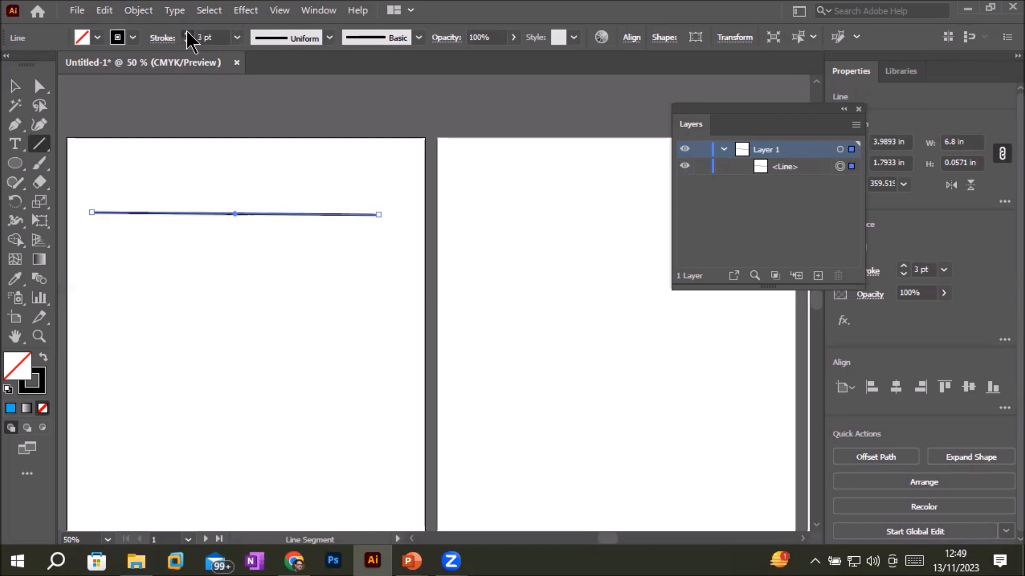
# Increase the selected line's stroke weight to 10 pt.
pyautogui.click(187, 33)
pyautogui.click(187, 33)
pyautogui.click(187, 33)
pyautogui.click(187, 33)
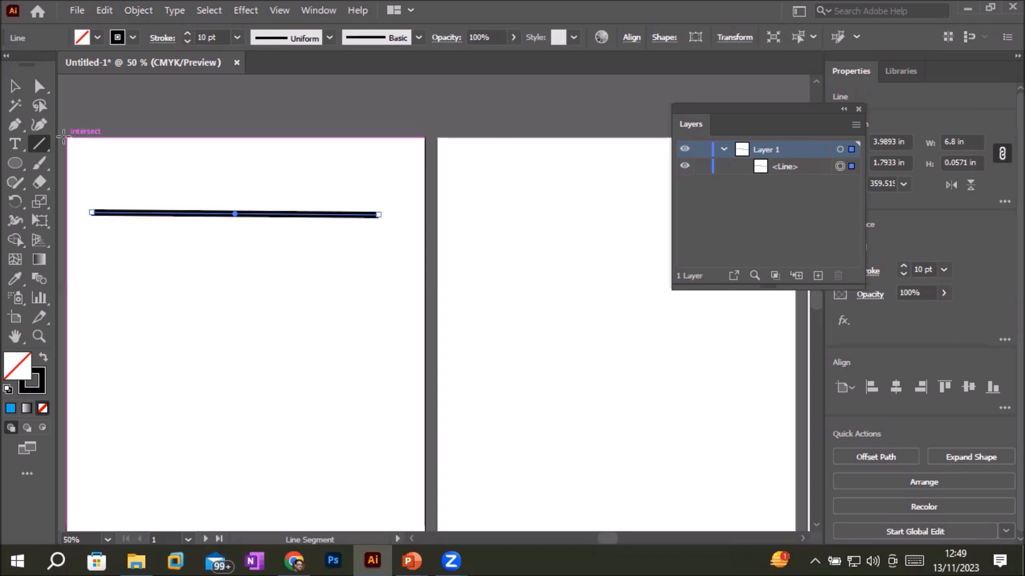
pyautogui.scroll(1, 240, 213)
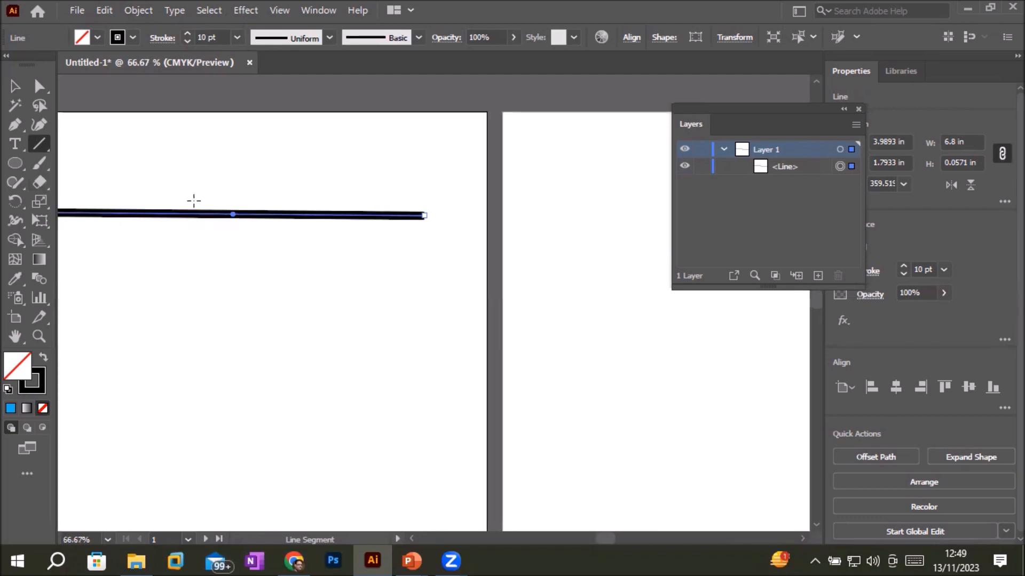
pyautogui.scroll(-1, 193, 200)
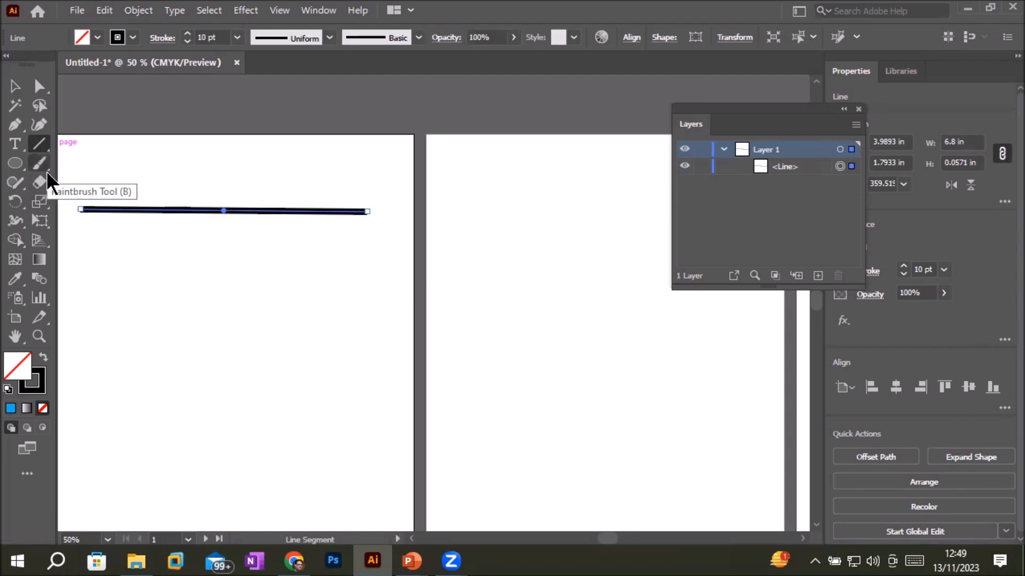
# Apply Add Anchor Points to the selected line to insert an anchor midway between its two ends.
pyautogui.click(16, 126)
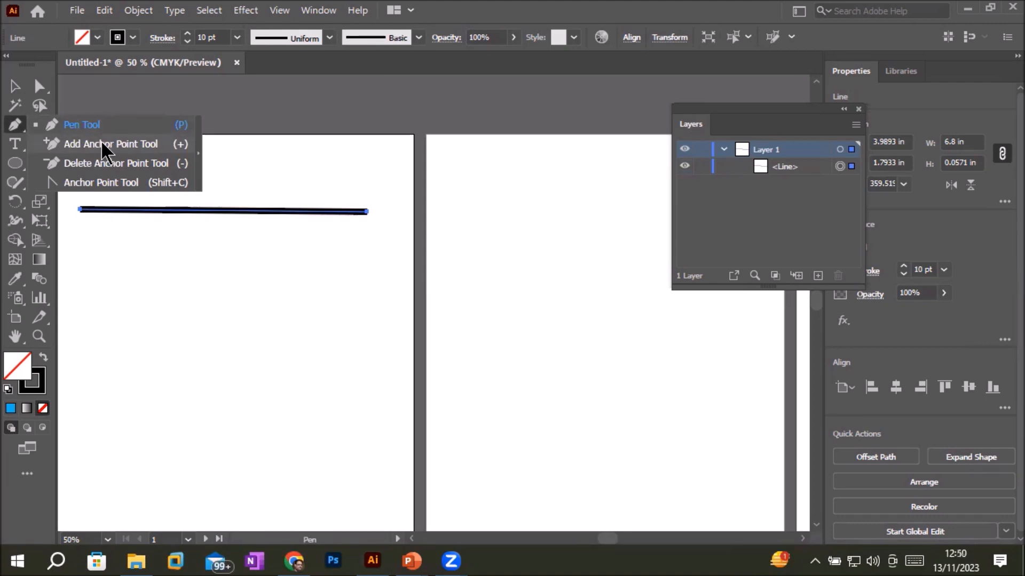
pyautogui.click(15, 126)
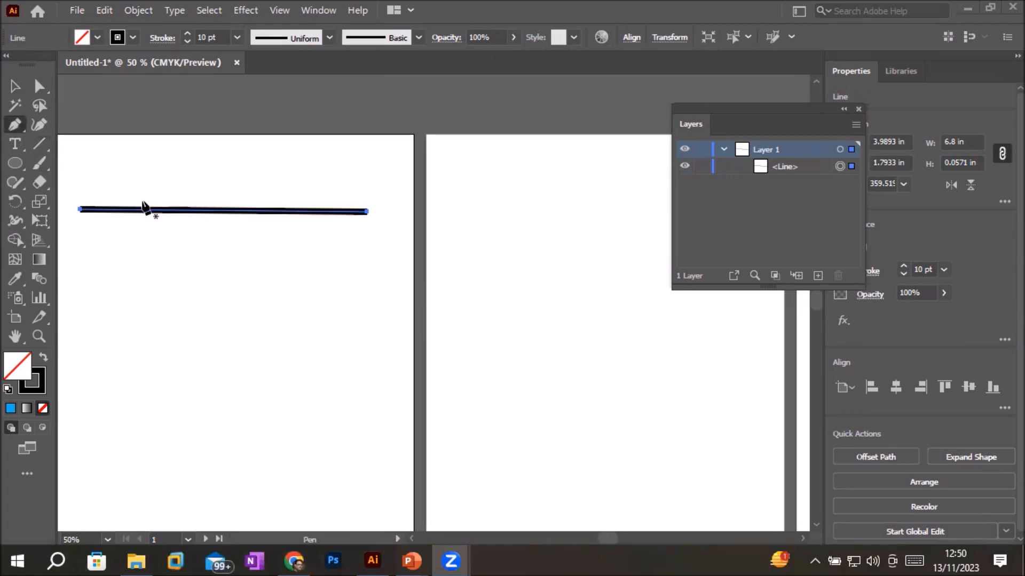
pyautogui.scroll(3, 147, 206)
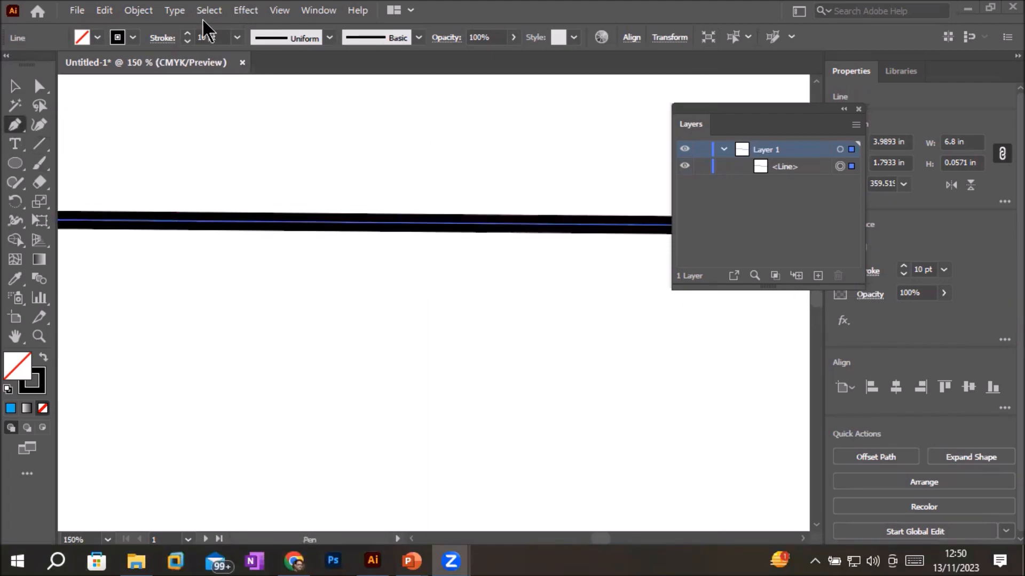
pyautogui.click(134, 10)
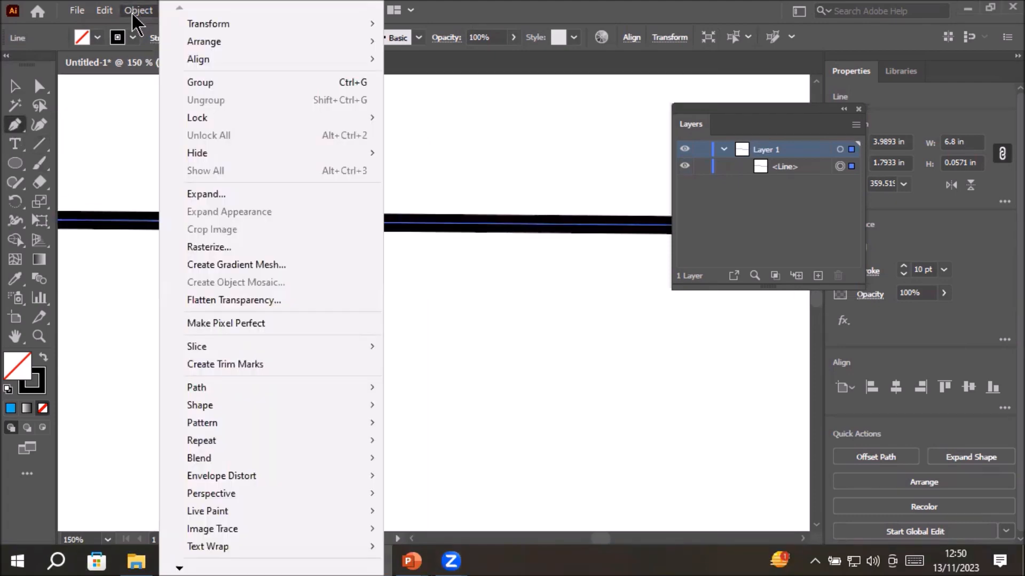
pyautogui.moveTo(246, 388)
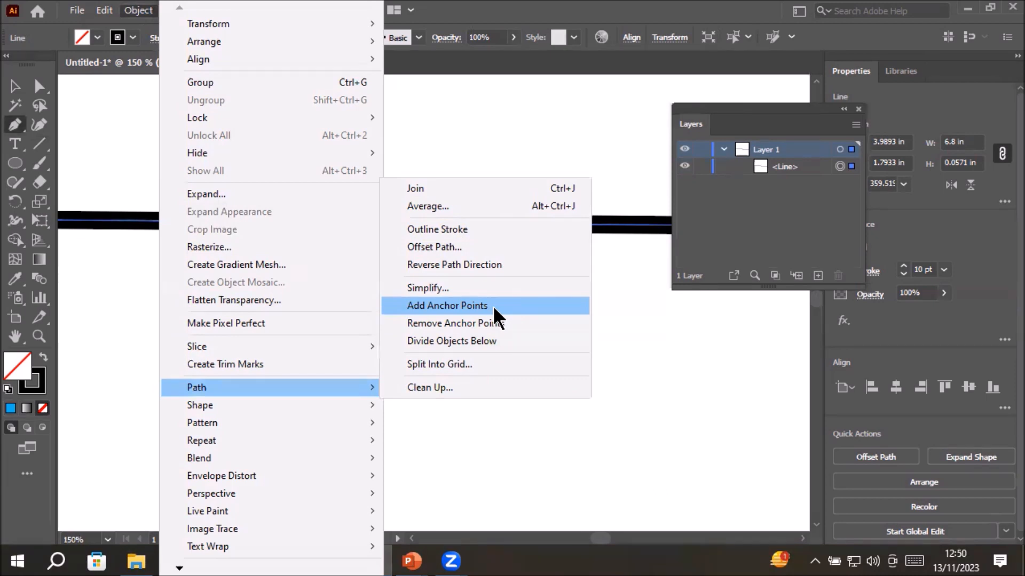
pyautogui.click(520, 302)
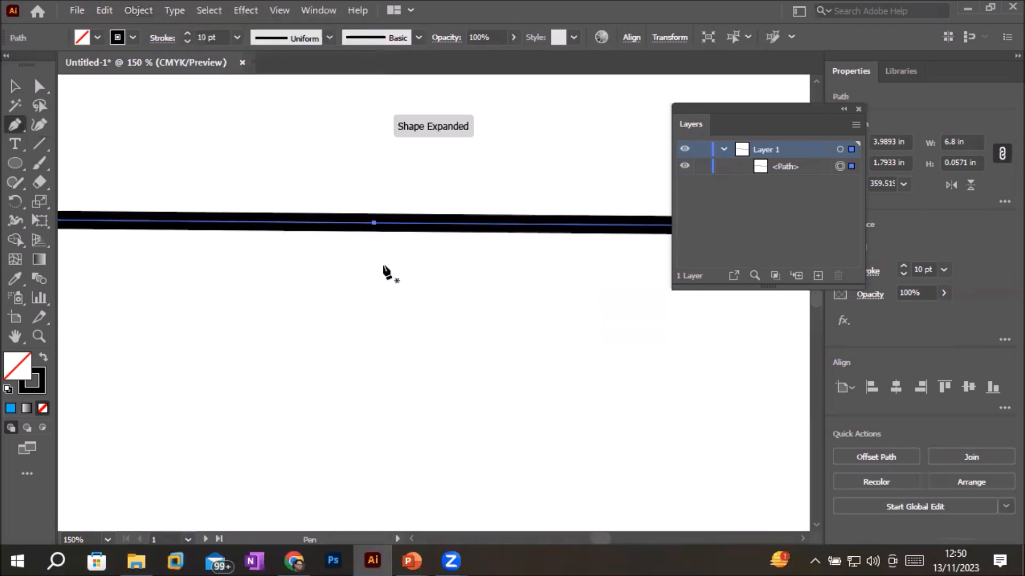
# Apply Add Anchor Points to the line again to insert an anchor halfway along each of its two segments.
pyautogui.scroll(-2, 181, 244)
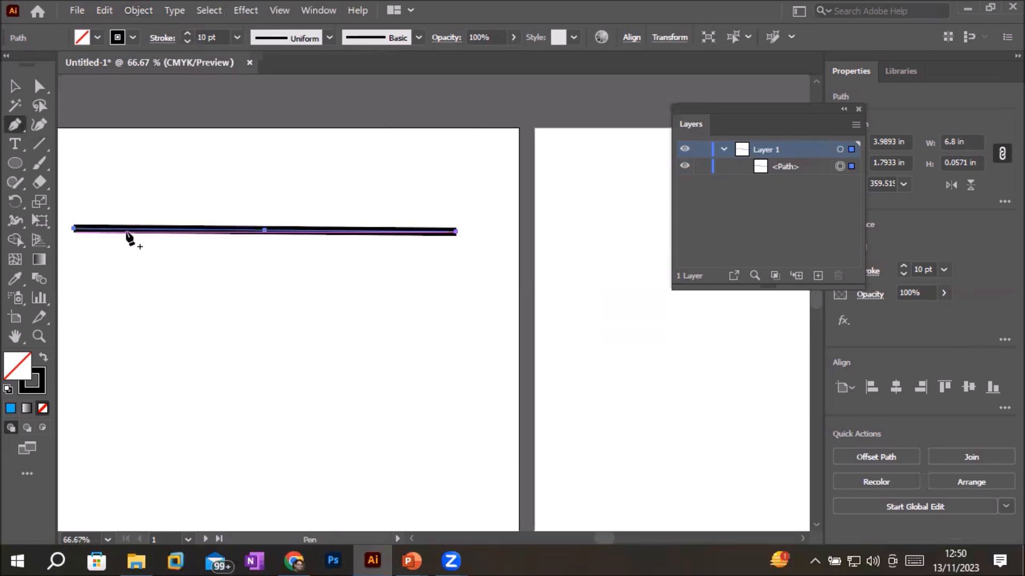
pyautogui.scroll(1, 265, 231)
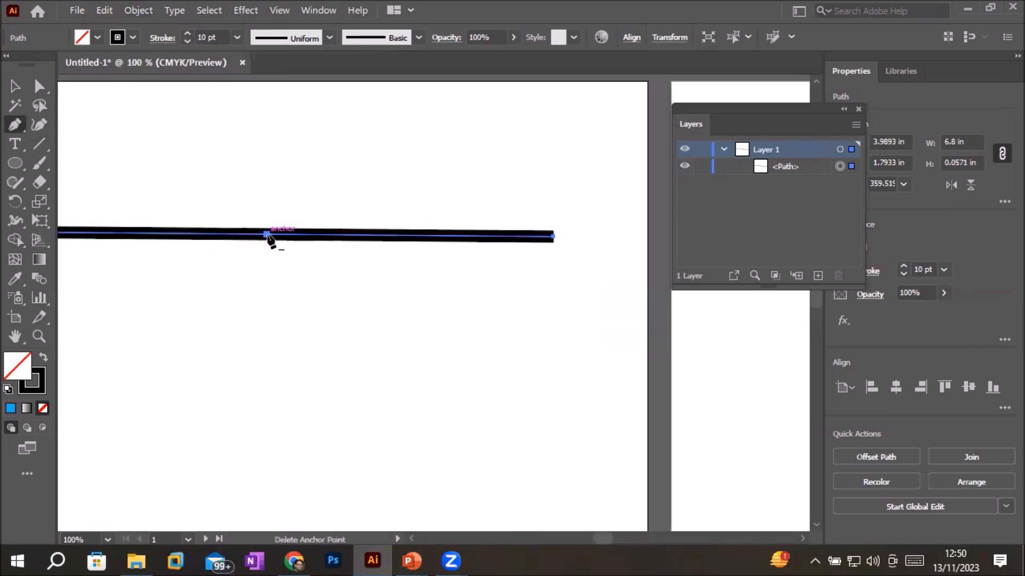
pyautogui.scroll(6, 269, 238)
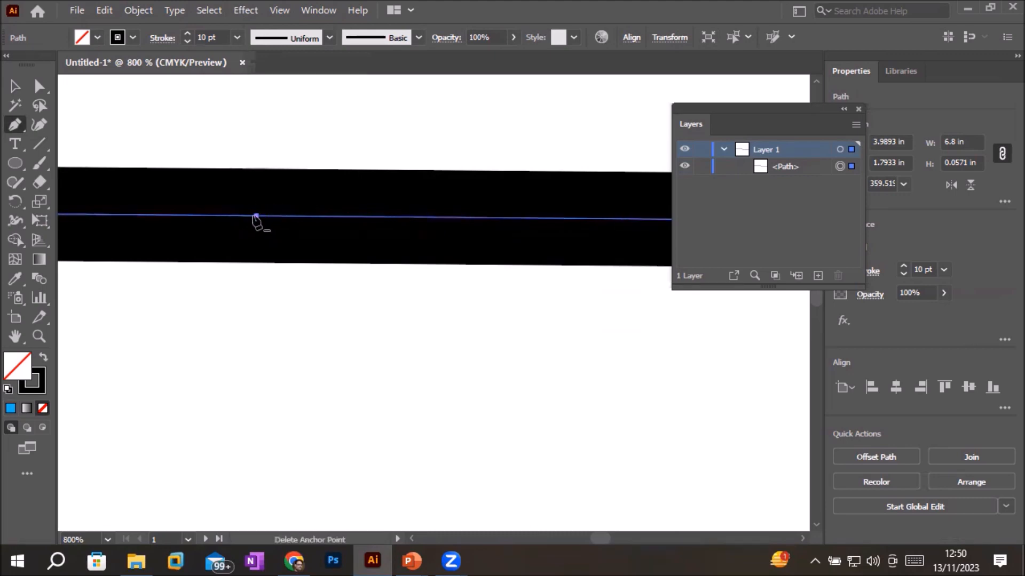
pyautogui.scroll(-7, 257, 220)
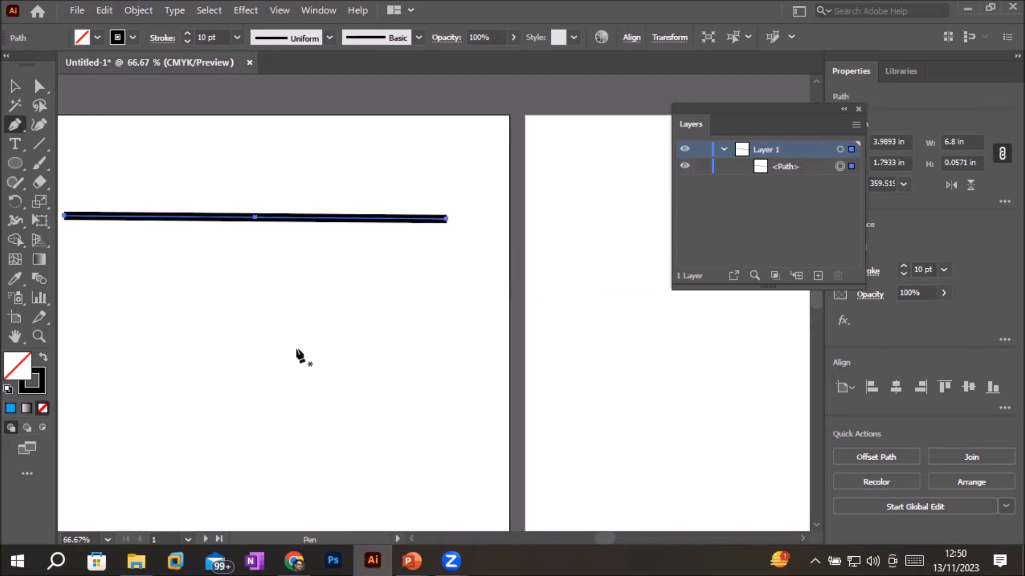
pyautogui.click(15, 86)
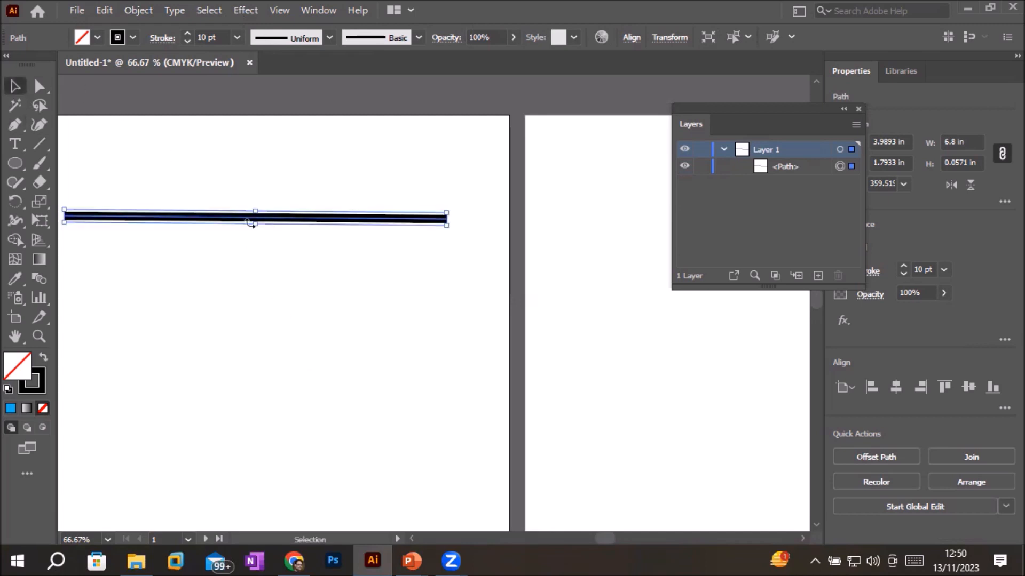
pyautogui.click(138, 10)
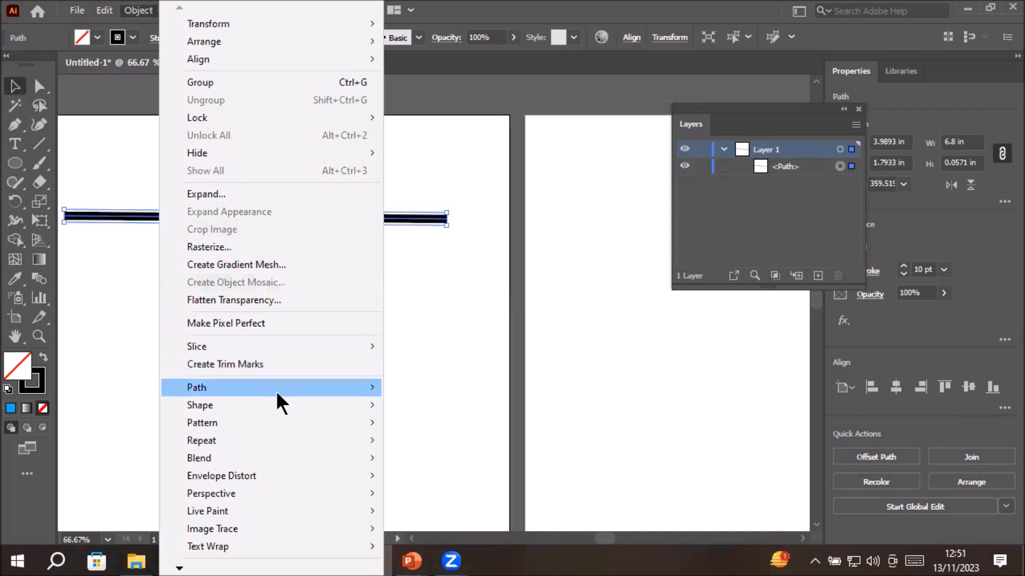
pyautogui.moveTo(276, 390)
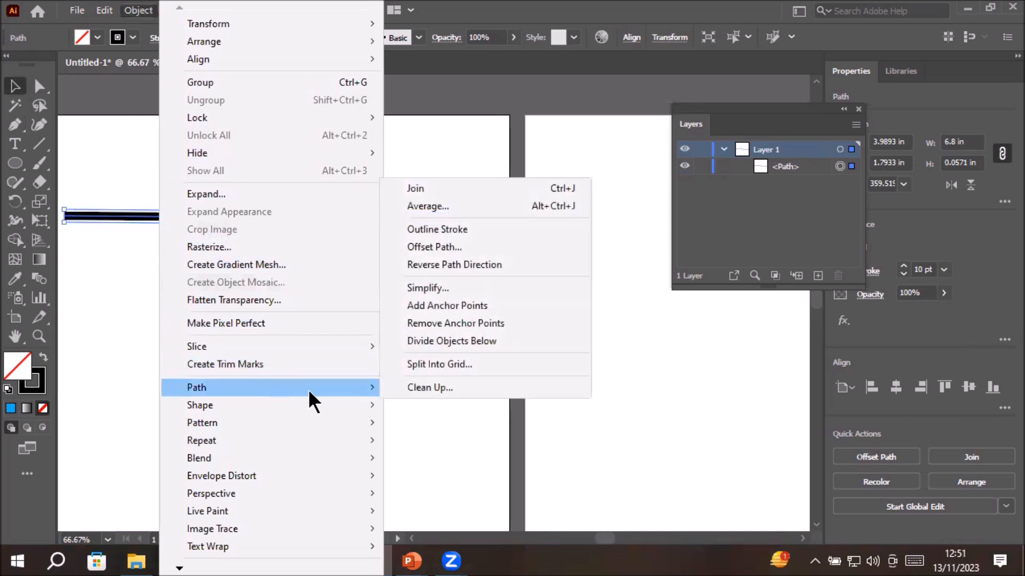
pyautogui.click(514, 305)
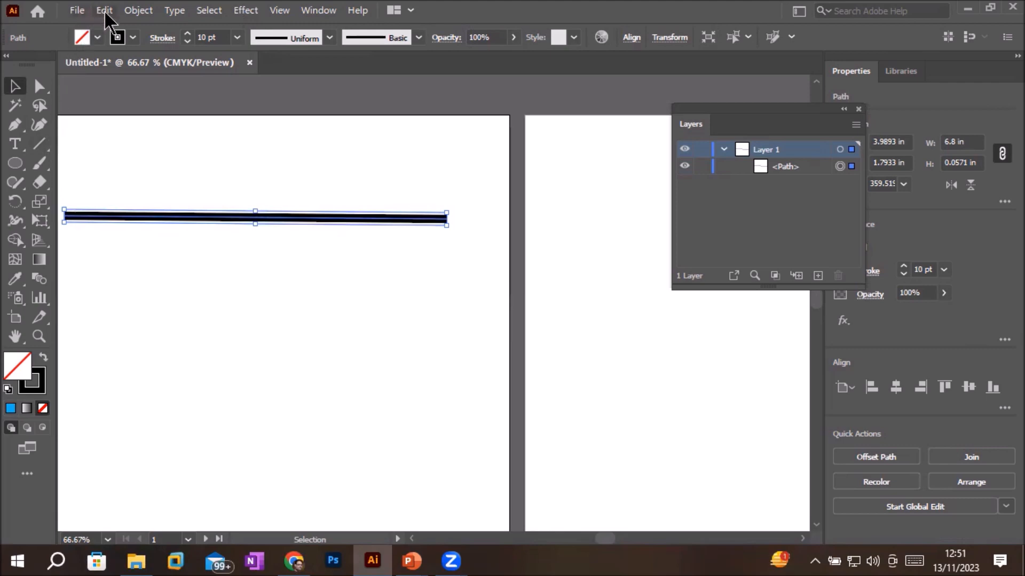
# Move the line up and right to about X 4.96 in, Y 1.35 in, and activate the Direct Selection tool.
pyautogui.moveTo(243, 218); pyautogui.dragTo(297, 193)
pyautogui.click(40, 87)
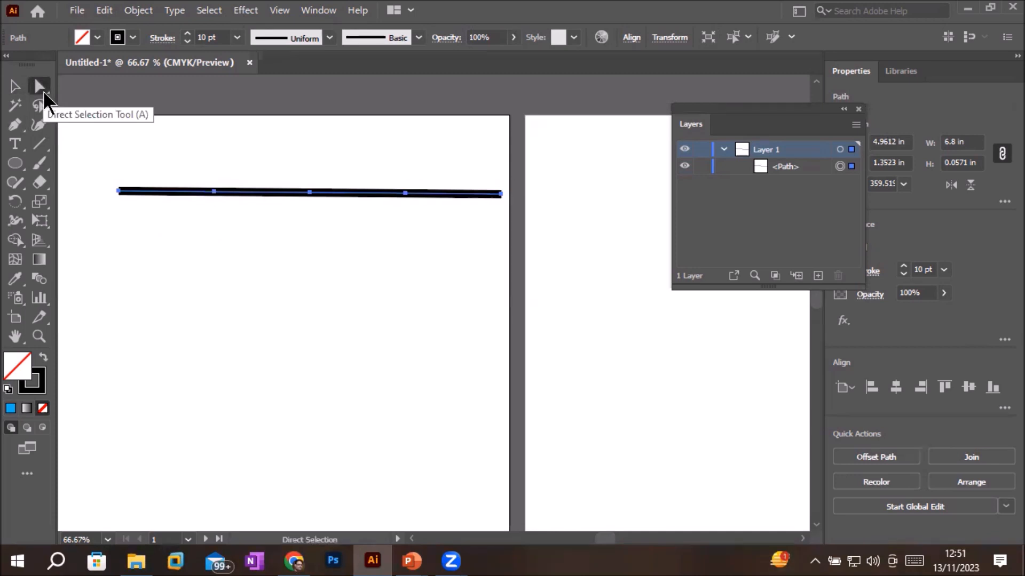
pyautogui.click(16, 86)
pyautogui.click(37, 85)
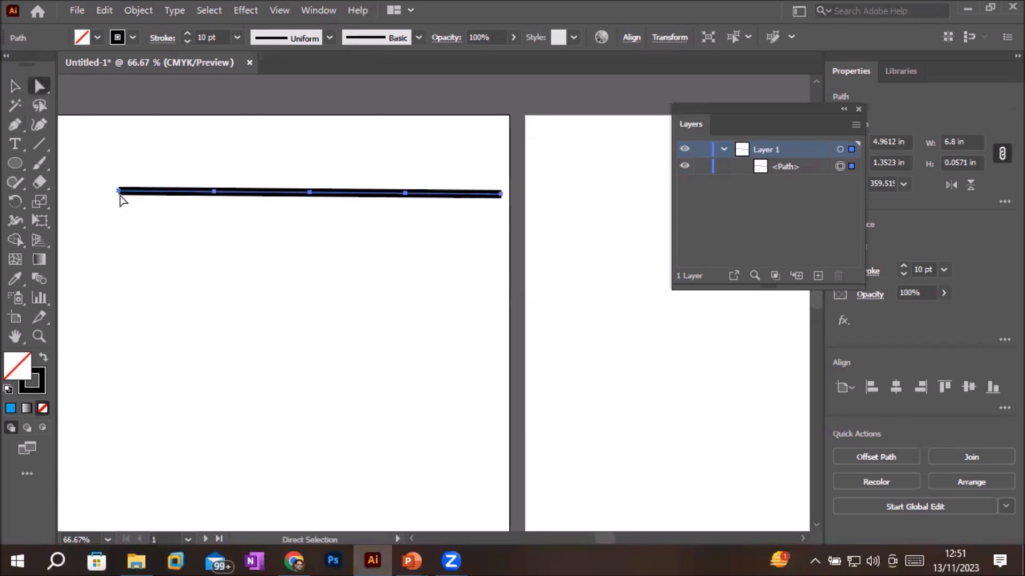
# Subdivide the line's four segments once more with Add Anchor Points.
pyautogui.scroll(2, 216, 198)
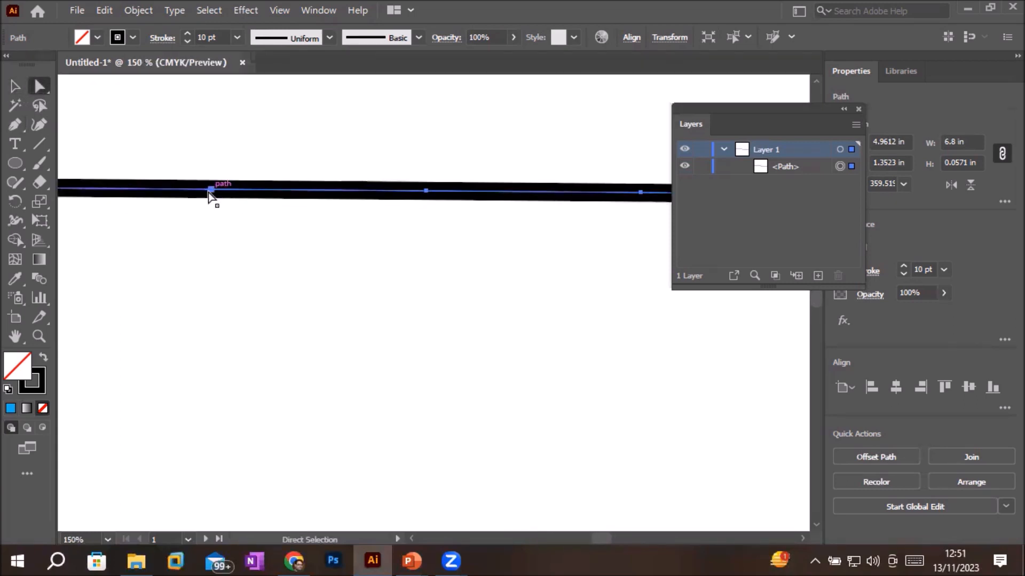
pyautogui.scroll(-3, 441, 212)
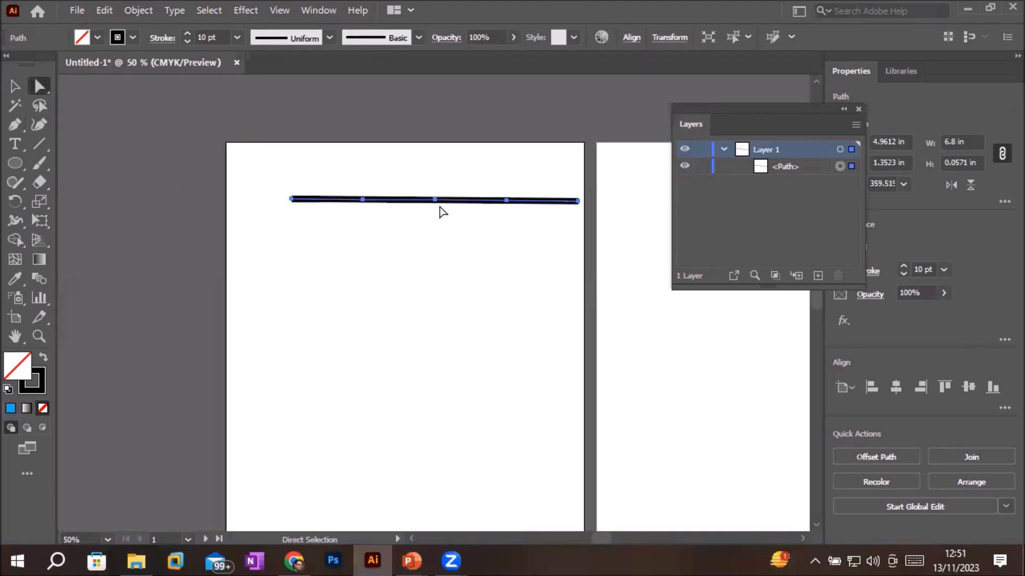
pyautogui.scroll(1, 441, 212)
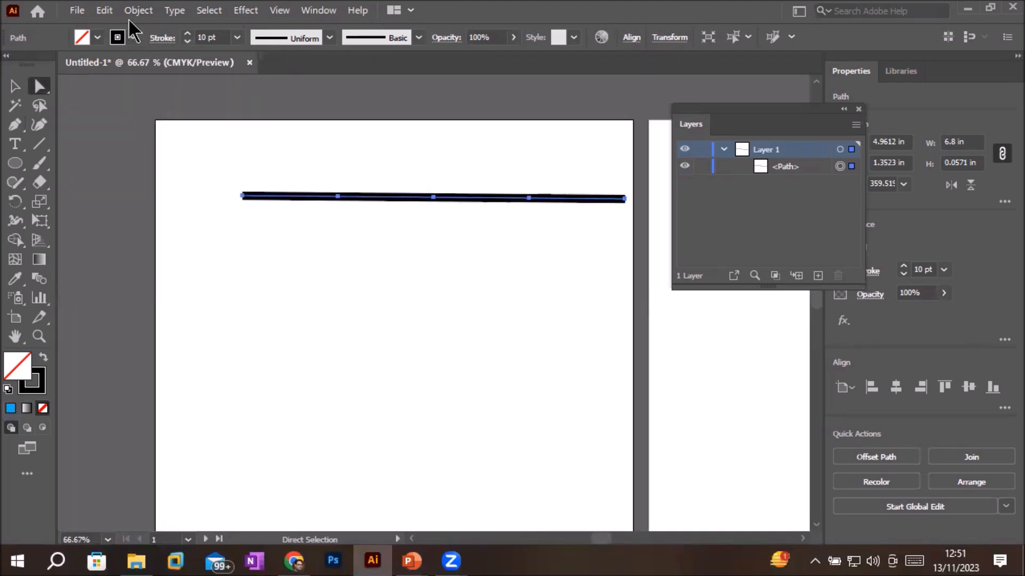
pyautogui.click(140, 11)
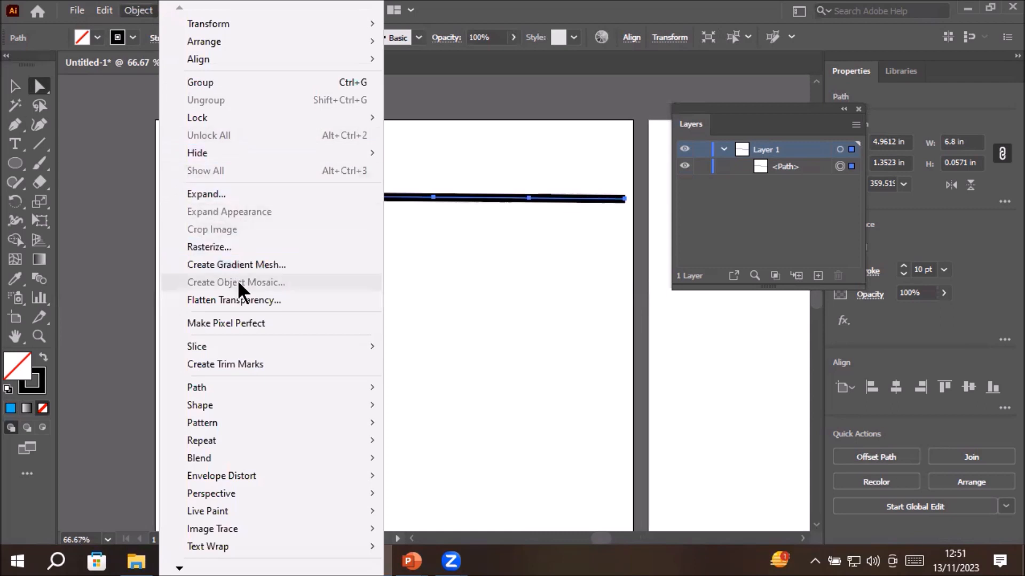
pyautogui.moveTo(288, 387)
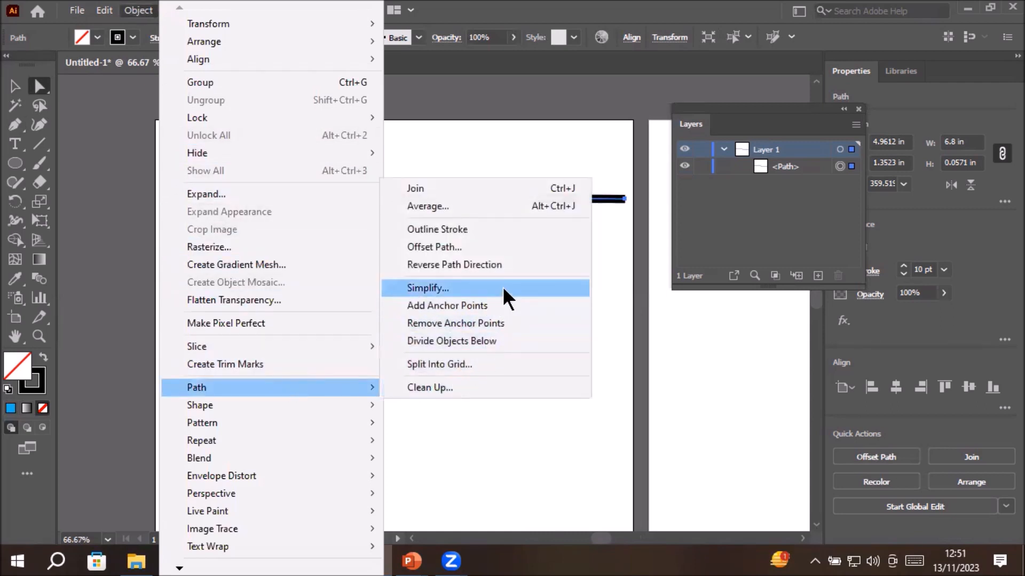
pyautogui.click(526, 305)
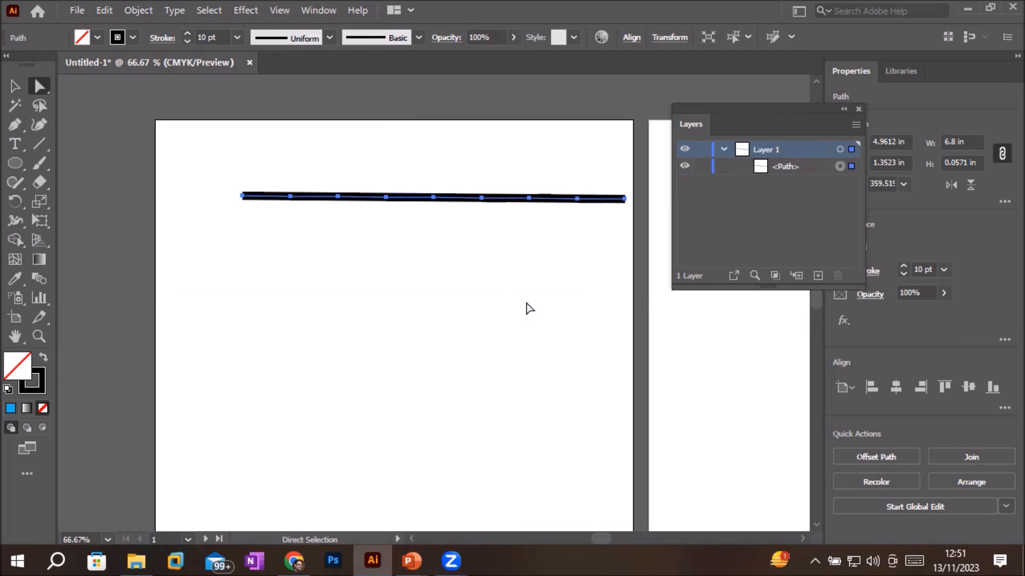
# Select every second anchor point and pull them down together to form a zigzag about 1.23 in high, leaving it deselected.
pyautogui.click(291, 199)
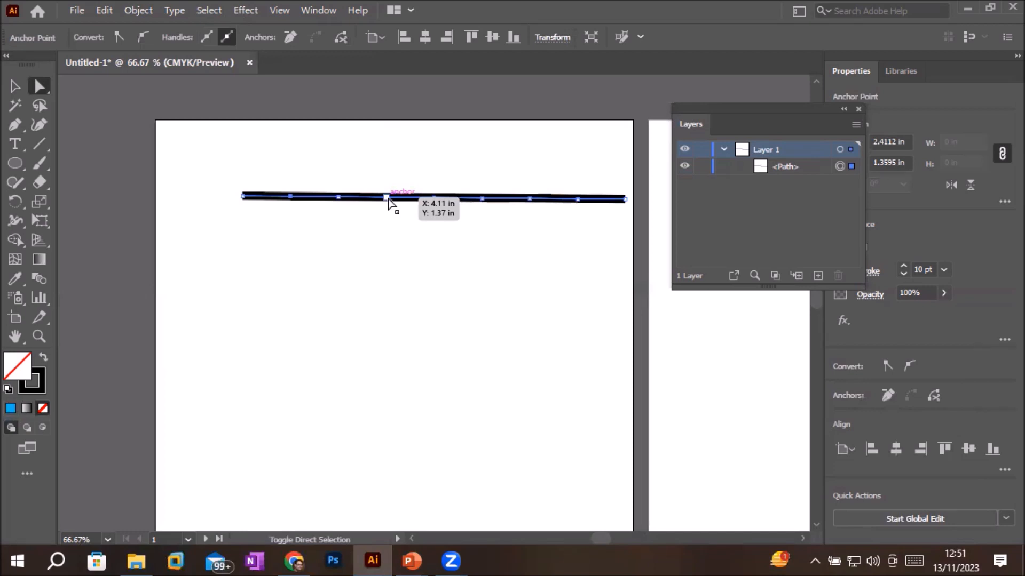
pyautogui.keyDown('shift'); pyautogui.click(387, 198); pyautogui.keyUp('shift')
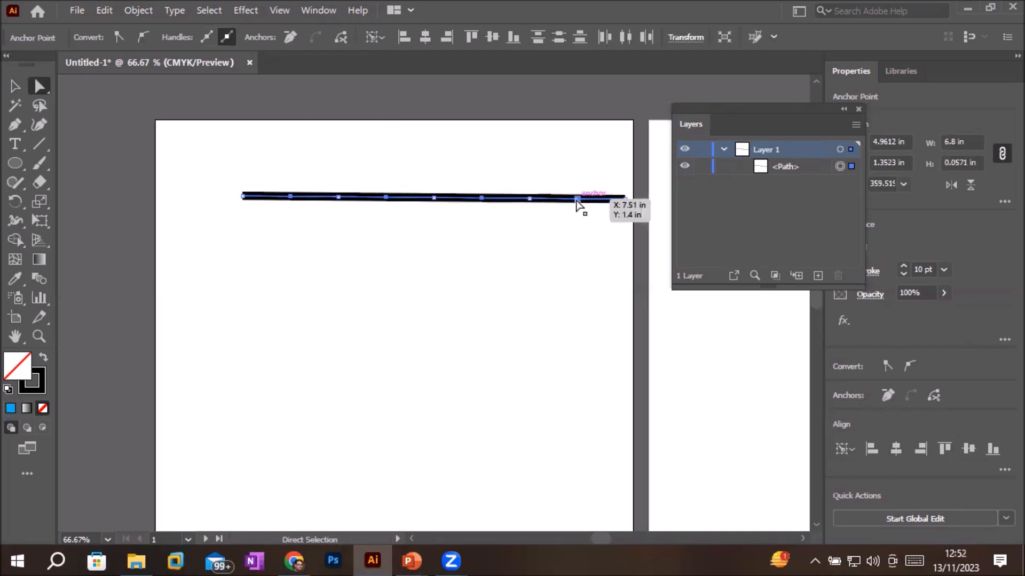
pyautogui.moveTo(577, 199); pyautogui.dragTo(581, 230)
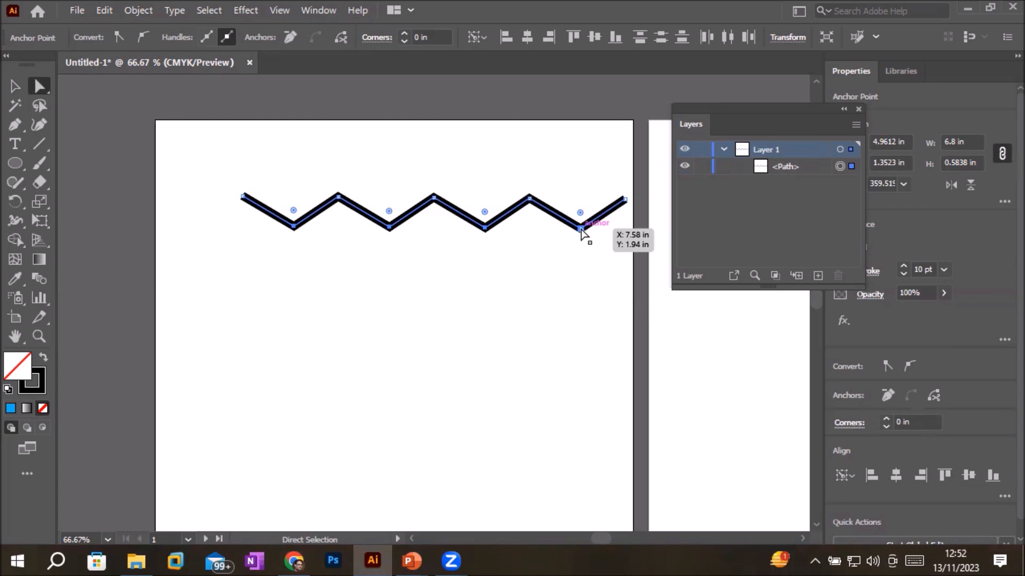
pyautogui.moveTo(582, 230); pyautogui.dragTo(577, 268)
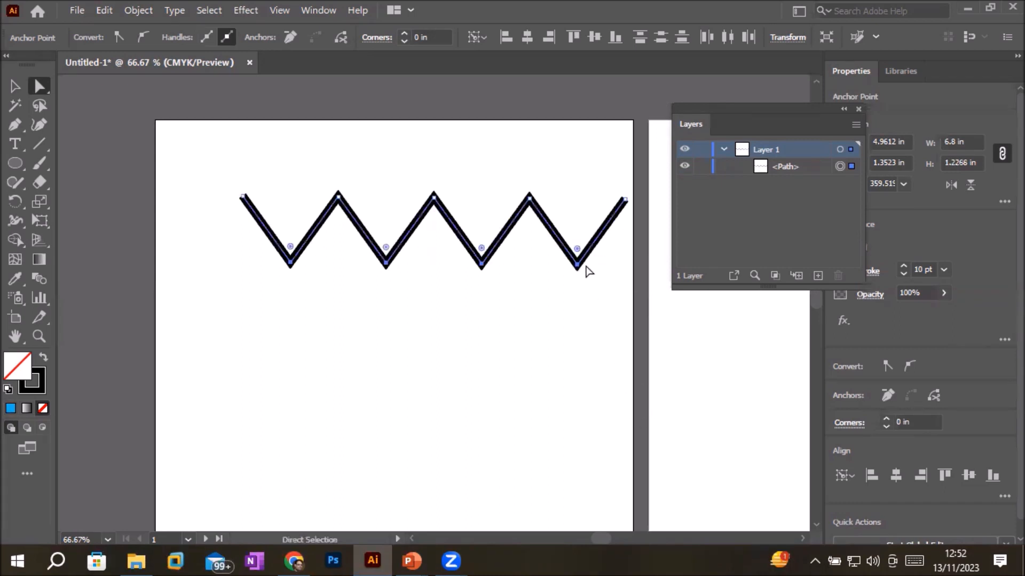
pyautogui.moveTo(577, 256); pyautogui.dragTo(593, 317)
pyautogui.click(288, 394)
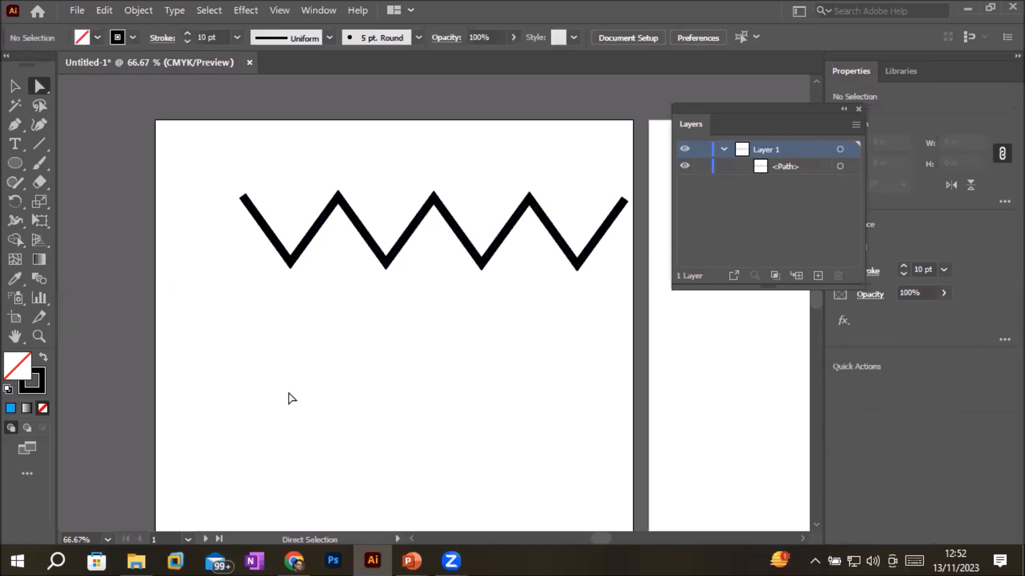
# Insert two anchor points on the zigzag's first descending segment with the Pen tool, at about X 2.18, Y 2.21 in and X 1.78, Y 1.66 in.
pyautogui.click(319, 223)
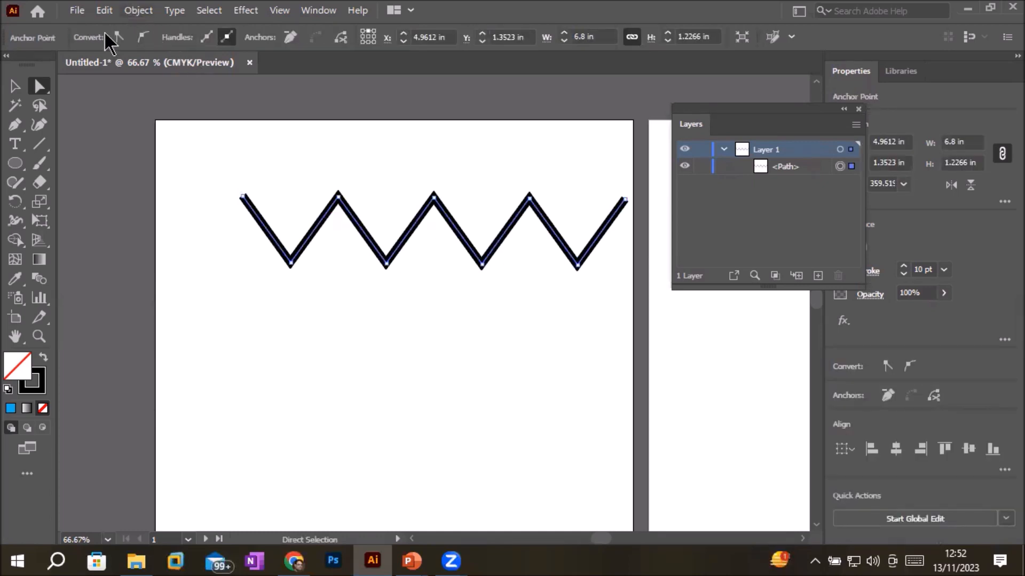
pyautogui.click(15, 125)
pyautogui.click(15, 128)
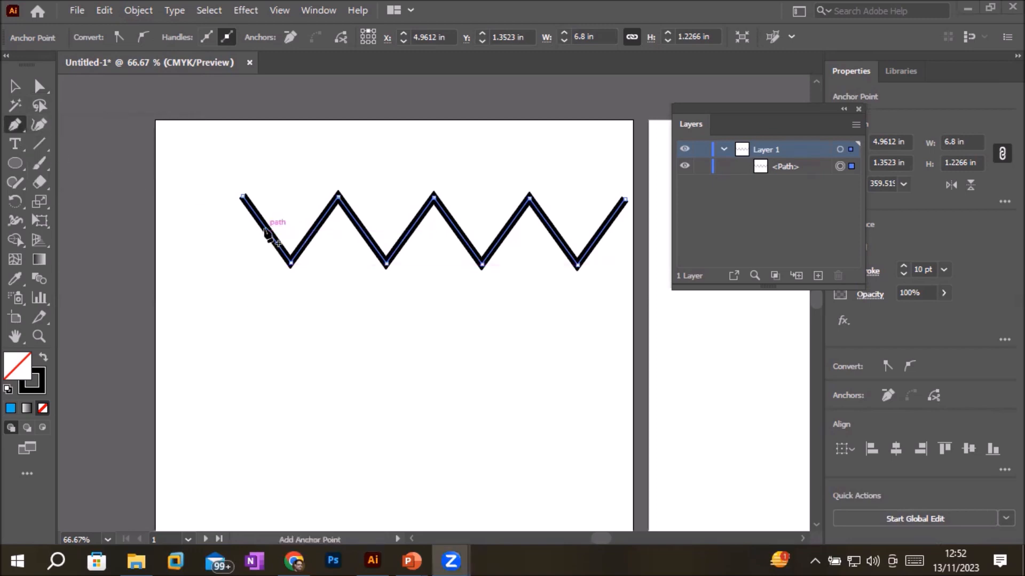
pyautogui.scroll(3, 267, 235)
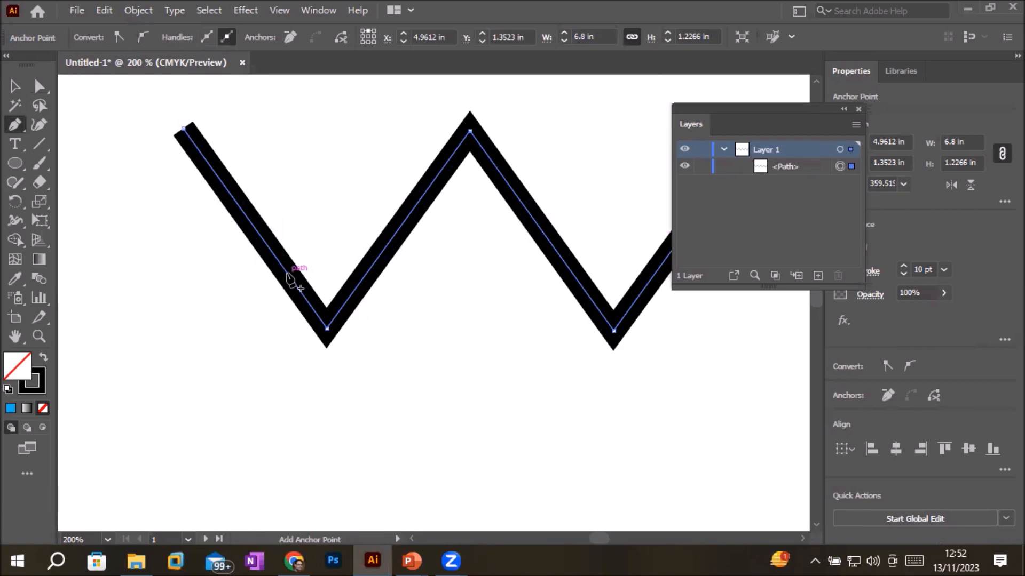
pyautogui.click(287, 273)
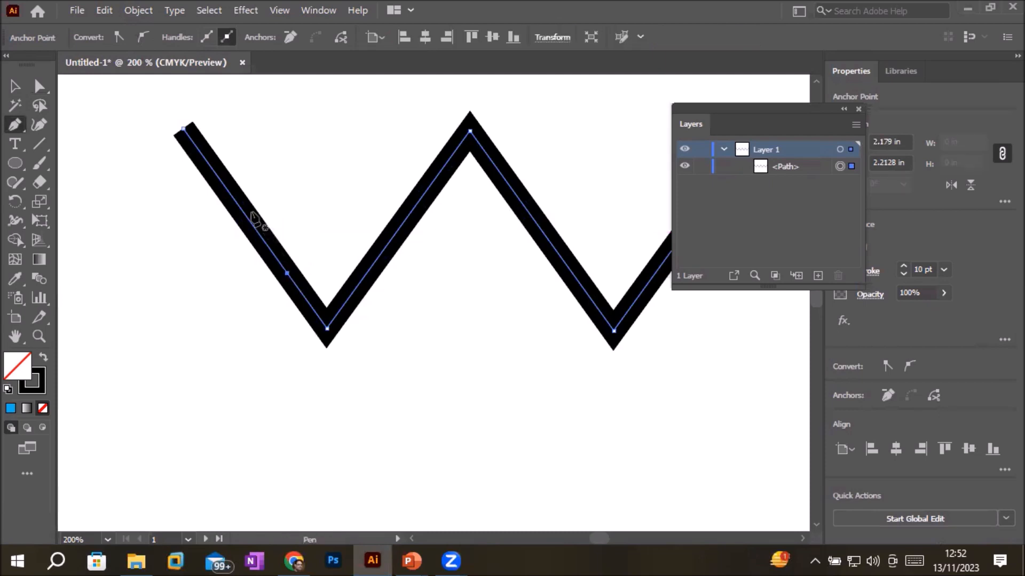
pyautogui.click(220, 181)
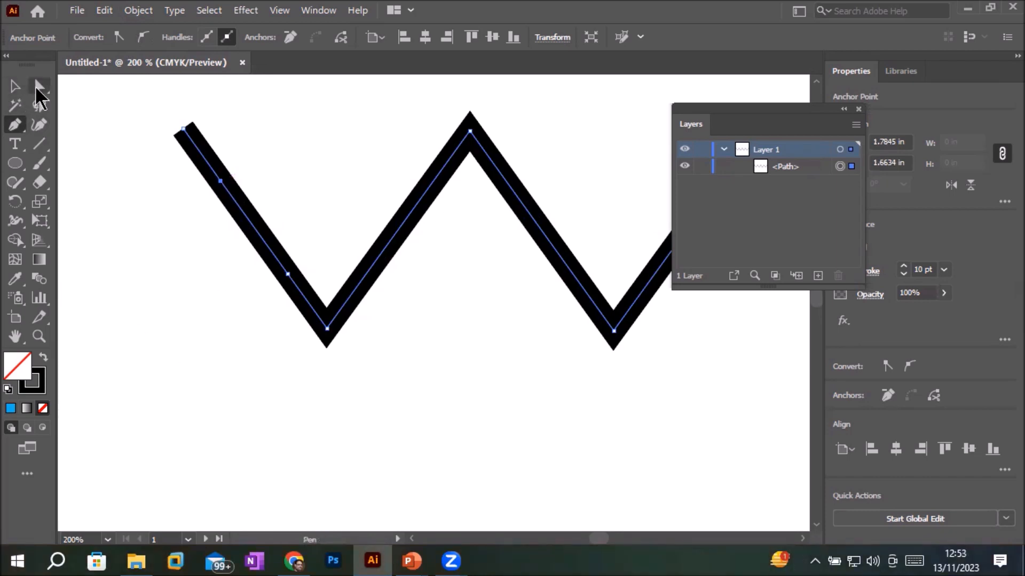
# Select the two inserted anchor points with the Direct Selection tool and pull them down and left together, bending the first descending segment outward.
pyautogui.click(38, 87)
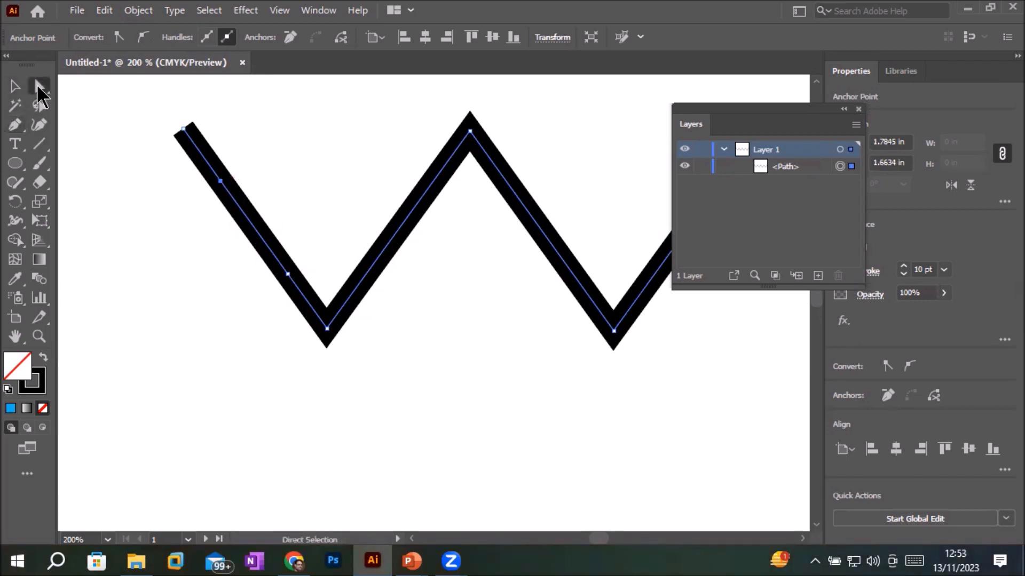
pyautogui.click(221, 183)
pyautogui.click(288, 274)
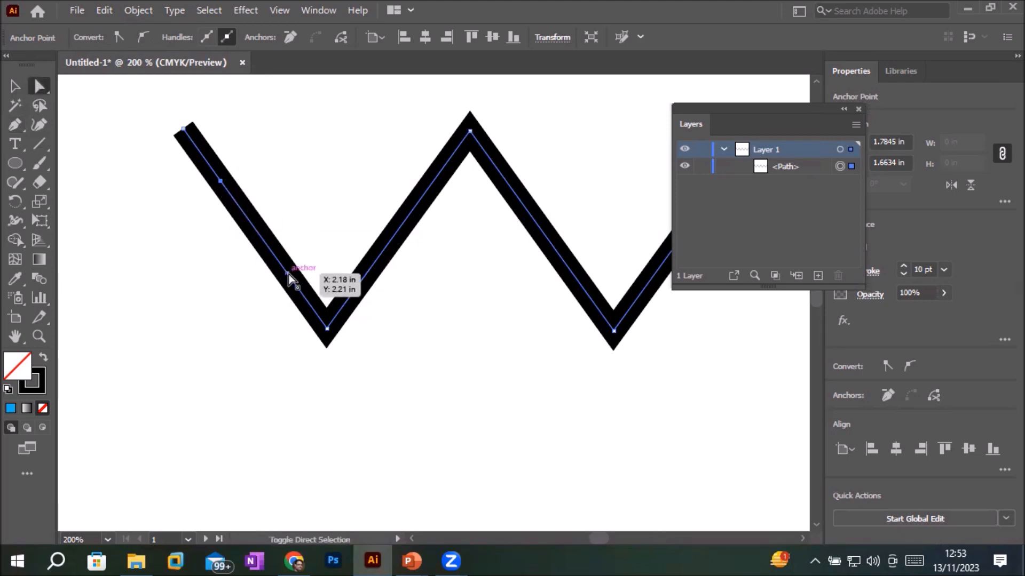
pyautogui.moveTo(297, 274); pyautogui.dragTo(234, 323)
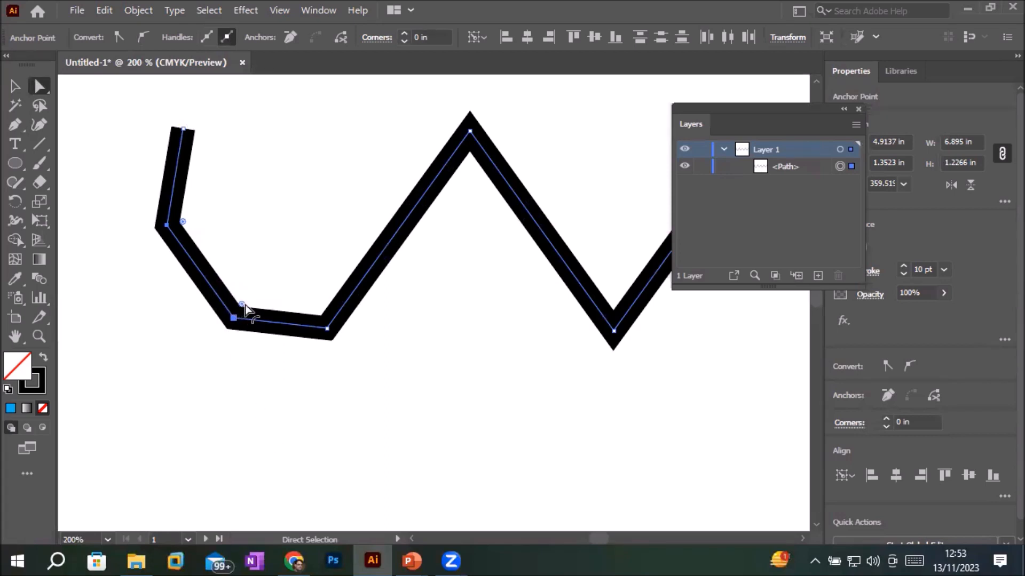
# Round the two moved corners slightly with their corner widgets, to a radius of about 0.0018 in.
pyautogui.moveTo(242, 305); pyautogui.dragTo(208, 323)
pyautogui.moveTo(242, 307); pyautogui.dragTo(213, 342)
pyautogui.moveTo(181, 227)
pyautogui.mouseDown()
pyautogui.moveTo(282, 208)
pyautogui.moveTo(173, 238)
pyautogui.moveTo(169, 226)
pyautogui.mouseUp()
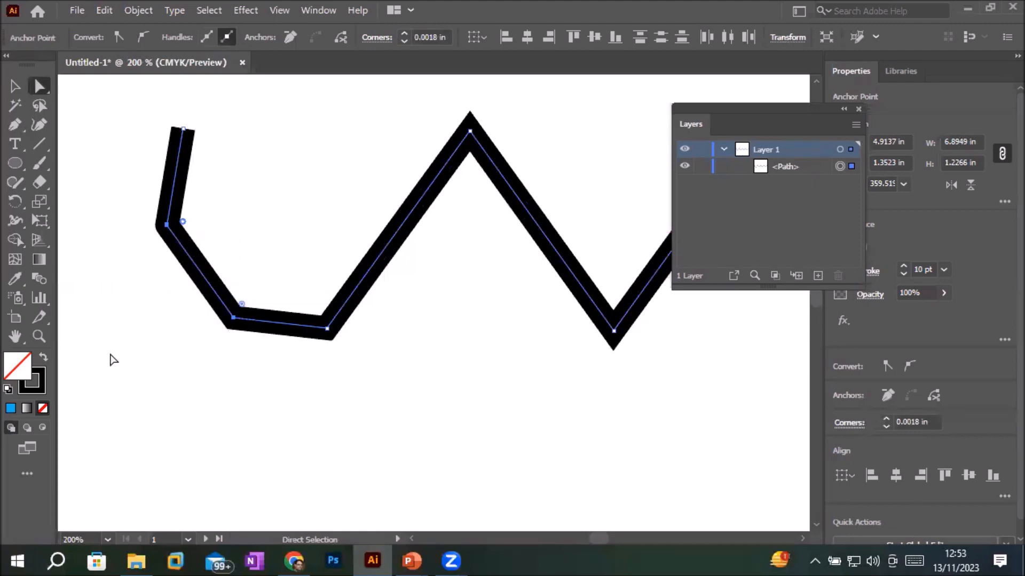
# Lasso the two moved anchor points and the first lower vertex, and delete them with Remove Anchor Points.
pyautogui.click(36, 107)
pyautogui.moveTo(238, 170)
pyautogui.mouseDown()
pyautogui.moveTo(131, 227)
pyautogui.moveTo(152, 325)
pyautogui.moveTo(268, 384)
pyautogui.moveTo(401, 388)
pyautogui.moveTo(470, 319)
pyautogui.moveTo(432, 217)
pyautogui.moveTo(303, 169)
pyautogui.mouseUp()
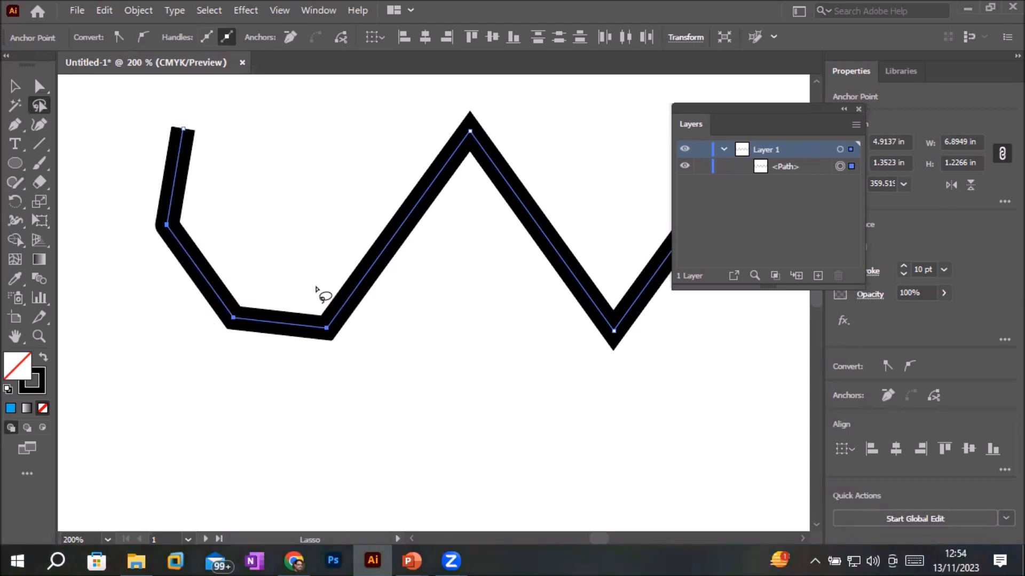
pyautogui.click(140, 11)
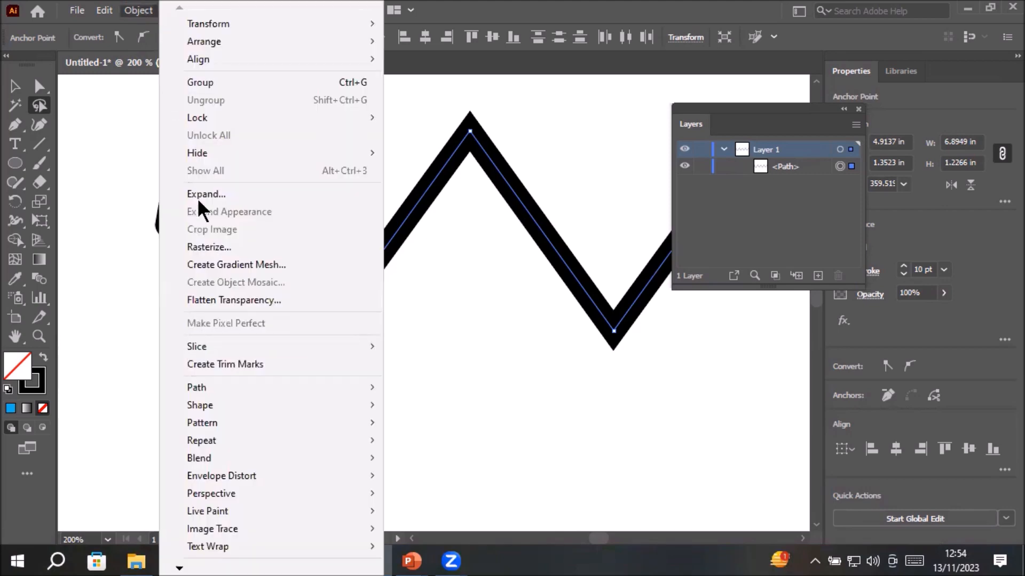
pyautogui.moveTo(233, 385)
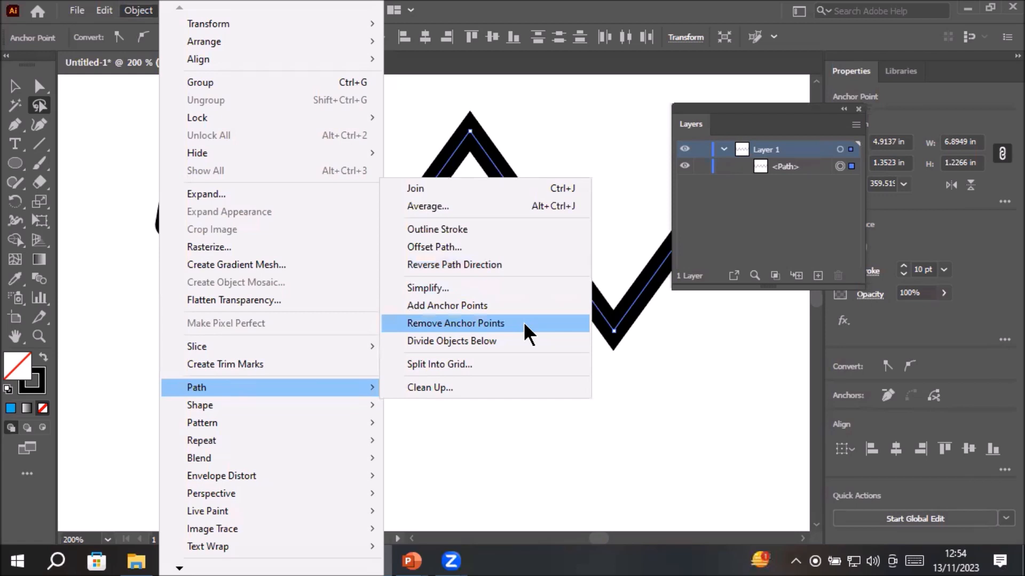
pyautogui.click(524, 324)
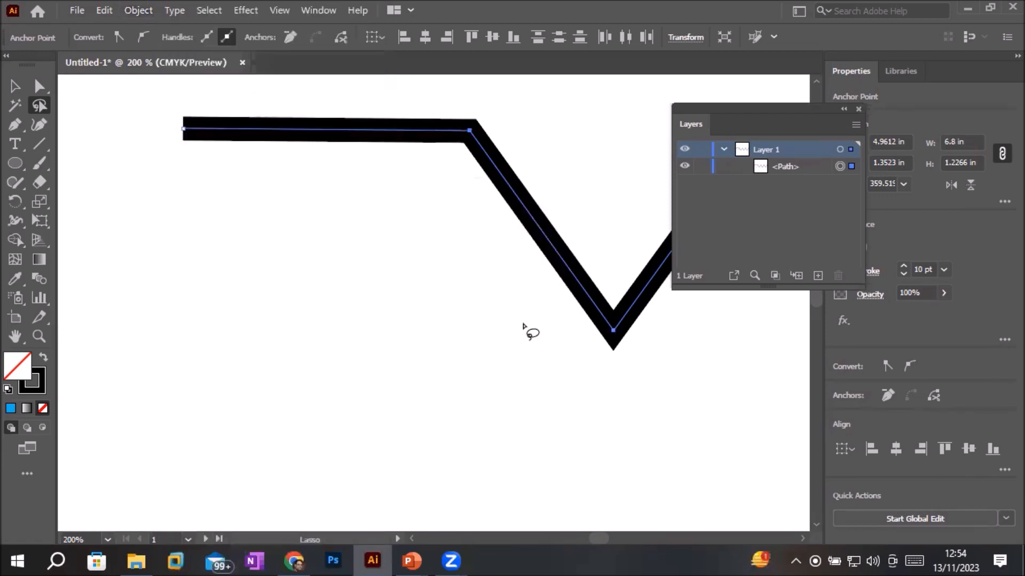
# Select the anchor point at the end of the flat segment and delete it with the Delete Anchor Point tool.
pyautogui.click(471, 136)
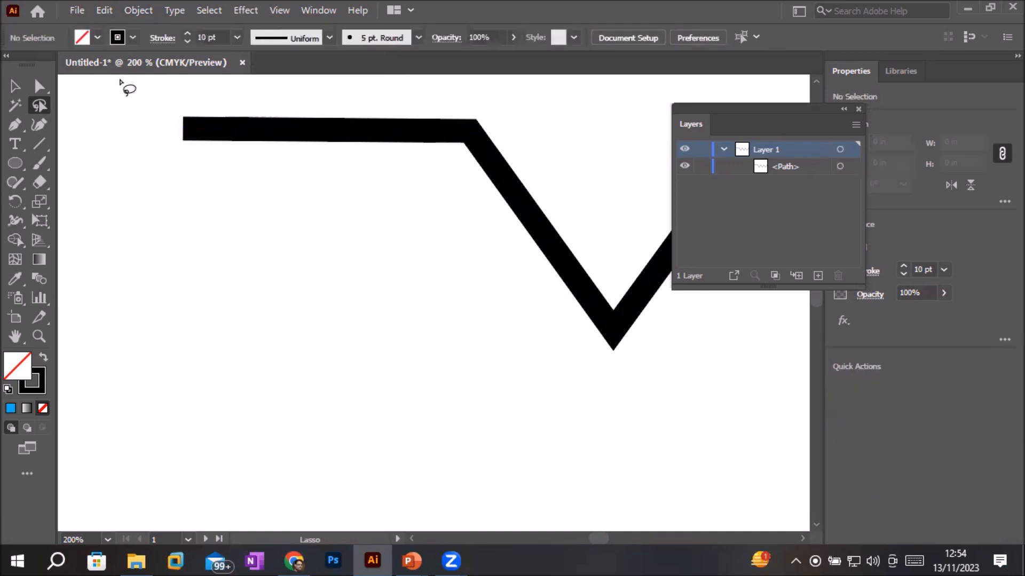
pyautogui.click(40, 86)
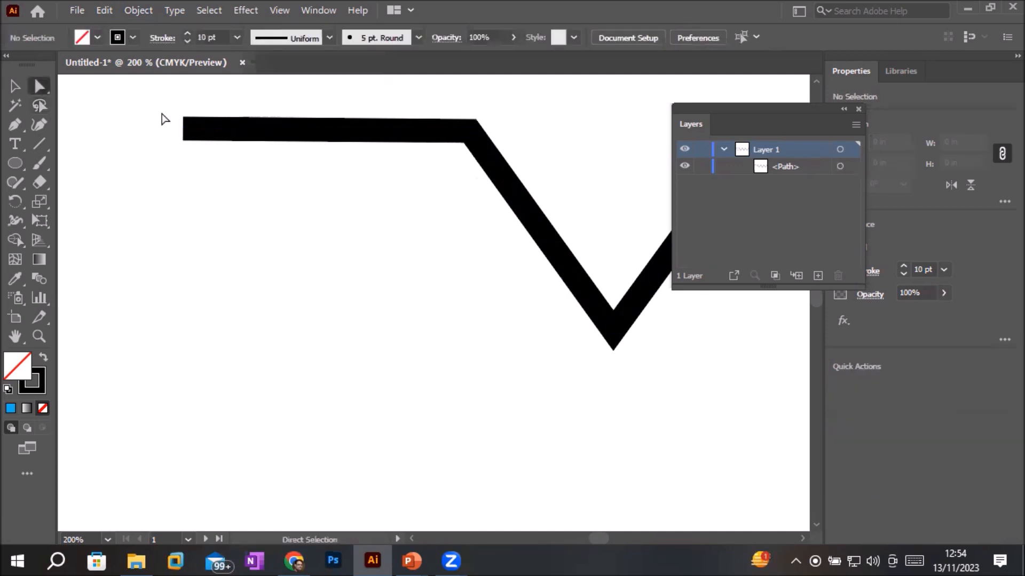
pyautogui.click(470, 131)
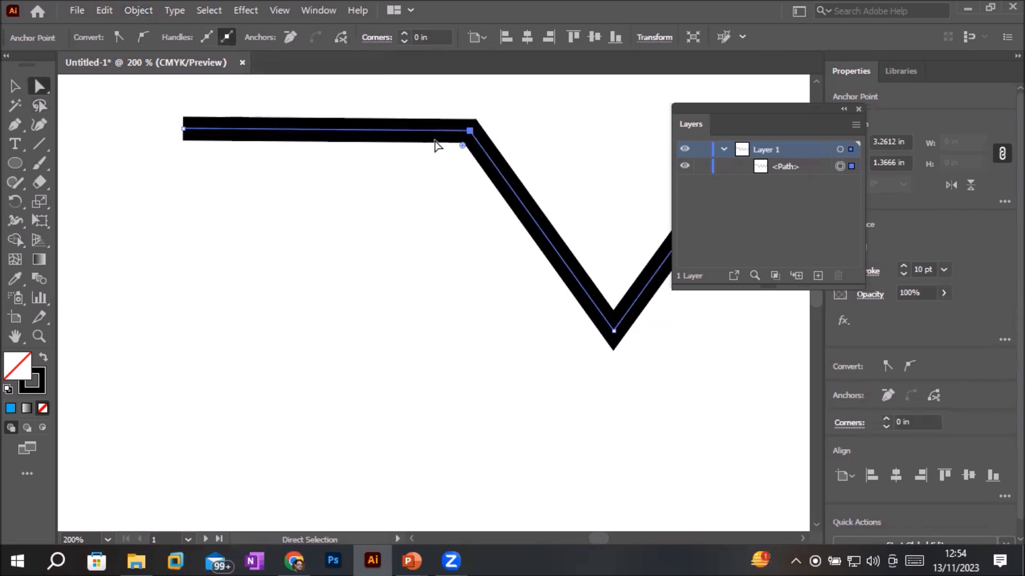
pyautogui.moveTo(469, 134); pyautogui.dragTo(468, 135)
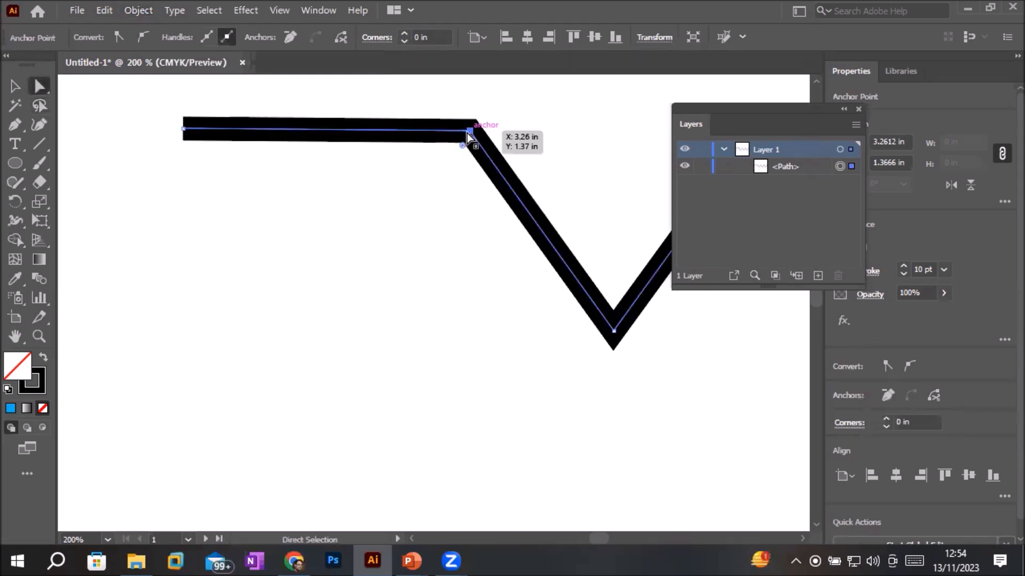
pyautogui.click(15, 126)
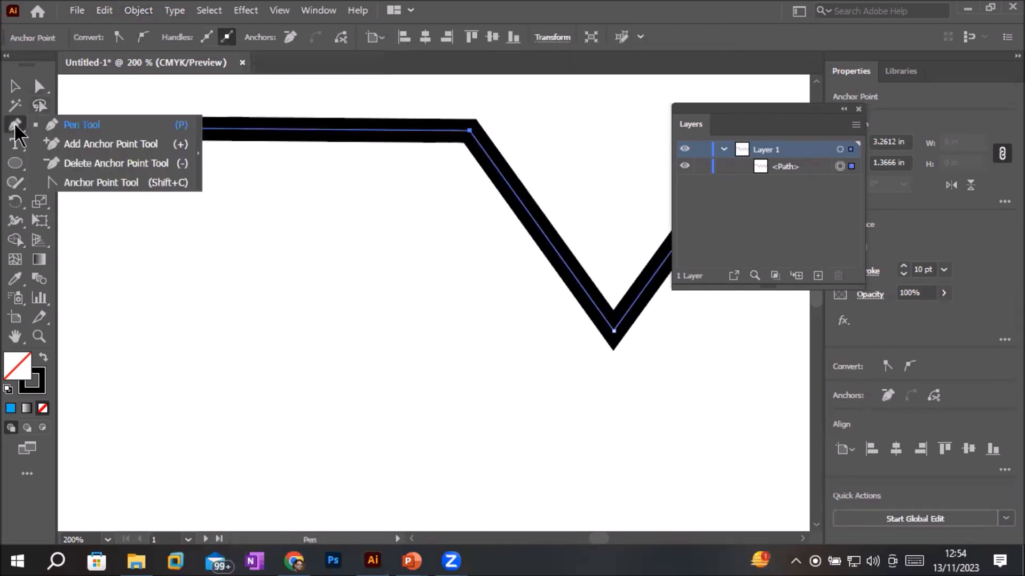
pyautogui.click(111, 161)
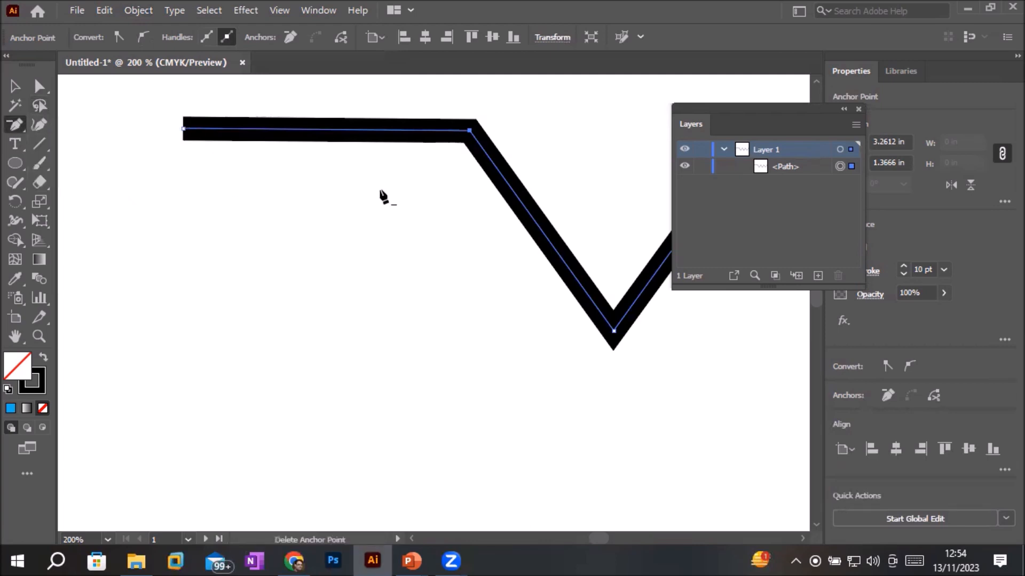
pyautogui.click(471, 132)
# Delete all remaining interior anchor points of the zigzag one by one, reducing the path to a straight line.
pyautogui.scroll(-4, 594, 412)
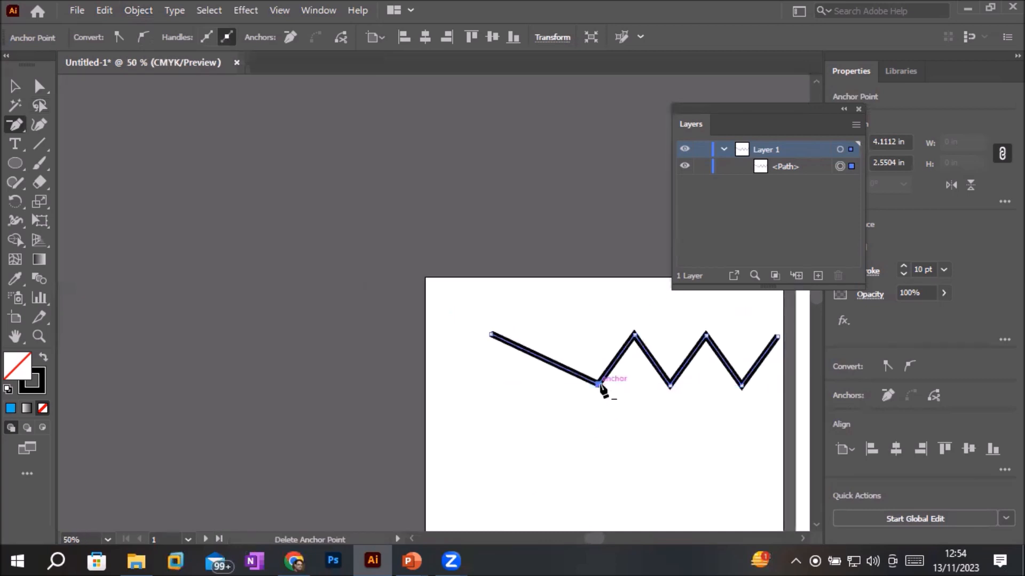
pyautogui.click(599, 385)
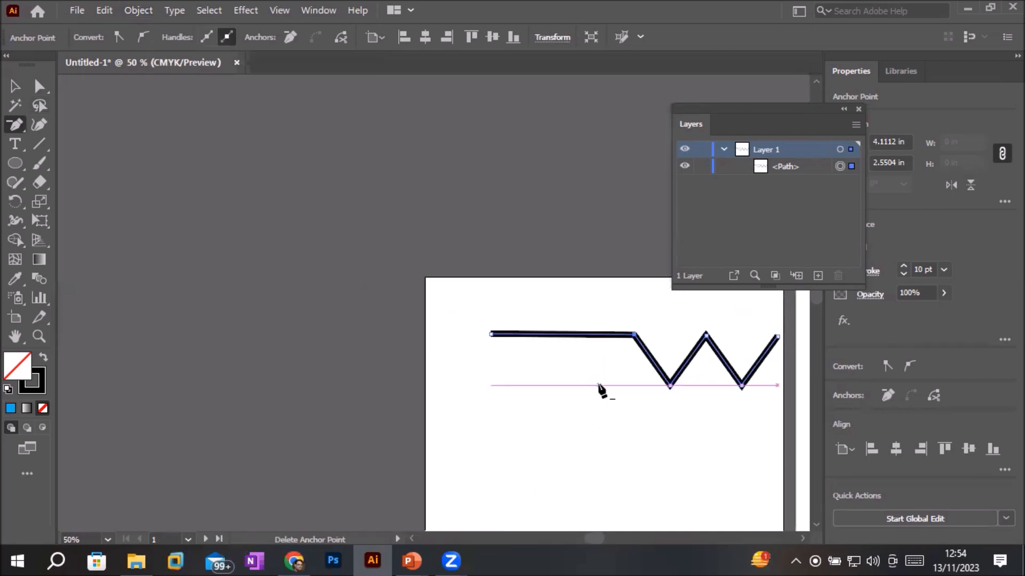
pyautogui.click(634, 335)
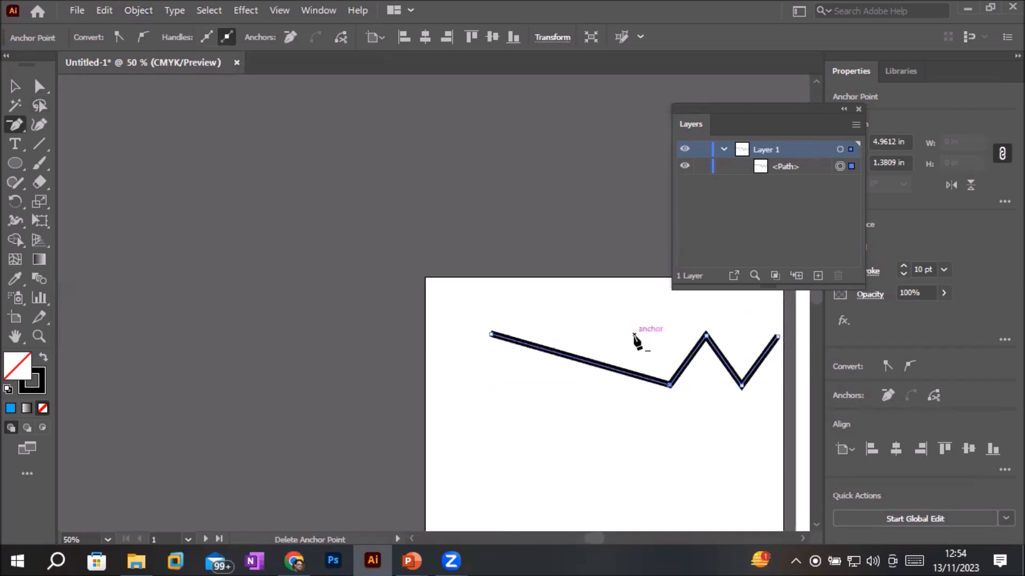
pyautogui.click(669, 385)
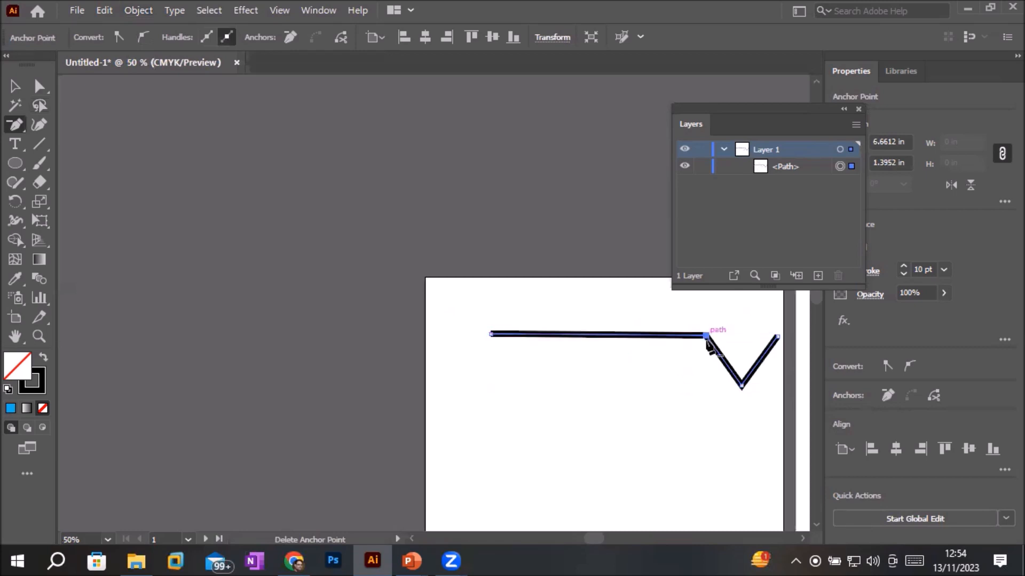
pyautogui.click(705, 335)
pyautogui.click(741, 386)
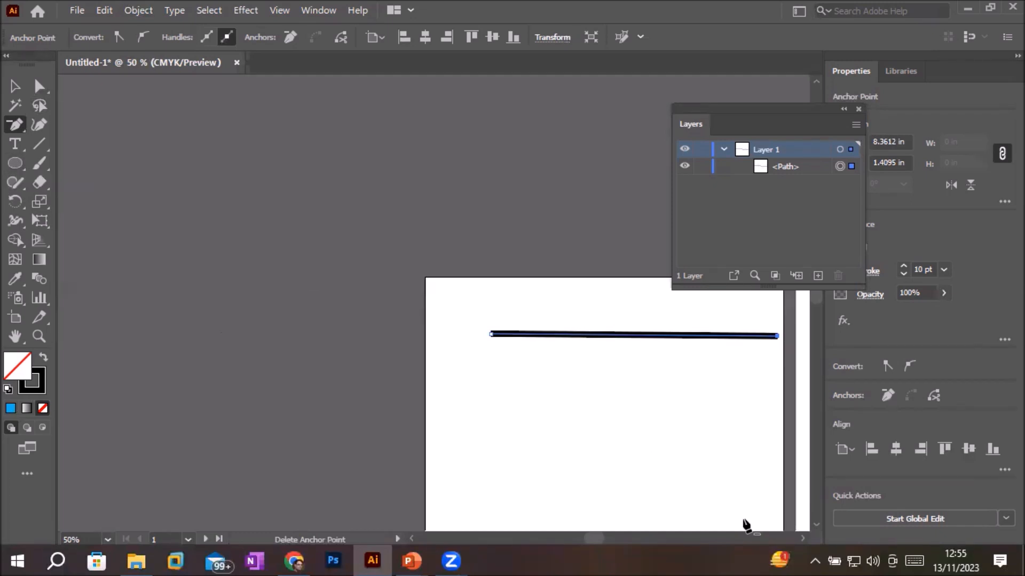
# Draw an ellipse about 4.44 in wide and 5.10 in high below the line.
pyautogui.scroll(-5, 746, 525)
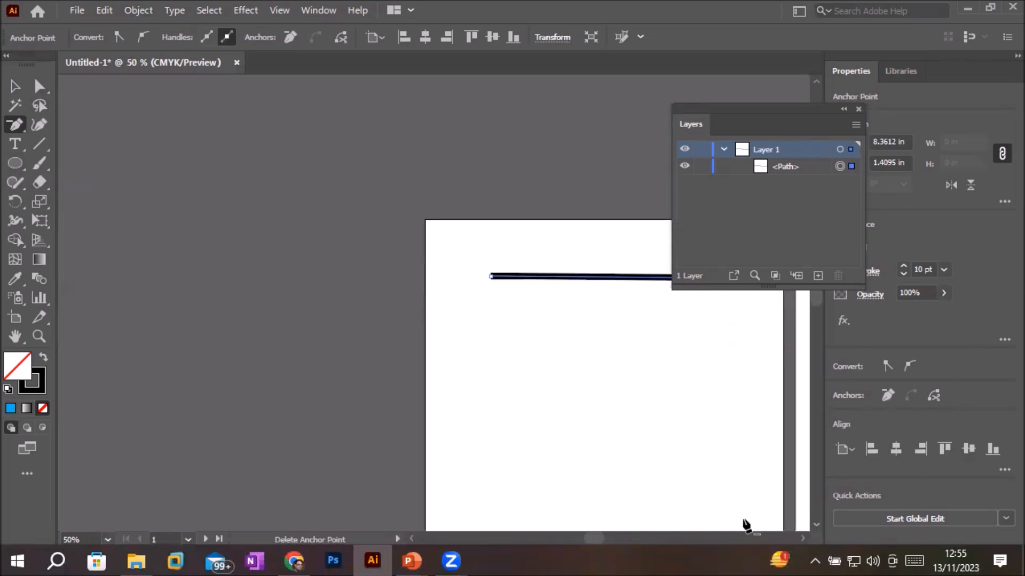
pyautogui.click(15, 163)
pyautogui.moveTo(471, 266)
pyautogui.mouseDown()
pyautogui.moveTo(661, 446)
pyautogui.moveTo(657, 483)
pyautogui.mouseUp()
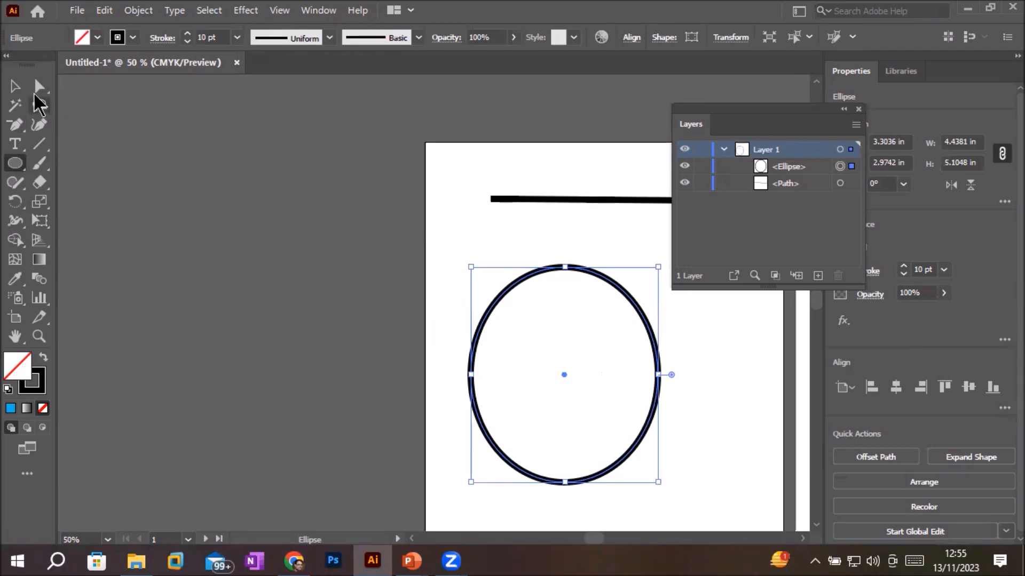
# Inspect the direction handles of the ellipse's four anchor points with the Direct Selection tool, finishing on the top anchor point.
pyautogui.click(36, 89)
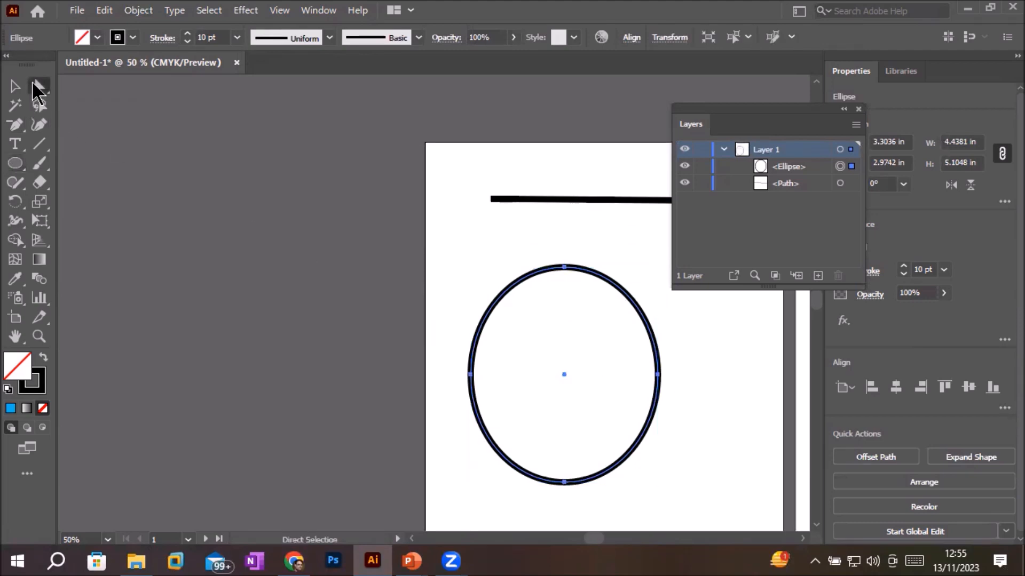
pyautogui.click(564, 267)
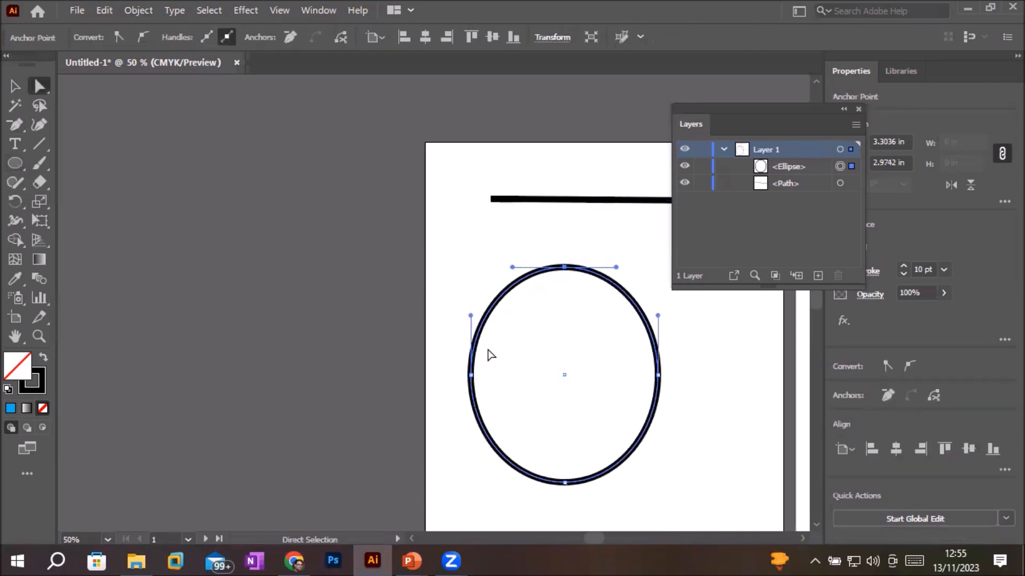
pyautogui.click(472, 376)
pyautogui.click(658, 375)
pyautogui.click(564, 482)
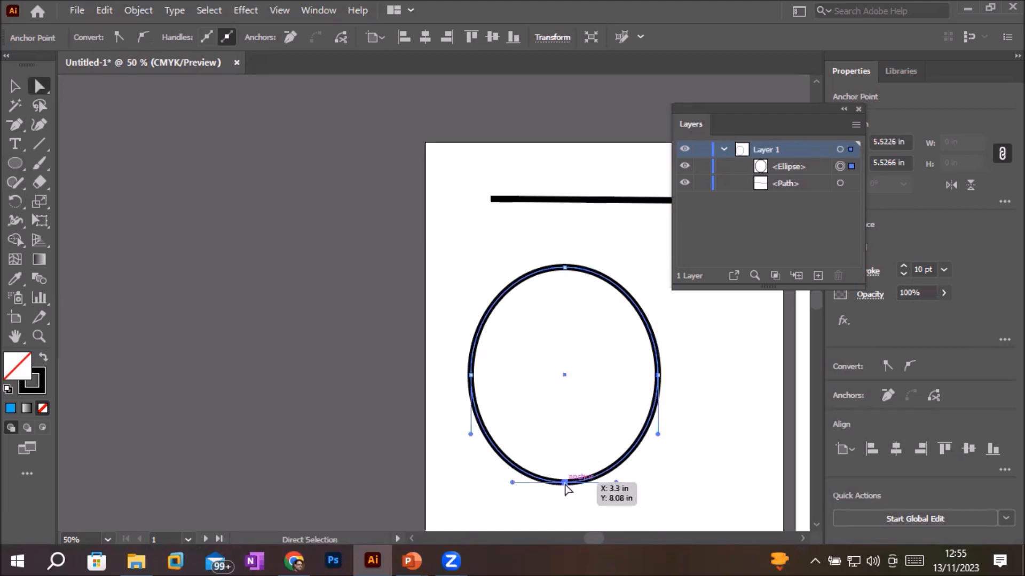
pyautogui.click(565, 268)
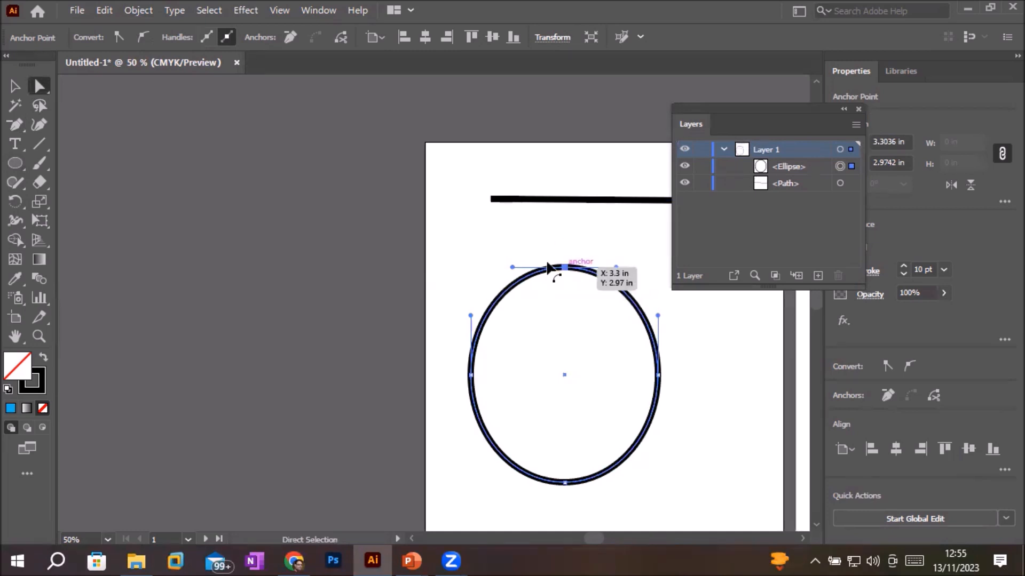
# Convert the ellipse's top and bottom anchor points into corner points with the Anchor Point tool.
pyautogui.click(15, 125)
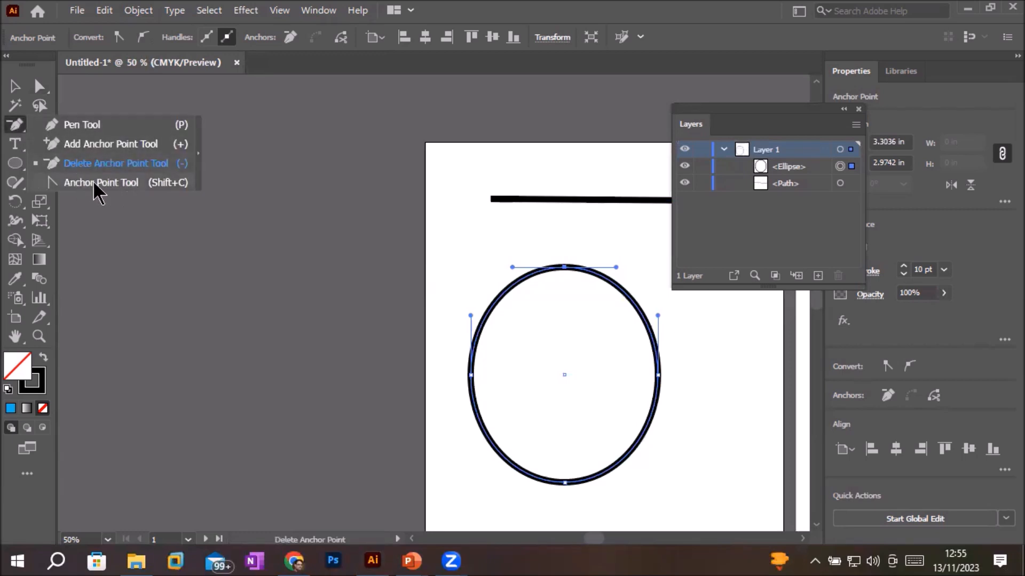
pyautogui.click(117, 183)
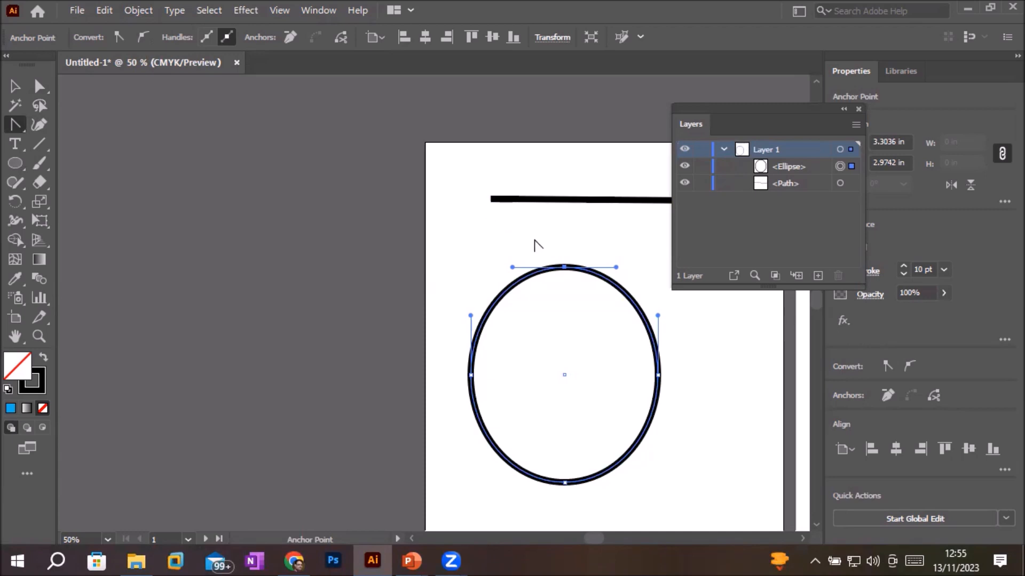
pyautogui.click(565, 266)
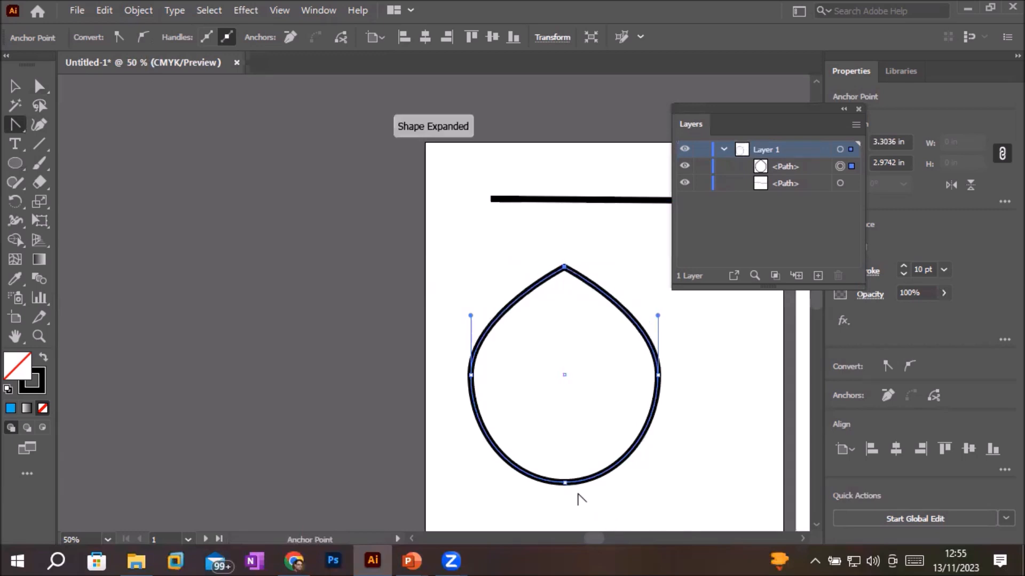
pyautogui.click(565, 482)
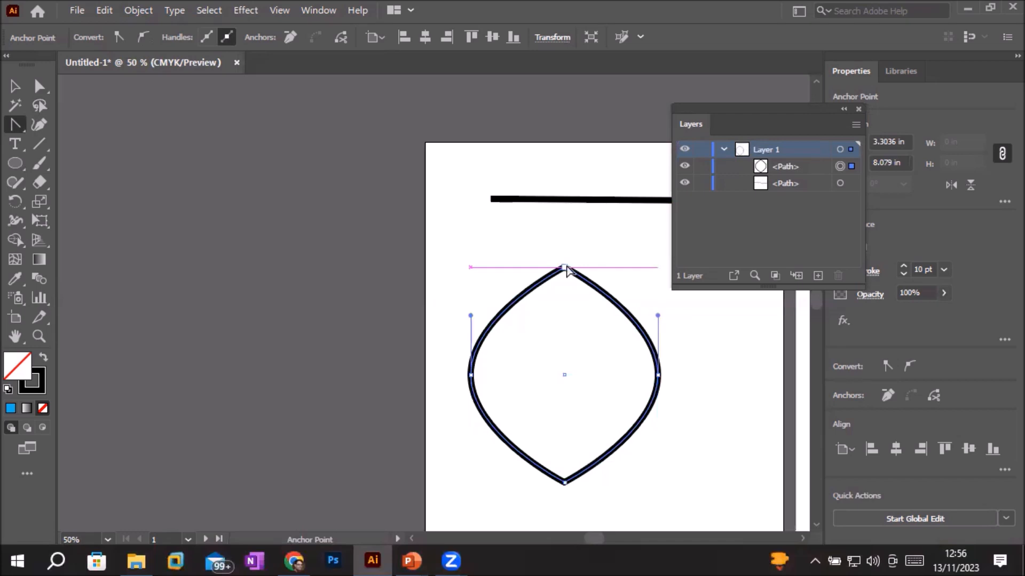
# Convert the top and bottom corner points back to smooth points by pulling out long horizontal direction handles.
pyautogui.moveTo(565, 268); pyautogui.dragTo(641, 272)
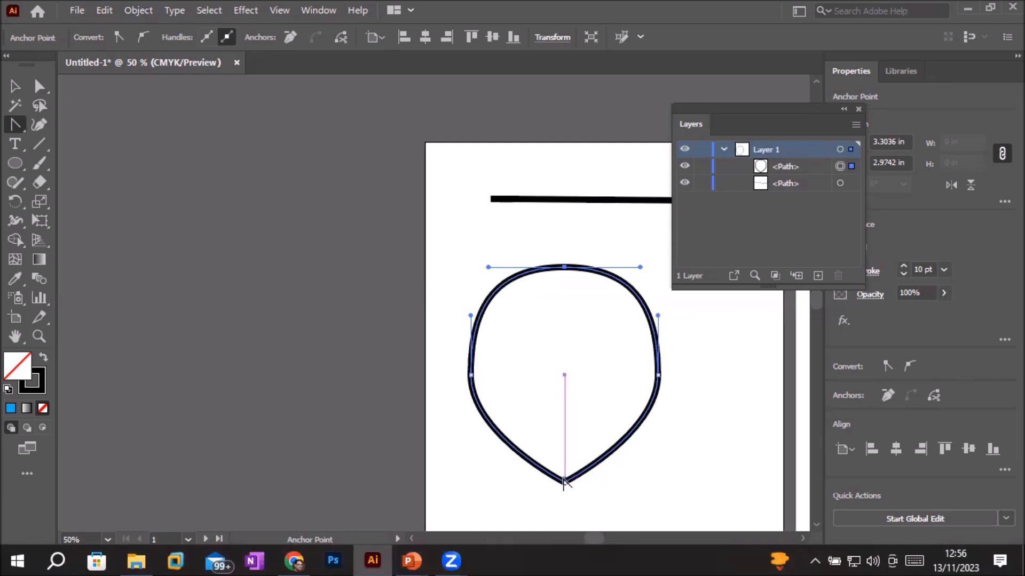
pyautogui.moveTo(565, 482); pyautogui.dragTo(483, 486)
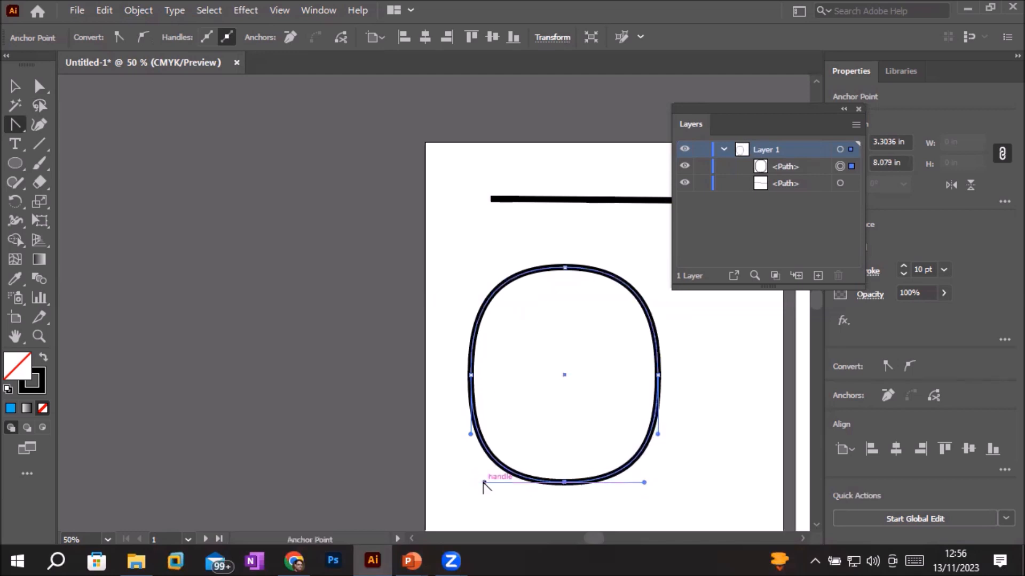
# Delete the ellipse's top anchor point with the Pen tool and add a new one midway along the flattened upper curve.
pyautogui.click(16, 126)
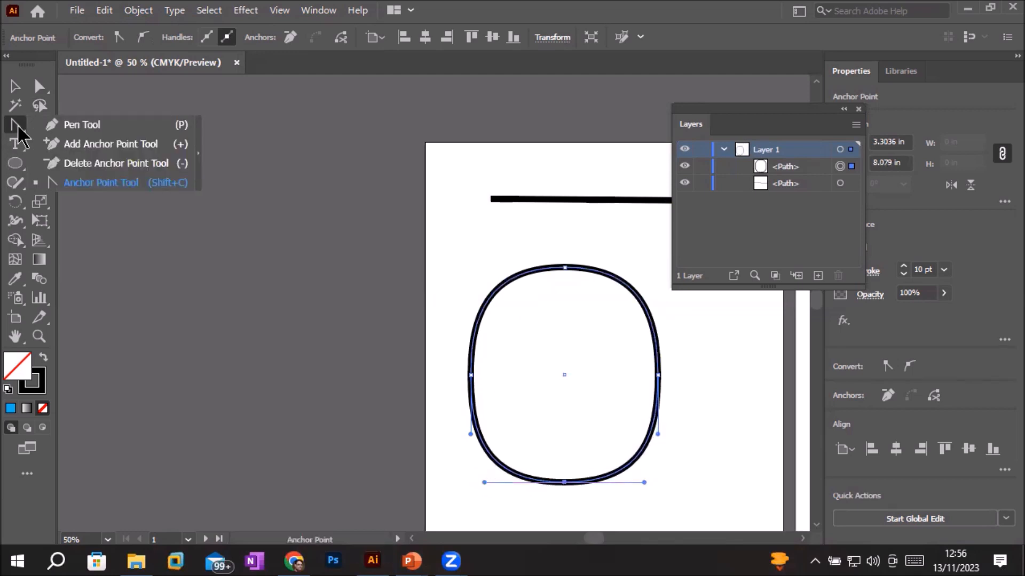
pyautogui.click(81, 182)
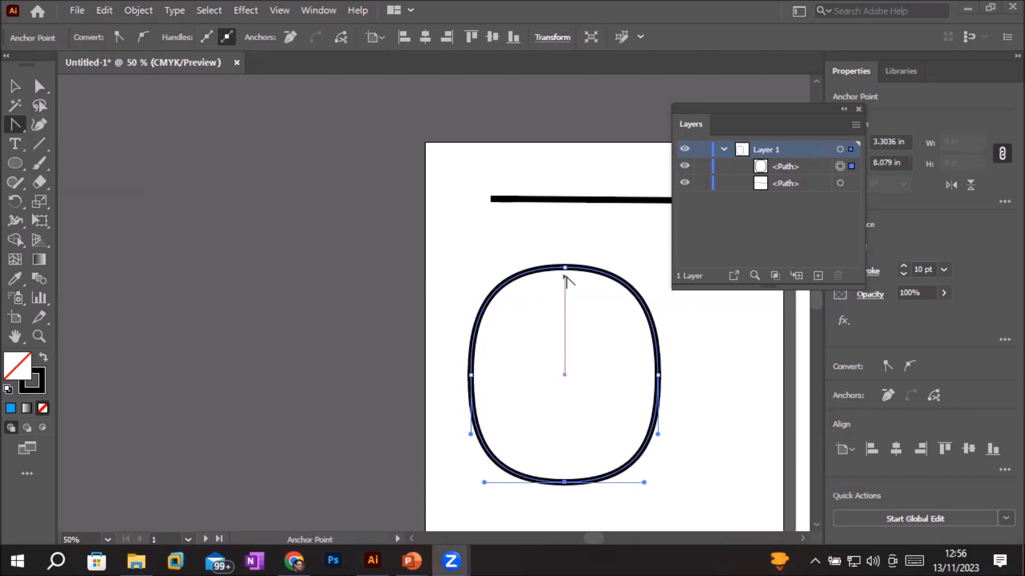
pyautogui.click(14, 128)
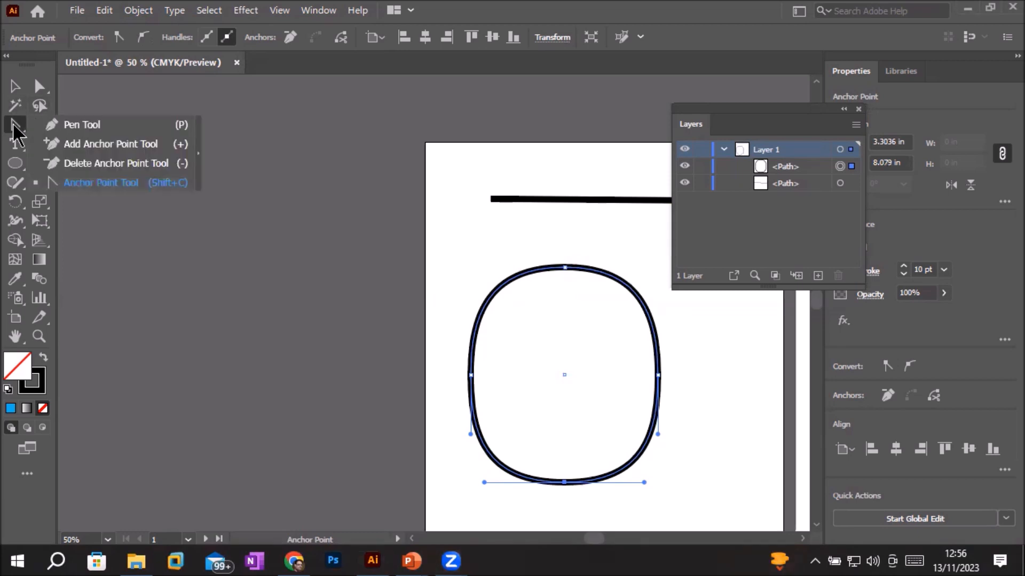
pyautogui.click(95, 126)
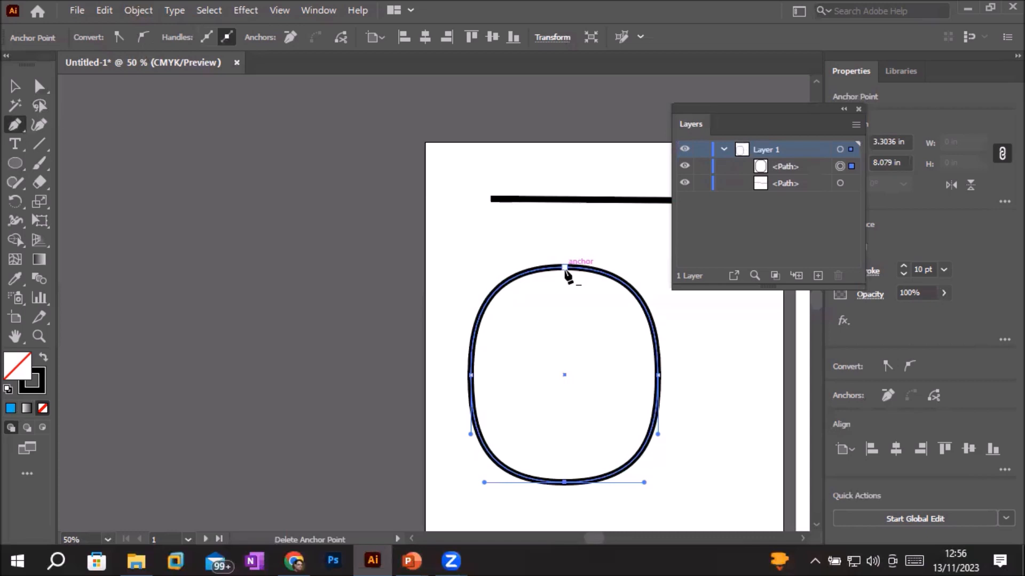
pyautogui.click(565, 267)
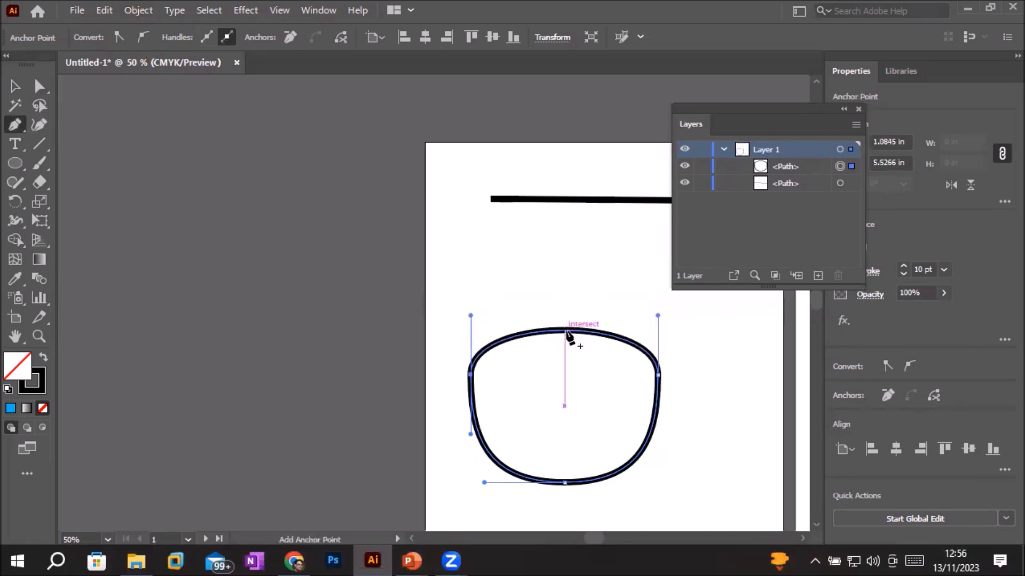
pyautogui.click(567, 332)
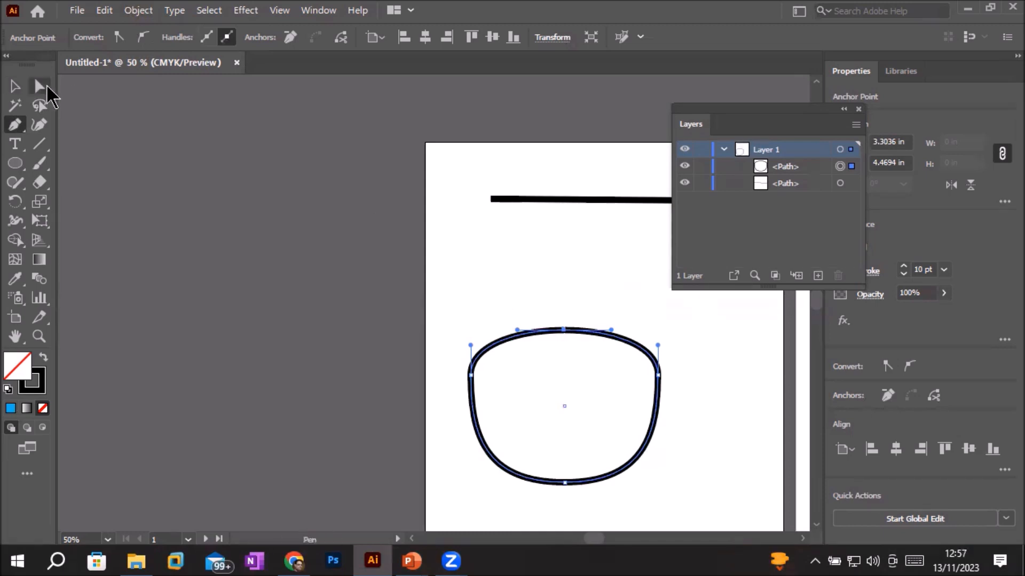
# Raise the new top anchor point close to the line, shortening its left direction handle and lengthening its right one.
pyautogui.click(40, 86)
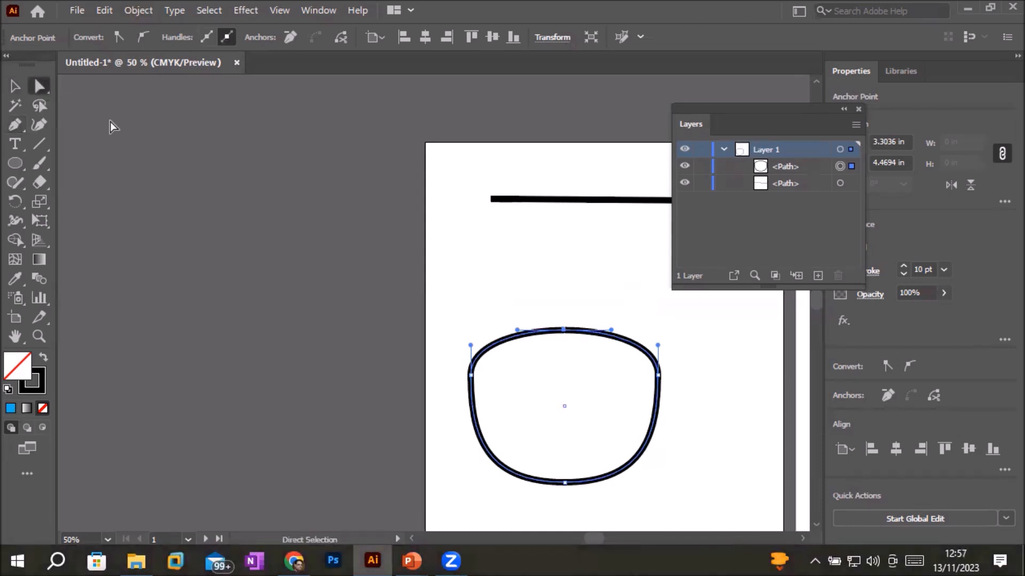
pyautogui.moveTo(564, 331); pyautogui.dragTo(564, 230)
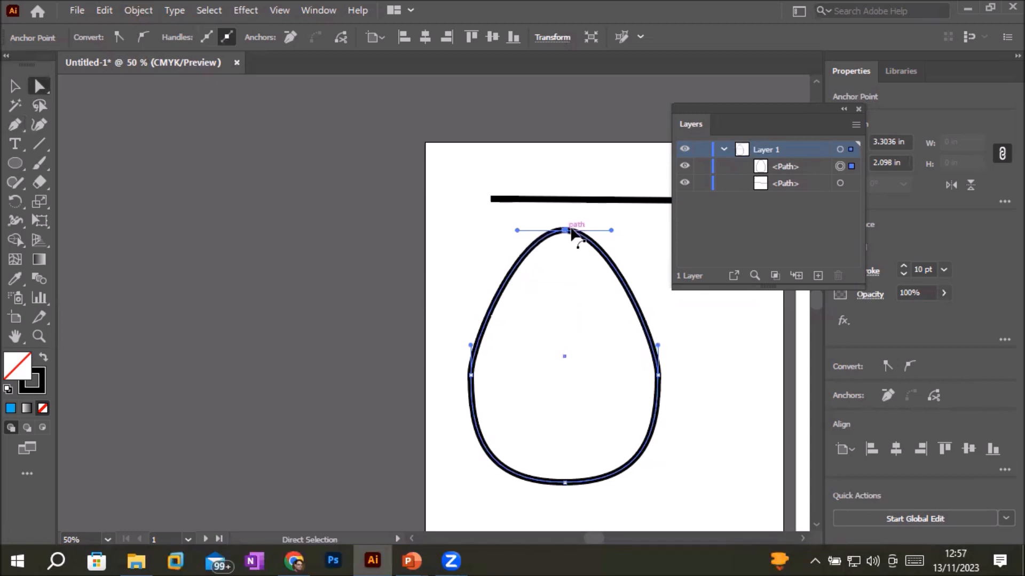
pyautogui.moveTo(518, 231)
pyautogui.mouseDown()
pyautogui.moveTo(535, 276)
pyautogui.moveTo(523, 230)
pyautogui.mouseUp()
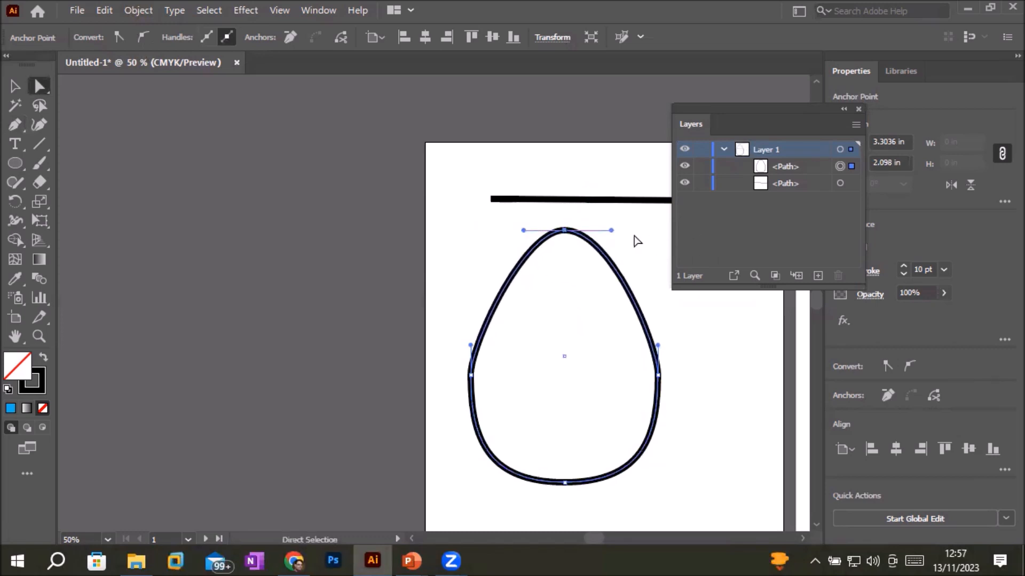
pyautogui.moveTo(611, 230); pyautogui.dragTo(642, 231)
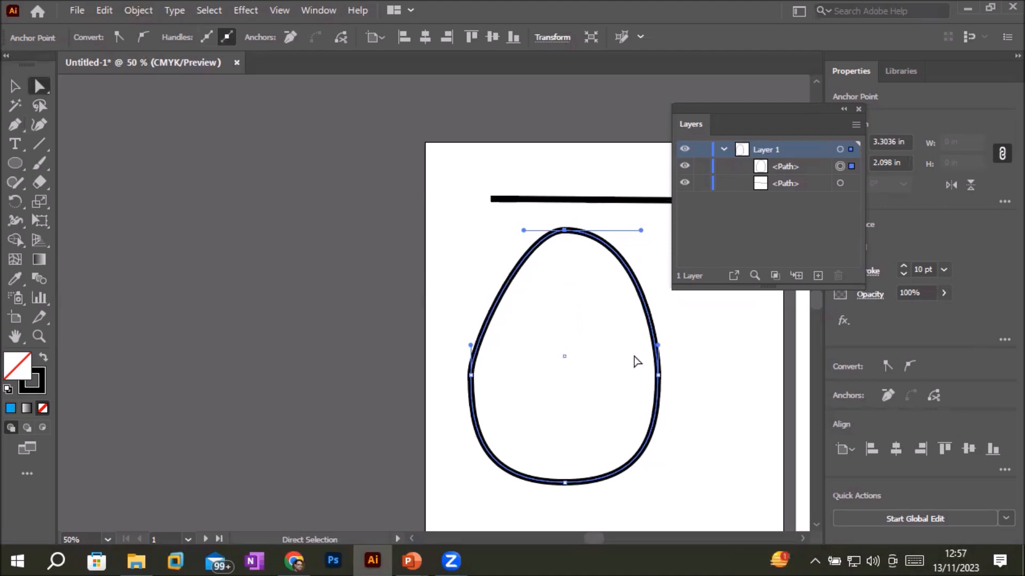
# Add anchor points midway between all existing ones on the egg-shaped path with the Add Anchor Points command and inspect them.
pyautogui.click(136, 11)
pyautogui.moveTo(230, 392)
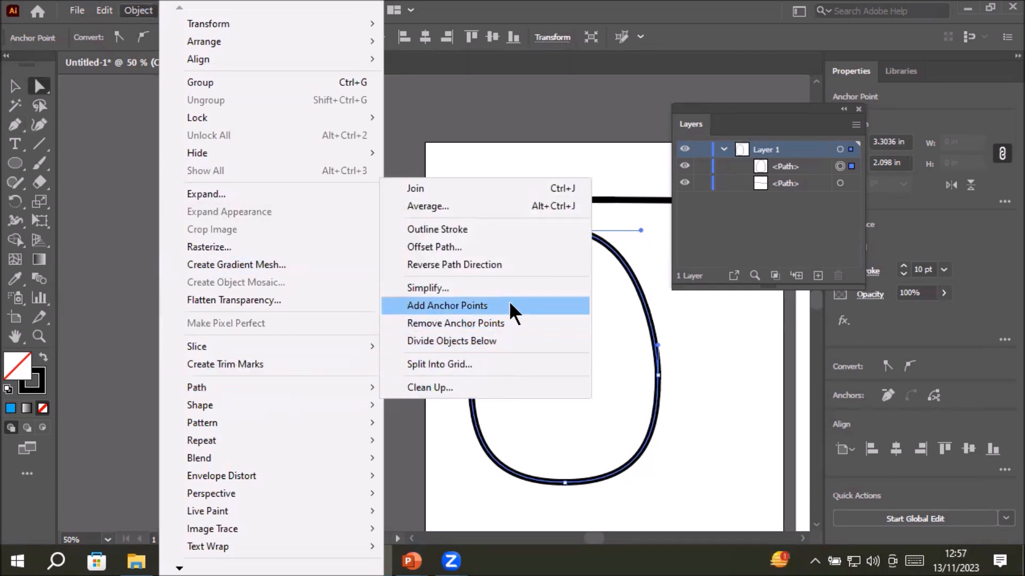
pyautogui.click(447, 305)
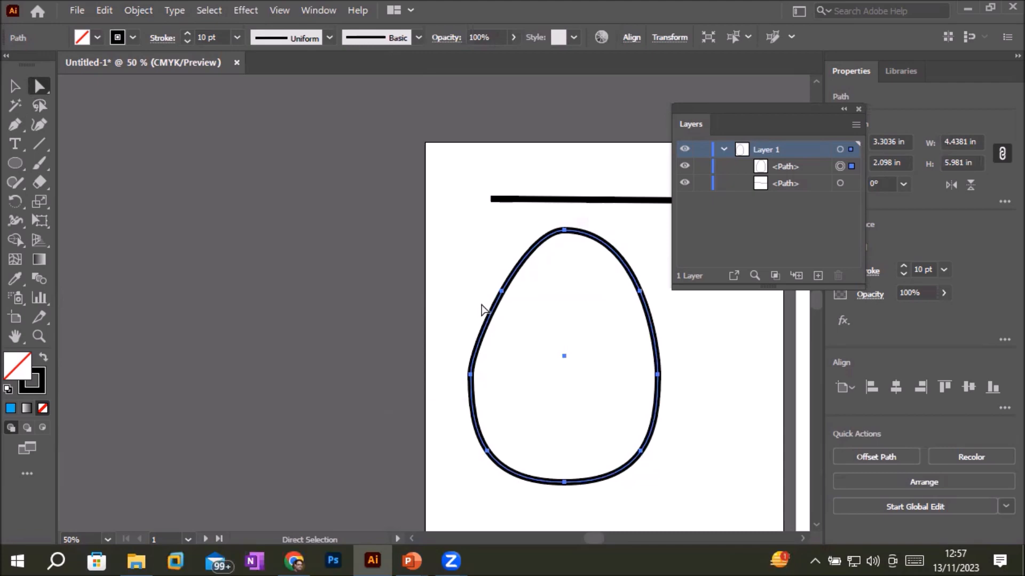
pyautogui.scroll(3, 503, 293)
pyautogui.scroll(1, 503, 308)
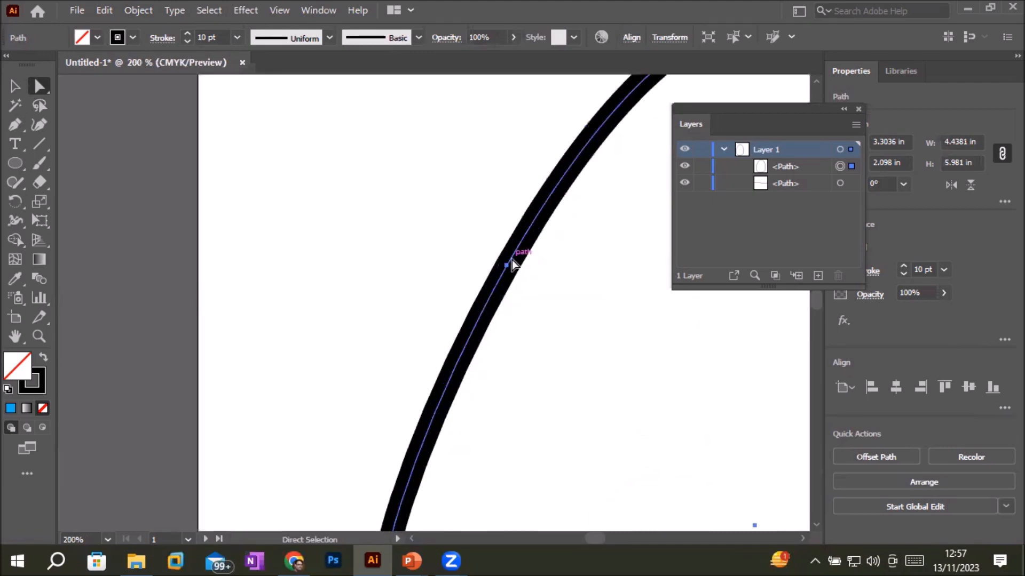
pyautogui.scroll(-4, 507, 265)
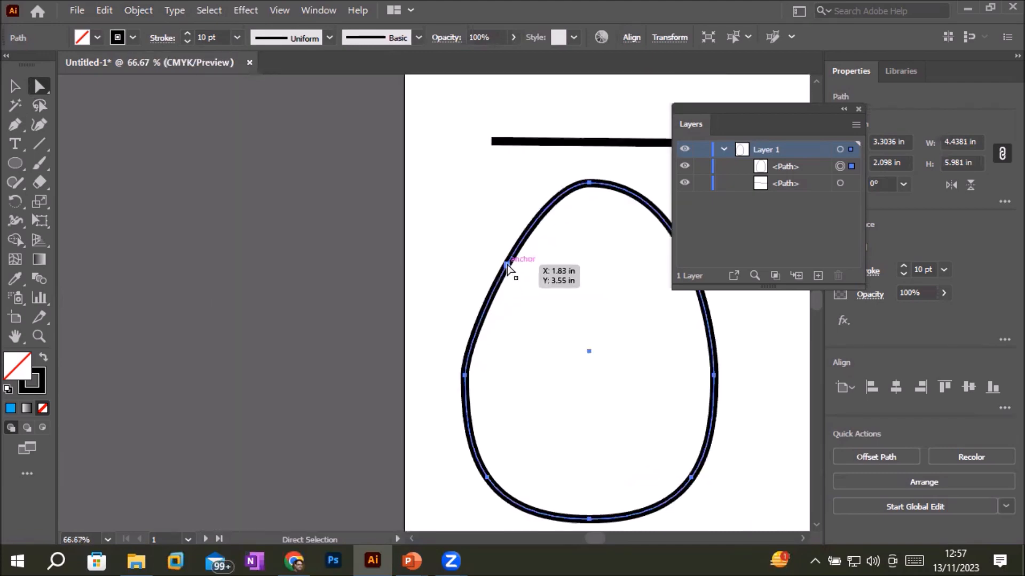
pyautogui.scroll(-1, 512, 275)
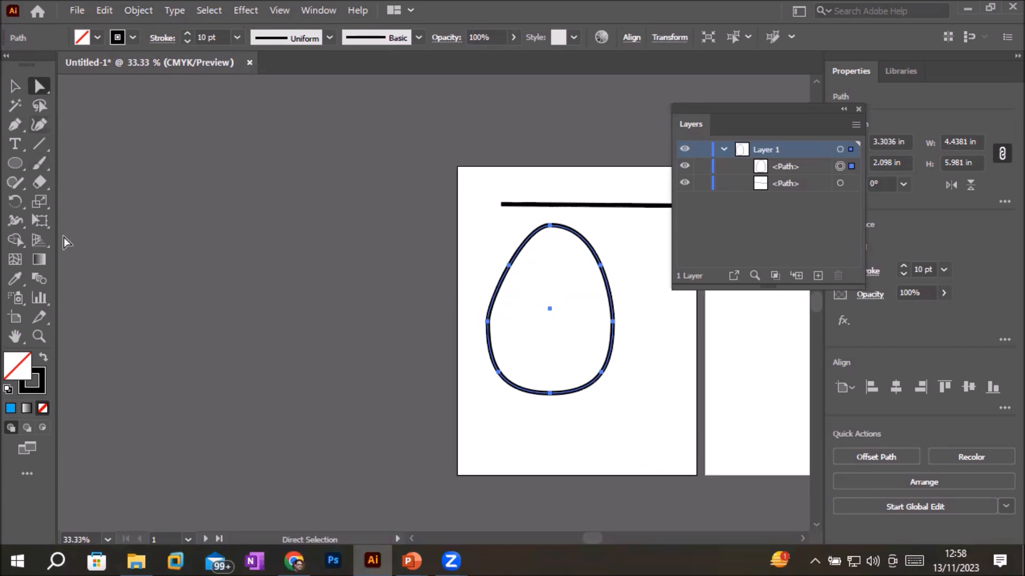
# Place the point text "T" below the egg-shaped path near its lower right side.
pyautogui.click(15, 143)
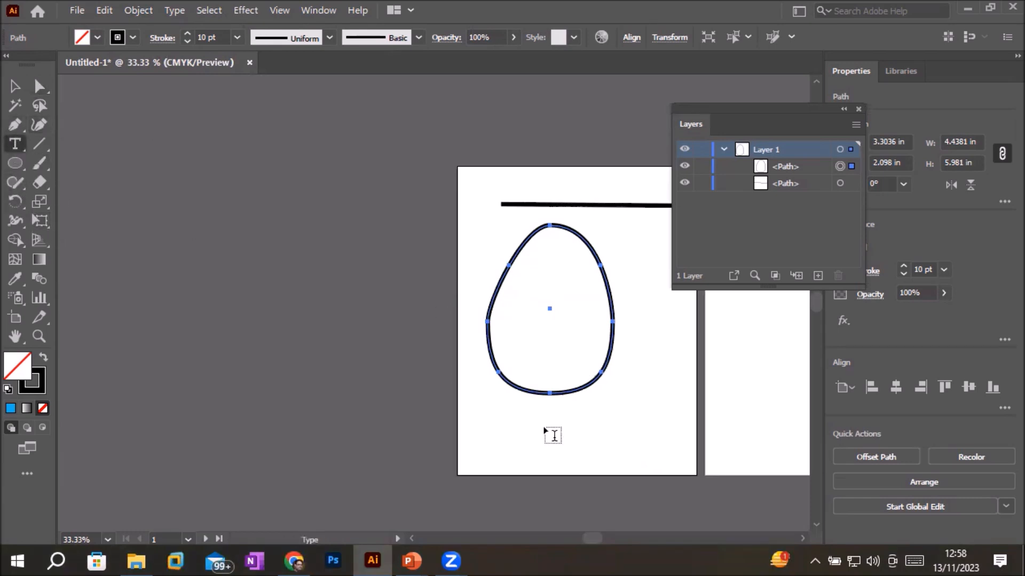
pyautogui.click(587, 415)
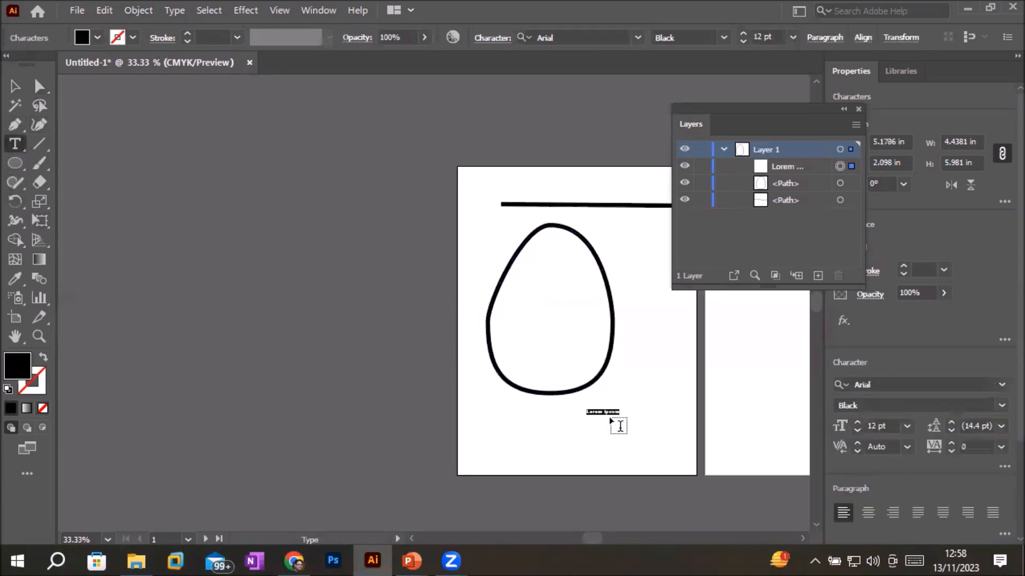
pyautogui.write('T')
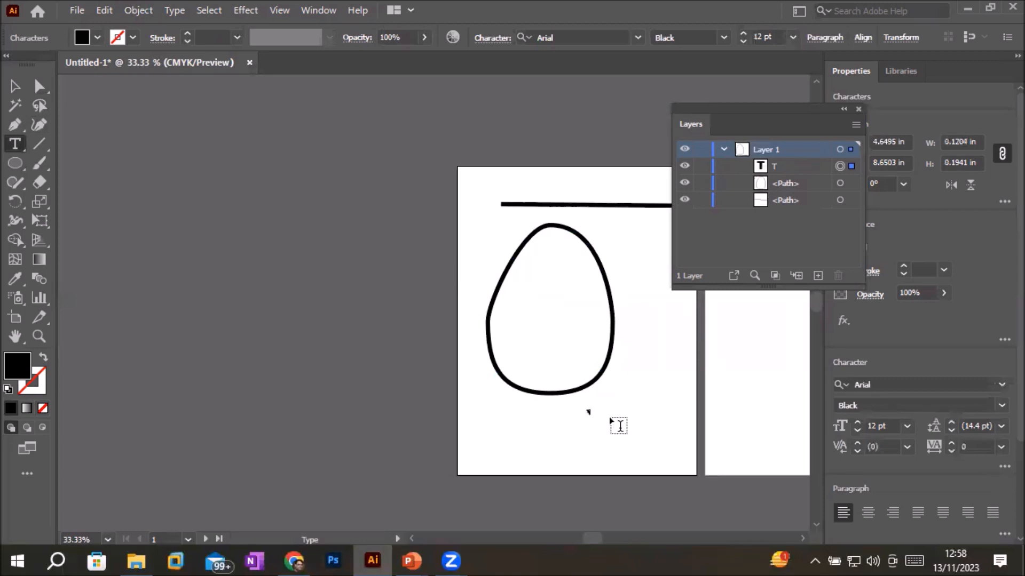
pyautogui.click(40, 85)
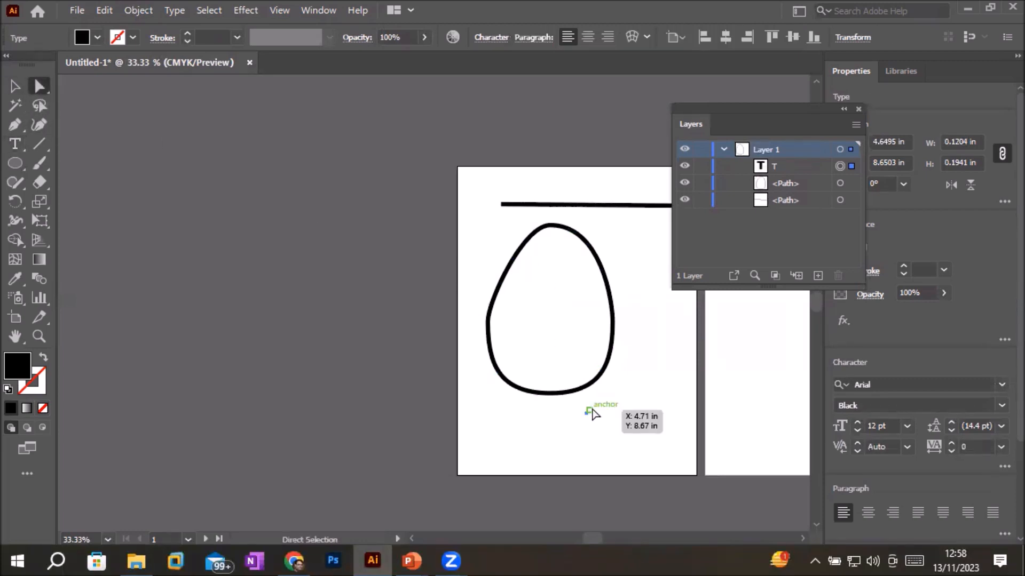
# Enlarge the letter T to about 95 pt and move it directly beneath the egg-shaped path.
pyautogui.scroll(5, 592, 413)
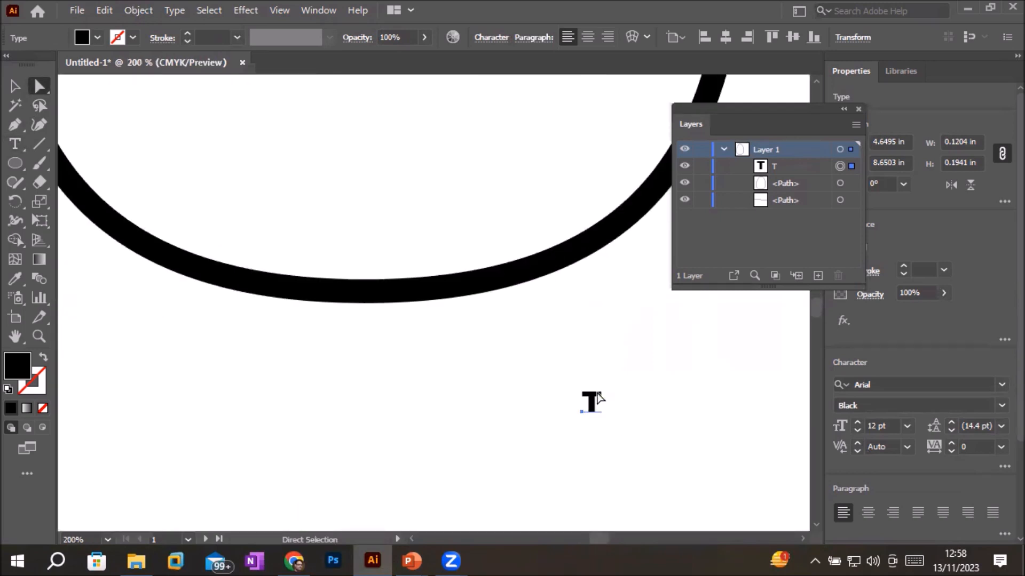
pyautogui.click(15, 86)
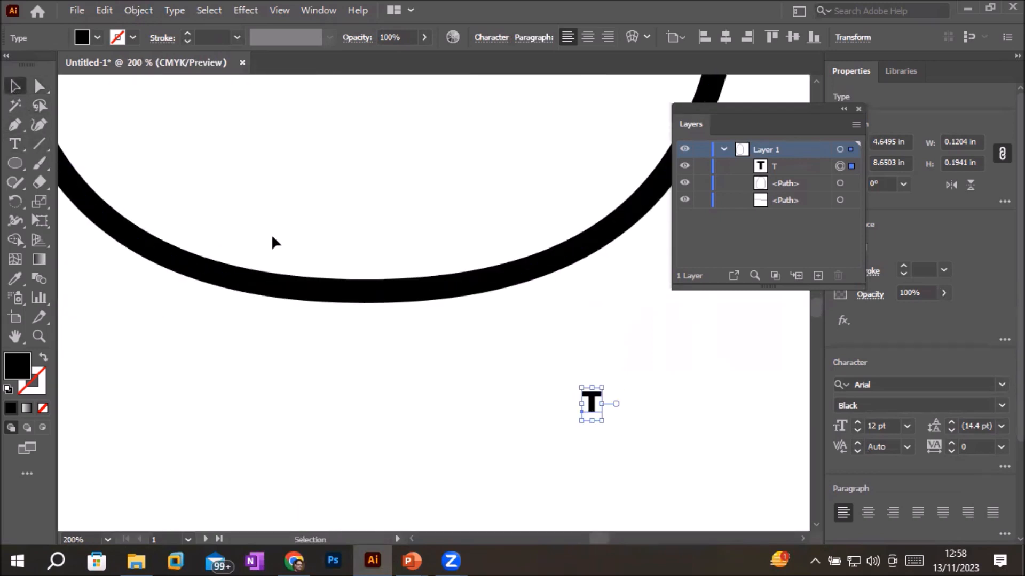
pyautogui.moveTo(603, 390); pyautogui.dragTo(760, 160)
pyautogui.moveTo(659, 294); pyautogui.dragTo(353, 433)
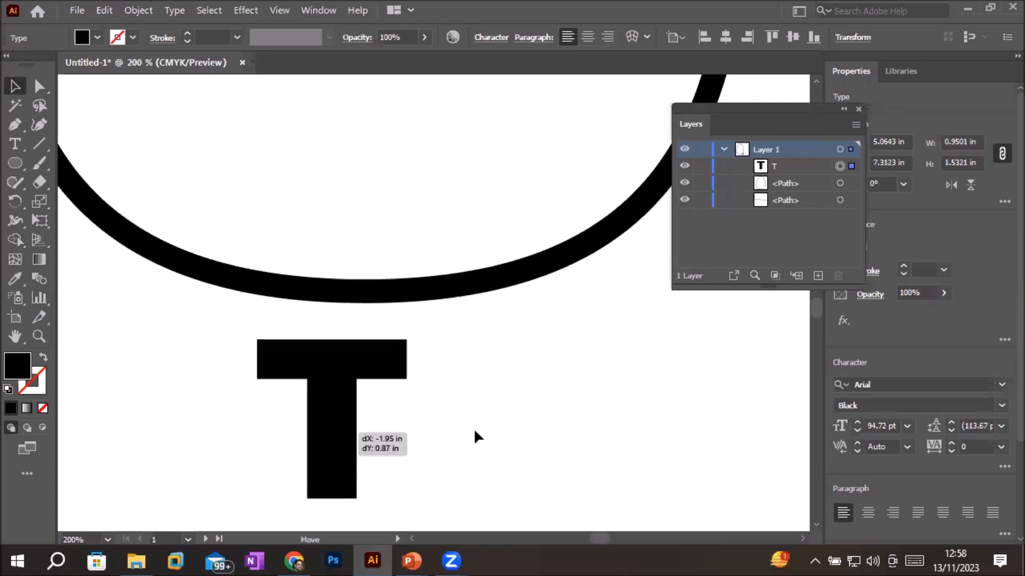
pyautogui.scroll(-2, 491, 436)
pyautogui.scroll(2, 464, 523)
pyautogui.scroll(1, 422, 459)
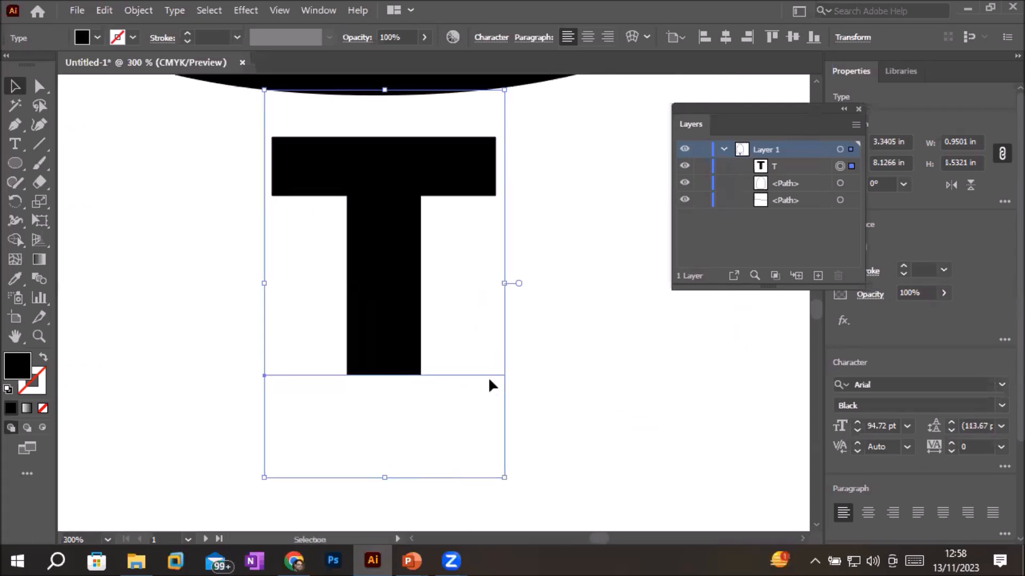
# Convert the letter T to outlines and switch to the Direct Selection tool to edit its anchor points.
pyautogui.rightClick(360, 185)
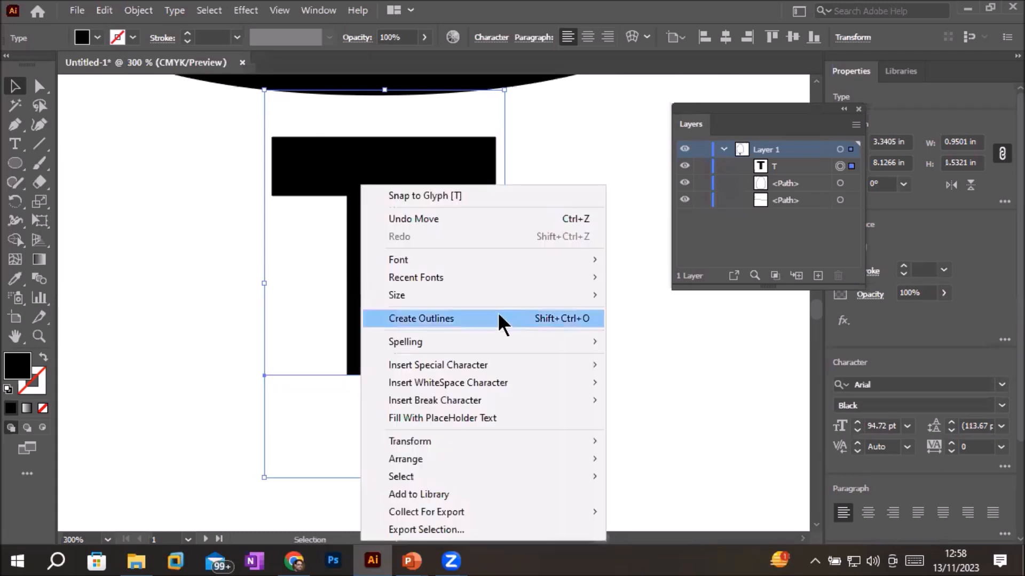
pyautogui.click(499, 319)
pyautogui.click(35, 90)
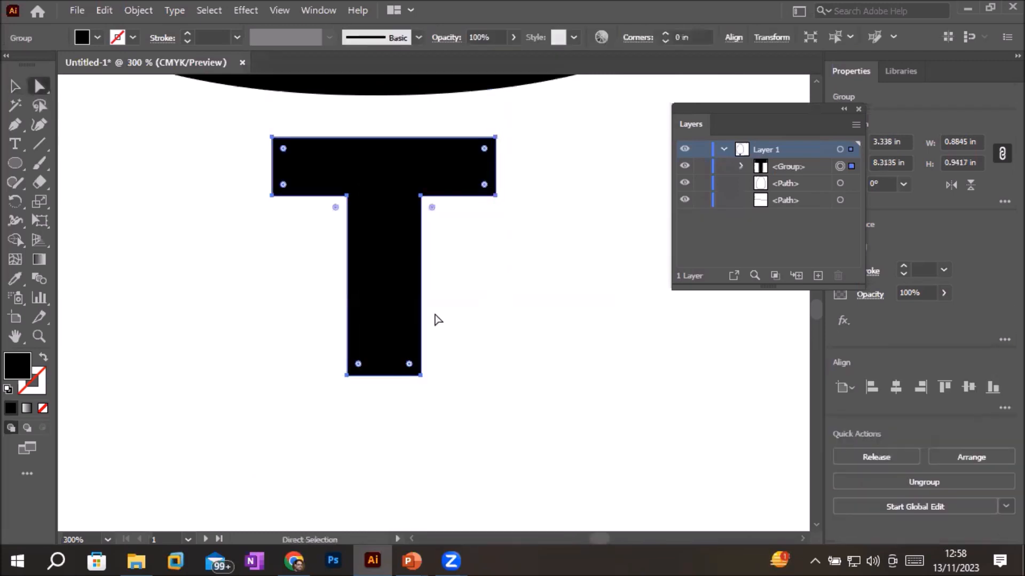
# Flare the T's crossbar by moving its upper corner anchors up and outward and its lower corner anchors down and outward.
pyautogui.click(495, 197)
pyautogui.click(496, 137)
pyautogui.moveTo(496, 138); pyautogui.dragTo(527, 110)
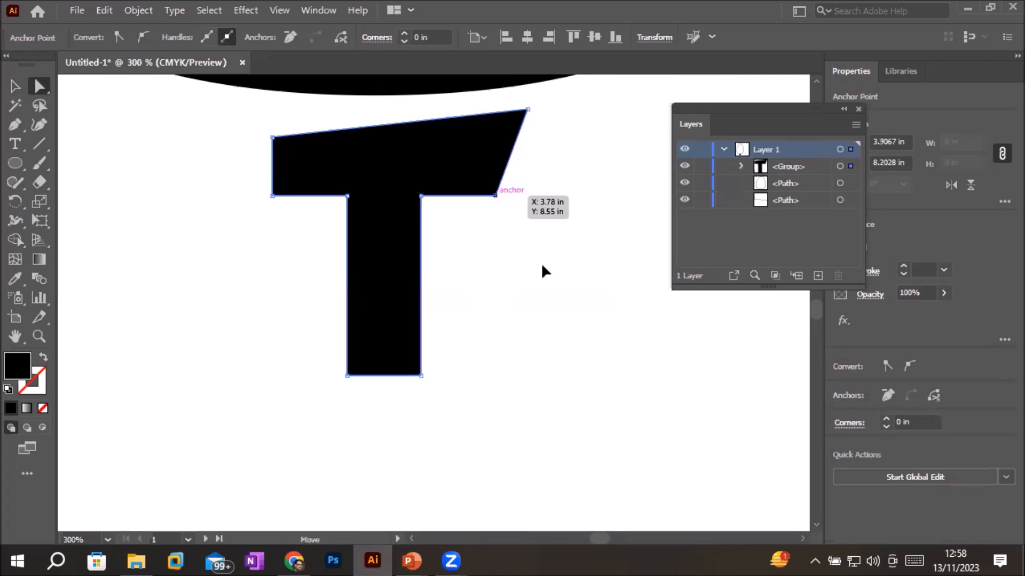
pyautogui.moveTo(494, 196); pyautogui.dragTo(541, 264)
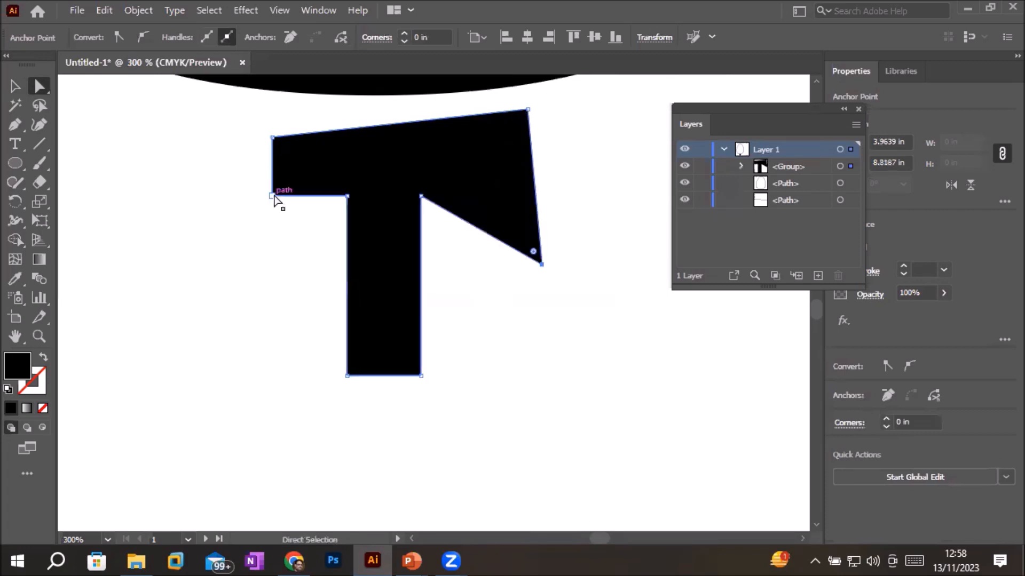
pyautogui.moveTo(272, 196); pyautogui.dragTo(204, 263)
pyautogui.moveTo(272, 138); pyautogui.dragTo(224, 109)
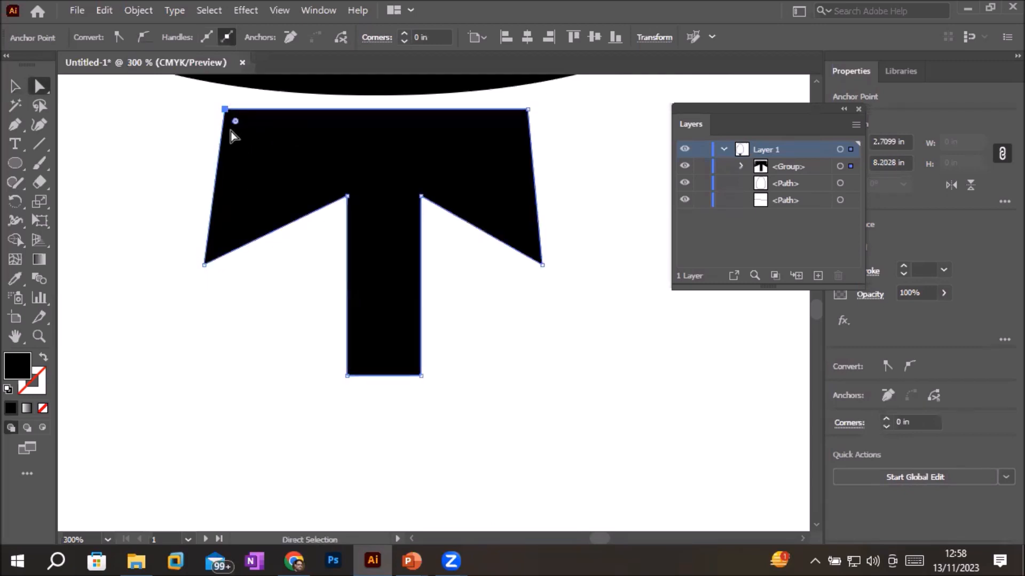
pyautogui.moveTo(235, 122)
pyautogui.mouseDown()
pyautogui.moveTo(247, 149)
pyautogui.moveTo(278, 166)
pyautogui.moveTo(238, 130)
pyautogui.moveTo(300, 184)
pyautogui.moveTo(202, 101)
pyautogui.moveTo(297, 179)
pyautogui.moveTo(229, 110)
pyautogui.moveTo(277, 139)
pyautogui.moveTo(235, 103)
pyautogui.moveTo(293, 167)
pyautogui.moveTo(227, 109)
pyautogui.moveTo(272, 170)
pyautogui.moveTo(215, 107)
pyautogui.moveTo(251, 150)
pyautogui.moveTo(217, 107)
pyautogui.moveTo(232, 118)
pyautogui.mouseUp()
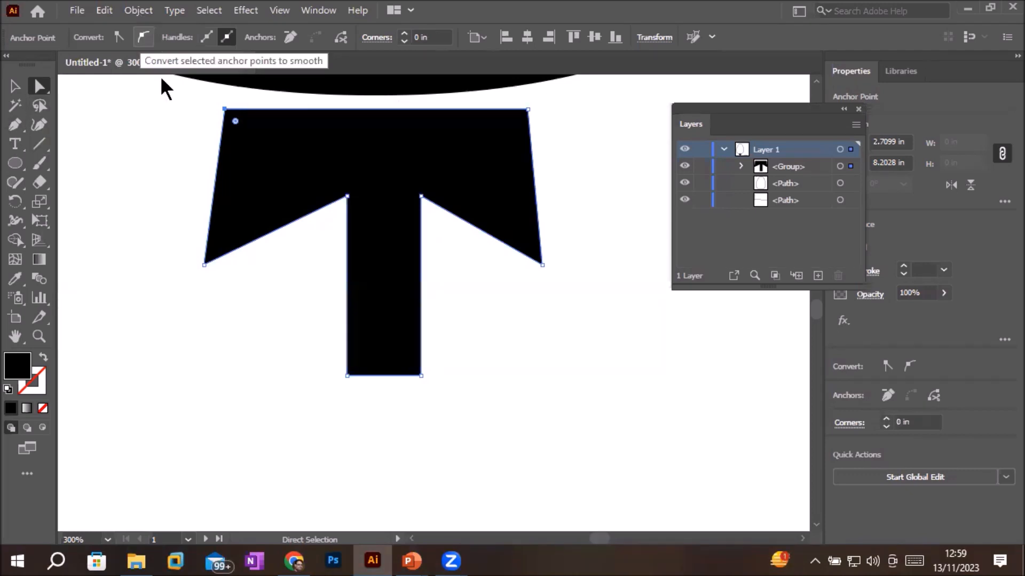
# Add an anchor point midway along every segment of the outlined T with the Add Anchor Points command.
pyautogui.hotkey('alt', 'o')
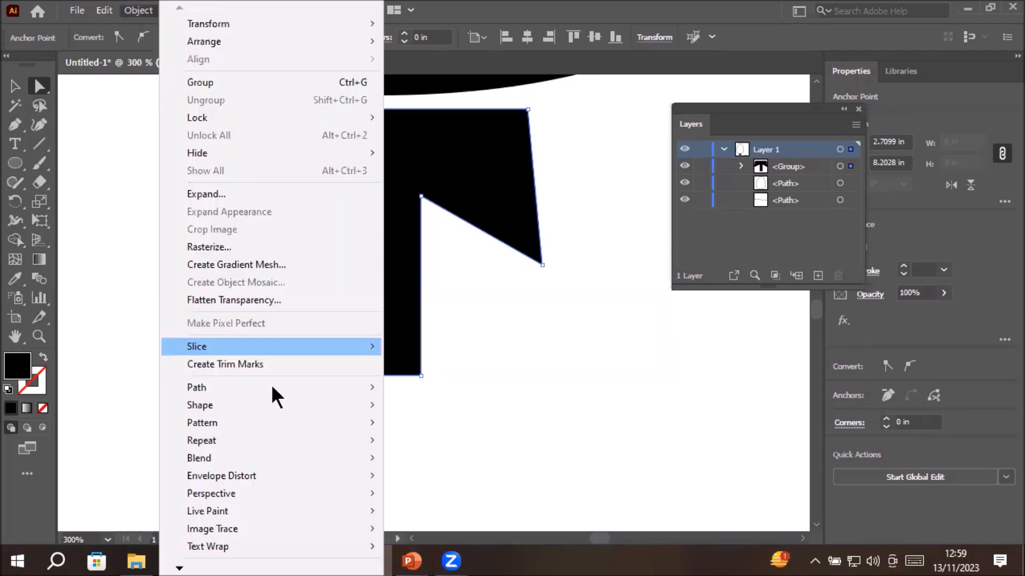
pyautogui.moveTo(271, 385)
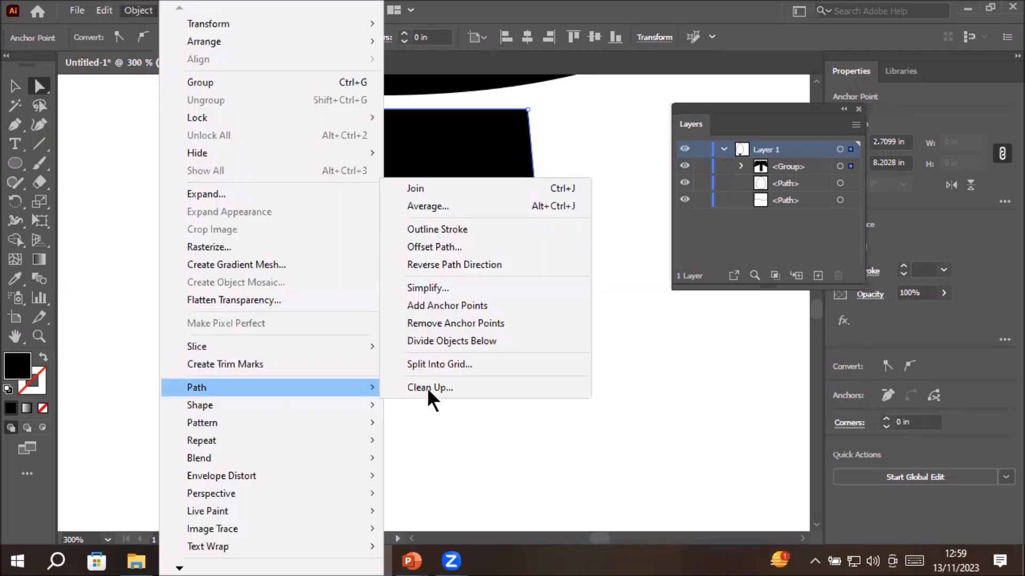
pyautogui.click(521, 305)
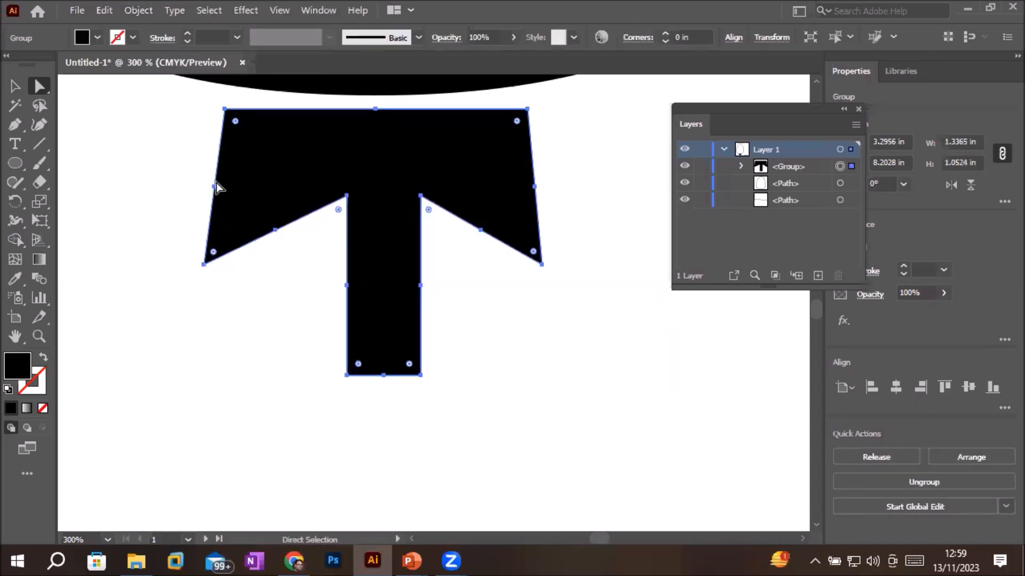
# Pull the midpoint anchors of the T crossbar's two side edges outward and those of its two lower edges upward.
pyautogui.moveTo(214, 186); pyautogui.dragTo(180, 186)
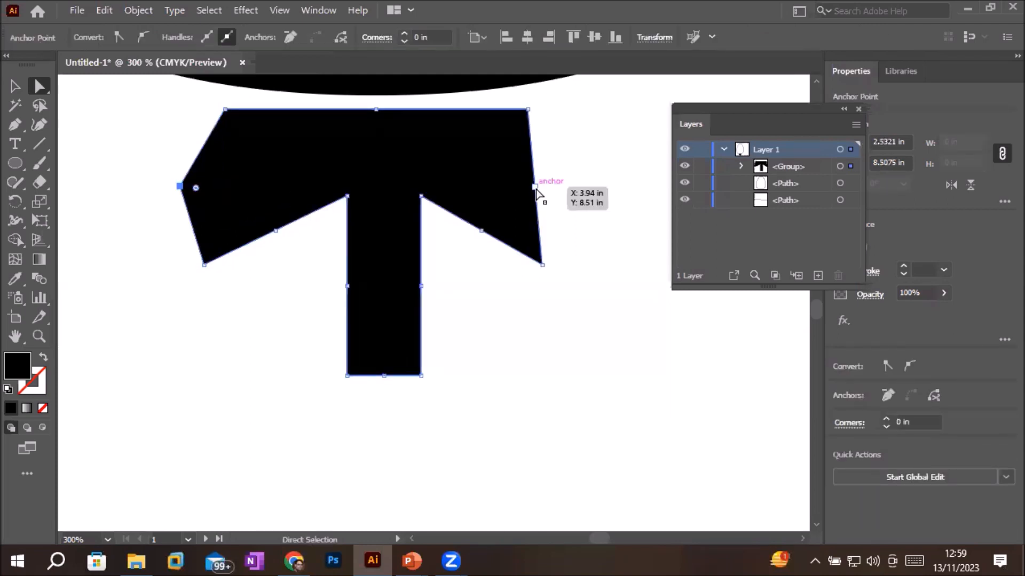
pyautogui.moveTo(534, 186); pyautogui.dragTo(571, 187)
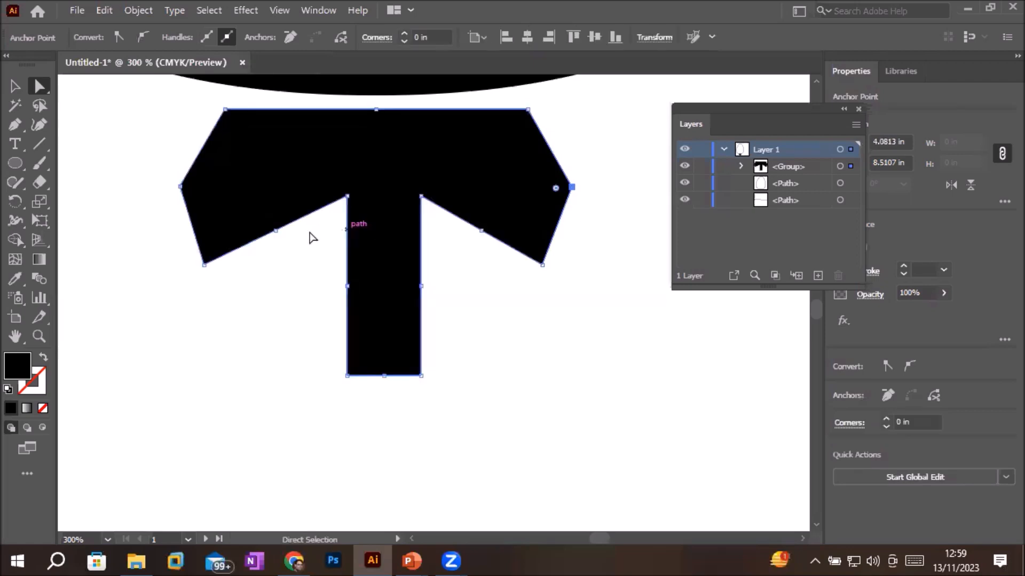
pyautogui.moveTo(273, 226); pyautogui.dragTo(258, 179)
pyautogui.moveTo(483, 231); pyautogui.dragTo(505, 183)
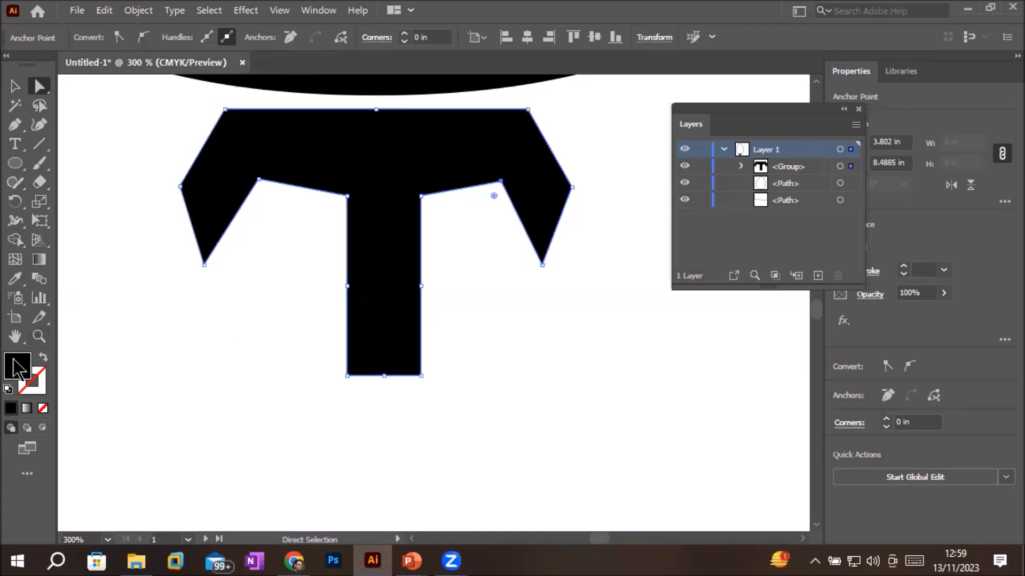
# Swap the T's fill and stroke colours and select the midpoint anchors on both sides of the stem with a Direct Selection marquee.
pyautogui.click(44, 362)
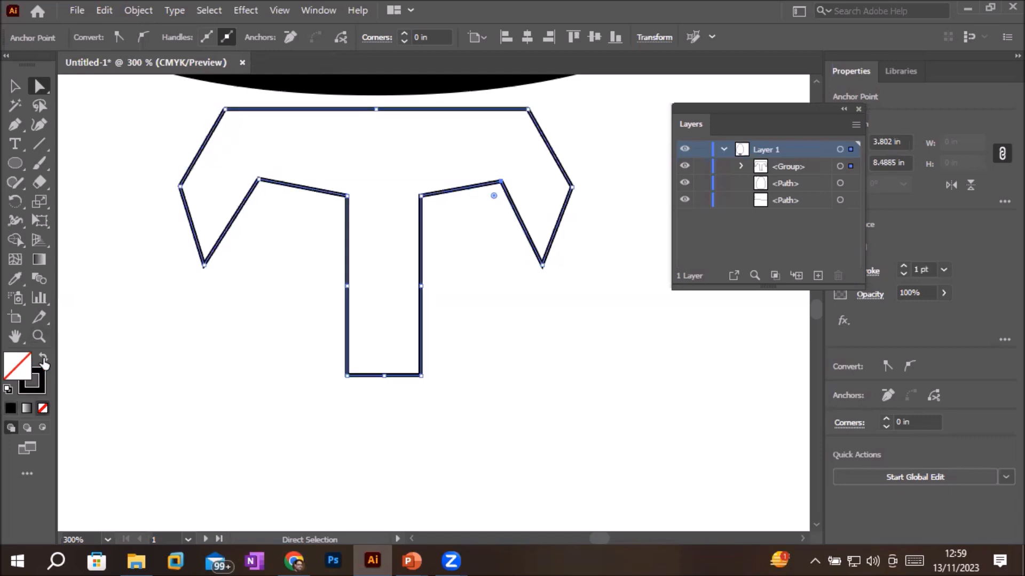
pyautogui.click(259, 180)
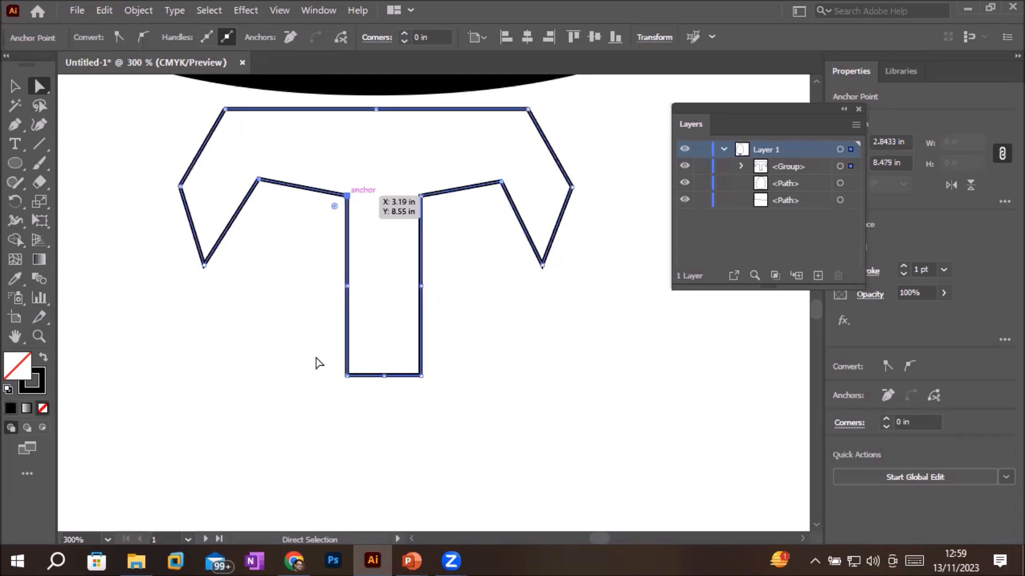
pyautogui.moveTo(296, 266); pyautogui.dragTo(480, 314)
pyautogui.moveTo(410, 308); pyautogui.dragTo(486, 312)
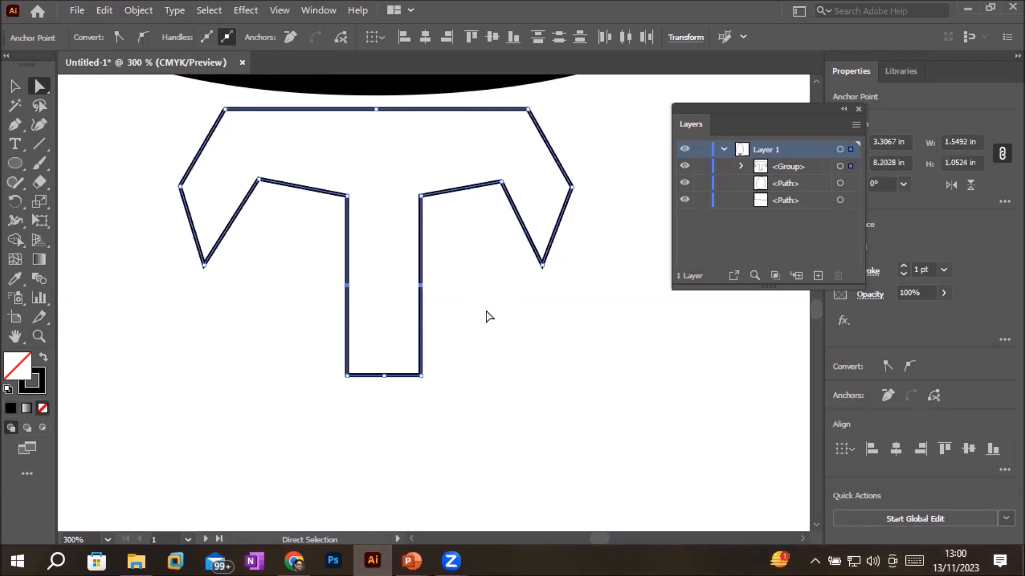
# Clear the selection and reselect the midpoint anchors on both sides of the T's stem with the Lasso tool.
pyautogui.click(226, 231)
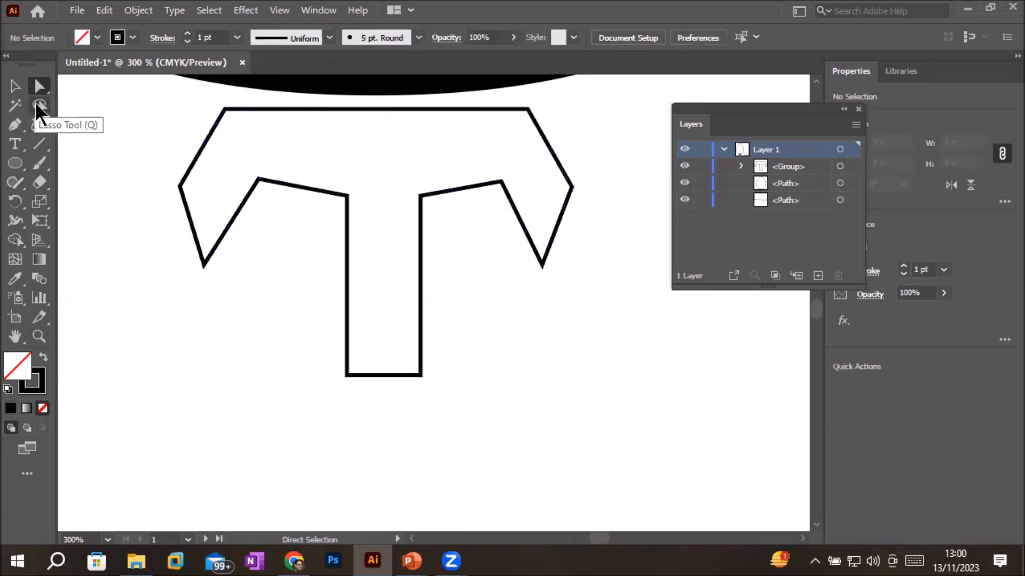
pyautogui.click(40, 105)
pyautogui.moveTo(469, 265)
pyautogui.mouseDown()
pyautogui.moveTo(332, 274)
pyautogui.moveTo(297, 302)
pyautogui.moveTo(318, 319)
pyautogui.moveTo(438, 328)
pyautogui.moveTo(499, 312)
pyautogui.moveTo(475, 258)
pyautogui.mouseUp()
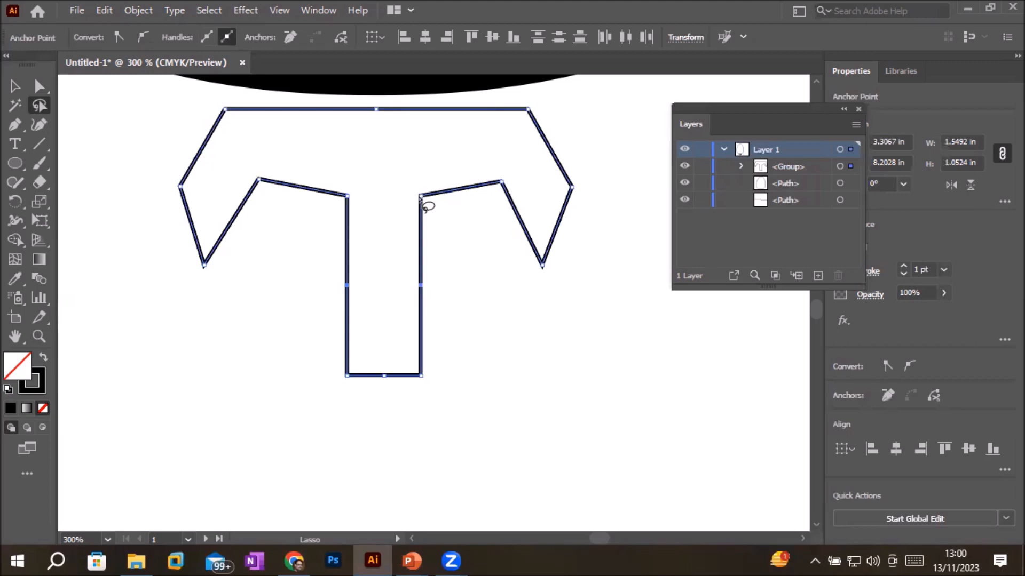
# Lasso the anchor at the right inner corner where the crossbar meets the stem and delete it with Remove Anchor Points.
pyautogui.click(421, 183)
pyautogui.moveTo(420, 183)
pyautogui.mouseDown()
pyautogui.moveTo(410, 197)
pyautogui.moveTo(427, 221)
pyautogui.moveTo(439, 184)
pyautogui.moveTo(423, 184)
pyautogui.mouseUp()
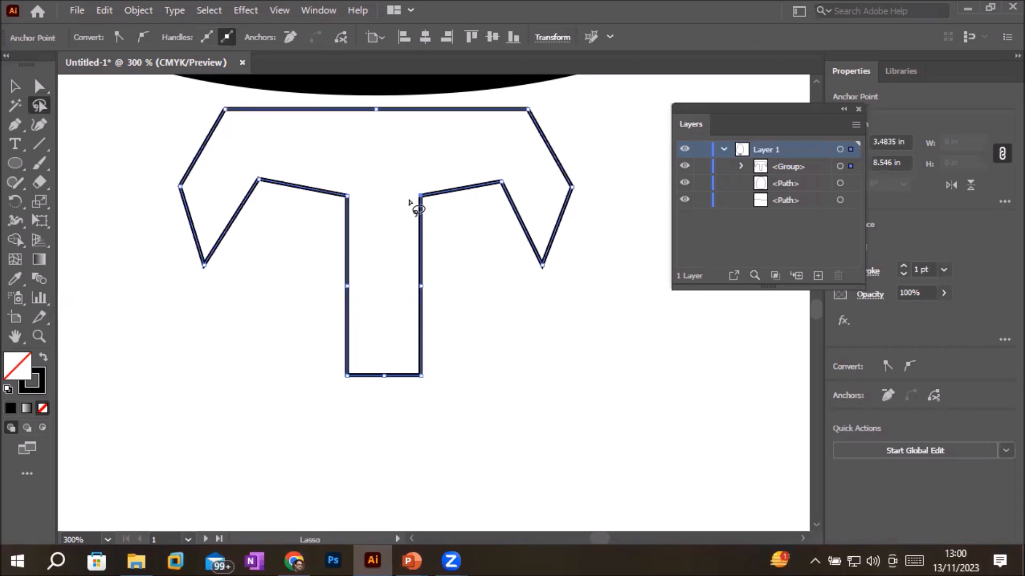
pyautogui.moveTo(408, 186)
pyautogui.mouseDown()
pyautogui.moveTo(446, 229)
pyautogui.moveTo(389, 176)
pyautogui.moveTo(408, 188)
pyautogui.mouseUp()
pyautogui.click(142, 12)
pyautogui.moveTo(264, 388)
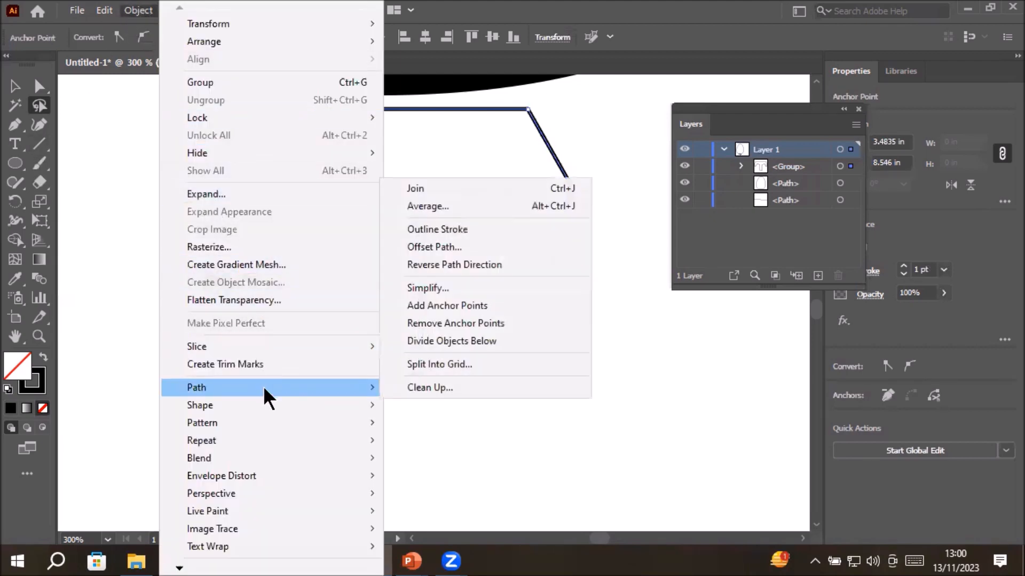
pyautogui.click(536, 324)
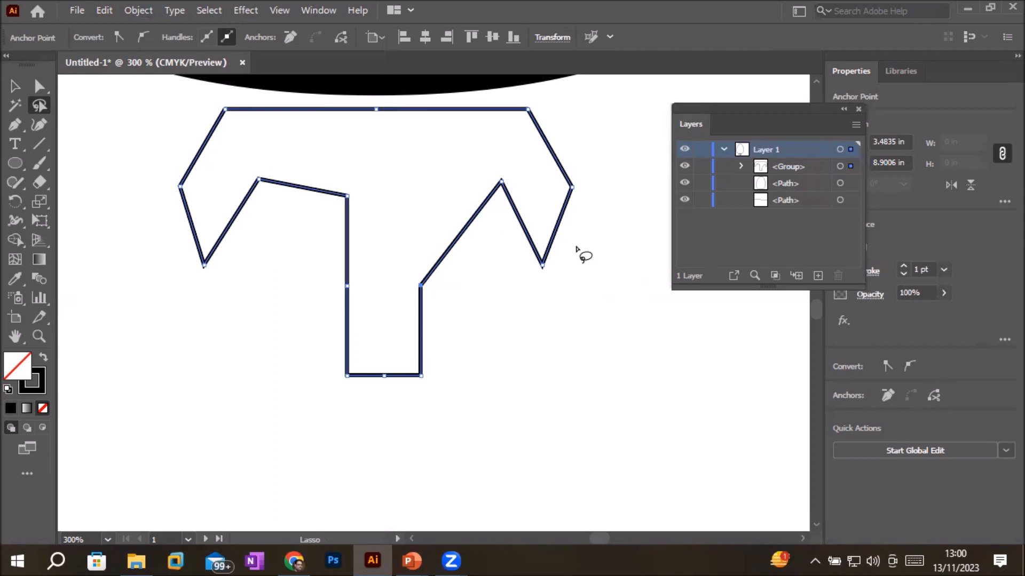
# Delete the crossbar's lower right tip anchor and the left and right underside midpoint anchors with the Pen tool.
pyautogui.moveTo(521, 240)
pyautogui.mouseDown()
pyautogui.moveTo(507, 271)
pyautogui.moveTo(561, 275)
pyautogui.moveTo(573, 239)
pyautogui.moveTo(516, 251)
pyautogui.mouseUp()
pyautogui.click(15, 125)
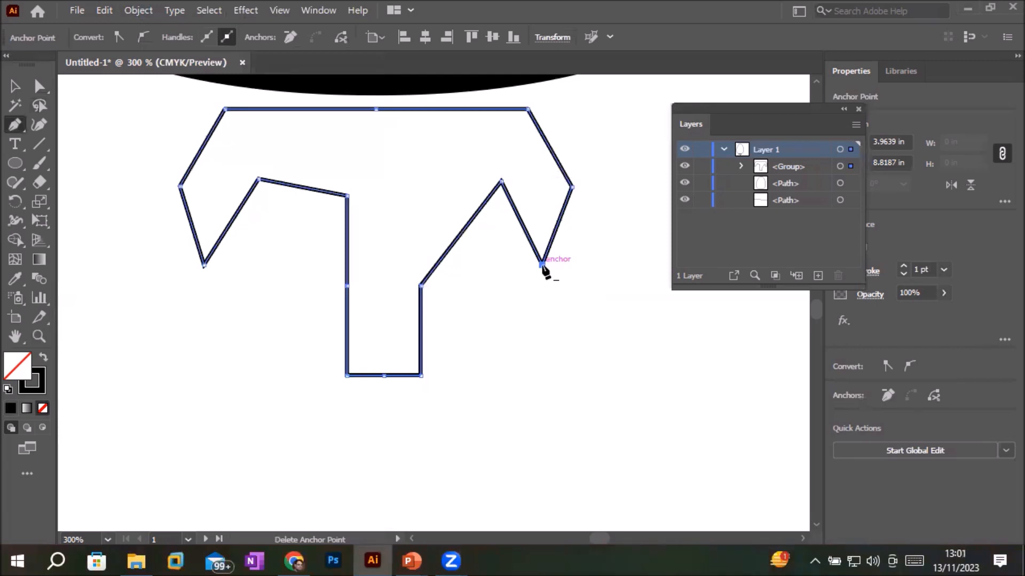
pyautogui.click(541, 264)
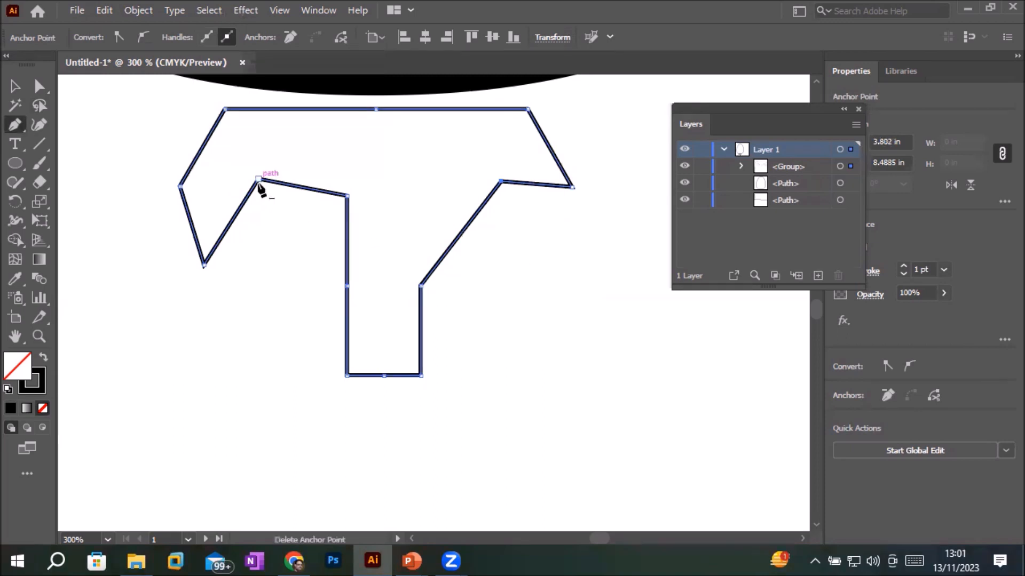
pyautogui.click(258, 182)
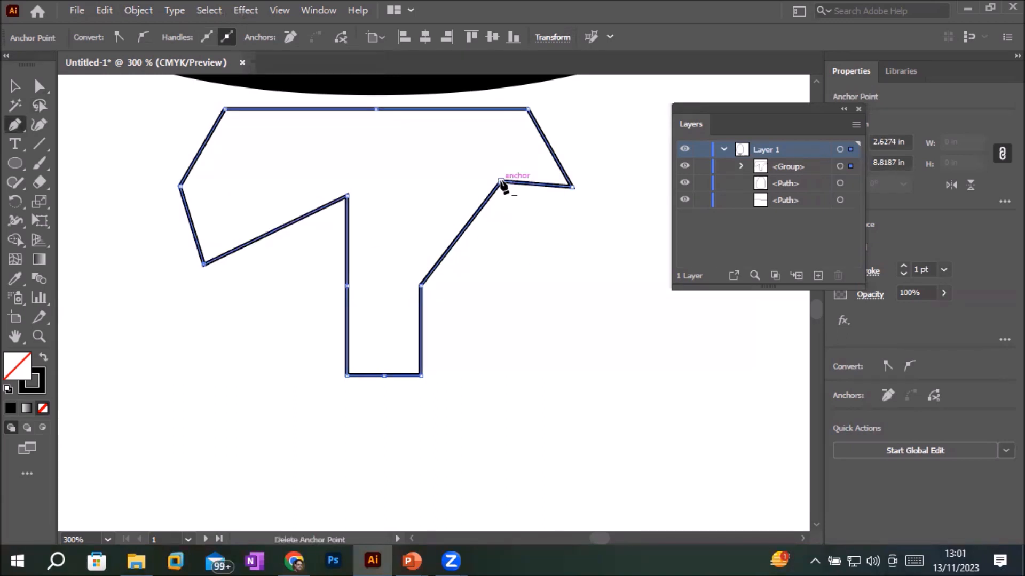
pyautogui.click(501, 183)
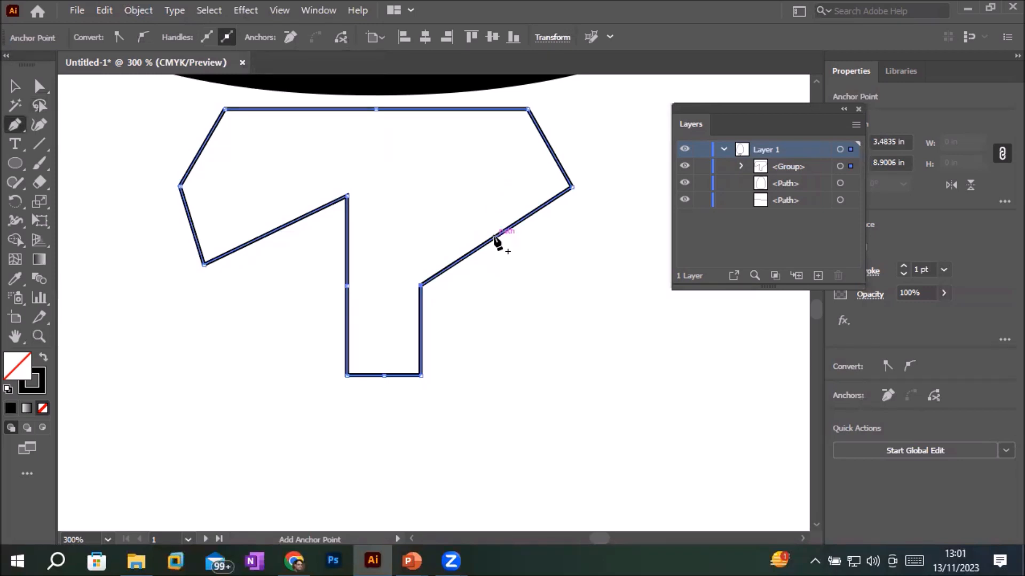
# Add an anchor on the T's slanted right underside edge and move it to the stem's inner corner, about X 3.49 in, Y 8.54 in.
pyautogui.click(495, 236)
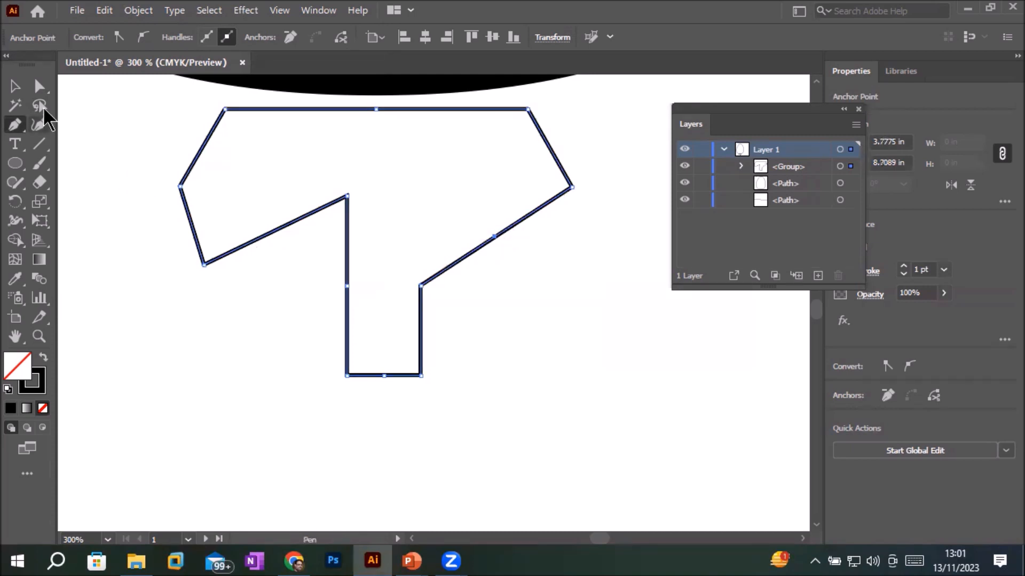
pyautogui.click(41, 87)
pyautogui.moveTo(494, 236); pyautogui.dragTo(423, 196)
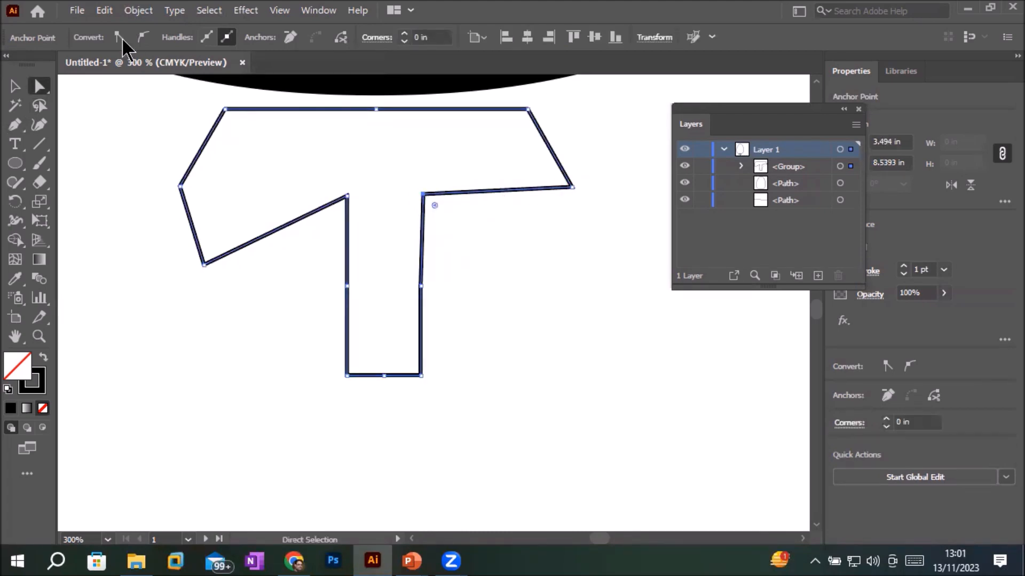
pyautogui.click(137, 11)
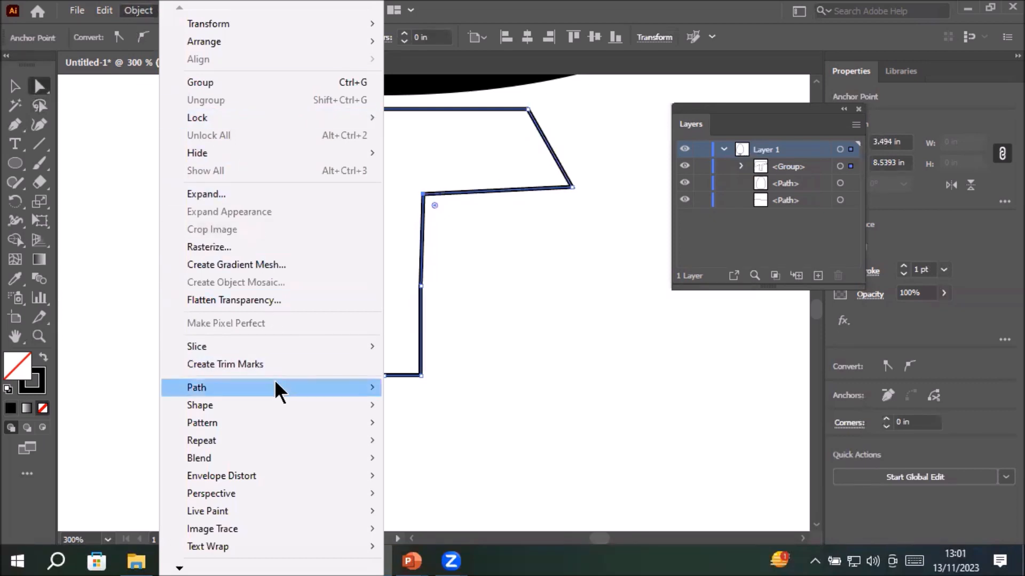
pyautogui.moveTo(276, 383)
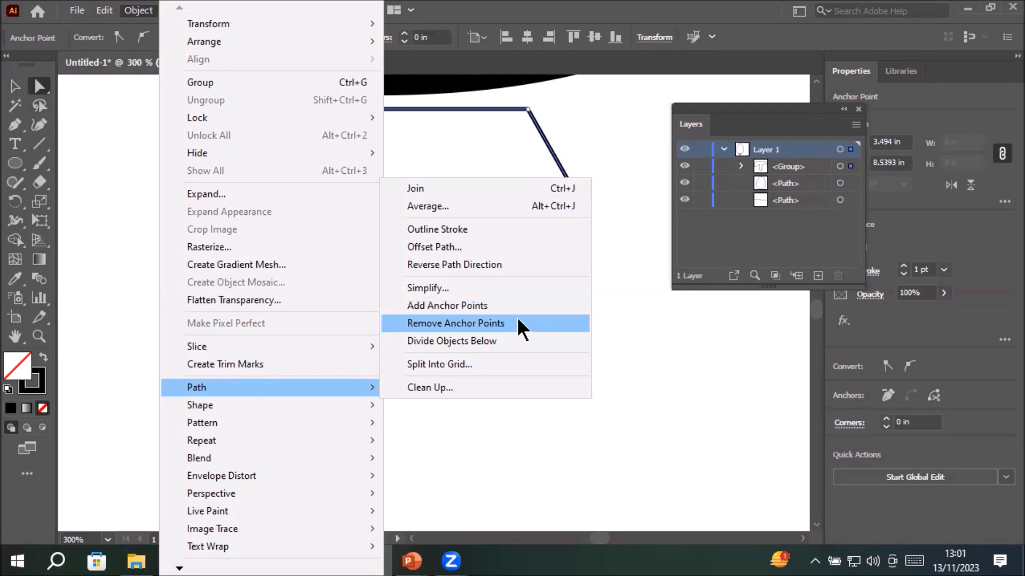
pyautogui.click(465, 147)
pyautogui.click(513, 191)
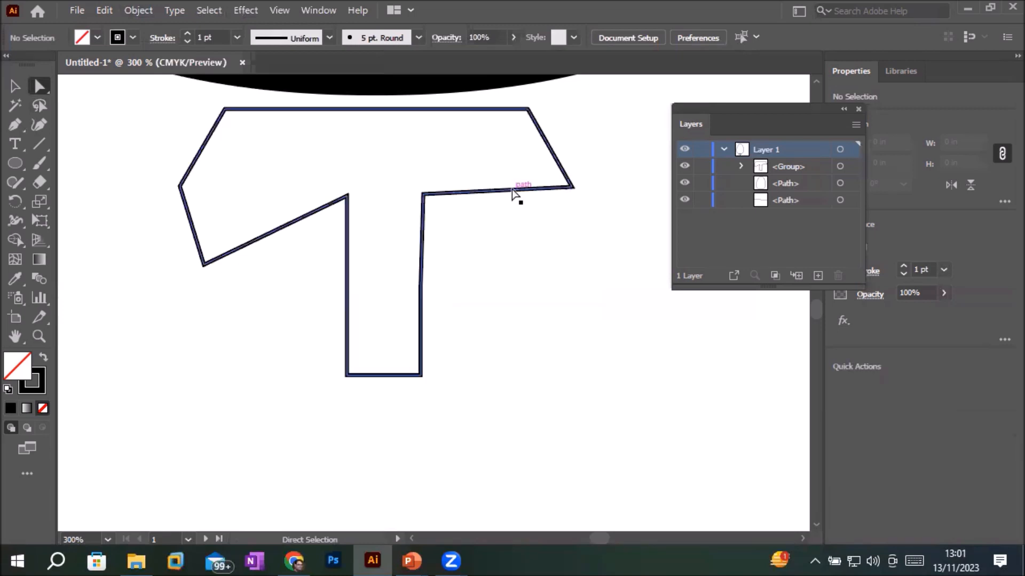
# Cut the T's path at the anchor on the right inner corner of the stem with the Scissors tool.
pyautogui.click(423, 195)
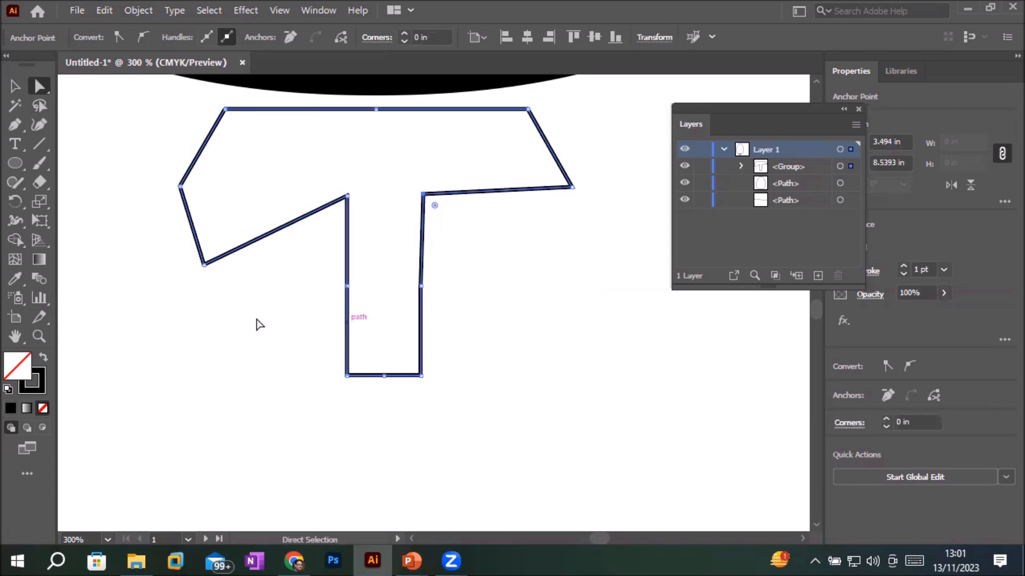
pyautogui.click(43, 185)
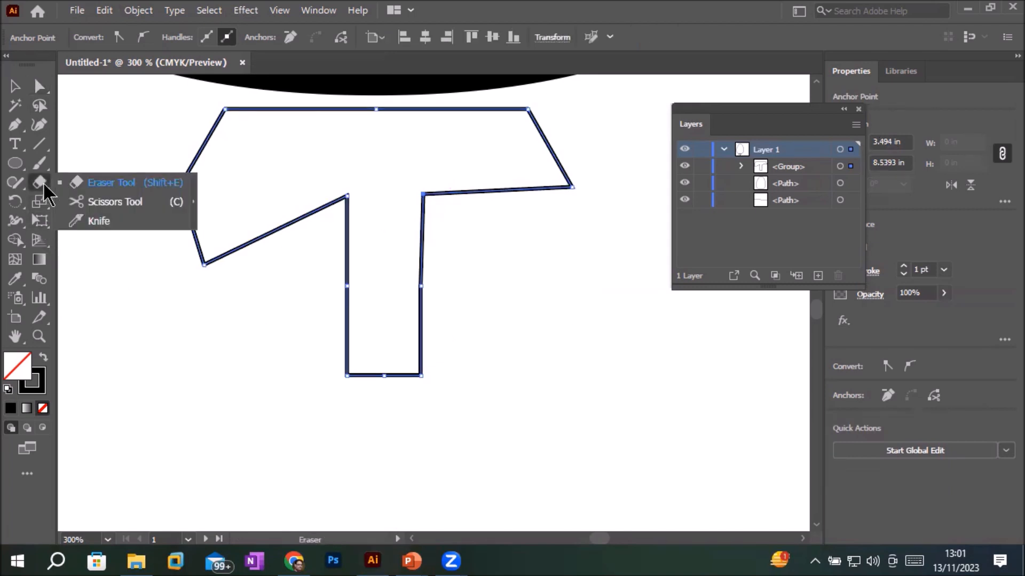
pyautogui.click(147, 205)
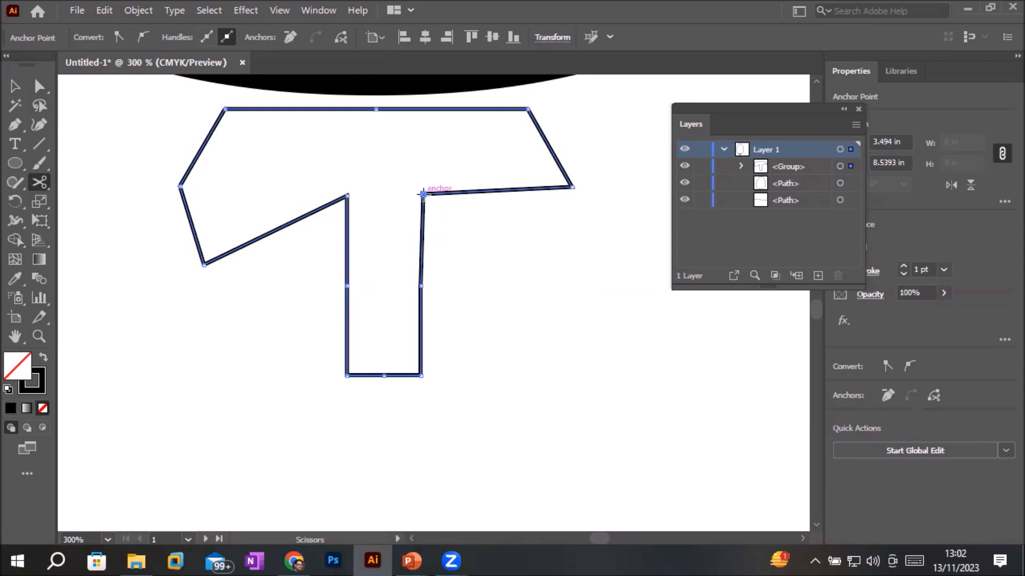
pyautogui.click(423, 194)
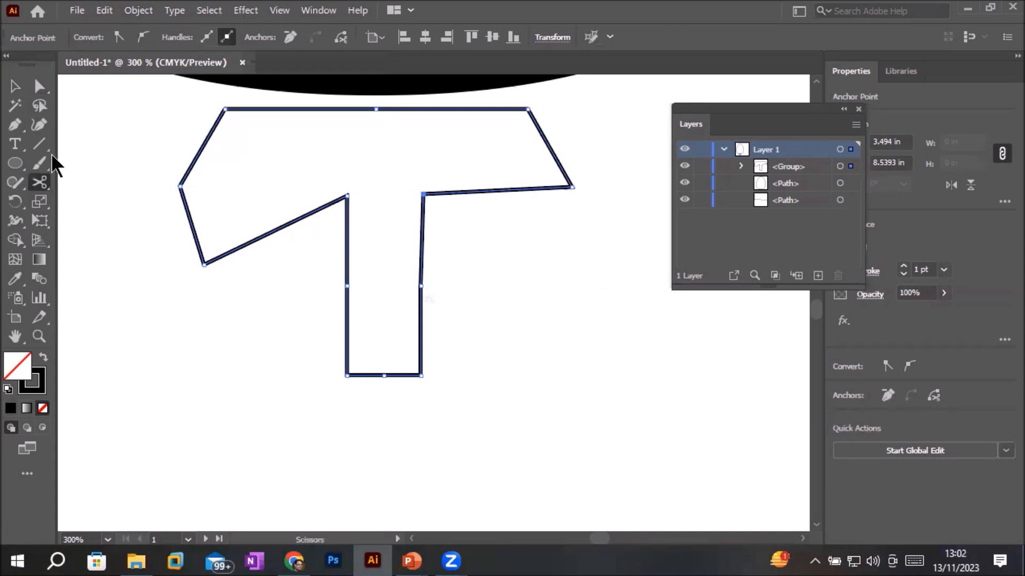
# Move the stem's cut end anchor down and inward to about X 3.43 in, Y 8.64 in, and deselect the path.
pyautogui.click(33, 87)
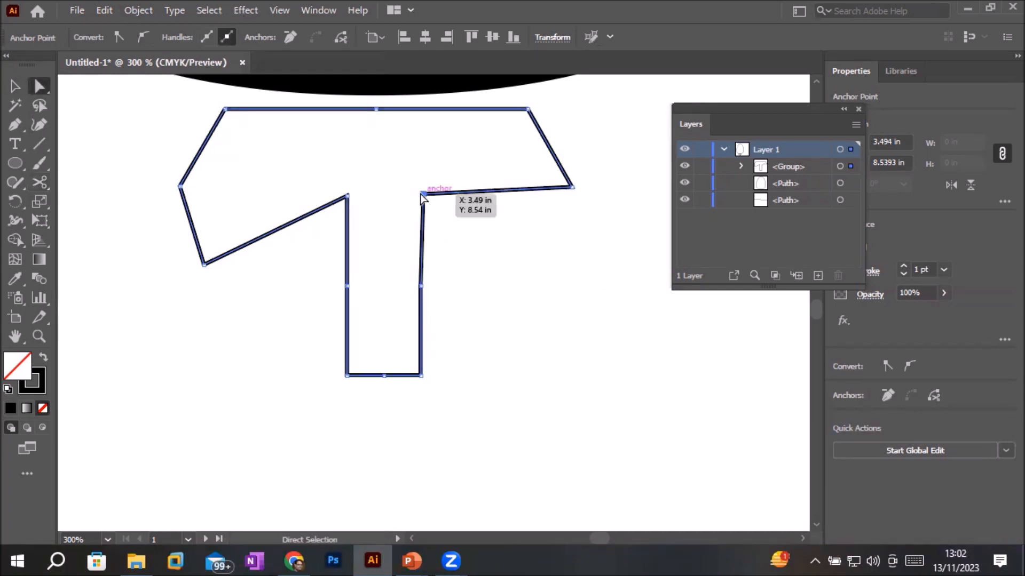
pyautogui.moveTo(424, 195); pyautogui.dragTo(407, 220)
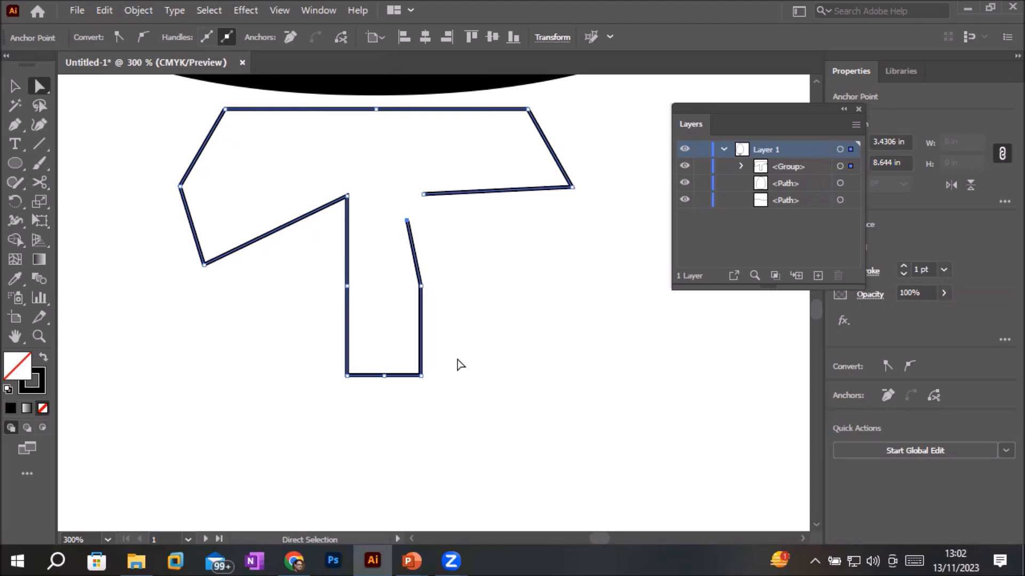
pyautogui.click(484, 358)
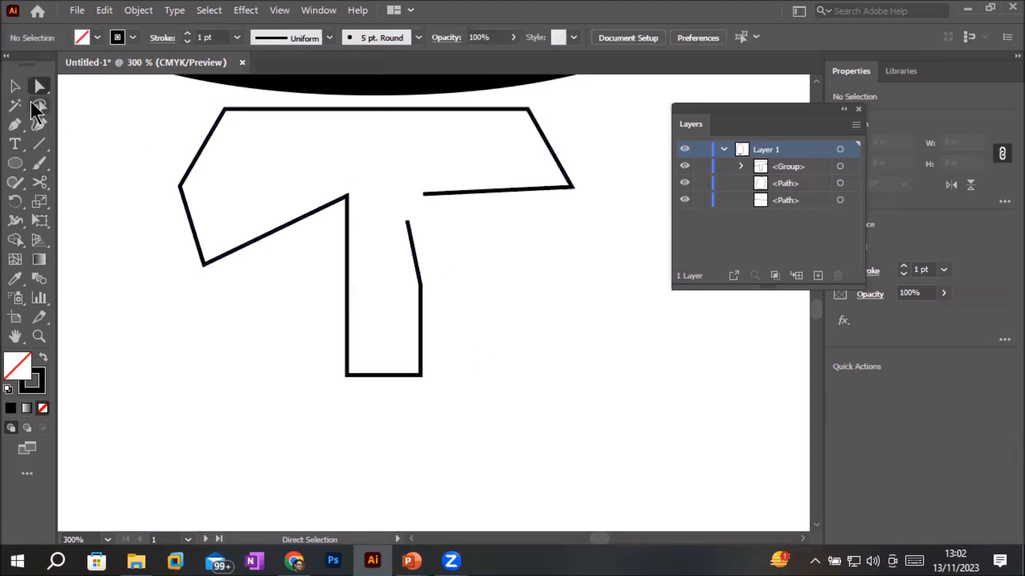
# Select the crossbar's cut end anchor and move it down and outward to about X 3.57 in, Y 8.69 in.
pyautogui.click(39, 105)
pyautogui.click(424, 196)
pyautogui.scroll(4, 432, 184)
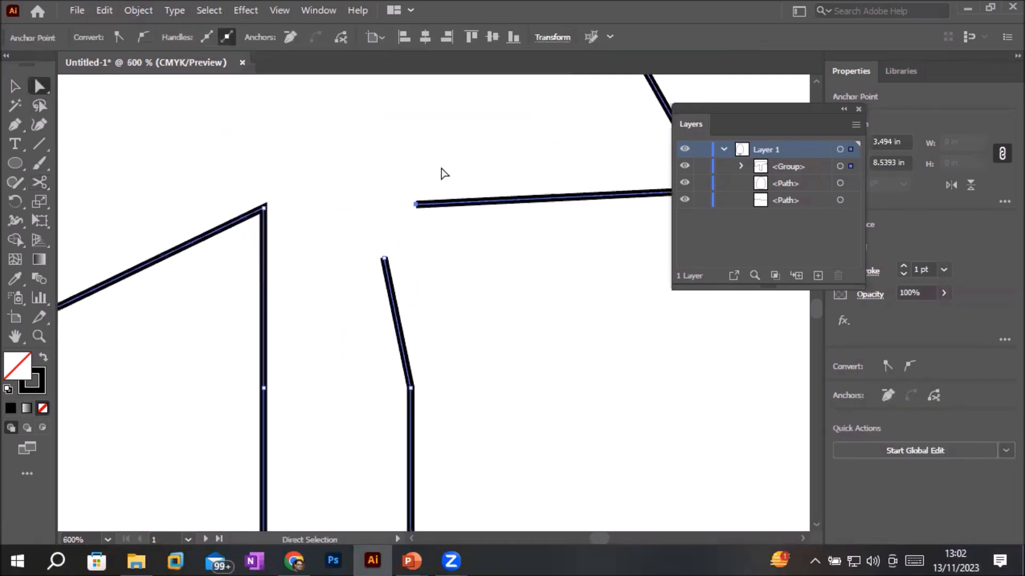
pyautogui.click(446, 332)
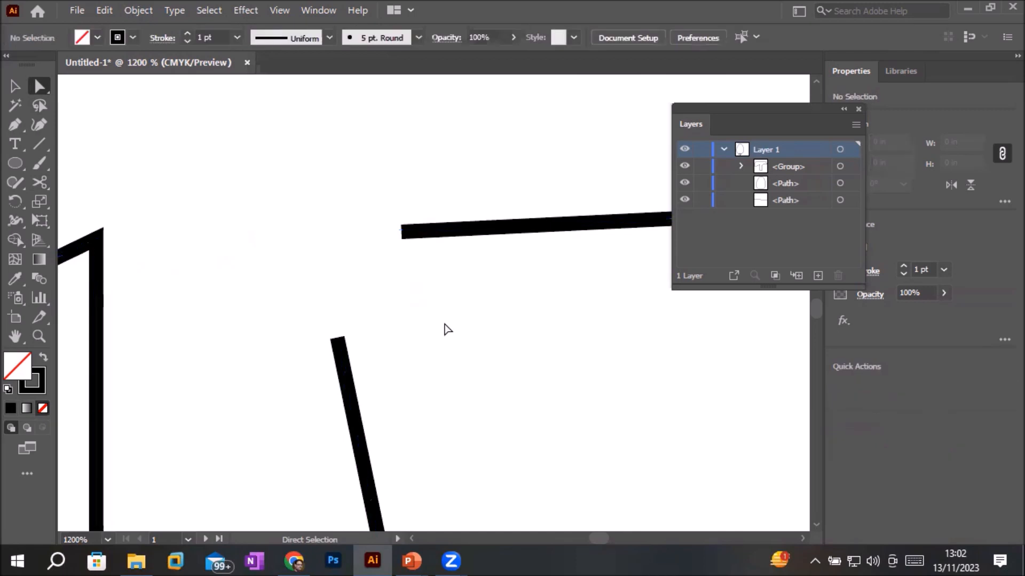
pyautogui.click(404, 233)
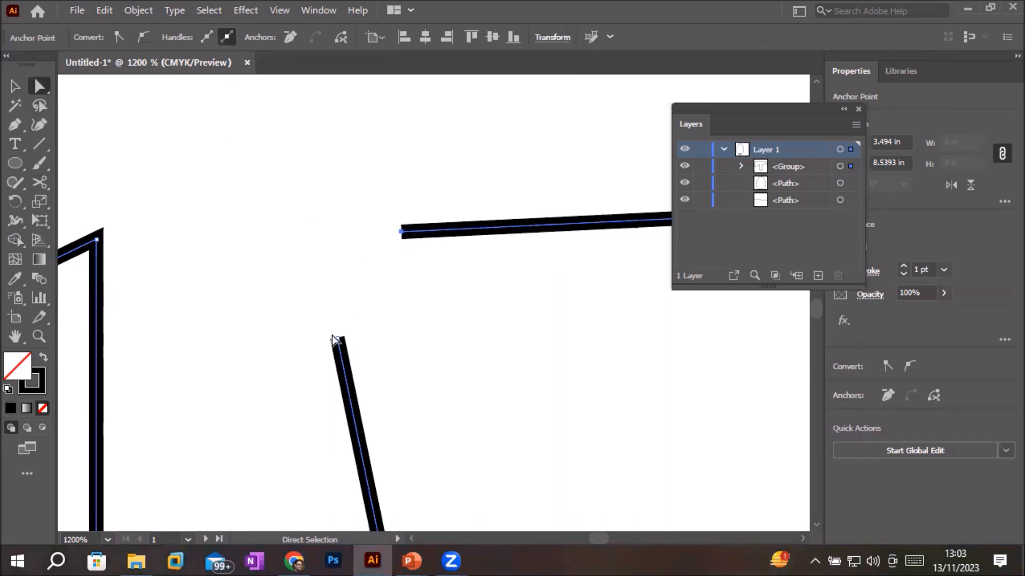
pyautogui.moveTo(403, 235); pyautogui.dragTo(485, 389)
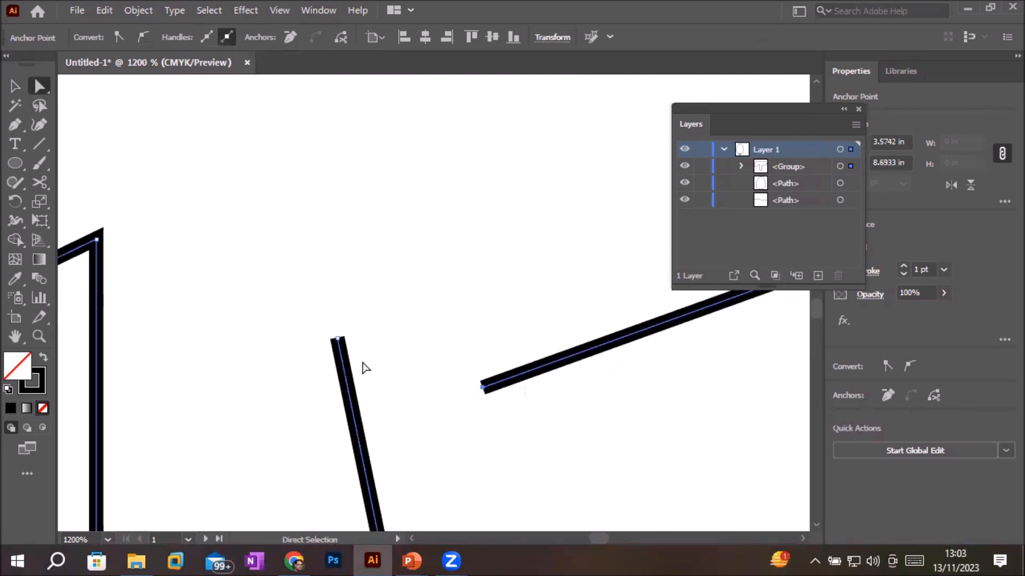
# Select the two open end anchors of the T's path together, first with Direct Selection and again with the Lasso tool.
pyautogui.click(338, 341)
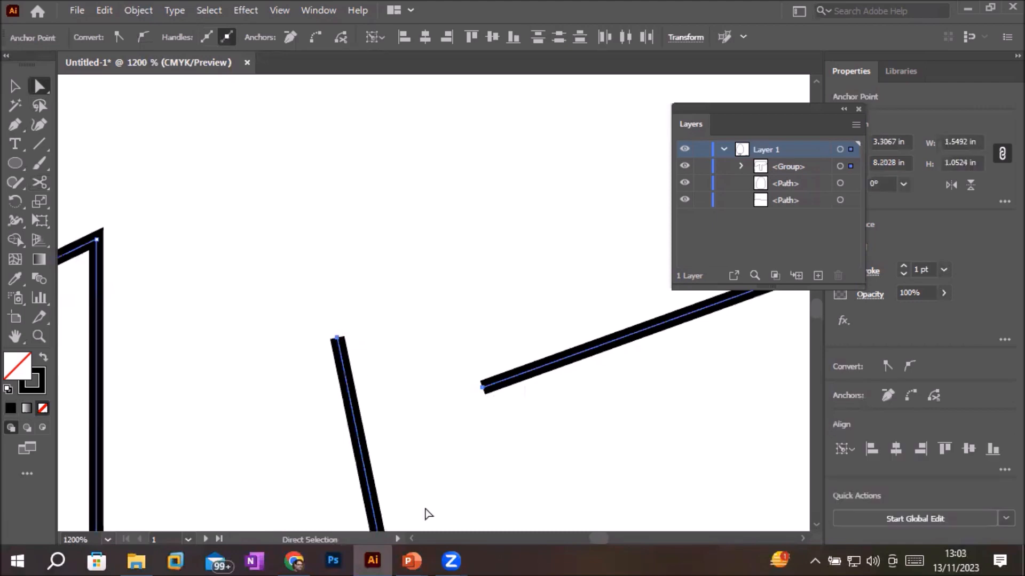
pyautogui.click(425, 235)
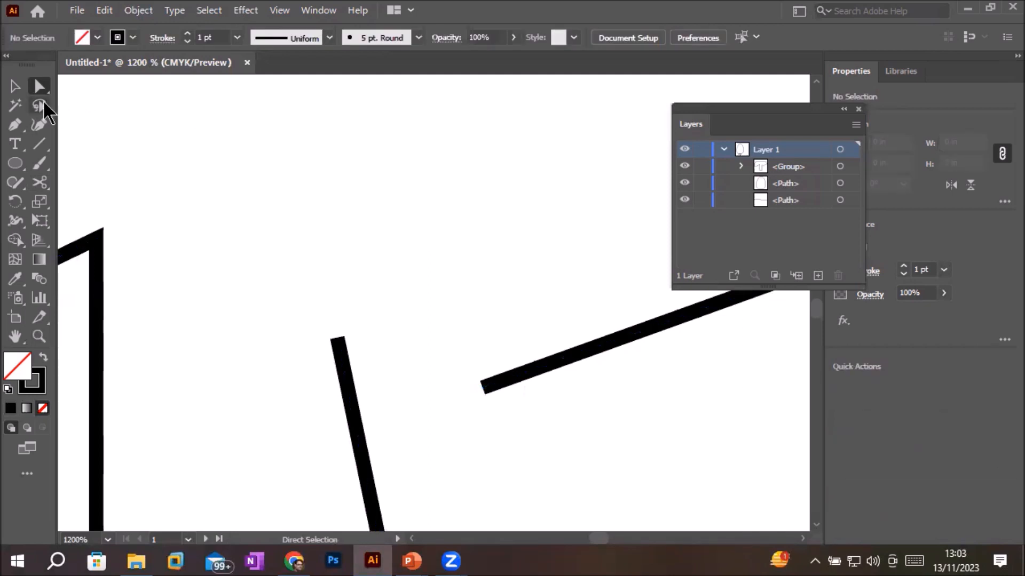
pyautogui.click(39, 106)
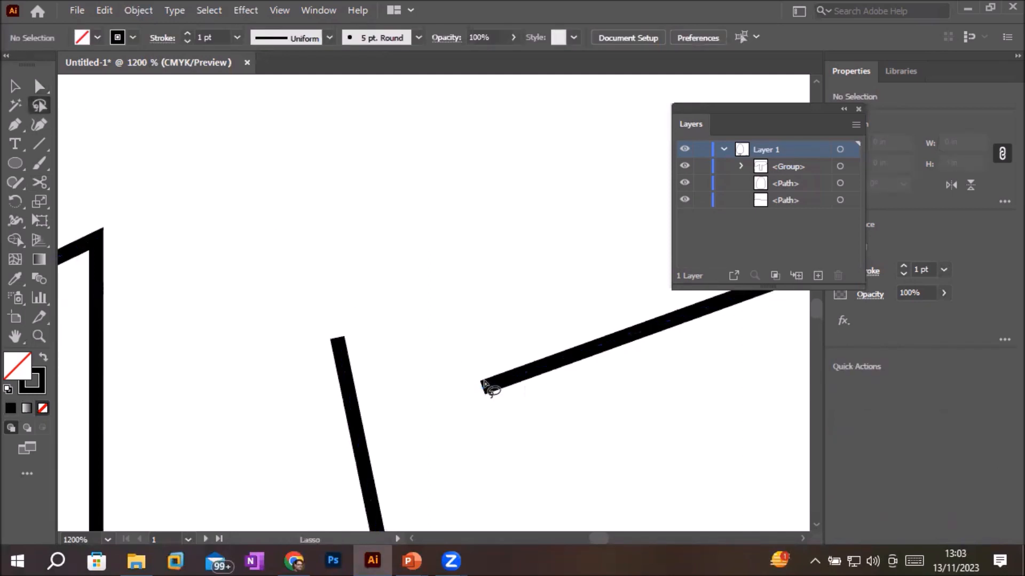
pyautogui.moveTo(515, 409)
pyautogui.mouseDown()
pyautogui.moveTo(496, 340)
pyautogui.moveTo(439, 292)
pyautogui.moveTo(389, 278)
pyautogui.moveTo(321, 293)
pyautogui.moveTo(292, 343)
pyautogui.moveTo(311, 406)
pyautogui.moveTo(448, 430)
pyautogui.moveTo(508, 428)
pyautogui.moveTo(515, 405)
pyautogui.mouseUp()
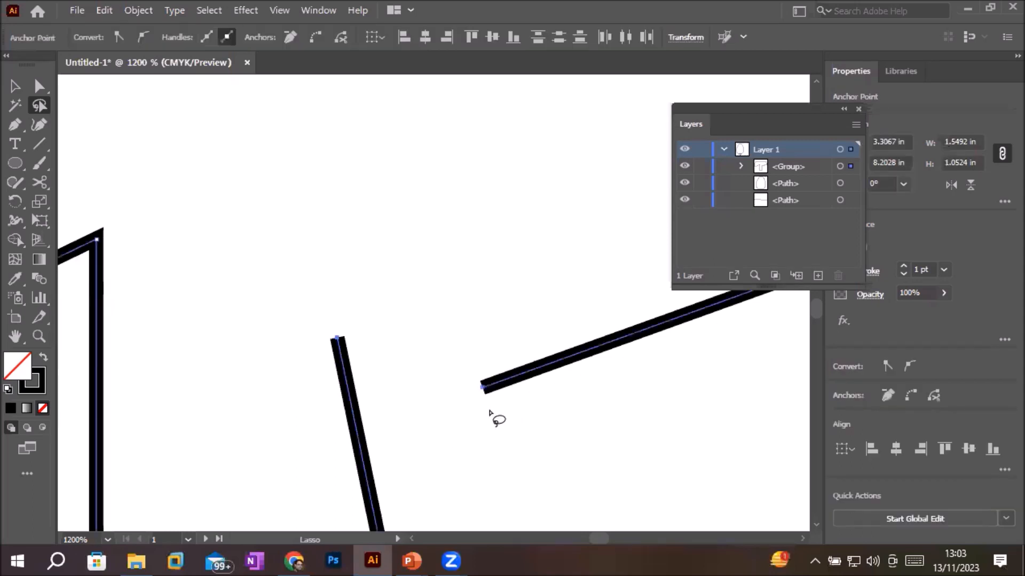
pyautogui.scroll(6, 336, 341)
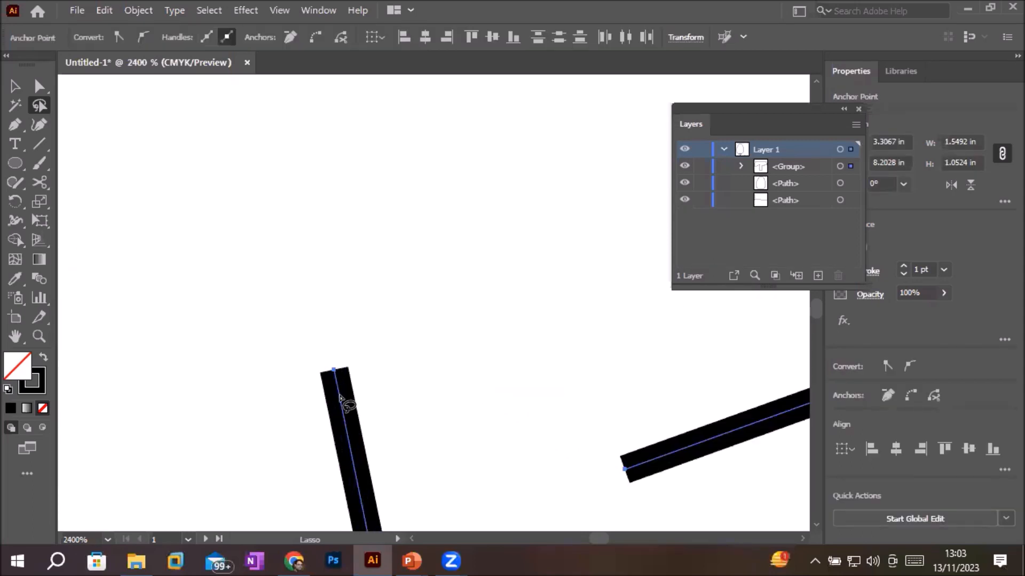
pyautogui.scroll(3, 348, 309)
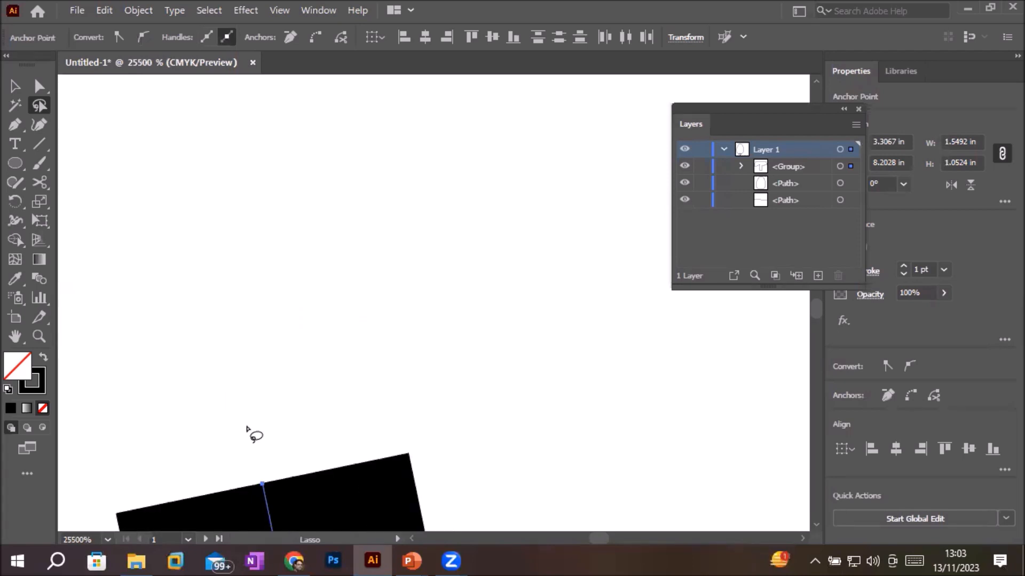
pyautogui.scroll(-9, 384, 430)
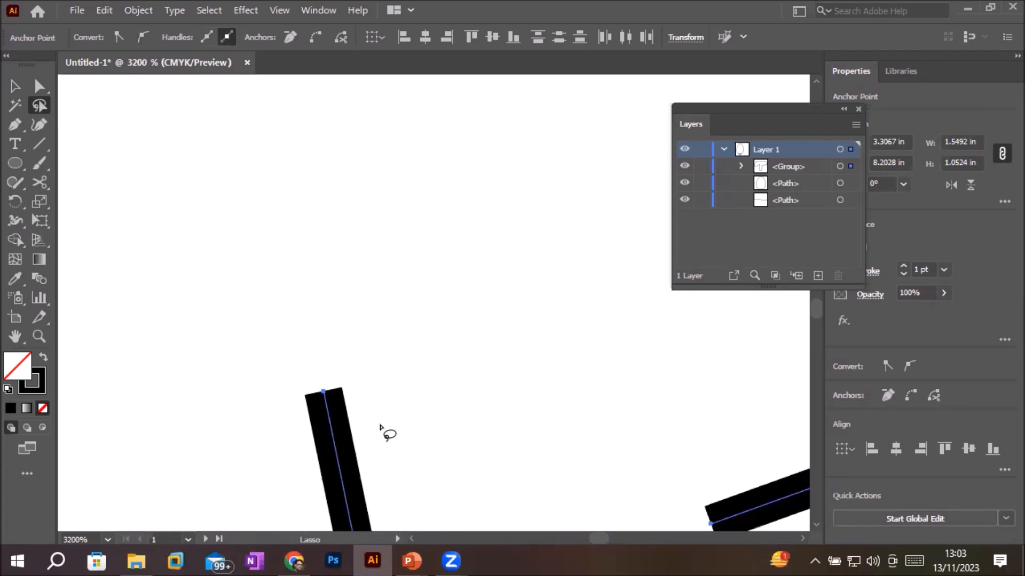
# Look through the object's Path commands without applying one, and collapse the floating Layers panel.
pyautogui.scroll(-5, 555, 478)
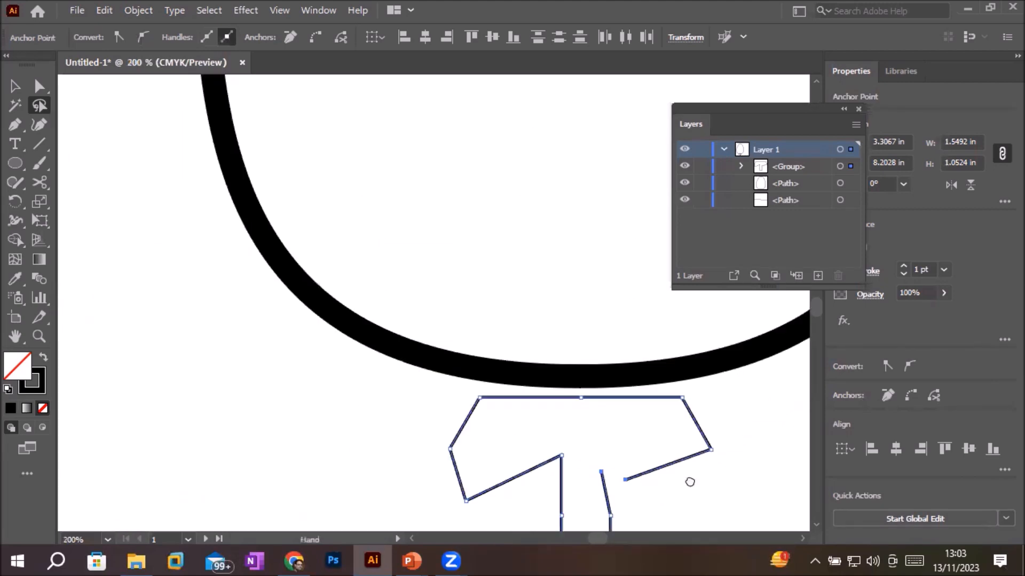
pyautogui.moveTo(689, 480); pyautogui.dragTo(514, 336)
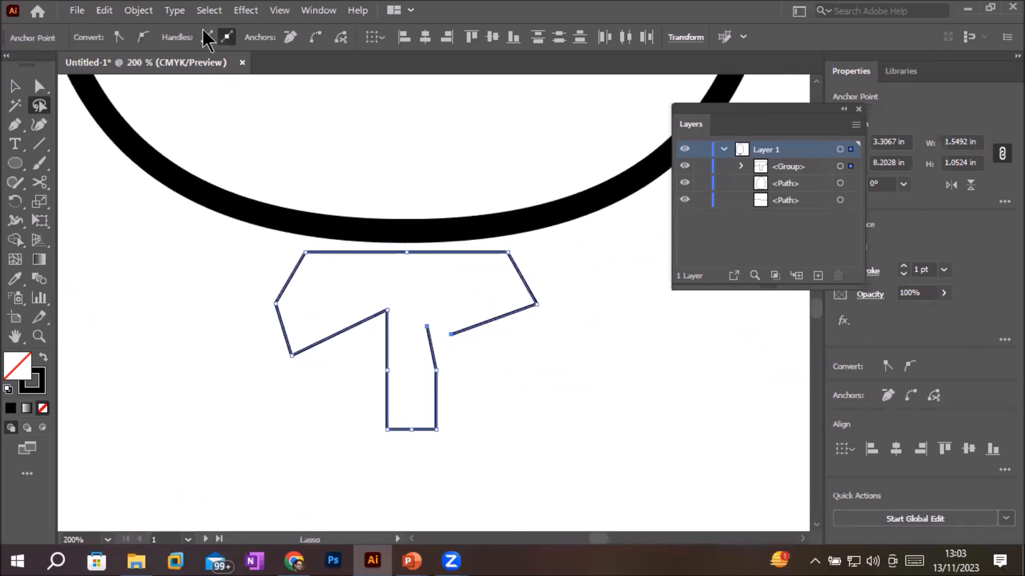
pyautogui.click(137, 13)
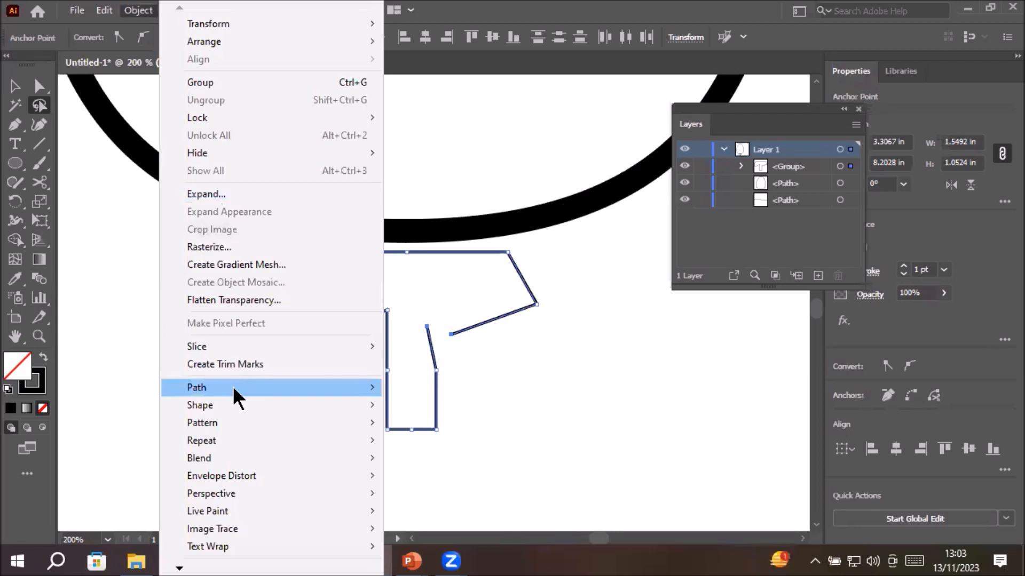
pyautogui.moveTo(314, 386)
pyautogui.click(552, 450)
pyautogui.moveTo(492, 439)
pyautogui.mouseDown()
pyautogui.moveTo(424, 440)
pyautogui.moveTo(528, 433)
pyautogui.moveTo(714, 490)
pyautogui.moveTo(726, 508)
pyautogui.mouseUp()
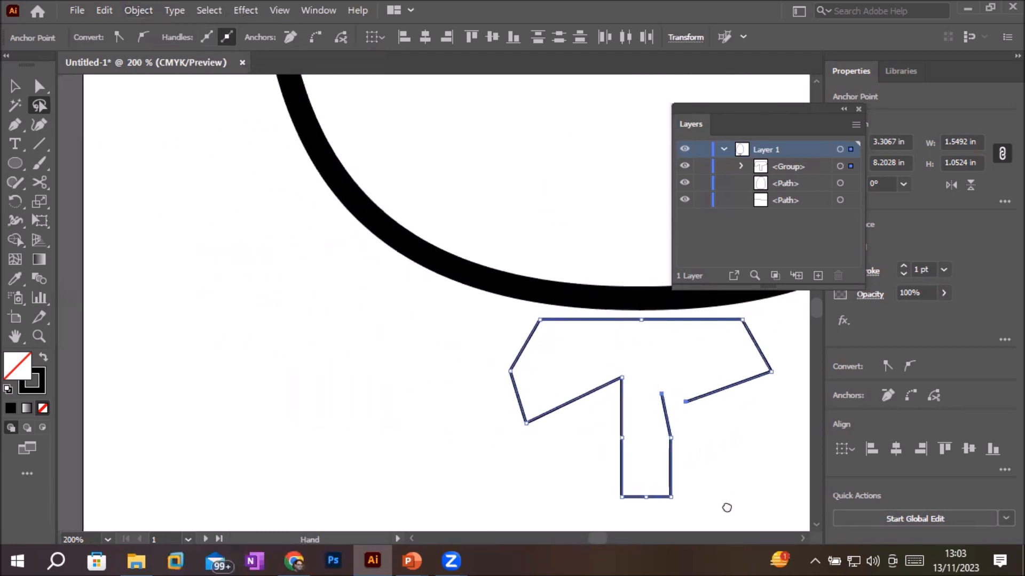
pyautogui.scroll(2, 658, 456)
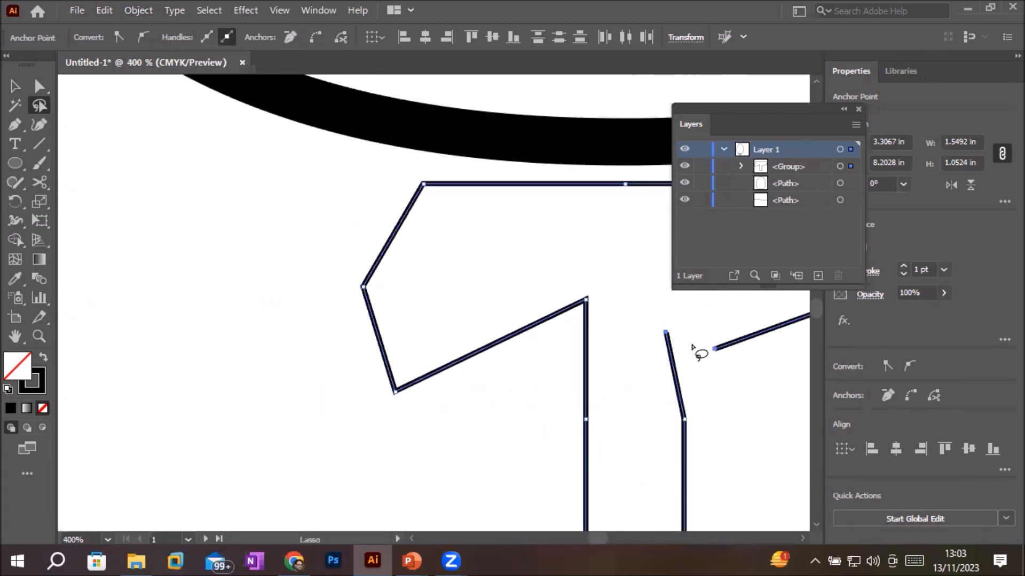
pyautogui.click(843, 108)
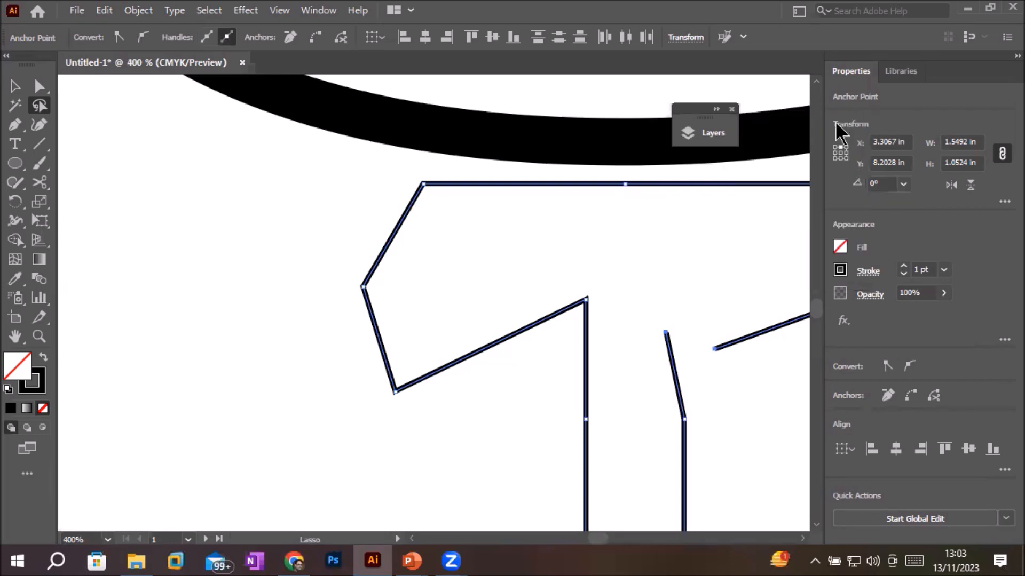
pyautogui.scroll(1, 695, 375)
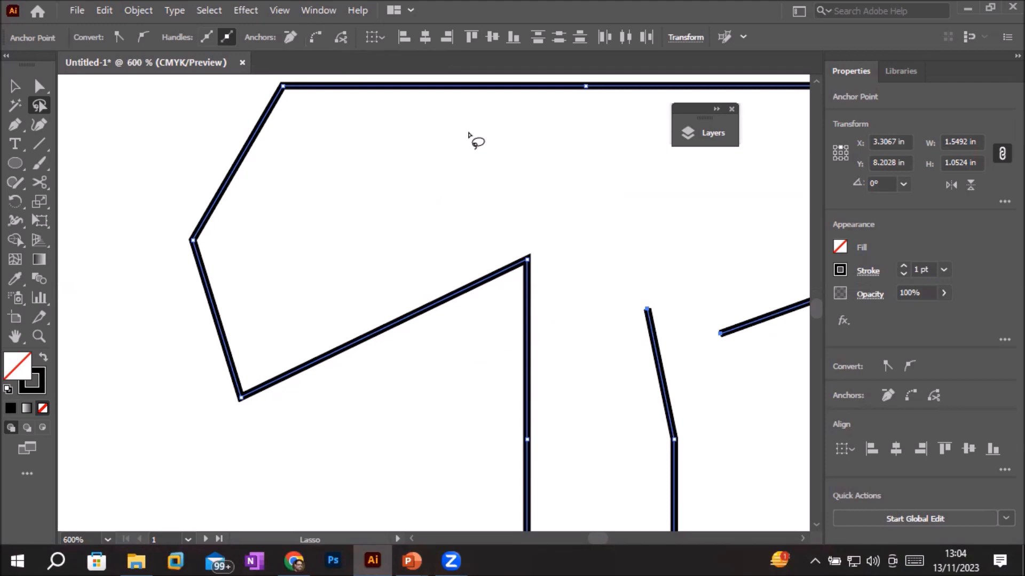
# Deselect the T and reselect its two open end anchors together with the Lasso tool.
pyautogui.click(32, 87)
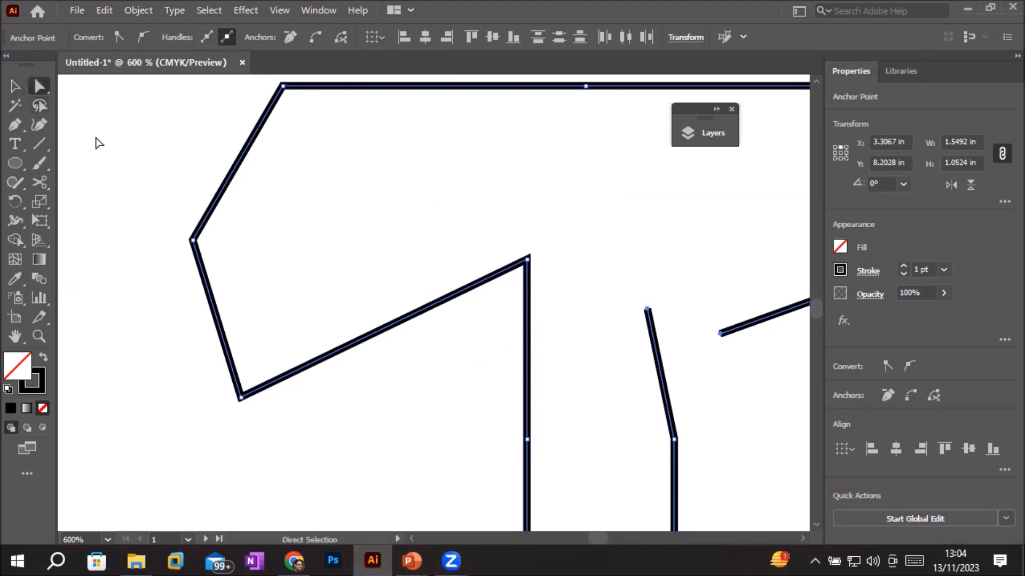
pyautogui.click(123, 151)
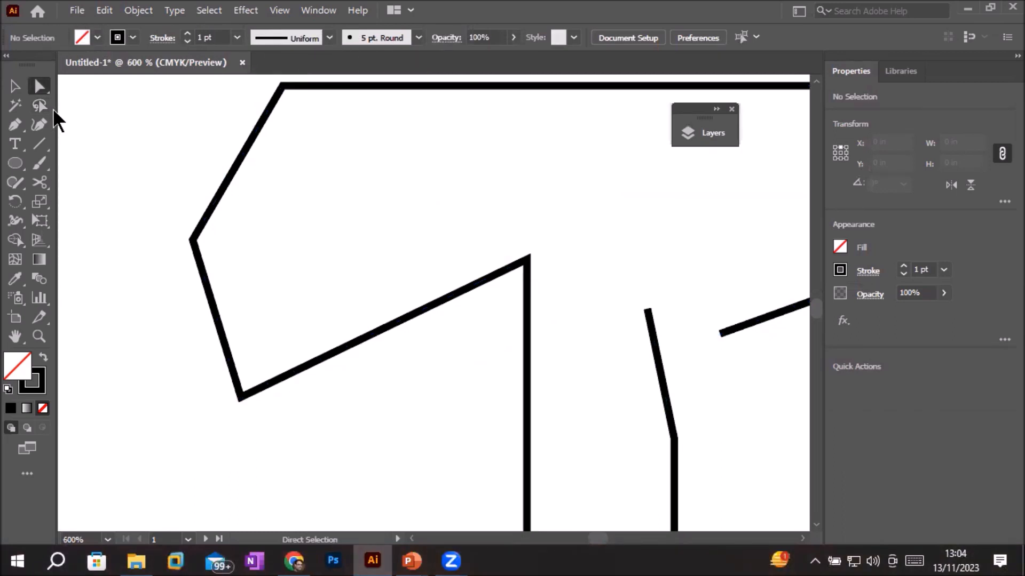
pyautogui.click(37, 107)
pyautogui.moveTo(723, 299)
pyautogui.mouseDown()
pyautogui.moveTo(623, 285)
pyautogui.moveTo(716, 400)
pyautogui.moveTo(745, 277)
pyautogui.moveTo(711, 286)
pyautogui.mouseUp()
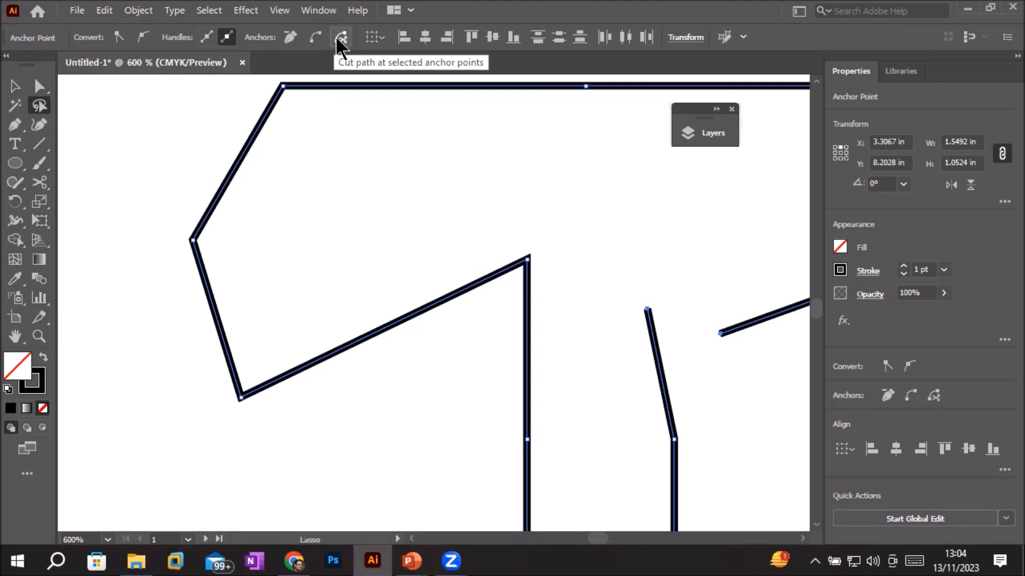
# Select the anchor at the crossbar's outer left corner with Direct Selection and cut the path there.
pyautogui.click(39, 87)
pyautogui.click(193, 241)
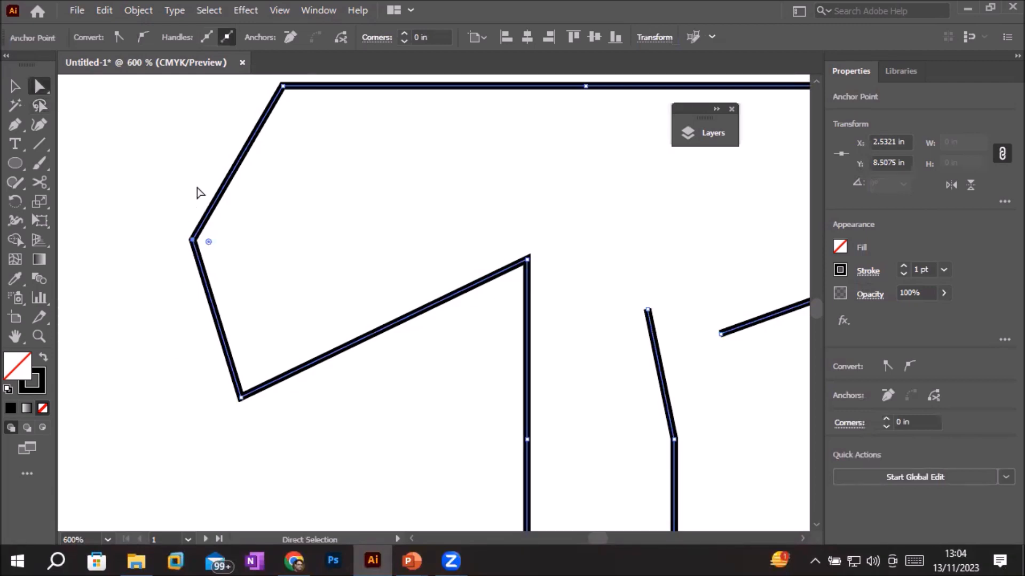
pyautogui.click(340, 37)
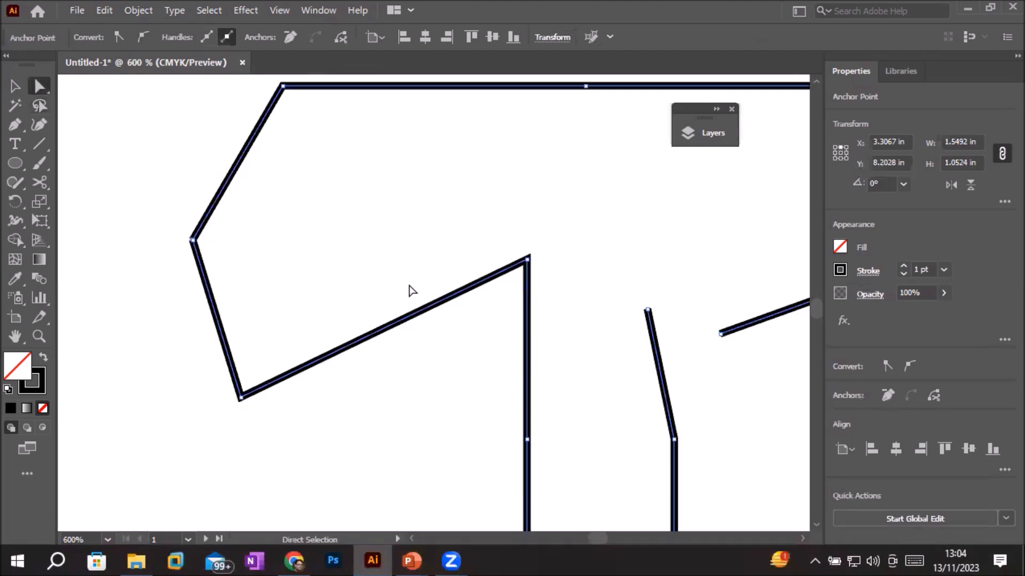
pyautogui.scroll(3, 198, 240)
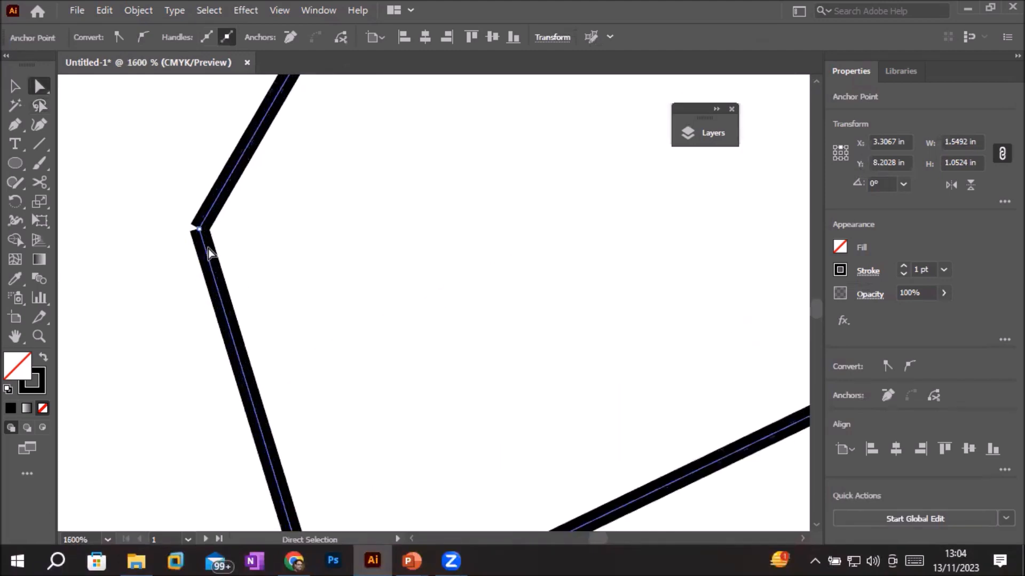
pyautogui.scroll(3, 209, 252)
pyautogui.scroll(1, 181, 101)
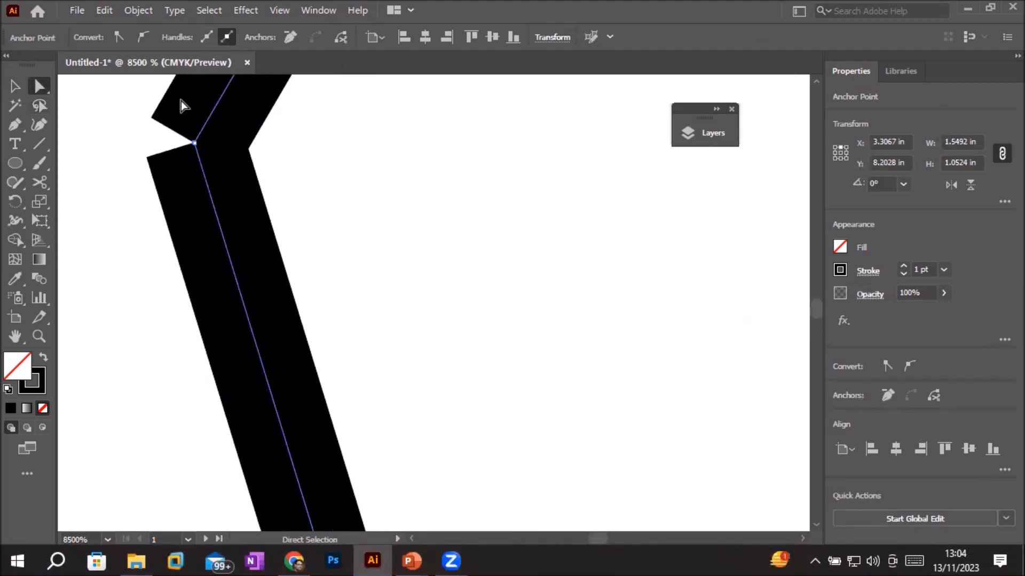
# Move the lower piece's left cut end inward to about X 2.60 in, Y 8.50 in, select its inner corner anchor, and deselect.
pyautogui.scroll(-6, 181, 103)
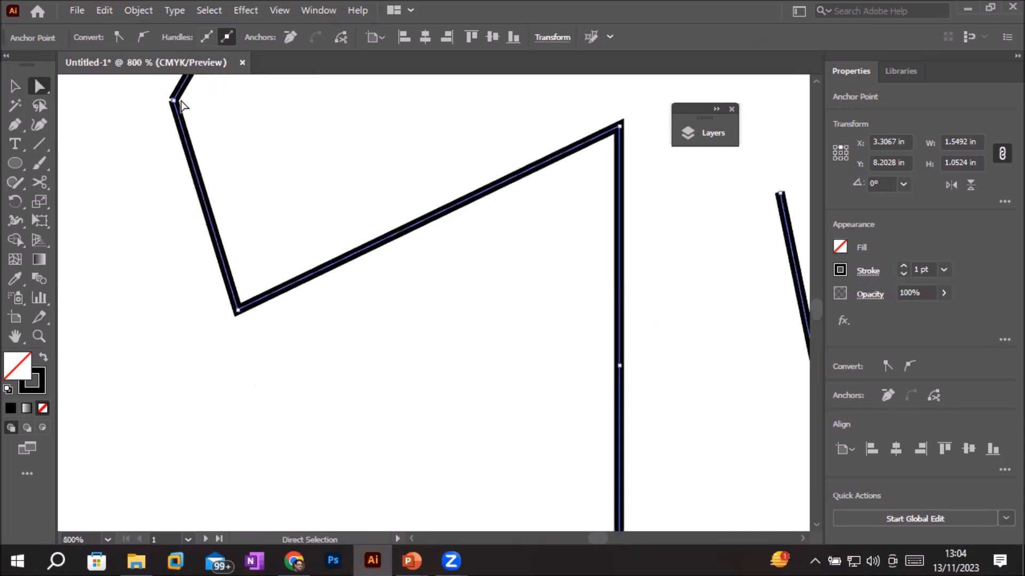
pyautogui.scroll(-1, 180, 103)
pyautogui.moveTo(265, 100); pyautogui.dragTo(248, 207)
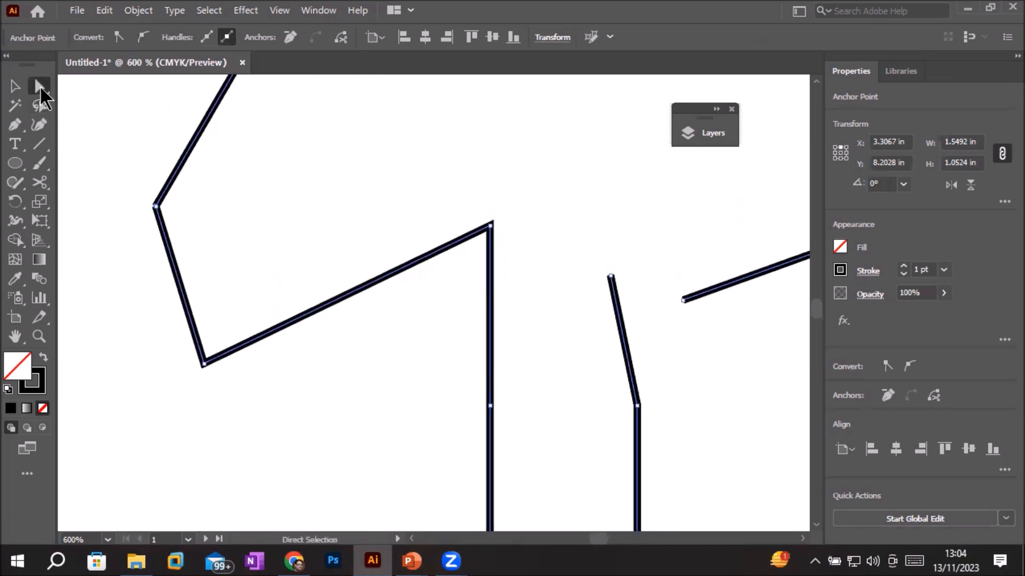
pyautogui.moveTo(156, 208); pyautogui.dragTo(191, 203)
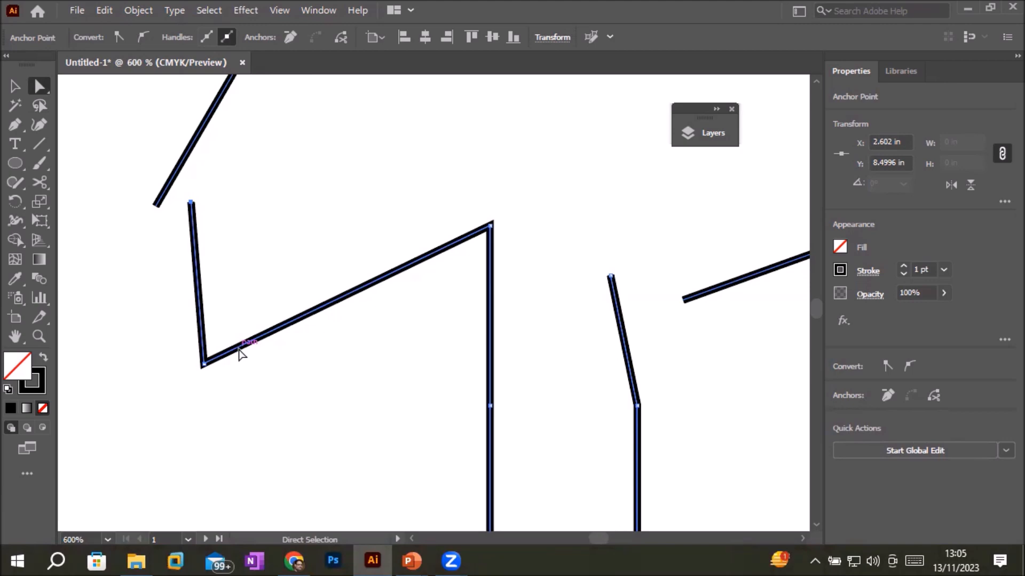
pyautogui.moveTo(491, 225); pyautogui.dragTo(490, 226)
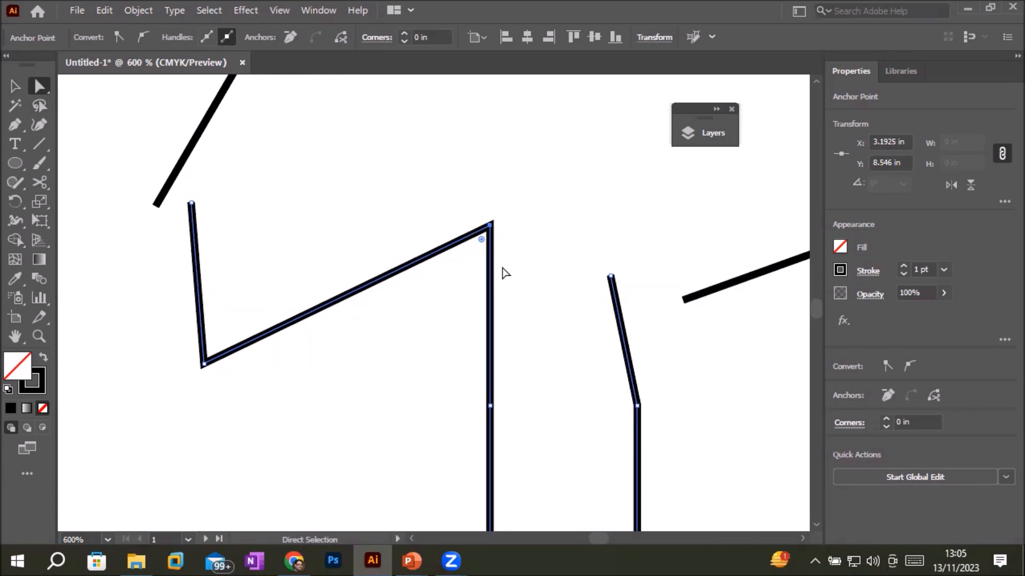
pyautogui.click(385, 343)
pyautogui.scroll(-2, 391, 343)
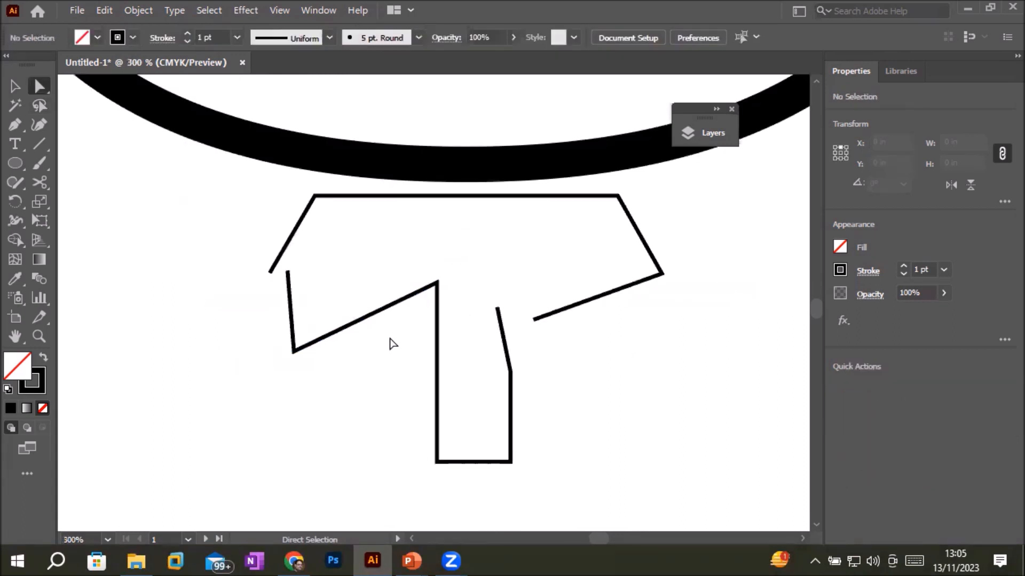
# Select the stem piece and the crossbar piece in turn, set the stroke weight to 4 pt, and deselect.
pyautogui.click(369, 318)
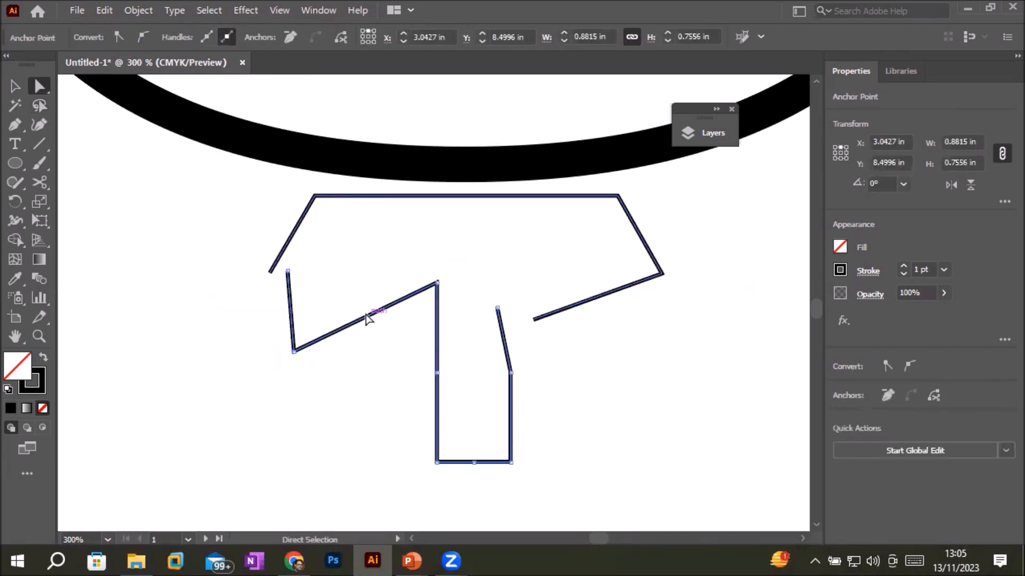
pyautogui.click(477, 199)
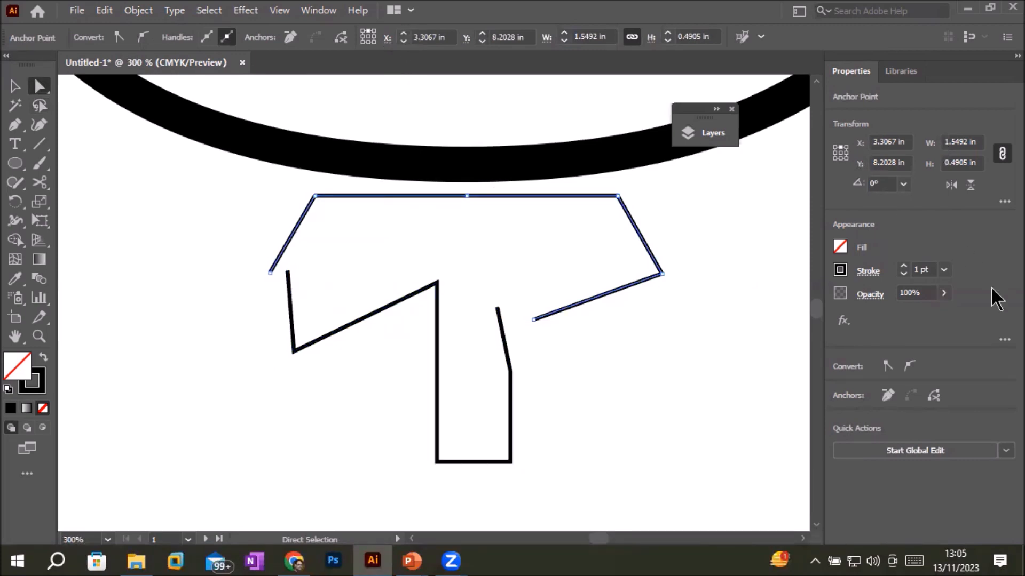
pyautogui.click(903, 266)
pyautogui.click(903, 266)
pyautogui.click(902, 266)
pyautogui.click(678, 355)
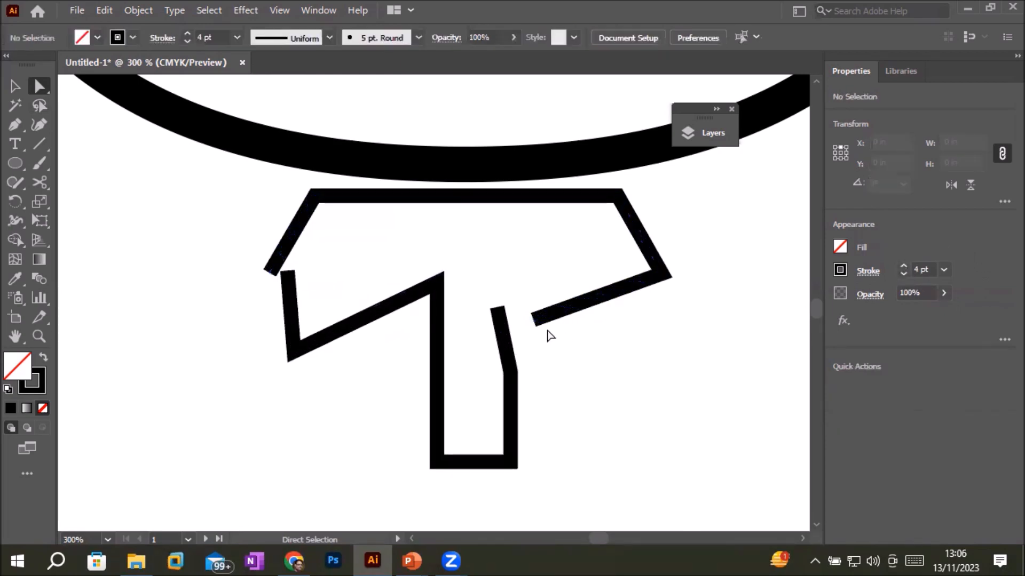
# Move the whole T with the Selection tool so its reference point is about X 3.12 in, Y 8.24 in.
pyautogui.click(539, 320)
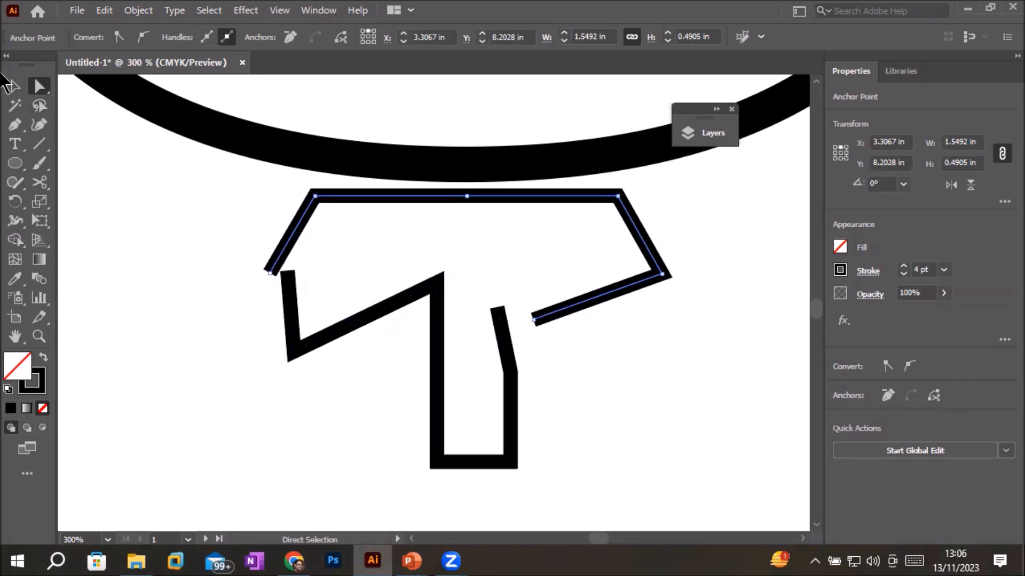
pyautogui.press('v')
pyautogui.click(613, 347)
pyautogui.moveTo(579, 304); pyautogui.dragTo(580, 271)
pyautogui.click(606, 363)
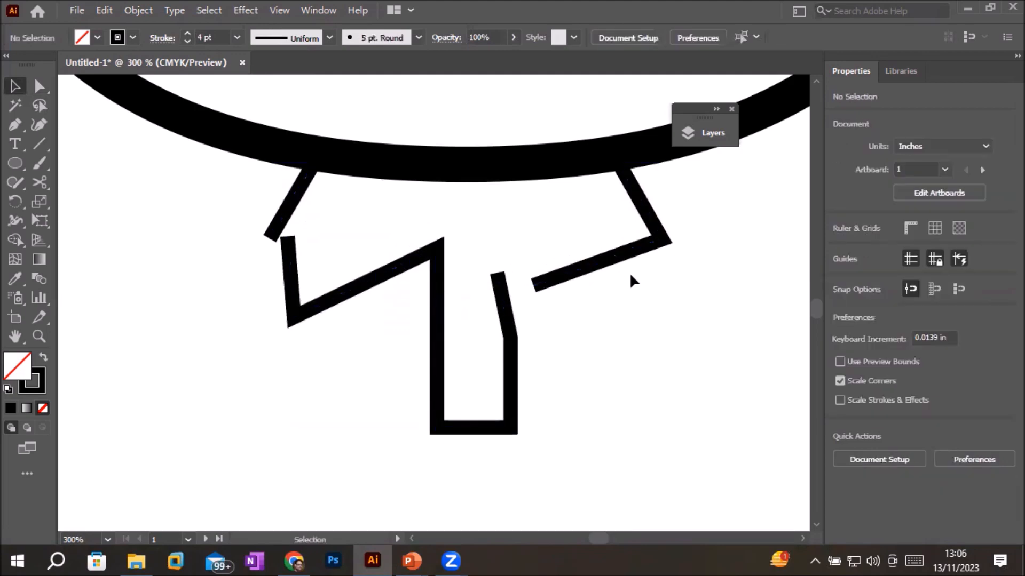
pyautogui.moveTo(660, 228); pyautogui.dragTo(527, 316)
# Ungroup the T, test-select its crossbar with the Selection tool, and deselect it.
pyautogui.rightClick(528, 316)
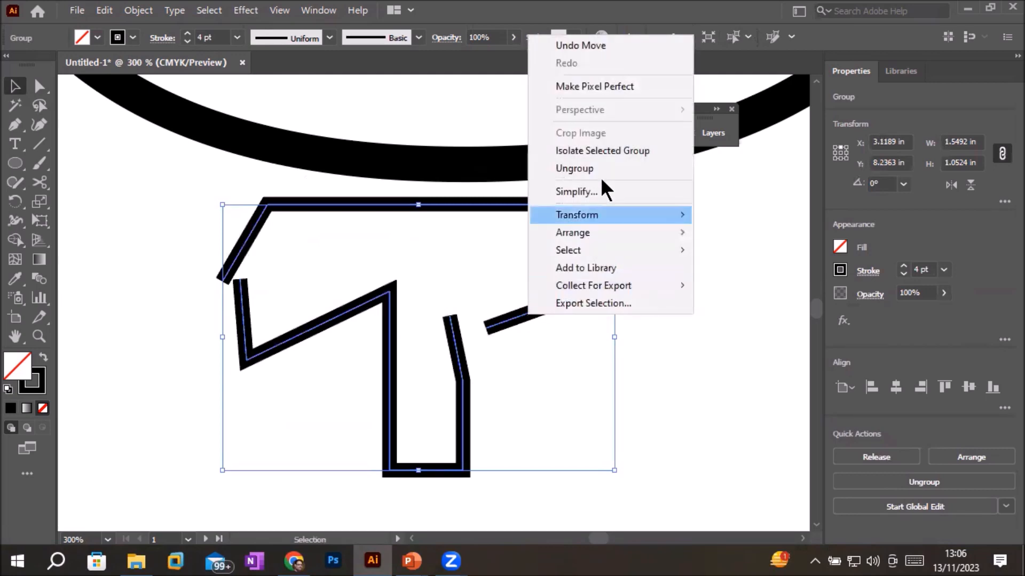
pyautogui.click(619, 169)
pyautogui.click(625, 304)
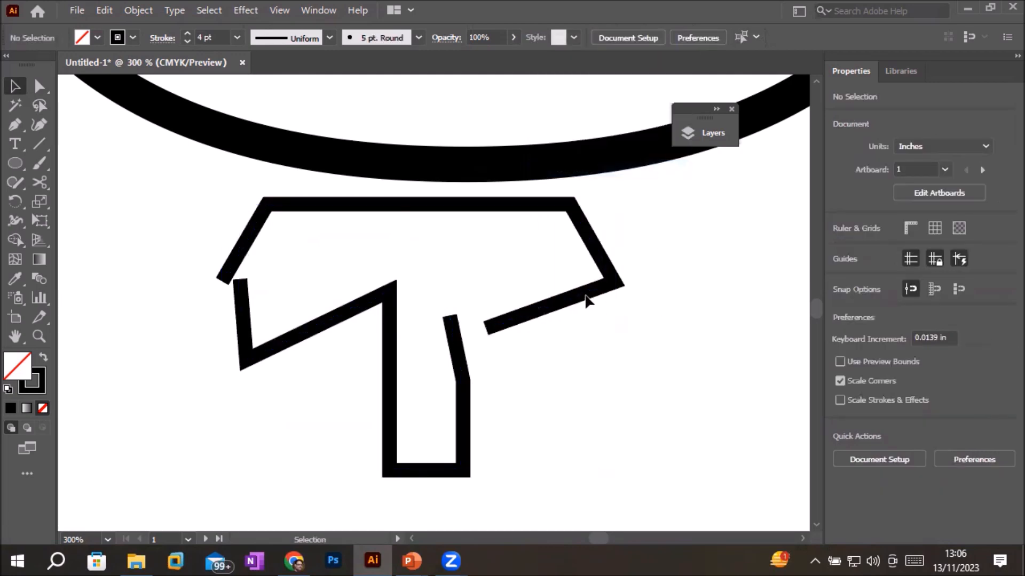
pyautogui.click(586, 298)
pyautogui.click(622, 247)
# Select the crossbar path with Direct Selection, set the T's stroke weight to 3 pt, and deselect.
pyautogui.click(40, 86)
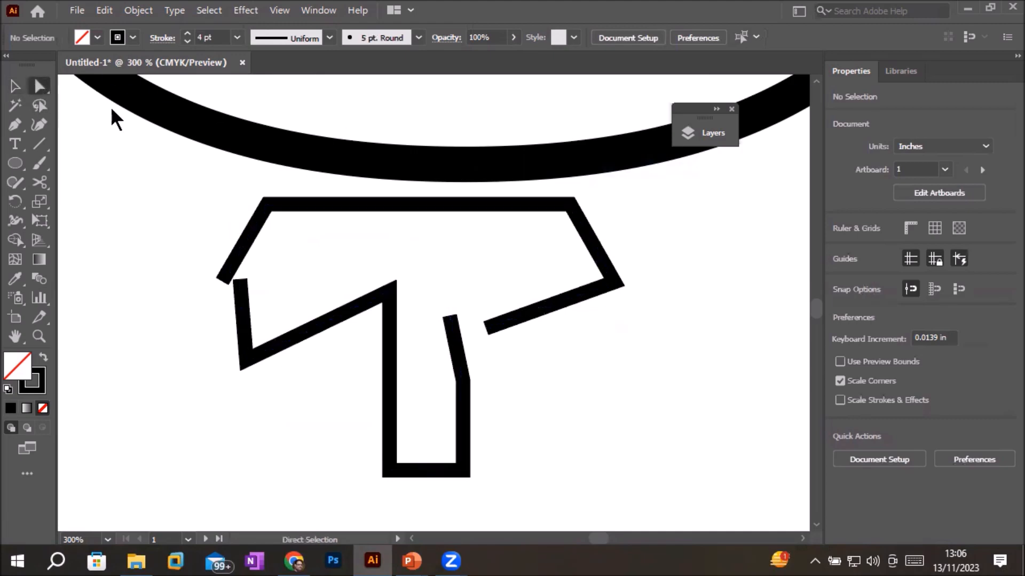
pyautogui.click(556, 207)
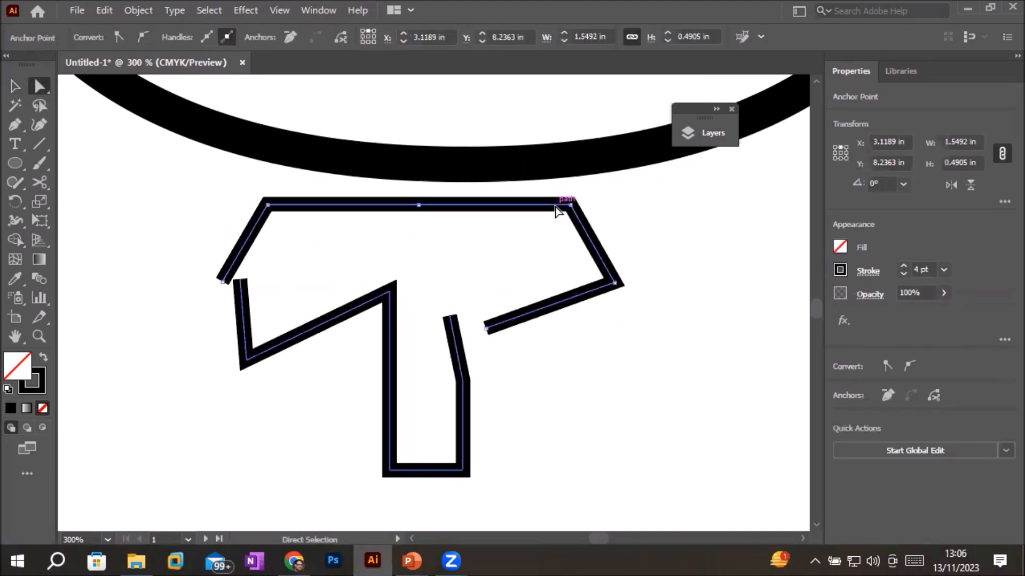
pyautogui.click(903, 274)
pyautogui.click(904, 274)
pyautogui.click(903, 275)
pyautogui.click(903, 267)
pyautogui.click(903, 267)
pyautogui.click(646, 358)
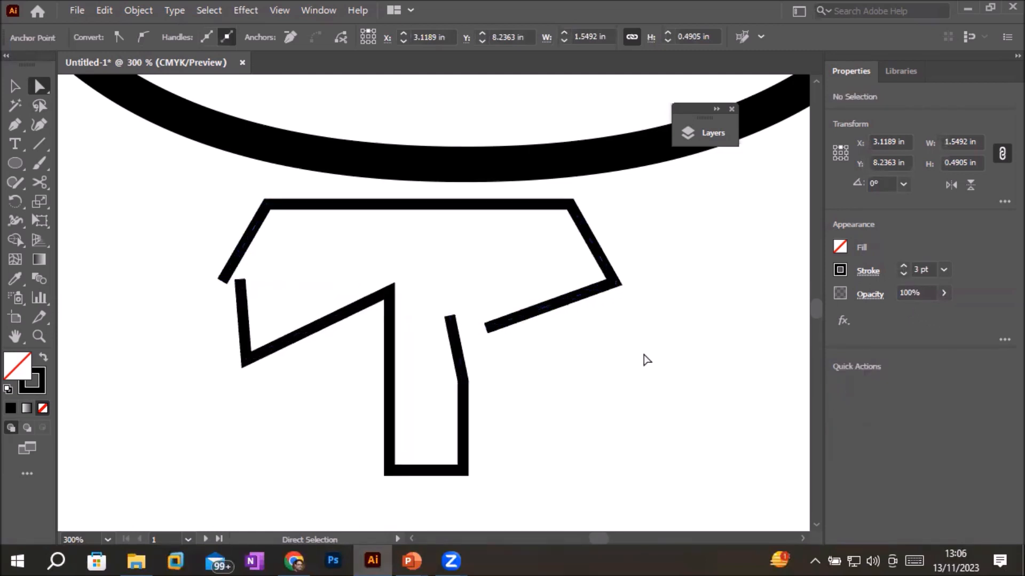
# Move the stem's slanted right segment and the lower left corner anchor down, and the left cut end to about X 2.50 in, Y 8.64 in.
pyautogui.moveTo(458, 361); pyautogui.dragTo(452, 400)
pyautogui.moveTo(246, 362); pyautogui.dragTo(238, 404)
pyautogui.moveTo(240, 284); pyautogui.dragTo(261, 315)
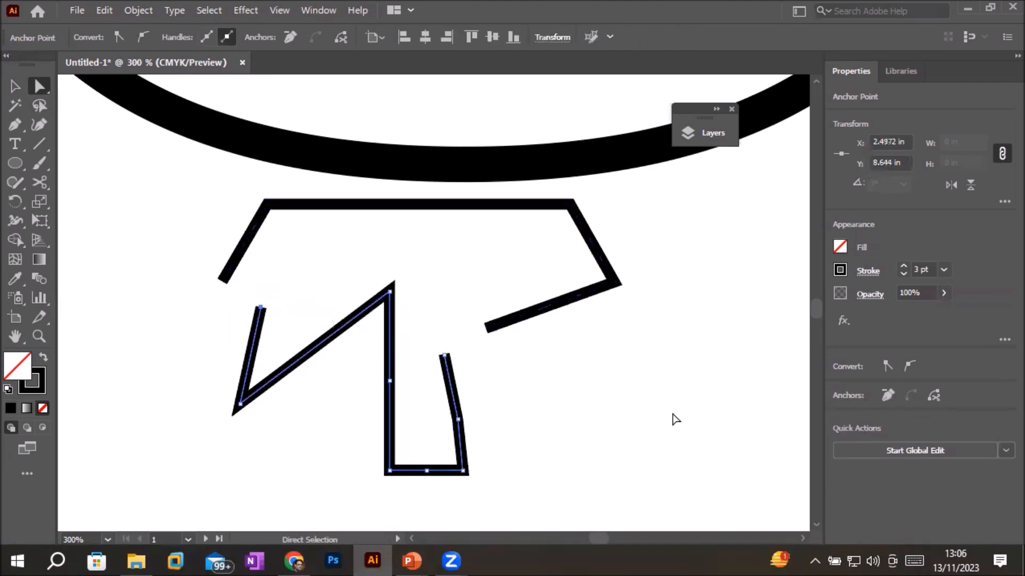
# Shift the crossbar's lower right segment outward and slightly up, select the whole compound path with the Selection tool, and deselect it.
pyautogui.click(533, 319)
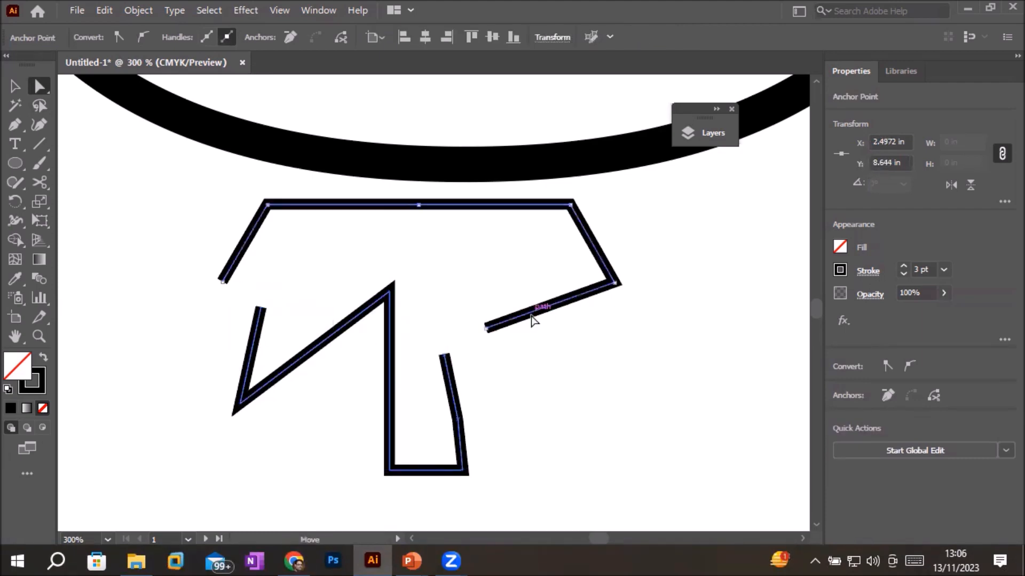
pyautogui.moveTo(532, 319); pyautogui.dragTo(566, 308)
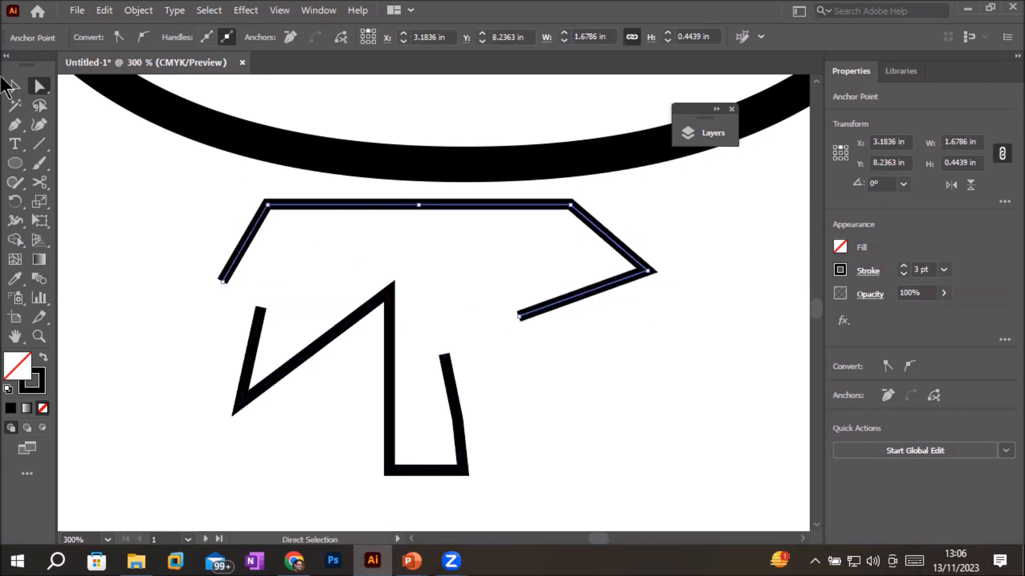
pyautogui.click(15, 86)
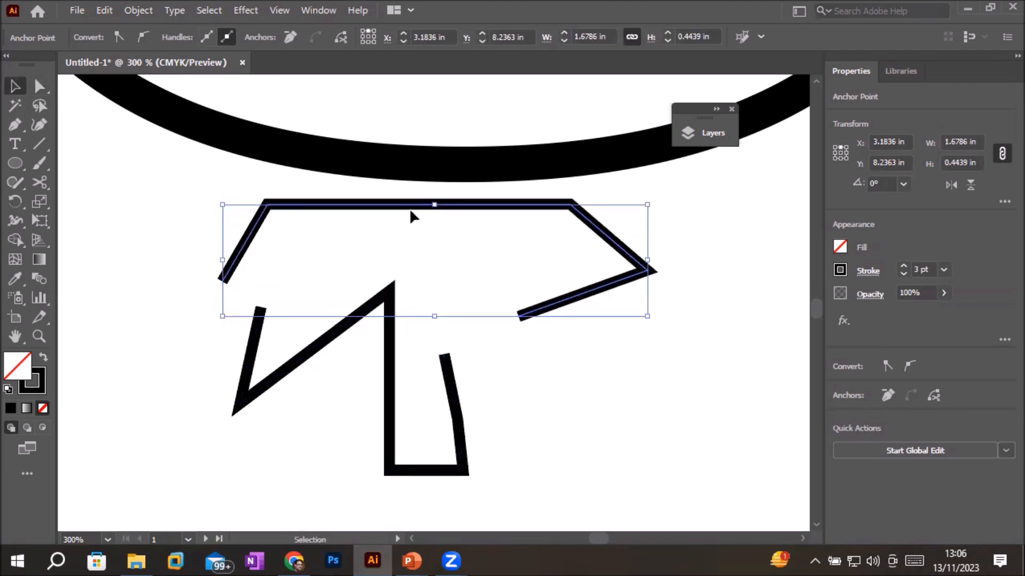
pyautogui.click(517, 208)
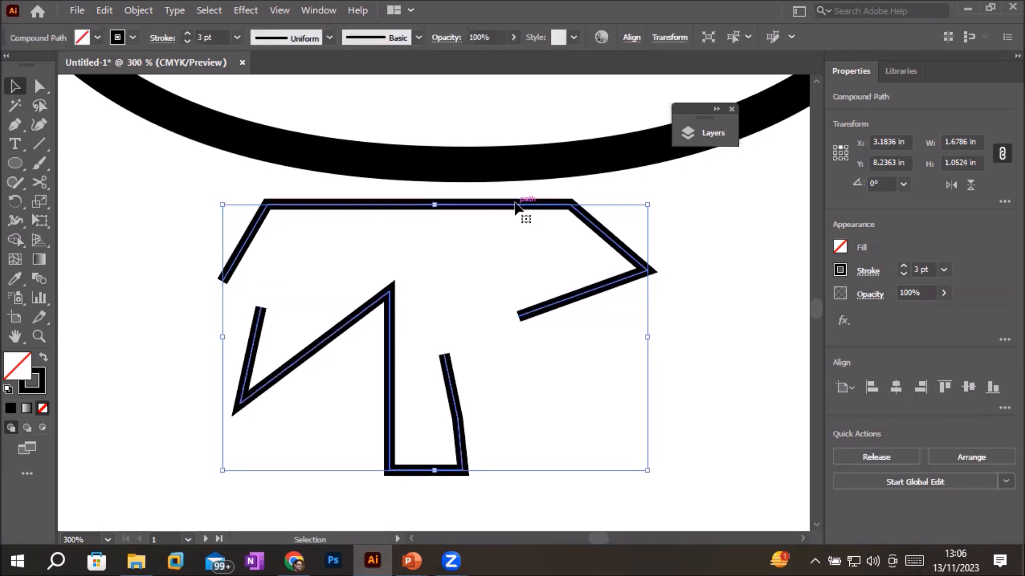
pyautogui.click(144, 222)
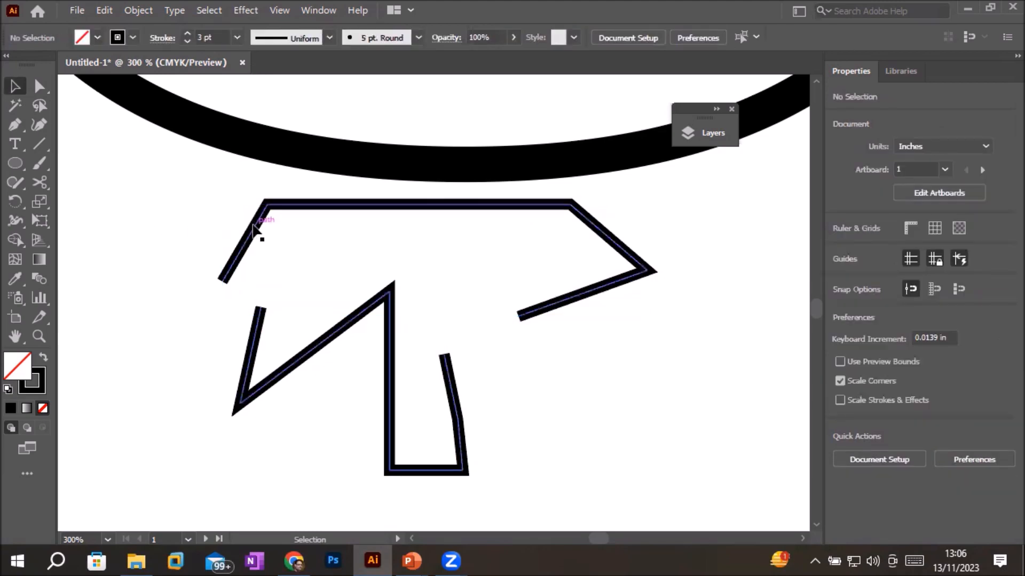
# Move the whole compound path down and left to about X 2.97 in, Y 8.42 in, and select only its crossbar with Direct Selection.
pyautogui.moveTo(255, 230)
pyautogui.mouseDown()
pyautogui.moveTo(364, 223)
pyautogui.moveTo(200, 278)
pyautogui.mouseUp()
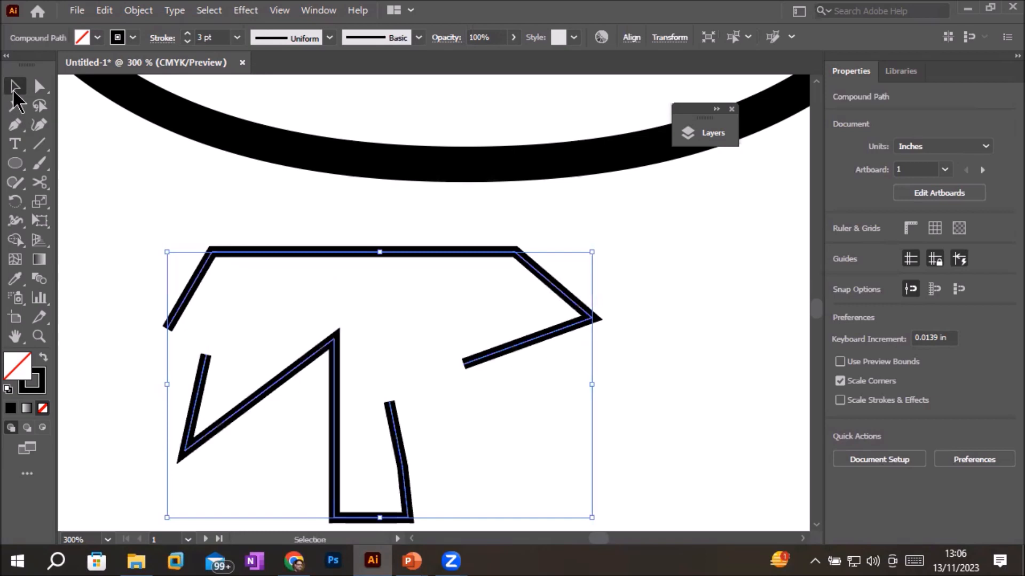
pyautogui.click(39, 86)
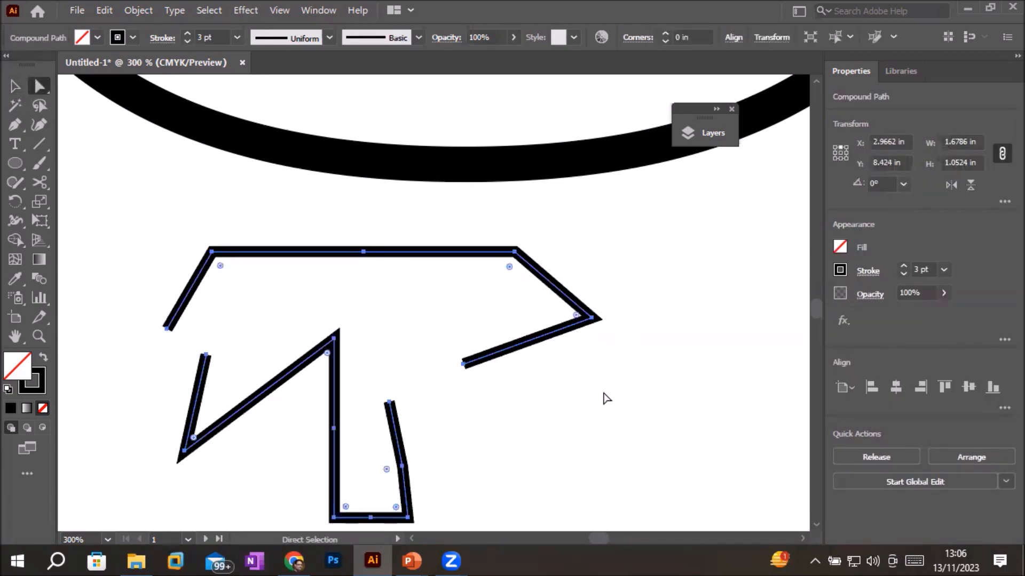
pyautogui.click(549, 348)
pyautogui.click(549, 336)
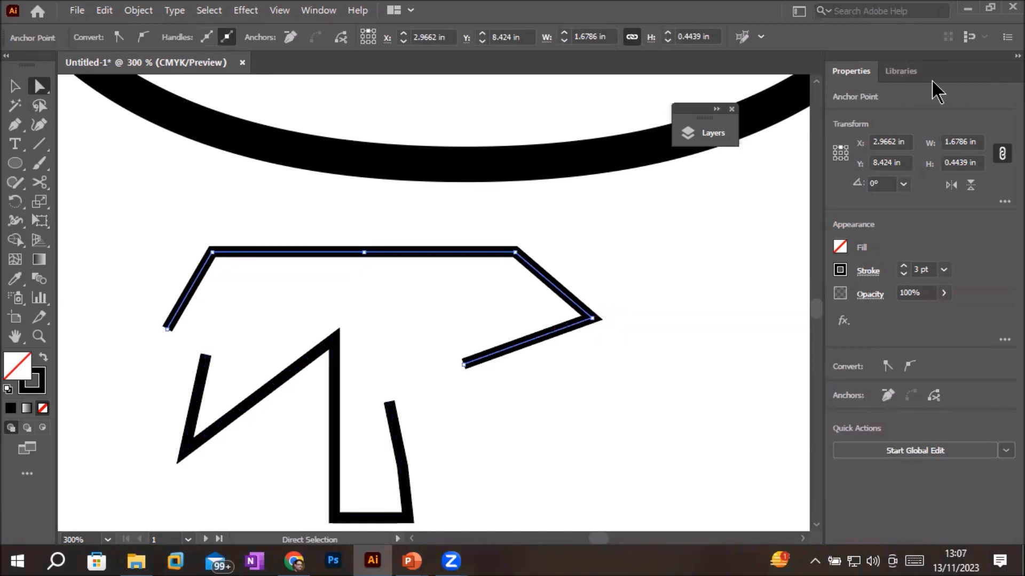
# Show the Layers list, place it beside the T artwork, and enlarge it.
pyautogui.click(713, 133)
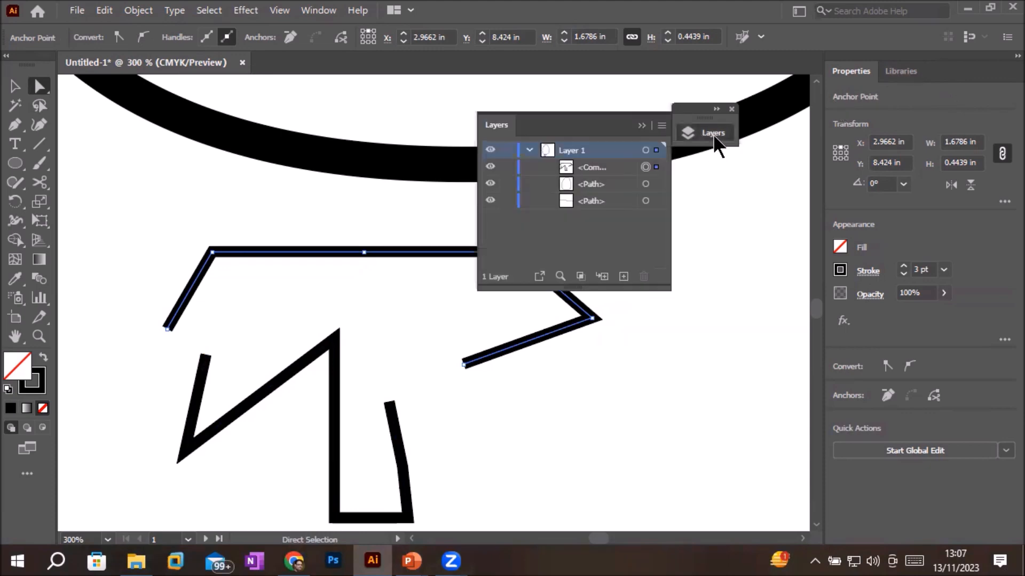
pyautogui.moveTo(579, 117); pyautogui.dragTo(682, 180)
pyautogui.moveTo(675, 348); pyautogui.dragTo(682, 439)
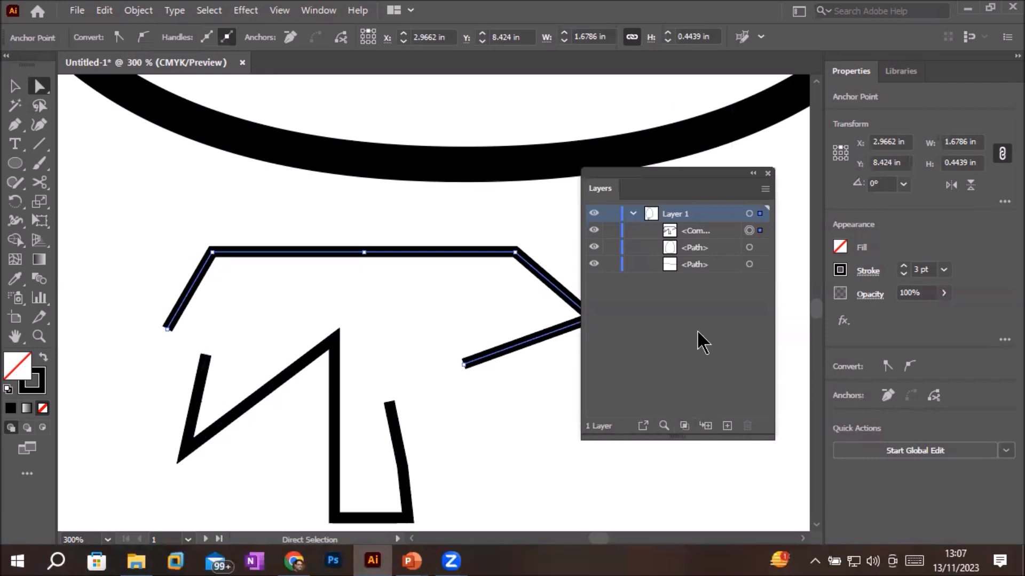
# Target the ellipse path and the T's compound path in the layer list, and release the compound path into separate paths.
pyautogui.click(749, 247)
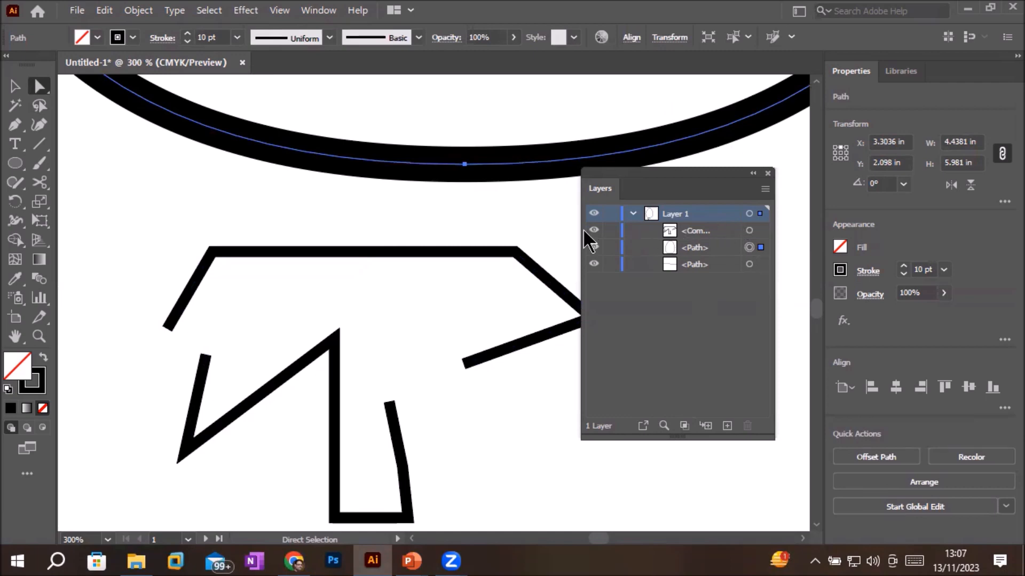
pyautogui.click(749, 231)
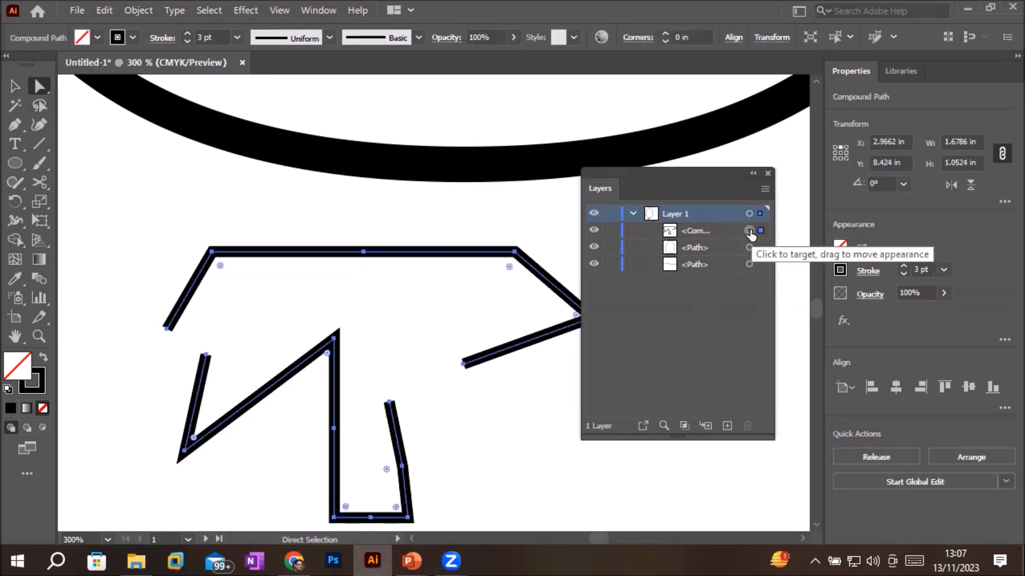
pyautogui.click(699, 237)
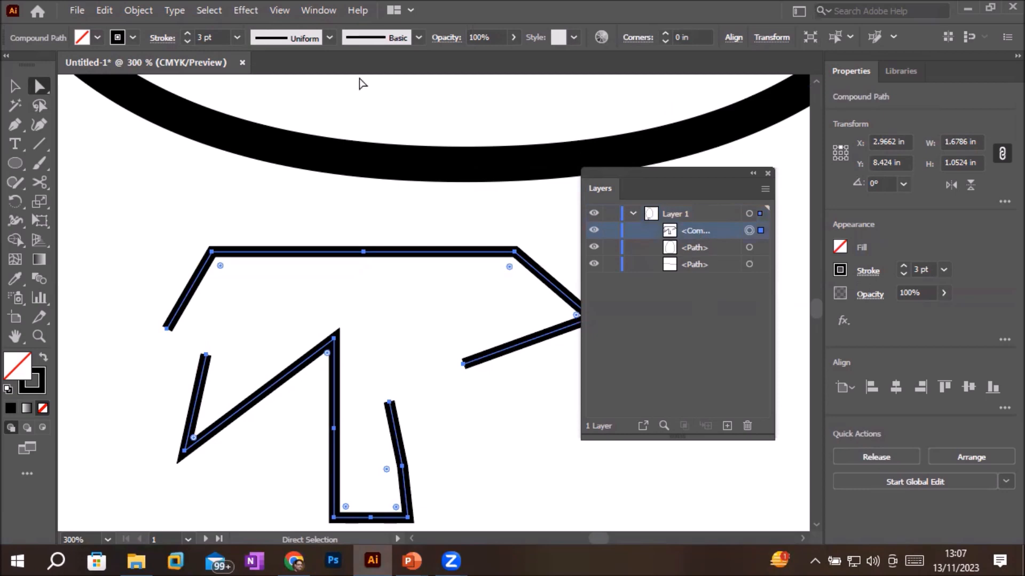
pyautogui.click(147, 12)
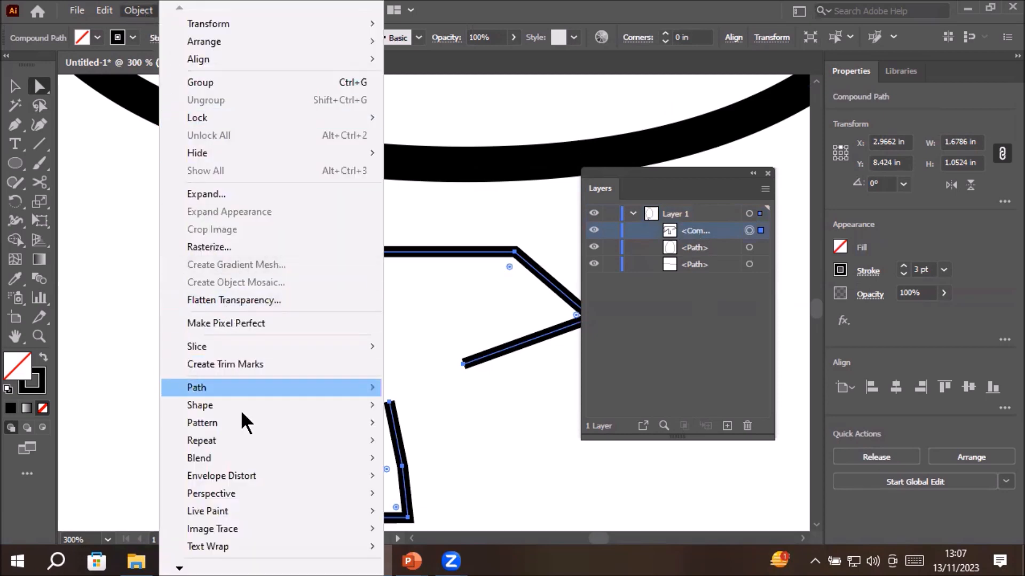
pyautogui.moveTo(181, 563)
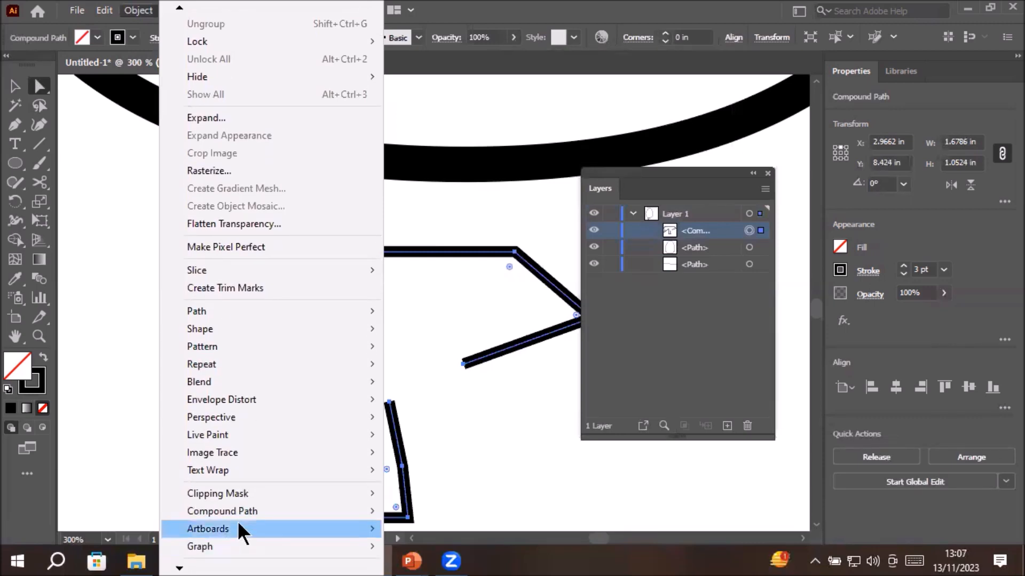
pyautogui.moveTo(254, 511)
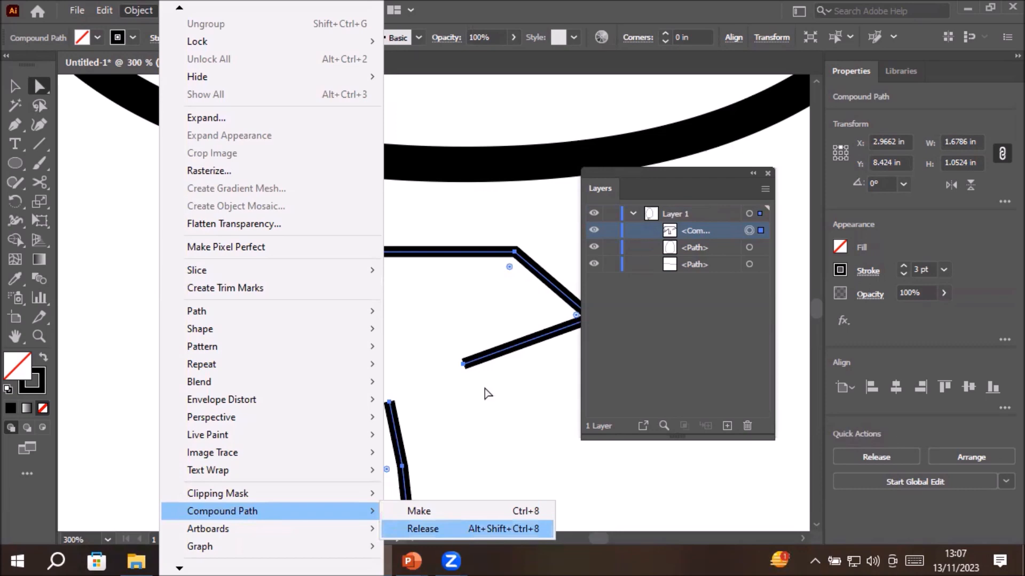
pyautogui.press('Return')
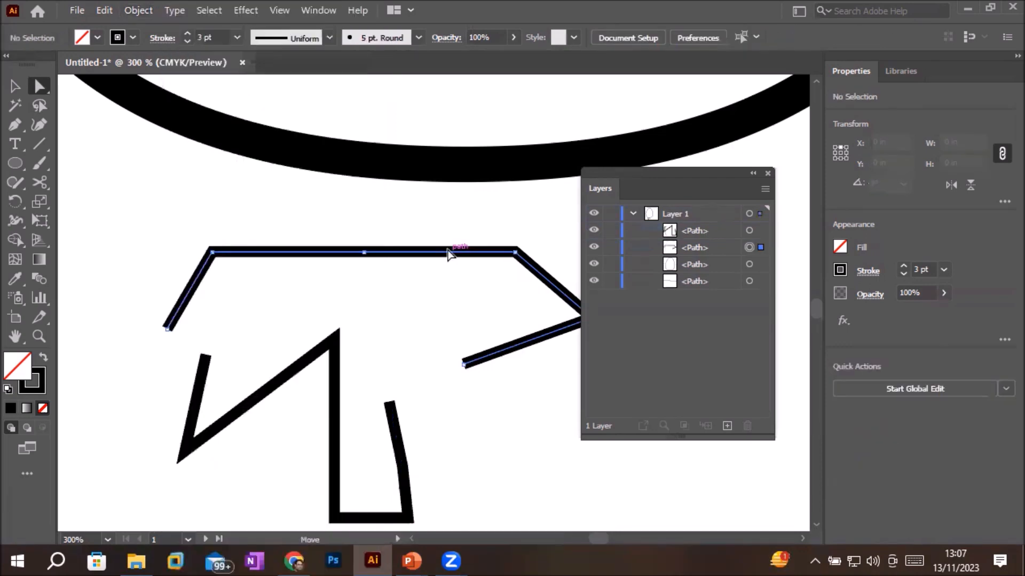
# Select the released crossbar path and set its stroke weight to 4 pt.
pyautogui.click(449, 253)
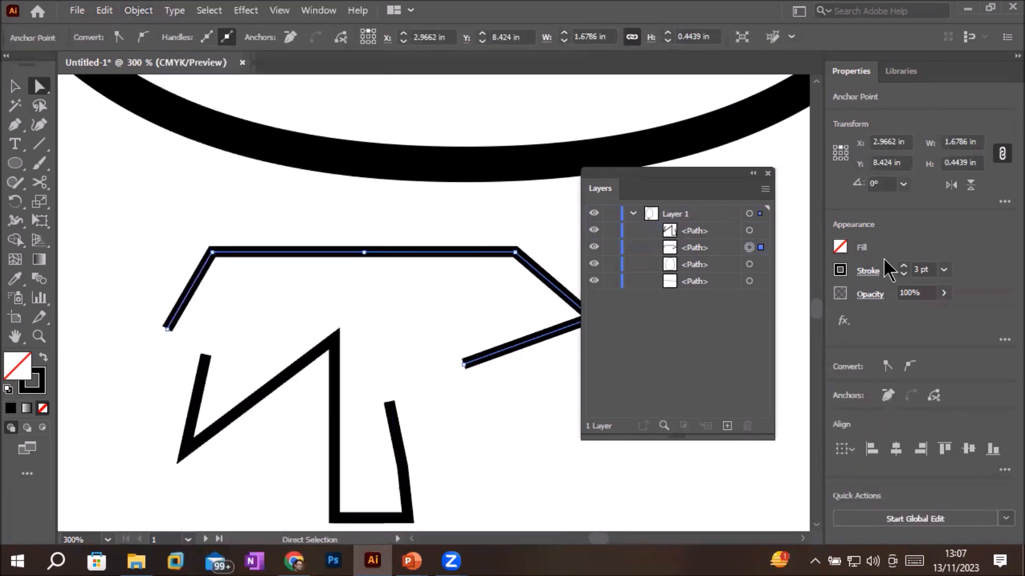
pyautogui.click(903, 274)
pyautogui.click(903, 274)
pyautogui.click(903, 274)
pyautogui.click(902, 265)
pyautogui.click(901, 264)
pyautogui.click(902, 264)
pyautogui.click(902, 265)
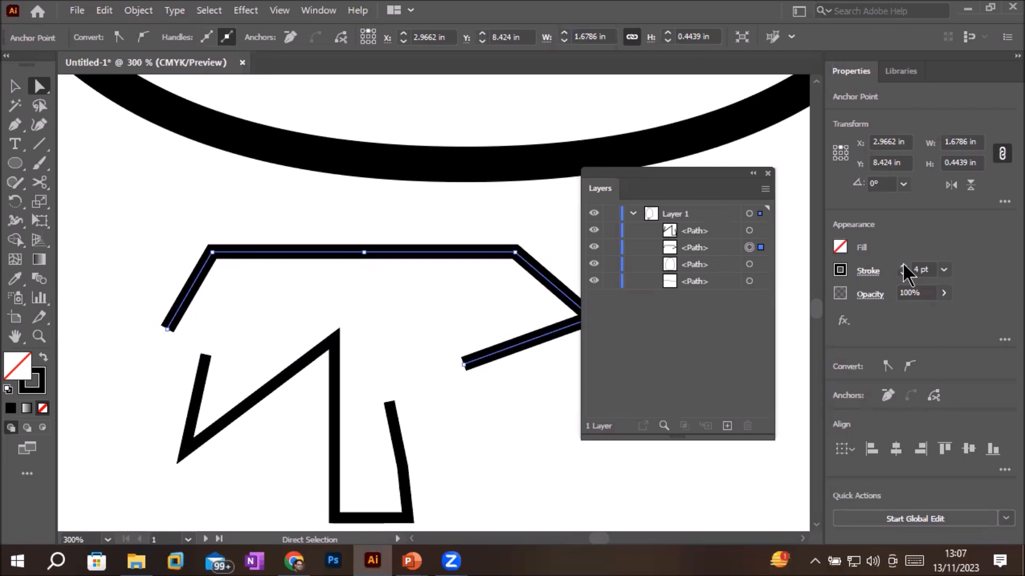
# Change the crossbar's stroke colour to red and deselect the path.
pyautogui.click(840, 268)
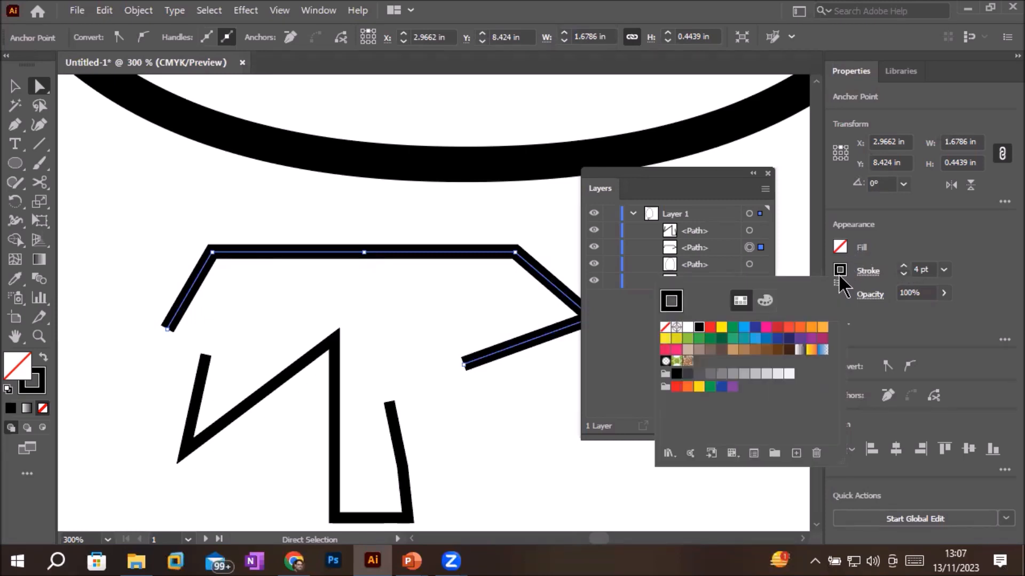
pyautogui.click(709, 329)
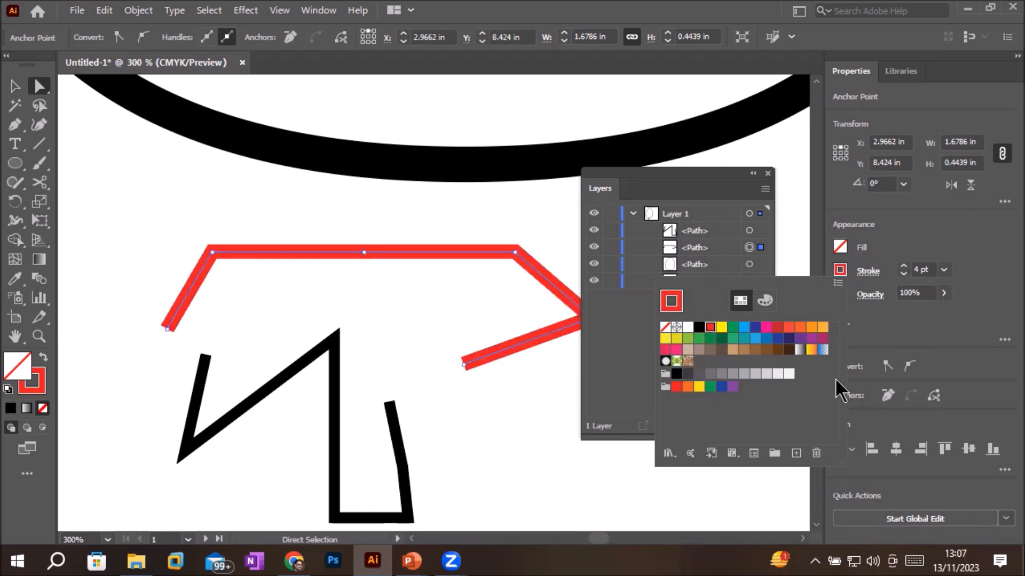
pyautogui.click(394, 414)
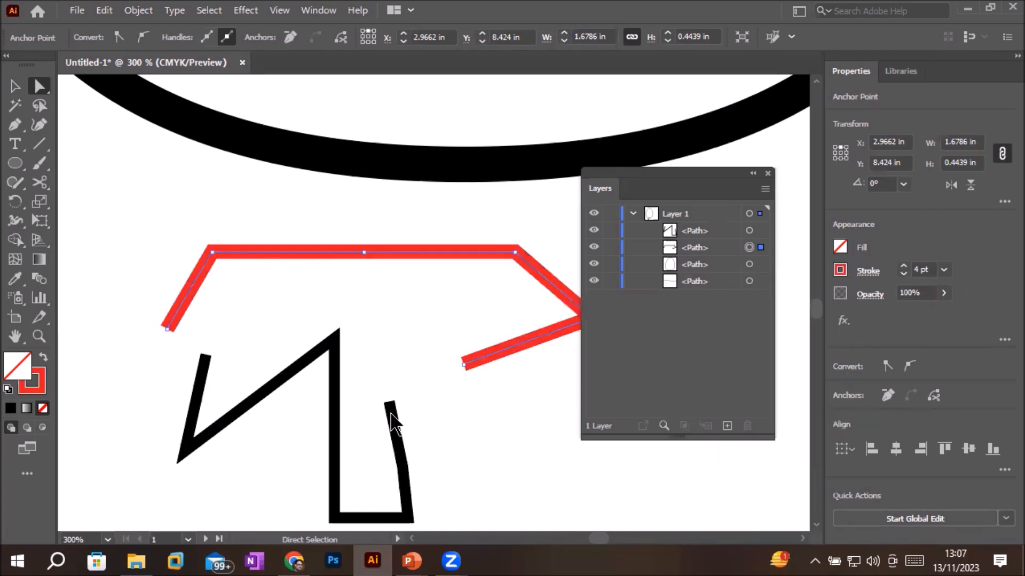
pyautogui.click(396, 415)
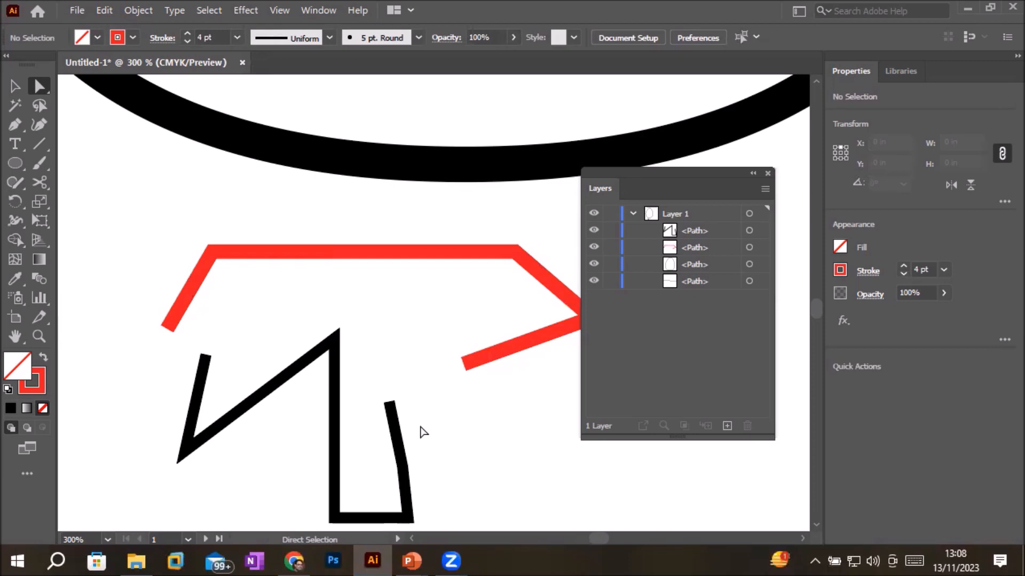
# Undo the colour, stroke weight, compound path release and move edits, back to before the stem's left cut end was repositioned.
pyautogui.press('v')
pyautogui.hotkey('ctrl', 'z')
pyautogui.hotkey('ctrl', 'z')
pyautogui.hotkey('ctrl', 'z')
pyautogui.hotkey('ctrl', 'z')
pyautogui.hotkey('ctrl', 'z')
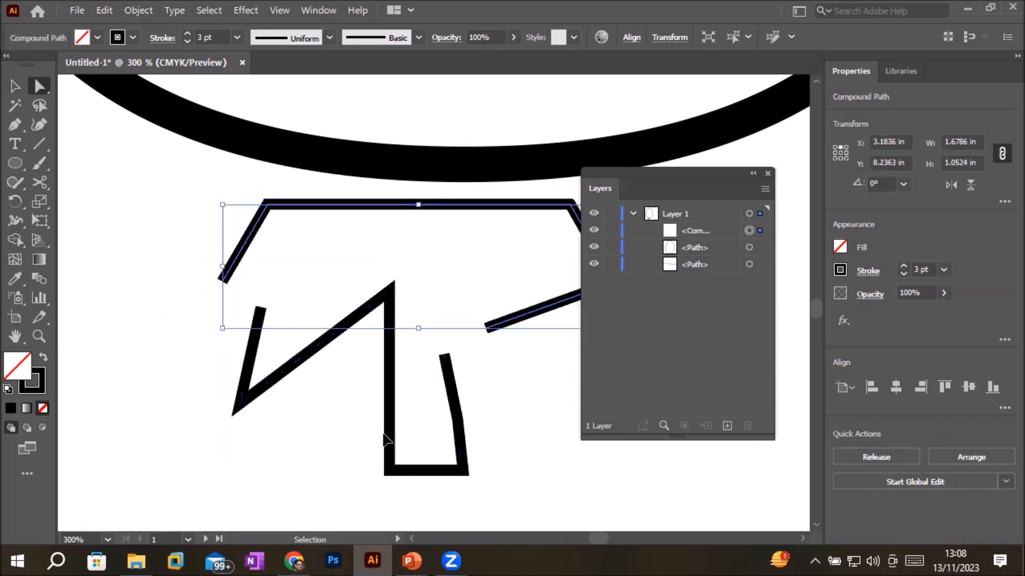
pyautogui.hotkey('ctrl', 'z')
pyautogui.hotkey('ctrl', 'z')
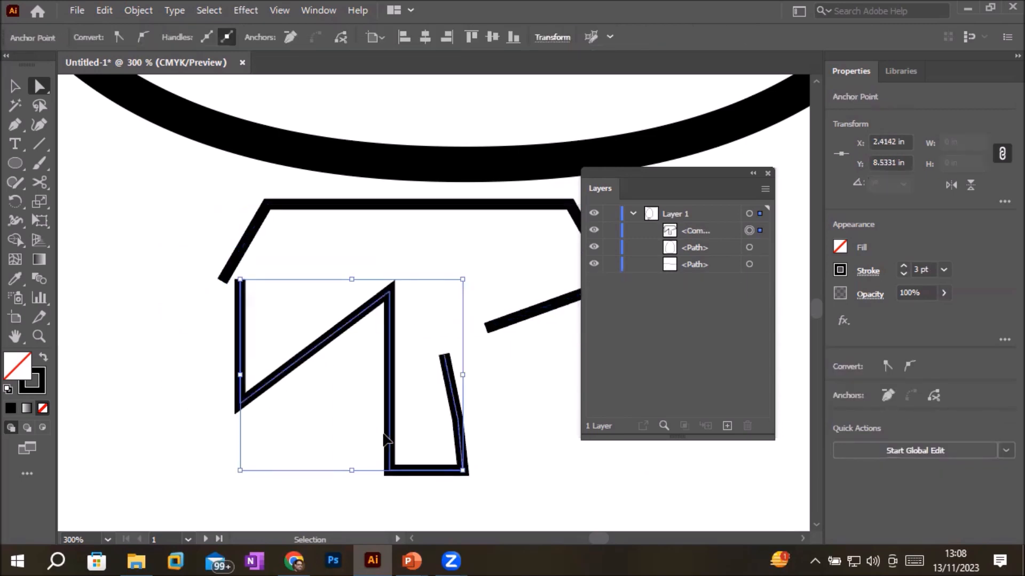
# Move the stem's left cut end onto the crossbar's lower left end, at about X 2.34 in, Y 8.53 in.
pyautogui.click(240, 280)
pyautogui.moveTo(240, 280); pyautogui.dragTo(219, 299)
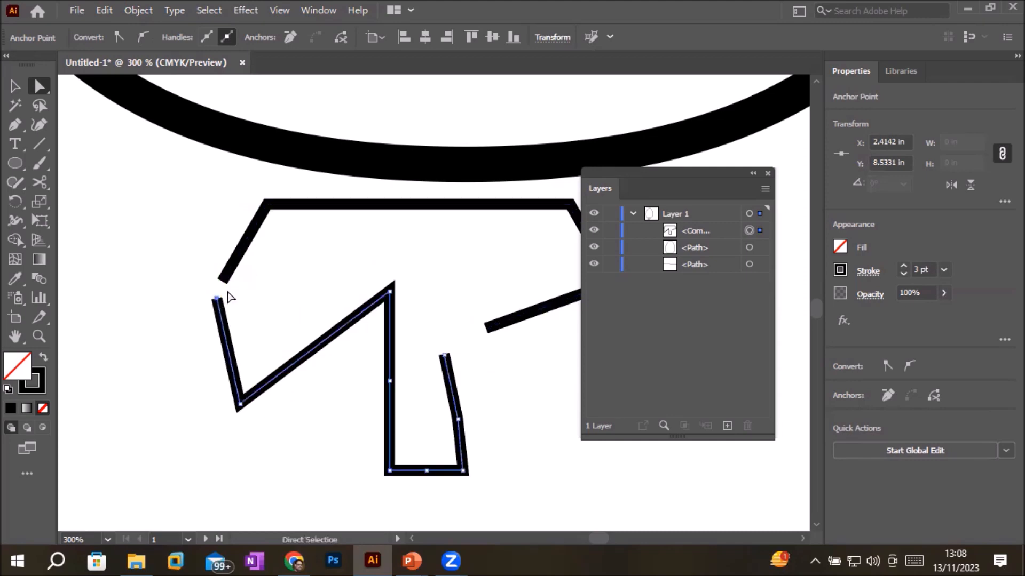
pyautogui.scroll(1, 227, 282)
pyautogui.scroll(3, 227, 281)
pyautogui.moveTo(213, 334); pyautogui.dragTo(215, 286)
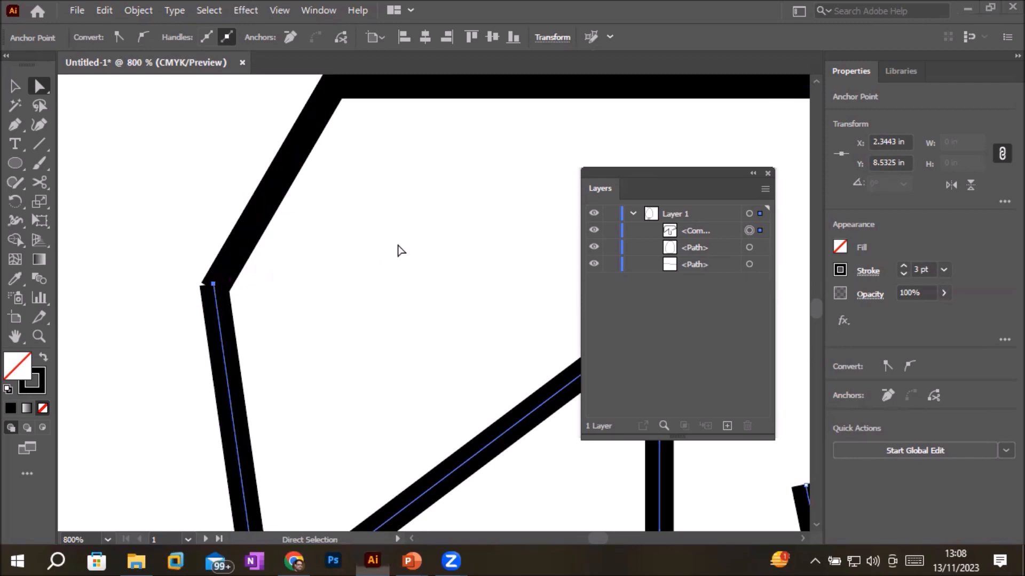
# Move the crossbar's lower left end to about X 2.27 in, Y 8.57 in, and the stem's left cut end to about X 2.49 in, Y 8.63 in.
pyautogui.moveTo(210, 285); pyautogui.dragTo(315, 370)
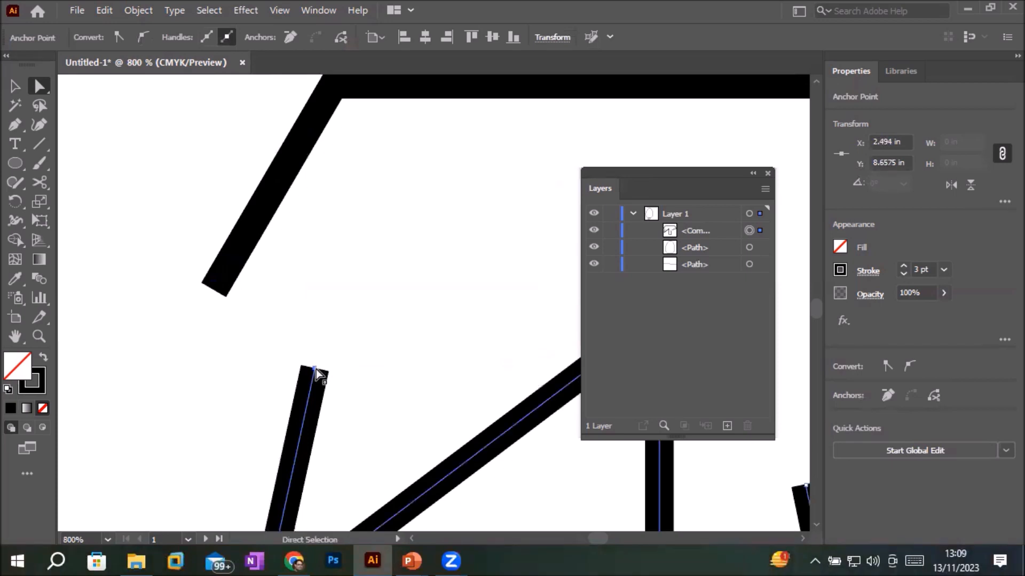
pyautogui.moveTo(312, 371)
pyautogui.mouseDown()
pyautogui.moveTo(213, 289)
pyautogui.moveTo(297, 408)
pyautogui.moveTo(302, 380)
pyautogui.mouseUp()
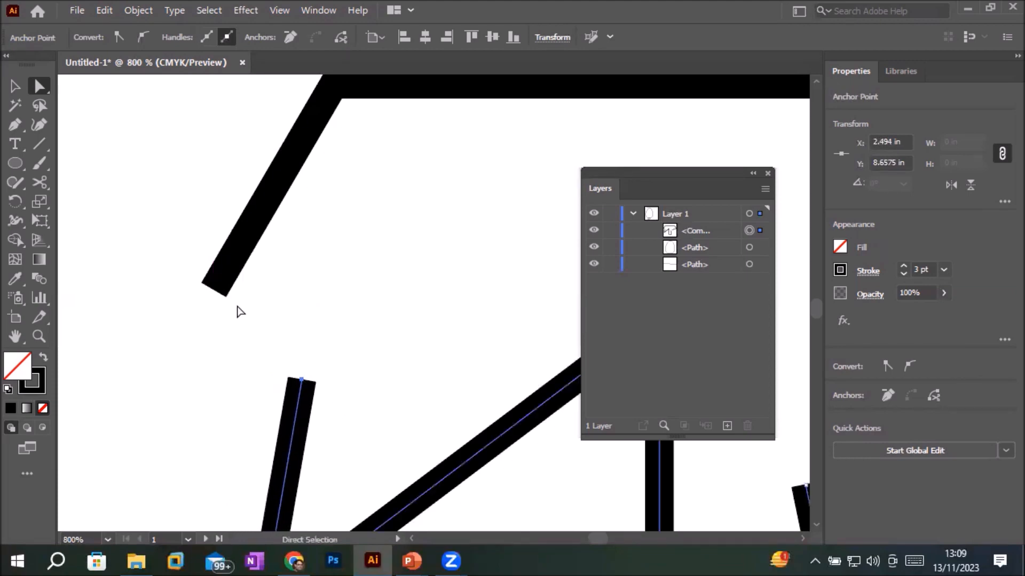
pyautogui.moveTo(215, 291); pyautogui.dragTo(161, 311)
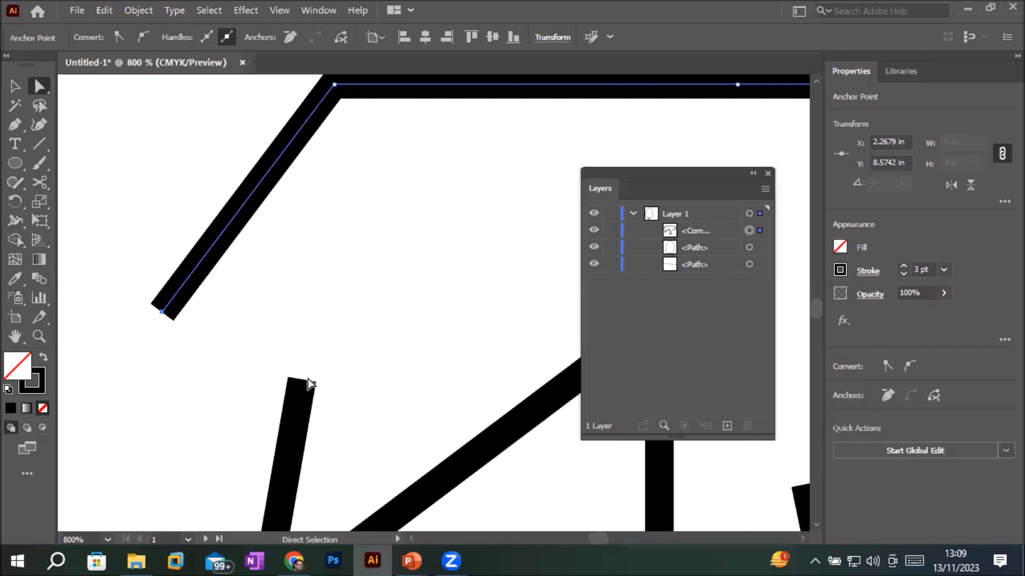
pyautogui.moveTo(302, 382)
pyautogui.mouseDown()
pyautogui.moveTo(169, 337)
pyautogui.moveTo(162, 315)
pyautogui.mouseUp()
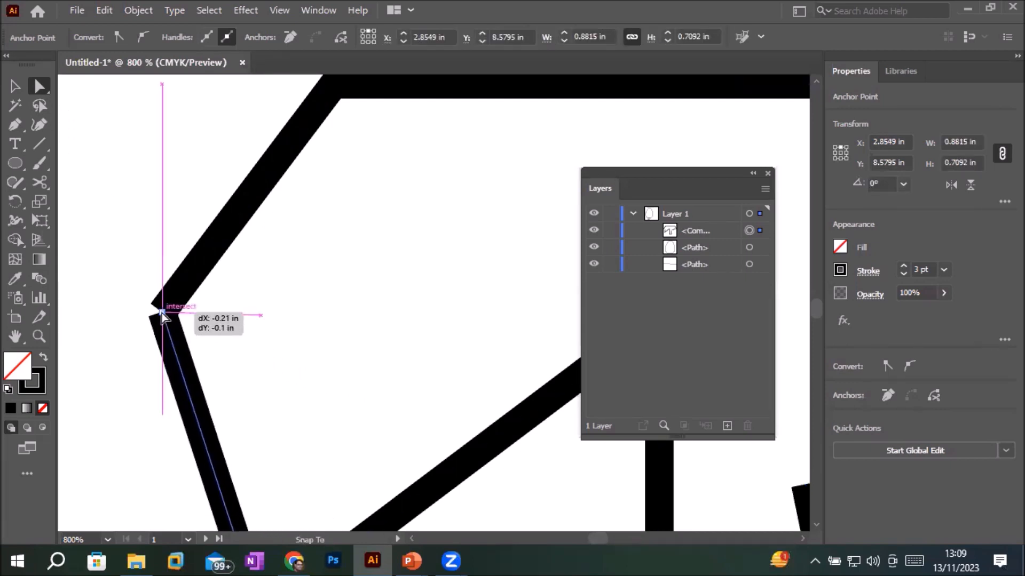
pyautogui.moveTo(162, 312); pyautogui.dragTo(312, 351)
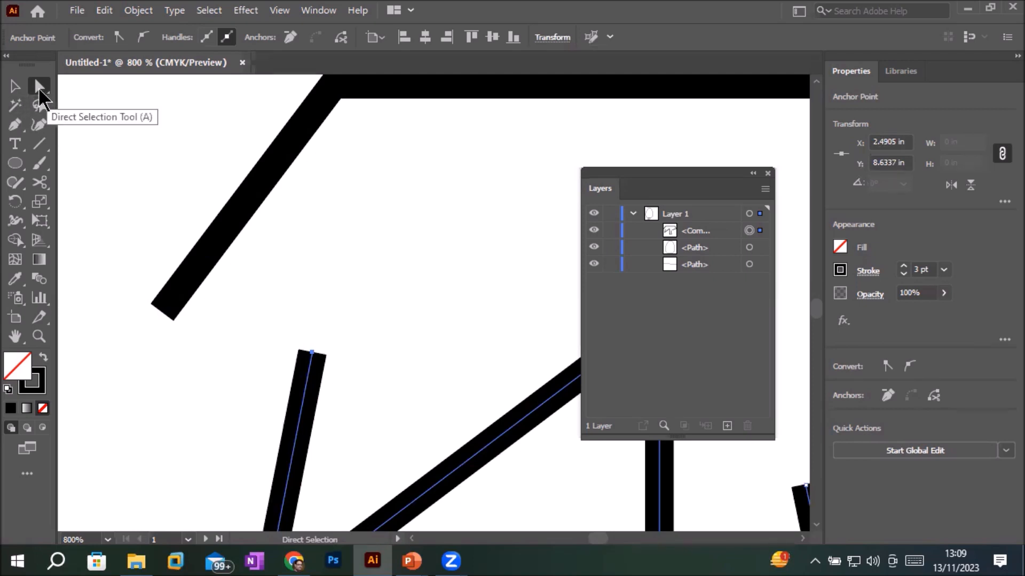
# Select the open left end anchors of both the crossbar and the stem with the Lasso tool.
pyautogui.click(39, 105)
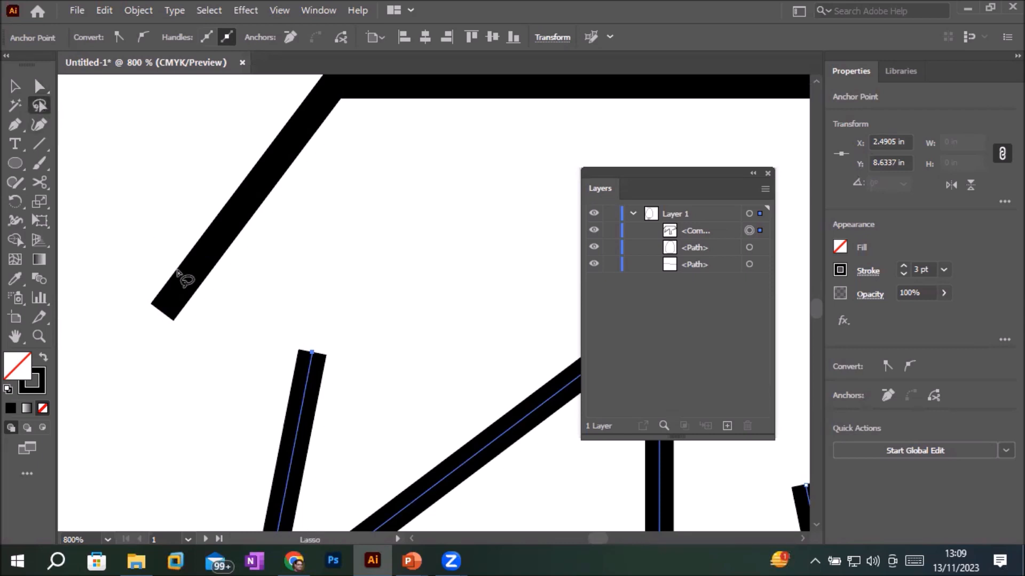
pyautogui.moveTo(157, 256)
pyautogui.mouseDown()
pyautogui.moveTo(131, 286)
pyautogui.moveTo(124, 337)
pyautogui.moveTo(177, 395)
pyautogui.moveTo(296, 407)
pyautogui.moveTo(357, 360)
pyautogui.moveTo(344, 286)
pyautogui.moveTo(279, 253)
pyautogui.moveTo(177, 230)
pyautogui.moveTo(144, 247)
pyautogui.mouseUp()
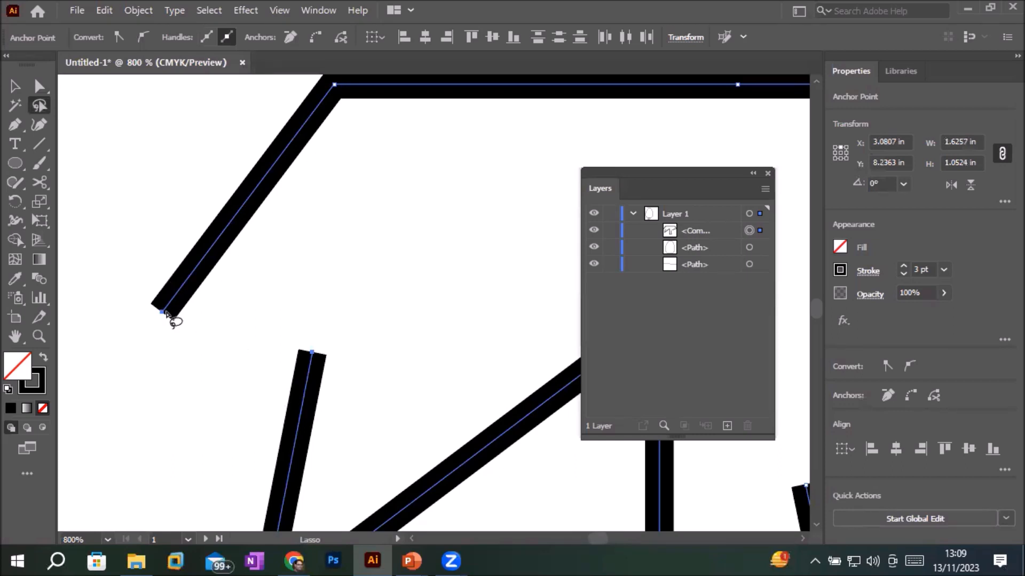
# Try averaging the two selected end anchors along the Vertical axis, and undo it.
pyautogui.click(138, 10)
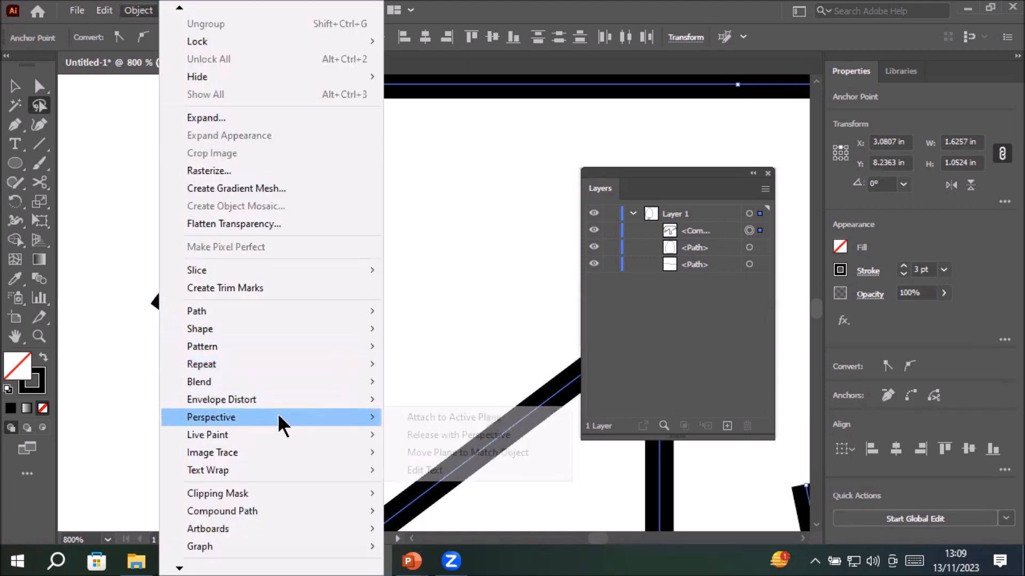
pyautogui.moveTo(315, 311)
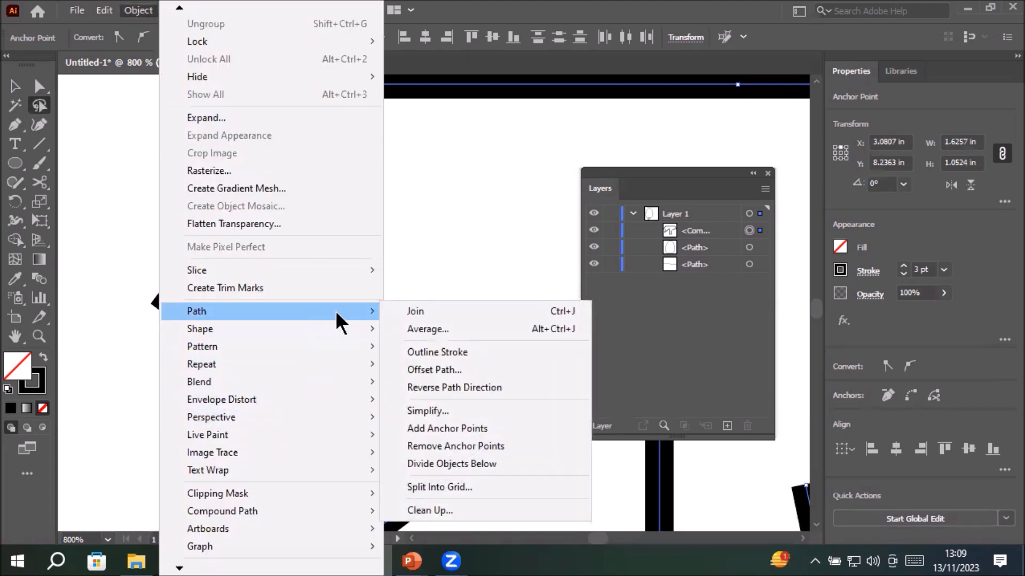
pyautogui.click(490, 326)
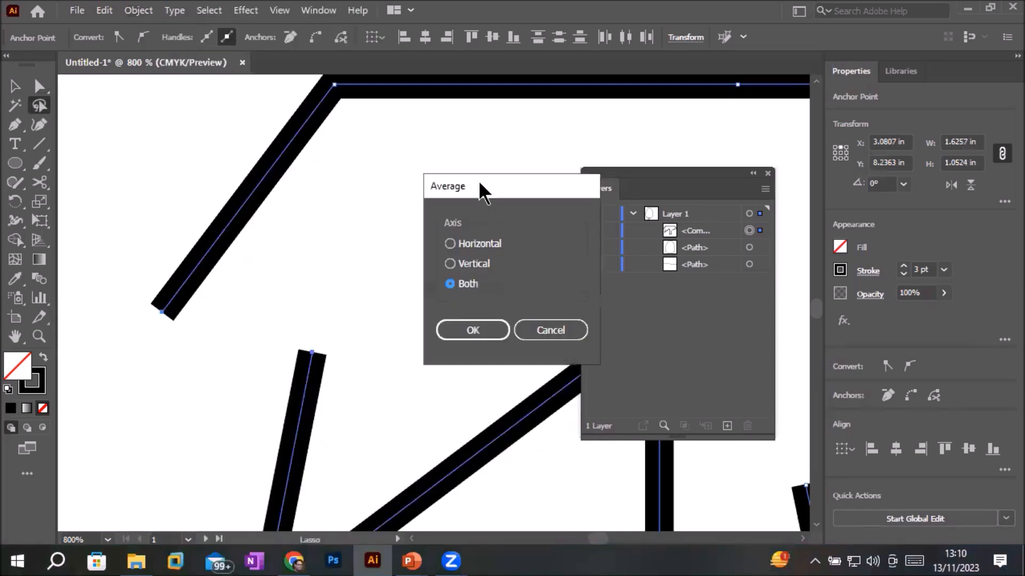
pyautogui.moveTo(476, 179); pyautogui.dragTo(420, 141)
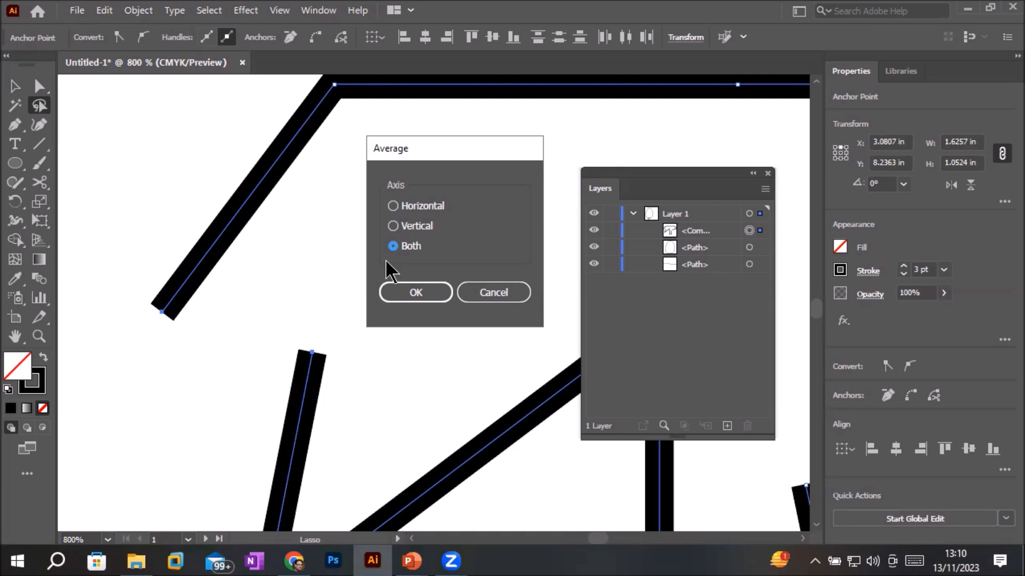
pyautogui.click(409, 234)
pyautogui.click(413, 293)
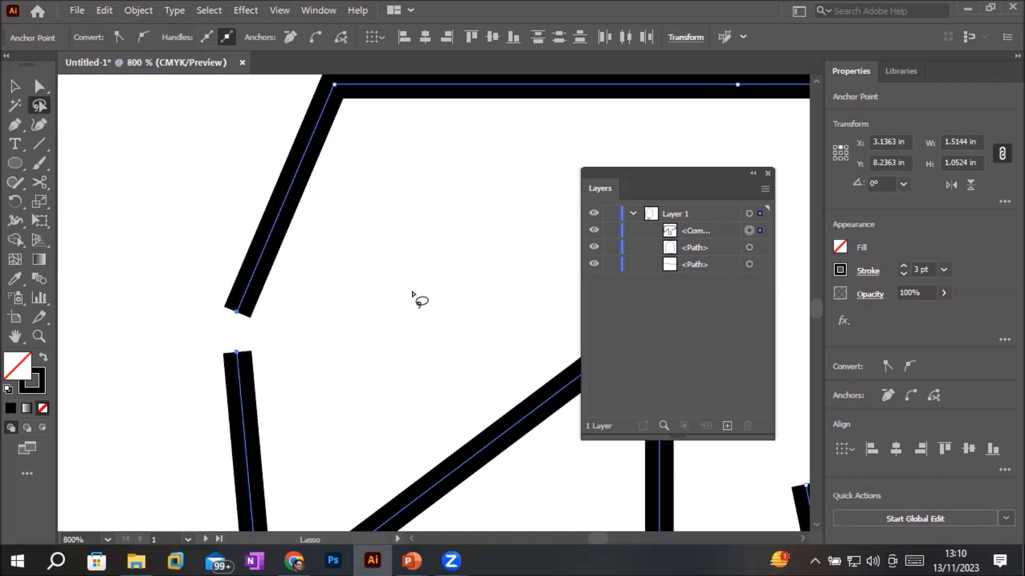
pyautogui.hotkey('ctrl', 'z')
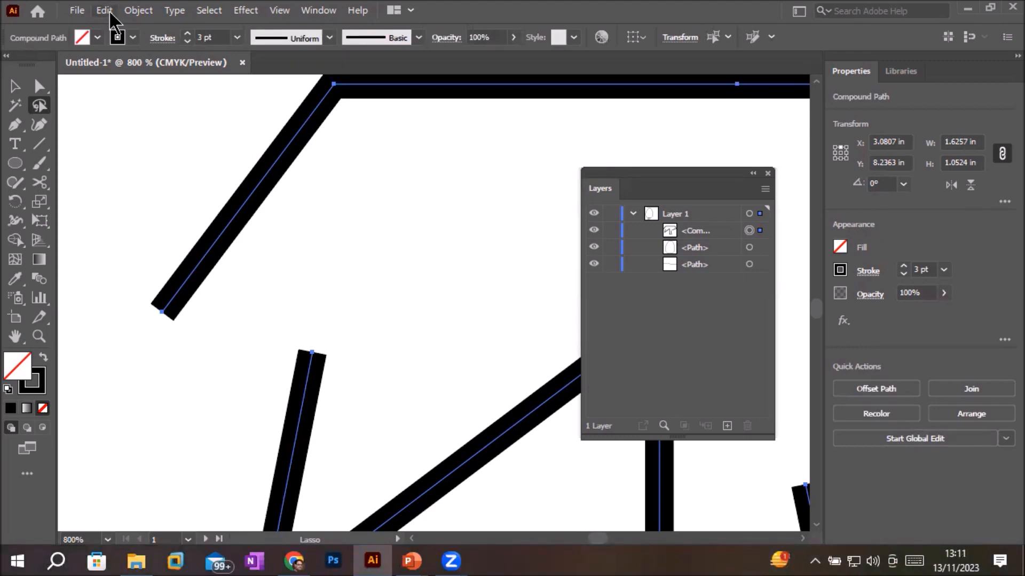
# Try averaging the anchors of the whole selected compound path along the Horizontal axis, and undo it.
pyautogui.click(139, 13)
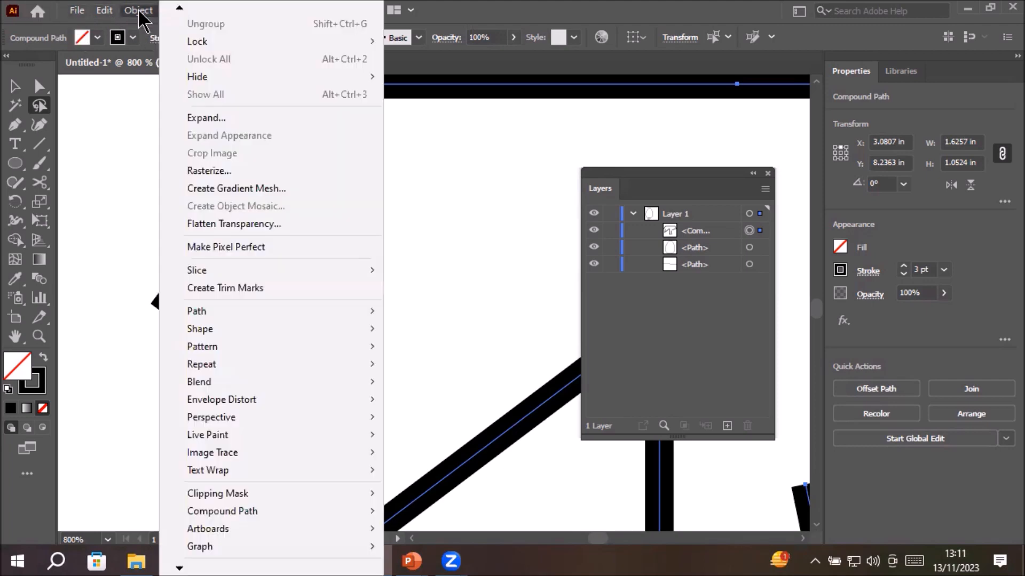
pyautogui.moveTo(244, 310)
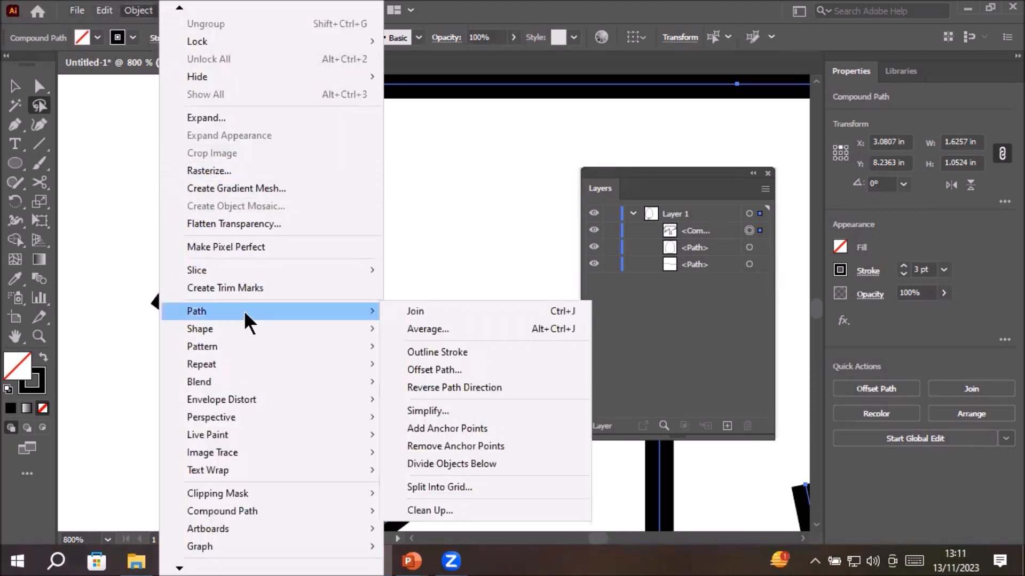
pyautogui.click(433, 335)
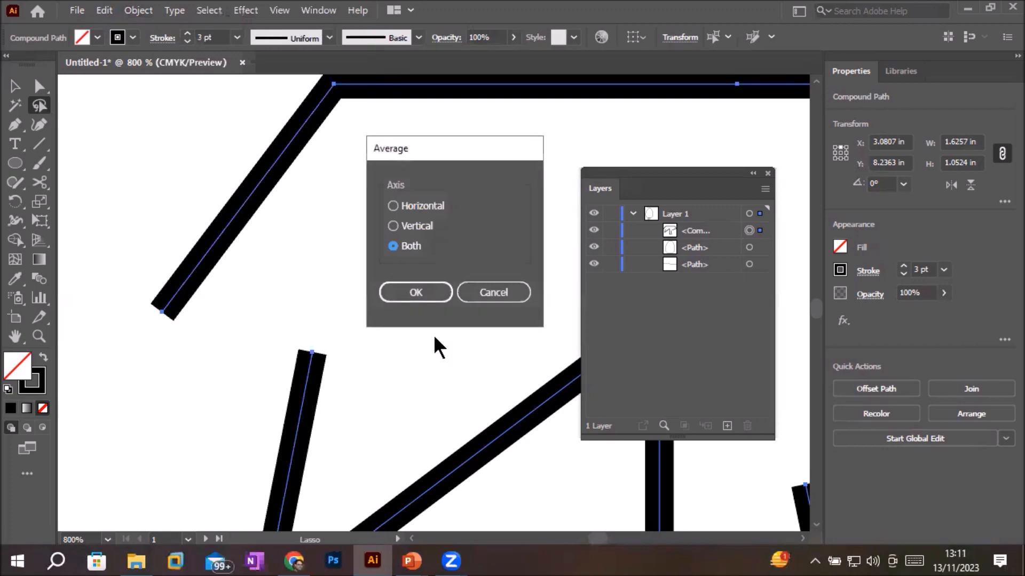
pyautogui.click(434, 207)
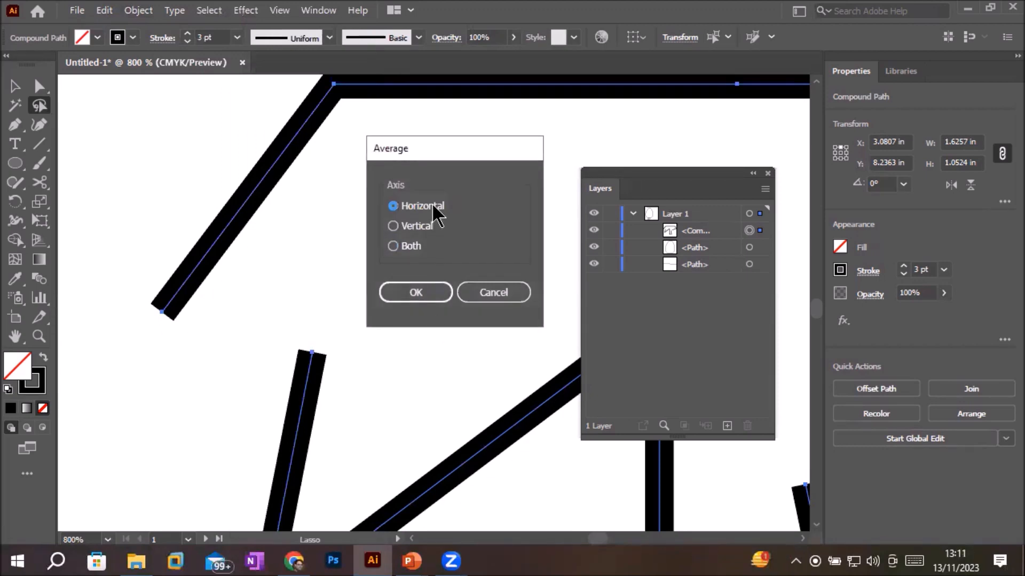
pyautogui.click(430, 287)
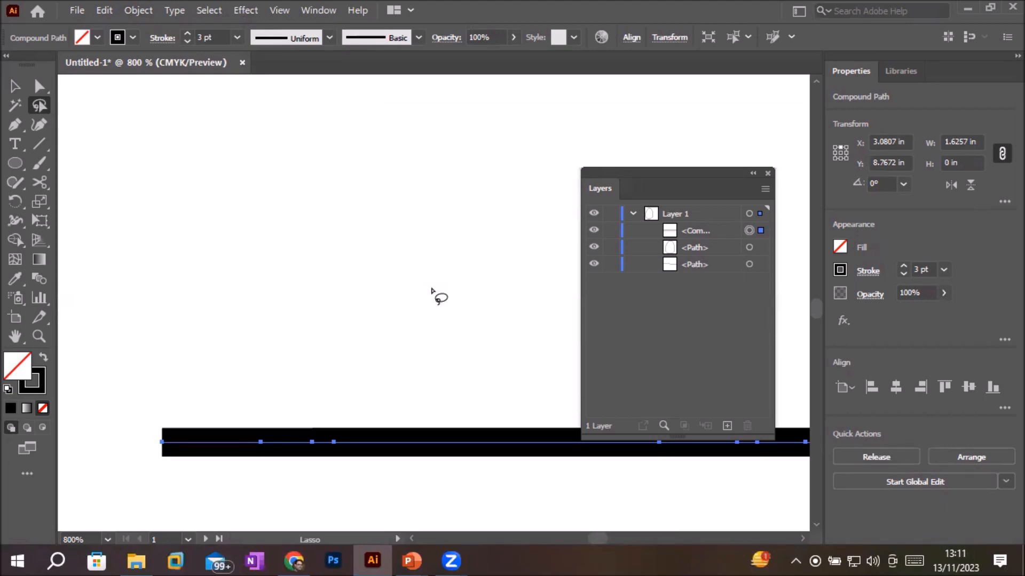
pyautogui.hotkey('ctrl', 'z')
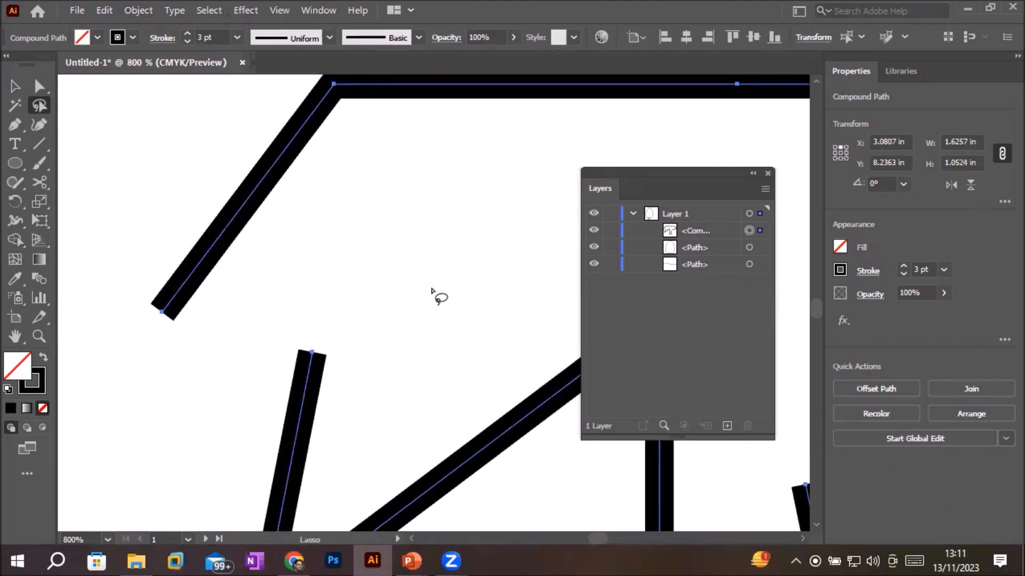
pyautogui.click(373, 291)
pyautogui.moveTo(205, 268)
pyautogui.mouseDown()
pyautogui.moveTo(120, 262)
pyautogui.moveTo(107, 339)
pyautogui.moveTo(173, 387)
pyautogui.moveTo(317, 406)
pyautogui.moveTo(414, 330)
pyautogui.moveTo(320, 262)
pyautogui.moveTo(184, 242)
pyautogui.mouseUp()
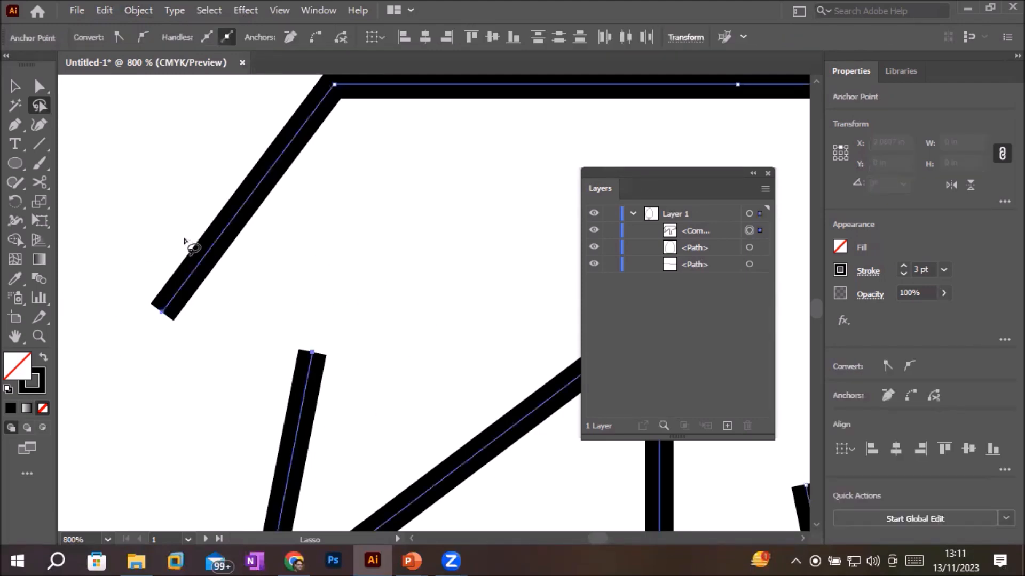
pyautogui.click(381, 314)
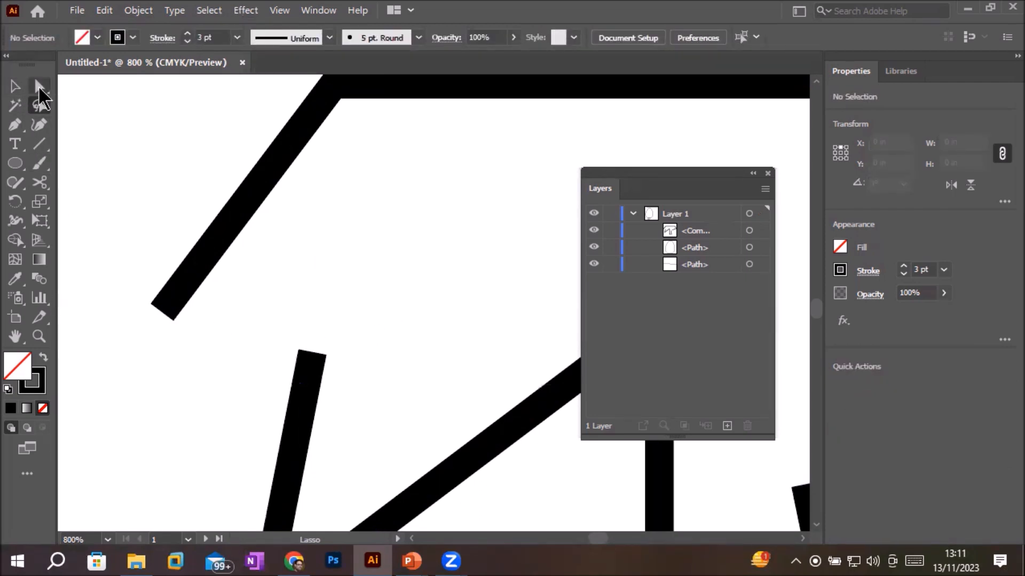
# Move the crossbar's lower left end to about X 2.62 in, Y 8.70 in, and the stem's left cut end to about X 2.45 in, Y 8.63 in.
pyautogui.click(39, 86)
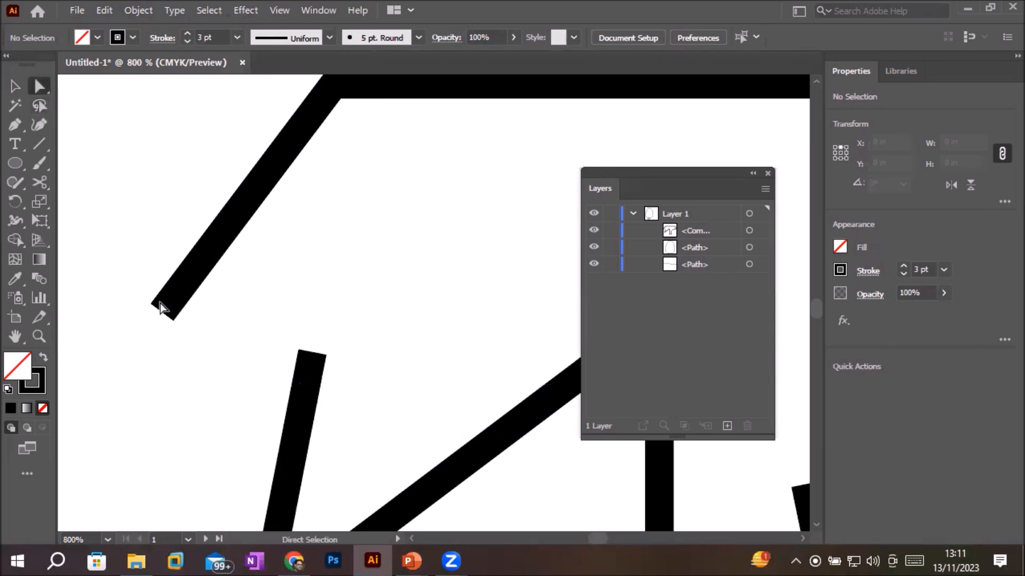
pyautogui.moveTo(163, 310)
pyautogui.mouseDown()
pyautogui.moveTo(385, 348)
pyautogui.moveTo(401, 396)
pyautogui.mouseUp()
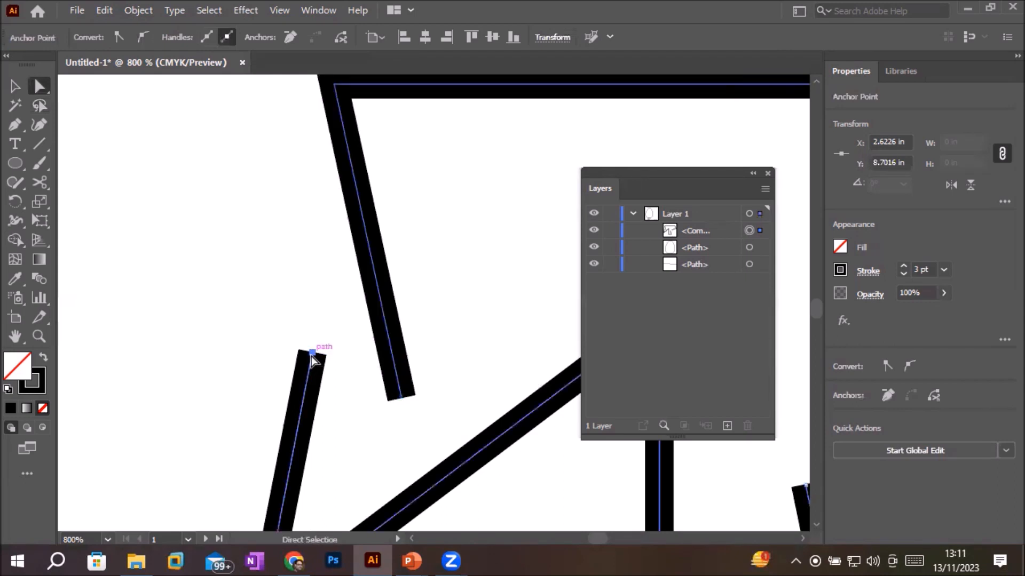
pyautogui.click(313, 354)
pyautogui.moveTo(312, 355); pyautogui.dragTo(284, 350)
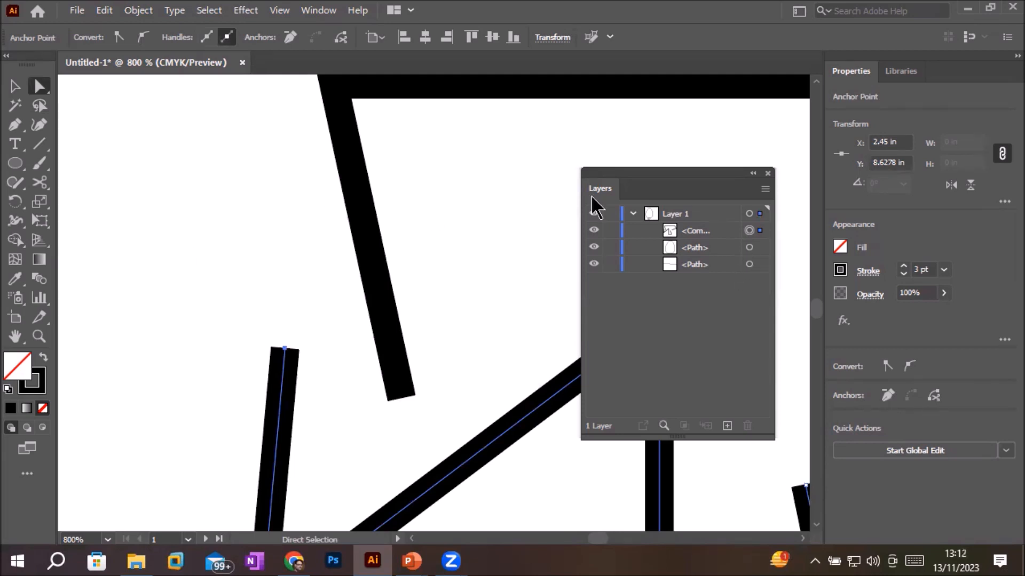
# Select the open left end anchors of the crossbar and stem with the Lasso tool and average them along the Horizontal axis.
pyautogui.click(39, 104)
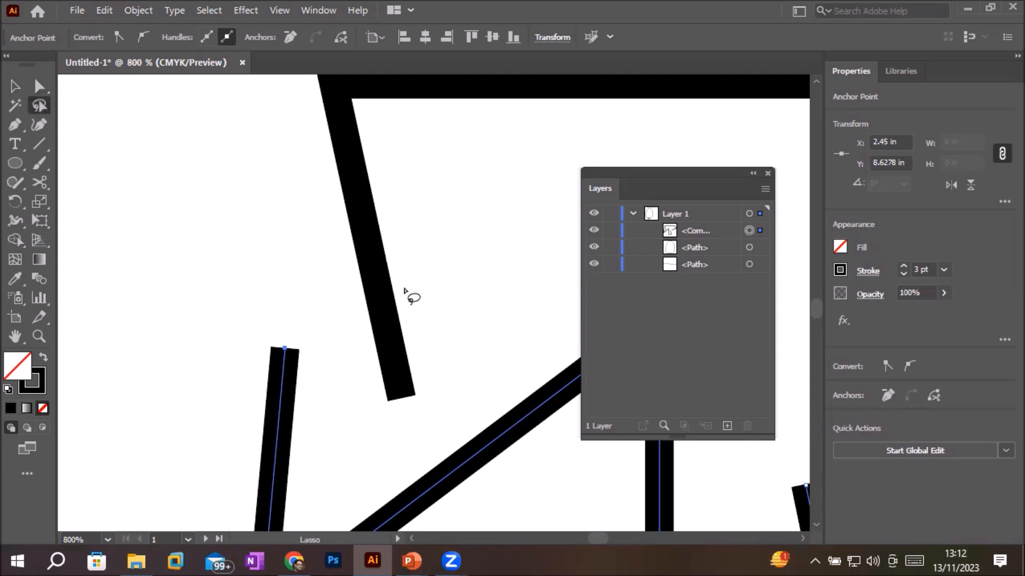
pyautogui.moveTo(406, 320)
pyautogui.mouseDown()
pyautogui.moveTo(219, 305)
pyautogui.moveTo(178, 359)
pyautogui.moveTo(227, 431)
pyautogui.moveTo(333, 441)
pyautogui.moveTo(440, 429)
pyautogui.moveTo(467, 340)
pyautogui.moveTo(395, 314)
pyautogui.mouseUp()
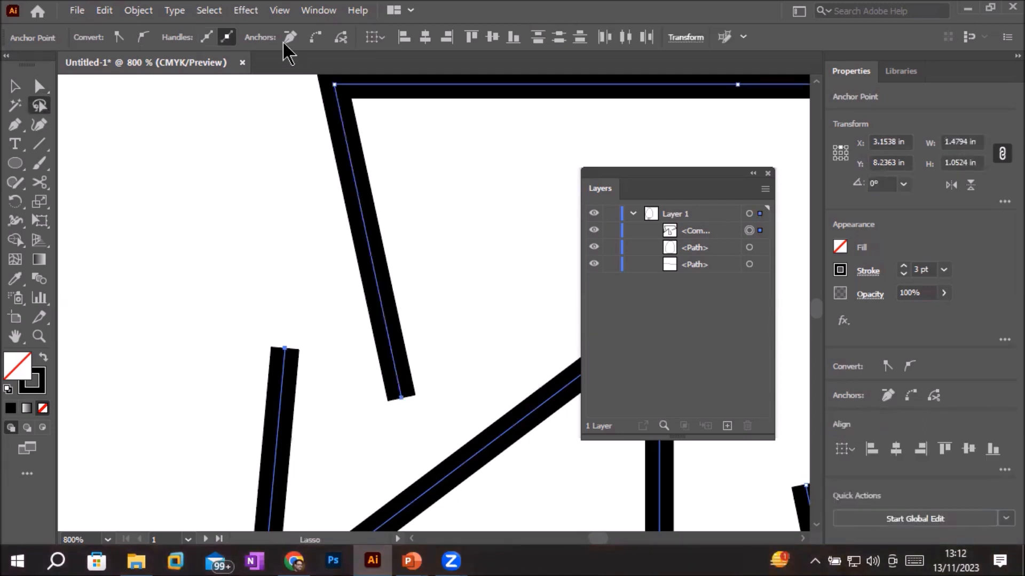
pyautogui.click(138, 12)
pyautogui.moveTo(376, 323)
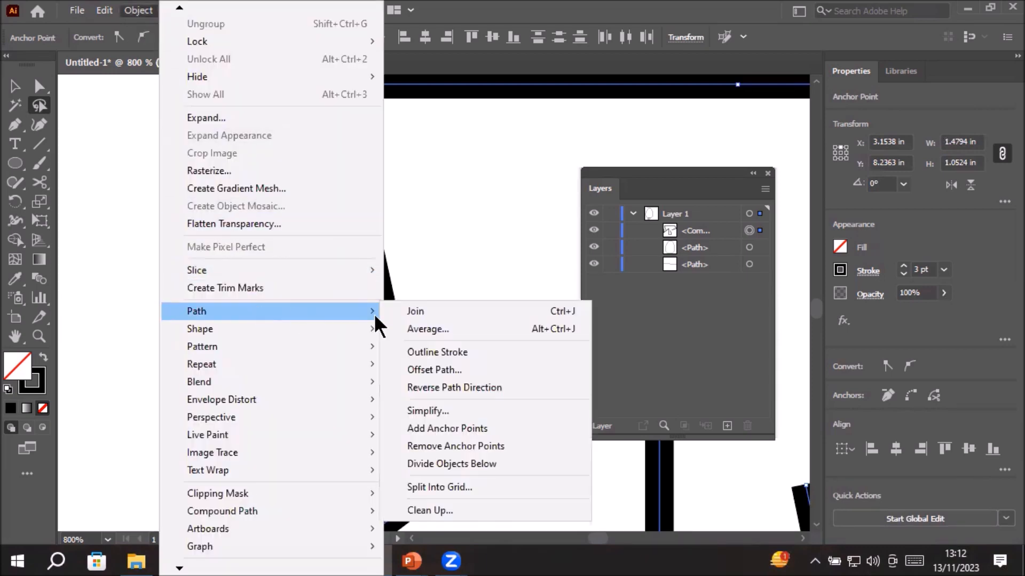
pyautogui.click(433, 325)
pyautogui.click(427, 205)
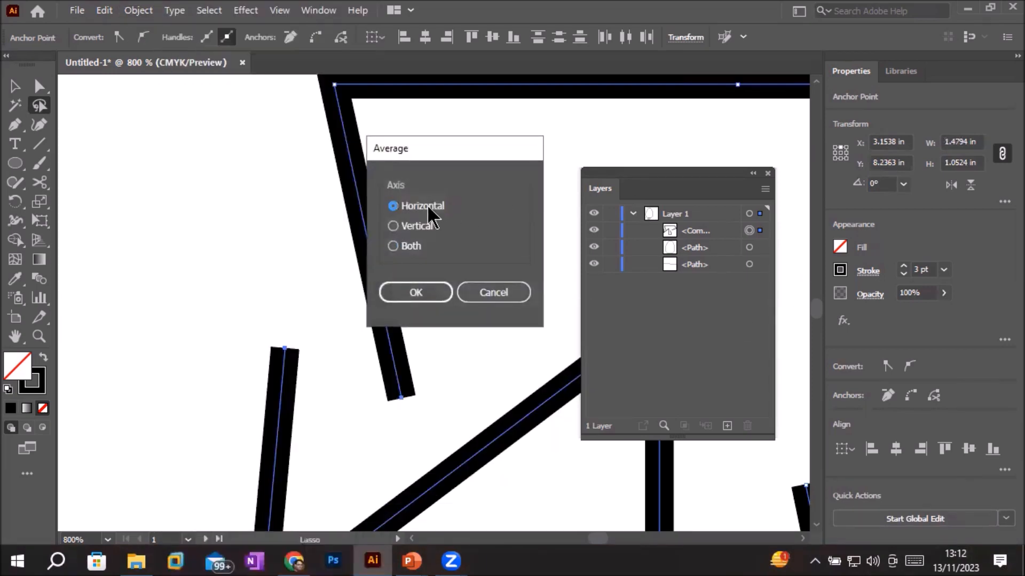
pyautogui.moveTo(447, 145); pyautogui.dragTo(520, 125)
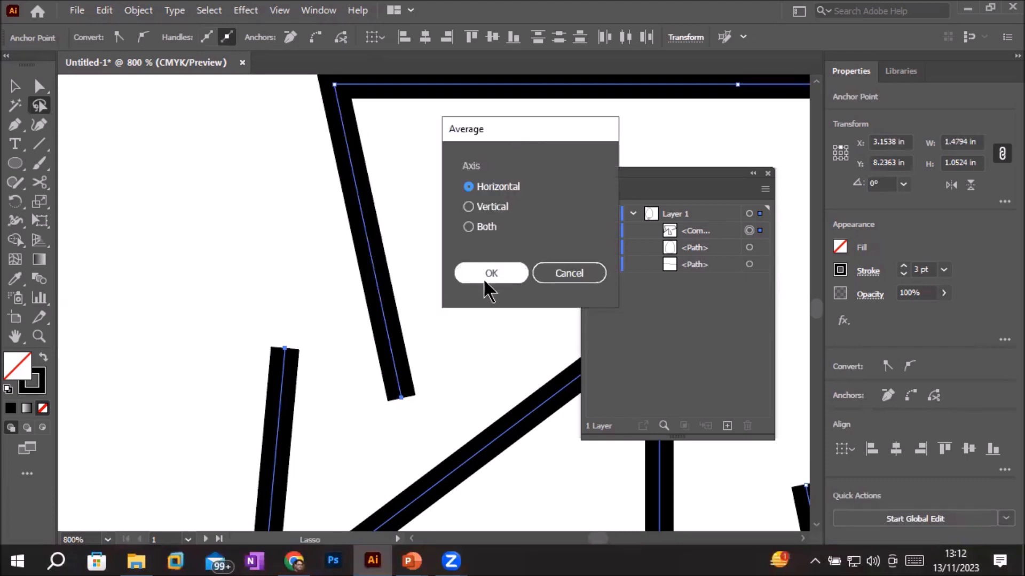
pyautogui.click(487, 271)
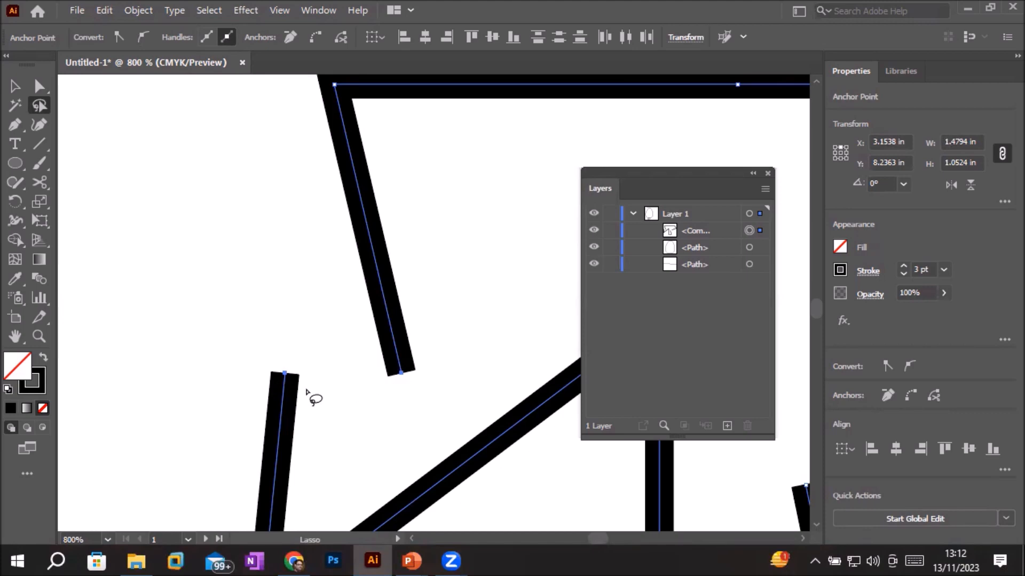
# Average the two selected left end anchors along the Vertical axis.
pyautogui.click(143, 16)
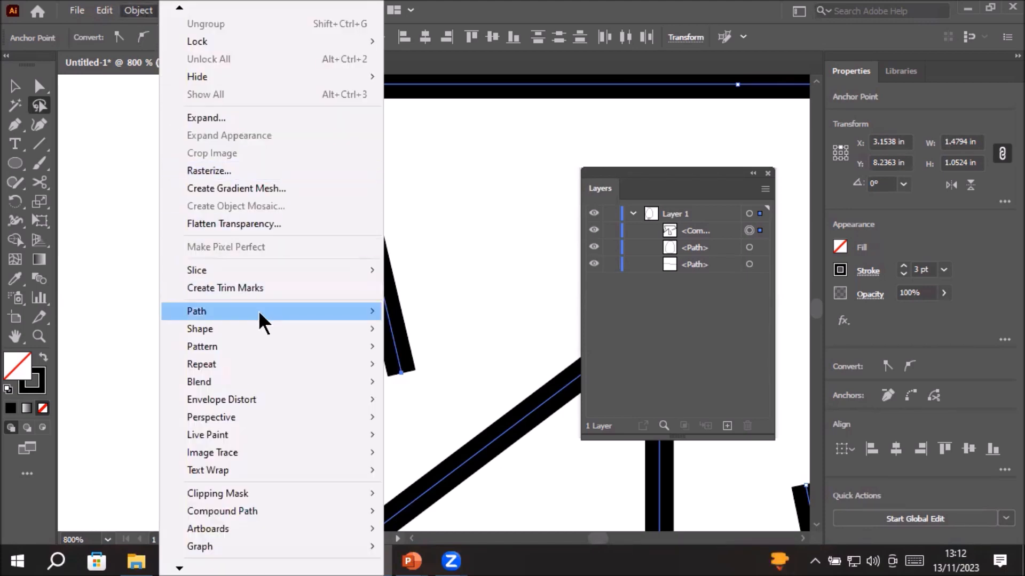
pyautogui.moveTo(259, 314)
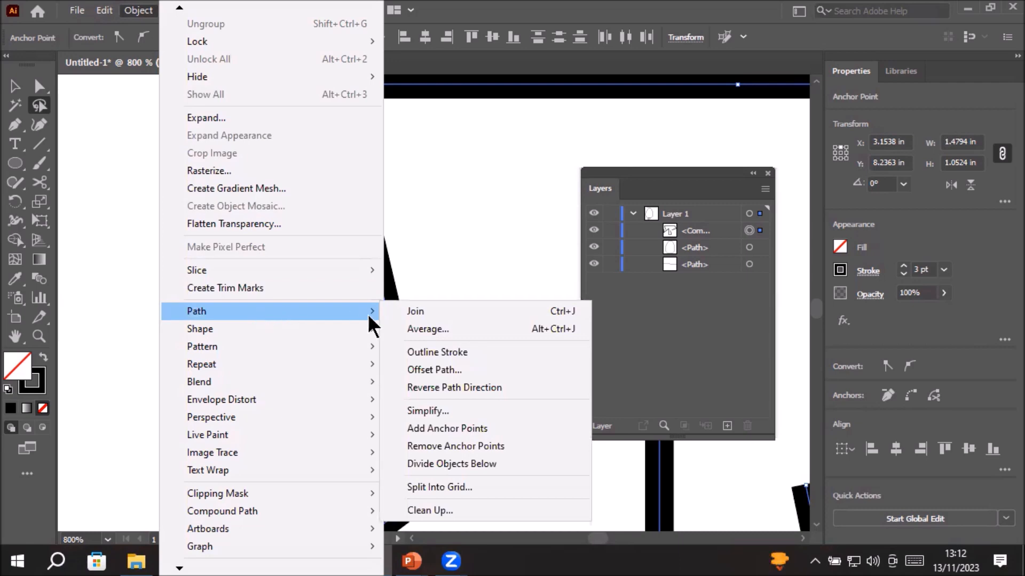
pyautogui.click(418, 329)
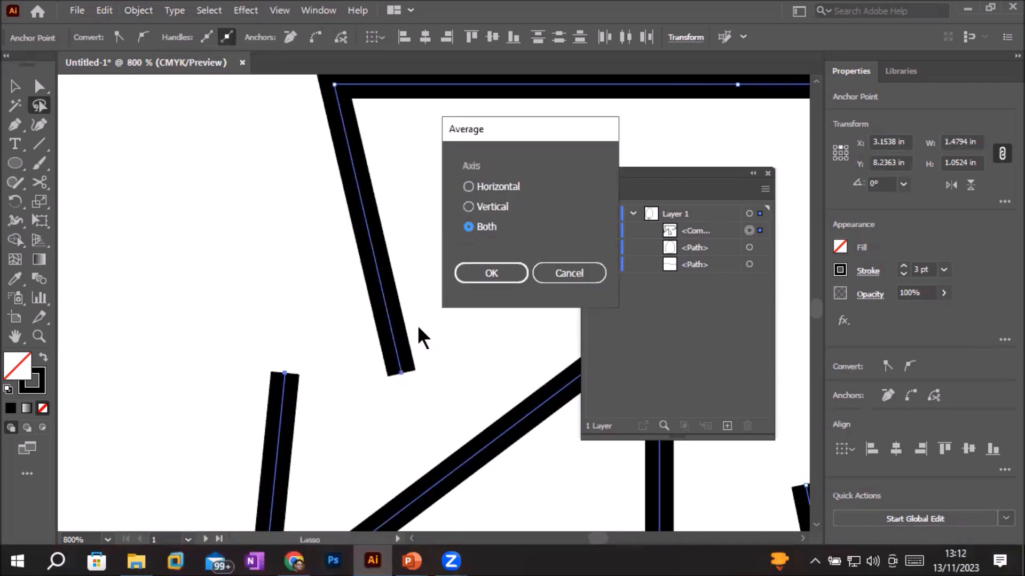
pyautogui.click(496, 208)
pyautogui.click(494, 273)
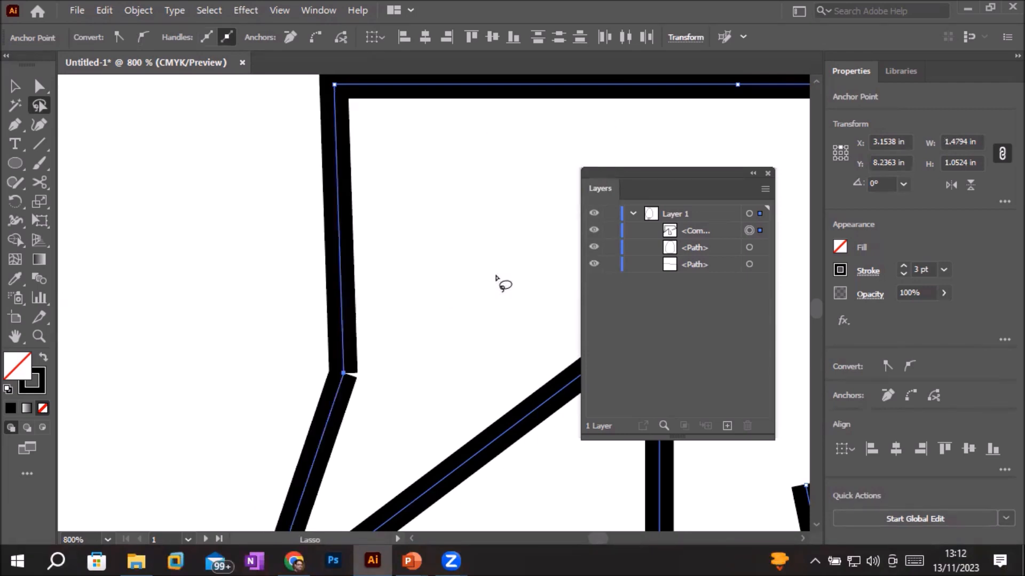
# Join the two coincident left end anchors of the crossbar and stem into one anchor point.
pyautogui.scroll(4, 350, 394)
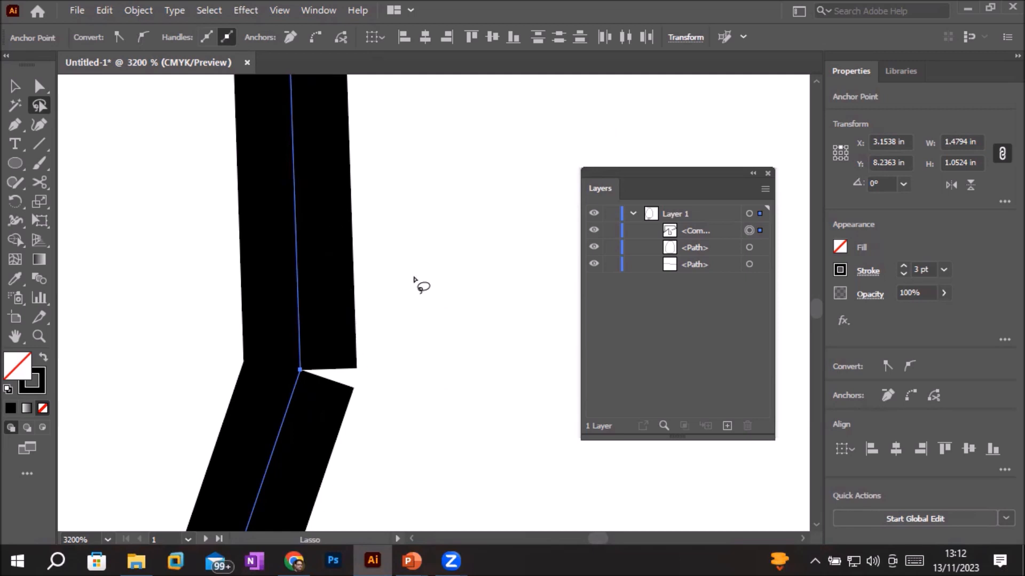
pyautogui.moveTo(400, 303)
pyautogui.mouseDown()
pyautogui.moveTo(246, 312)
pyautogui.moveTo(192, 433)
pyautogui.moveTo(325, 461)
pyautogui.moveTo(419, 345)
pyautogui.moveTo(404, 320)
pyautogui.mouseUp()
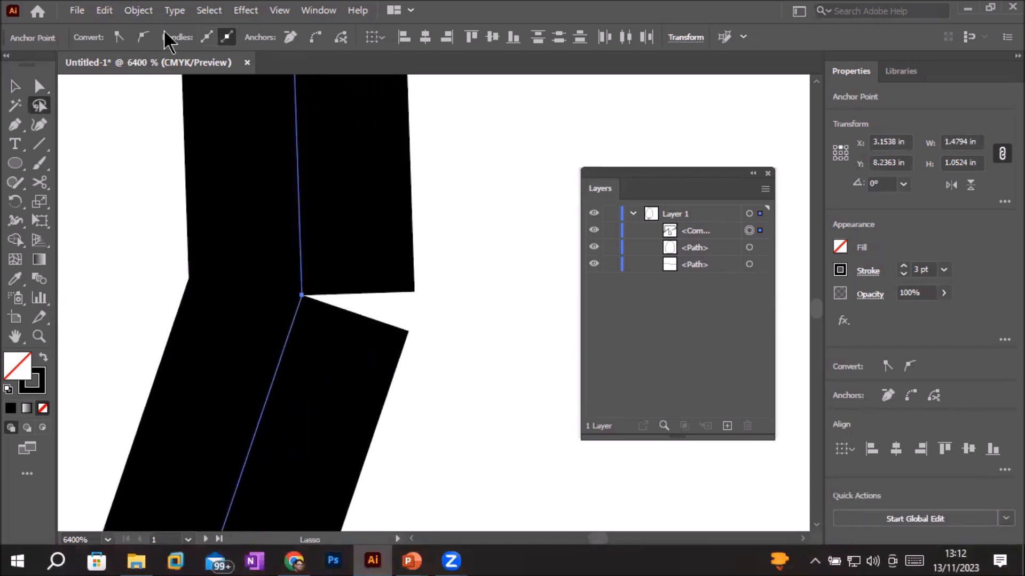
pyautogui.click(138, 11)
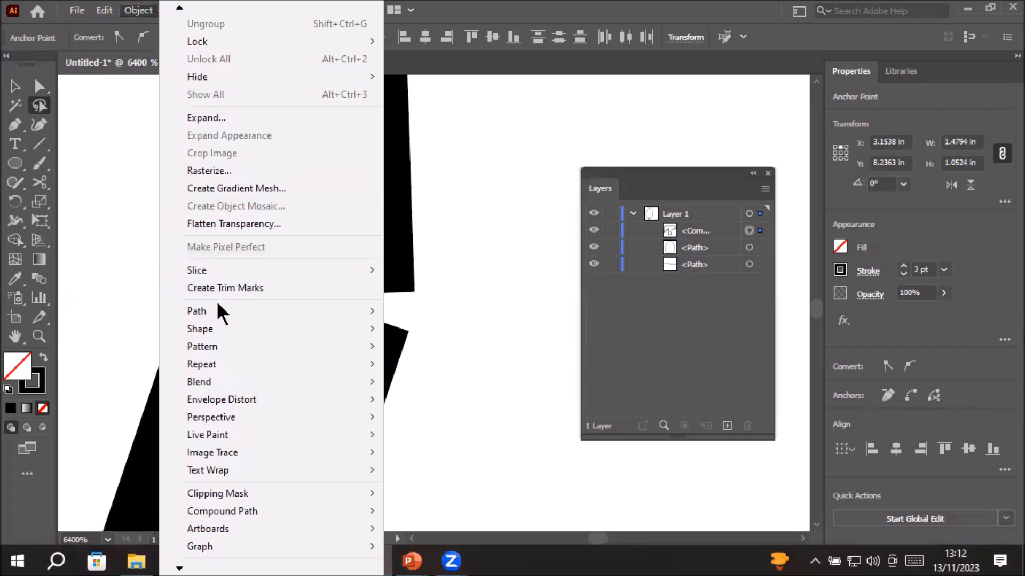
pyautogui.moveTo(217, 311)
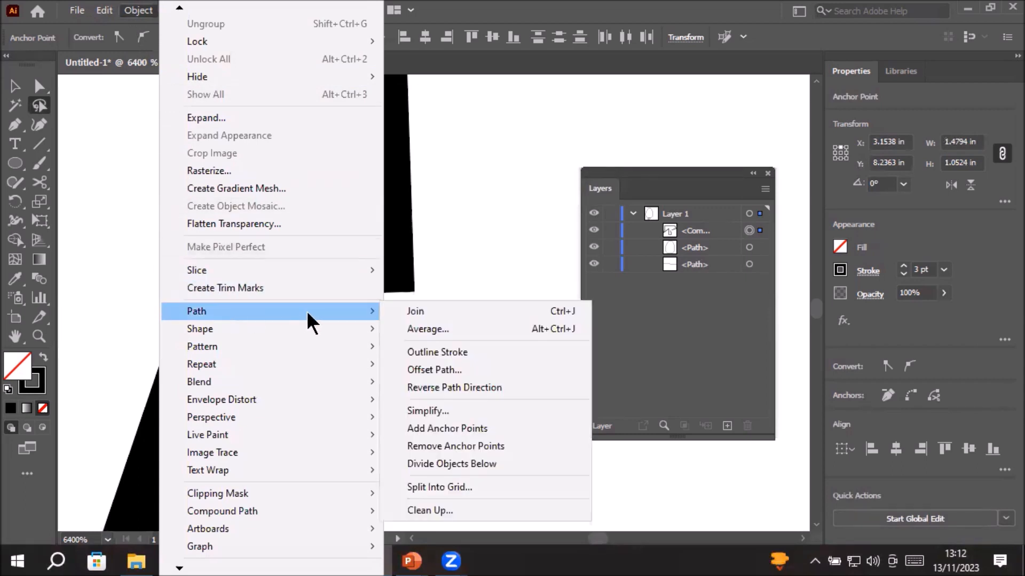
pyautogui.click(461, 310)
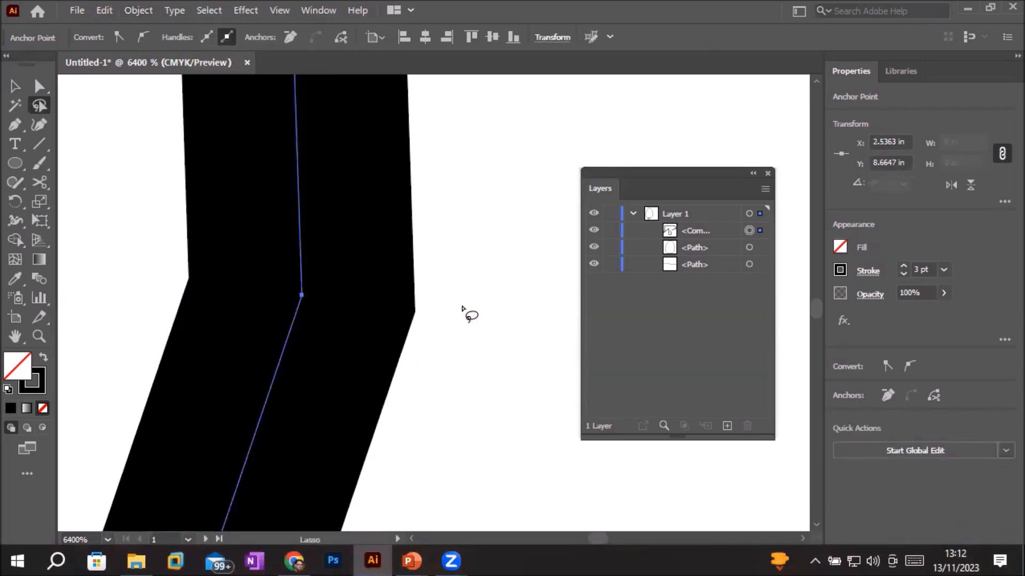
# Select the two open end anchors on the T's right side with the Lasso tool, and average and join them in one operation.
pyautogui.scroll(-10, 461, 308)
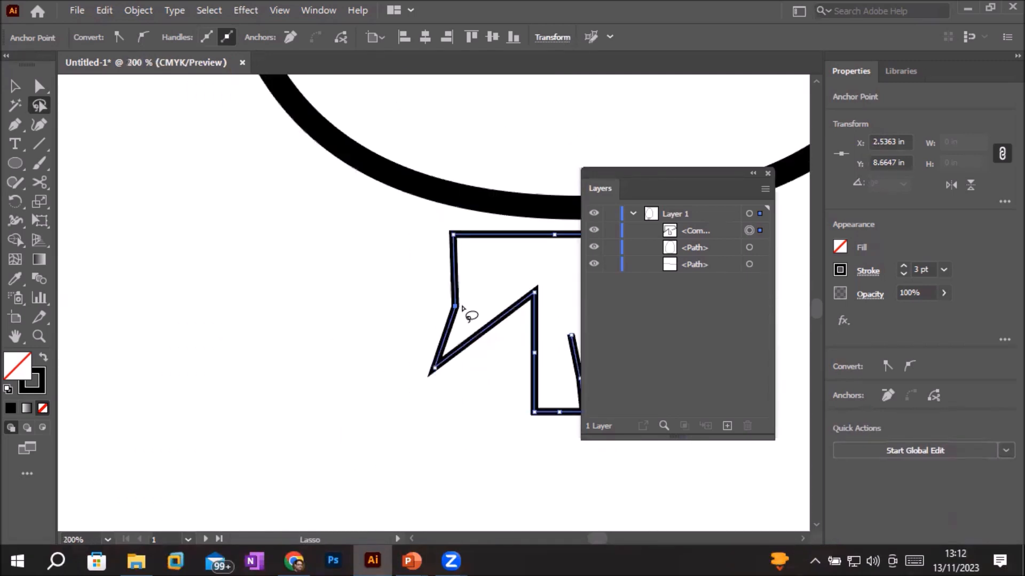
pyautogui.moveTo(533, 297); pyautogui.dragTo(218, 317)
pyautogui.scroll(4, 268, 334)
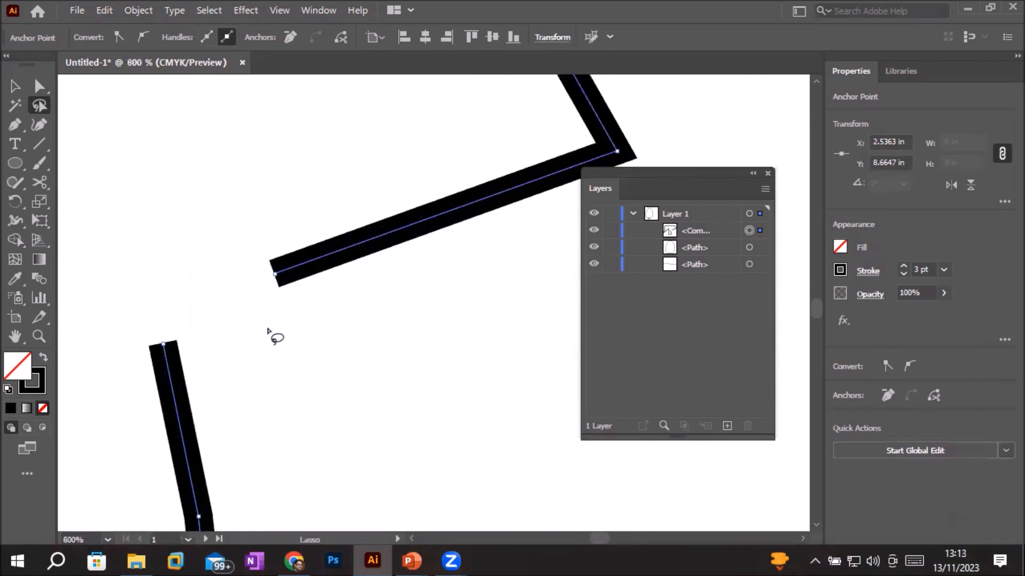
pyautogui.moveTo(272, 236)
pyautogui.mouseDown()
pyautogui.moveTo(147, 292)
pyautogui.moveTo(156, 404)
pyautogui.moveTo(310, 365)
pyautogui.moveTo(301, 243)
pyautogui.moveTo(277, 249)
pyautogui.mouseUp()
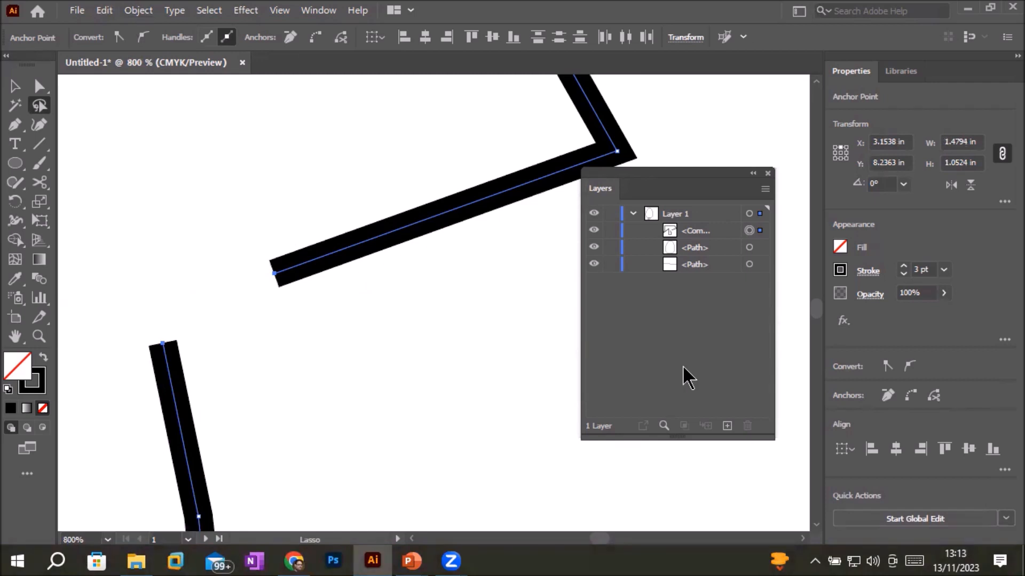
pyautogui.hotkey('ctrl', 'alt', 'shift', 'j')
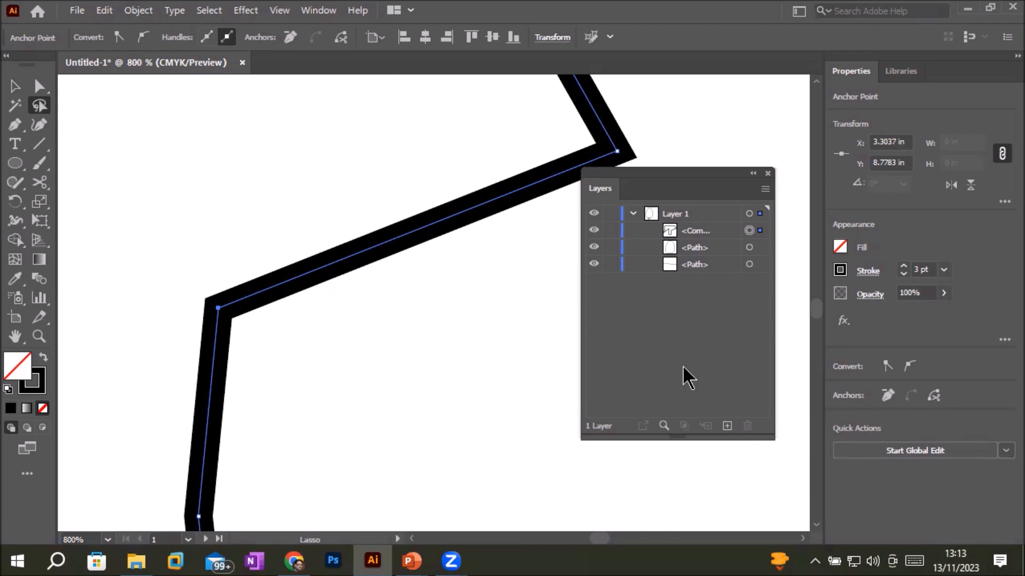
pyautogui.click(135, 10)
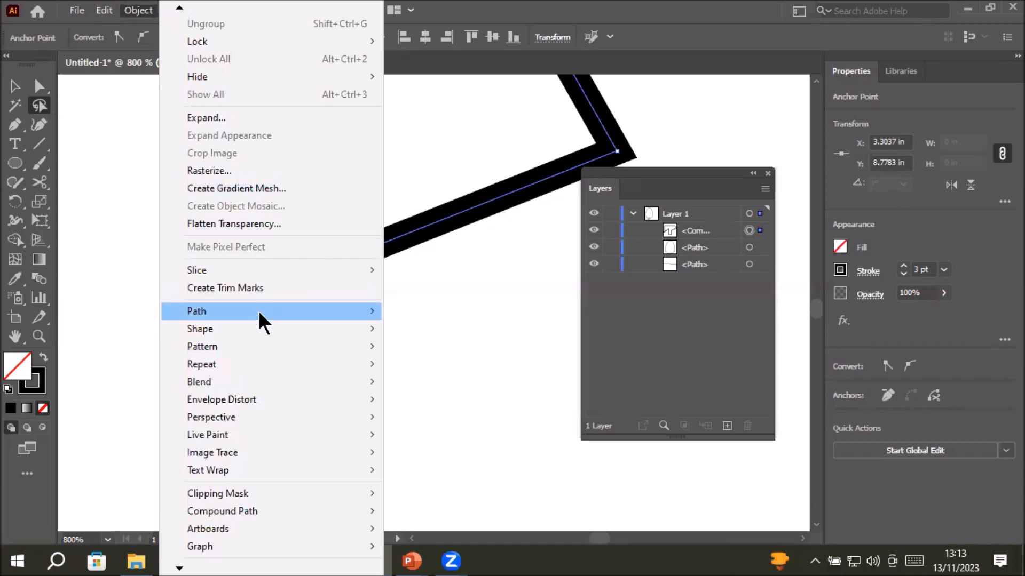
pyautogui.moveTo(258, 311)
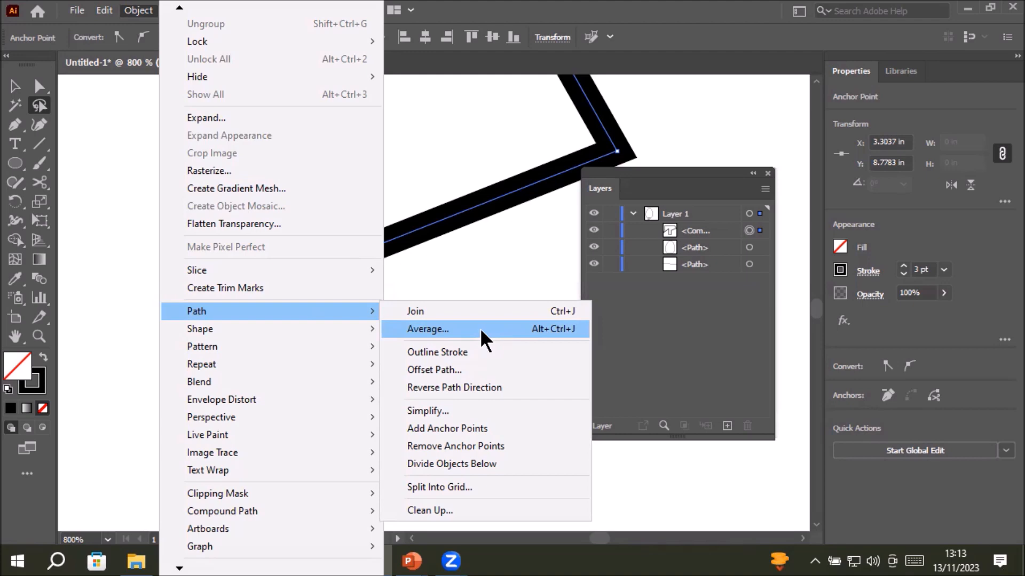
pyautogui.press('Escape')
pyautogui.press('Escape')
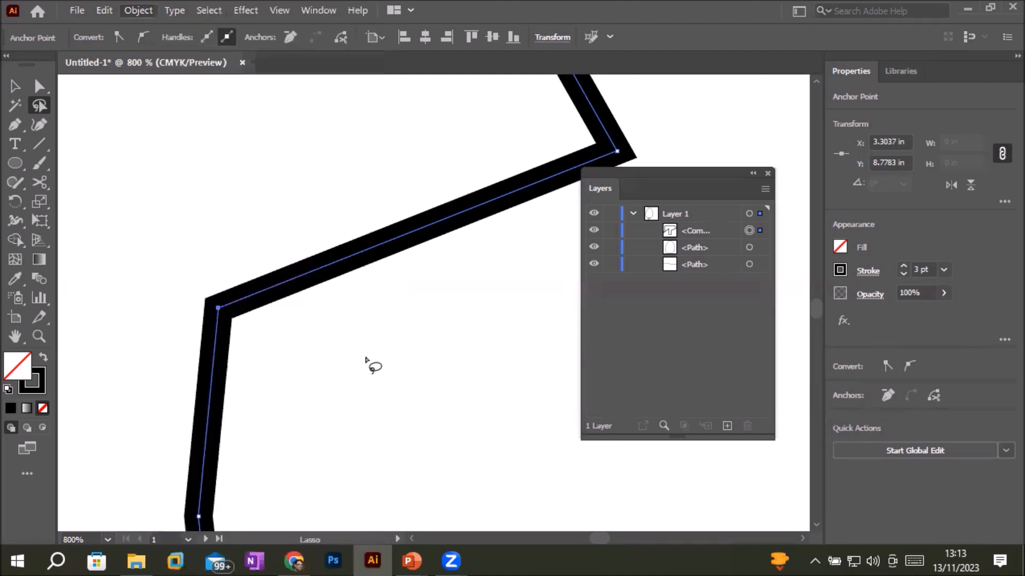
pyautogui.scroll(3, 214, 320)
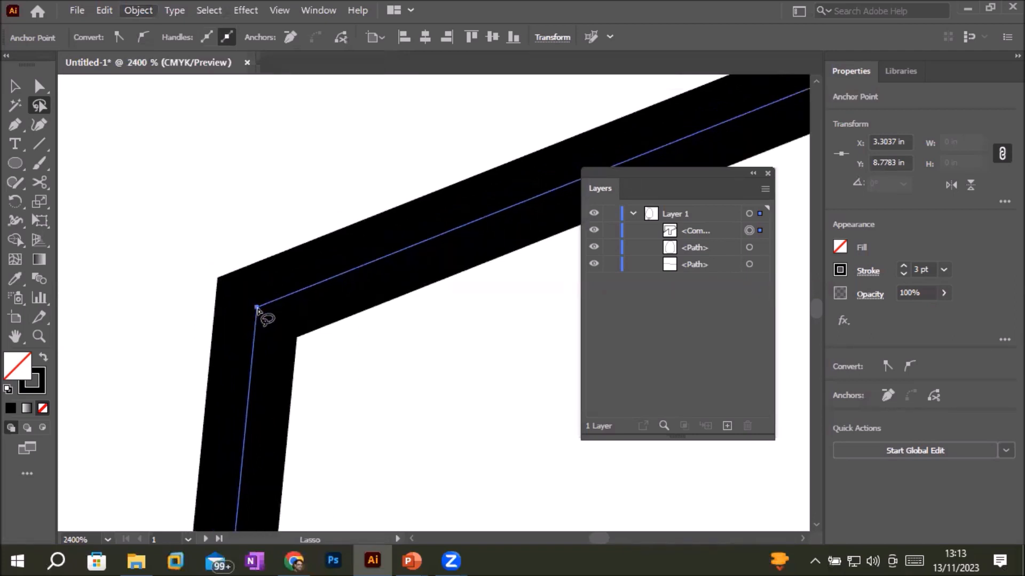
pyautogui.scroll(-2, 258, 310)
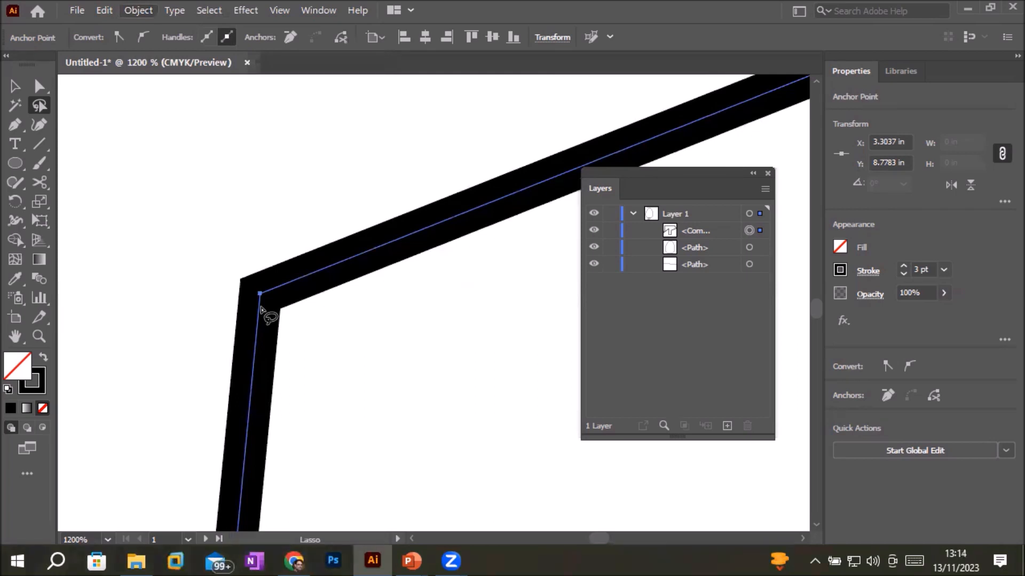
# Select all artwork on the artboard, including the T, the egg shape and the line, and delete it.
pyautogui.scroll(-6, 260, 309)
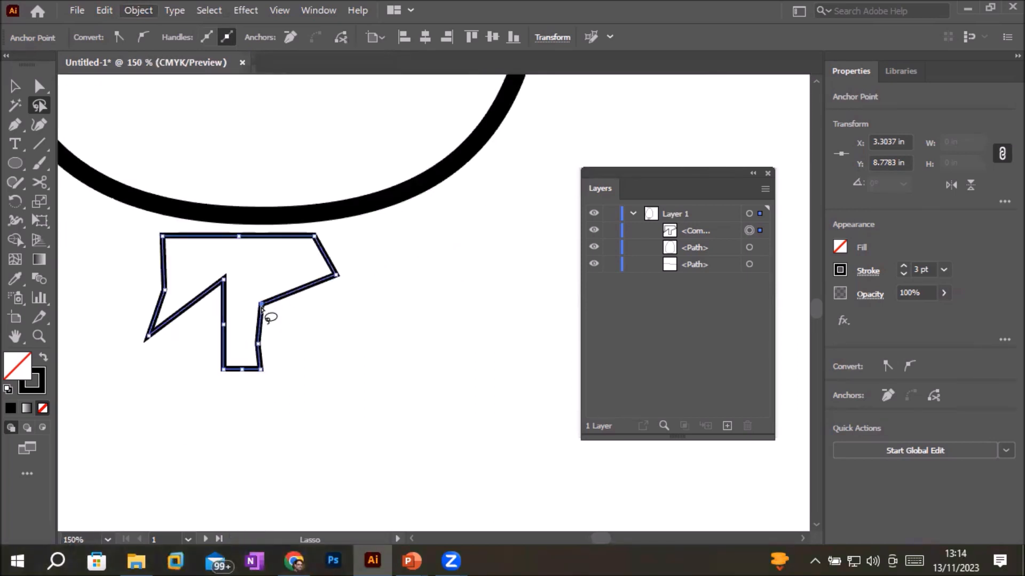
pyautogui.scroll(-2, 204, 268)
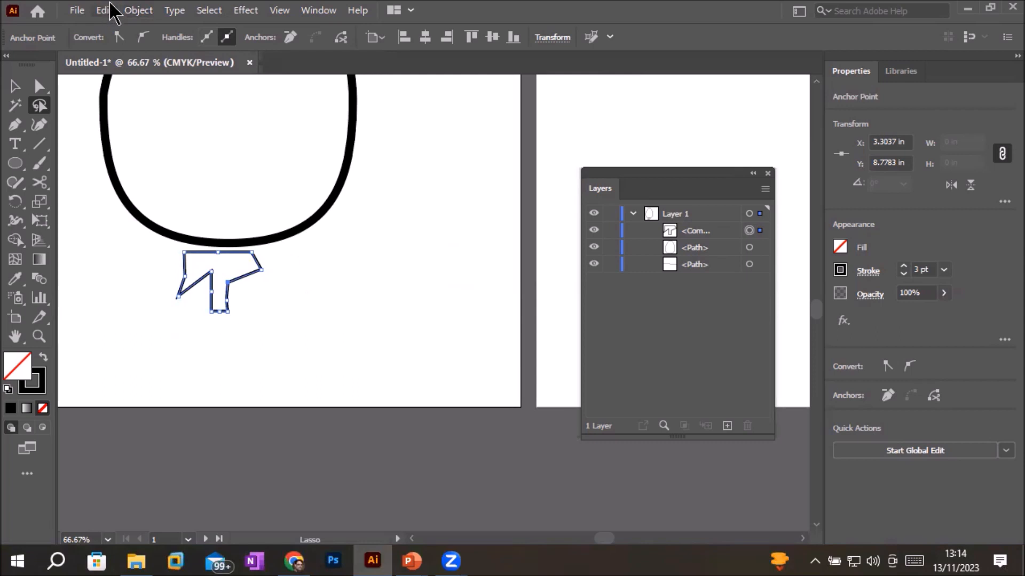
pyautogui.click(137, 12)
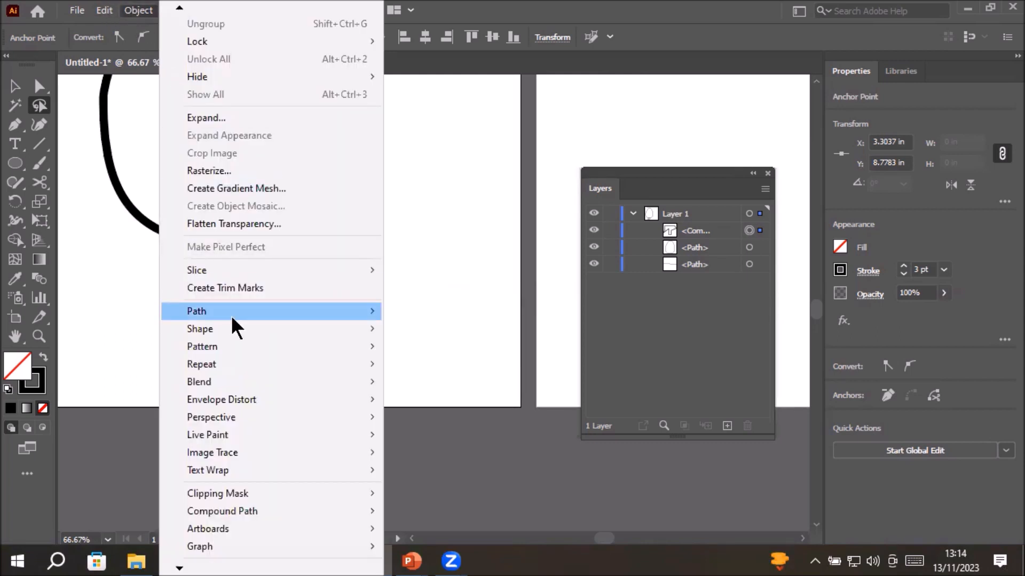
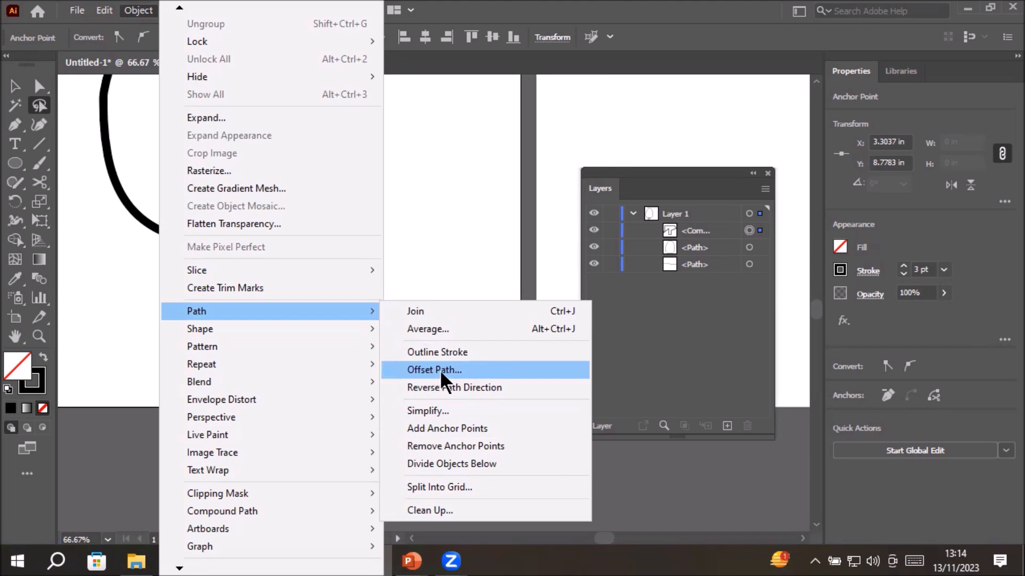
pyautogui.click(474, 210)
pyautogui.scroll(-3, 474, 210)
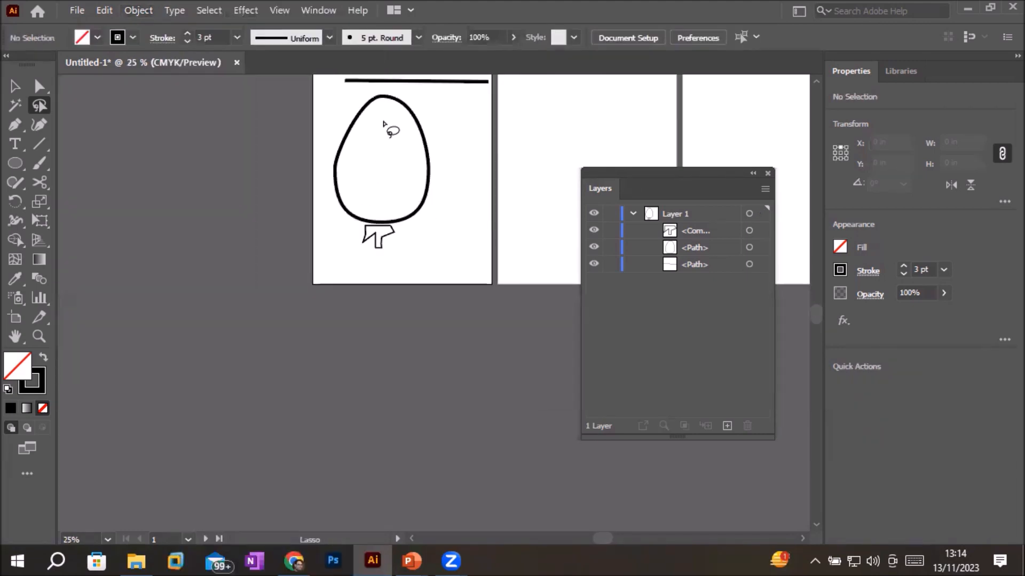
pyautogui.press('ctrl')
pyautogui.hotkey('ctrl', 'a')
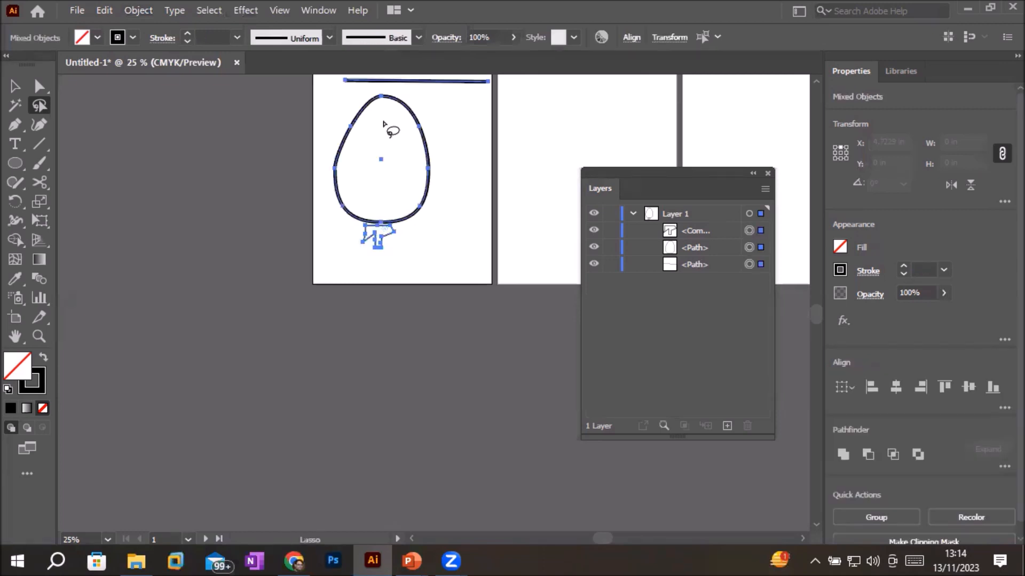
pyautogui.press('Delete')
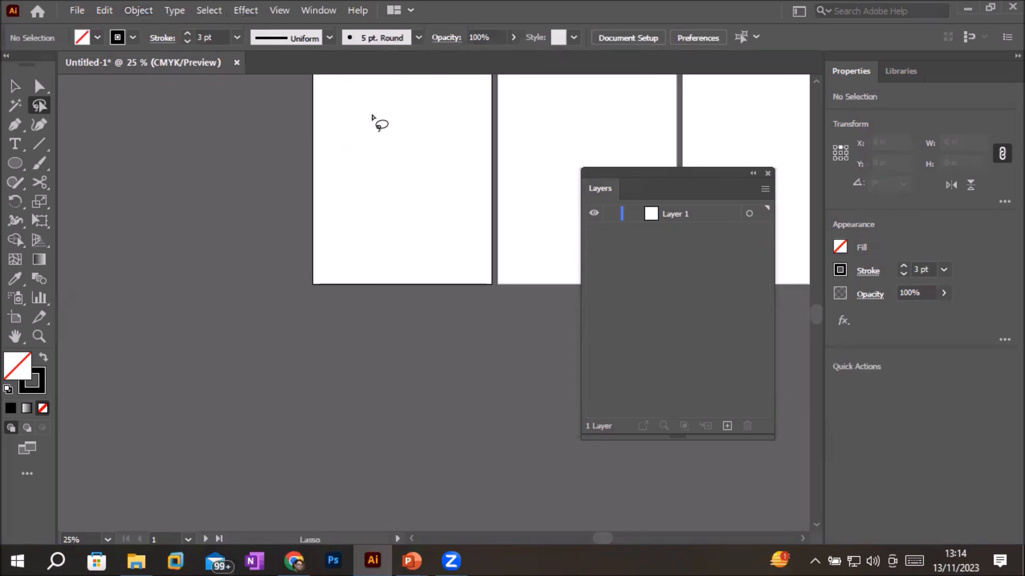
# Draw an upright ellipse about 3.89 in wide and 6.45 in high on the first artboard.
pyautogui.press('ctrl')
pyautogui.hotkey('ctrl', '0')
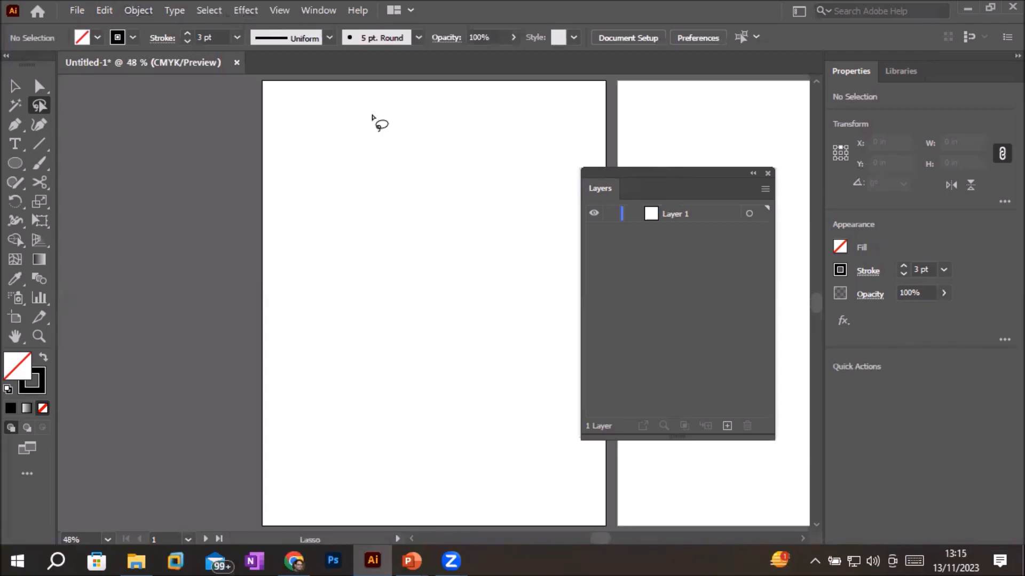
pyautogui.click(14, 162)
pyautogui.moveTo(361, 162); pyautogui.dragTo(519, 424)
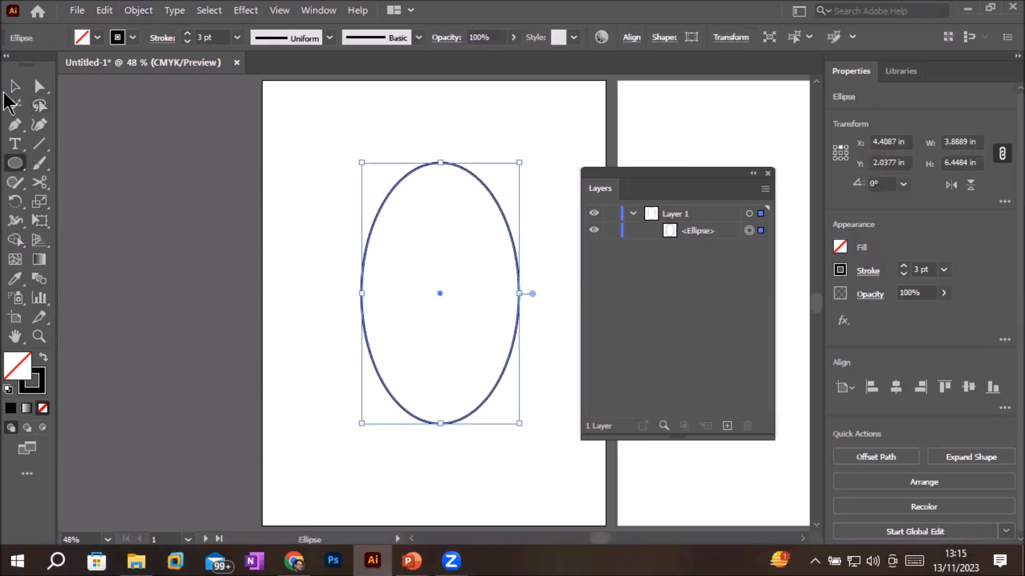
# Move the ellipse's two side anchor points down together to turn it into an egg shape.
pyautogui.click(39, 86)
pyautogui.moveTo(328, 264); pyautogui.dragTo(544, 344)
pyautogui.moveTo(522, 298); pyautogui.dragTo(516, 346)
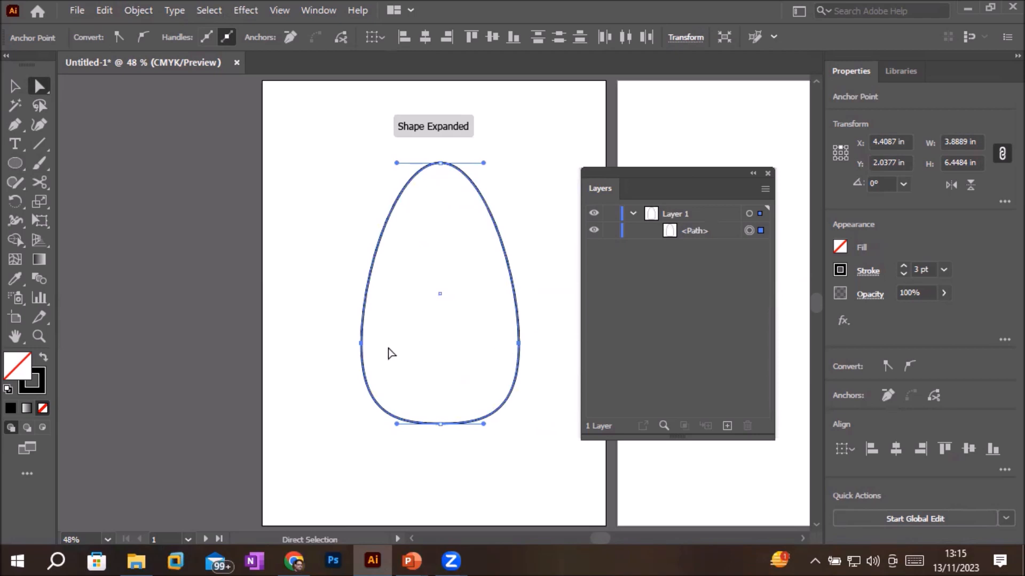
# Start Offset Path on the egg shape and place its dialog clear of the artwork.
pyautogui.click(15, 86)
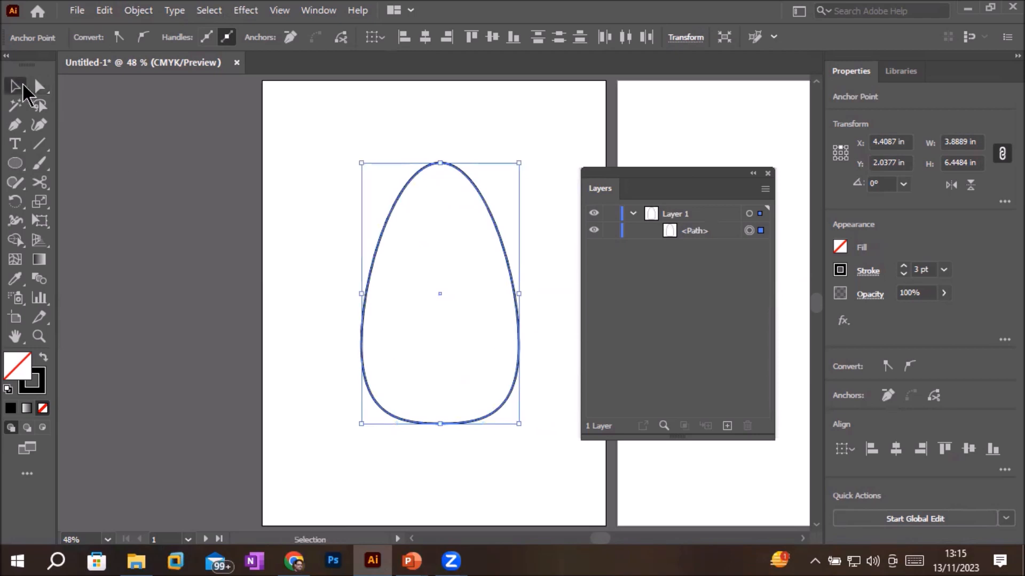
pyautogui.click(138, 13)
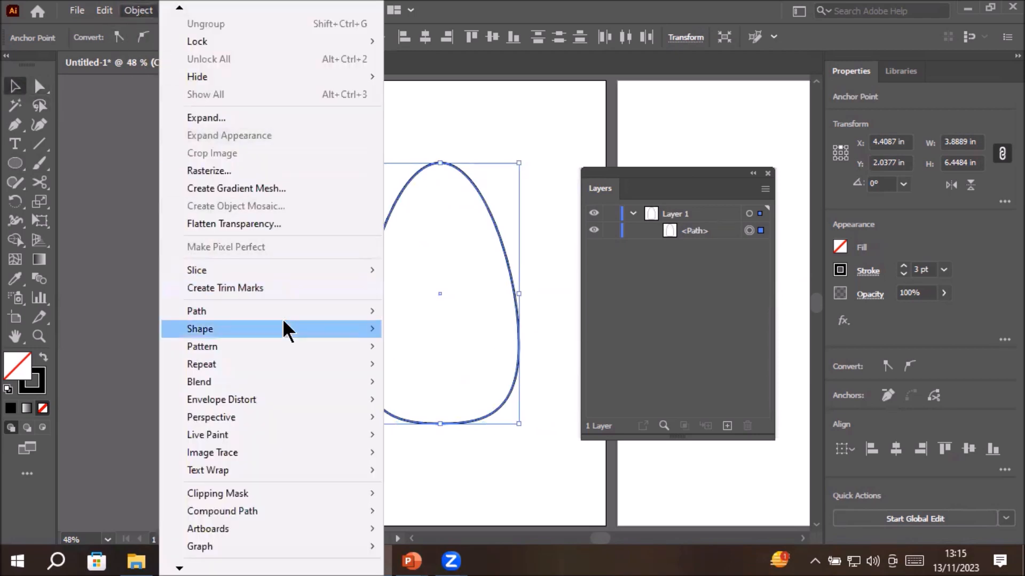
pyautogui.moveTo(290, 314)
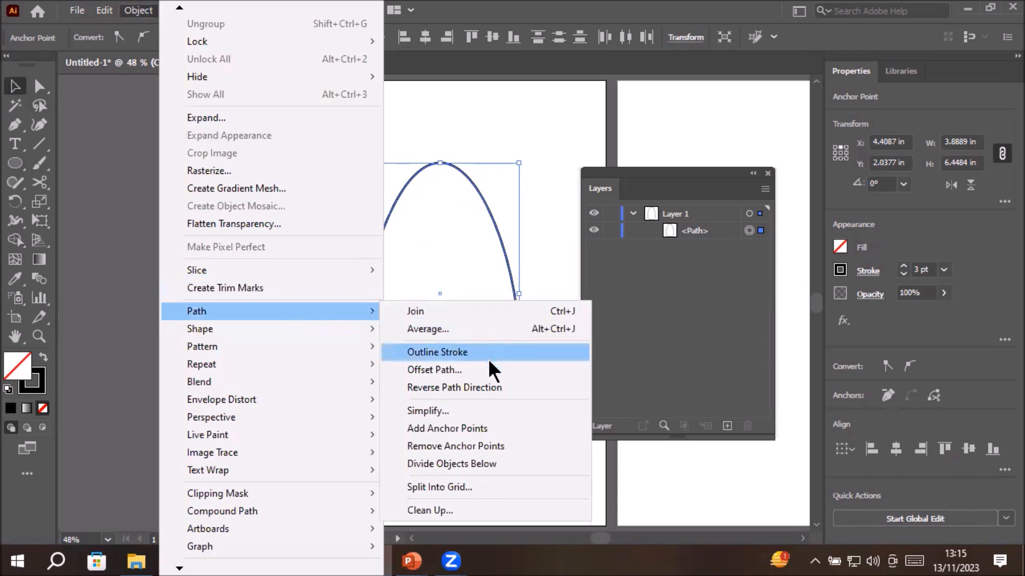
pyautogui.click(490, 368)
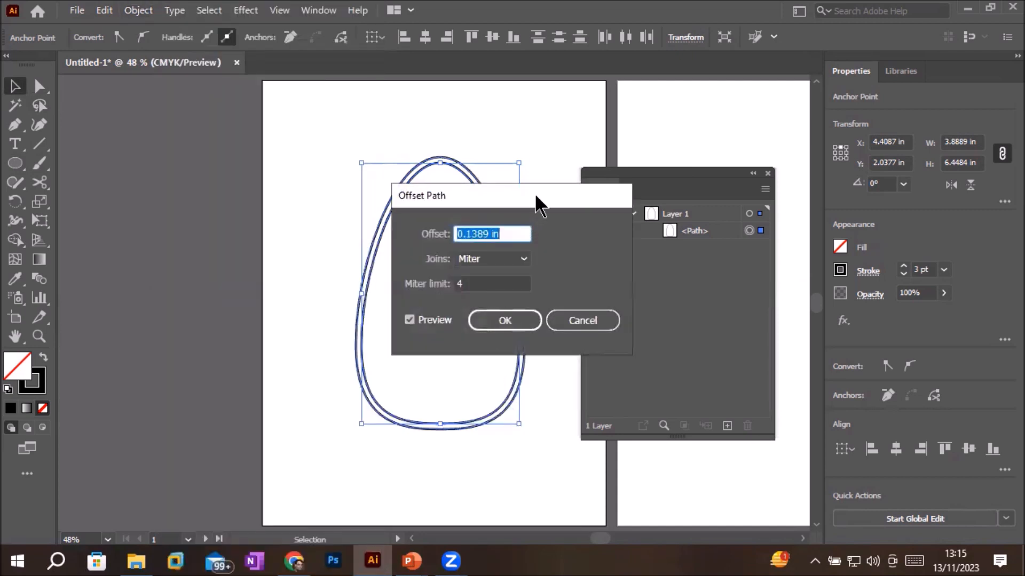
pyautogui.moveTo(534, 193); pyautogui.dragTo(696, 99)
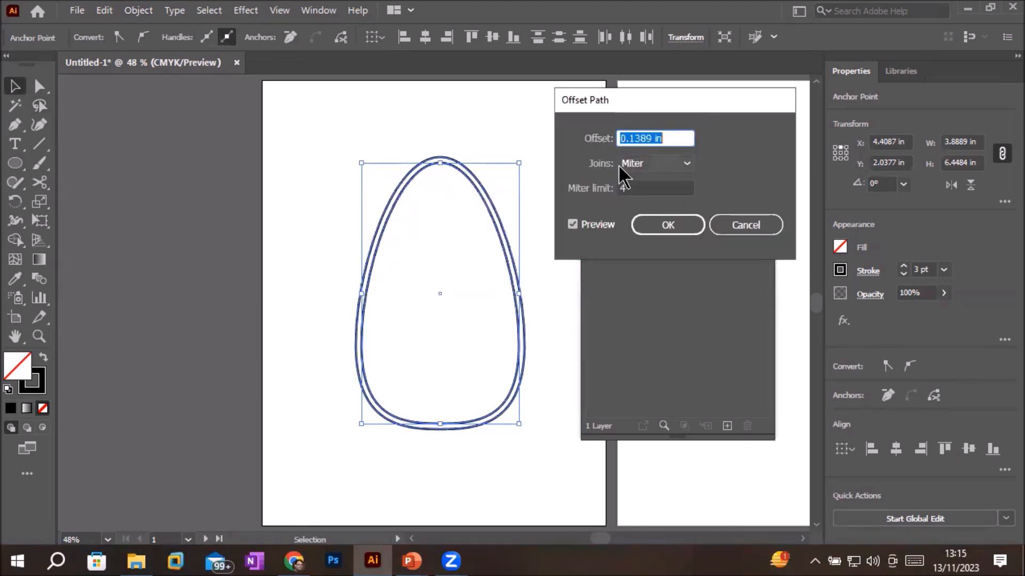
# Preview an outward offset of the egg path by setting the offset to 1 in.
pyautogui.click(668, 136)
pyautogui.press('Down')
pyautogui.press('Down')
pyautogui.press('Down')
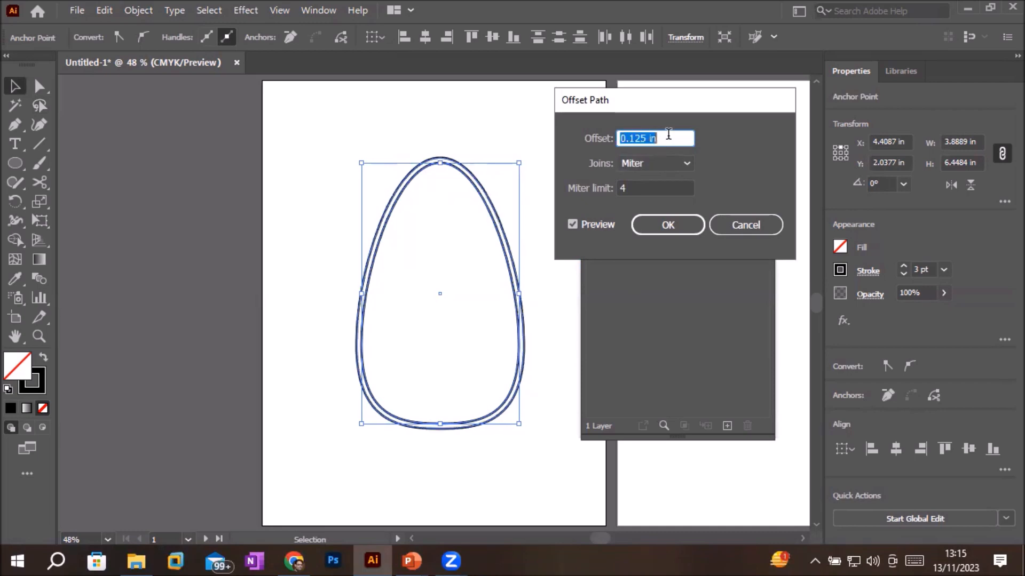
pyautogui.press('Up')
pyautogui.press('Up')
pyautogui.press('Up')
pyautogui.press('Up')
pyautogui.press('Up')
pyautogui.press('Up')
pyautogui.press('Up')
pyautogui.press('Up')
pyautogui.press('Up')
pyautogui.press('Up')
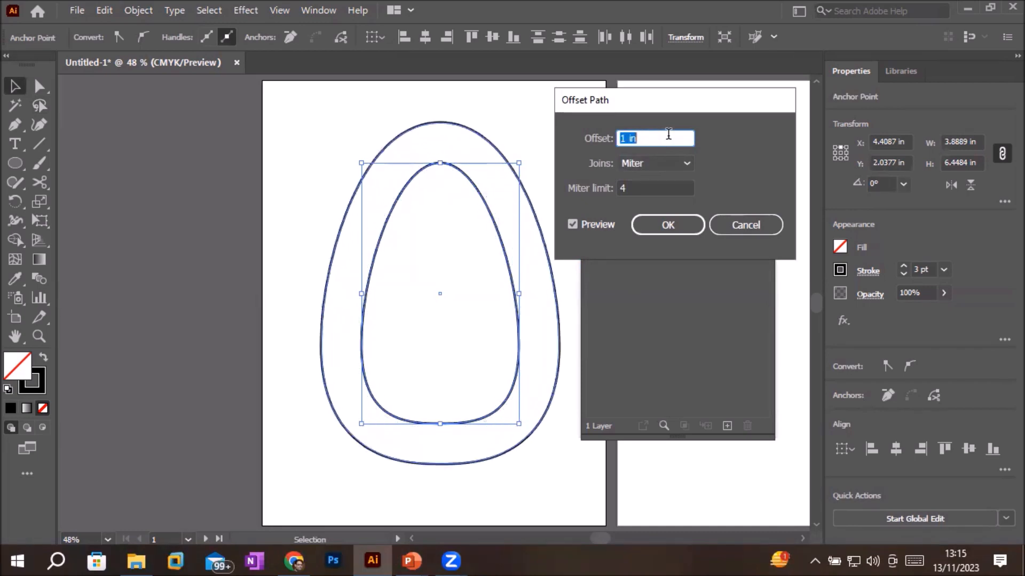
# Lower the offset gradually to -1.5 in to preview the copy inside the egg.
pyautogui.press('Down')
pyautogui.press('Down')
pyautogui.press('Down')
pyautogui.press('Down')
pyautogui.press('Down')
pyautogui.press('Down')
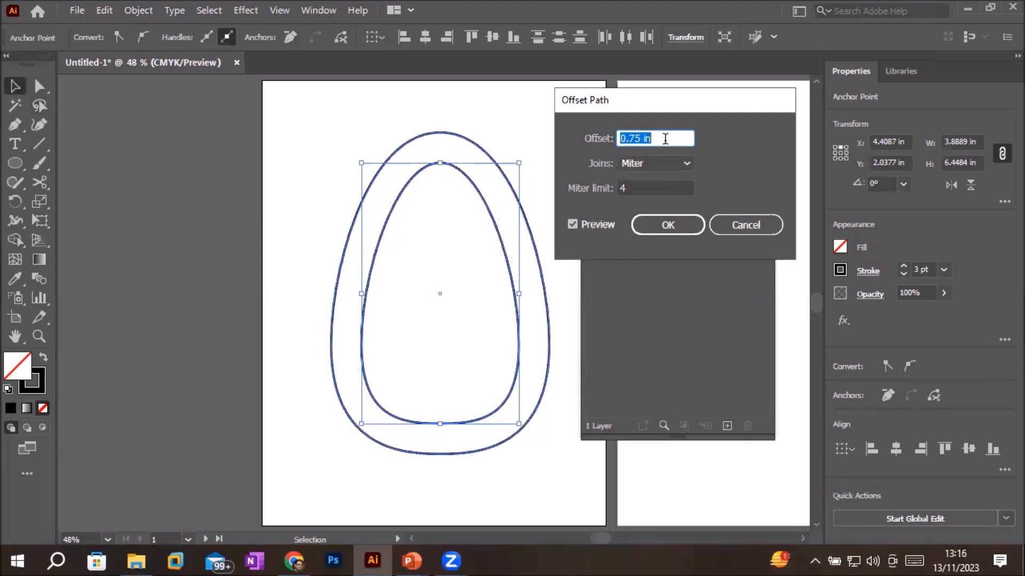
pyautogui.press('Down')
pyautogui.press('Down')
pyautogui.press('Down')
pyautogui.press('Down')
pyautogui.press('Down')
pyautogui.press('Down')
pyautogui.press('Down')
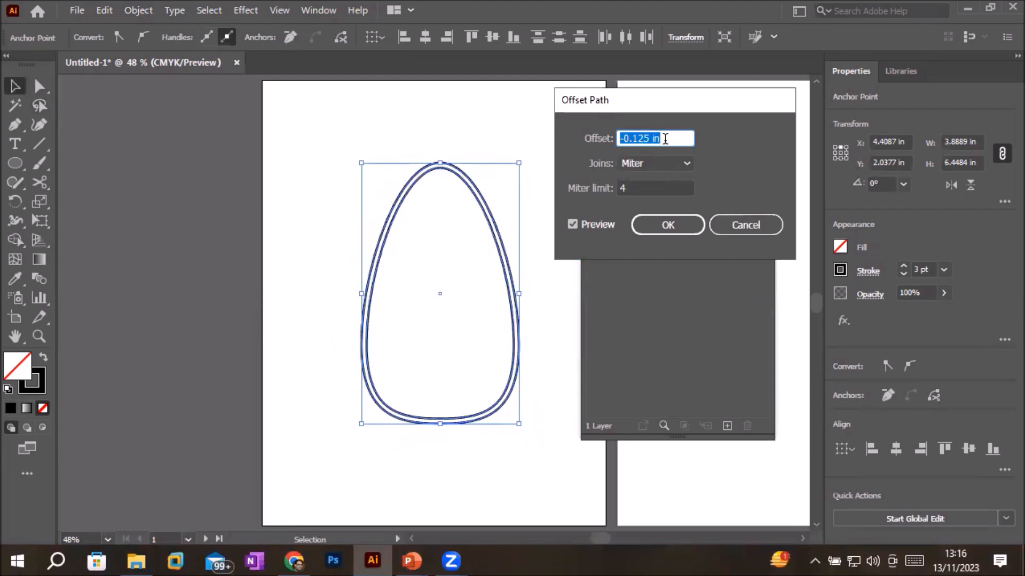
pyautogui.press('Down')
pyautogui.press('Down')
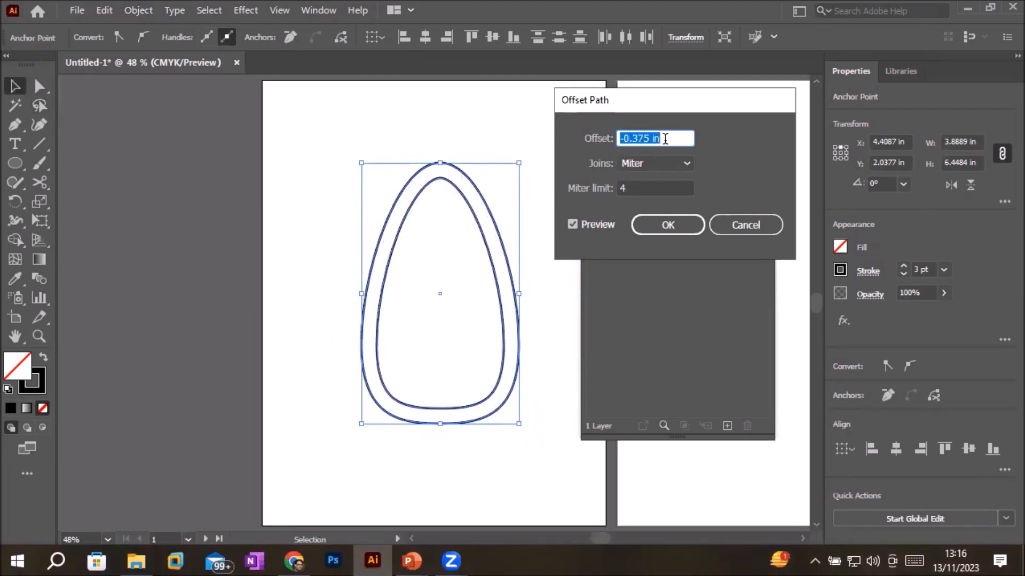
pyautogui.press('Down')
pyautogui.press('Down')
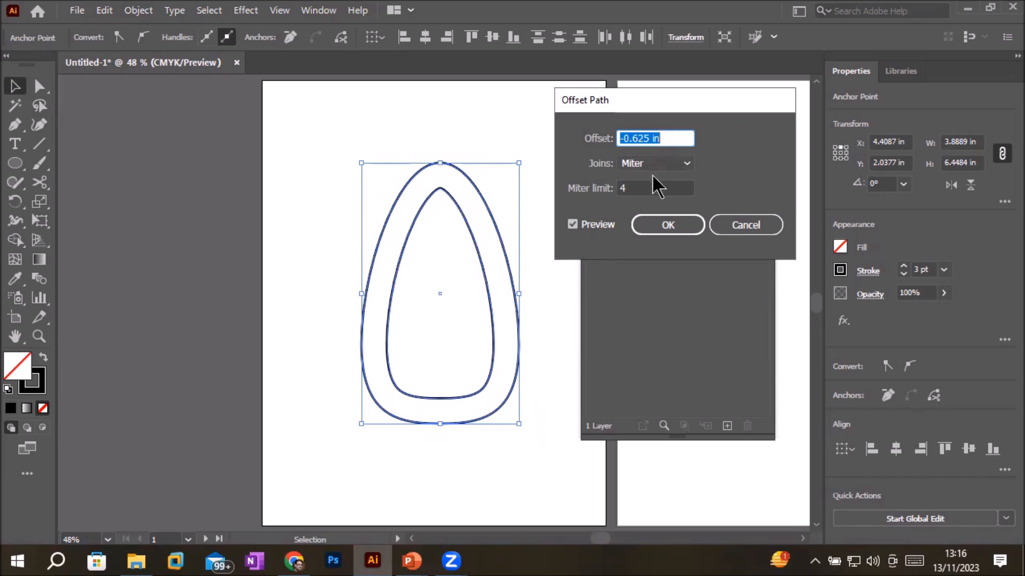
pyautogui.click(663, 138)
pyautogui.press('Down')
pyautogui.press('Down')
pyautogui.press('Down')
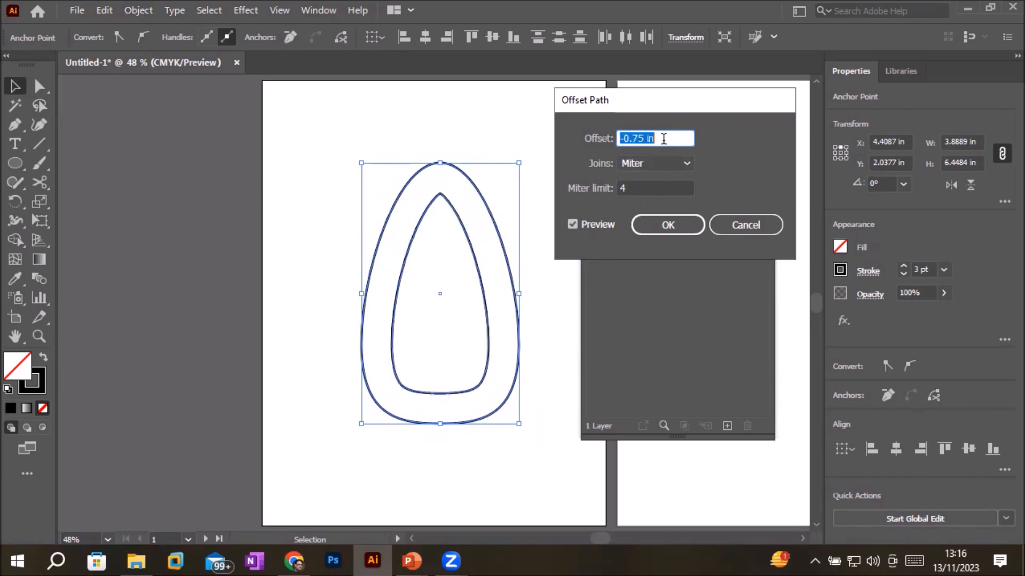
pyautogui.press('Down')
pyautogui.press('Down')
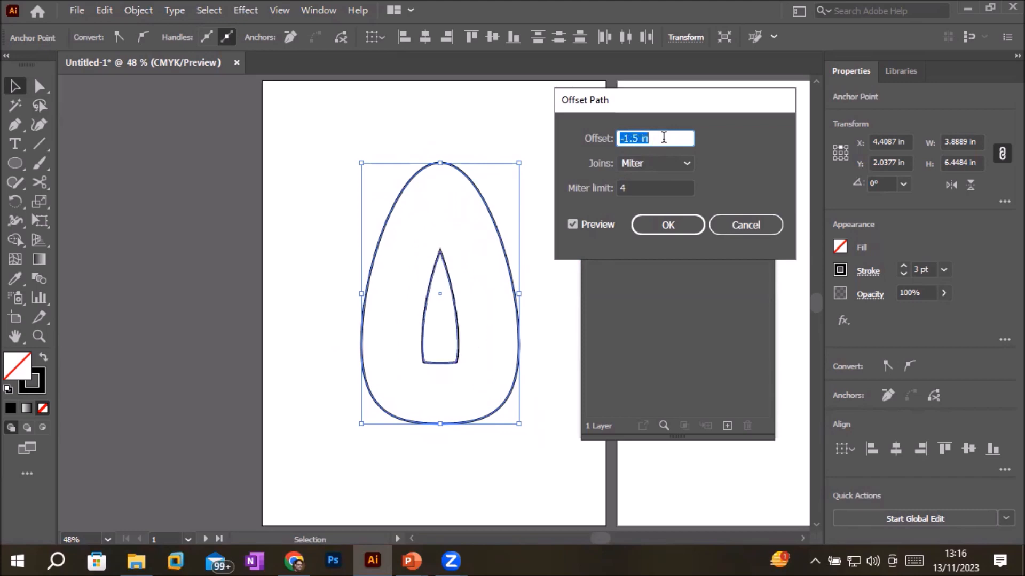
# Set the joins to Round and raise the offset to 1.25 in.
pyautogui.click(684, 165)
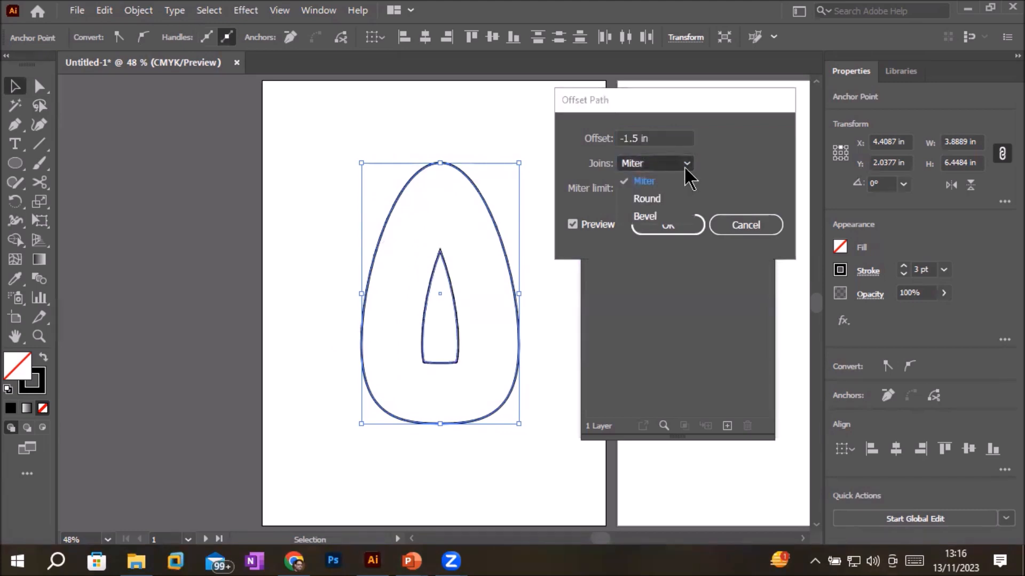
pyautogui.click(663, 203)
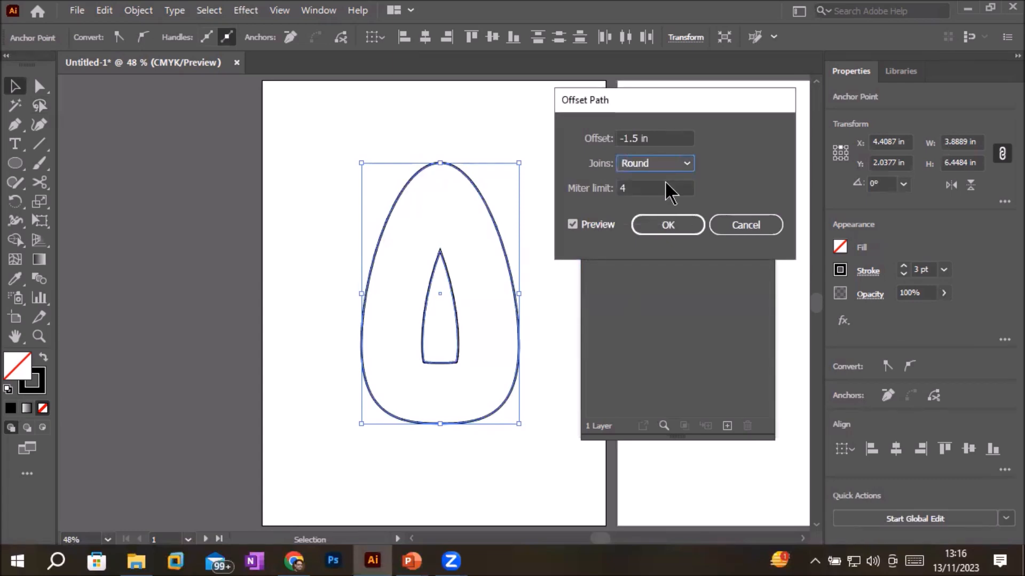
pyautogui.click(675, 138)
pyautogui.press('Up')
pyautogui.press('Up')
pyautogui.press('Up')
pyautogui.press('Up')
pyautogui.press('Up')
pyautogui.press('Up')
pyautogui.press('Up')
pyautogui.press('Up')
pyautogui.press('Up')
pyautogui.press('Up')
pyautogui.press('Up')
pyautogui.press('Up')
pyautogui.press('Up')
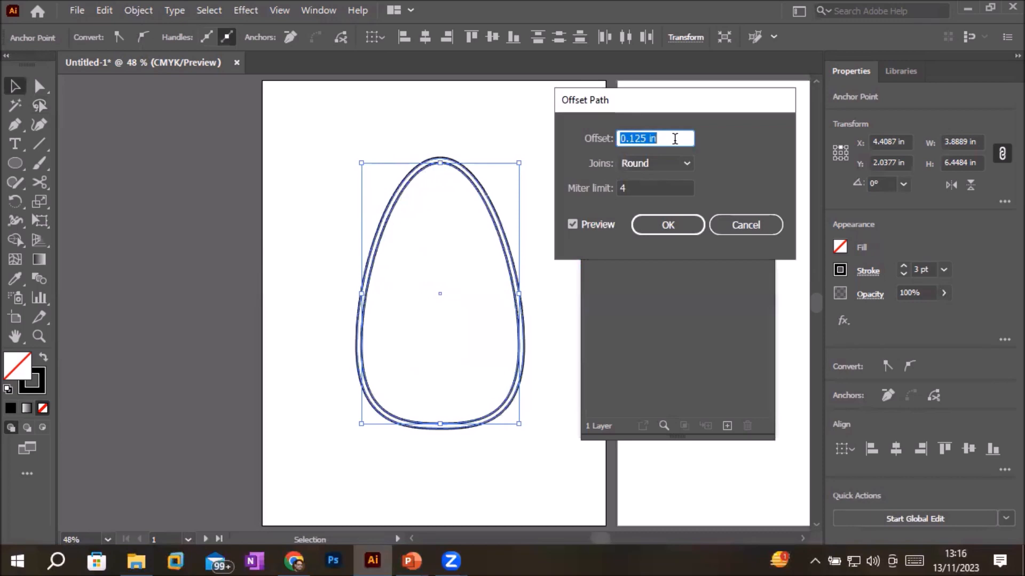
pyautogui.press('Up')
pyautogui.press('Up')
pyautogui.press('Up')
pyautogui.press('Up')
pyautogui.press('Up')
pyautogui.press('Up')
pyautogui.press('Up')
pyautogui.press('Up')
pyautogui.press('Up')
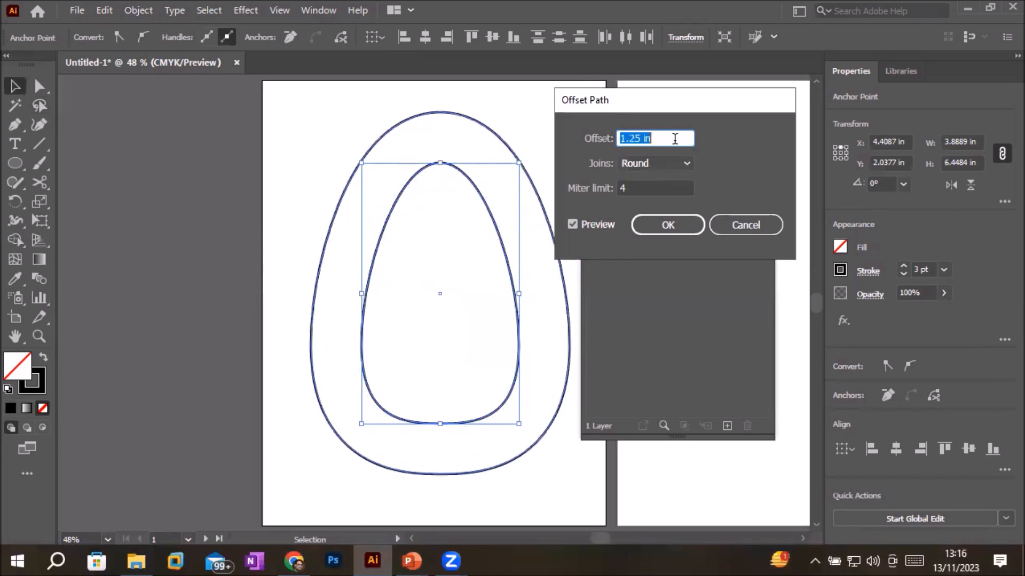
# Try Bevel joins for the offset and return the joins to Miter.
pyautogui.click(687, 165)
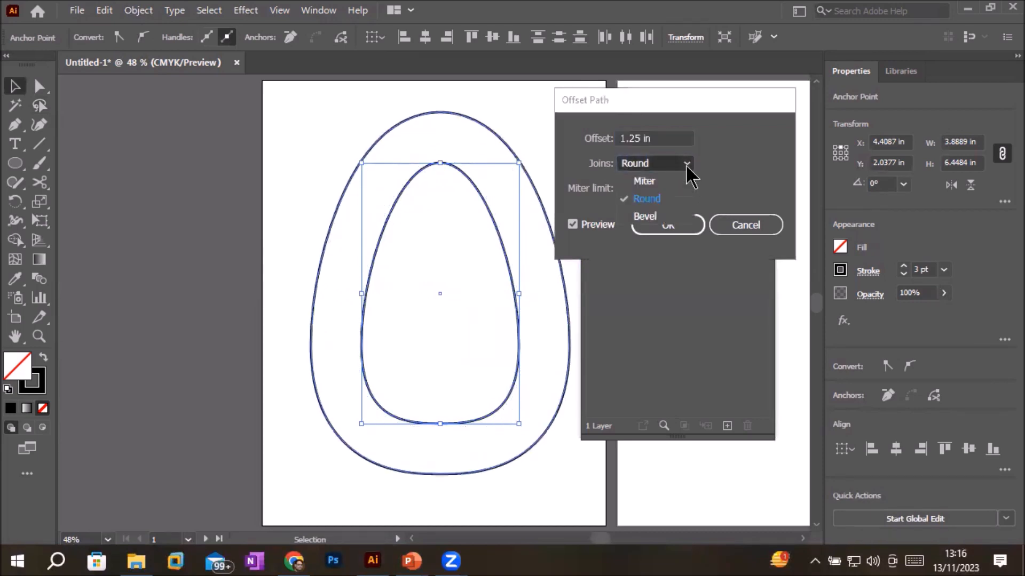
pyautogui.click(653, 217)
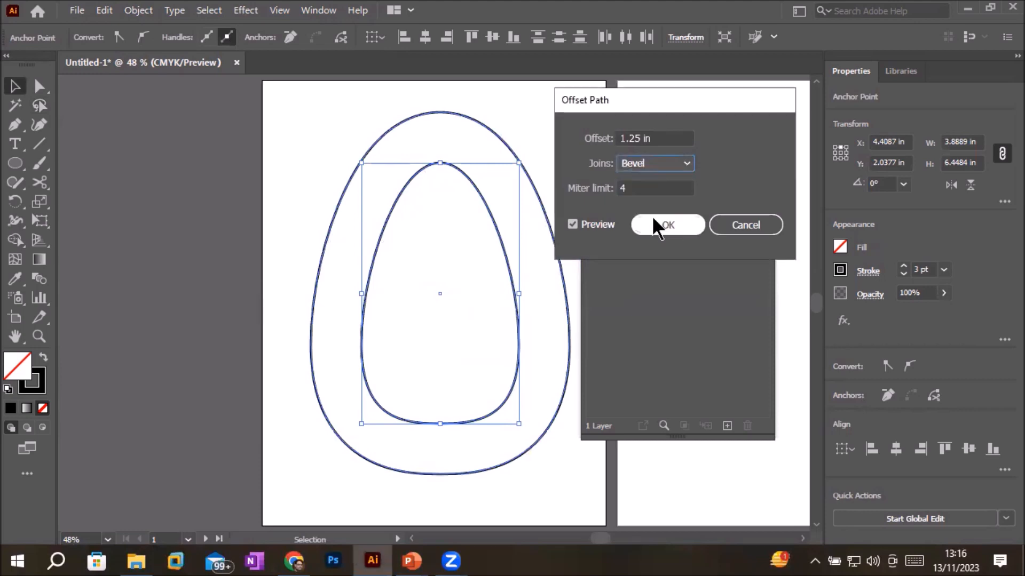
pyautogui.click(682, 165)
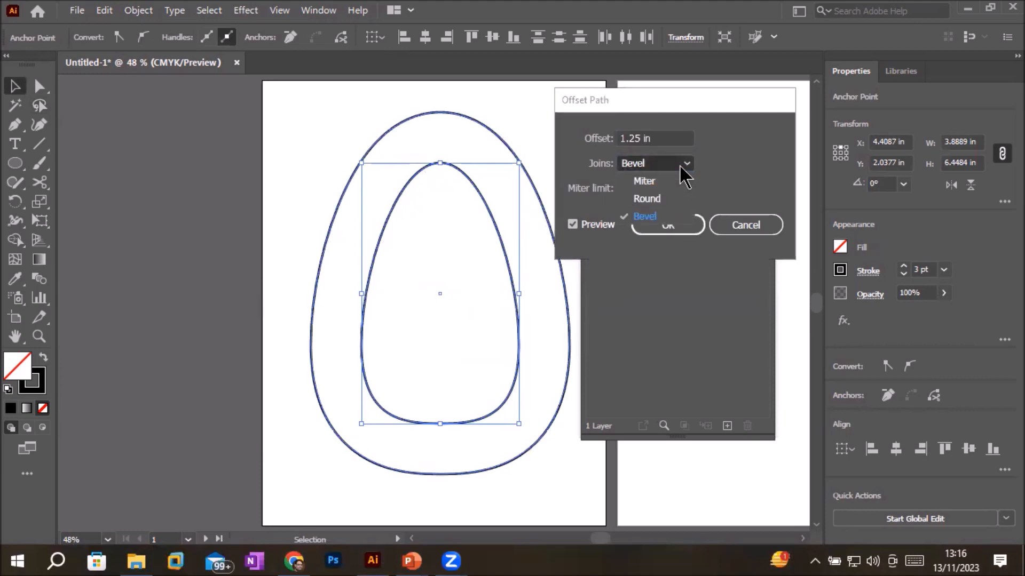
pyautogui.click(673, 181)
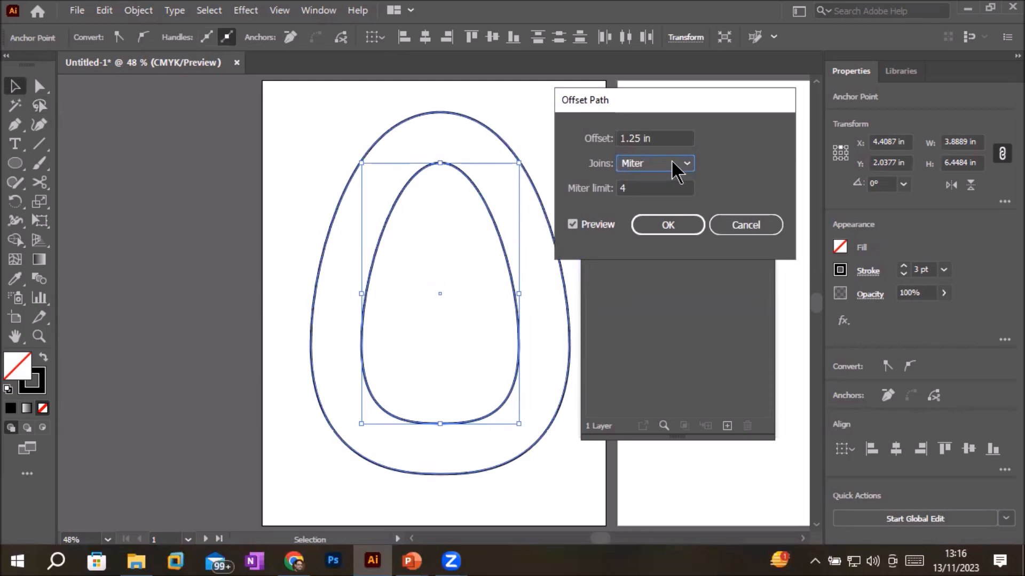
pyautogui.click(675, 167)
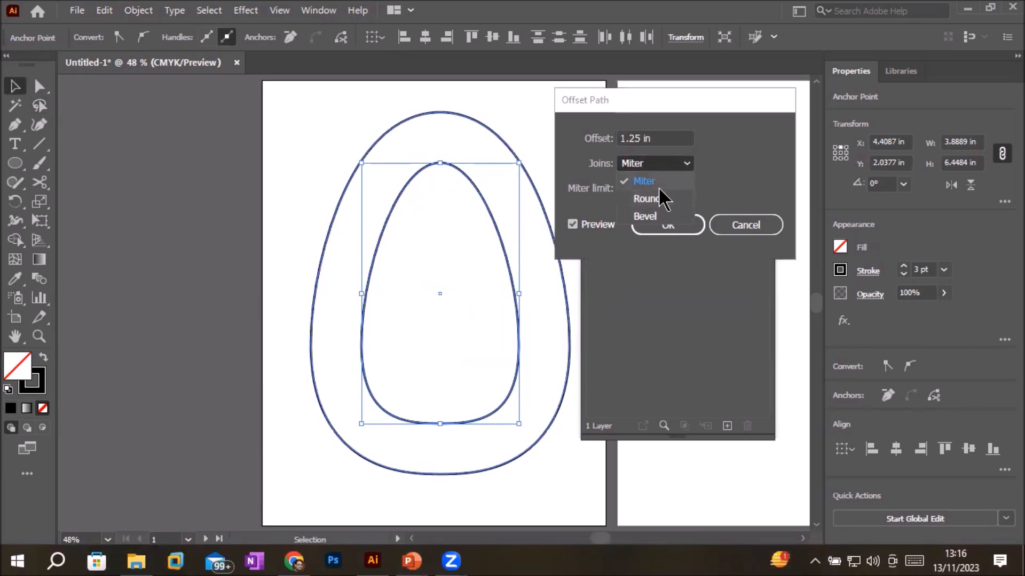
pyautogui.click(678, 166)
# Try different miter limits, set the limit to 3, and apply the path offset.
pyautogui.click(649, 185)
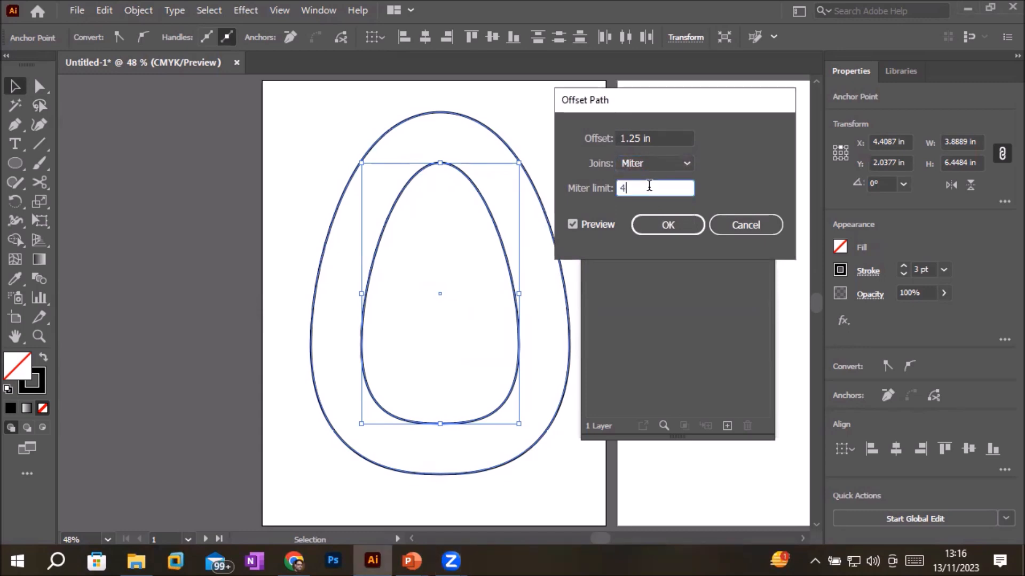
pyautogui.write('9')
pyautogui.write('2')
pyautogui.scroll(-16, 648, 185)
pyautogui.scroll(-20, 648, 185)
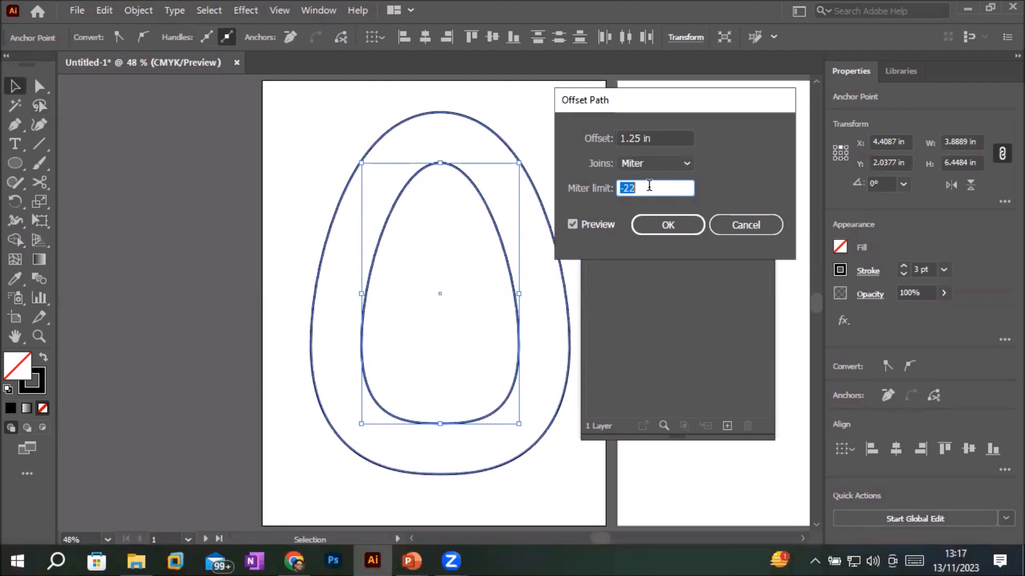
pyautogui.scroll(20, 647, 187)
pyautogui.scroll(7, 647, 187)
pyautogui.scroll(3, 648, 187)
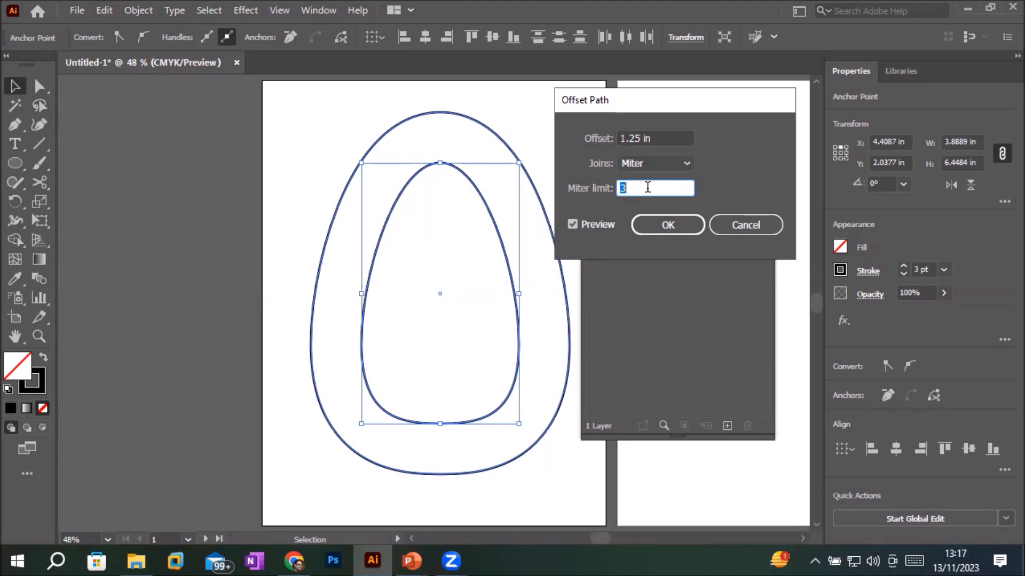
pyautogui.click(665, 221)
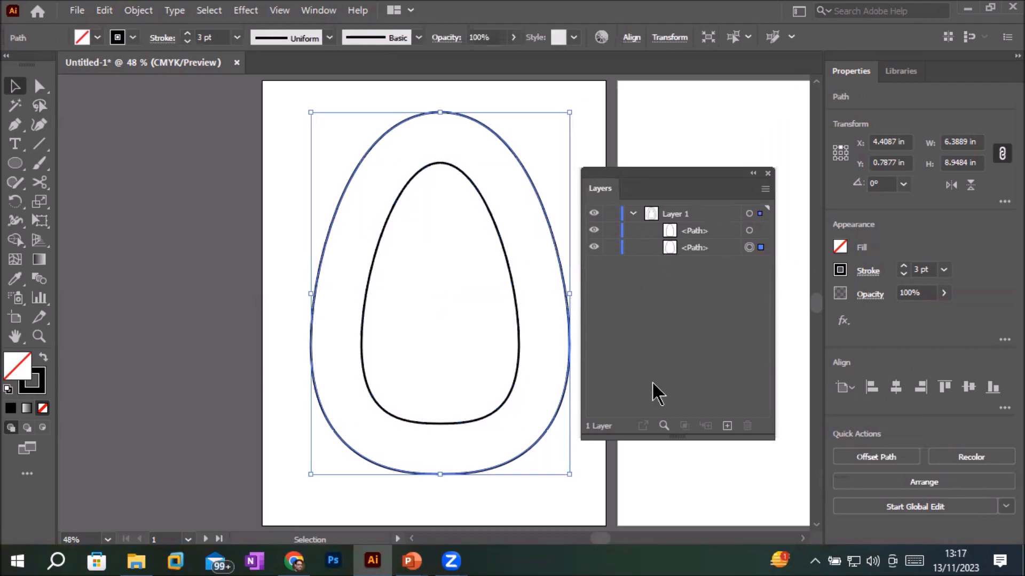
# Open Offset Path for the inner egg-shaped path and preview an offset of 1.5 in.
pyautogui.scroll(-2, 506, 330)
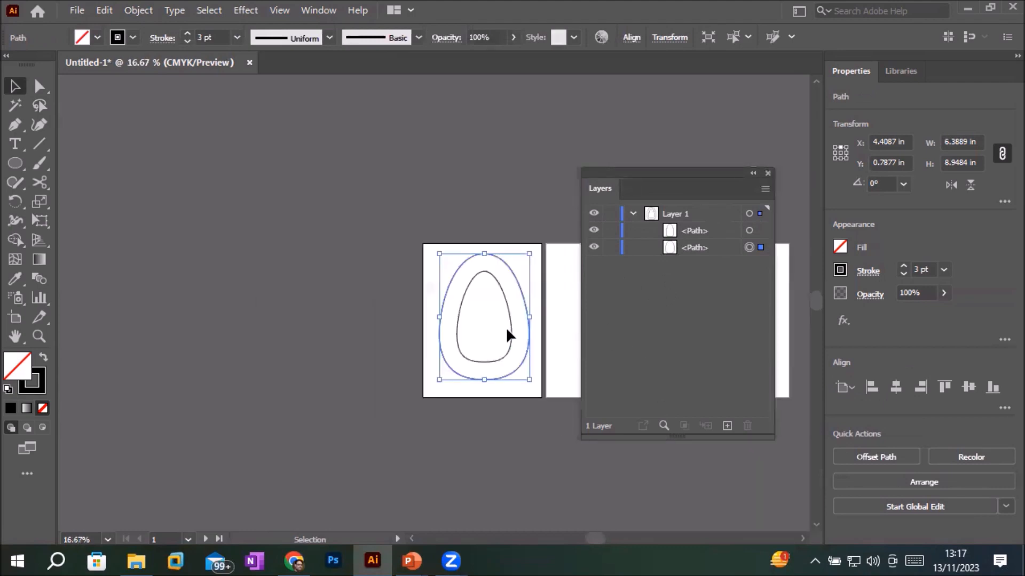
pyautogui.click(514, 328)
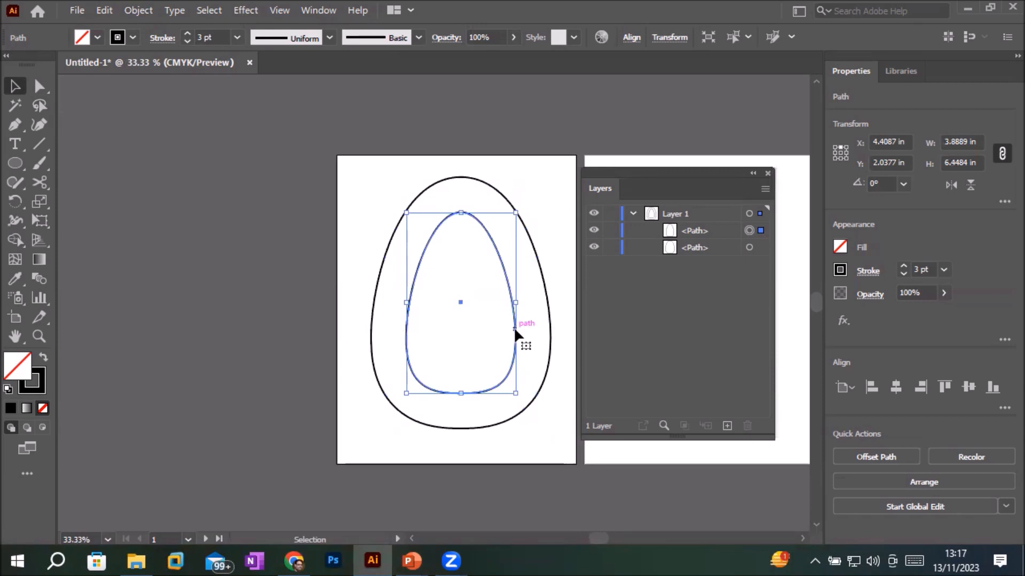
pyautogui.click(454, 177)
pyautogui.click(481, 224)
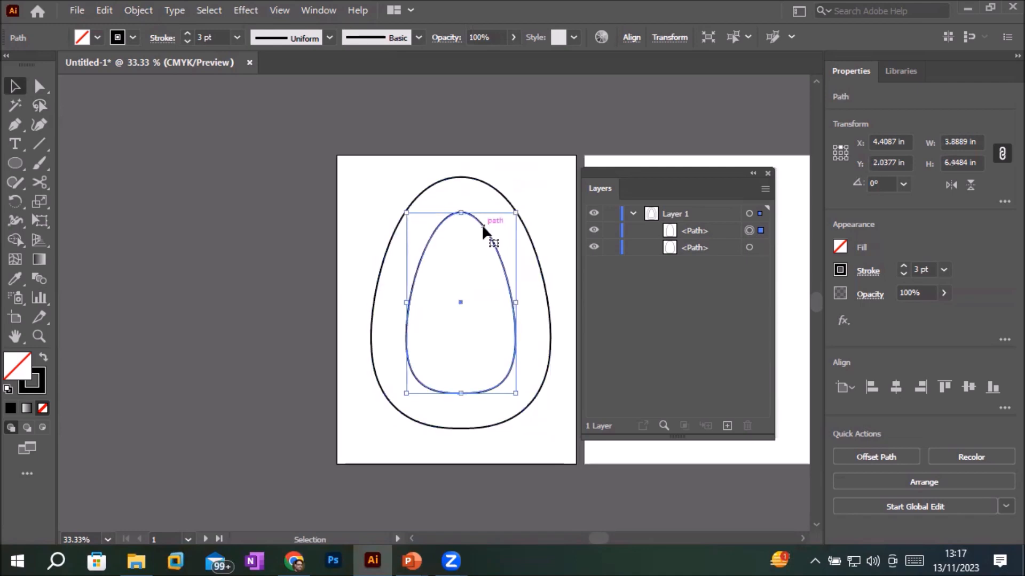
pyautogui.click(139, 12)
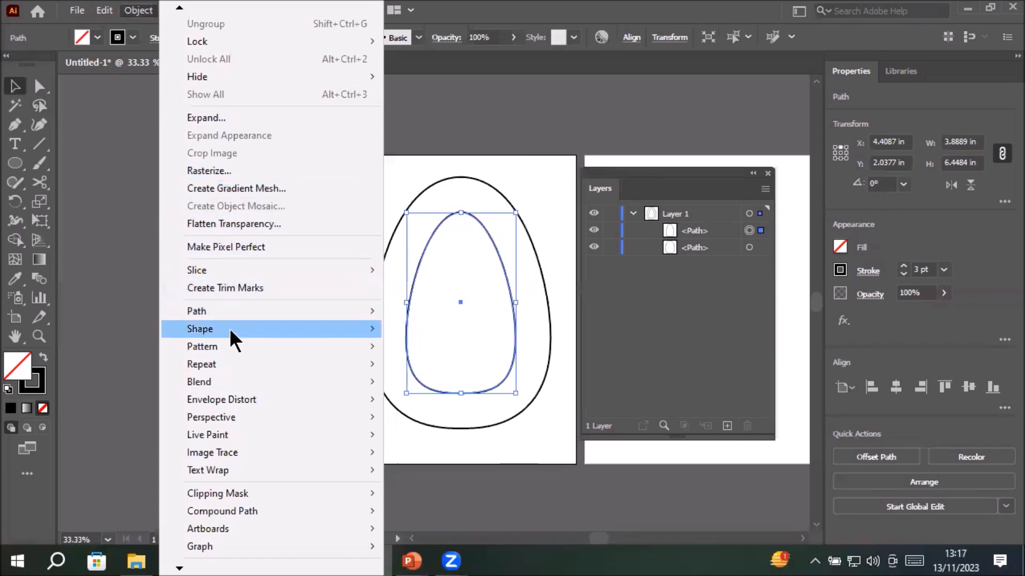
pyautogui.moveTo(248, 308)
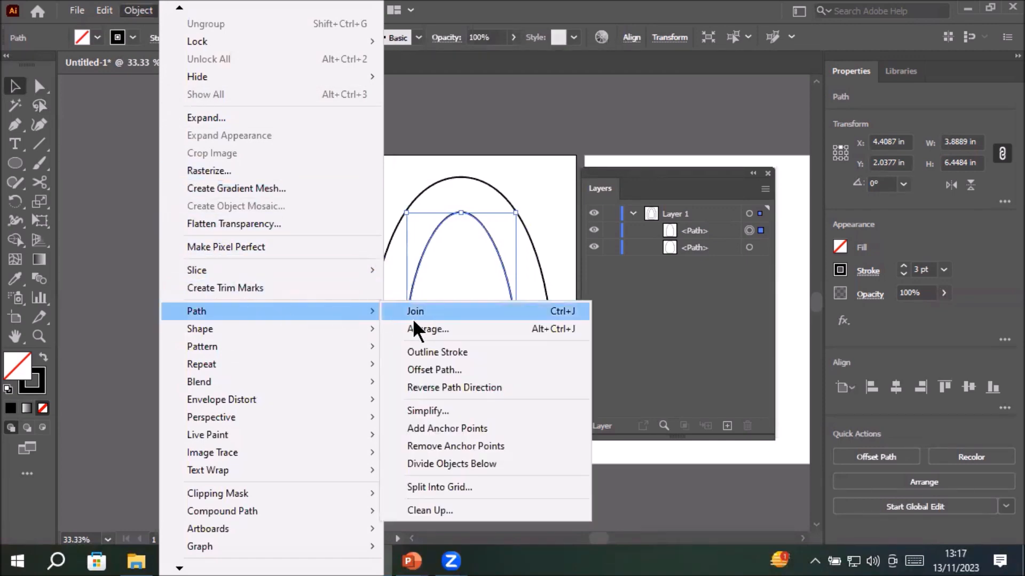
pyautogui.click(497, 367)
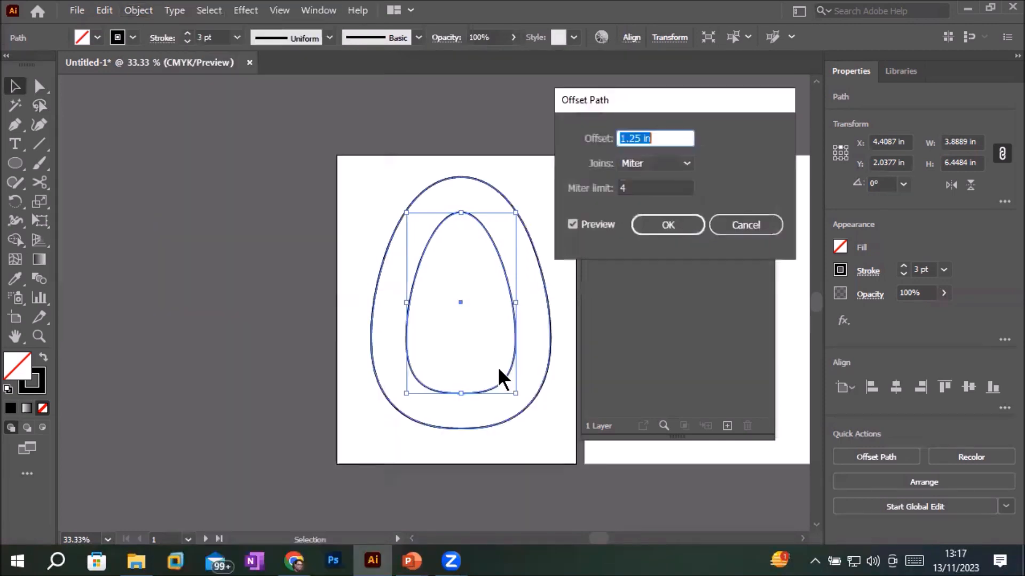
pyautogui.click(668, 134)
pyautogui.press('Up')
pyautogui.press('Up')
pyautogui.press('Up')
pyautogui.press('Up')
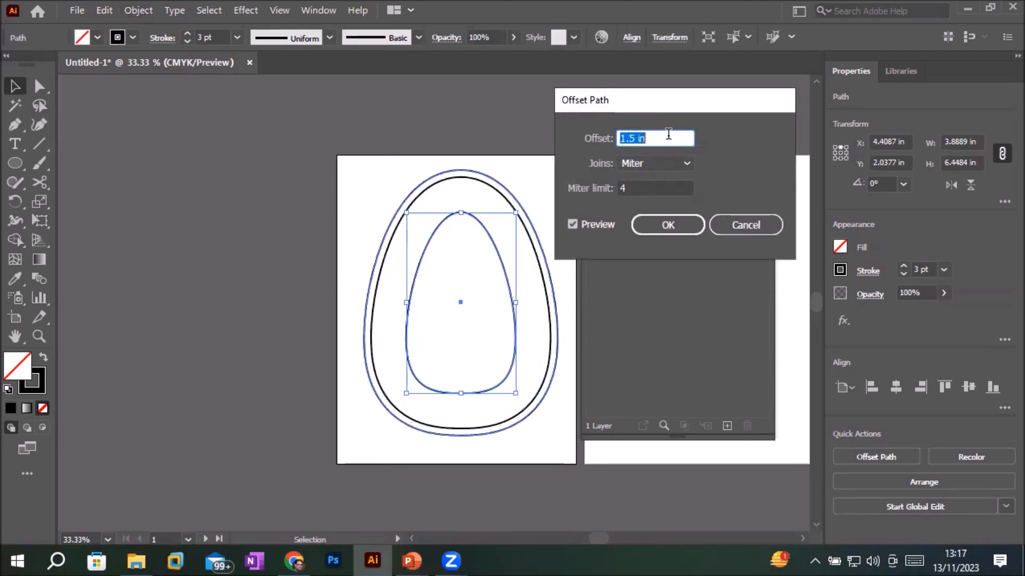
# Set the inner egg's offset to -0.5 in with Miter joins, apply it, and deselect the new path.
pyautogui.press('Down')
pyautogui.press('Down')
pyautogui.press('Down')
pyautogui.press('Down')
pyautogui.press('Down')
pyautogui.press('Down')
pyautogui.press('Down')
pyautogui.press('Down')
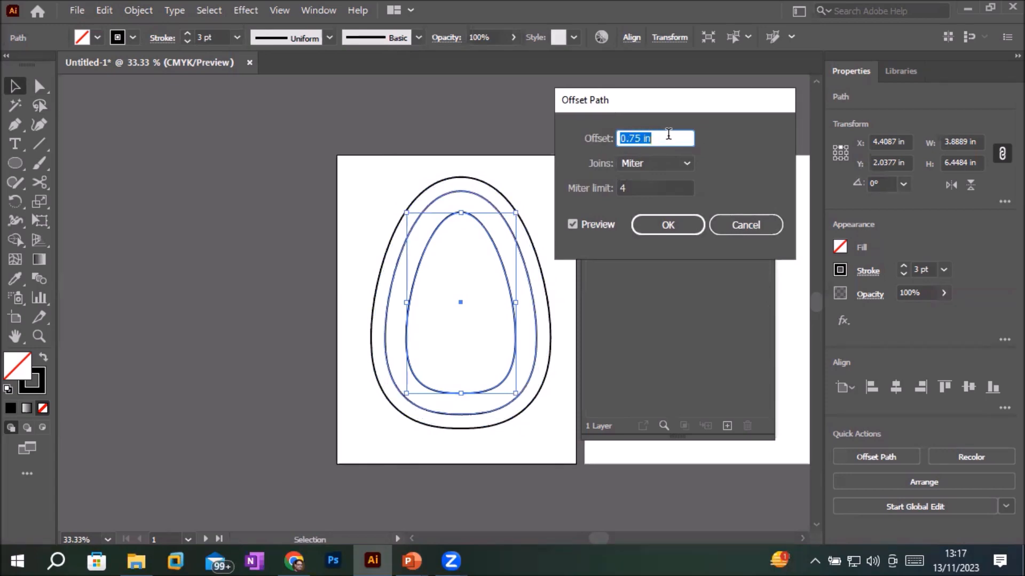
pyautogui.press('Down')
pyautogui.press('Down')
pyautogui.press('Down')
pyautogui.press('Down')
pyautogui.press('Down')
pyautogui.press('Down')
pyautogui.press('Down')
pyautogui.press('Down')
pyautogui.press('Down')
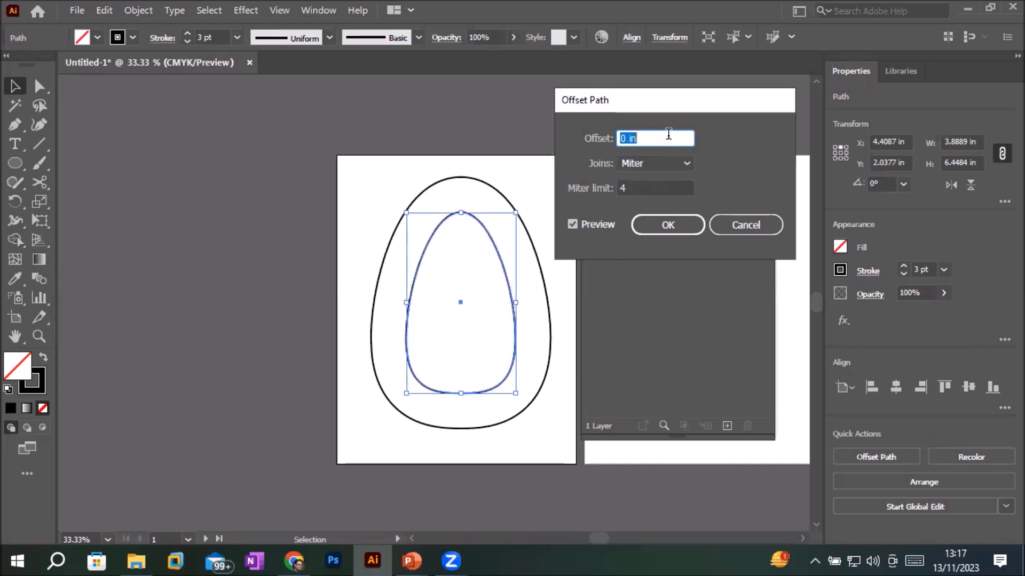
pyautogui.press('Down')
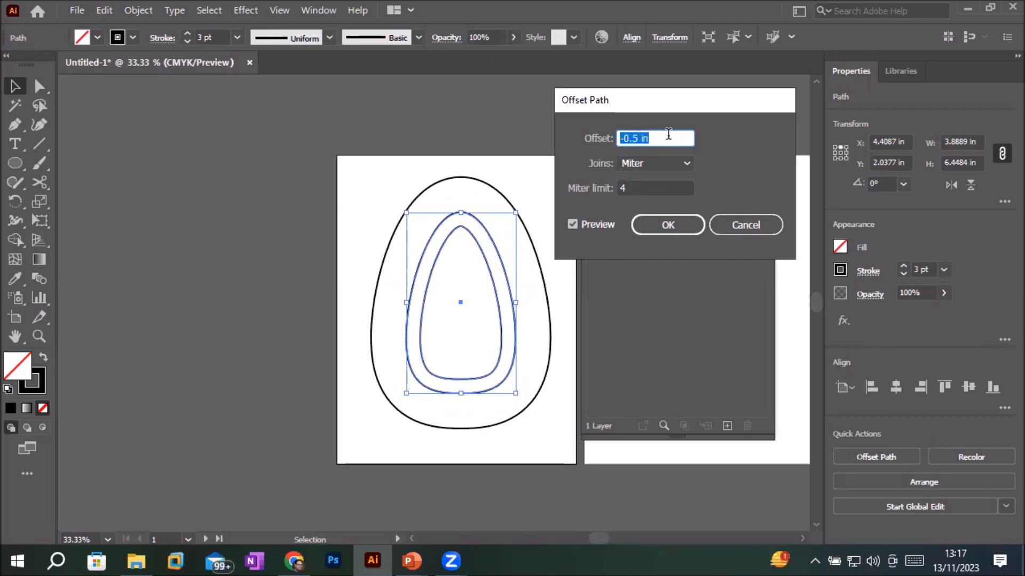
pyautogui.click(668, 226)
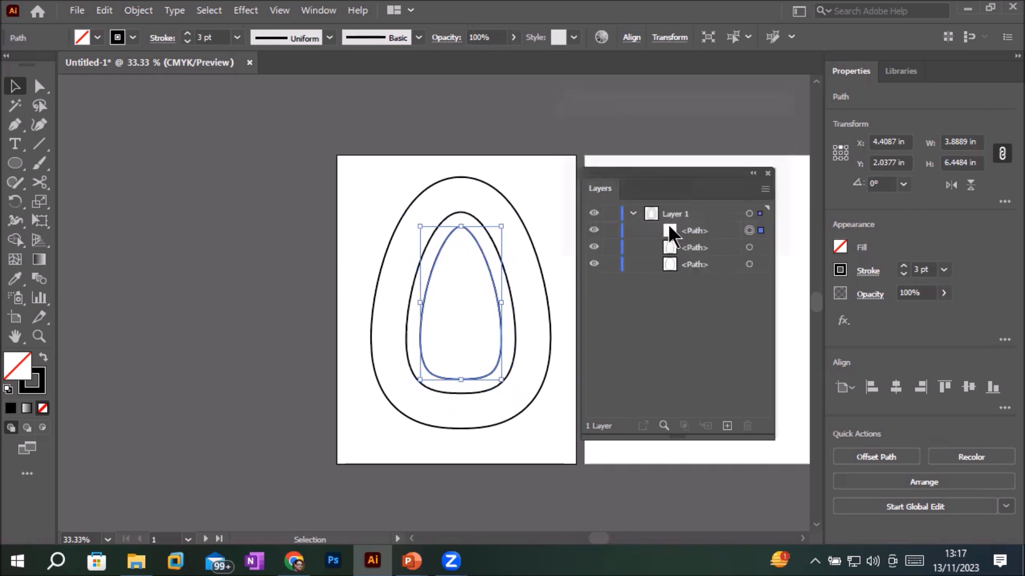
pyautogui.click(271, 208)
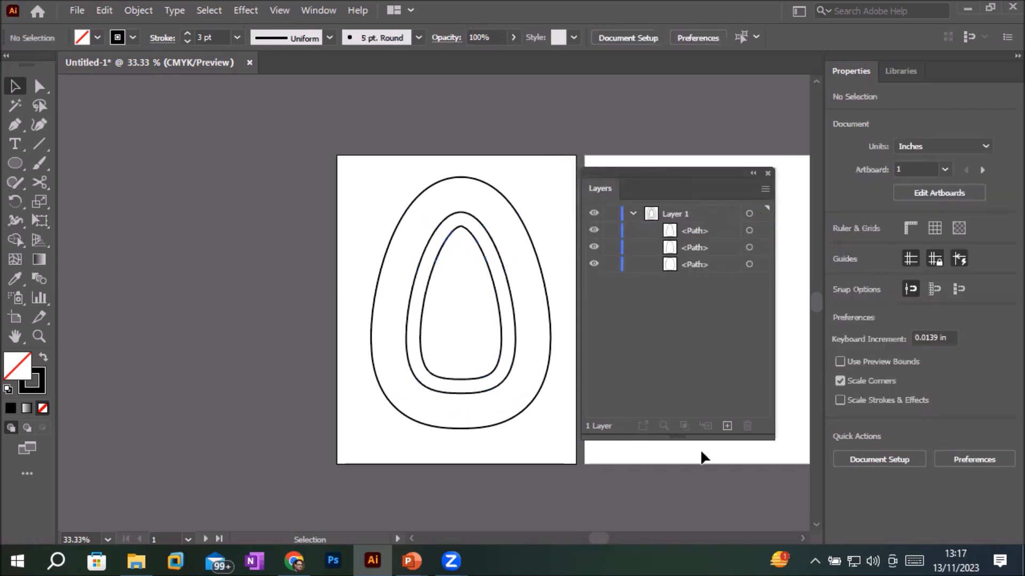
# Draw a five-pointed star about 6.9 in wide and 6.6 in high, and move it to the middle of the second artboard.
pyautogui.moveTo(469, 281); pyautogui.dragTo(85, 258)
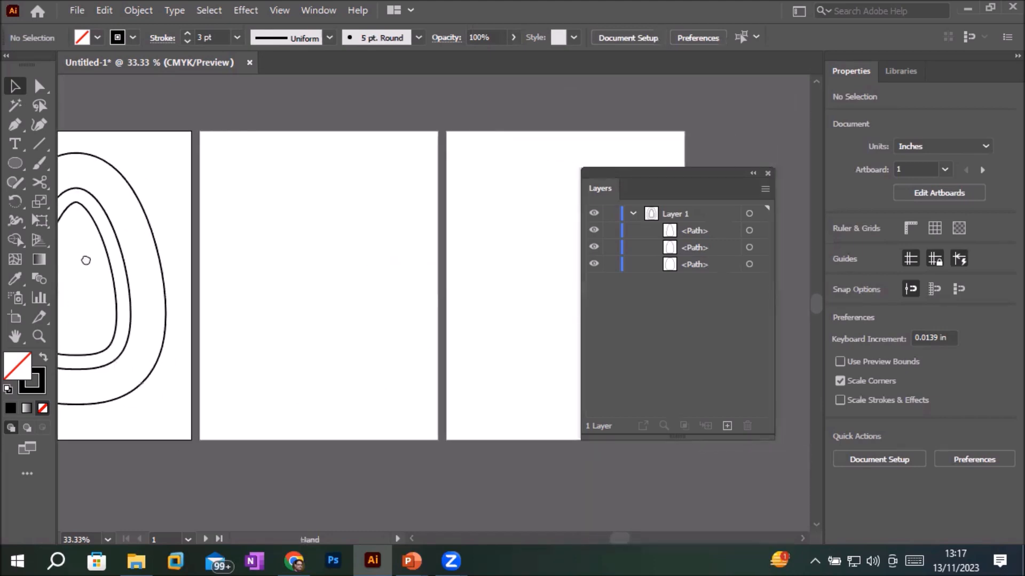
pyautogui.click(15, 163)
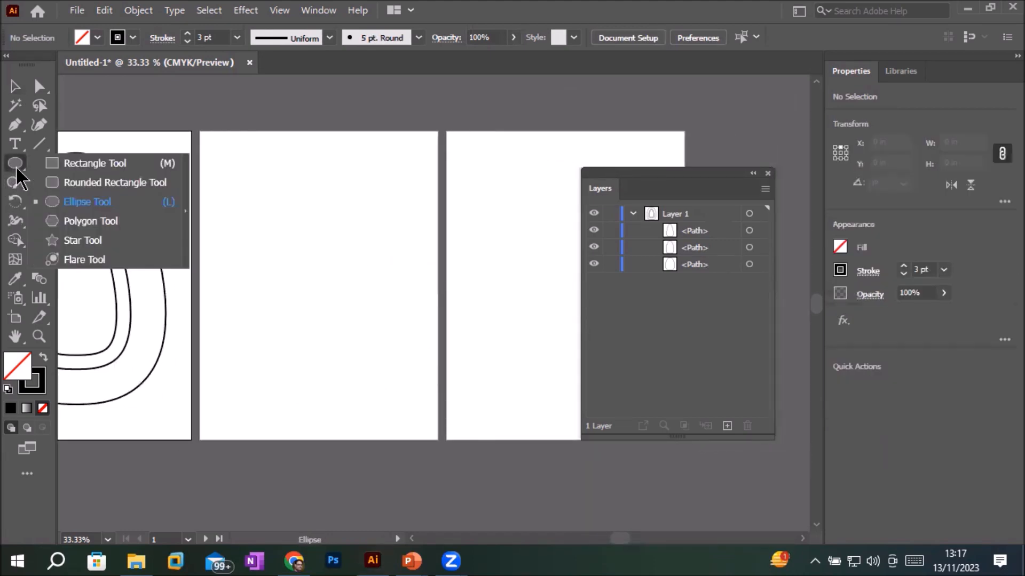
pyautogui.click(80, 240)
pyautogui.moveTo(225, 201)
pyautogui.mouseDown()
pyautogui.moveTo(332, 289)
pyautogui.moveTo(365, 338)
pyautogui.moveTo(327, 282)
pyautogui.moveTo(301, 272)
pyautogui.mouseUp()
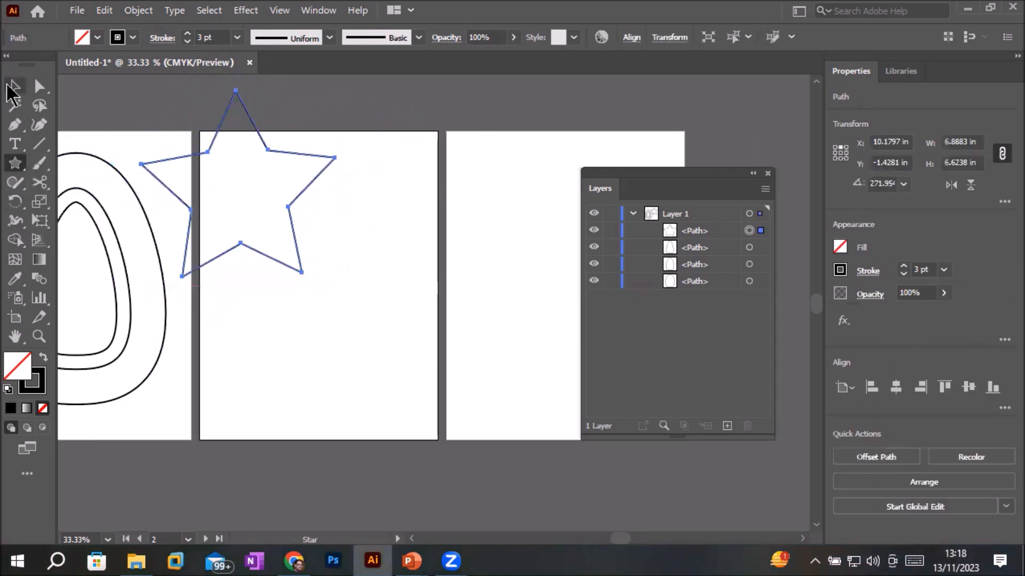
pyautogui.click(15, 86)
pyautogui.moveTo(293, 204); pyautogui.dragTo(373, 292)
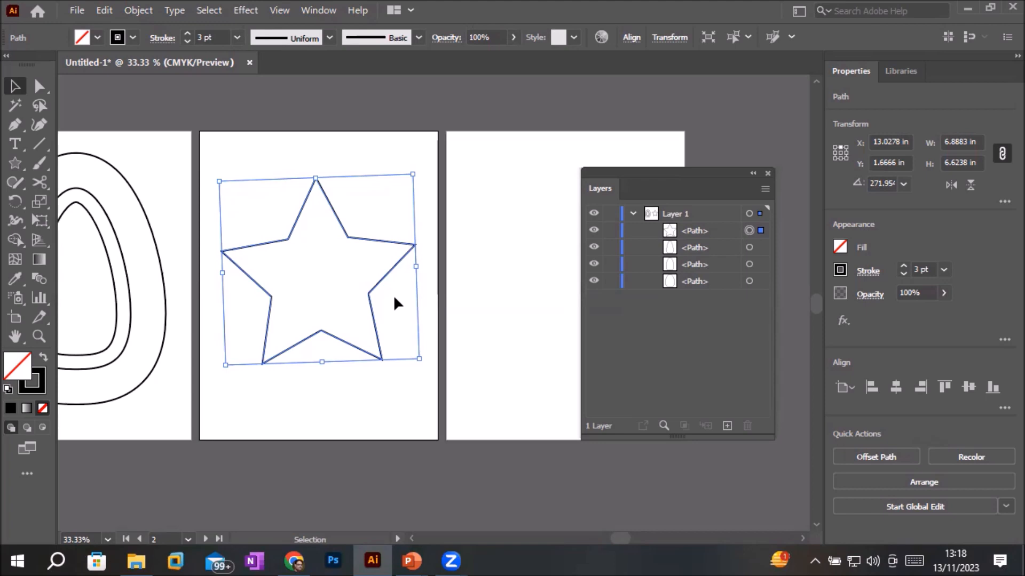
# Open Offset Path for the star and set its joins to Bevel.
pyautogui.click(145, 10)
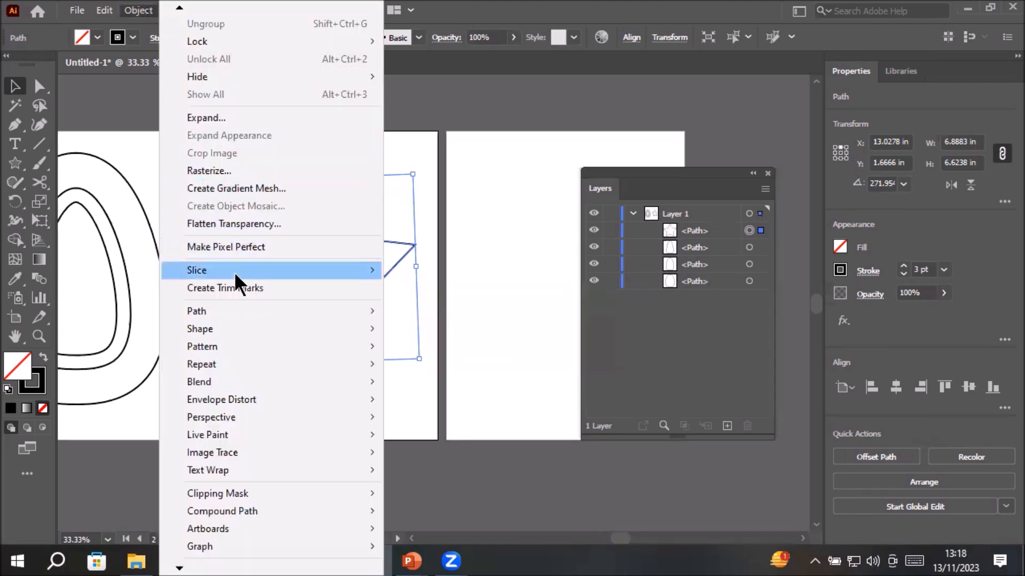
pyautogui.moveTo(243, 325)
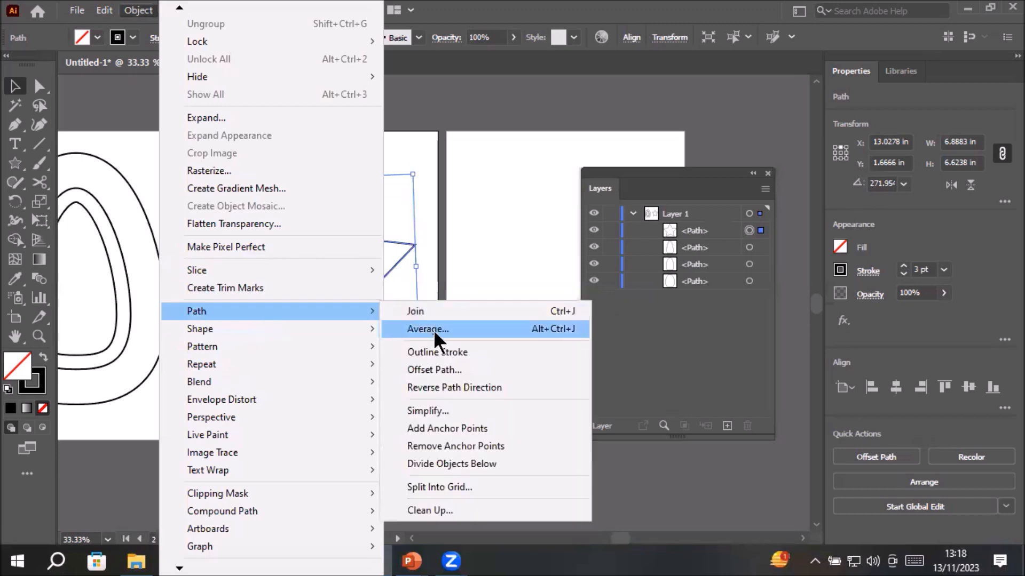
pyautogui.click(482, 369)
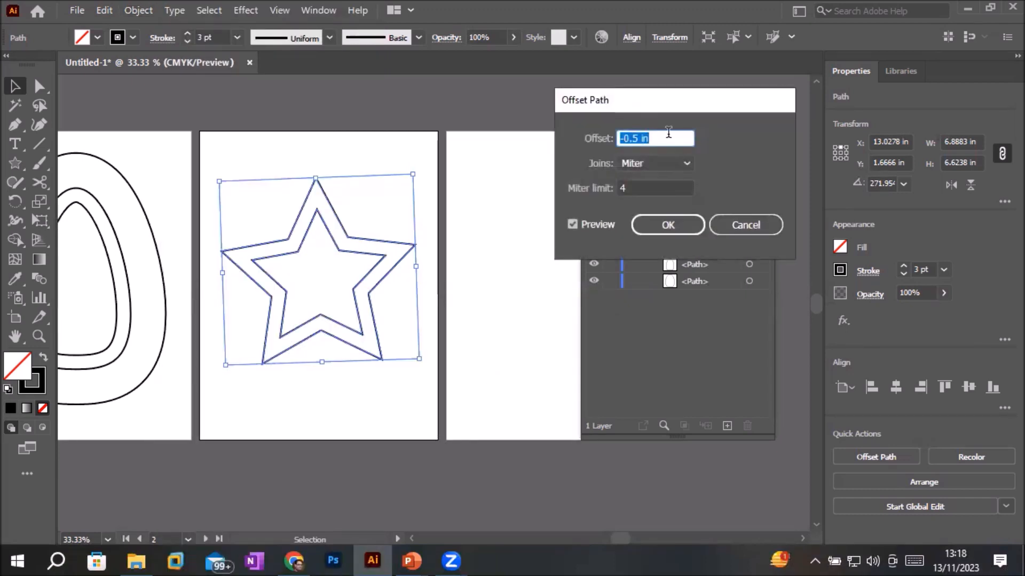
pyautogui.click(683, 164)
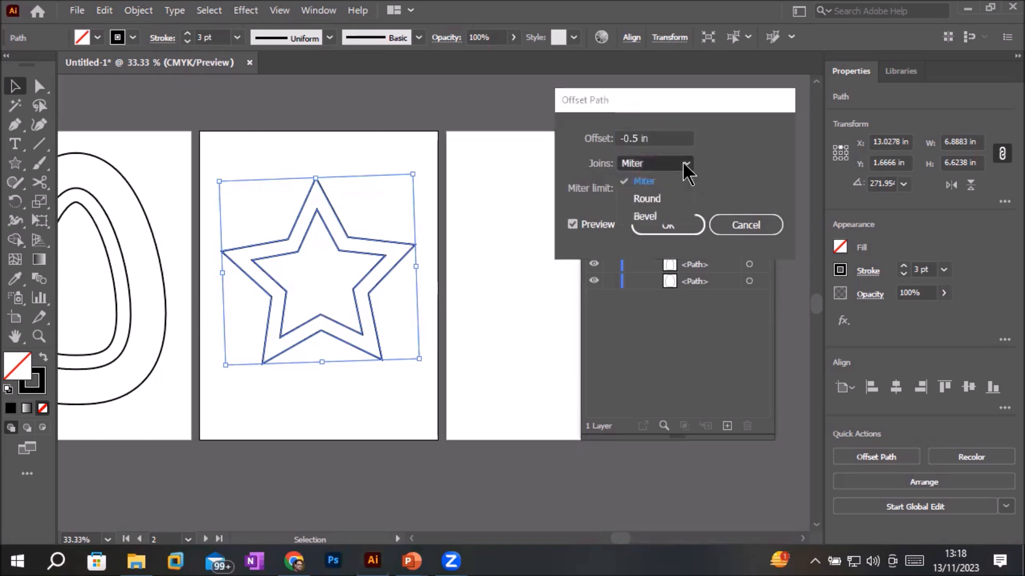
pyautogui.click(658, 214)
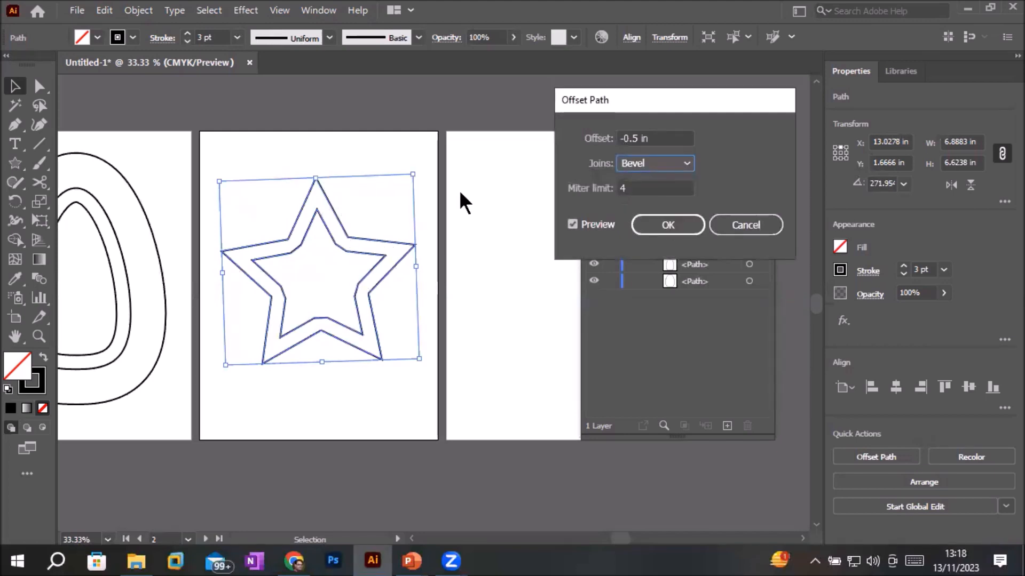
# Set the star's path offset to 0.625 in.
pyautogui.click(660, 139)
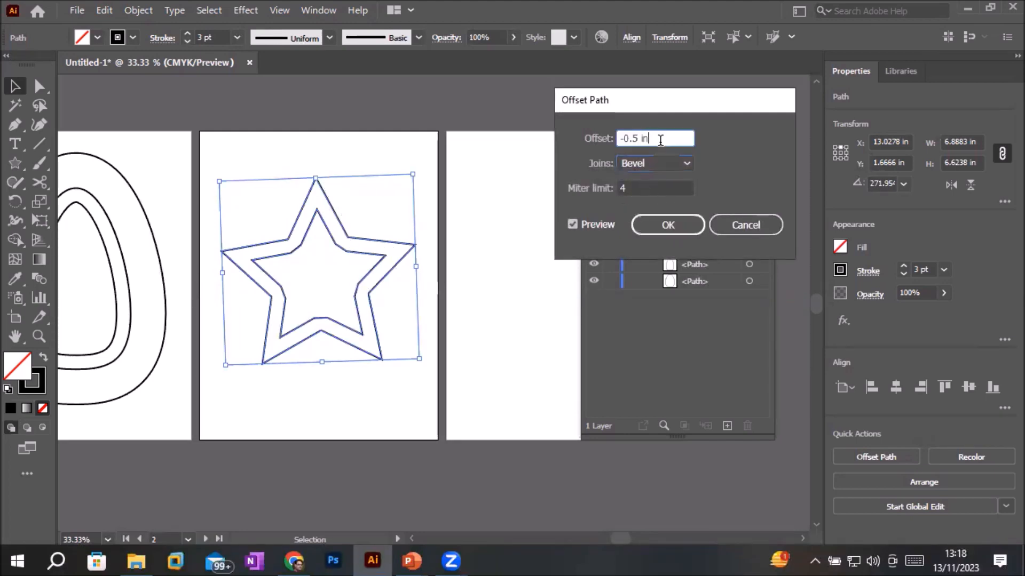
pyautogui.press('Up')
pyautogui.press('Up')
pyautogui.press('Up')
pyautogui.press('Up')
pyautogui.press('Up')
pyautogui.press('Up')
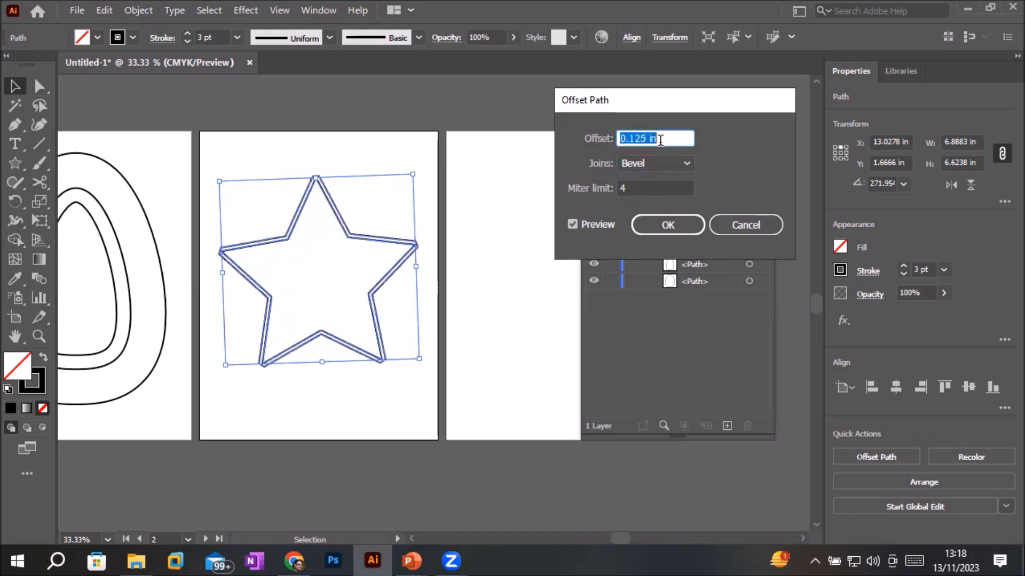
pyautogui.press('Up')
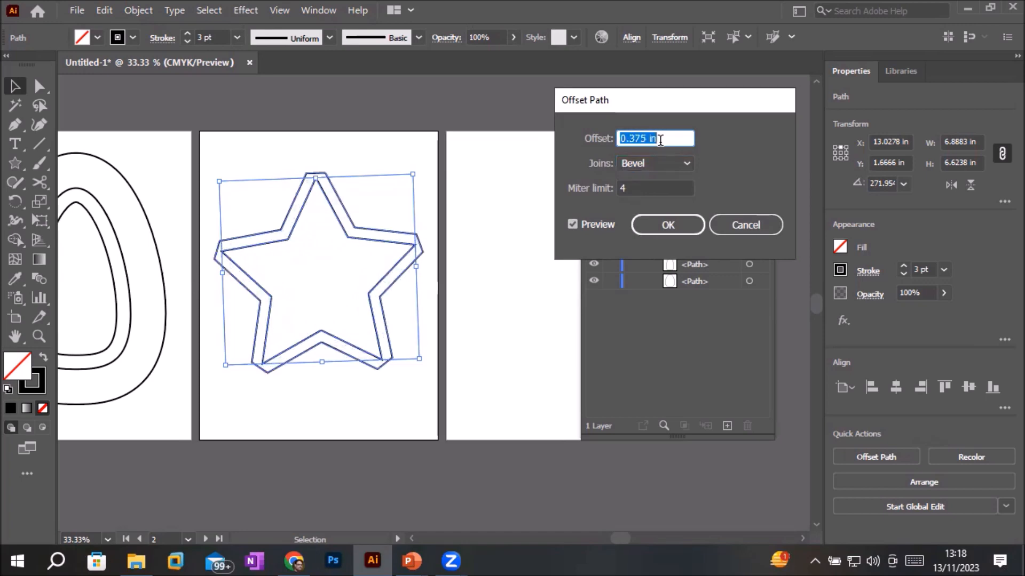
pyautogui.press('Up')
pyautogui.press('Up')
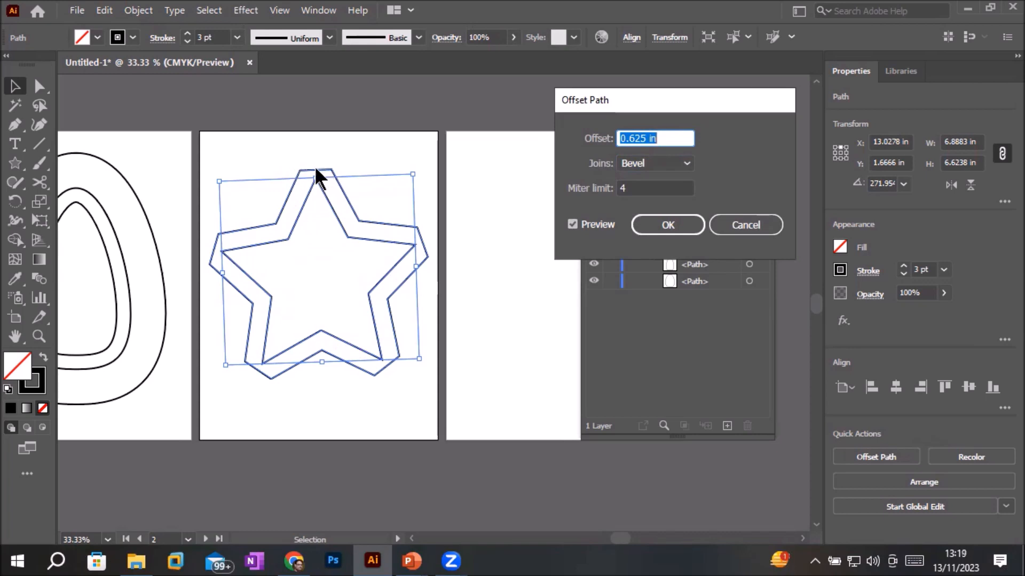
# Preview the star's offset with Round and Miter joins in turn.
pyautogui.click(657, 162)
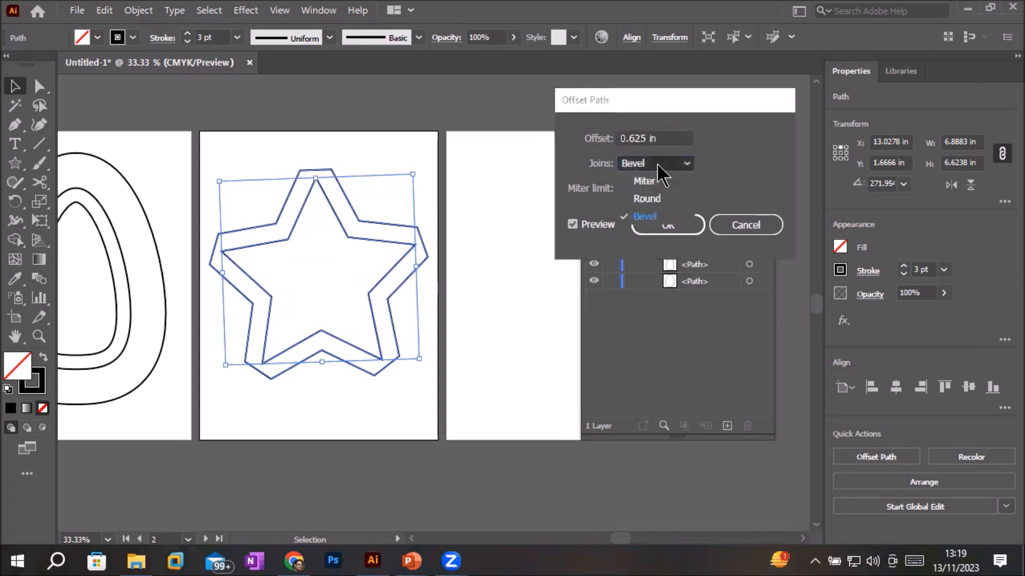
pyautogui.click(652, 200)
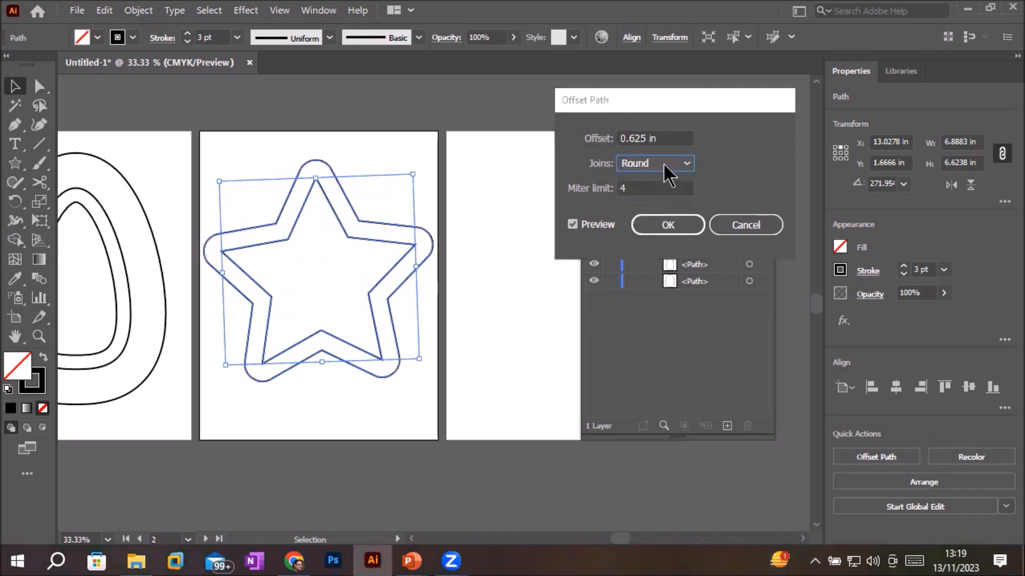
pyautogui.click(664, 164)
pyautogui.click(658, 181)
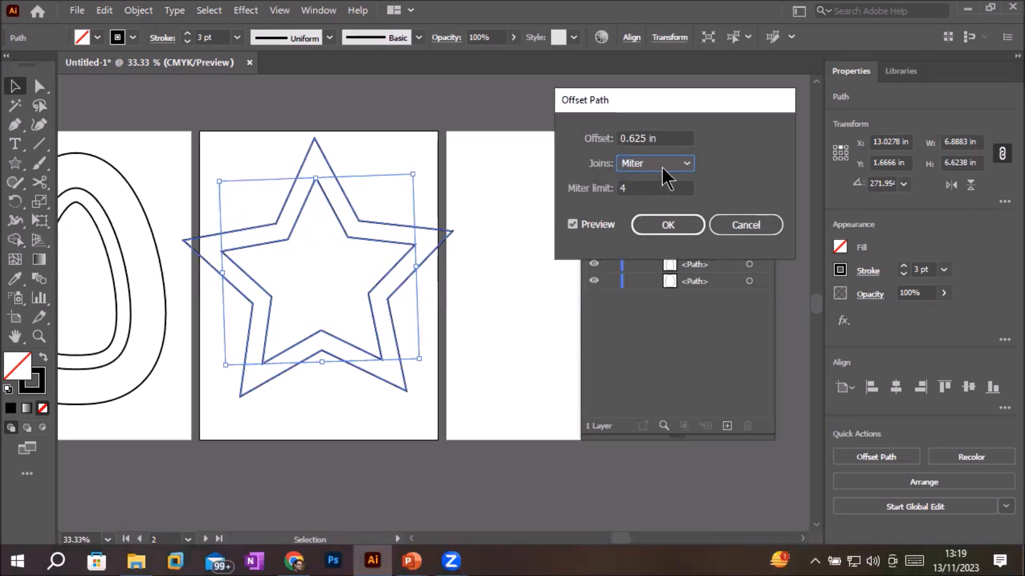
pyautogui.click(663, 169)
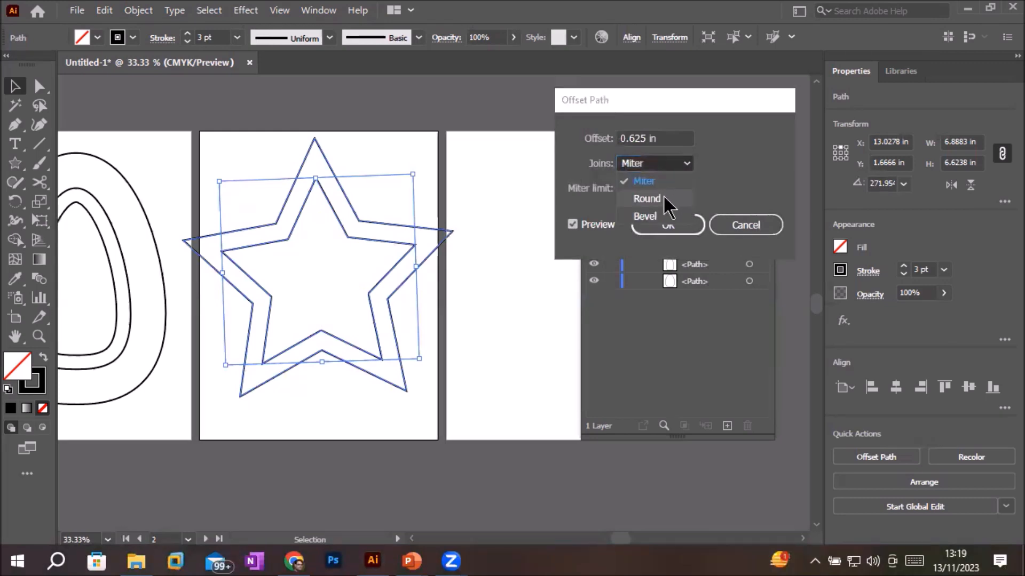
pyautogui.click(663, 196)
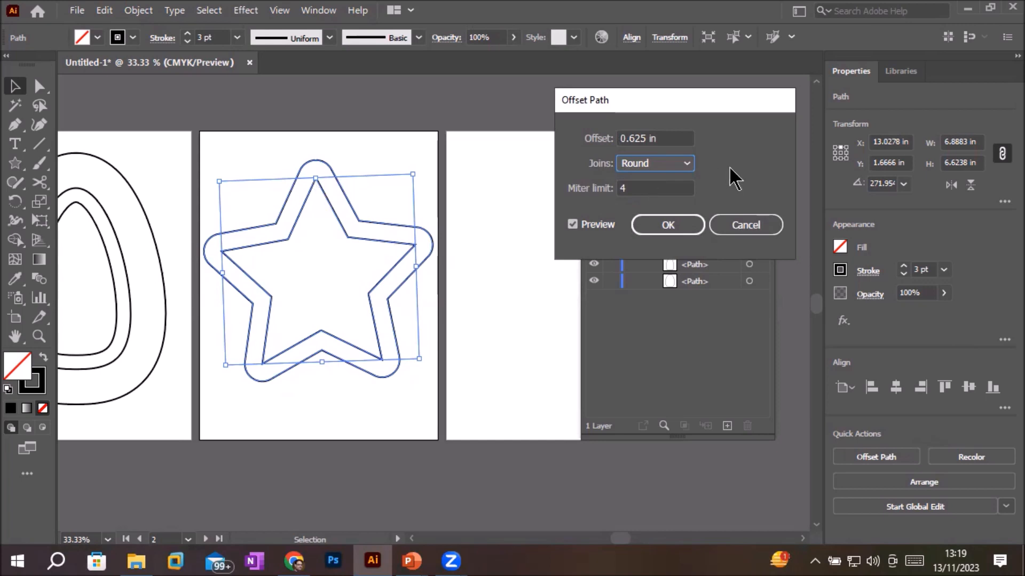
pyautogui.click(686, 165)
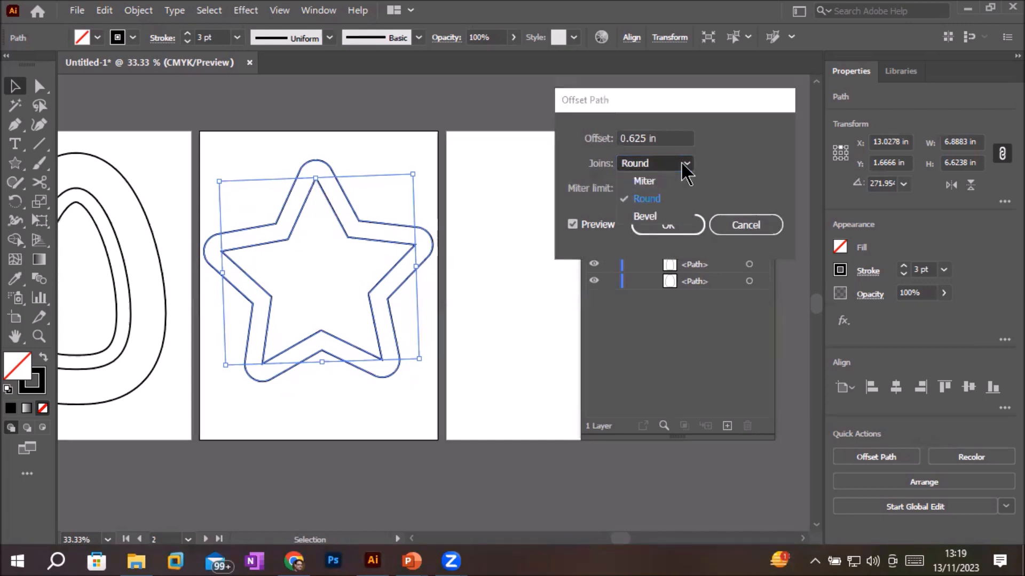
pyautogui.click(654, 182)
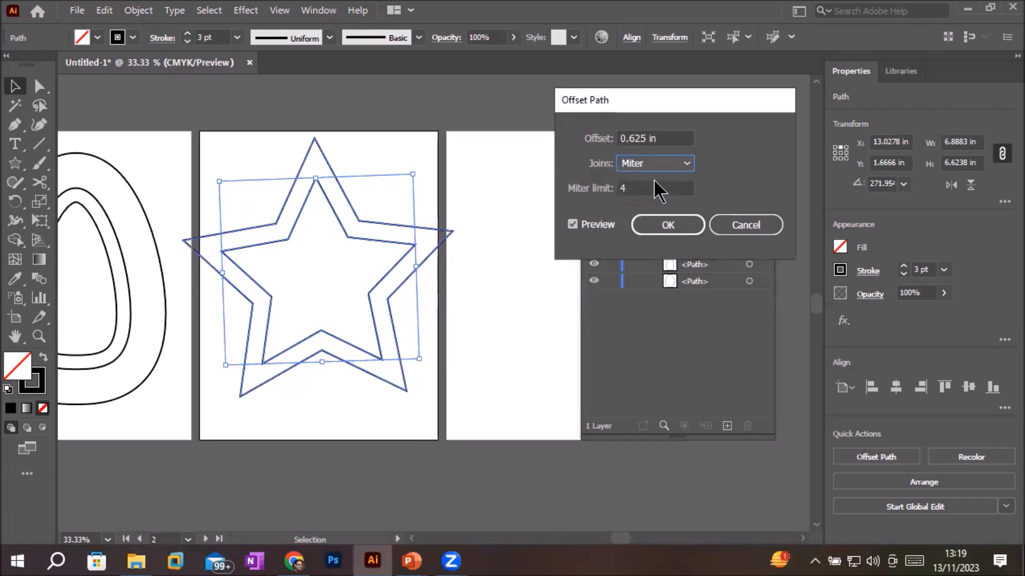
pyautogui.click(668, 168)
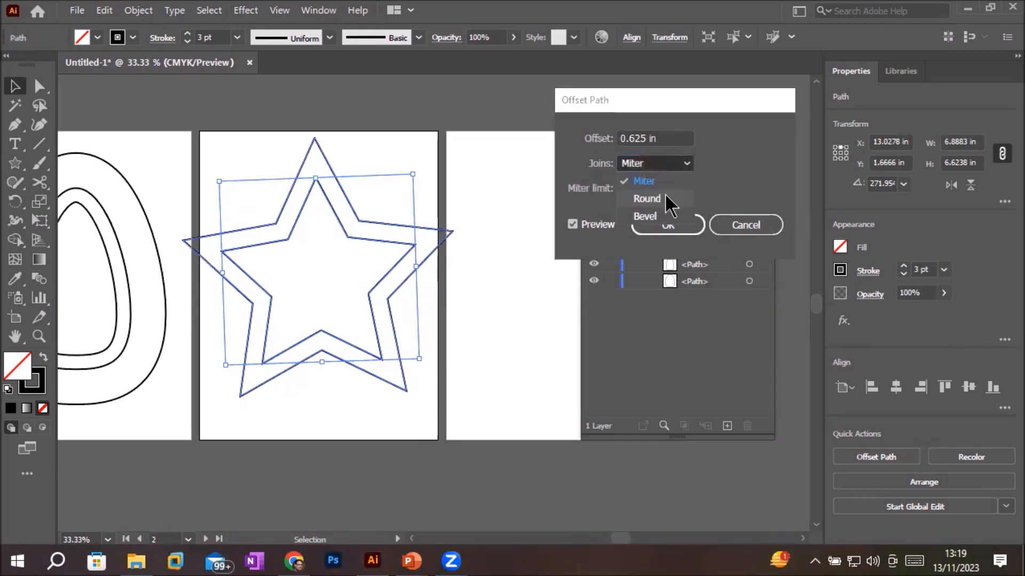
pyautogui.click(647, 199)
# Set the joins to Bevel, apply the star's offset, and deselect the result.
pyautogui.click(681, 167)
pyautogui.click(660, 217)
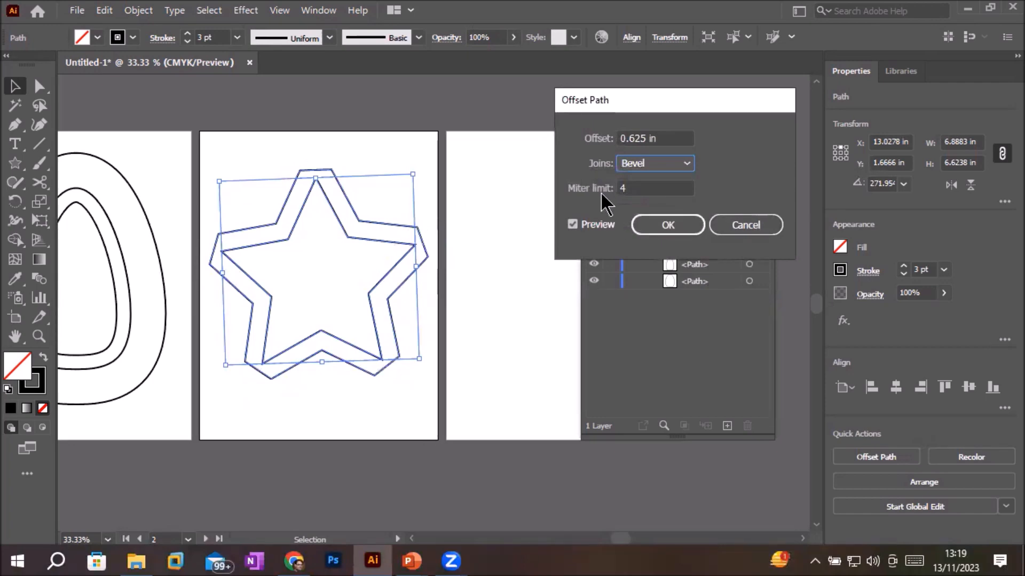
pyautogui.click(667, 225)
pyautogui.click(327, 406)
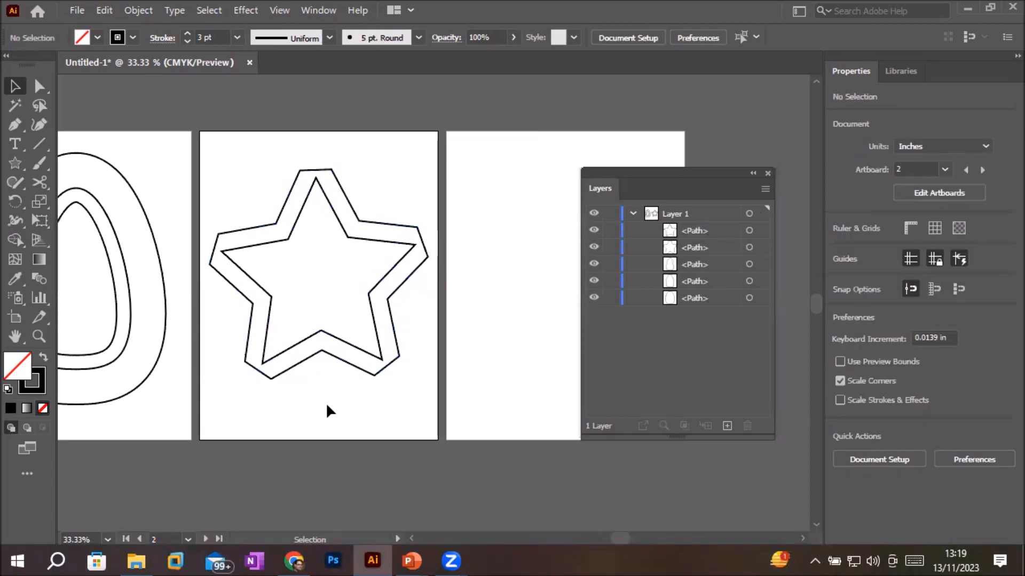
# Select the outer beveled star path with Direct Selection, then select the inner original star instead.
pyautogui.click(393, 227)
pyautogui.click(372, 244)
pyautogui.click(39, 86)
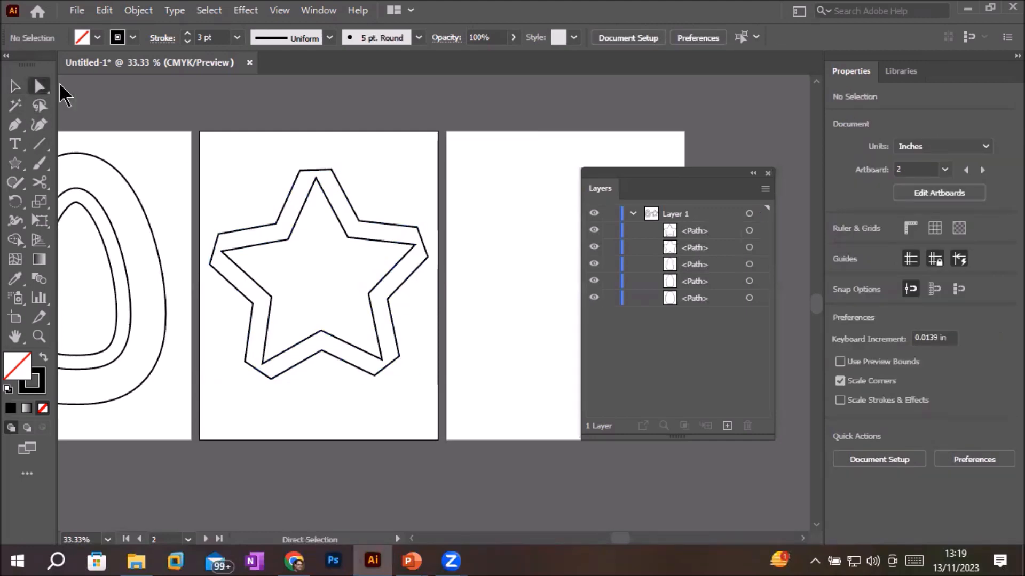
pyautogui.click(327, 197)
pyautogui.click(342, 188)
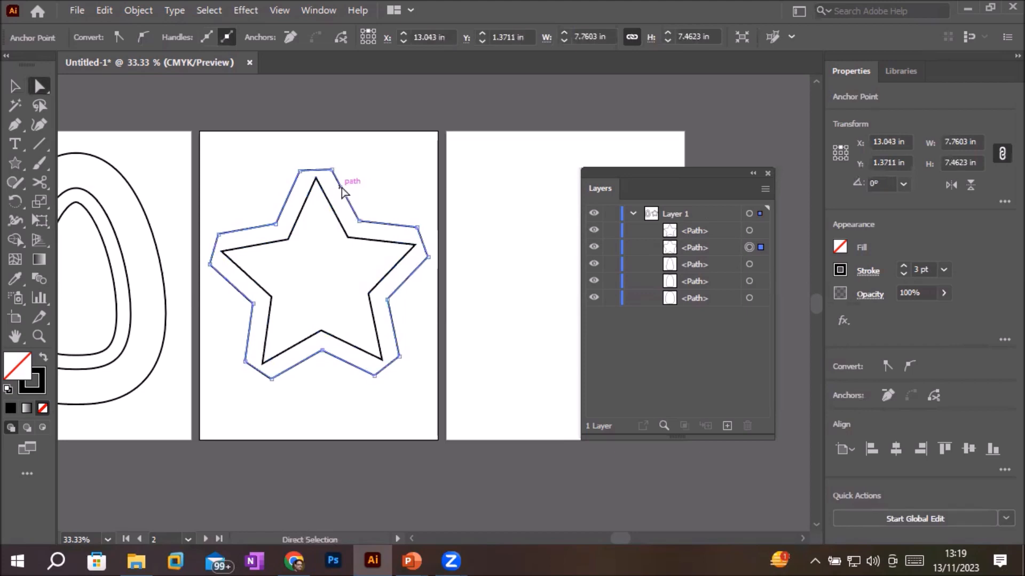
pyautogui.click(324, 202)
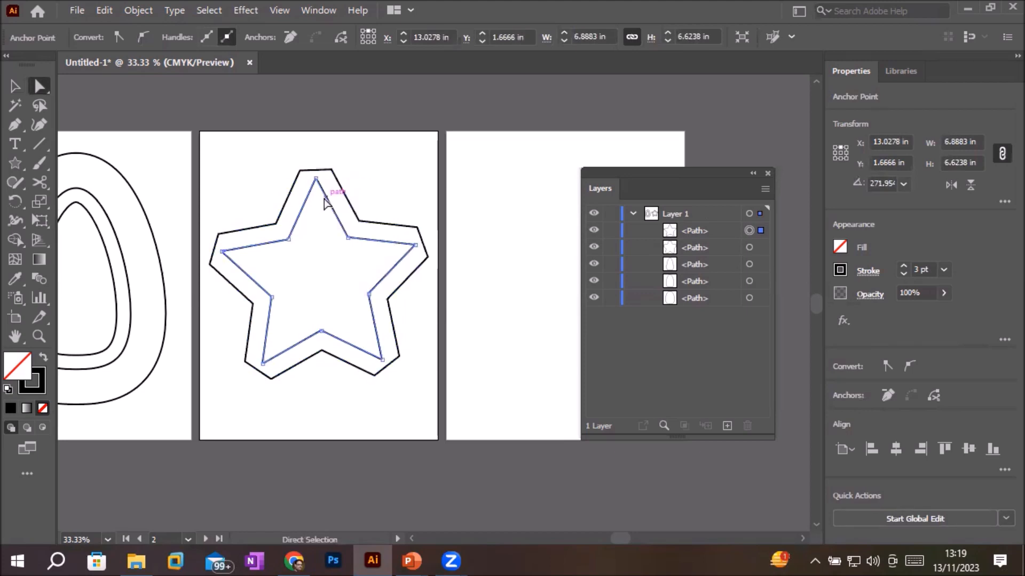
pyautogui.click(15, 88)
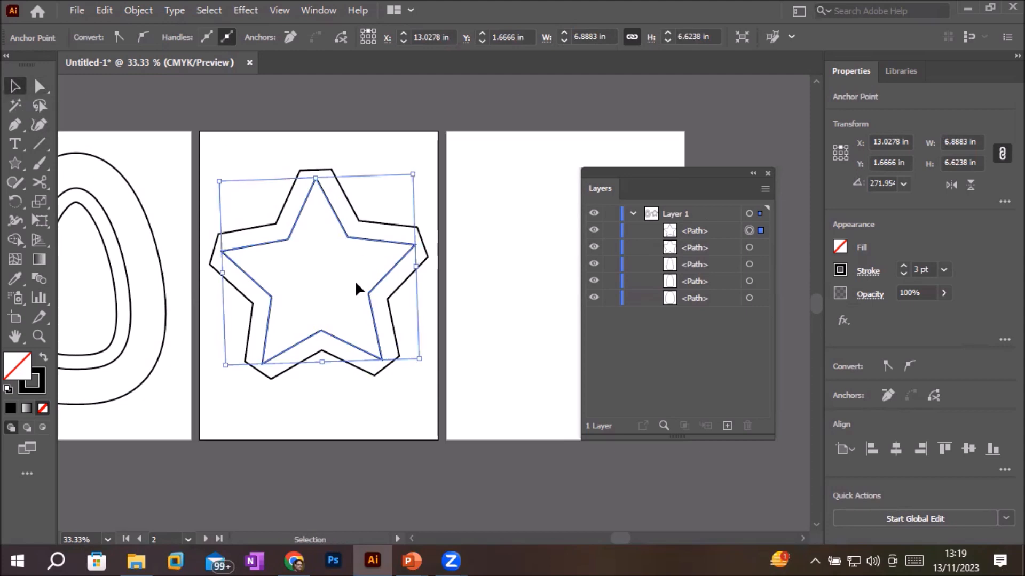
# Open Offset Path for the inner star and start editing its offset value.
pyautogui.click(136, 11)
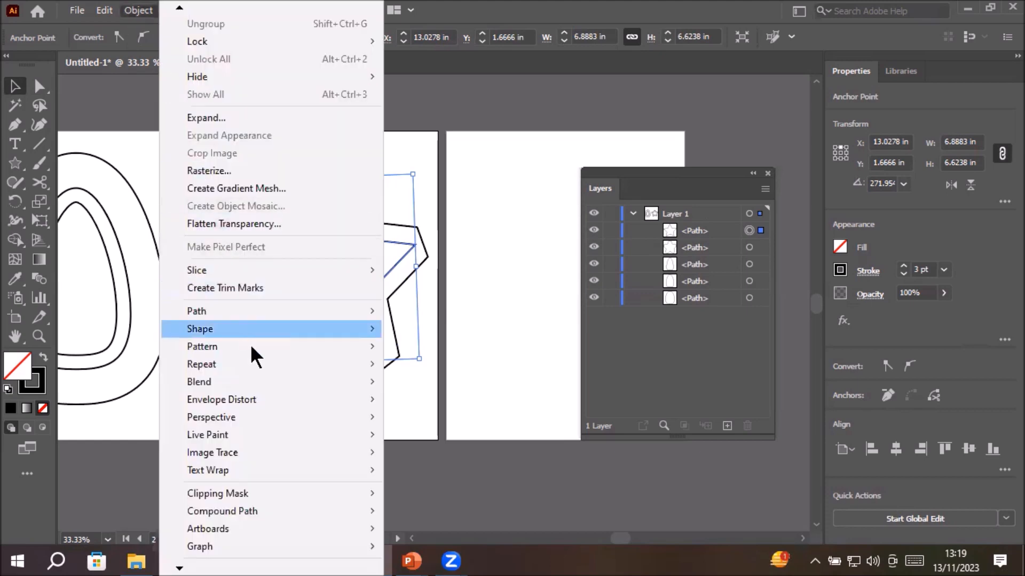
pyautogui.moveTo(259, 367)
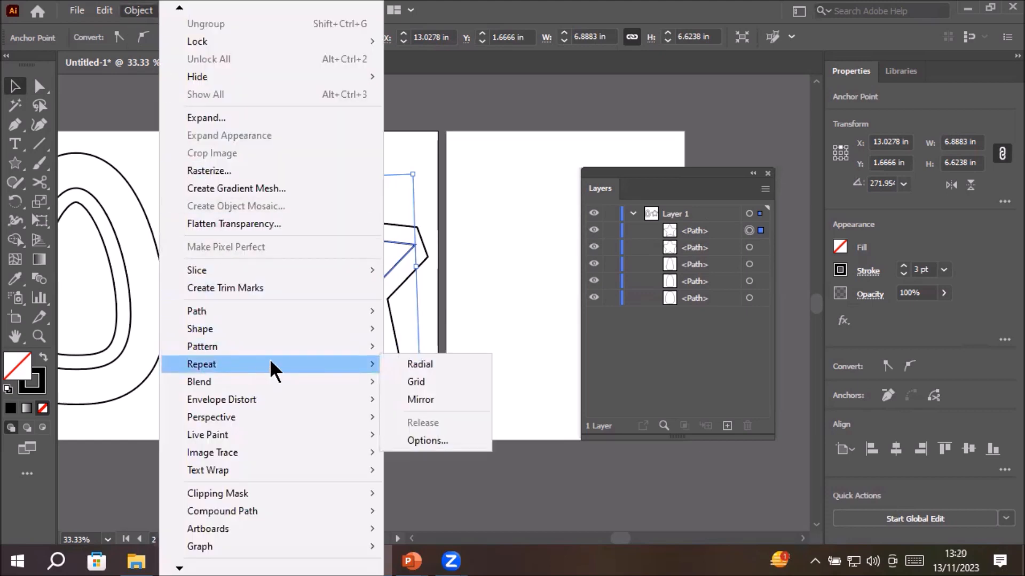
pyautogui.moveTo(317, 310)
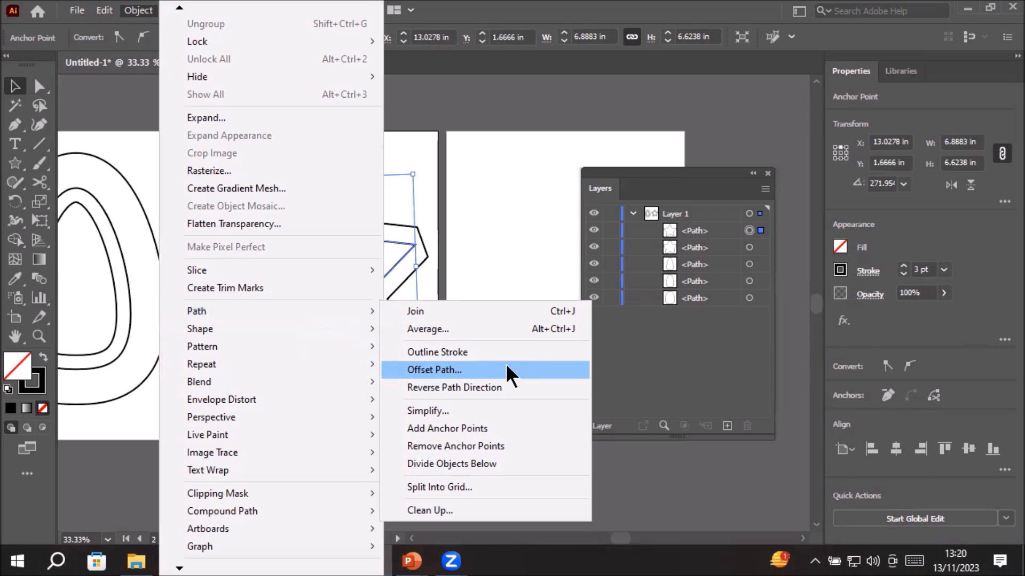
pyautogui.click(505, 363)
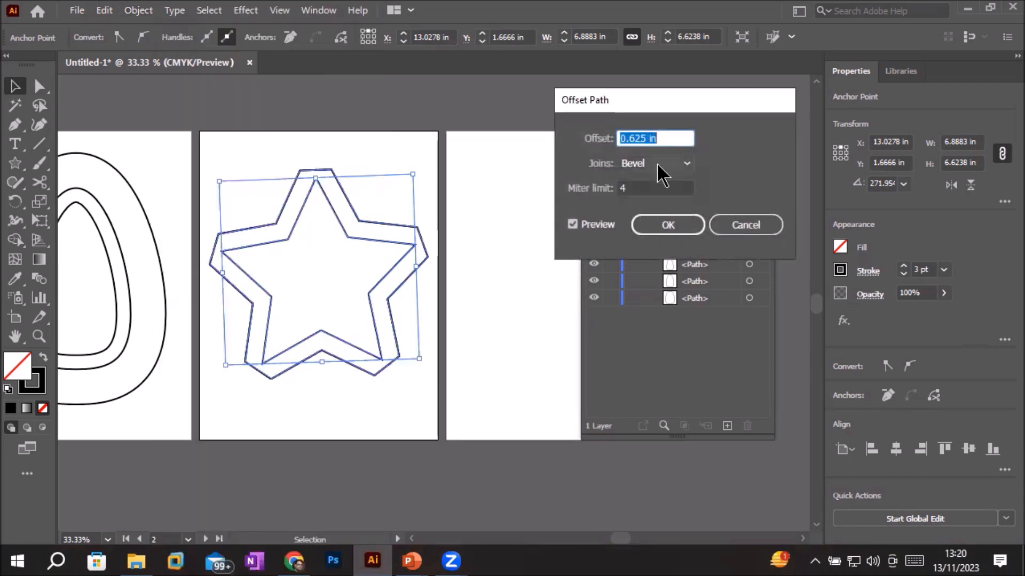
pyautogui.click(671, 138)
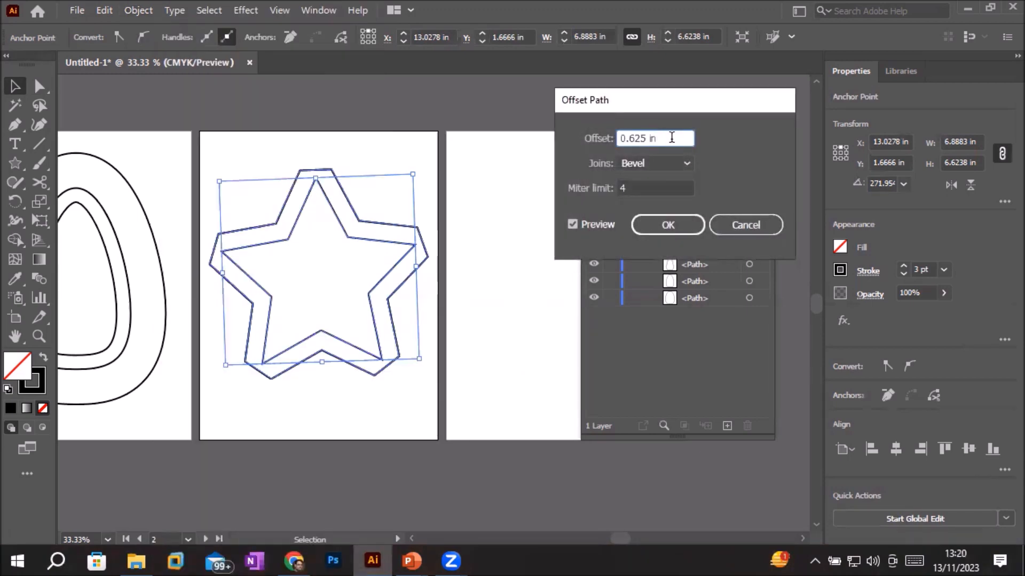
# Set the inner star's path offset to -0.625 in so the copy falls inside it.
pyautogui.press('Up')
pyautogui.press('Up')
pyautogui.press('Down')
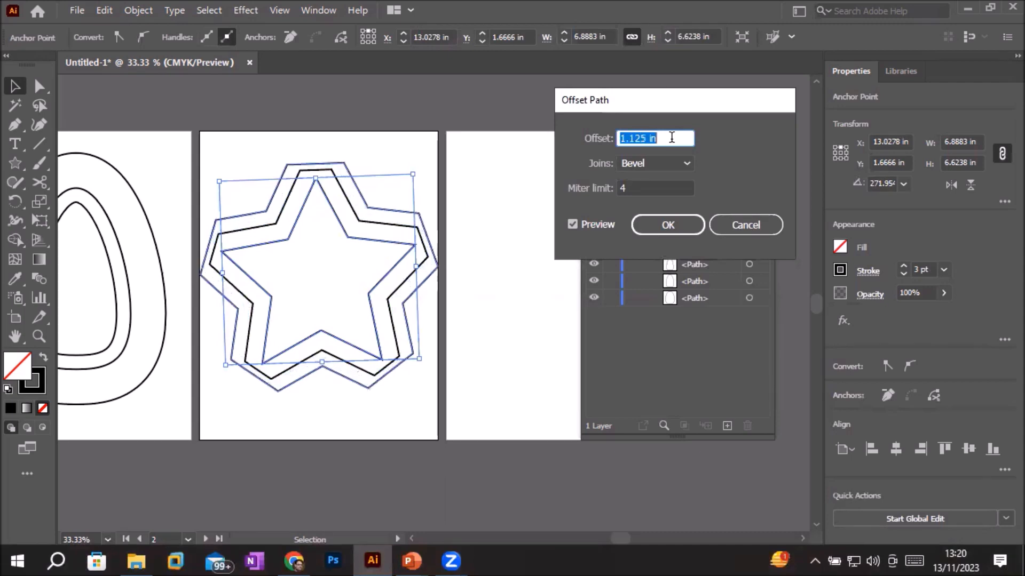
pyautogui.press('Down')
pyautogui.press('Down')
pyautogui.press('Down')
pyautogui.press('Down')
pyautogui.press('Down')
pyautogui.press('Down')
pyautogui.press('Down')
pyautogui.press('Down')
pyautogui.press('Down')
pyautogui.press('Down')
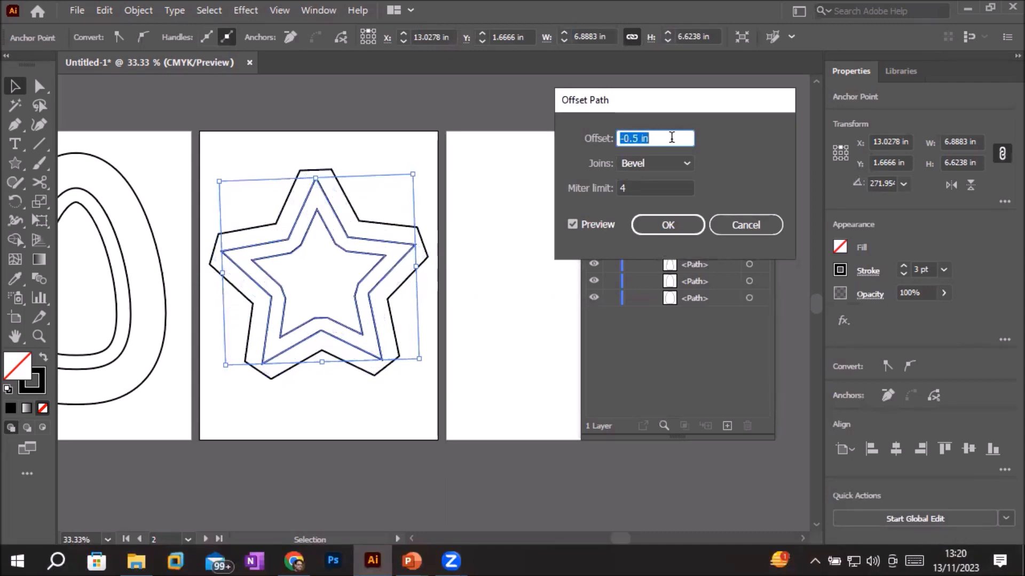
pyautogui.press('Down')
pyautogui.press('Down')
pyautogui.press('Down')
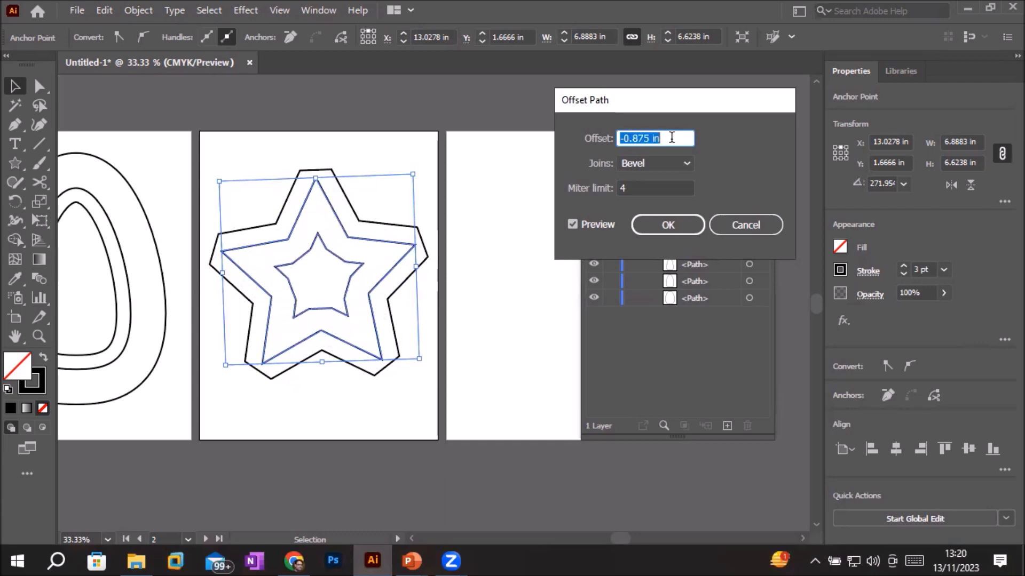
pyautogui.press('Down')
pyautogui.press('Up')
pyautogui.press('Up')
pyautogui.press('Up')
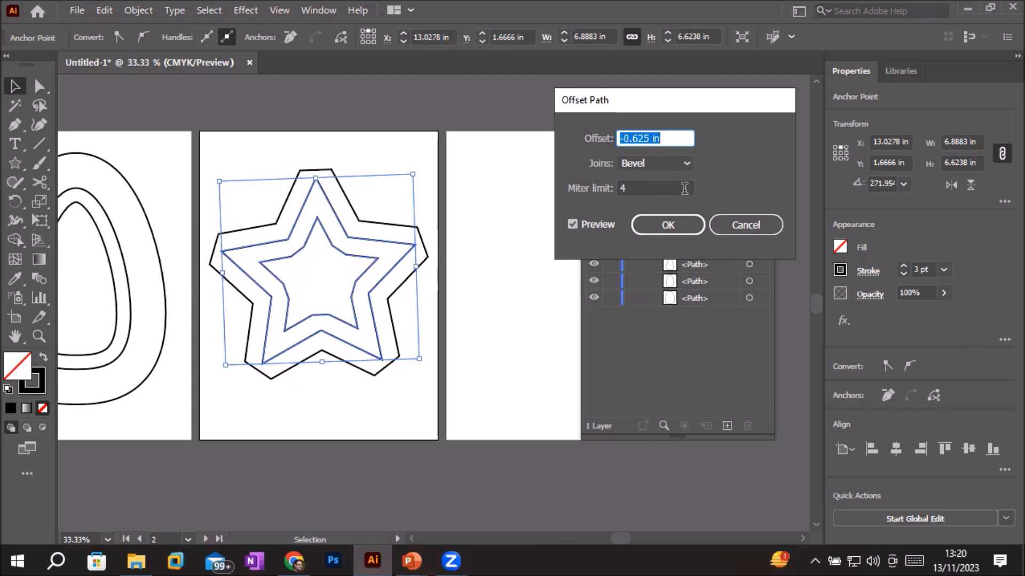
# Preview the star's inward offset with Round and Miter joins in turn.
pyautogui.scroll(1, 688, 168)
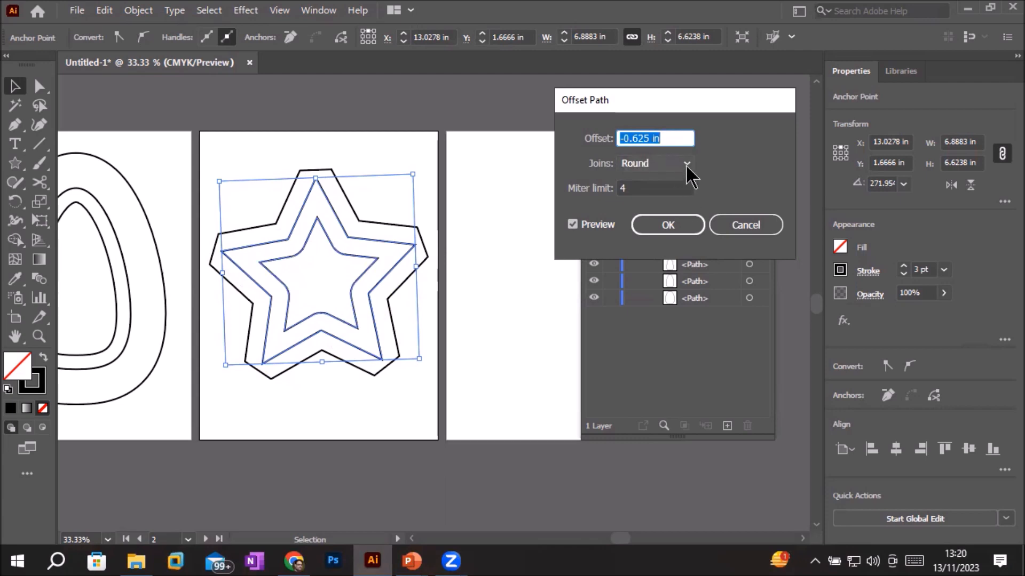
pyautogui.click(687, 168)
pyautogui.click(640, 182)
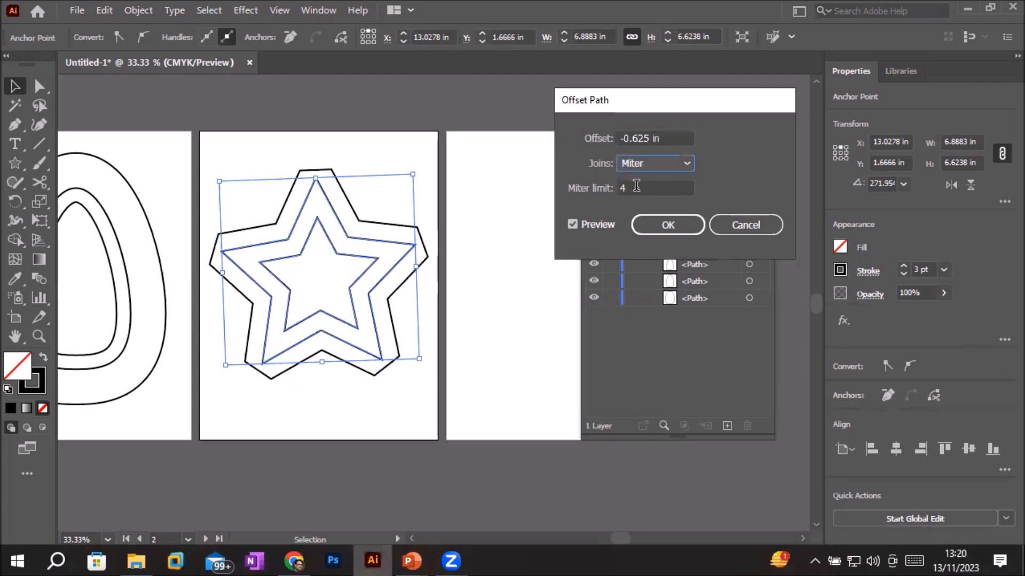
pyautogui.click(670, 167)
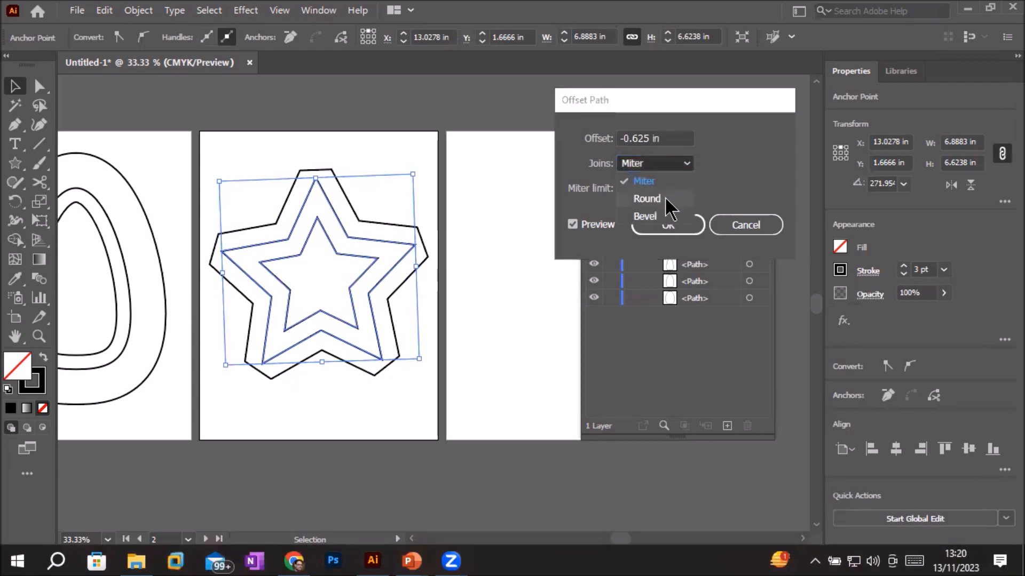
pyautogui.click(665, 198)
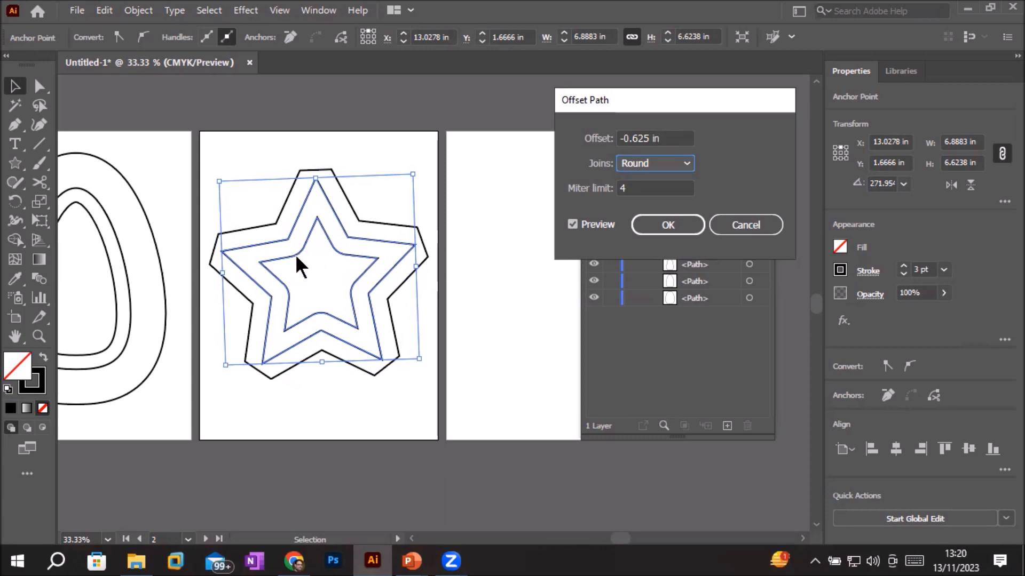
pyautogui.click(684, 164)
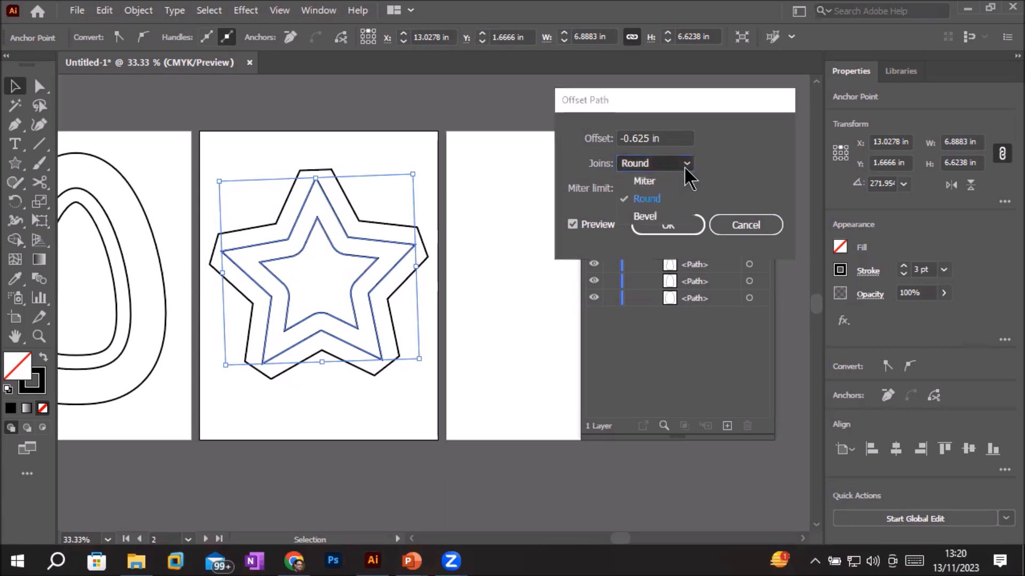
pyautogui.click(660, 181)
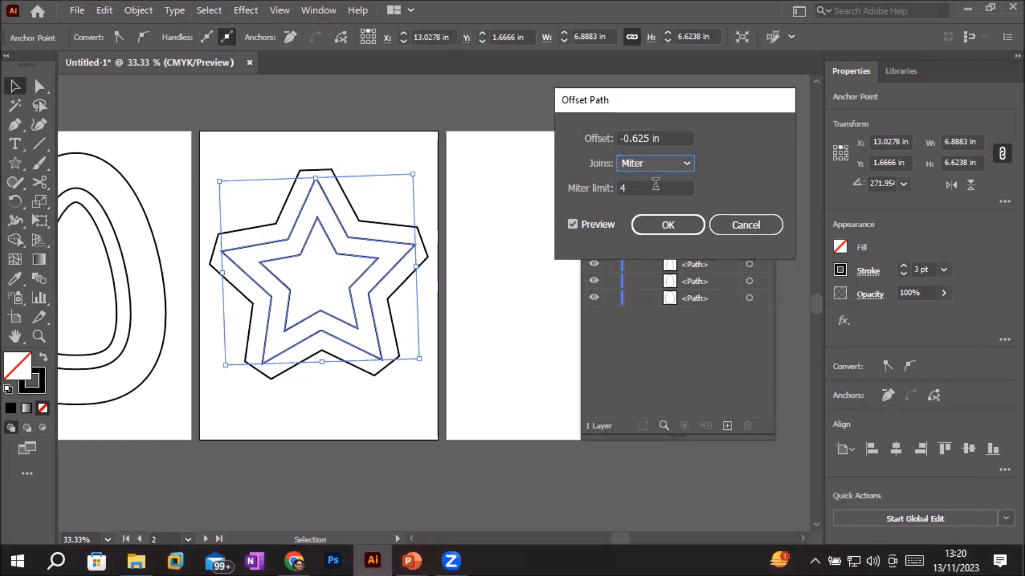
# Preview the inward offset with Bevel joins, then set the joins to Miter.
pyautogui.click(674, 164)
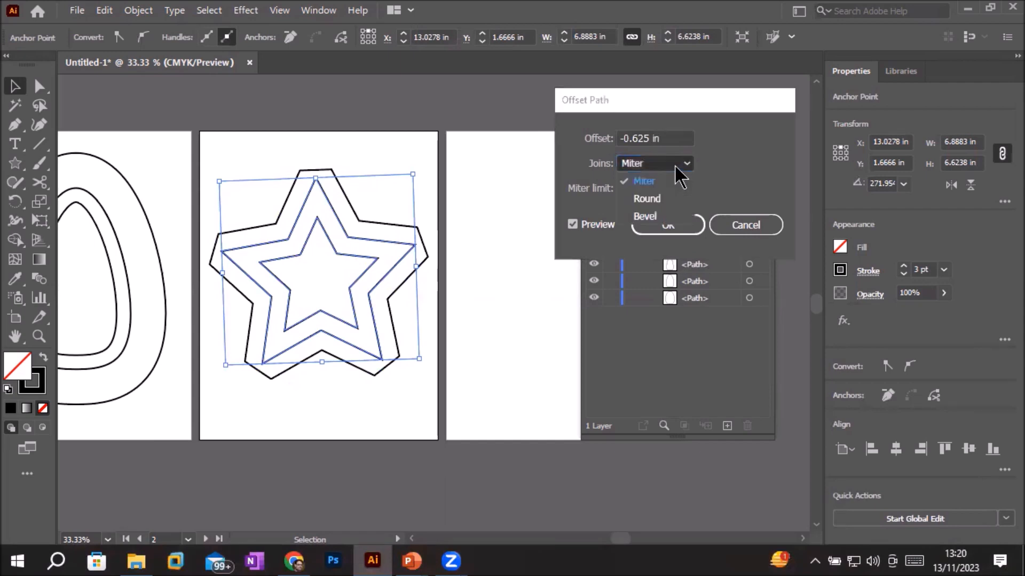
pyautogui.click(653, 218)
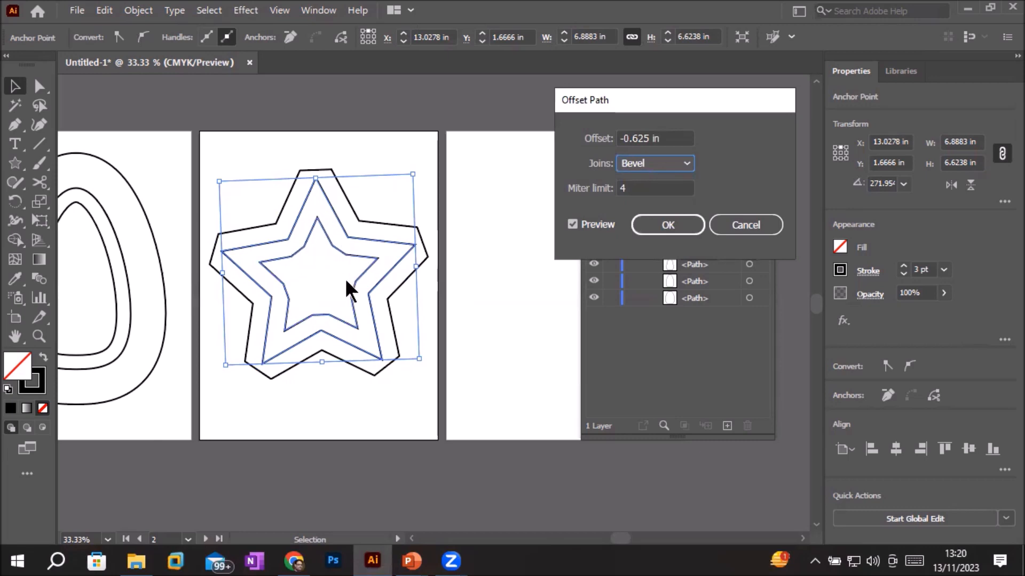
pyautogui.click(684, 166)
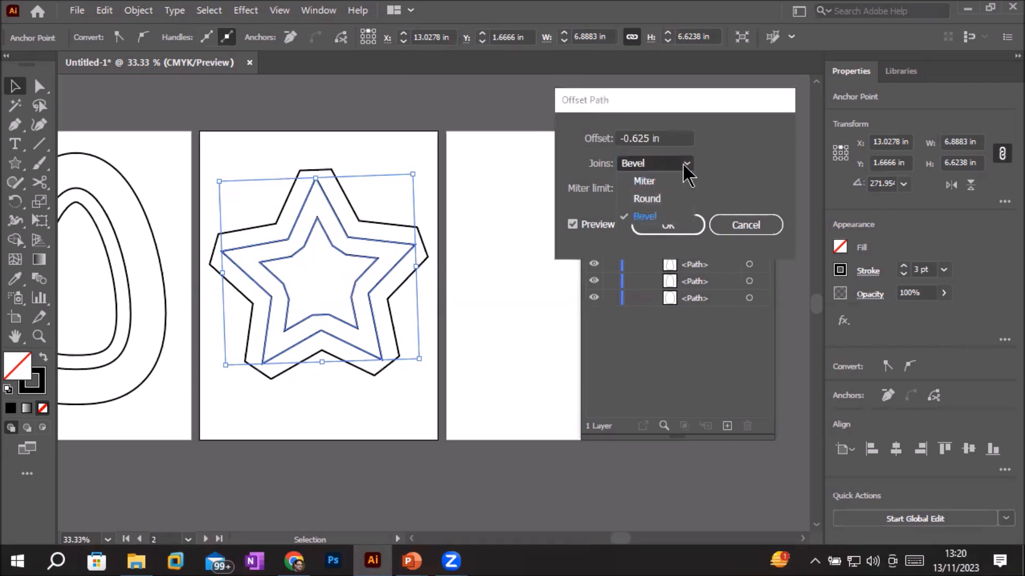
pyautogui.click(662, 181)
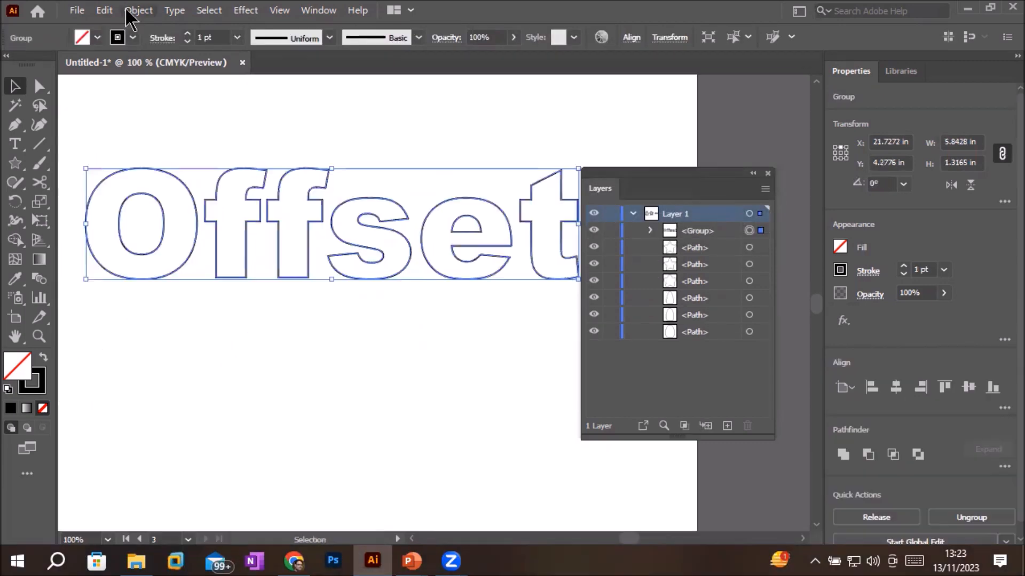
# Open Offset Path for the outlined word "Offset" and set the offset to -0.125 in.
pyautogui.click(130, 10)
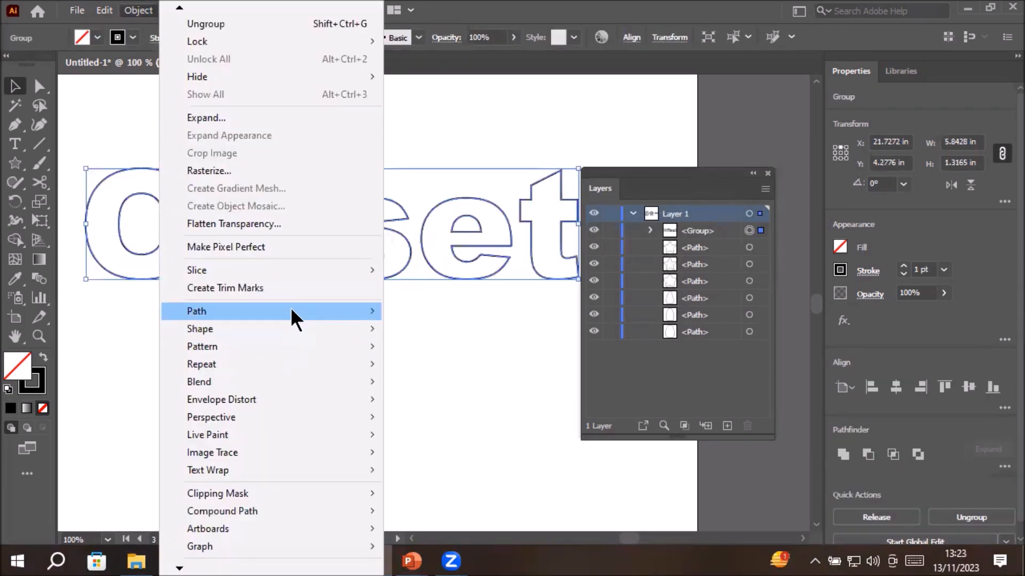
pyautogui.moveTo(290, 311)
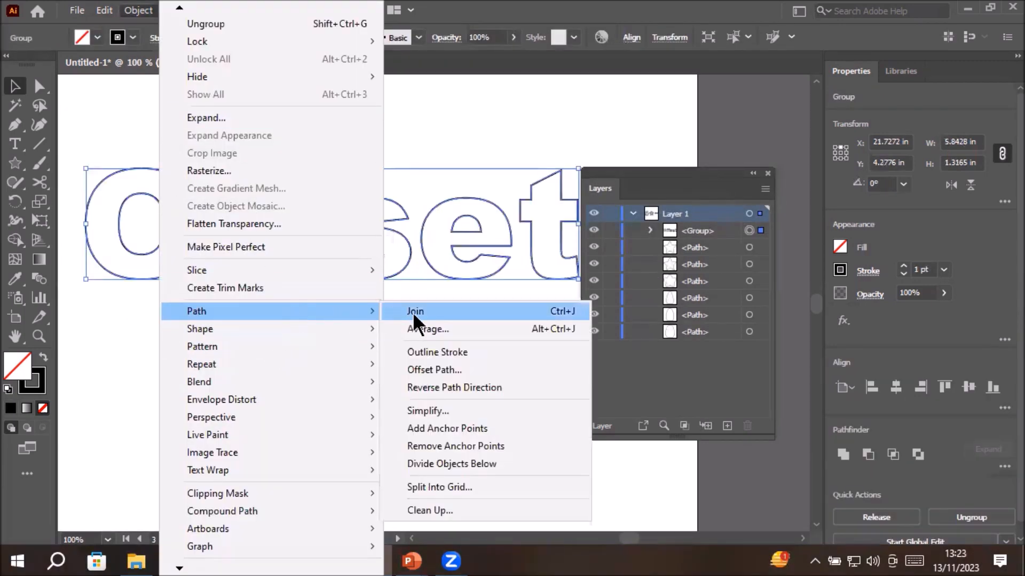
pyautogui.click(476, 372)
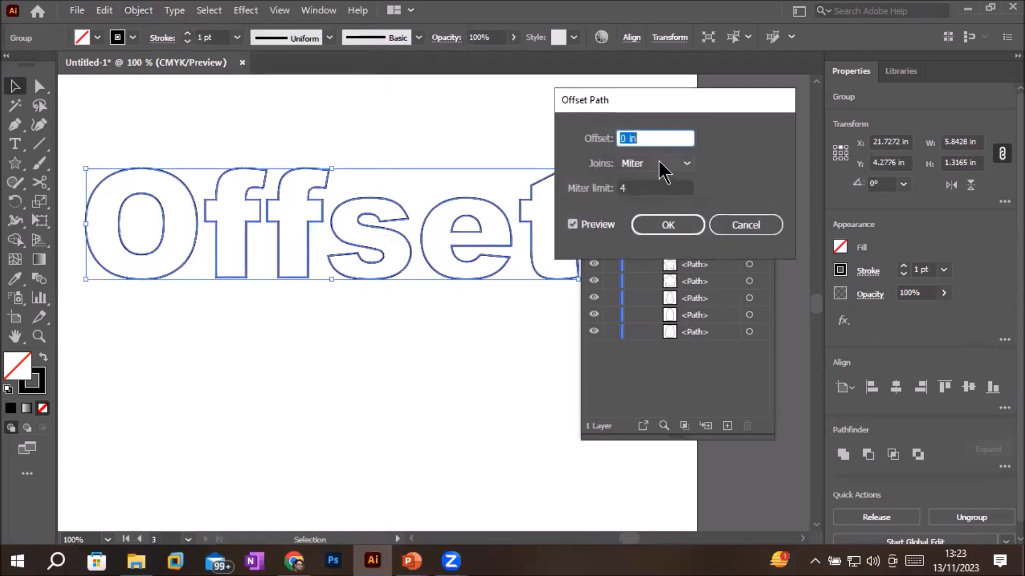
pyautogui.press('Down')
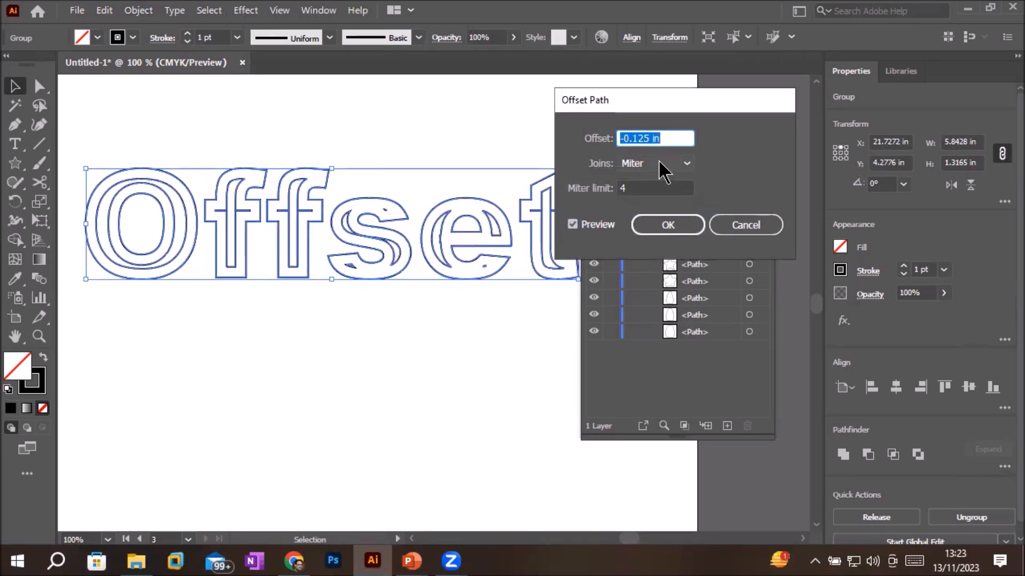
pyautogui.click(642, 138)
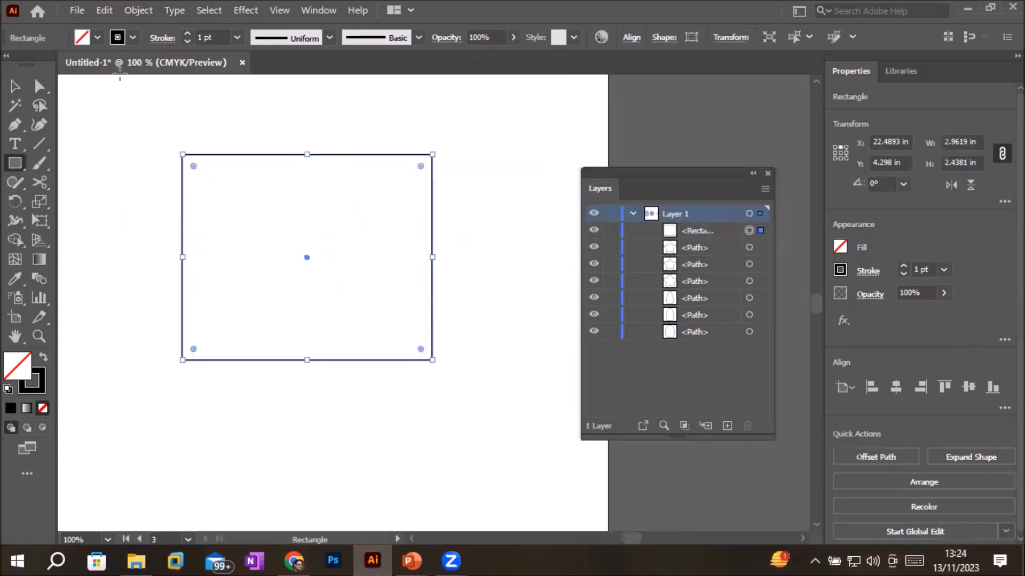
pyautogui.click(136, 11)
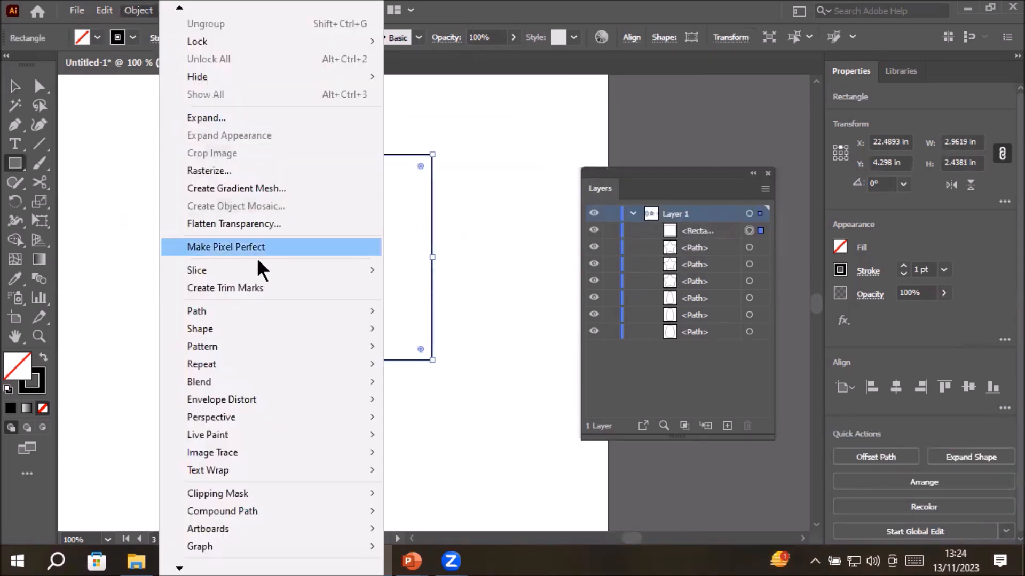
pyautogui.moveTo(273, 312)
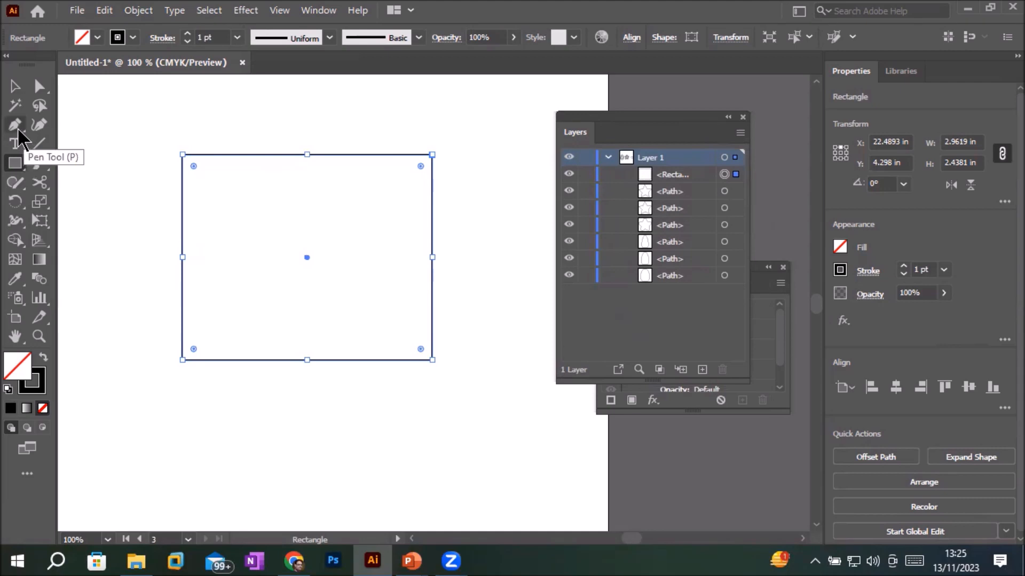
# Cut the rectangle at its upper-right corner with Scissors and move one loose end about 0.45 in right and 0.13 in down.
pyautogui.click(40, 182)
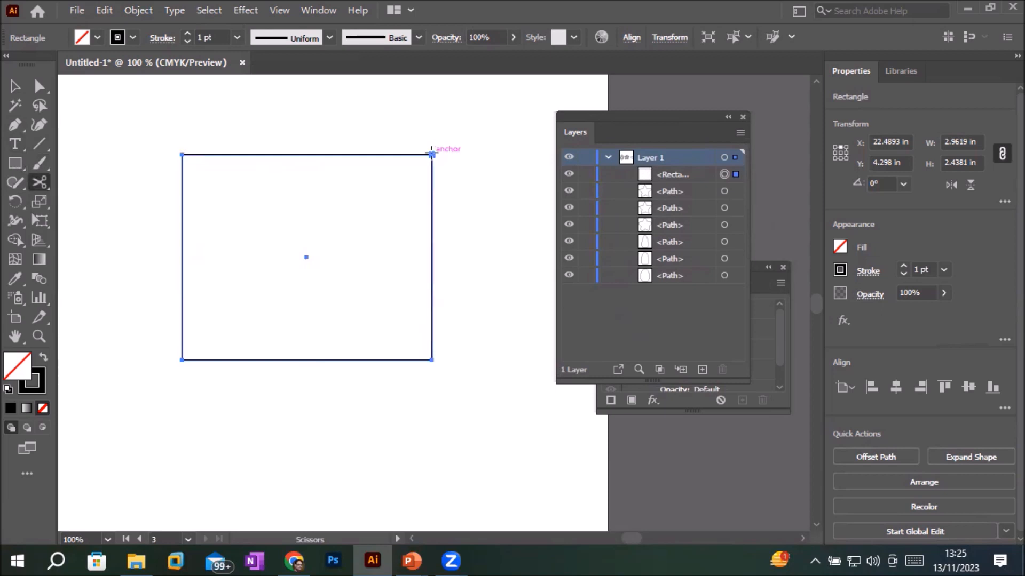
pyautogui.click(432, 155)
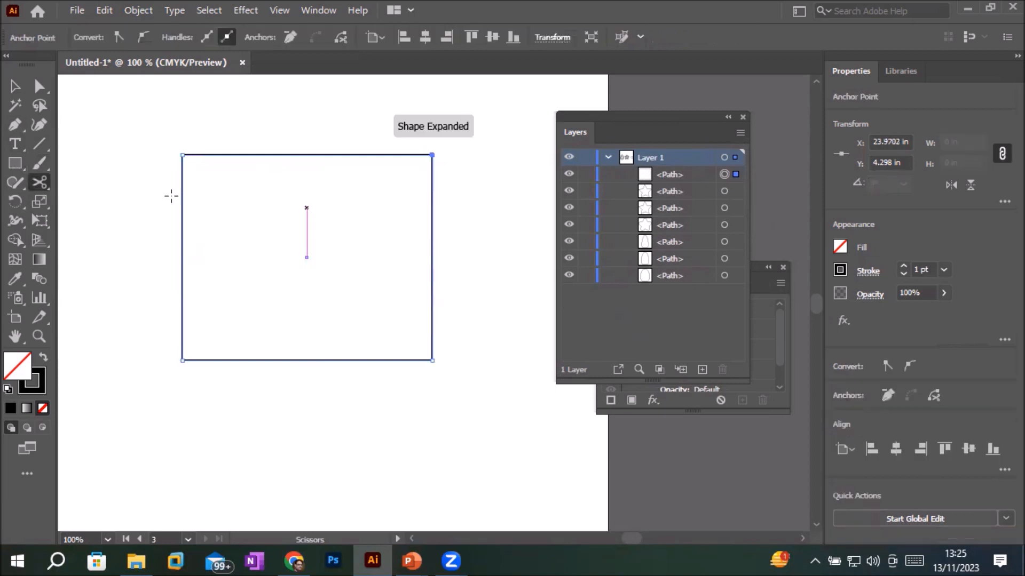
pyautogui.click(38, 86)
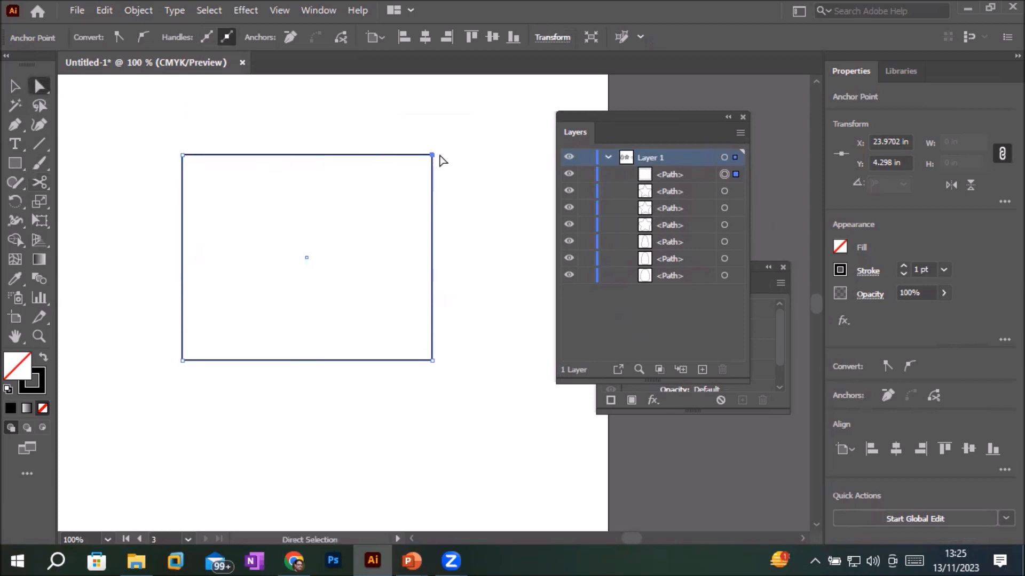
pyautogui.moveTo(433, 155); pyautogui.dragTo(469, 166)
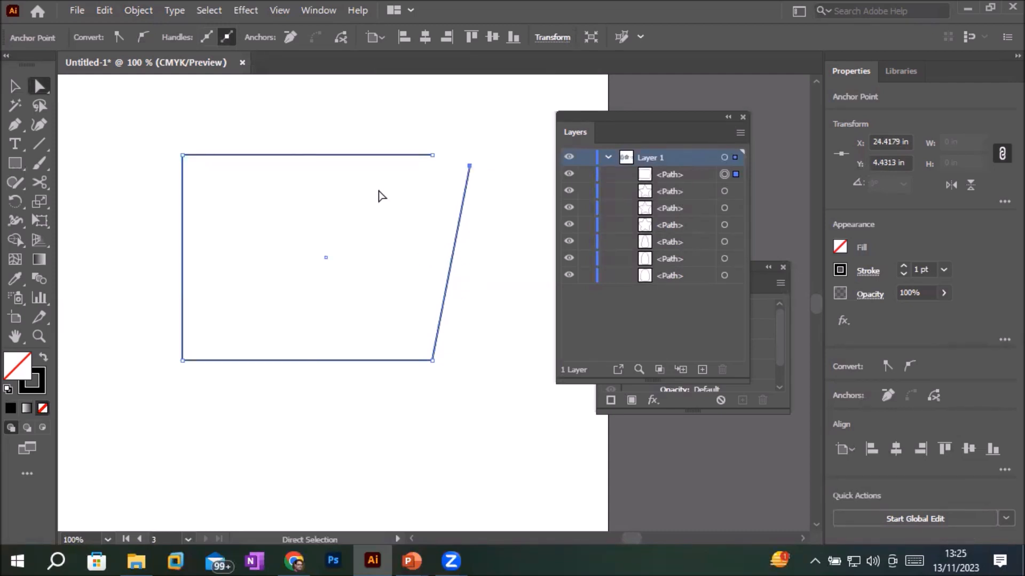
pyautogui.click(432, 155)
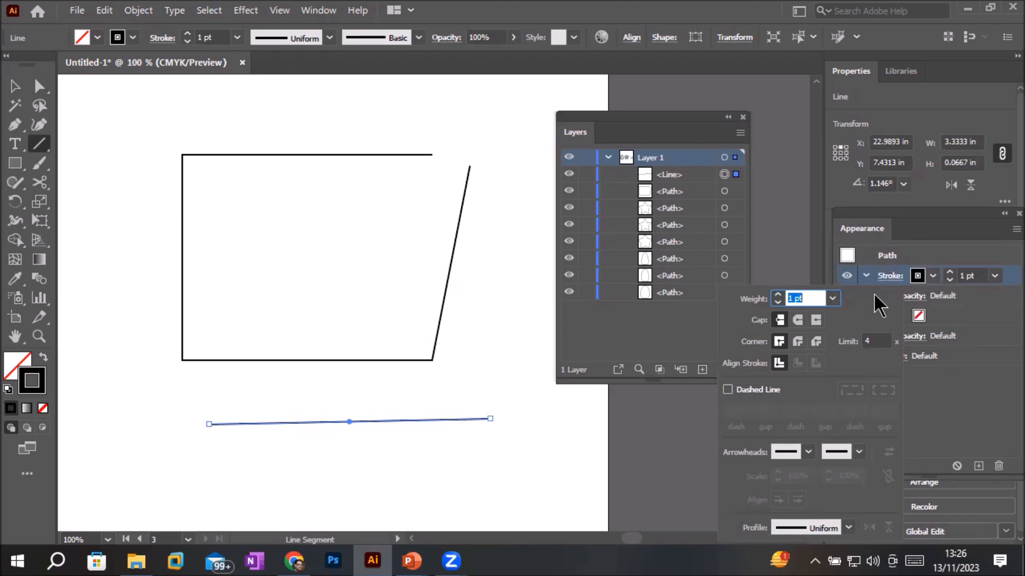
# Give the line an Arrow 8 arrowhead at its end and an Arrow 39 arrowhead at its start.
pyautogui.click(890, 276)
pyautogui.click(890, 277)
pyautogui.click(855, 453)
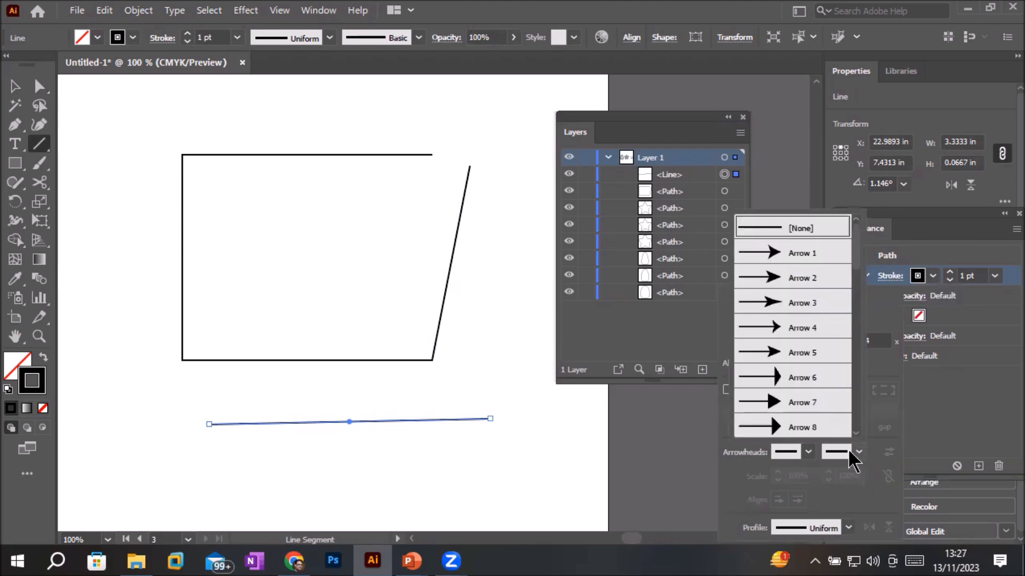
pyautogui.click(783, 422)
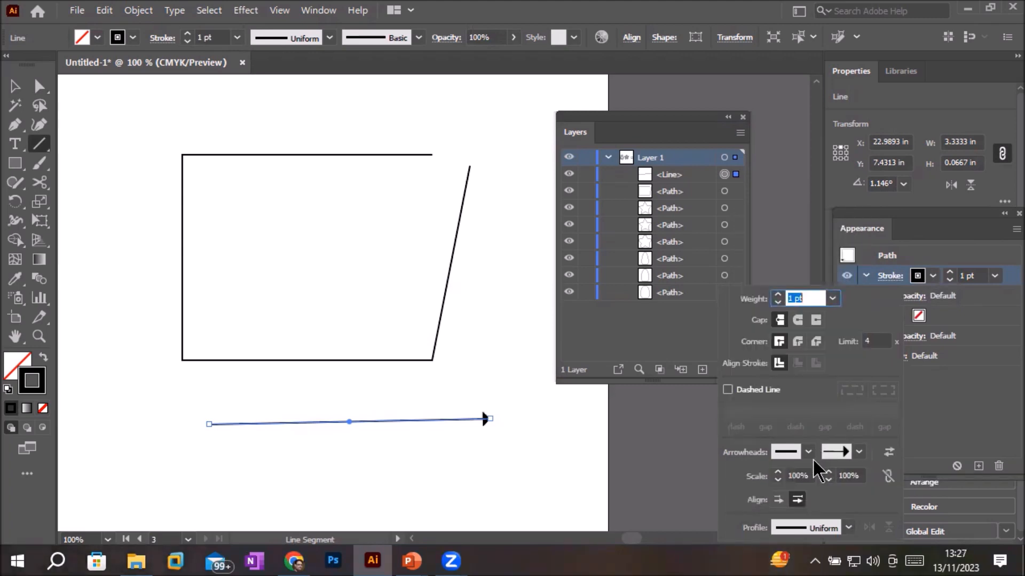
pyautogui.click(786, 453)
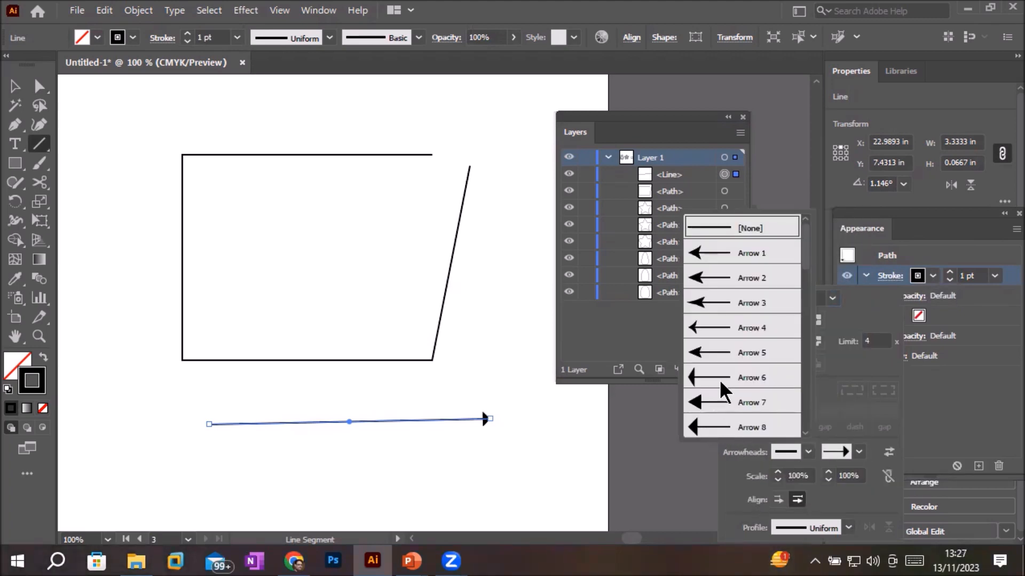
pyautogui.moveTo(809, 265); pyautogui.dragTo(816, 433)
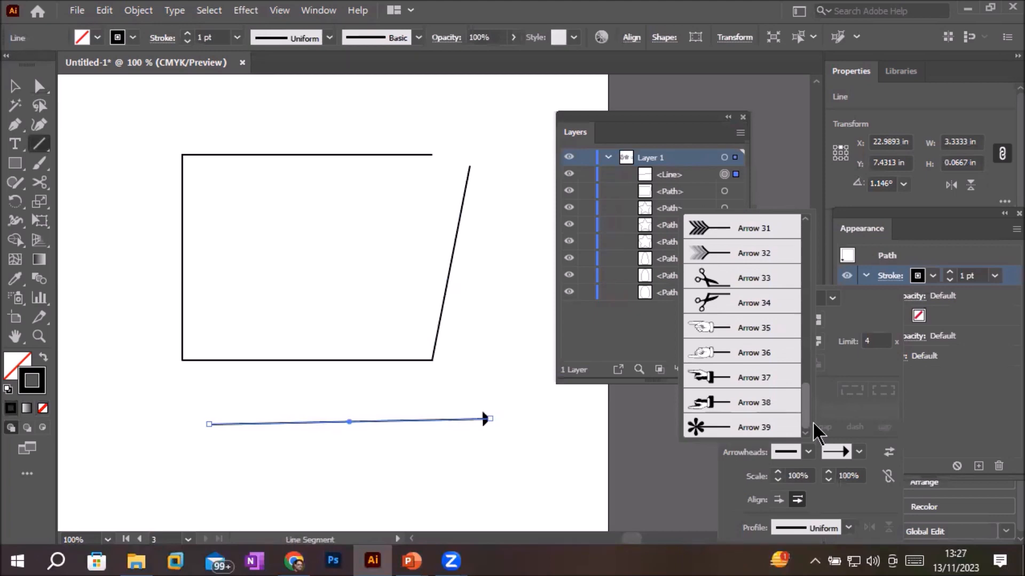
pyautogui.click(697, 429)
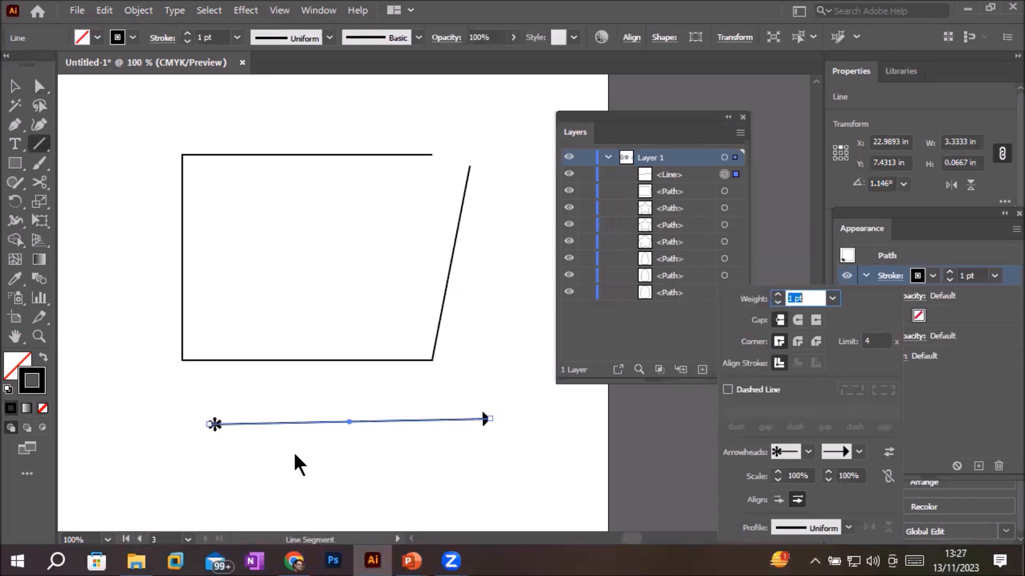
pyautogui.scroll(2, 480, 446)
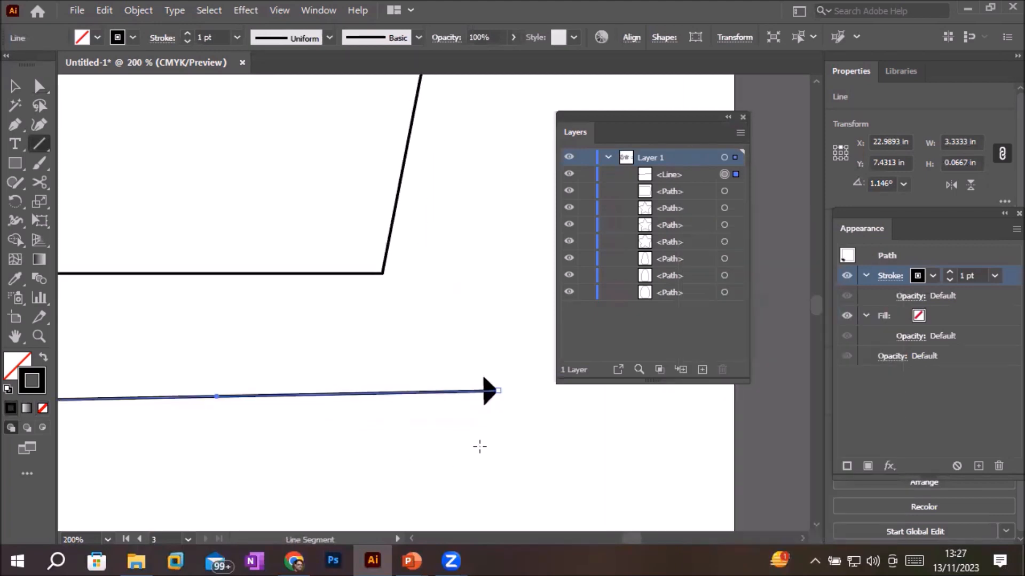
pyautogui.scroll(-1, 479, 447)
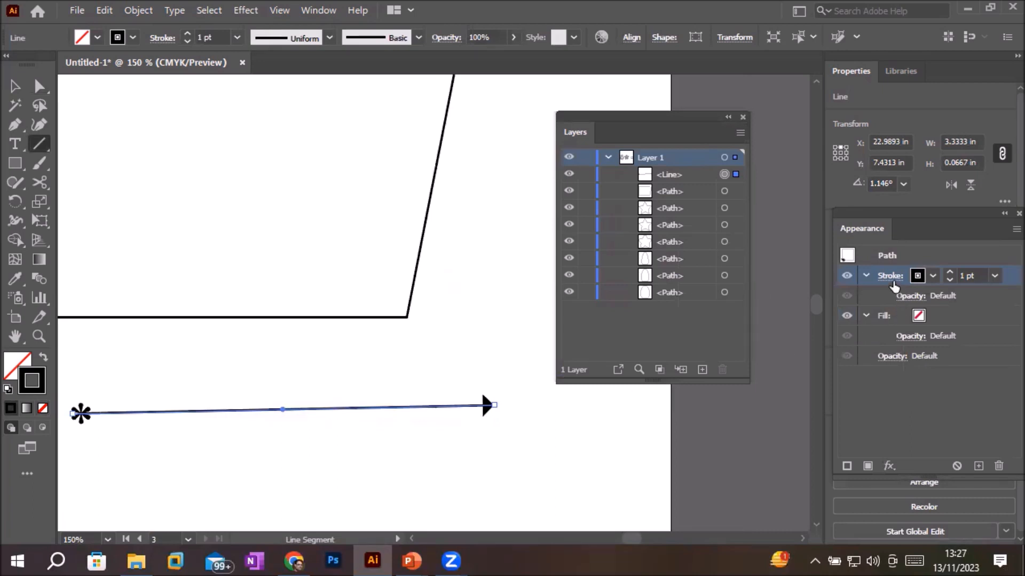
# Swap the line's start and end arrowheads back and forth several times.
pyautogui.click(890, 277)
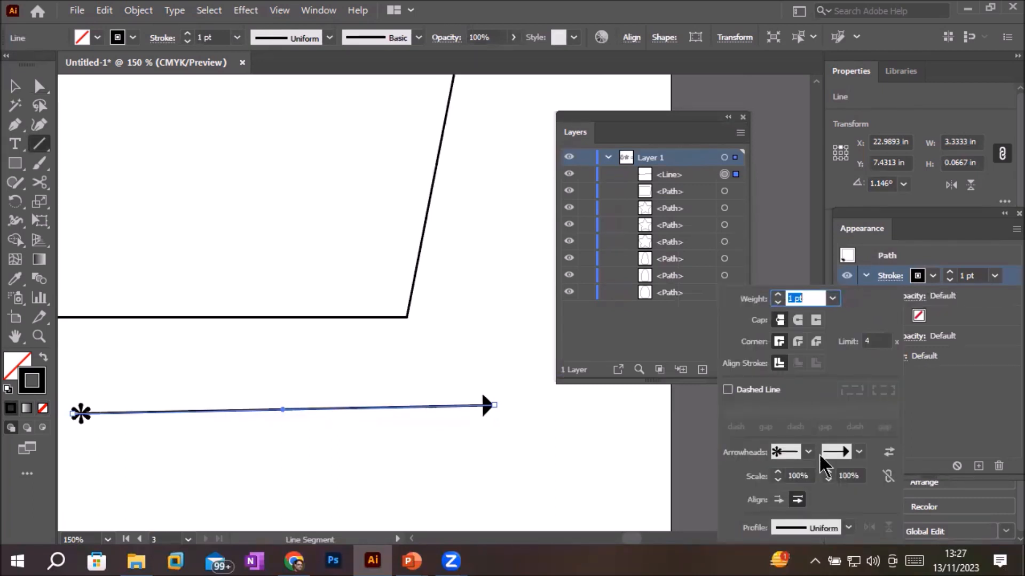
pyautogui.click(888, 452)
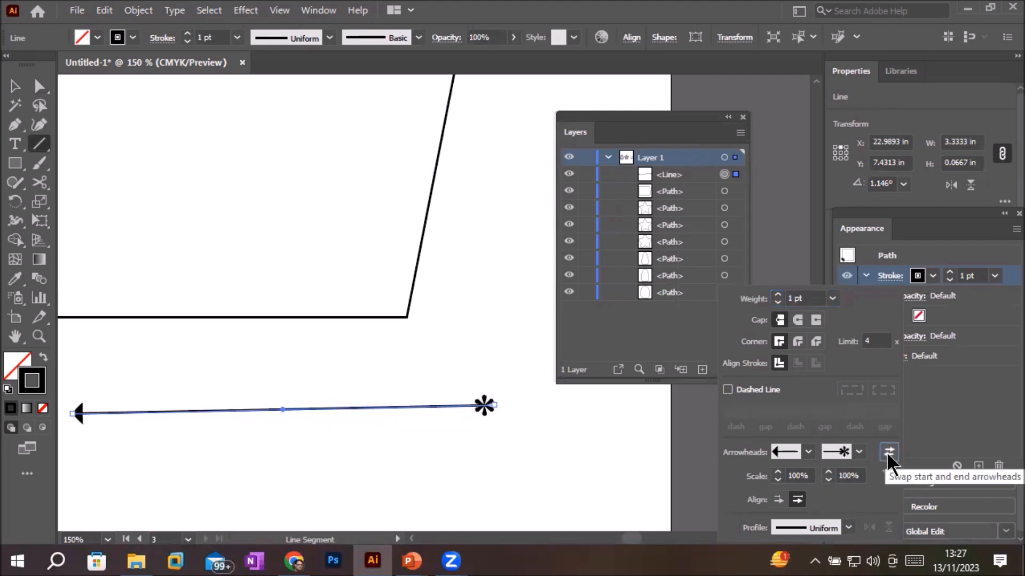
pyautogui.click(888, 453)
pyautogui.click(888, 453)
pyautogui.click(888, 453)
pyautogui.click(888, 453)
pyautogui.click(889, 453)
pyautogui.click(889, 453)
pyautogui.click(888, 452)
pyautogui.click(889, 452)
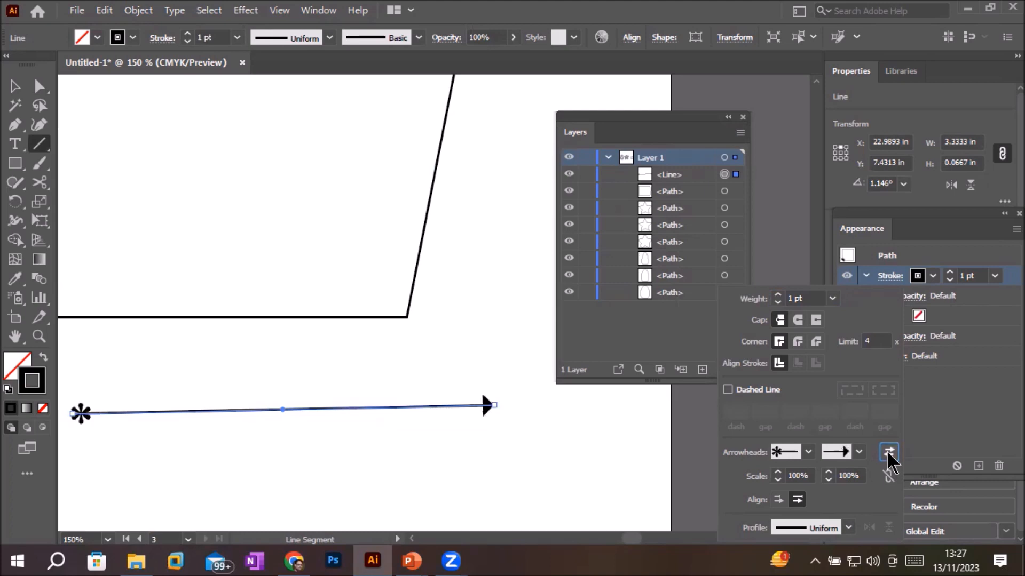
# Reverse the path direction of the line with arrowheads.
pyautogui.click(143, 12)
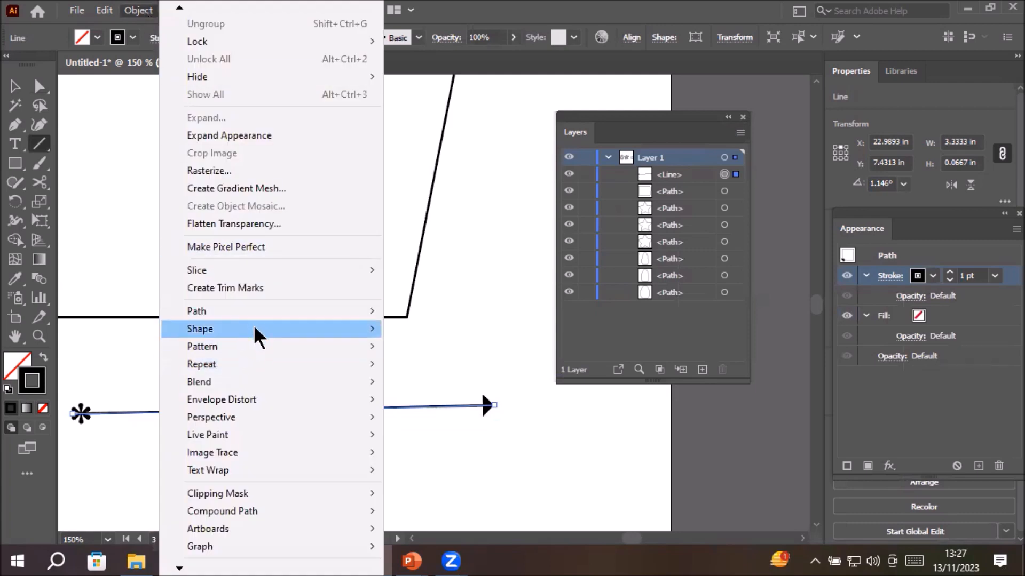
pyautogui.moveTo(264, 318)
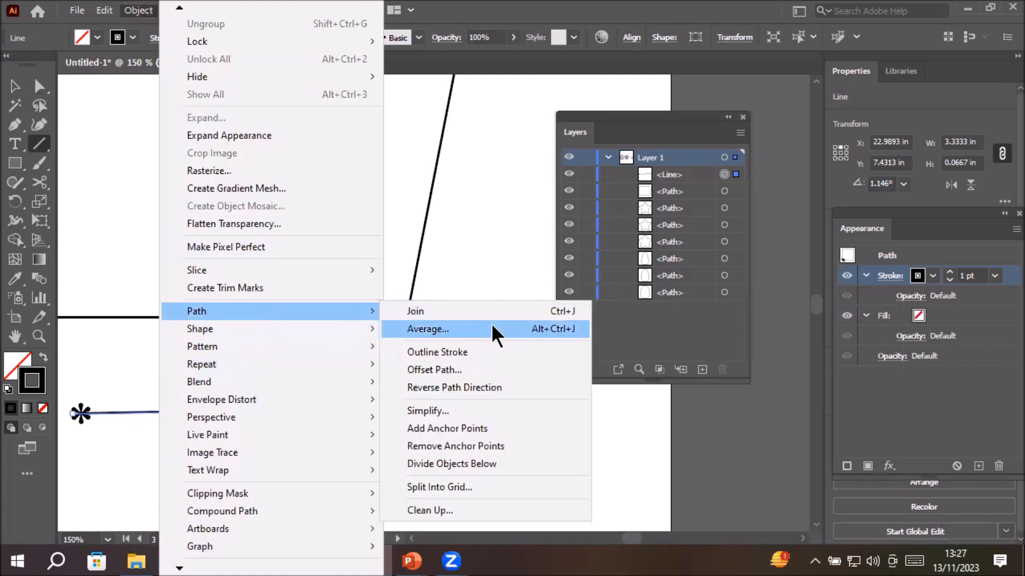
pyautogui.click(504, 385)
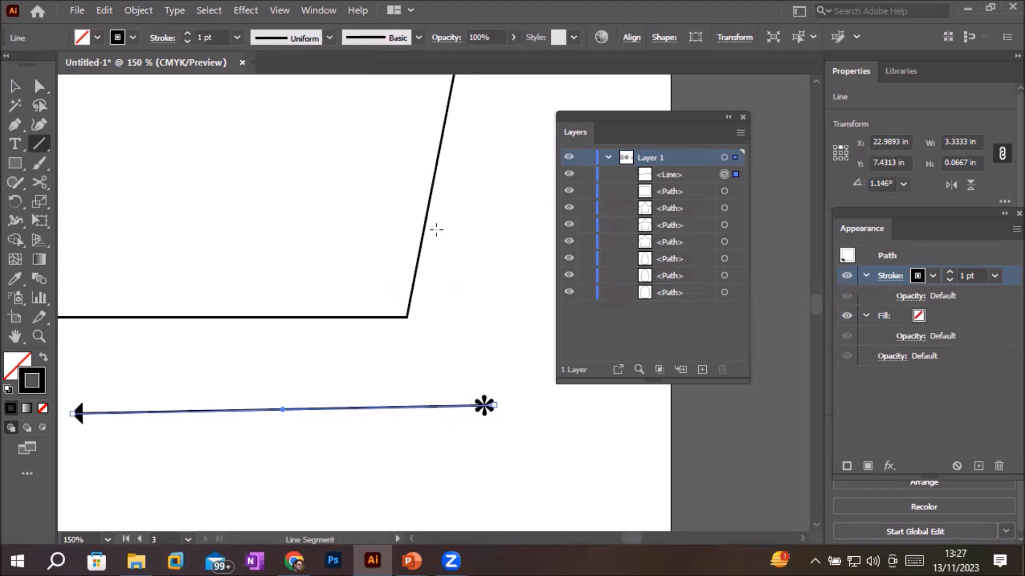
# Move the open rectangle path about 1.94 in left and 0.66 in up on the artboard.
pyautogui.scroll(-3, 436, 228)
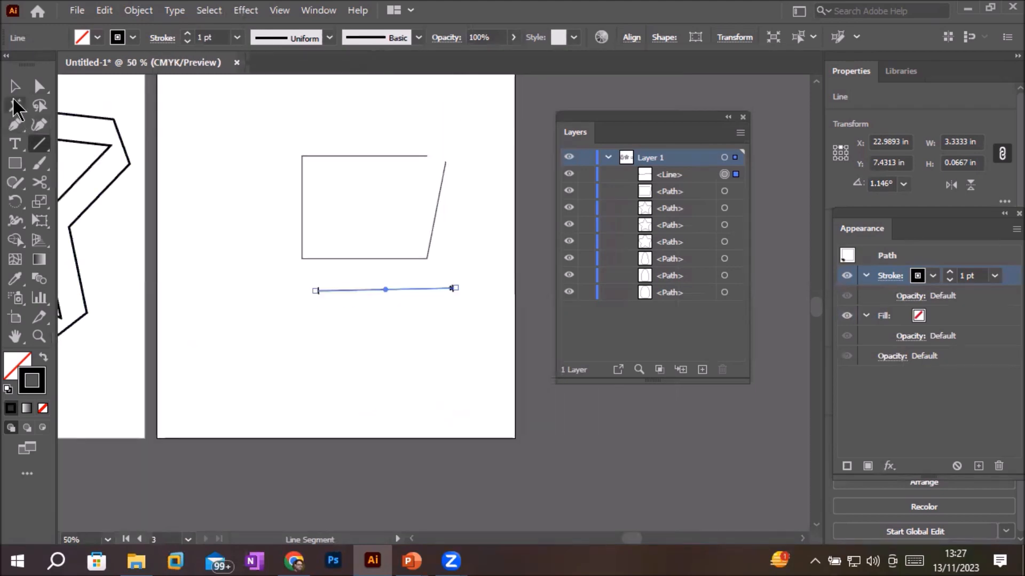
pyautogui.click(15, 85)
pyautogui.click(337, 156)
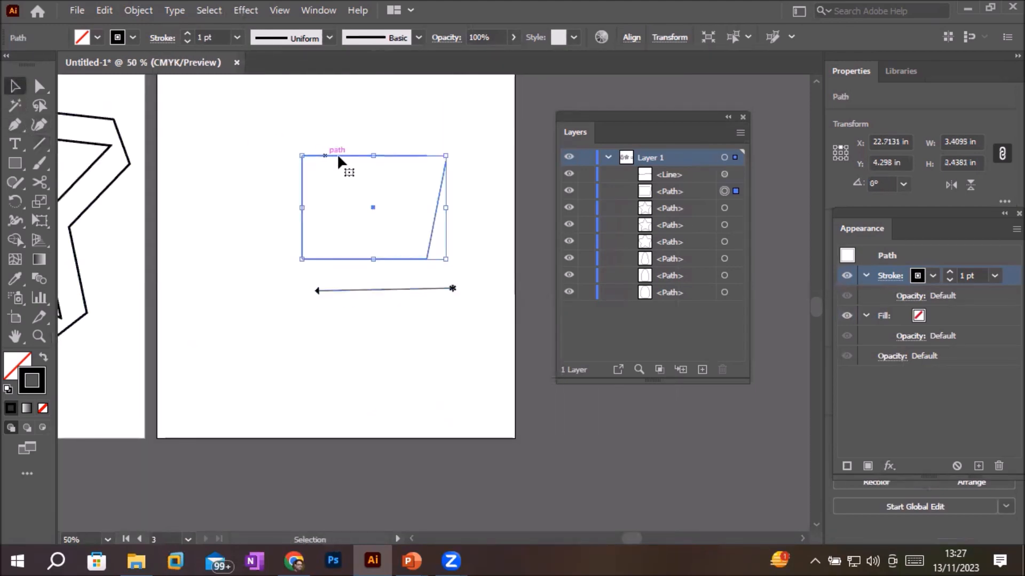
pyautogui.moveTo(354, 153); pyautogui.dragTo(273, 127)
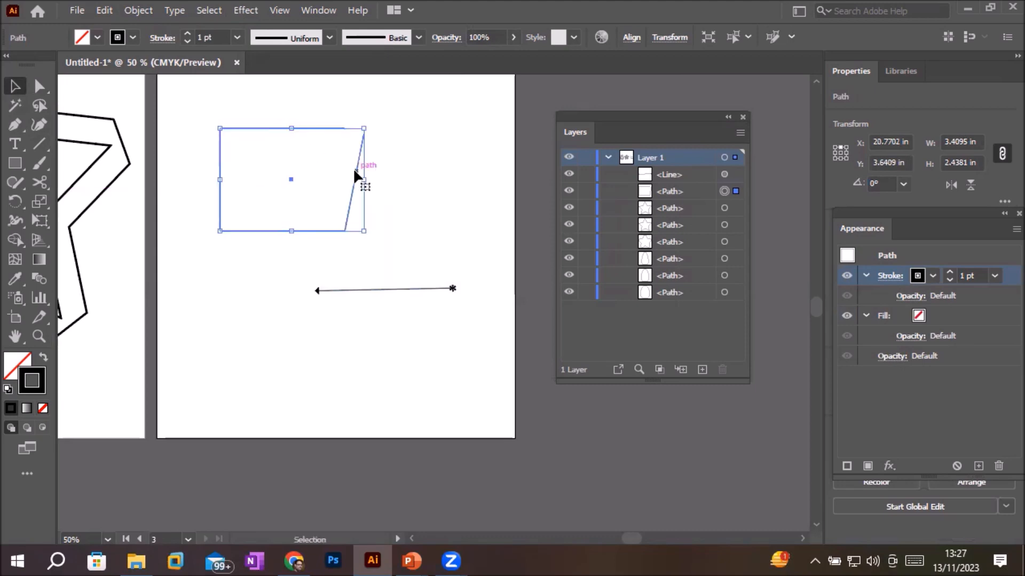
# Apply the Arrow 37 pointing hand to the open rectangle's end and the Arrow 33 scissors to its start.
pyautogui.click(890, 276)
pyautogui.click(859, 453)
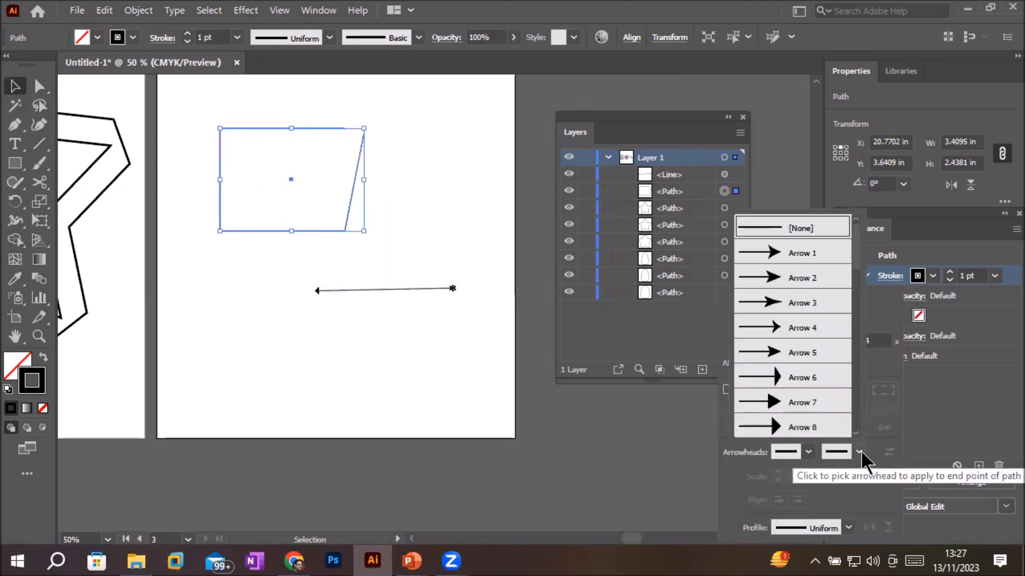
pyautogui.scroll(-7, 827, 394)
pyautogui.scroll(-3, 827, 394)
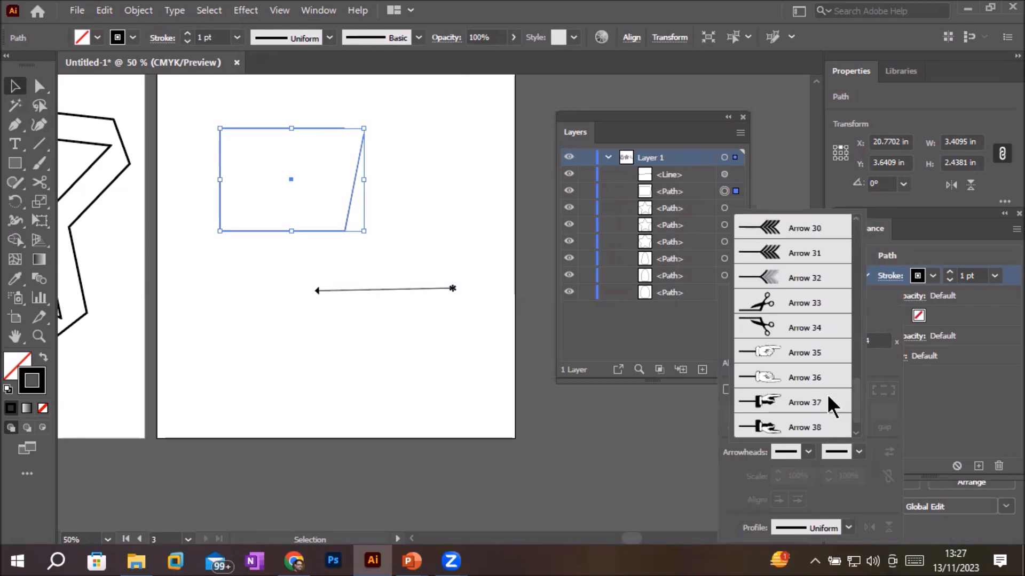
pyautogui.click(750, 403)
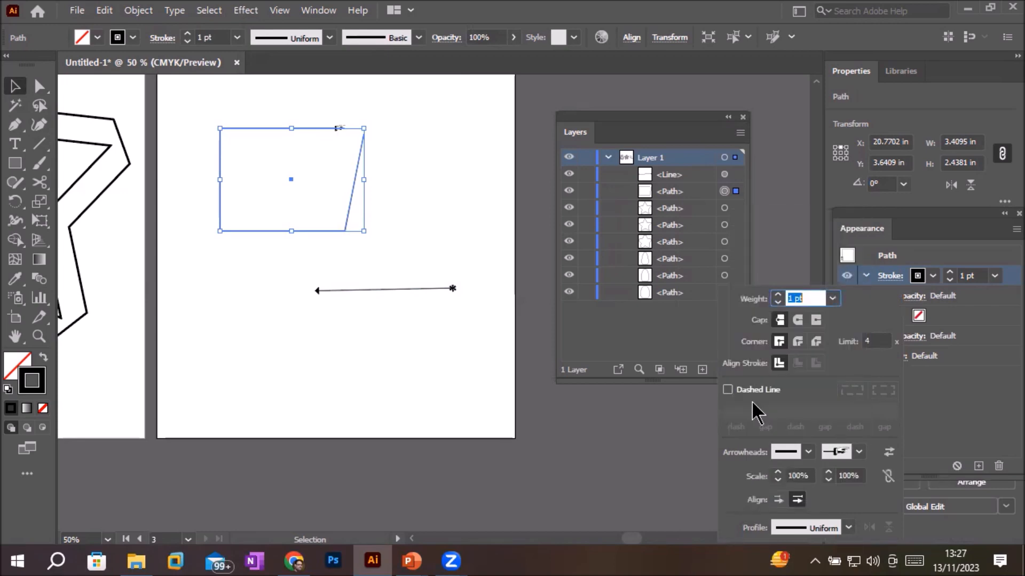
pyautogui.click(807, 452)
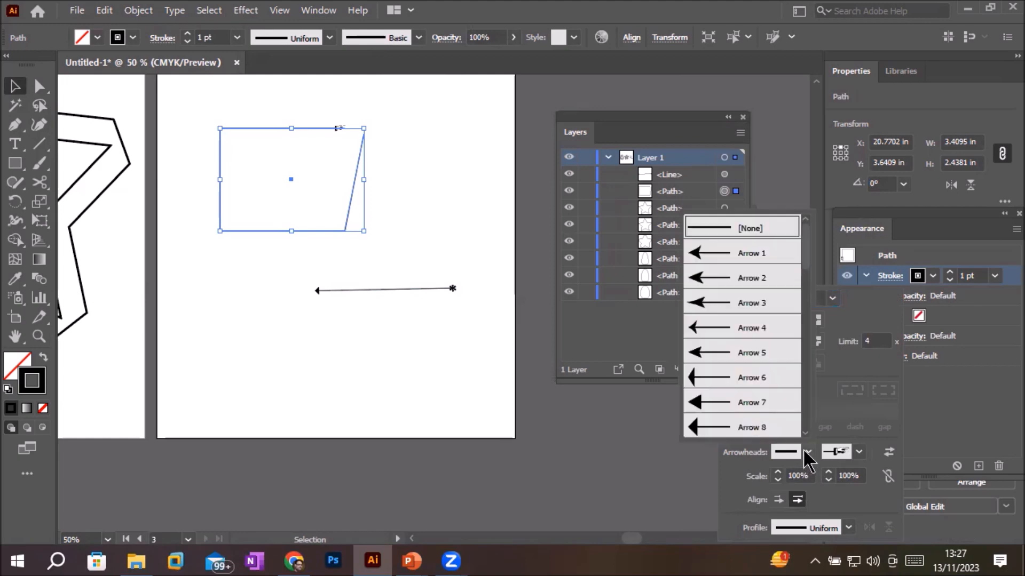
pyautogui.scroll(-10, 777, 401)
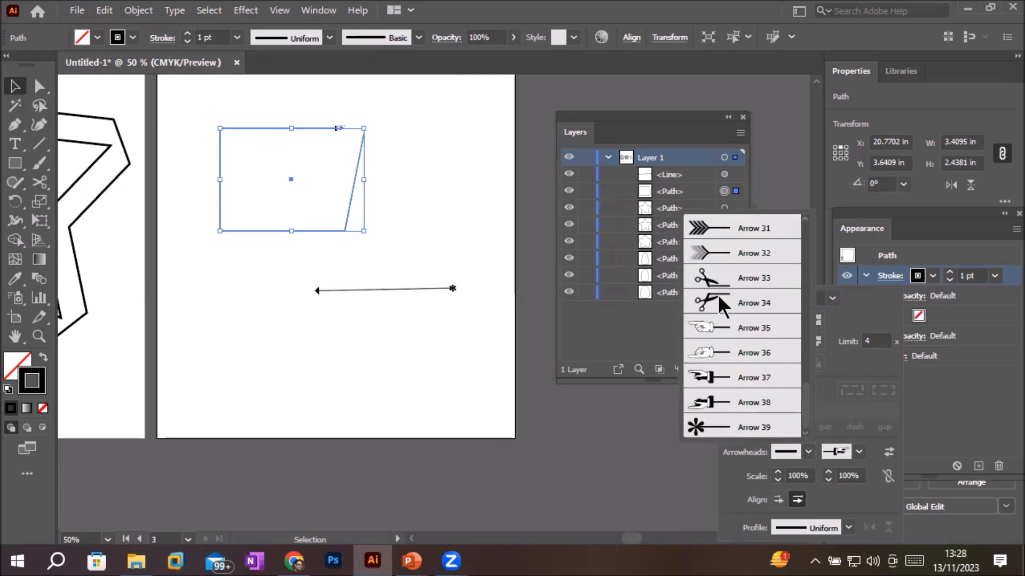
pyautogui.click(706, 282)
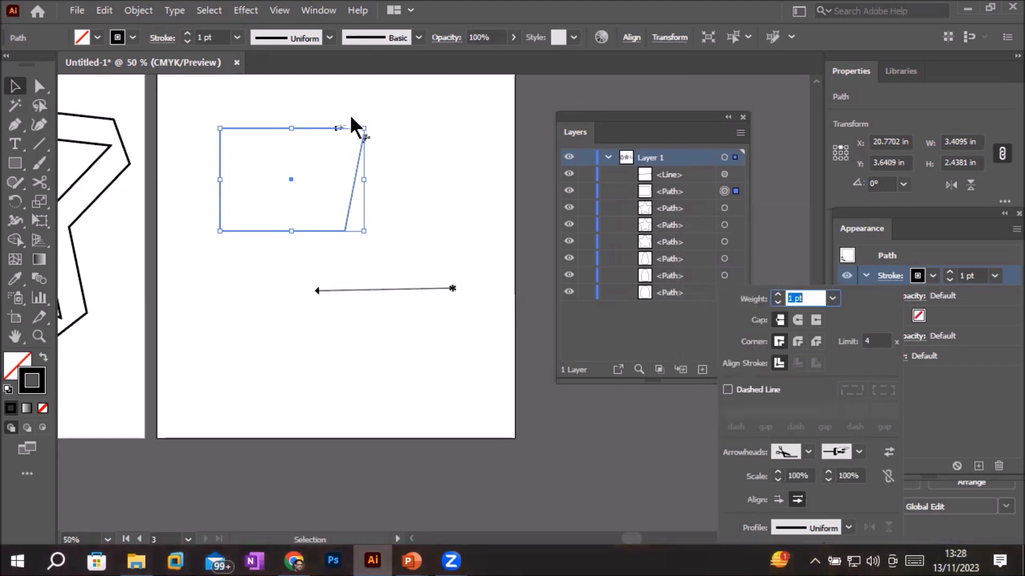
pyautogui.scroll(3, 350, 113)
pyautogui.scroll(3, 352, 116)
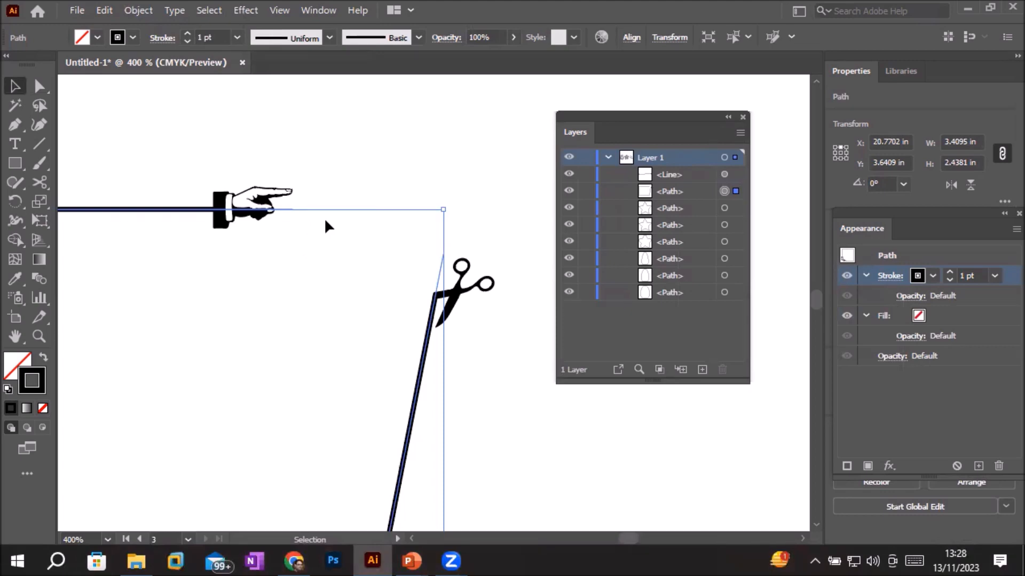
# Reverse the path direction of the open rectangle so its hand and scissors arrowheads trade ends.
pyautogui.click(142, 9)
pyautogui.moveTo(210, 312)
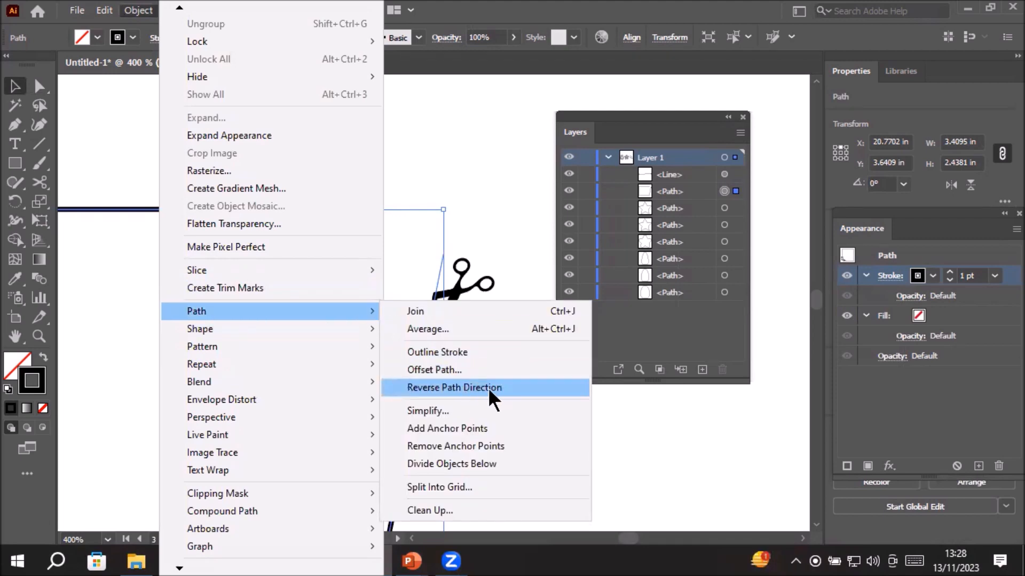
pyautogui.click(474, 390)
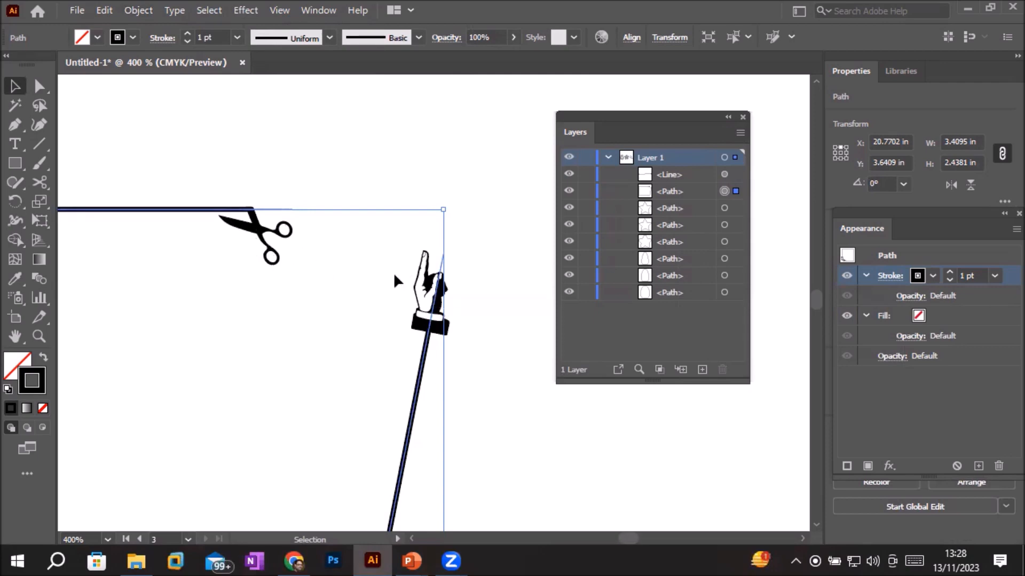
pyautogui.click(143, 13)
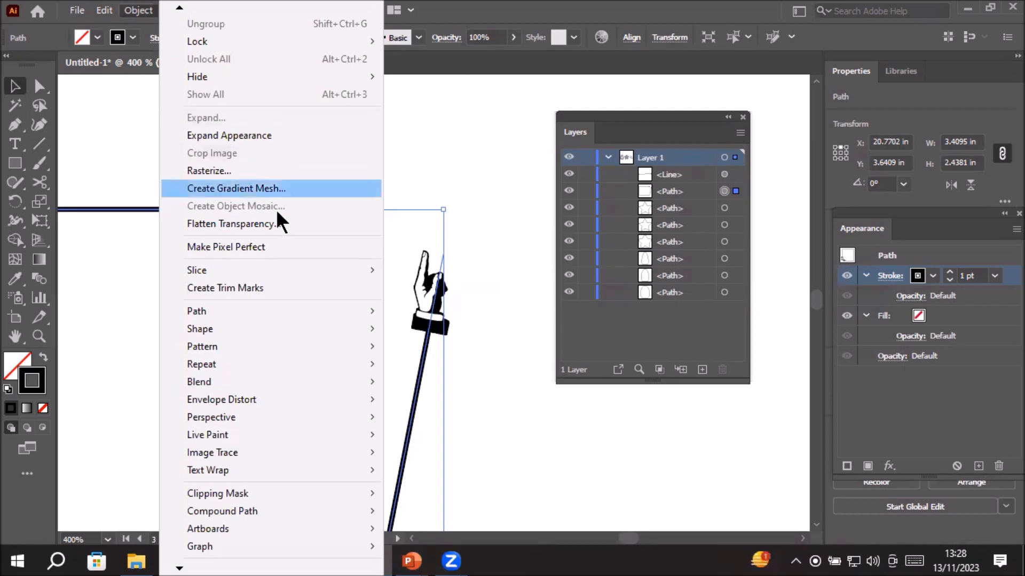
pyautogui.moveTo(319, 312)
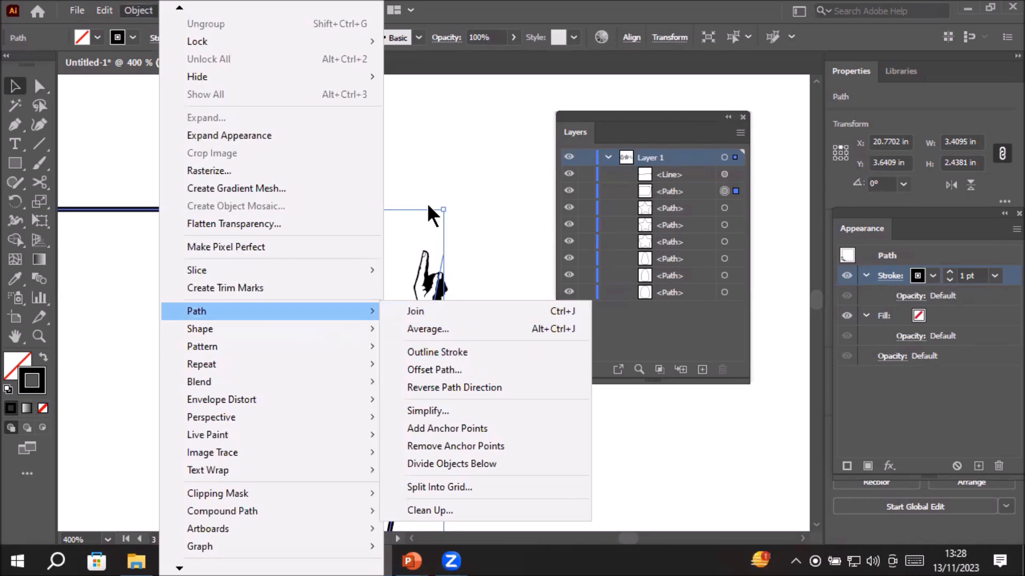
pyautogui.click(433, 171)
# Delete the open rectangle and the line with arrowheads from the third artboard.
pyautogui.scroll(-6, 433, 172)
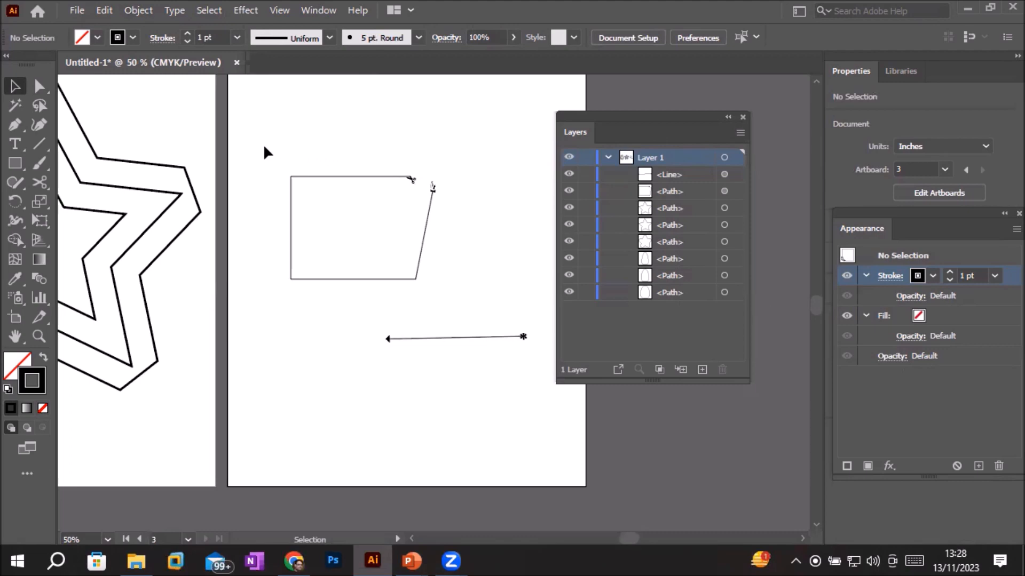
pyautogui.moveTo(270, 149); pyautogui.dragTo(573, 373)
pyautogui.press('Delete')
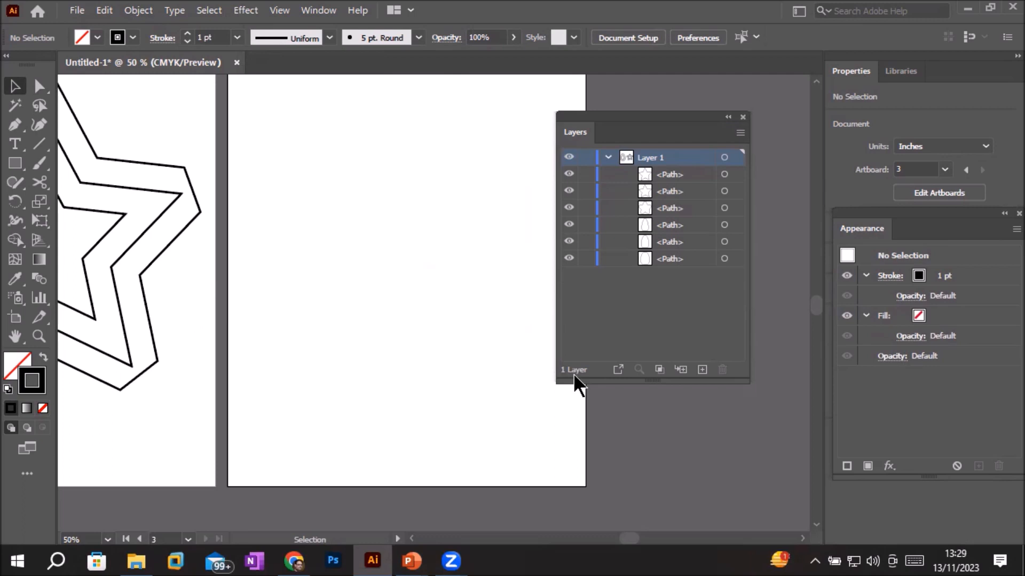
# Draw a rectangle about 5.54 by 1.30 in high on the empty artboard and a thin one about 8.04 by 0.29 in across it.
pyautogui.moveTo(615, 121); pyautogui.dragTo(683, 127)
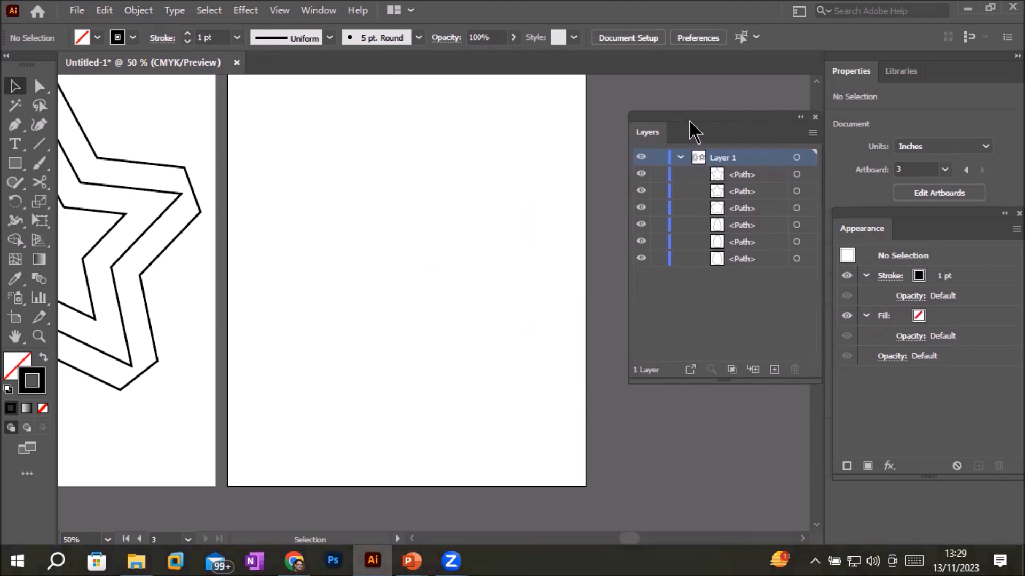
pyautogui.click(15, 163)
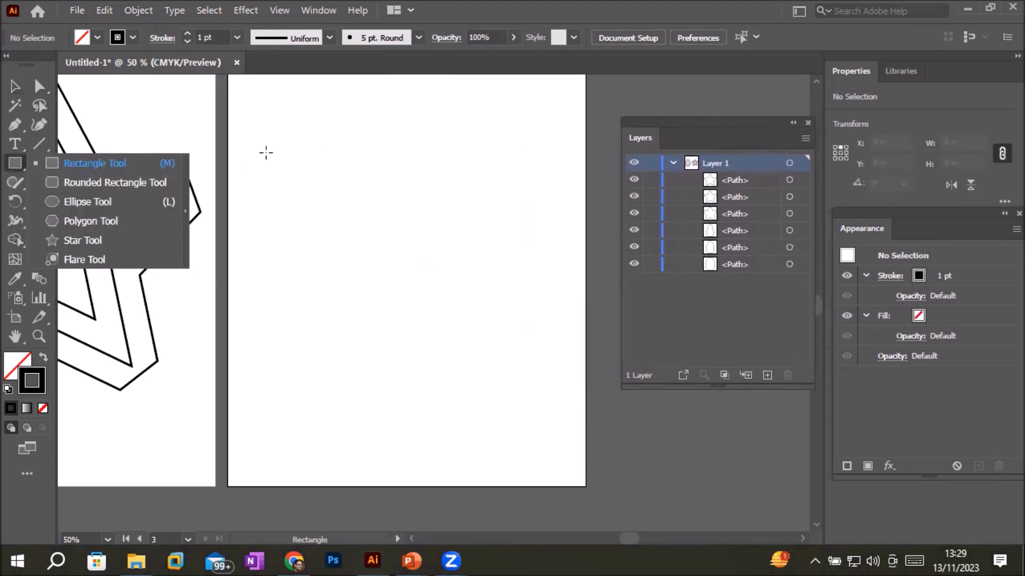
pyautogui.click(73, 165)
pyautogui.moveTo(292, 116); pyautogui.dragTo(526, 171)
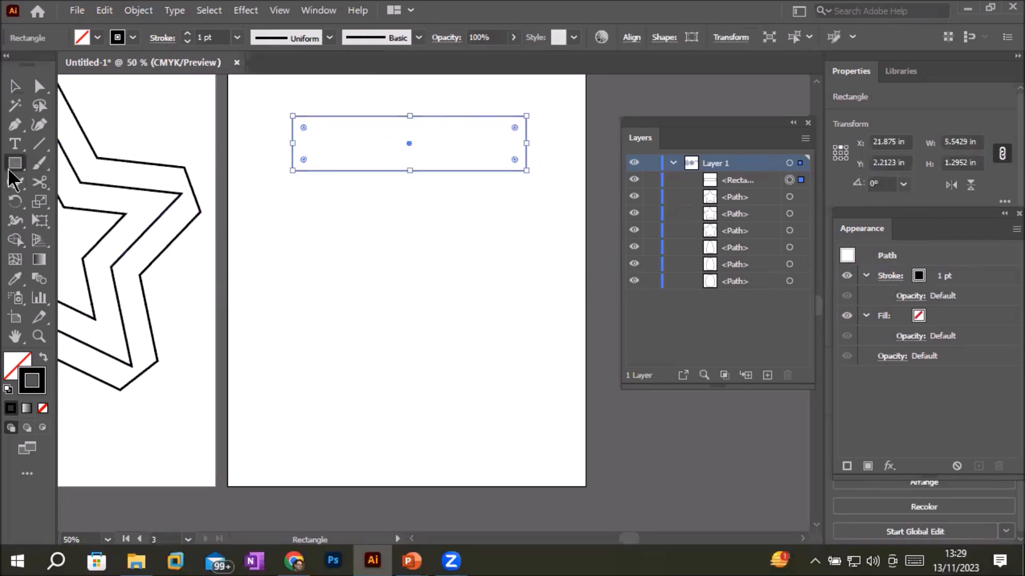
pyautogui.moveTo(234, 137); pyautogui.dragTo(574, 148)
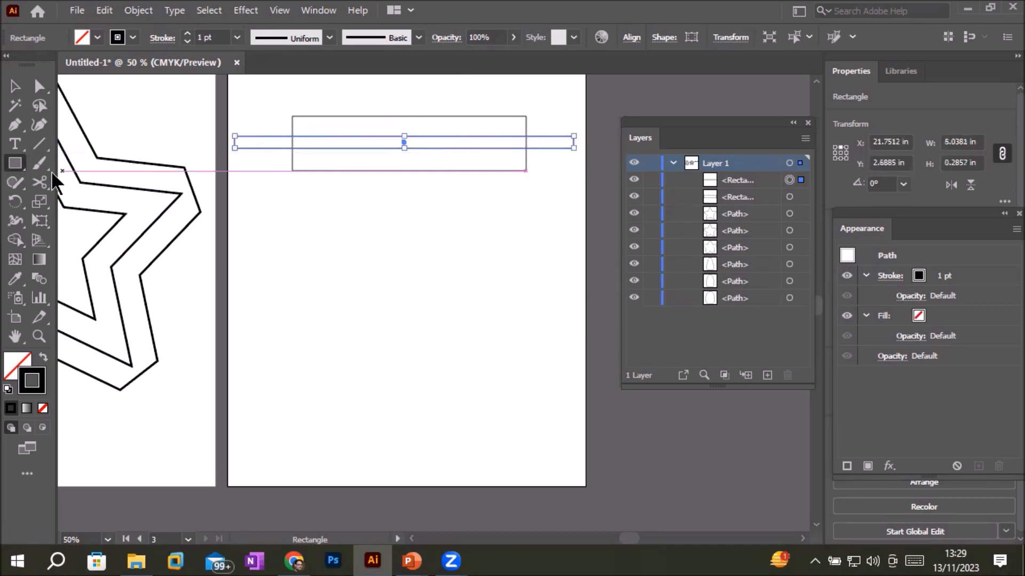
# Draw an ellipse about 4.06 in wide and 2.95 in high overlapping both rectangles.
pyautogui.moveTo(16, 168); pyautogui.dragTo(72, 200)
pyautogui.moveTo(315, 85); pyautogui.dragTo(487, 210)
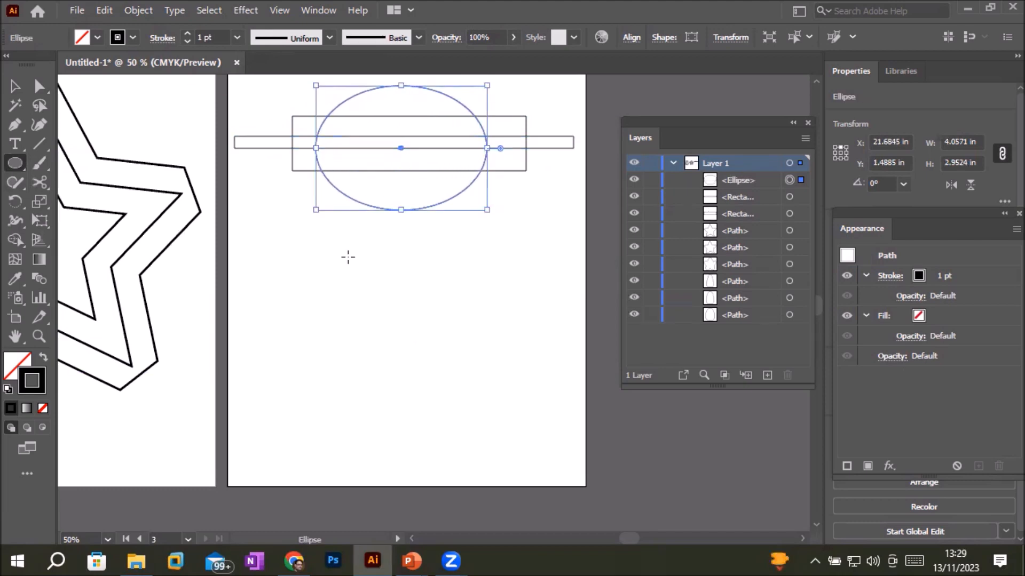
pyautogui.click(14, 86)
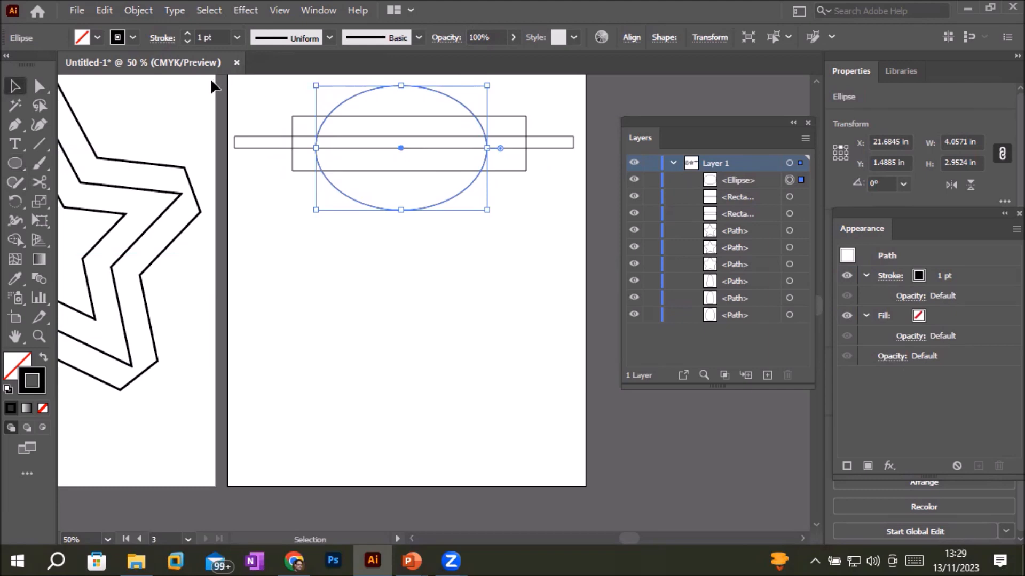
# Duplicate the ellipse and both rectangles about 4.8 in straight below the originals on the third artboard.
pyautogui.moveTo(233, 77); pyautogui.dragTo(581, 232)
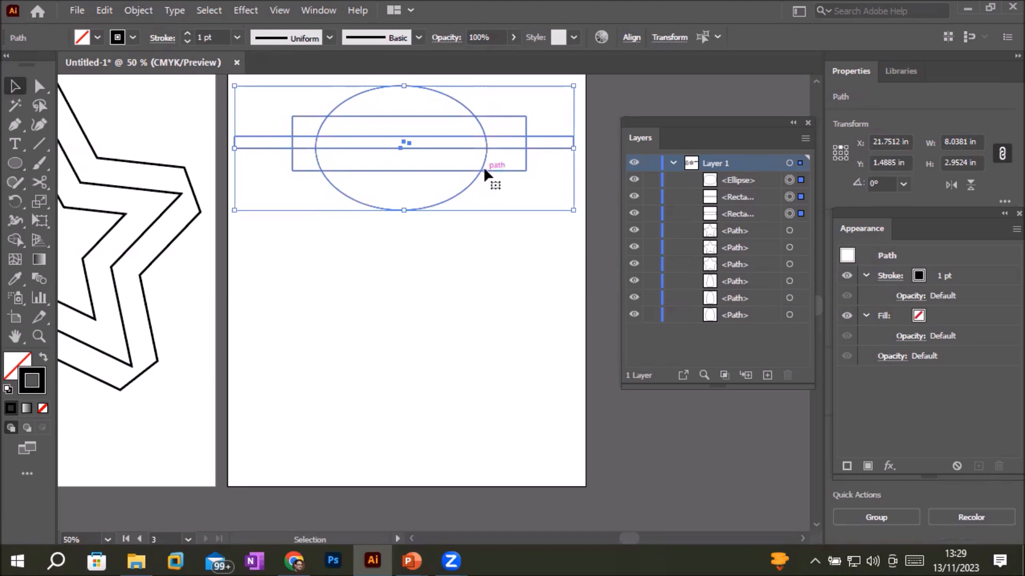
pyautogui.moveTo(484, 169); pyautogui.dragTo(485, 376)
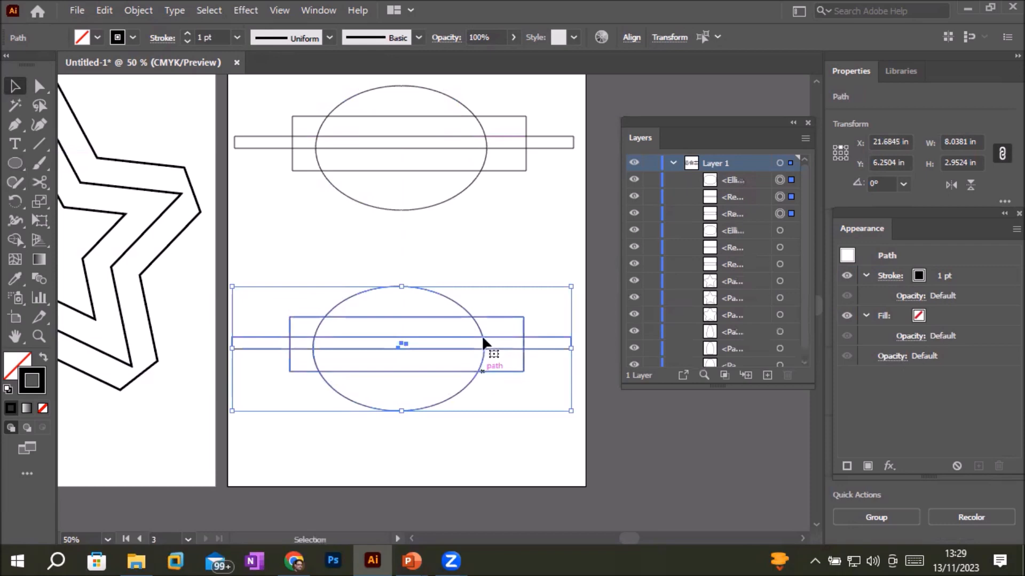
pyautogui.click(418, 142)
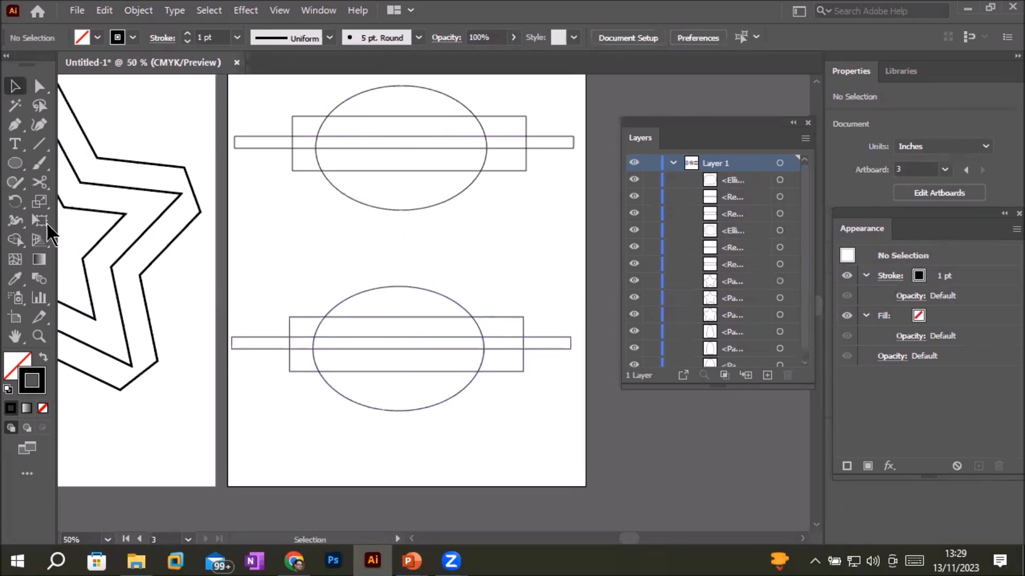
# Draw a diagonal line about 3.16 in wide and 5.33 in high across the upper set of overlapping shapes.
pyautogui.click(39, 144)
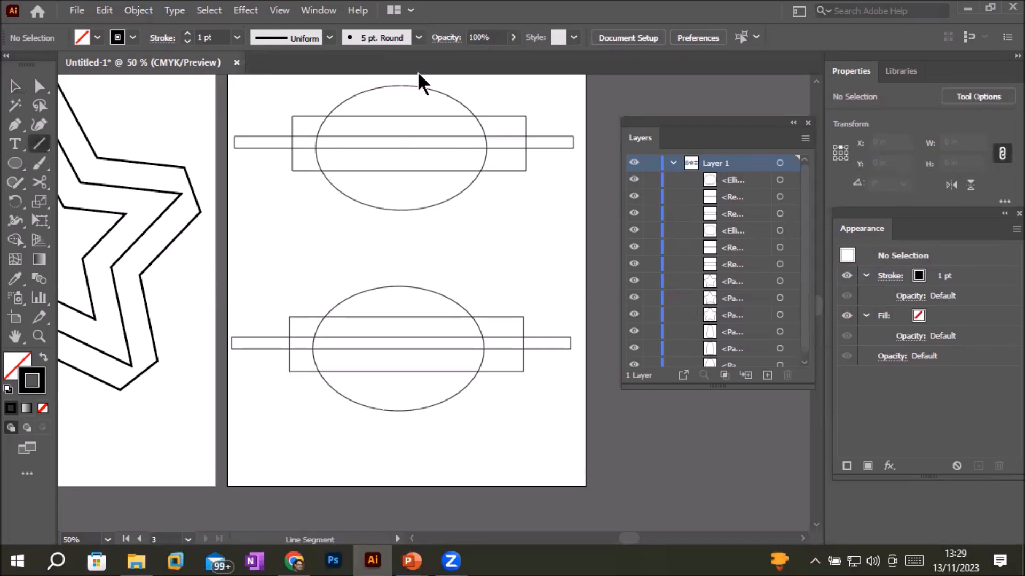
pyautogui.click(441, 74)
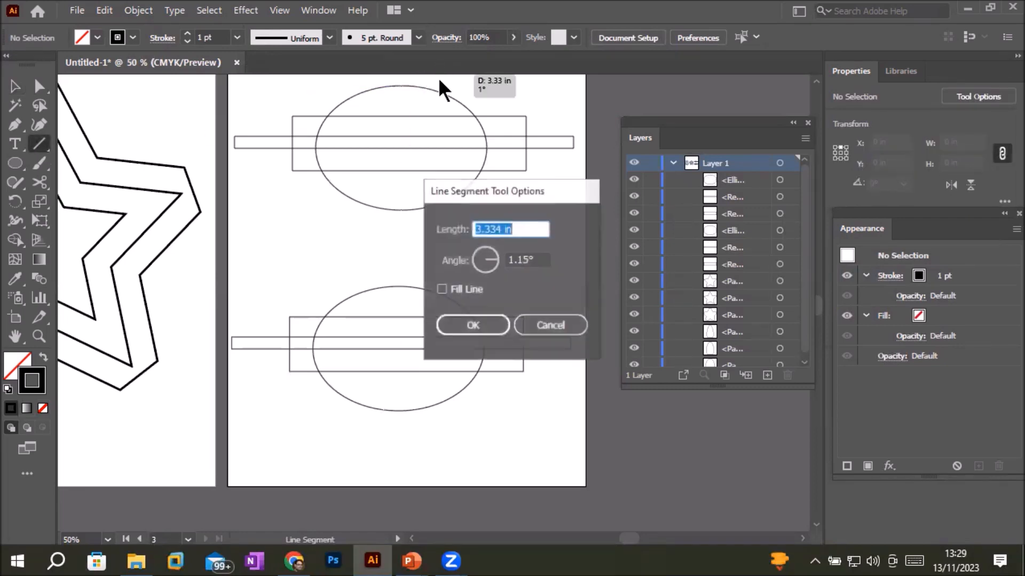
pyautogui.click(568, 323)
pyautogui.moveTo(327, 254)
pyautogui.mouseDown()
pyautogui.moveTo(423, 103)
pyautogui.moveTo(459, 185)
pyautogui.moveTo(459, 243)
pyautogui.mouseUp()
pyautogui.scroll(-2, 483, 348)
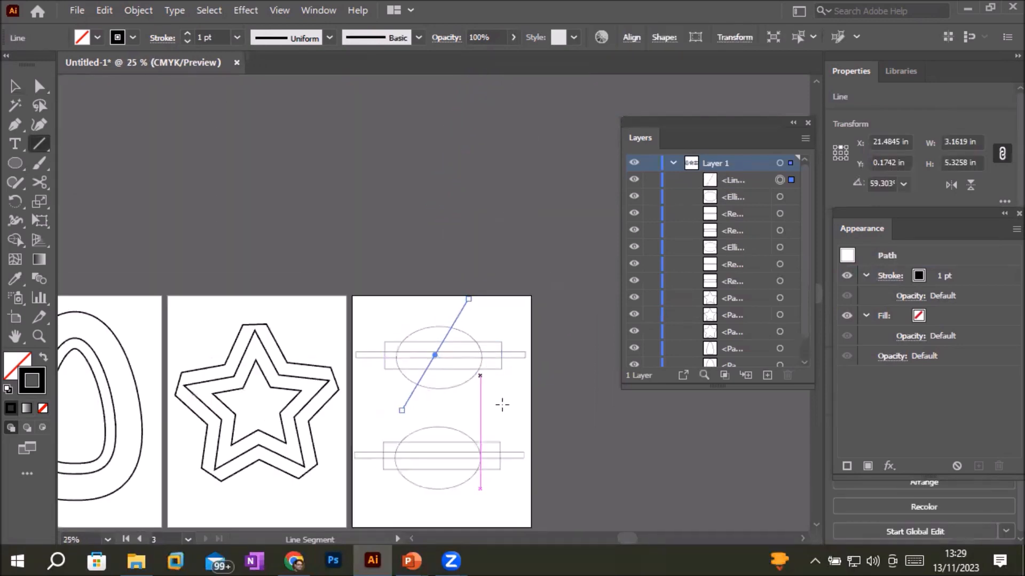
pyautogui.scroll(2, 492, 389)
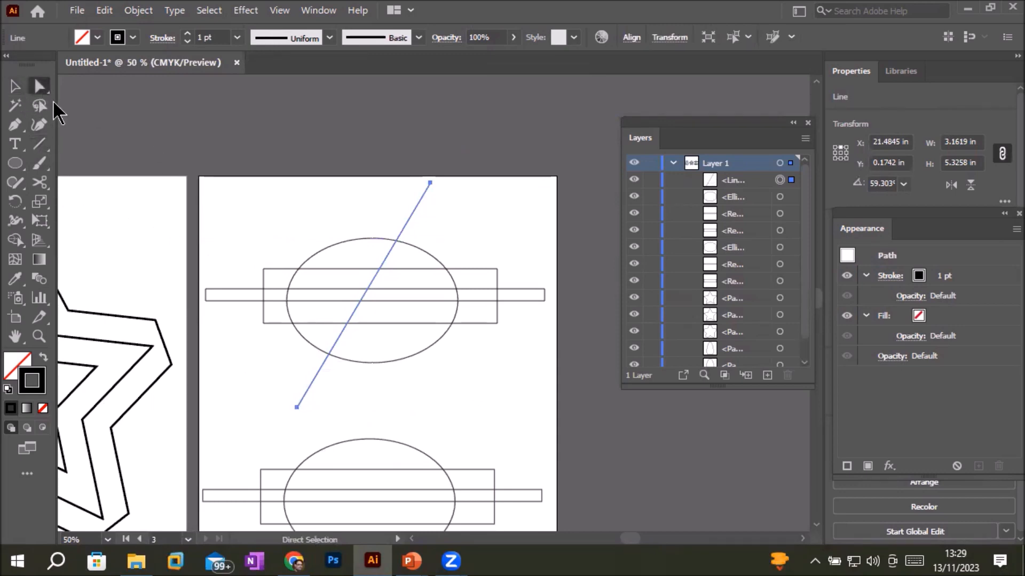
# Split the upper ellipse, both rectangles and the diagonal line into separate pieces with the Divide pathfinder.
pyautogui.click(15, 88)
pyautogui.moveTo(200, 175); pyautogui.dragTo(548, 414)
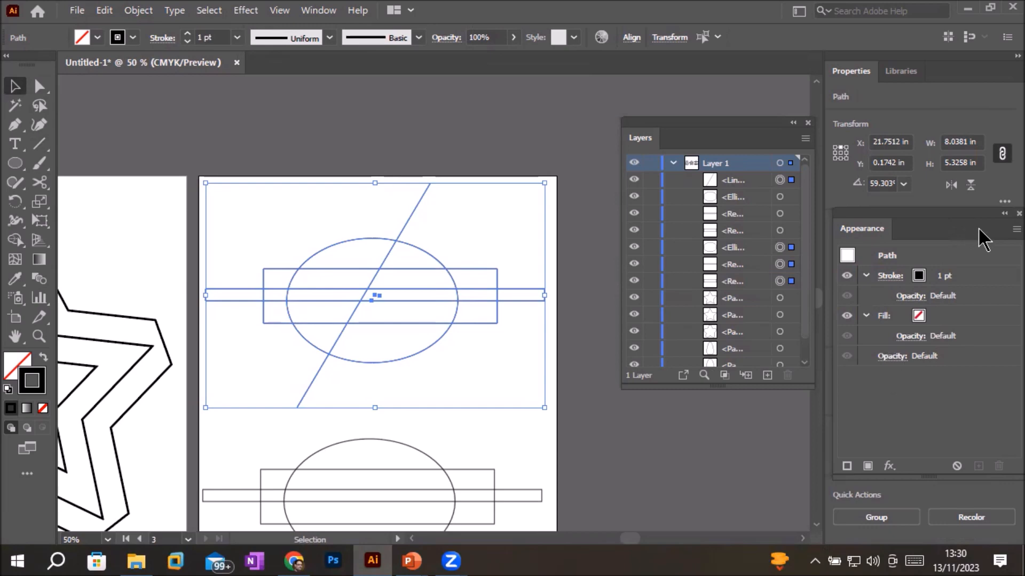
pyautogui.click(1003, 214)
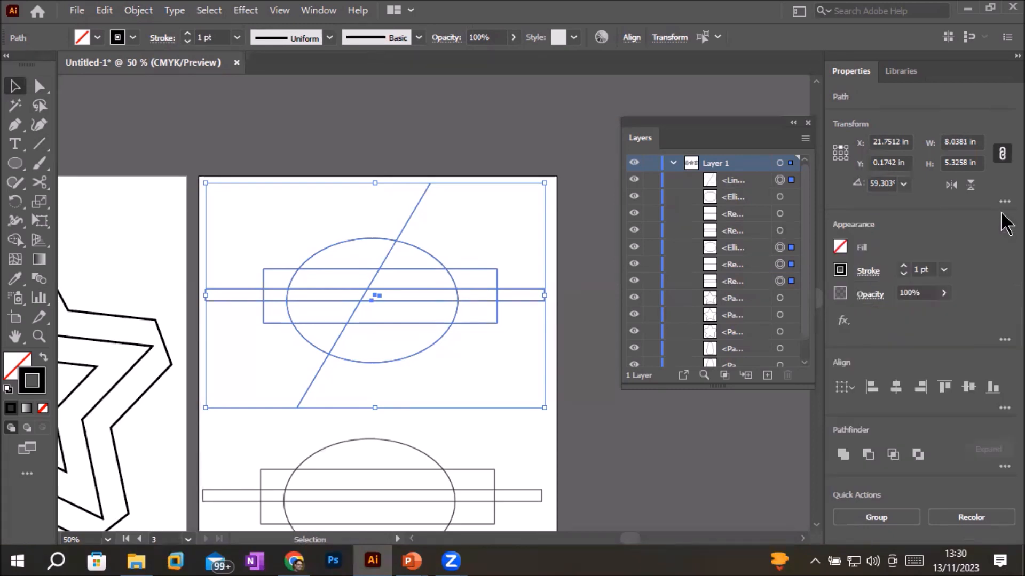
pyautogui.click(1004, 467)
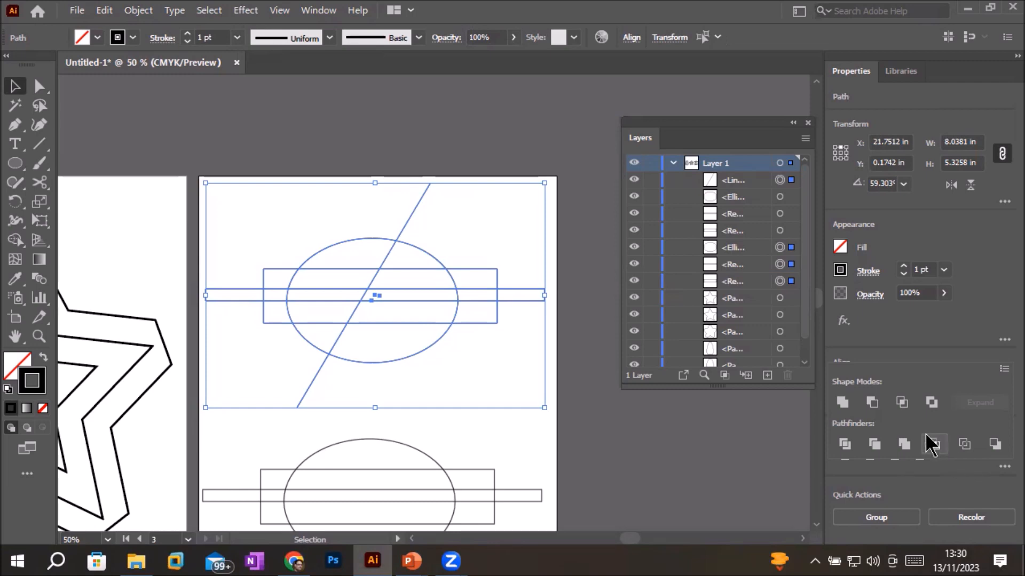
pyautogui.click(843, 441)
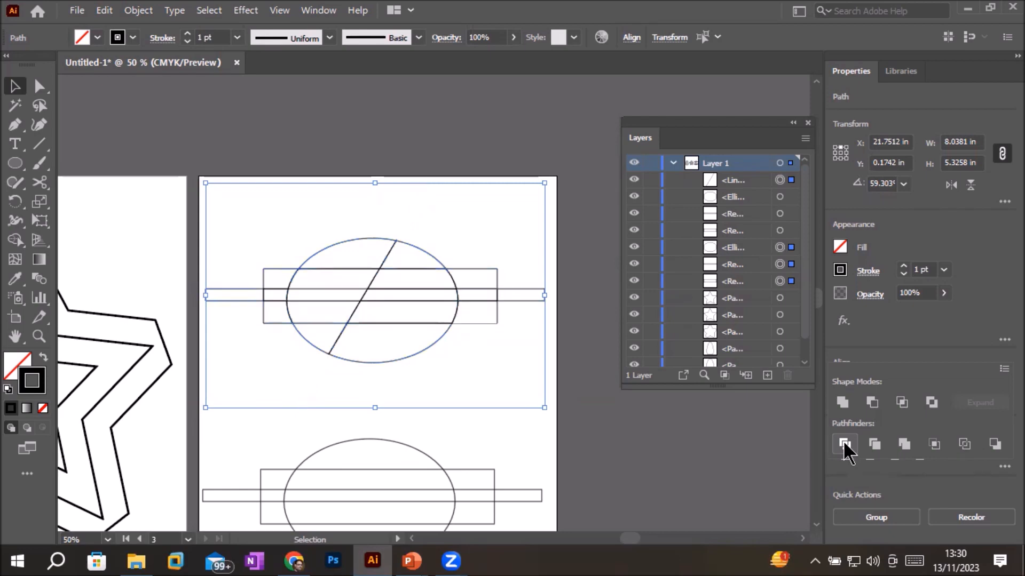
pyautogui.click(494, 427)
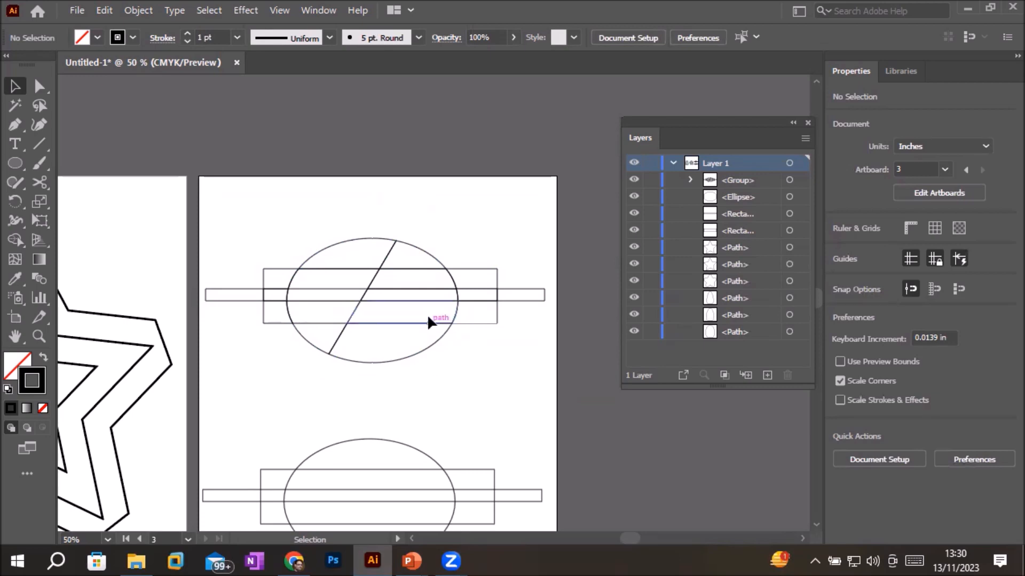
# Try to nudge the ellipse segment above the rectangle and beside the diagonal line to the right, out of the divided artwork.
pyautogui.click(418, 246)
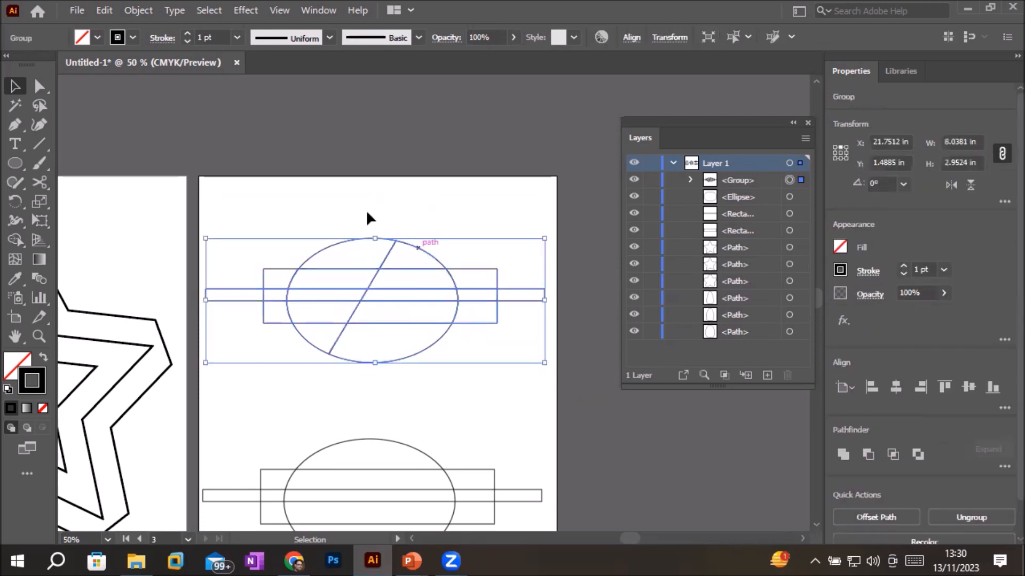
pyautogui.click(39, 86)
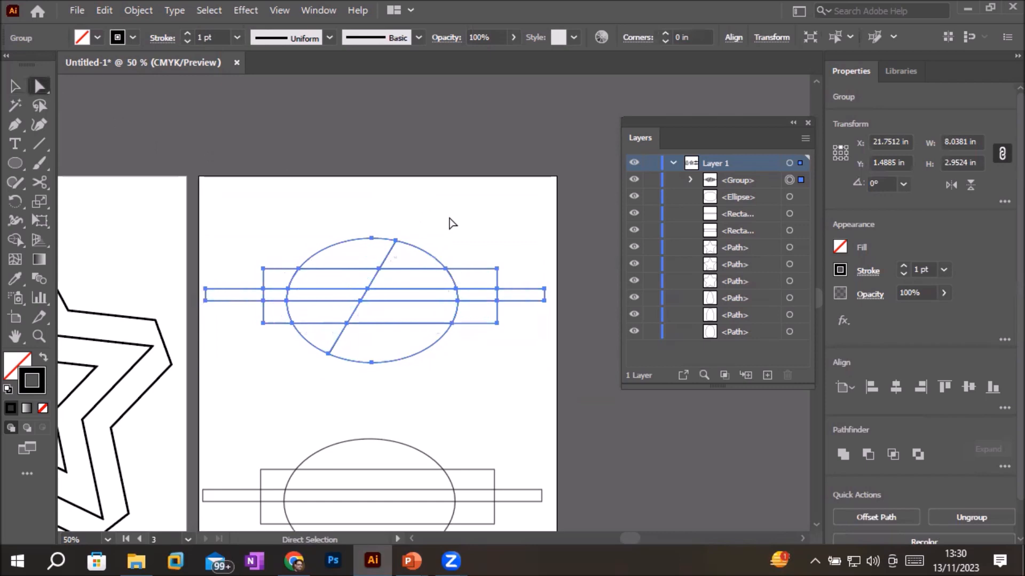
pyautogui.click(445, 224)
pyautogui.click(415, 251)
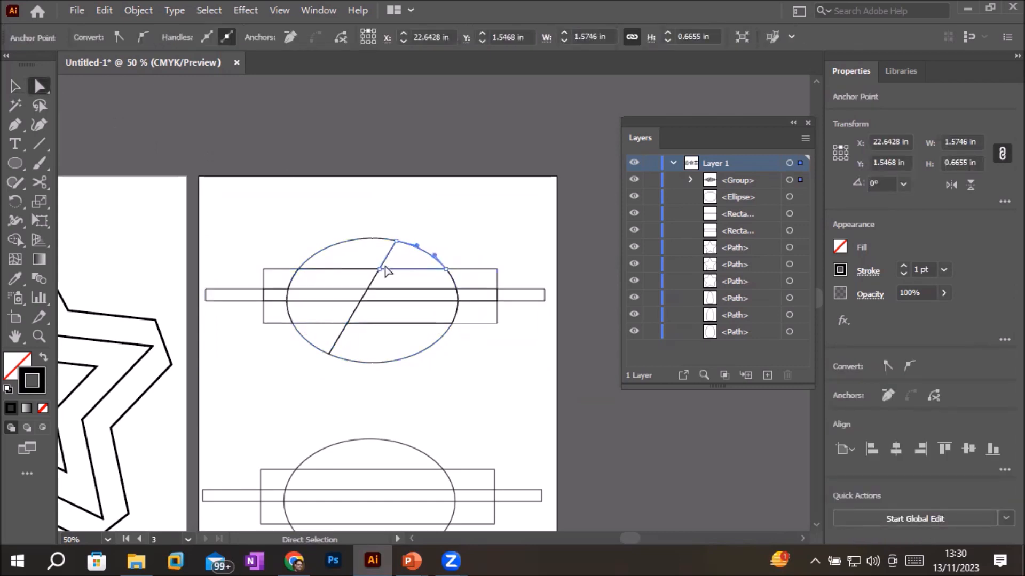
pyautogui.click(18, 87)
pyautogui.press('Right')
pyautogui.press('Right')
pyautogui.press('Right')
pyautogui.press('Right')
pyautogui.press('Right')
pyautogui.press('Right')
pyautogui.press('Right')
pyautogui.press('Right')
pyautogui.press('Right')
pyautogui.press('Right')
pyautogui.press('Right')
pyautogui.press('Right')
pyautogui.press('Right')
pyautogui.press('Right')
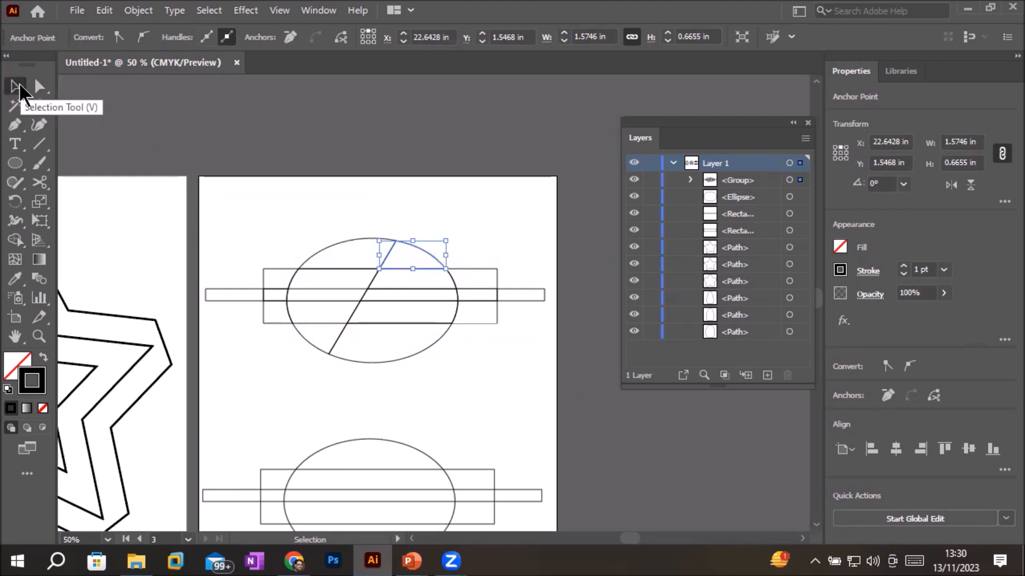
pyautogui.press('Right')
pyautogui.press('Right')
pyautogui.press('Right')
pyautogui.press('Right')
pyautogui.press('Right')
pyautogui.press('Right')
pyautogui.press('Right')
pyautogui.press('Right')
pyautogui.press('Right')
pyautogui.press('Right')
pyautogui.press('Right')
pyautogui.press('Right')
pyautogui.press('Right')
pyautogui.press('Right')
pyautogui.press('Right')
pyautogui.press('Right')
pyautogui.press('Right')
pyautogui.press('Right')
pyautogui.press('Right')
pyautogui.press('Right')
pyautogui.press('Right')
pyautogui.press('Right')
pyautogui.press('Right')
pyautogui.press('Right')
pyautogui.press('Right')
pyautogui.press('Right')
pyautogui.press('Right')
pyautogui.press('Right')
pyautogui.press('Right')
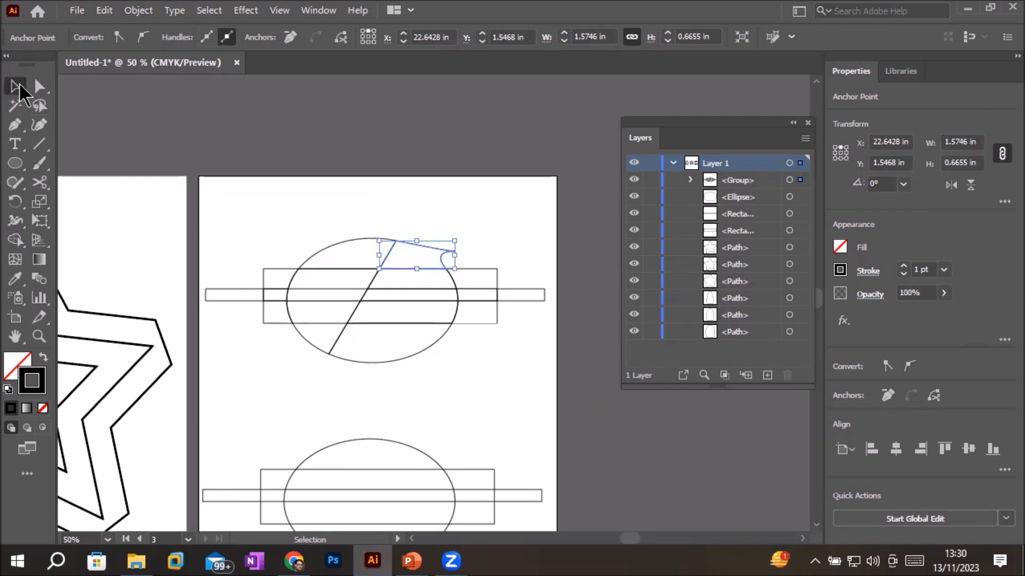
# Undo the nudges made to the ellipse segment in the divided artwork.
pyautogui.hotkey('ctrl', 'z')
pyautogui.hotkey('ctrl', 'z')
pyautogui.hotkey('ctrl', 'z')
pyautogui.hotkey('ctrl', 'z')
pyautogui.hotkey('ctrl', 'z')
pyautogui.hotkey('ctrl', 'z')
pyautogui.hotkey('ctrl', 'z')
pyautogui.hotkey('ctrl', 'z')
pyautogui.hotkey('ctrl', 'z')
pyautogui.hotkey('ctrl', 'z')
pyautogui.hotkey('ctrl', 'z')
pyautogui.hotkey('ctrl', 'z')
pyautogui.hotkey('ctrl', 'z')
pyautogui.hotkey('ctrl', 'z')
pyautogui.hotkey('ctrl', 'z')
pyautogui.hotkey('ctrl', 'z')
pyautogui.hotkey('ctrl', 'z')
pyautogui.hotkey('ctrl', 'z')
pyautogui.hotkey('ctrl', 'z')
pyautogui.hotkey('ctrl', 'z')
pyautogui.hotkey('ctrl', 'z')
pyautogui.hotkey('ctrl', 'z')
pyautogui.hotkey('ctrl', 'z')
pyautogui.hotkey('ctrl', 'z')
pyautogui.hotkey('ctrl', 'z')
pyautogui.hotkey('ctrl', 'z')
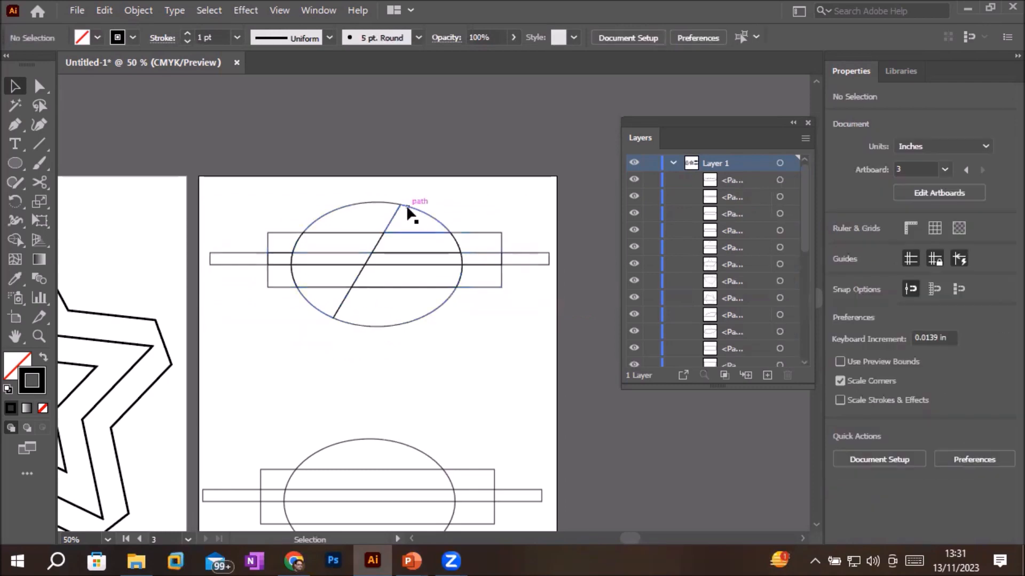
# Nudge the ellipse's upper segment on the right of the diagonal cut rightward, opening a gap along the cut.
pyautogui.click(406, 206)
pyautogui.press('Right')
pyautogui.press('Right')
pyautogui.press('Right')
pyautogui.press('Right')
pyautogui.press('Right')
pyautogui.press('Right')
pyautogui.press('Right')
pyautogui.press('Right')
pyautogui.press('Right')
pyautogui.press('Right')
pyautogui.press('Right')
pyautogui.press('Right')
pyautogui.press('Right')
pyautogui.press('Right')
pyautogui.press('Right')
pyautogui.press('Right')
pyautogui.press('Right')
pyautogui.press('Right')
pyautogui.press('Right')
# Nudge the thin middle band piece inside the ellipse, on the right of the diagonal cut, rightward.
pyautogui.click(382, 253)
pyautogui.press('Right')
pyautogui.press('Right')
pyautogui.press('Right')
pyautogui.press('Right')
pyautogui.press('Right')
pyautogui.press('Right')
pyautogui.press('Right')
pyautogui.press('Right')
pyautogui.press('Right')
pyautogui.press('Right')
pyautogui.press('Right')
pyautogui.press('Right')
pyautogui.press('Right')
pyautogui.press('Right')
# Nudge the large rectangle's upper-right end piece, outside the ellipse, rightward away from the divided artwork.
pyautogui.click(498, 233)
pyautogui.press('Right')
pyautogui.press('Right')
pyautogui.press('Right')
pyautogui.press('Right')
pyautogui.press('Right')
pyautogui.press('Right')
pyautogui.press('Right')
pyautogui.press('Right')
pyautogui.press('Right')
pyautogui.press('Right')
pyautogui.press('Right')
pyautogui.press('Right')
pyautogui.press('Right')
pyautogui.press('Right')
pyautogui.press('Right')
pyautogui.press('Right')
pyautogui.press('Right')
pyautogui.press('Right')
pyautogui.press('Right')
pyautogui.press('Right')
# Nudge the lower rectangle band piece inside the ellipse, on the right of the diagonal cut, rightward.
pyautogui.click(375, 287)
pyautogui.press('Right')
pyautogui.press('Right')
pyautogui.press('Right')
pyautogui.press('Right')
pyautogui.press('Right')
pyautogui.press('Right')
pyautogui.press('Right')
pyautogui.press('Right')
pyautogui.press('Right')
pyautogui.press('Right')
pyautogui.press('Right')
pyautogui.press('Right')
pyautogui.press('Right')
pyautogui.press('Right')
pyautogui.press('Right')
pyautogui.press('Right')
pyautogui.press('Right')
pyautogui.press('Right')
pyautogui.press('Right')
pyautogui.press('Right')
pyautogui.press('Right')
# Nudge the ellipse's bottom segment on the right of the diagonal cut rightward, away from the bottom-left segment.
pyautogui.click(378, 326)
pyautogui.press('Right')
pyautogui.press('Right')
pyautogui.press('Right')
pyautogui.press('Right')
pyautogui.press('Right')
pyautogui.press('Right')
pyautogui.press('Right')
pyautogui.press('Right')
pyautogui.press('Right')
pyautogui.press('Right')
pyautogui.press('Right')
pyautogui.press('Right')
pyautogui.press('Right')
pyautogui.press('Right')
pyautogui.press('Right')
pyautogui.press('Right')
pyautogui.press('Right')
pyautogui.press('Right')
pyautogui.press('Right')
# Nudge the upper rectangle band piece inside the ellipse, on the left of the diagonal cut, leftward.
pyautogui.click(375, 233)
pyautogui.press('Left')
pyautogui.press('Left')
pyautogui.press('Left')
pyautogui.press('Left')
pyautogui.press('Left')
pyautogui.press('Left')
pyautogui.press('Left')
pyautogui.press('Left')
pyautogui.press('Left')
pyautogui.press('Left')
pyautogui.press('Left')
pyautogui.press('Left')
pyautogui.press('Left')
pyautogui.press('Left')
pyautogui.press('Left')
pyautogui.press('Left')
pyautogui.press('Left')
pyautogui.press('Left')
pyautogui.press('Left')
pyautogui.press('Left')
# Nudge the upper rectangle band piece inside the ellipse, on the right of the diagonal cut, rightward.
pyautogui.click(455, 239)
pyautogui.press('Right')
pyautogui.press('Right')
pyautogui.press('Right')
pyautogui.press('Right')
pyautogui.press('Right')
pyautogui.press('Right')
pyautogui.press('Right')
pyautogui.press('Right')
pyautogui.press('Right')
pyautogui.press('Right')
pyautogui.press('Right')
pyautogui.press('Right')
pyautogui.press('Right')
pyautogui.press('Right')
pyautogui.press('Right')
pyautogui.press('Right')
pyautogui.press('Right')
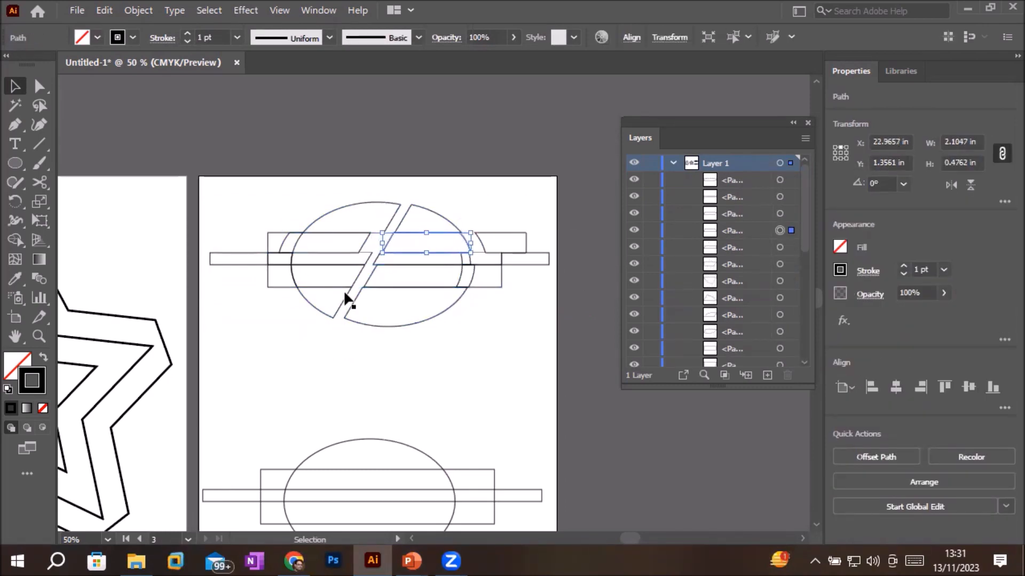
# Nudge the lower rectangle band piece outside the ellipse's left edge leftward, away from the ellipse.
pyautogui.click(328, 283)
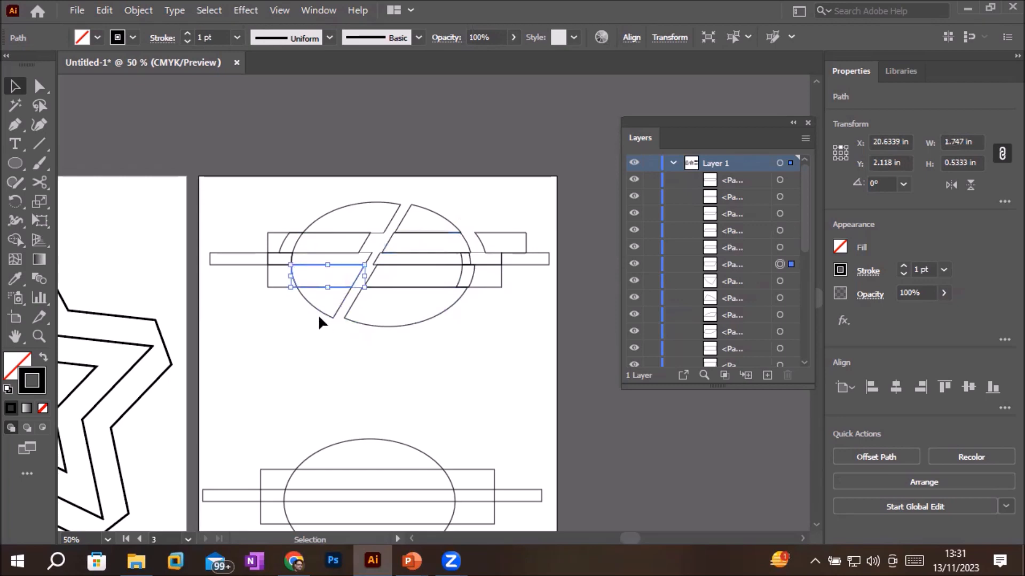
pyautogui.click(268, 281)
pyautogui.press('Left')
pyautogui.press('Left')
pyautogui.press('Left')
pyautogui.press('Left')
pyautogui.press('Left')
pyautogui.press('Left')
pyautogui.press('Left')
pyautogui.press('Left')
pyautogui.press('Left')
pyautogui.press('Left')
pyautogui.press('Left')
pyautogui.press('Left')
pyautogui.press('Left')
pyautogui.press('Left')
pyautogui.press('Left')
pyautogui.press('Left')
pyautogui.press('Left')
pyautogui.press('Left')
pyautogui.press('Left')
pyautogui.press('Left')
pyautogui.press('Left')
pyautogui.press('Left')
pyautogui.press('Left')
pyautogui.press('Left')
# Nudge the lower rectangle band piece inside the ellipse, on the left of the diagonal cut, leftward.
pyautogui.click(321, 280)
pyautogui.click(322, 285)
pyautogui.press('Left')
pyautogui.press('Left')
pyautogui.press('Left')
pyautogui.press('Left')
pyautogui.press('Left')
pyautogui.press('Left')
pyautogui.press('Left')
pyautogui.press('Left')
pyautogui.press('Left')
pyautogui.press('Left')
pyautogui.press('Left')
# Nudge the ellipse's bottom segment on the left of the diagonal cut leftward.
pyautogui.click(335, 317)
pyautogui.press('Left')
pyautogui.press('Left')
pyautogui.press('Left')
pyautogui.press('Left')
pyautogui.press('Left')
pyautogui.press('Left')
pyautogui.press('Left')
pyautogui.press('Left')
pyautogui.press('Left')
pyautogui.press('Left')
pyautogui.press('Left')
# Nudge the outermost left piece of the thin horizontal bar leftward, away from the rectangle's left edge.
pyautogui.click(239, 253)
pyautogui.press('Left')
pyautogui.press('Left')
pyautogui.press('Left')
pyautogui.press('Left')
pyautogui.press('Left')
pyautogui.press('Left')
pyautogui.press('Left')
pyautogui.press('Left')
pyautogui.press('Left')
pyautogui.press('Left')
pyautogui.press('Left')
pyautogui.press('Left')
pyautogui.press('Left')
pyautogui.press('Left')
pyautogui.press('Left')
pyautogui.press('Left')
pyautogui.press('Left')
# Nudge the short thin-bar piece between the rectangle's left edge and the ellipse leftward.
pyautogui.click(280, 258)
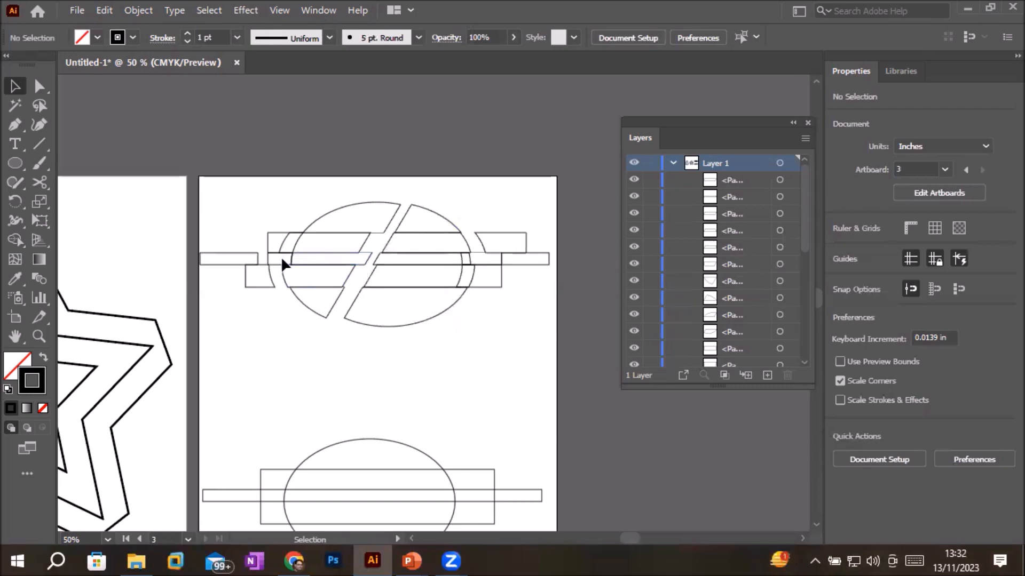
pyautogui.click(274, 264)
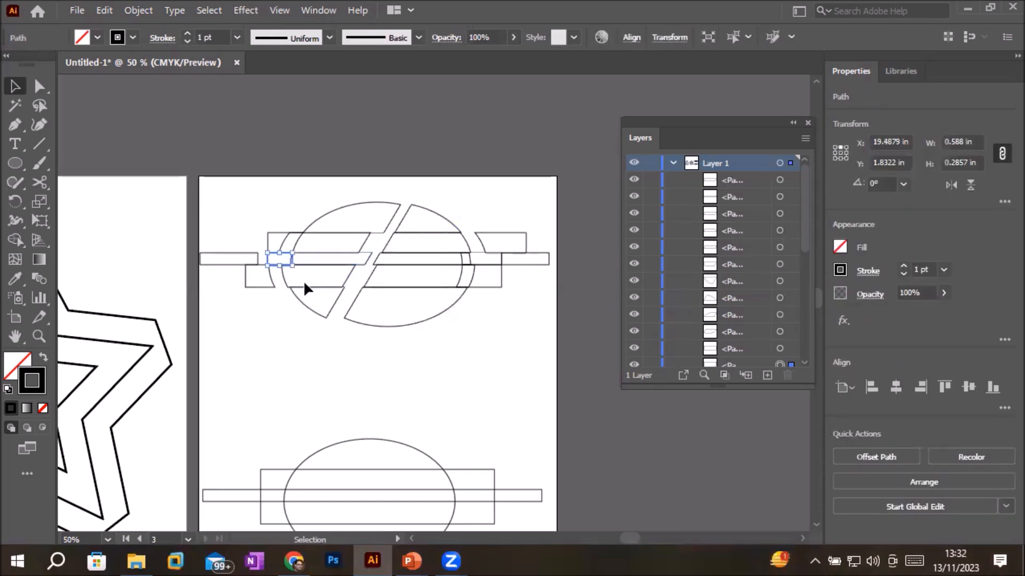
pyautogui.press('Left')
pyautogui.press('Left')
pyautogui.press('Left')
pyautogui.press('Left')
pyautogui.press('Left')
pyautogui.press('Left')
pyautogui.press('Left')
pyautogui.press('Left')
pyautogui.press('Left')
pyautogui.press('Left')
pyautogui.press('Left')
pyautogui.press('Left')
pyautogui.press('Left')
pyautogui.press('Left')
pyautogui.press('Left')
pyautogui.press('Left')
pyautogui.press('Left')
pyautogui.press('Left')
pyautogui.press('Left')
# Nudge the thin-bar piece inside the ellipse, on the left of the diagonal cut, leftward.
pyautogui.click(313, 265)
pyautogui.press('Left')
pyautogui.press('Left')
pyautogui.press('Left')
pyautogui.press('Left')
pyautogui.press('Left')
pyautogui.press('Left')
pyautogui.press('Left')
pyautogui.press('Left')
pyautogui.press('Left')
pyautogui.press('Left')
pyautogui.press('Left')
pyautogui.press('Left')
pyautogui.press('Left')
pyautogui.press('Left')
pyautogui.press('Left')
# Nudge the upper rectangle band piece outside the ellipse's left edge leftward, away from the ellipse.
pyautogui.click(266, 233)
pyautogui.press('Left')
pyautogui.press('Left')
pyautogui.press('Left')
pyautogui.press('Left')
pyautogui.press('Left')
pyautogui.press('Left')
pyautogui.press('Left')
pyautogui.press('Left')
pyautogui.press('Left')
pyautogui.press('Left')
pyautogui.press('Left')
pyautogui.press('Left')
pyautogui.press('Left')
pyautogui.press('Left')
pyautogui.press('Left')
pyautogui.press('Left')
pyautogui.press('Left')
pyautogui.press('Left')
pyautogui.press('Left')
pyautogui.press('Left')
pyautogui.press('Left')
pyautogui.press('Left')
pyautogui.press('Left')
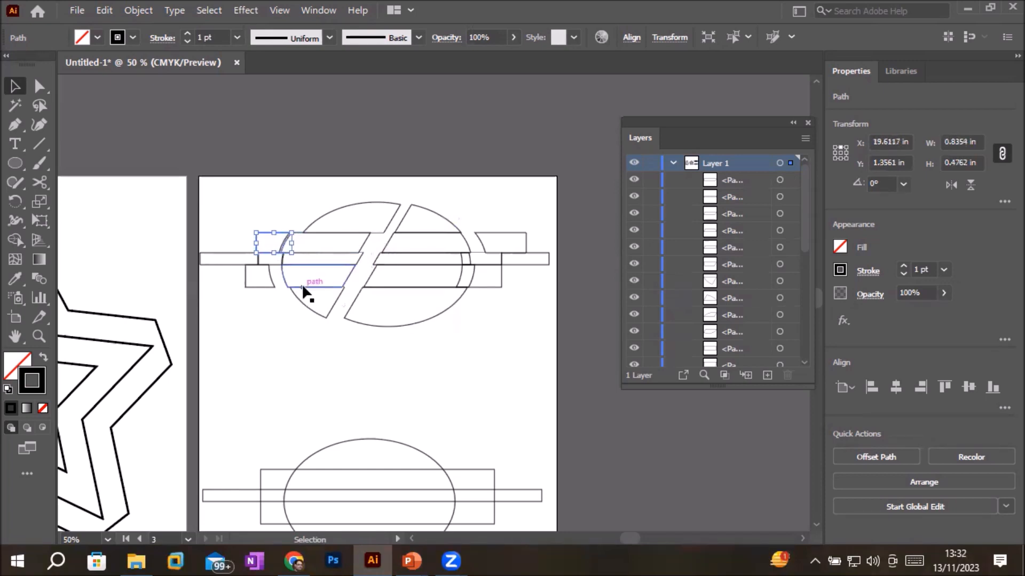
pyautogui.press('Left')
pyautogui.press('Left')
pyautogui.press('Left')
pyautogui.press('Left')
pyautogui.press('Left')
pyautogui.press('Left')
pyautogui.press('Left')
pyautogui.press('Left')
pyautogui.press('Left')
pyautogui.press('Left')
pyautogui.press('Left')
pyautogui.press('Left')
pyautogui.press('Left')
pyautogui.press('Left')
pyautogui.press('Left')
pyautogui.press('Left')
# Nudge the upper rectangle band piece inside the ellipse, on the left of the diagonal cut, slightly leftward and deselect it.
pyautogui.click(300, 237)
pyautogui.click(295, 235)
pyautogui.press('Left')
pyautogui.press('Left')
pyautogui.press('Left')
pyautogui.press('Left')
pyautogui.press('Left')
pyautogui.press('Left')
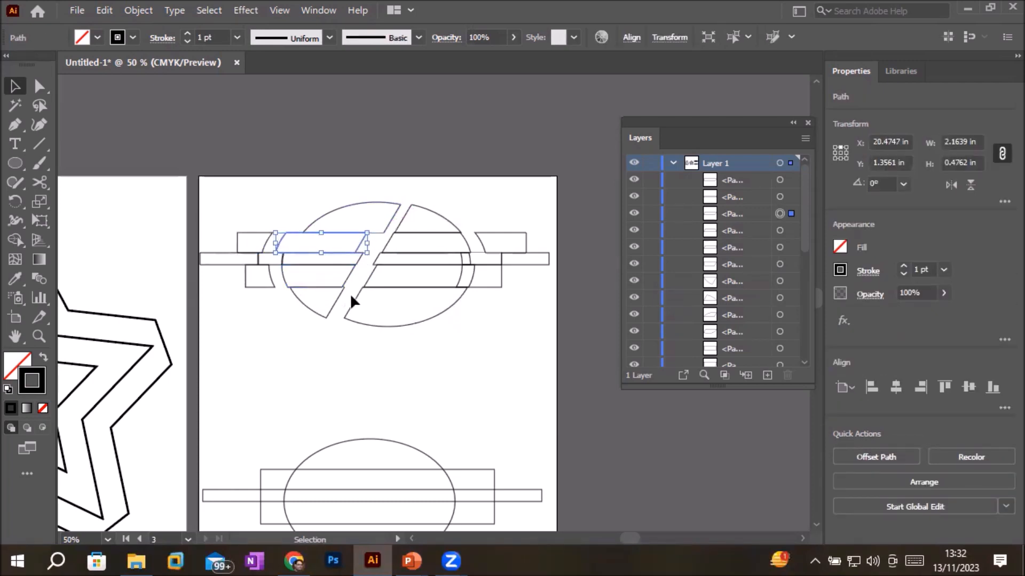
pyautogui.click(330, 357)
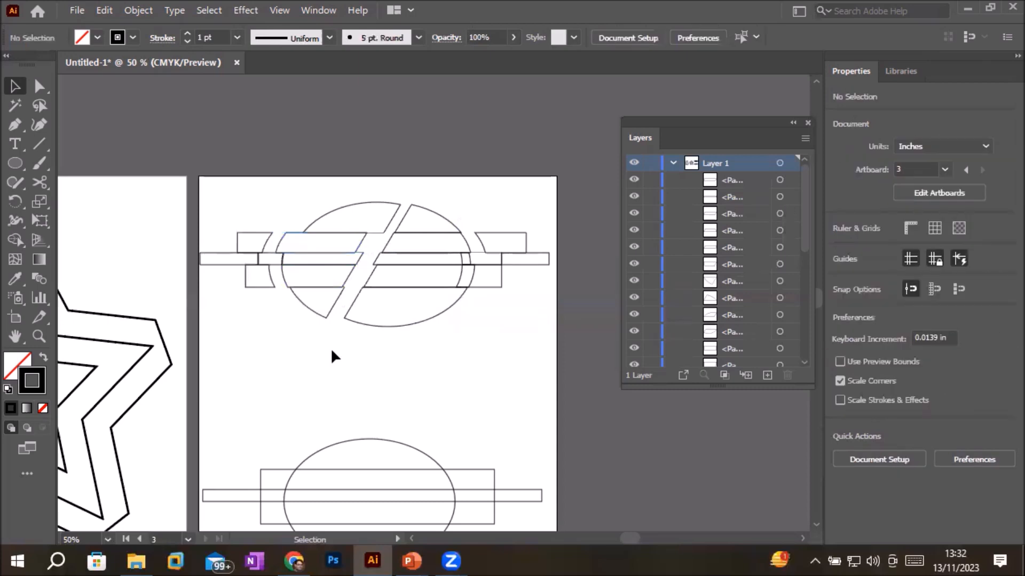
pyautogui.scroll(-1, 354, 363)
pyautogui.scroll(-1, 382, 469)
pyautogui.scroll(1, 382, 472)
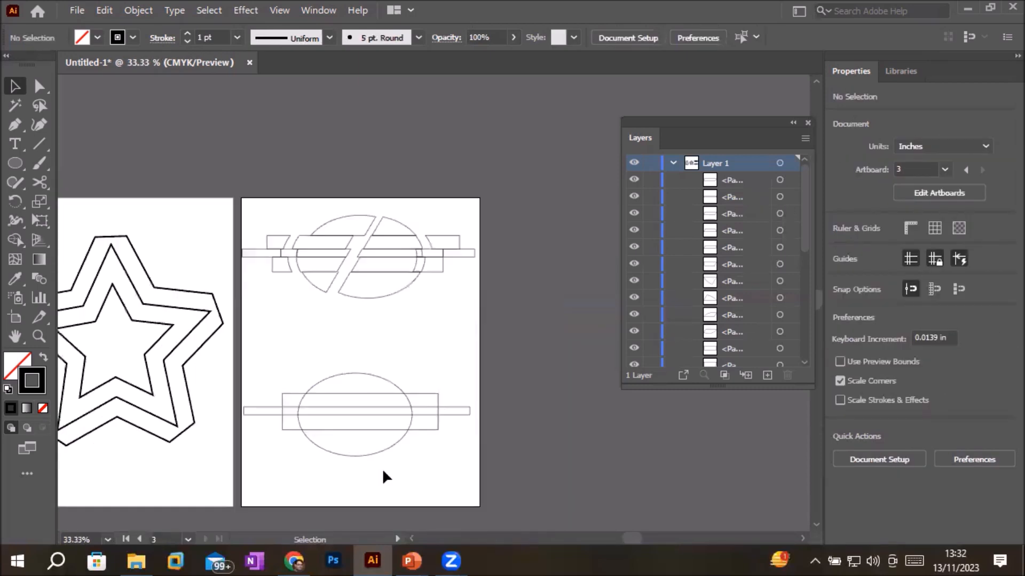
pyautogui.scroll(1, 383, 469)
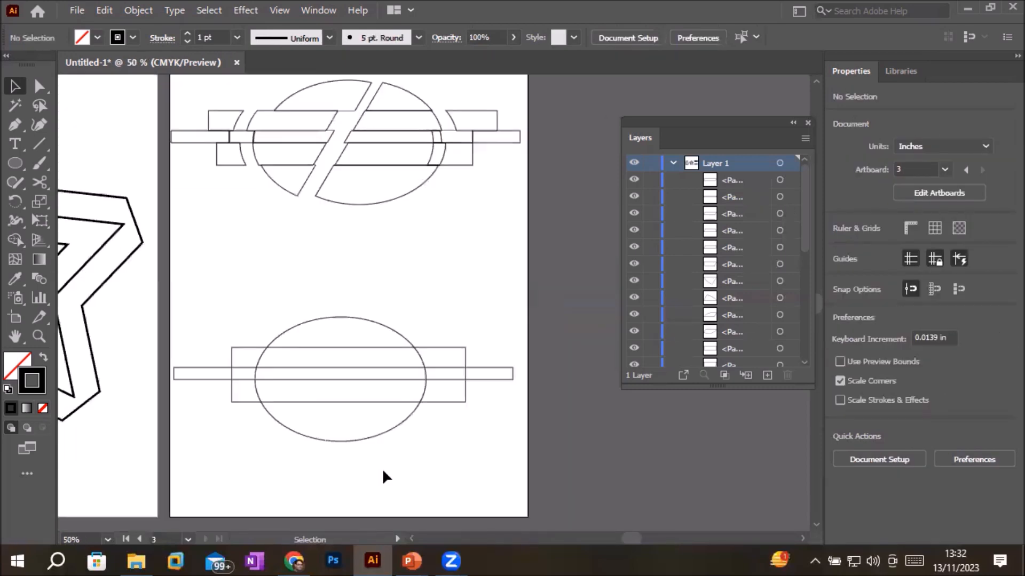
# Draw a diagonal line about 2.7 in wide and 4.8 in high across the lower overlapping ellipse, rectangle and thin bar.
pyautogui.click(40, 148)
pyautogui.moveTo(402, 269); pyautogui.dragTo(288, 474)
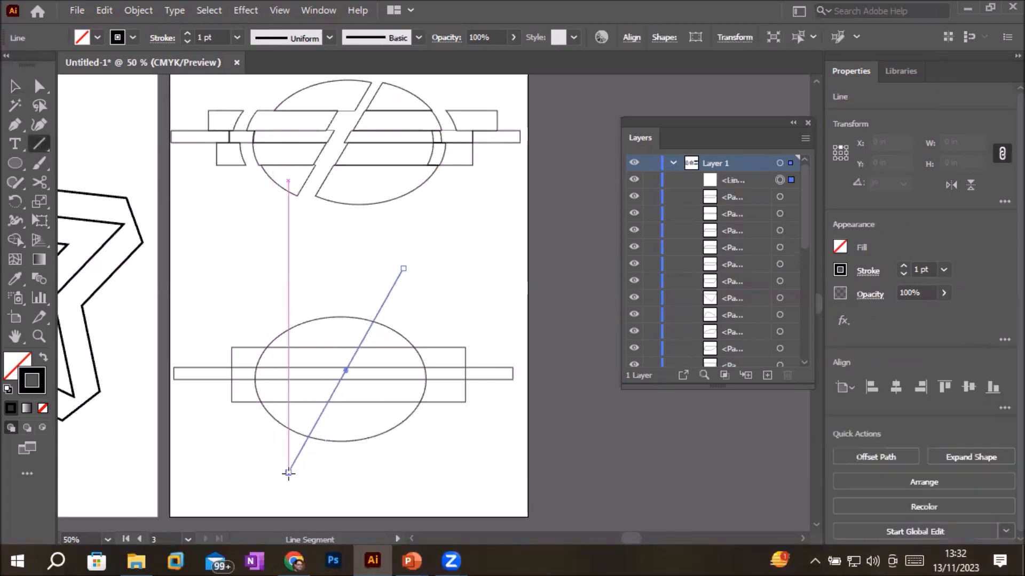
pyautogui.scroll(-1, 321, 460)
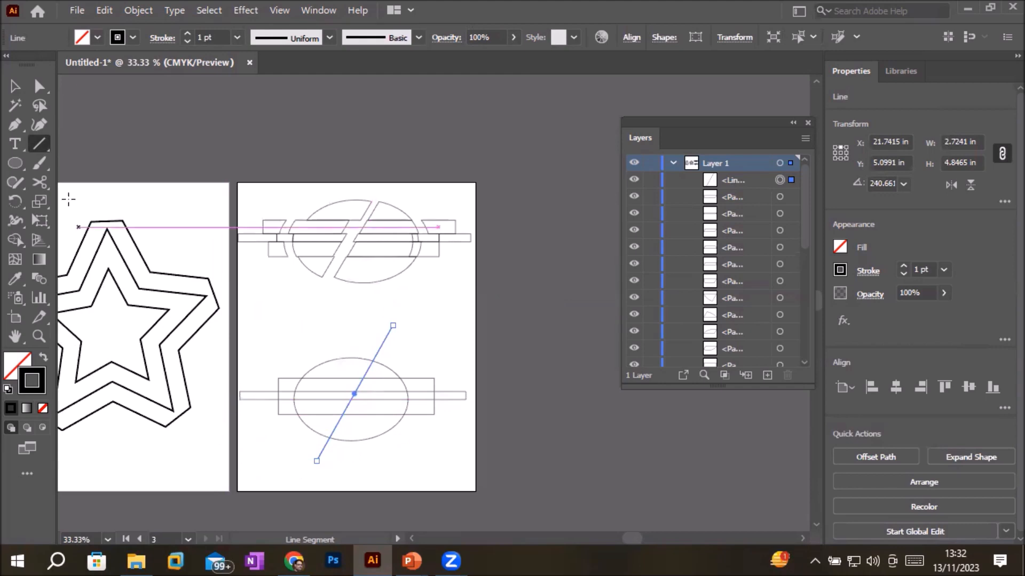
# Try to apply Divide Objects Below with the diagonal line and all the lower overlapping shapes selected together.
pyautogui.click(15, 85)
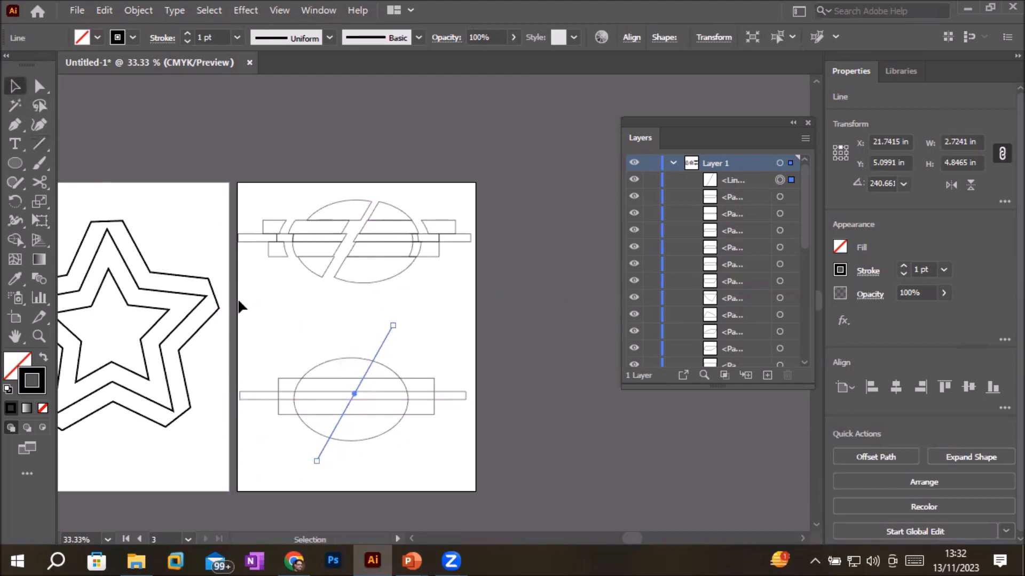
pyautogui.moveTo(247, 294); pyautogui.dragTo(481, 463)
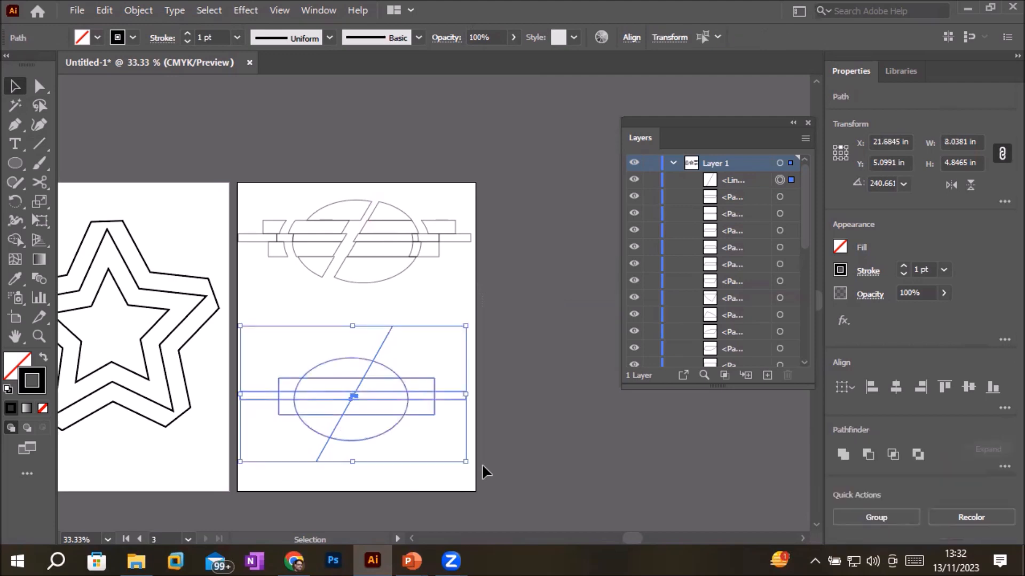
pyautogui.click(255, 302)
pyautogui.moveTo(282, 414); pyautogui.dragTo(477, 466)
pyautogui.click(140, 12)
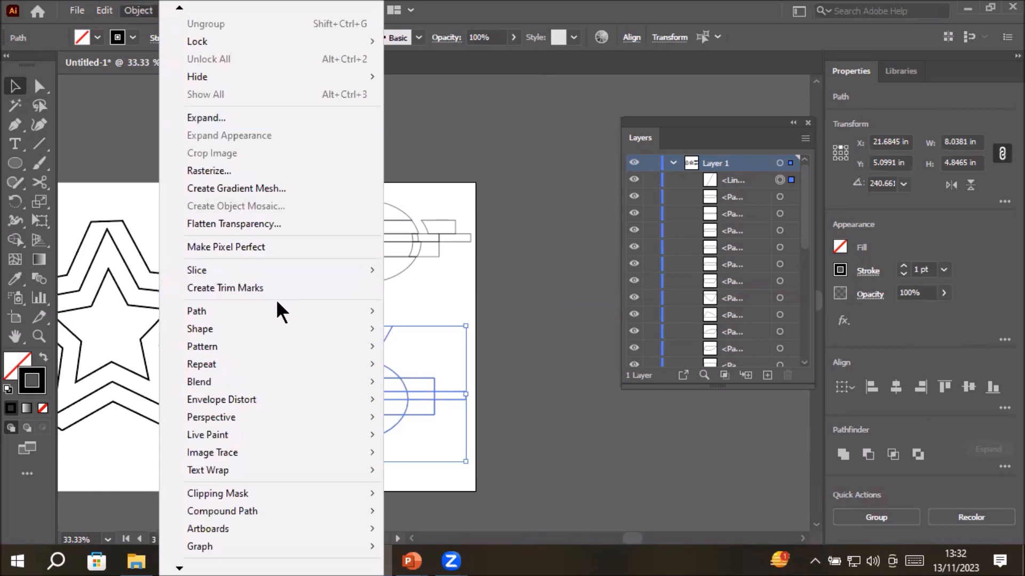
pyautogui.moveTo(274, 305)
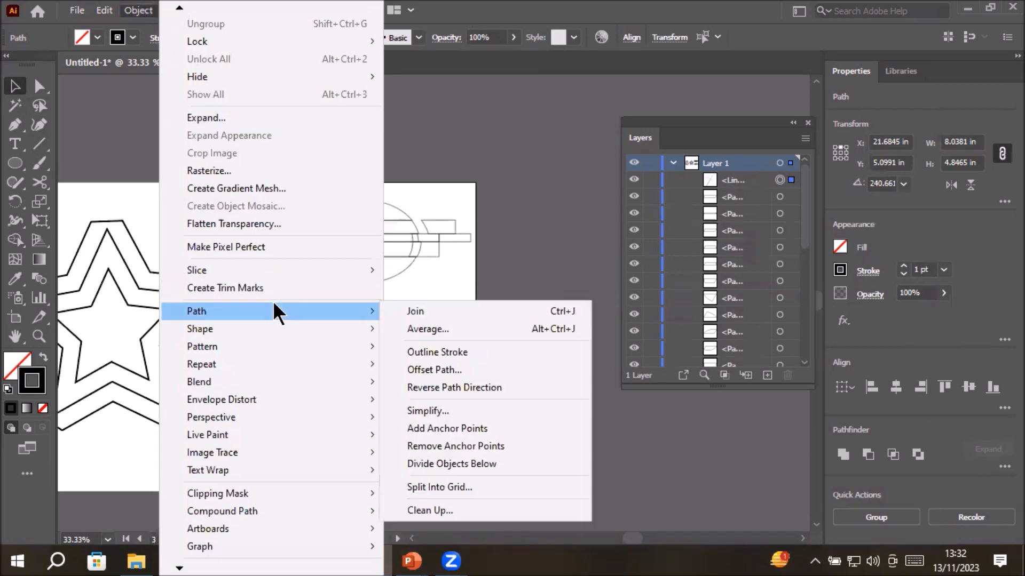
pyautogui.click(504, 465)
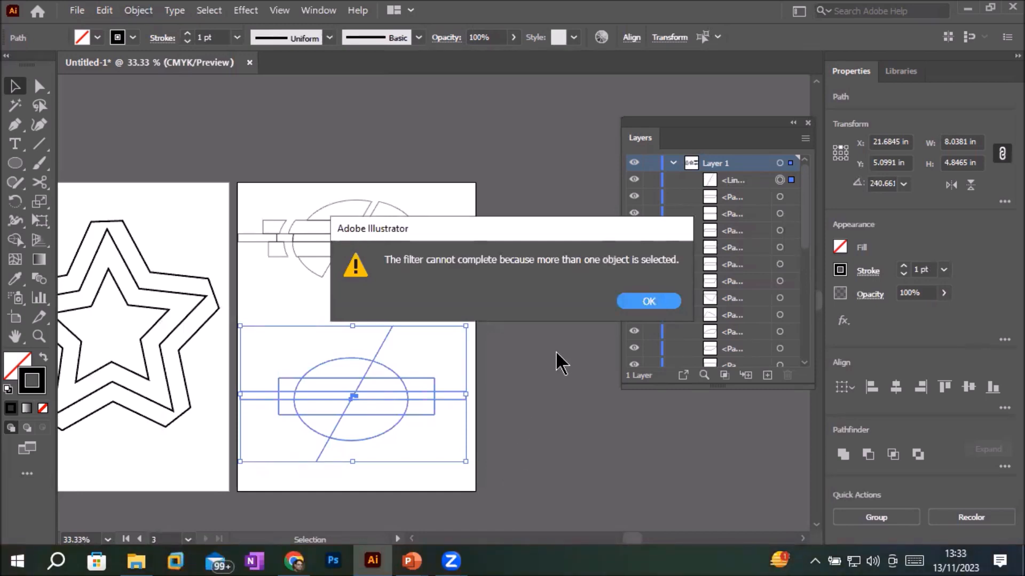
pyautogui.click(655, 300)
pyautogui.click(508, 440)
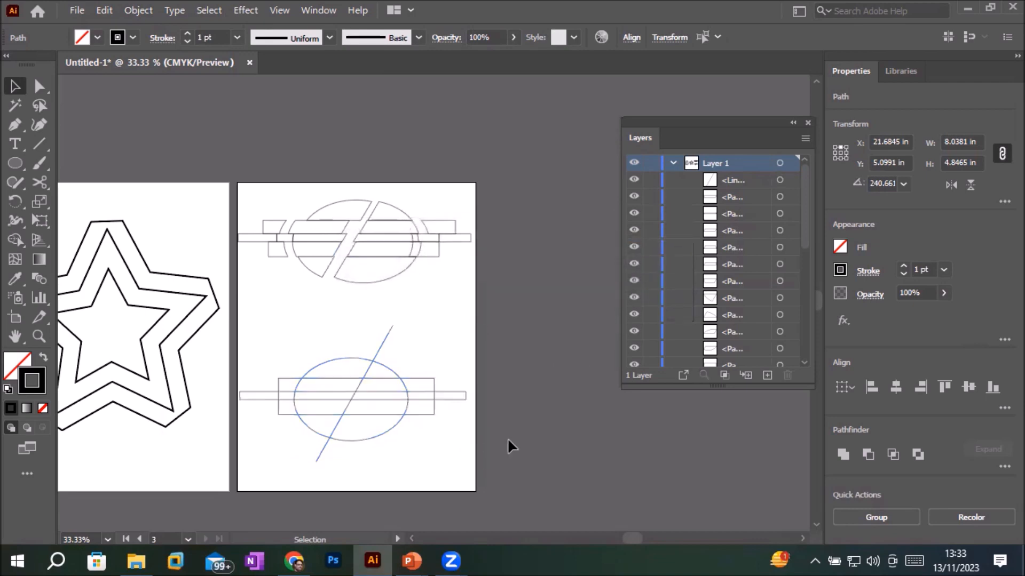
# Cut the lower ellipse, rectangle and thin bar with Divide Objects Below, using only the diagonal line as the selection.
pyautogui.click(384, 341)
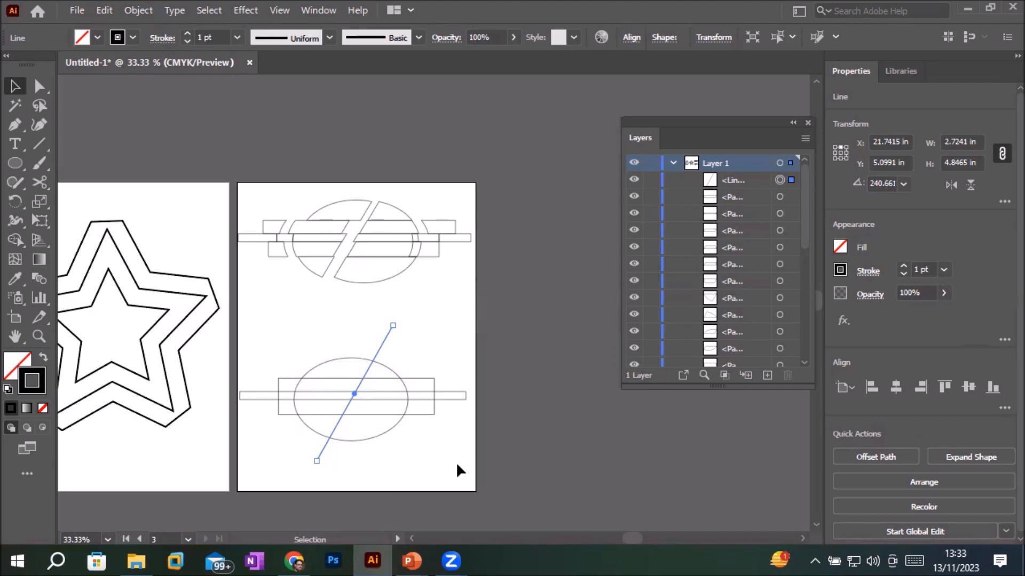
pyautogui.click(140, 11)
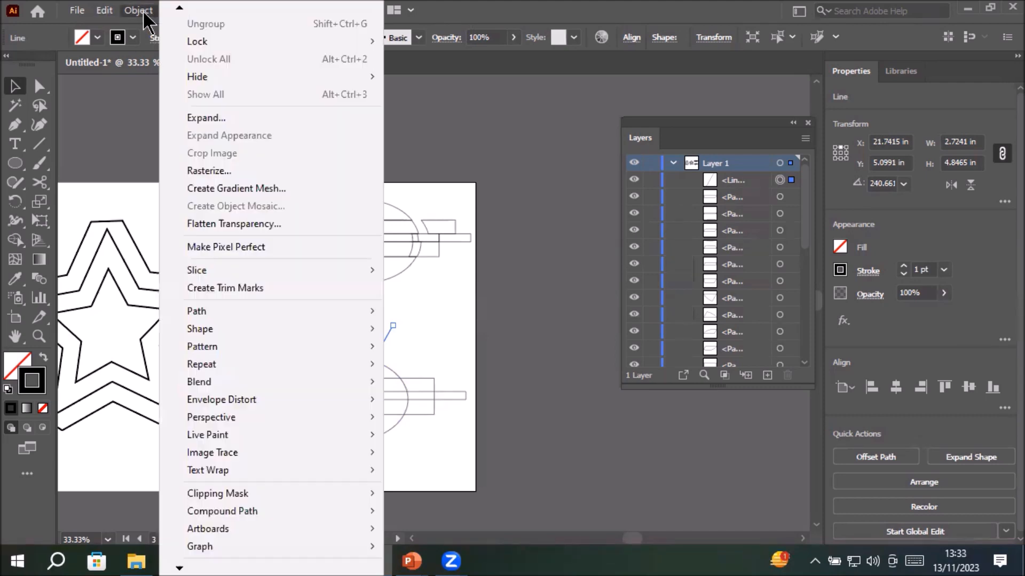
pyautogui.moveTo(255, 467)
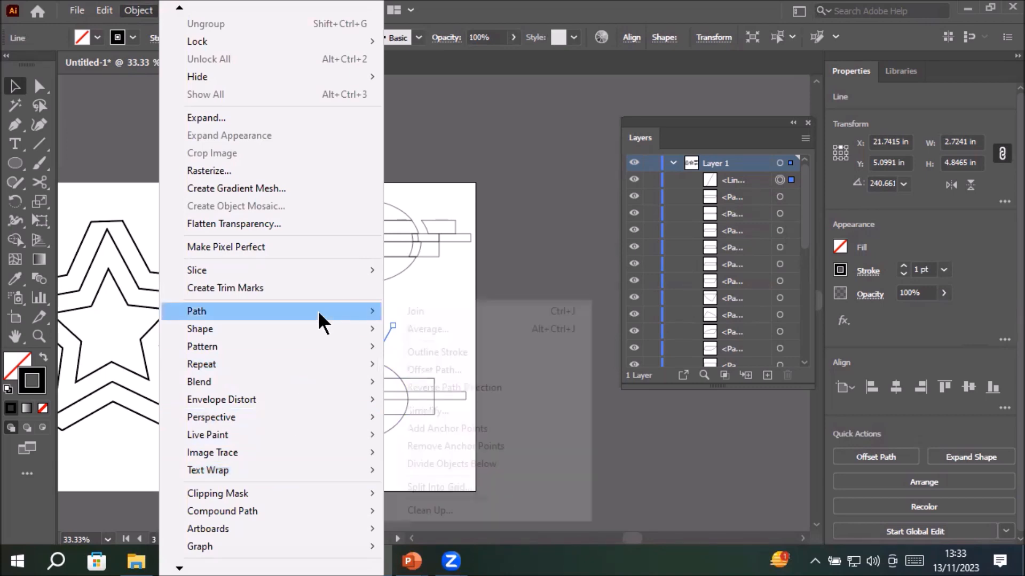
pyautogui.moveTo(318, 311)
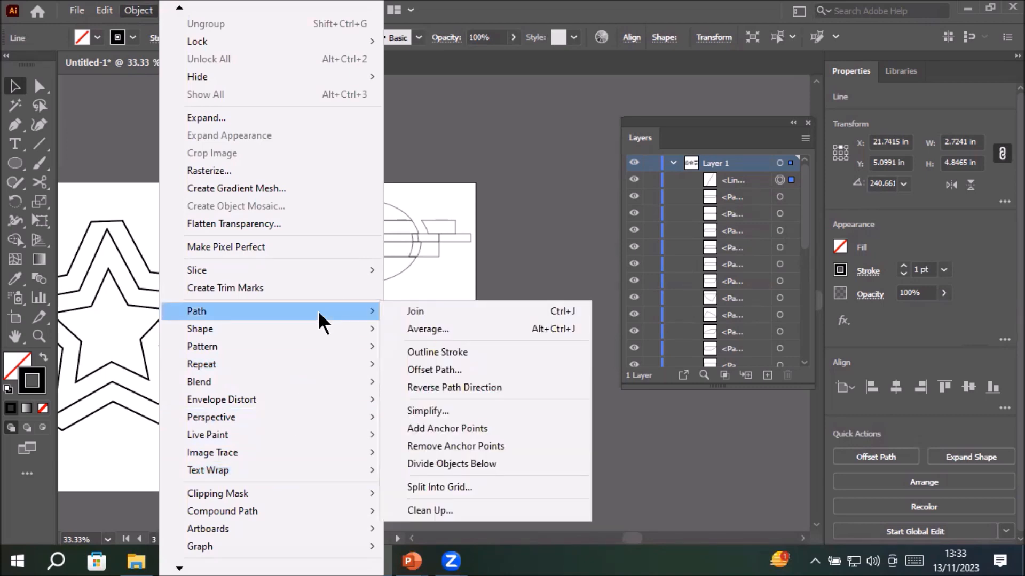
pyautogui.click(527, 463)
pyautogui.click(434, 301)
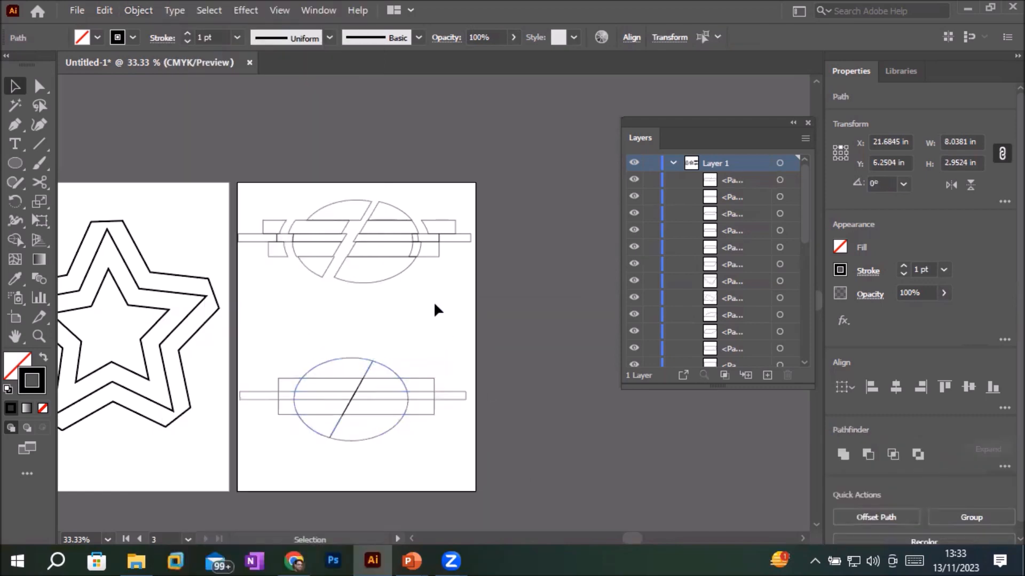
# Move the divided halves of the lower ellipse, rectangle and thin bar apart to either side of the diagonal cut.
pyautogui.moveTo(366, 370); pyautogui.dragTo(443, 377)
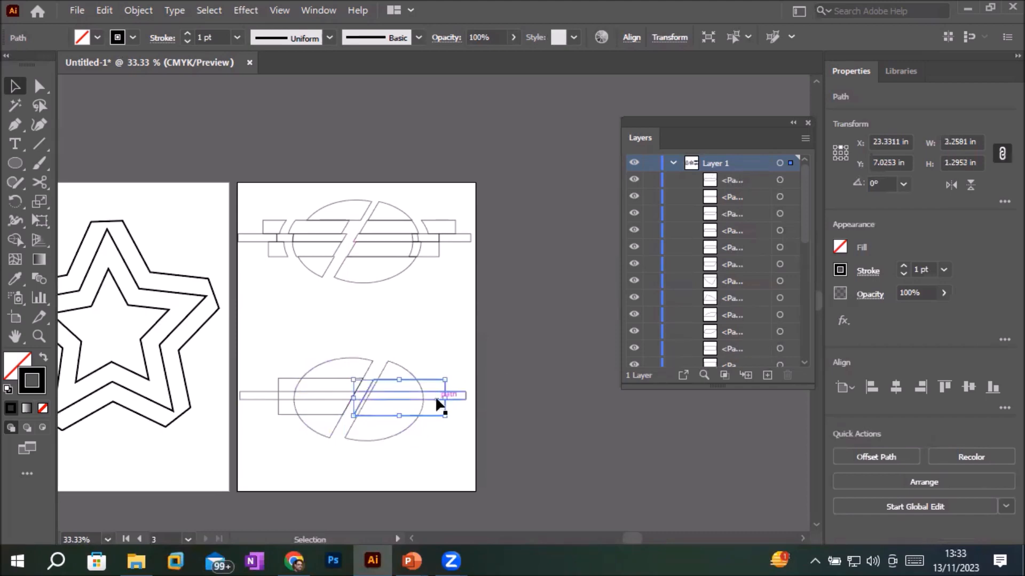
pyautogui.moveTo(264, 396); pyautogui.dragTo(248, 396)
pyautogui.click(293, 372)
pyautogui.moveTo(293, 376)
pyautogui.mouseDown()
pyautogui.moveTo(271, 377)
pyautogui.moveTo(318, 364)
pyautogui.moveTo(300, 361)
pyautogui.mouseUp()
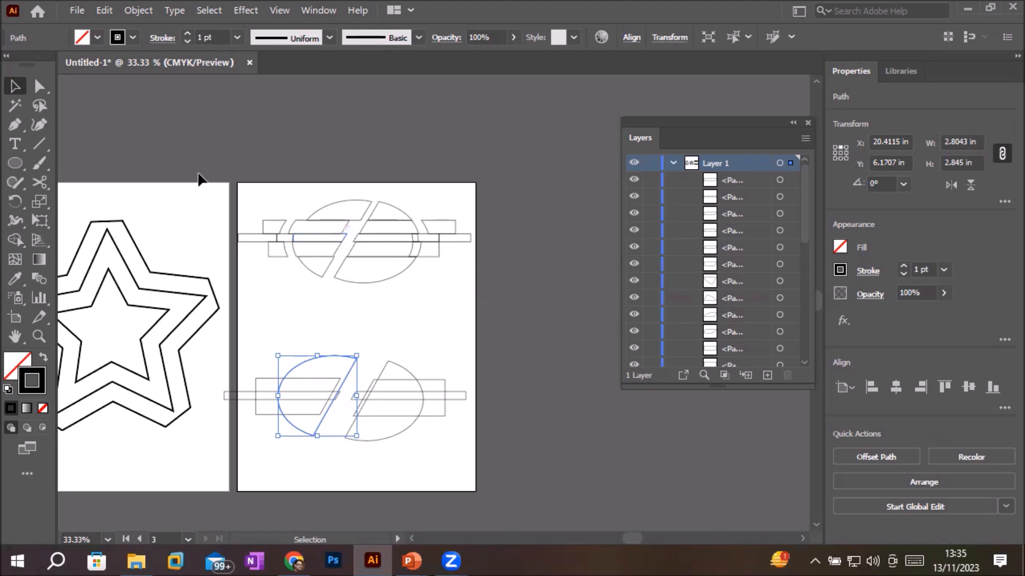
# Replace the upper separated pieces with two crossing ellipses, one about 5.9 in wide and one about 2.4 in wide by 5.9 in high.
pyautogui.moveTo(220, 153); pyautogui.dragTo(503, 304)
pyautogui.press('Delete')
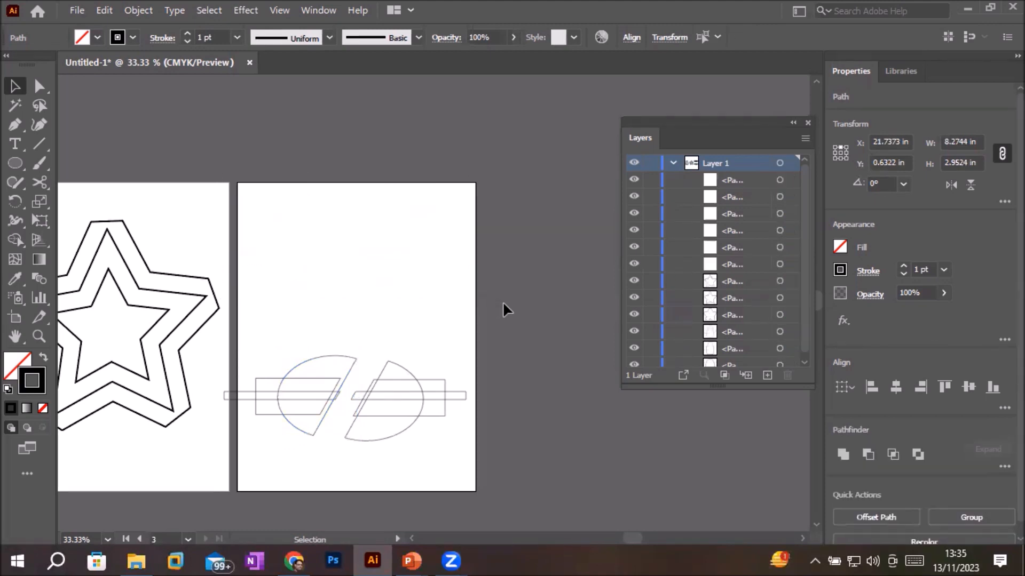
pyautogui.click(16, 163)
pyautogui.moveTo(265, 221); pyautogui.dragTo(431, 277)
pyautogui.moveTo(318, 165); pyautogui.dragTo(454, 330)
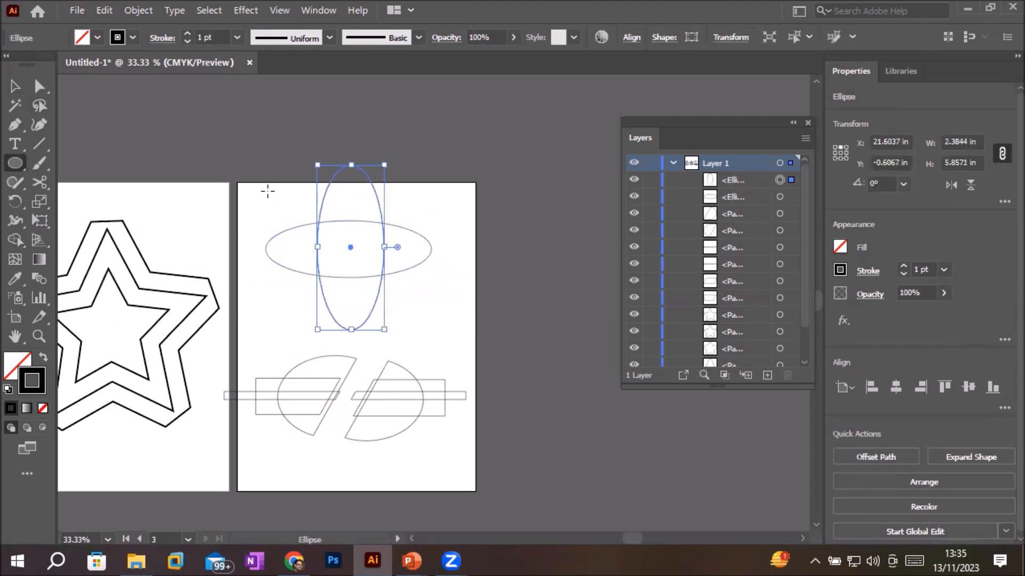
# Split the two crossing ellipses into separate regions with the Pathfinder Divide operation.
pyautogui.click(15, 86)
pyautogui.moveTo(252, 147); pyautogui.dragTo(444, 343)
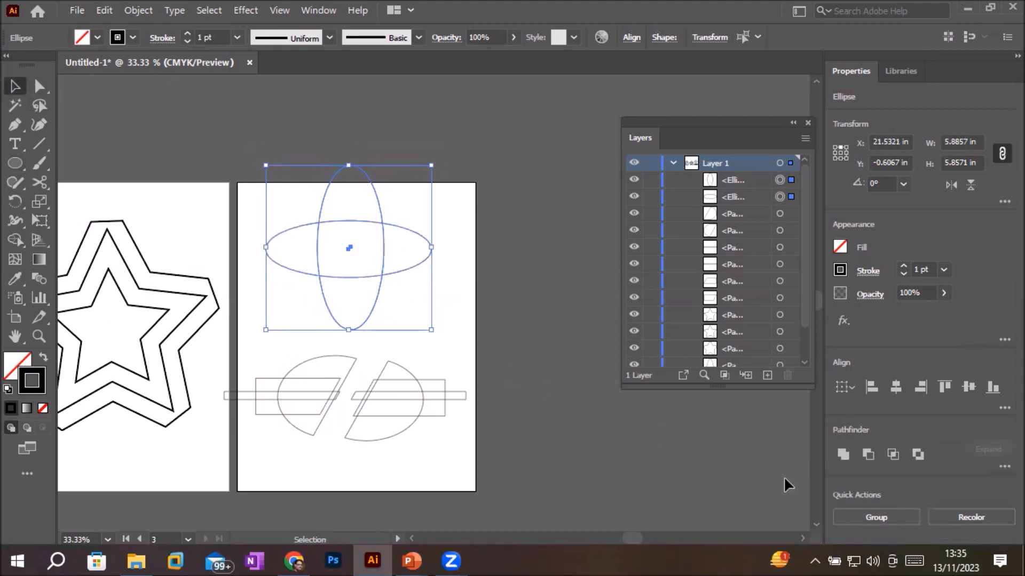
pyautogui.click(1004, 467)
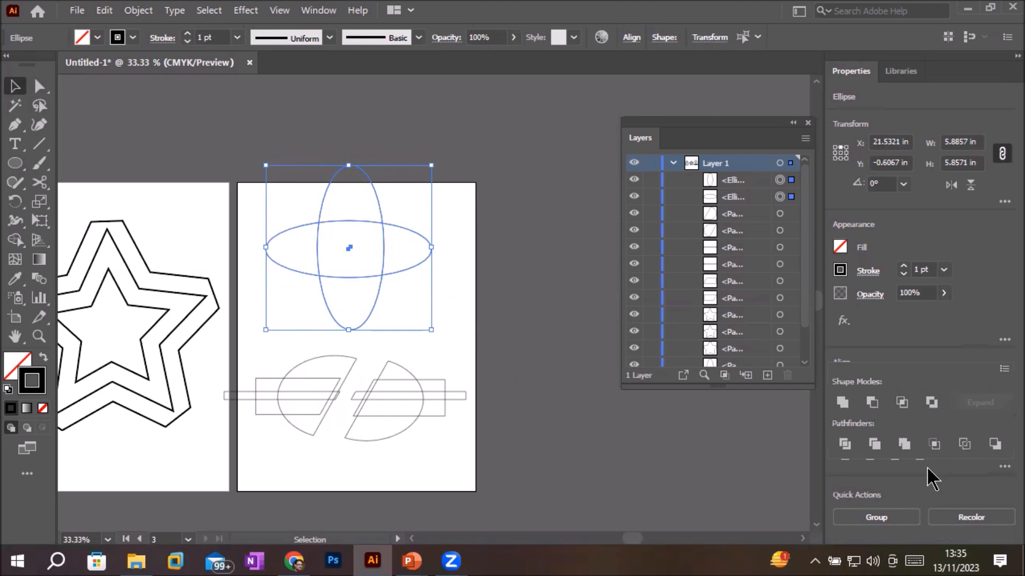
pyautogui.click(843, 446)
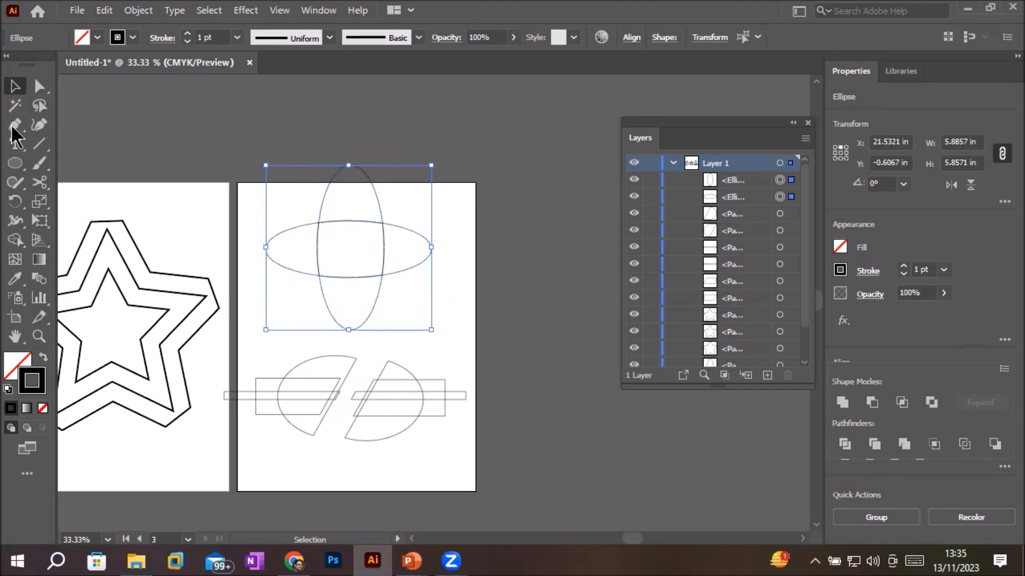
pyautogui.click(421, 154)
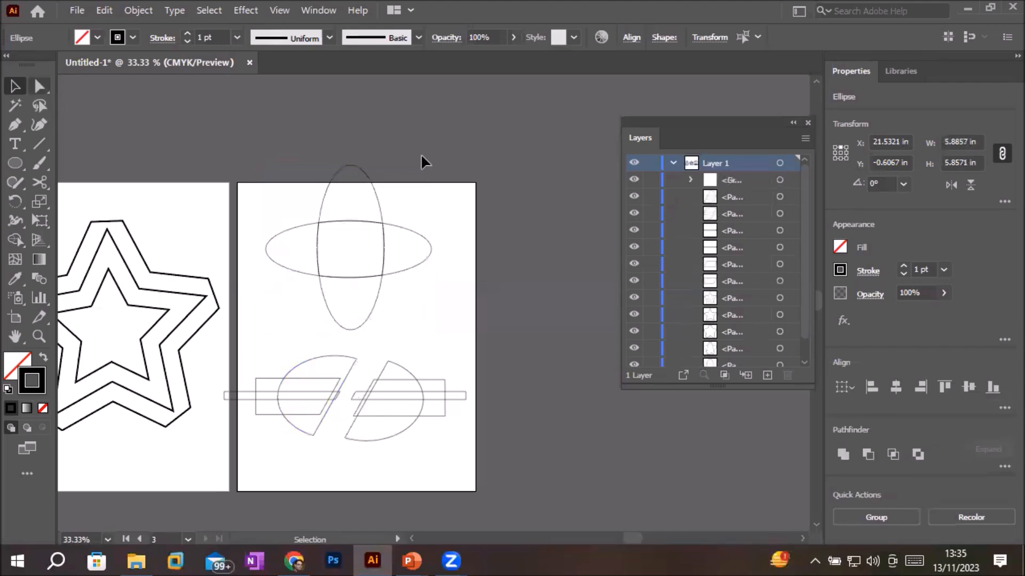
# Ungroup the divided crossing ellipses and clear the selection.
pyautogui.click(375, 203)
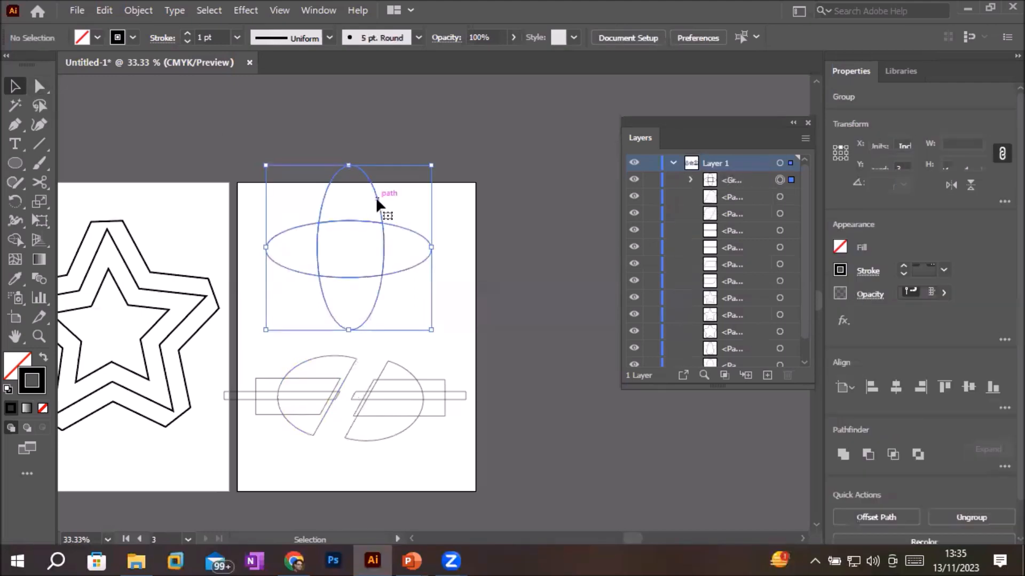
pyautogui.rightClick(345, 235)
pyautogui.click(405, 369)
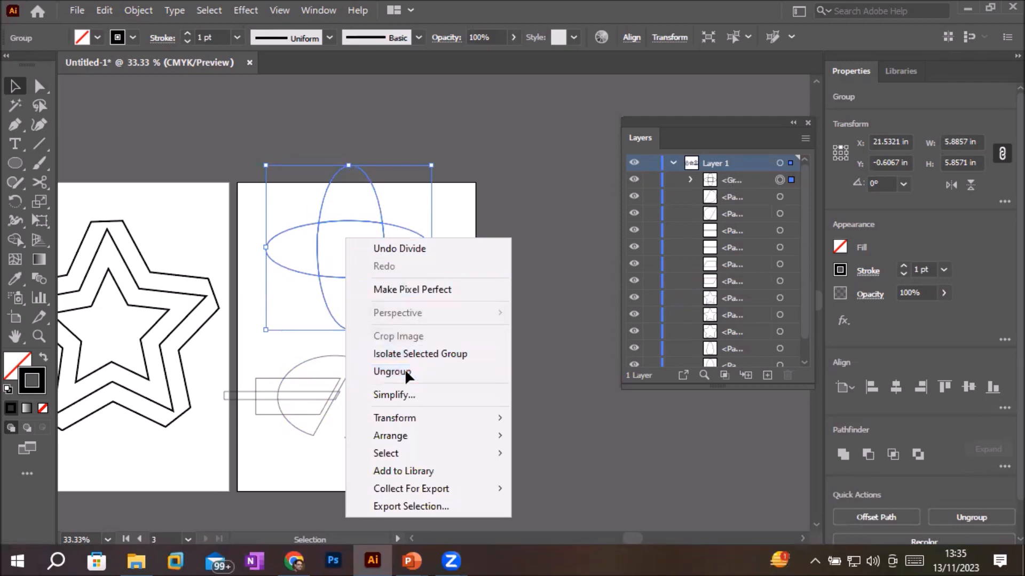
pyautogui.click(436, 274)
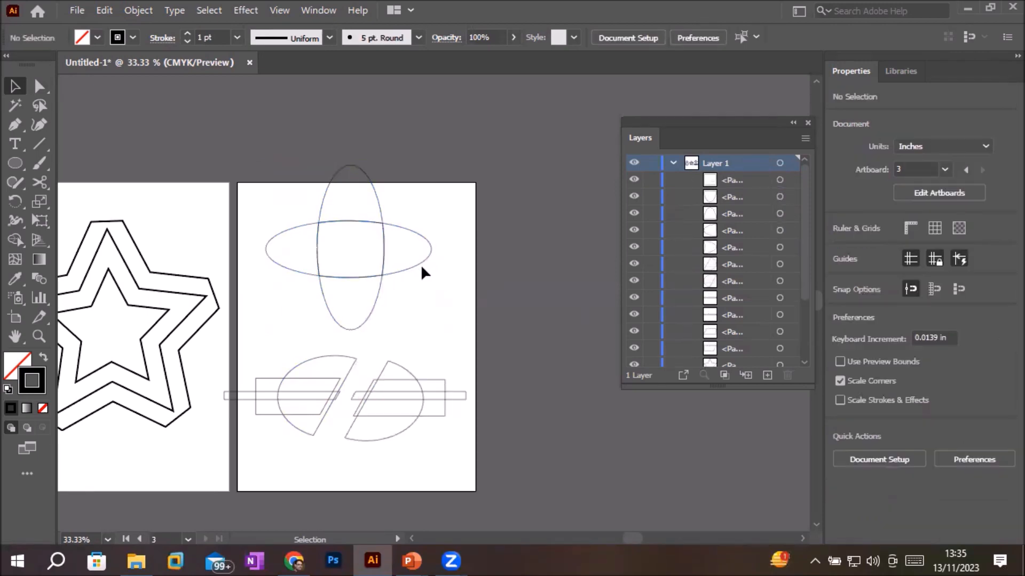
# Nudge the right tip of the horizontal ellipse rightward, away from the central piece.
pyautogui.click(417, 261)
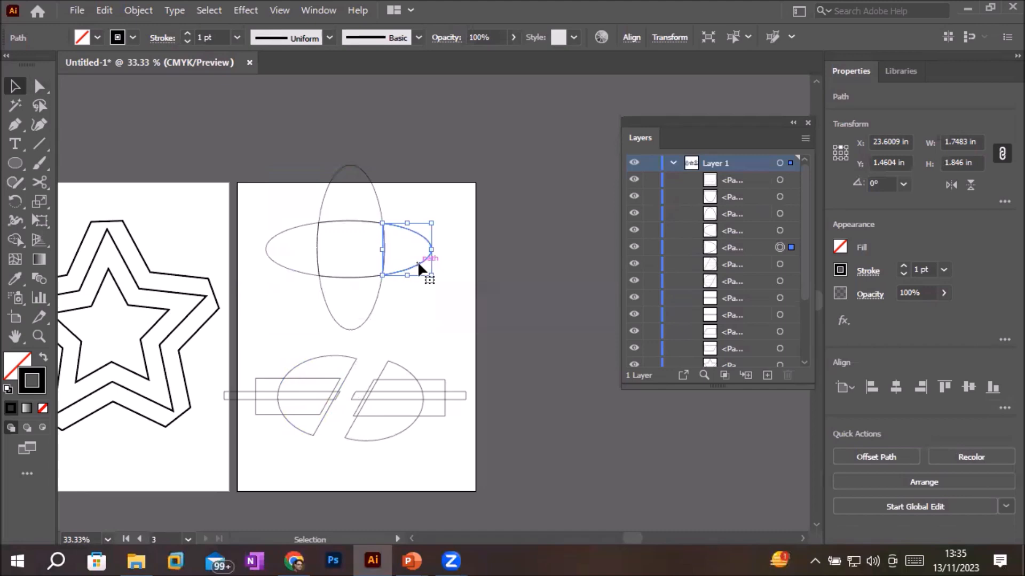
pyautogui.press('Right')
pyautogui.press('Right')
pyautogui.press('Right')
pyautogui.press('Right')
pyautogui.press('Right')
pyautogui.press('Right')
pyautogui.press('Right')
pyautogui.press('Right')
pyautogui.press('Right')
pyautogui.press('Right')
pyautogui.press('Right')
pyautogui.press('Right')
pyautogui.press('Right')
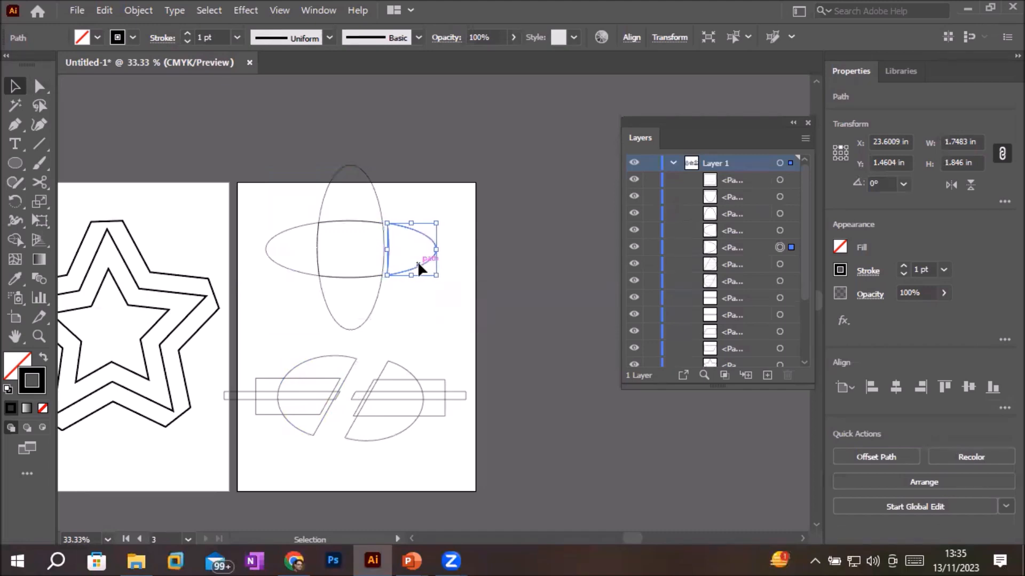
# Nudge the left tip of the horizontal ellipse leftward, away from the central piece.
pyautogui.click(299, 267)
pyautogui.press('Left')
pyautogui.press('Left')
pyautogui.press('Left')
pyautogui.press('Left')
pyautogui.press('Left')
pyautogui.press('Left')
pyautogui.press('Left')
pyautogui.press('Left')
pyautogui.press('Left')
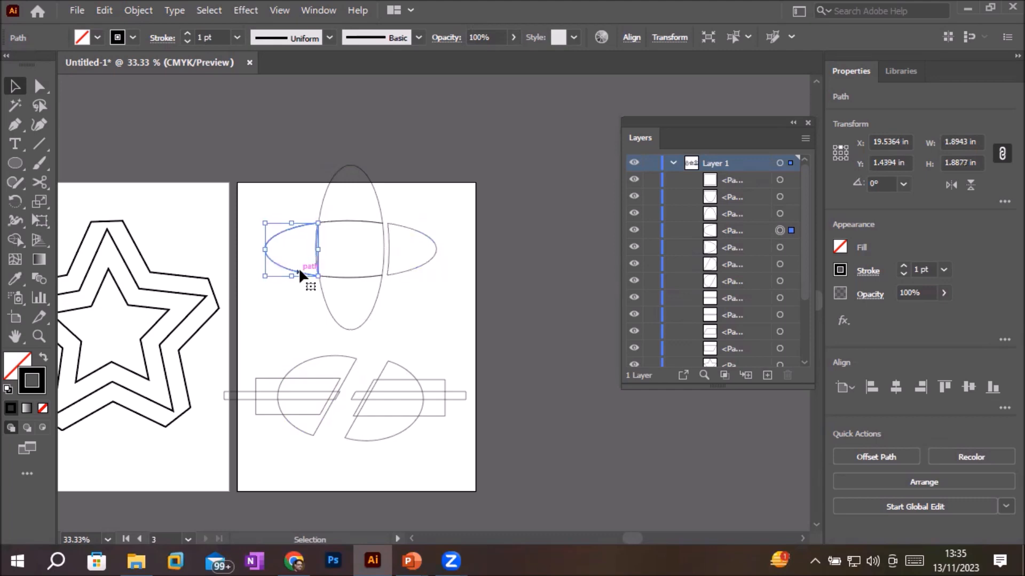
pyautogui.press('Left')
pyautogui.press('Left')
pyautogui.press('Left')
pyautogui.press('Left')
pyautogui.press('Left')
pyautogui.press('Left')
pyautogui.press('Left')
pyautogui.press('Left')
pyautogui.press('Left')
pyautogui.press('Left')
pyautogui.press('Left')
pyautogui.press('Left')
pyautogui.press('Left')
pyautogui.press('Left')
pyautogui.press('Left')
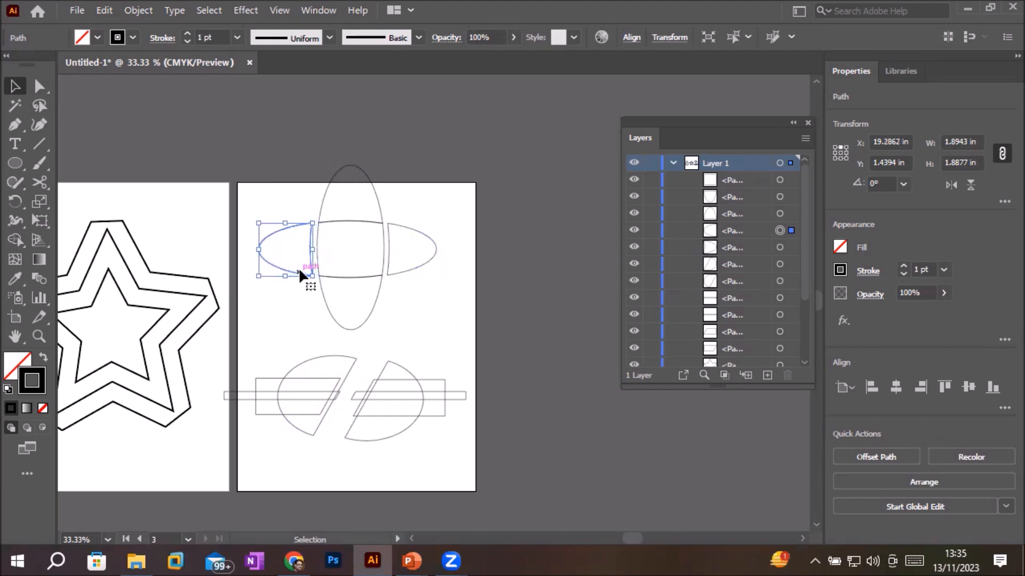
# Nudge the lower tip of the vertical ellipse downward, away from the central piece.
pyautogui.click(350, 330)
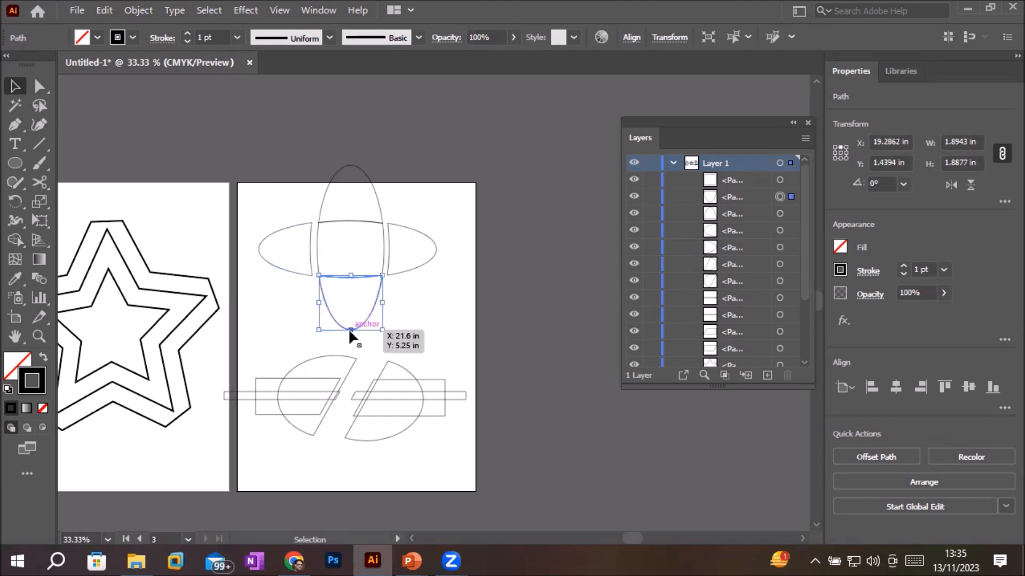
pyautogui.press('Down')
pyautogui.press('Down')
pyautogui.press('Down')
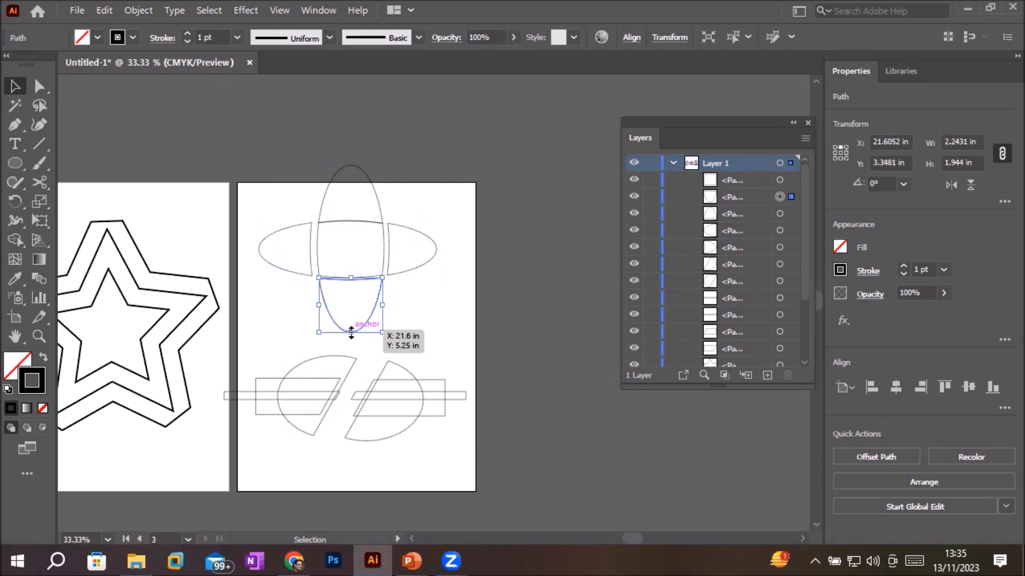
pyautogui.press('Down')
pyautogui.press('Down')
pyautogui.press('Down')
pyautogui.press('Down')
pyautogui.press('Down')
pyautogui.press('Down')
pyautogui.press('Down')
pyautogui.press('Down')
pyautogui.press('Down')
pyautogui.press('Down')
pyautogui.press('Down')
pyautogui.press('Down')
pyautogui.press('Down')
pyautogui.press('Down')
pyautogui.press('Down')
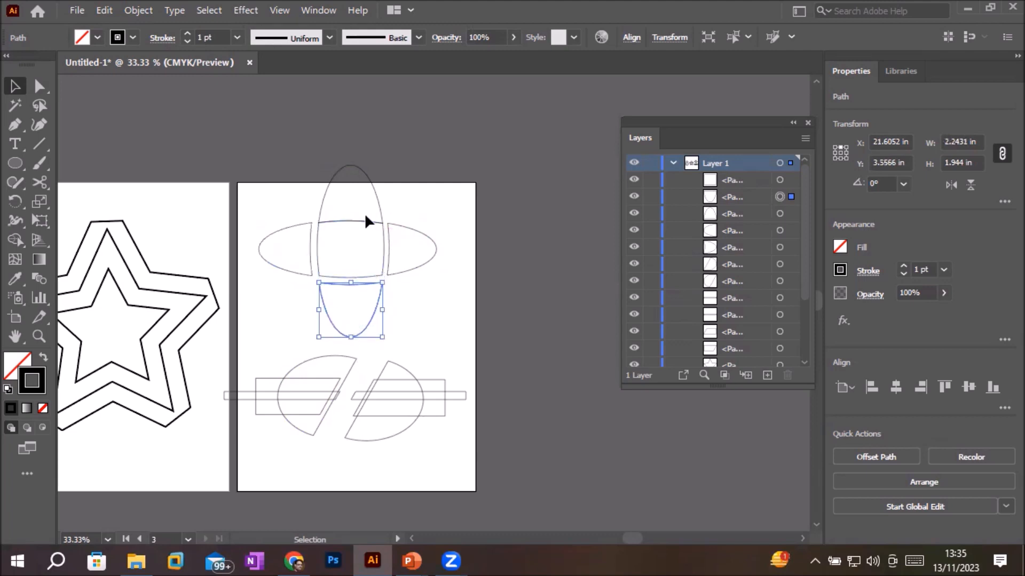
# Nudge the upper tip of the vertical ellipse upward, away from the central piece, and deselect it.
pyautogui.click(377, 201)
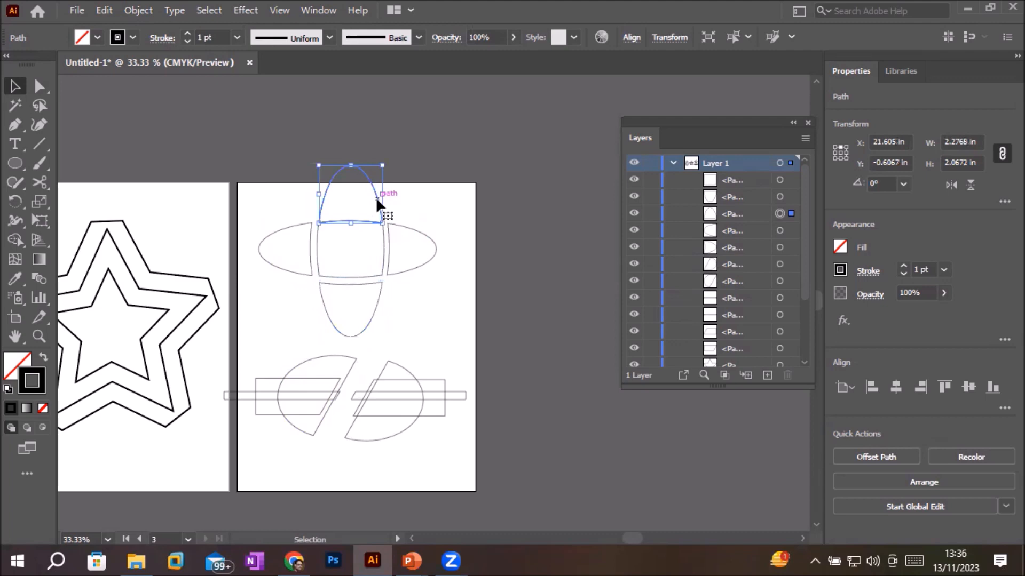
pyautogui.press('Up')
pyautogui.press('Up')
pyautogui.press('Up')
pyautogui.press('Up')
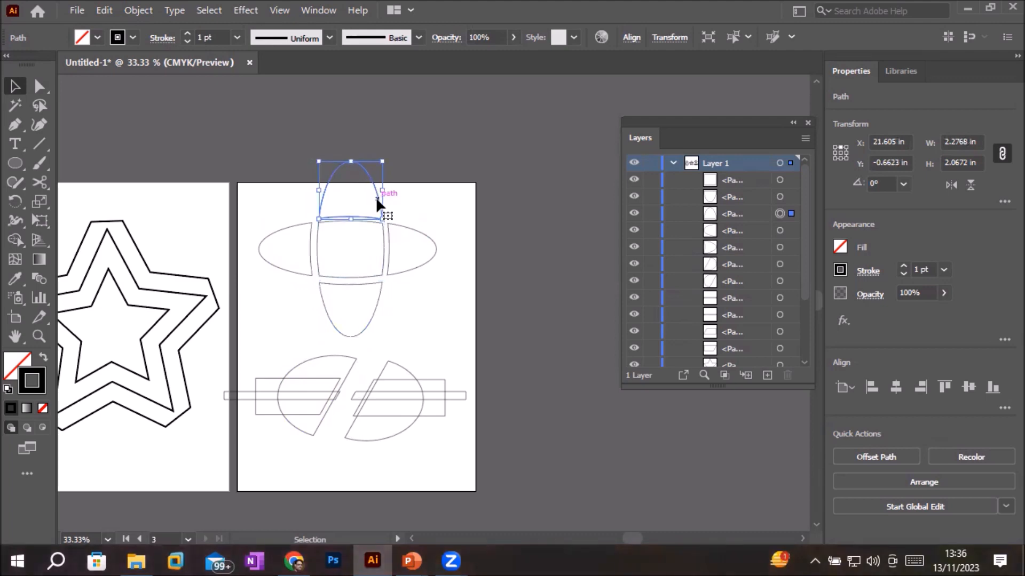
pyautogui.press('Up')
pyautogui.press('Up')
pyautogui.press('Up')
pyautogui.press('Up')
pyautogui.press('Up')
pyautogui.press('Up')
pyautogui.press('Up')
pyautogui.press('Up')
pyautogui.press('Up')
pyautogui.press('Up')
pyautogui.press('Up')
pyautogui.press('Up')
pyautogui.press('Up')
pyautogui.press('Up')
pyautogui.press('Up')
pyautogui.press('Up')
pyautogui.press('Up')
pyautogui.press('Up')
pyautogui.press('Up')
pyautogui.press('Up')
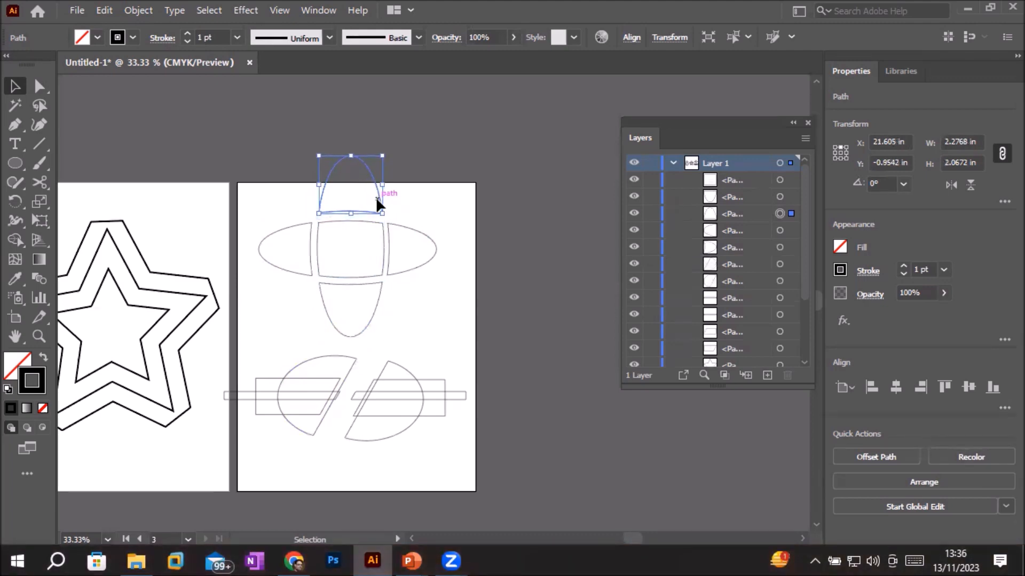
pyautogui.click(423, 339)
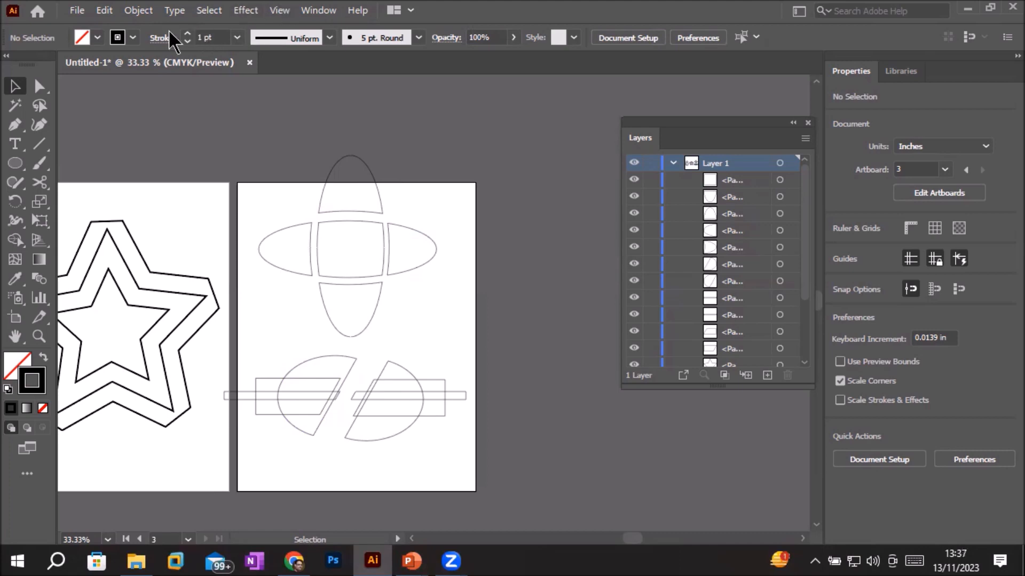
pyautogui.click(137, 10)
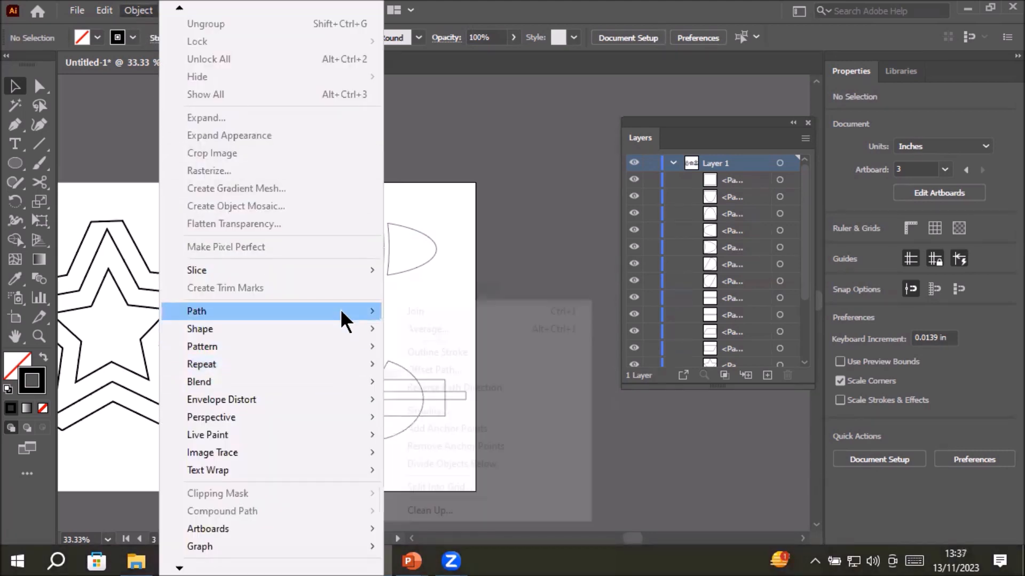
pyautogui.moveTo(341, 309)
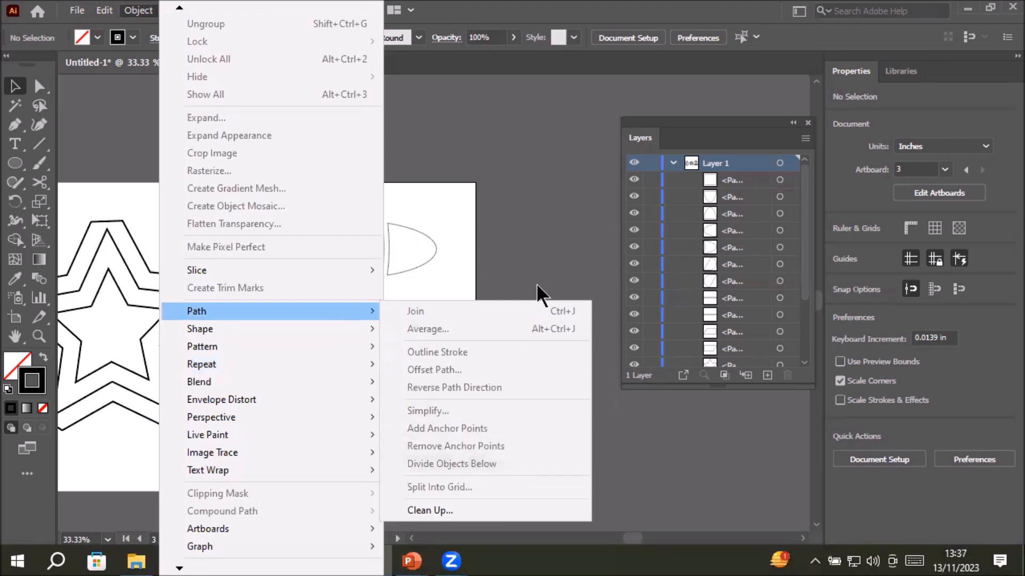
pyautogui.click(546, 241)
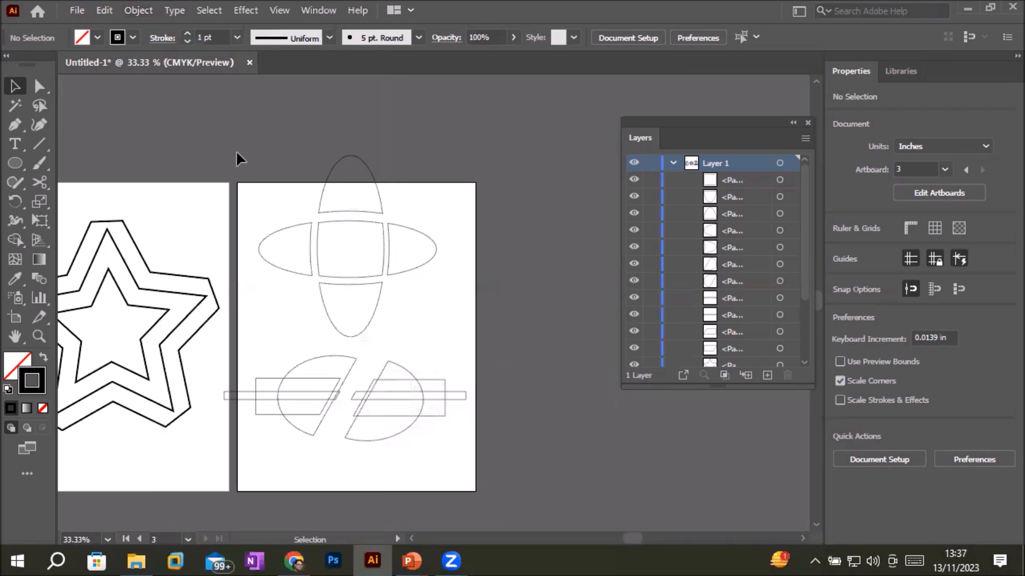
# Fill the upper and lower tips of the divided vertical ellipse with bright pink.
pyautogui.click(381, 204)
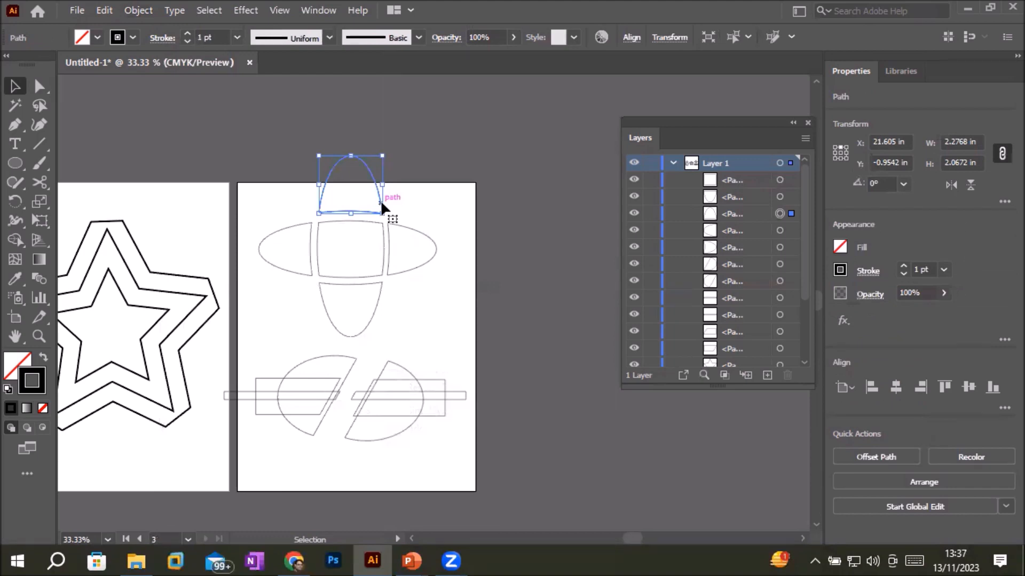
pyautogui.click(98, 37)
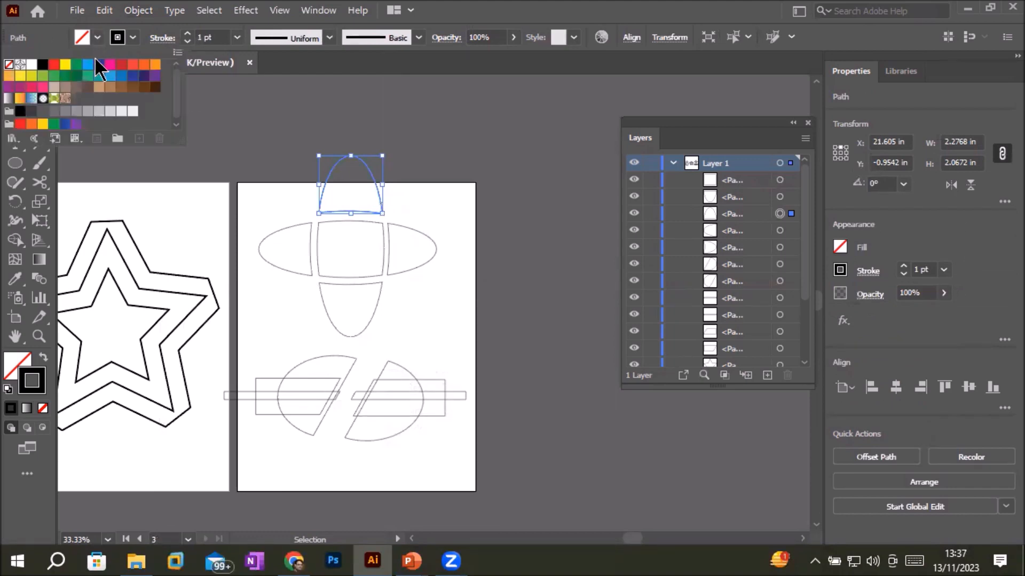
pyautogui.click(110, 64)
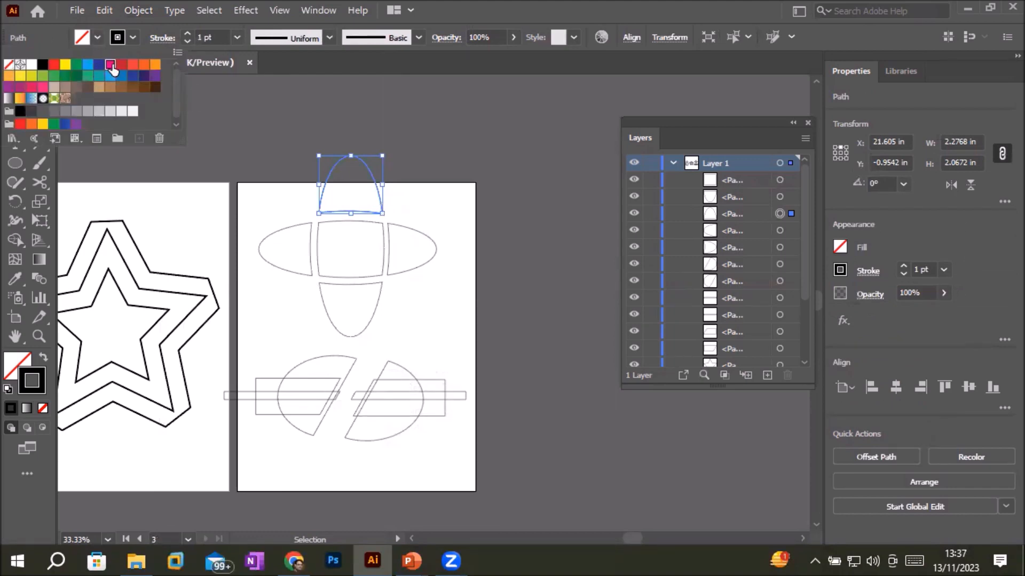
pyautogui.click(345, 330)
pyautogui.click(346, 331)
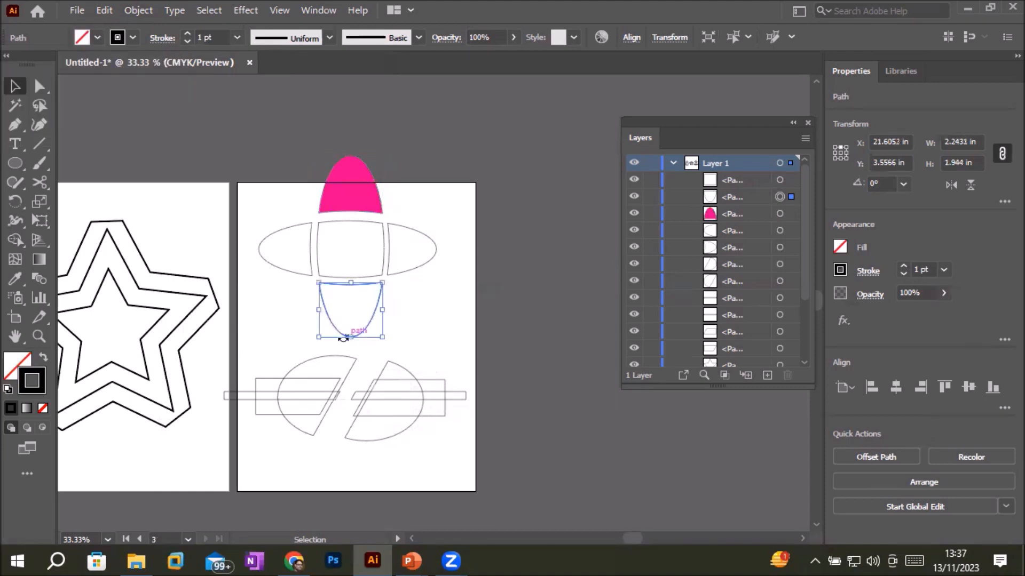
pyautogui.click(98, 37)
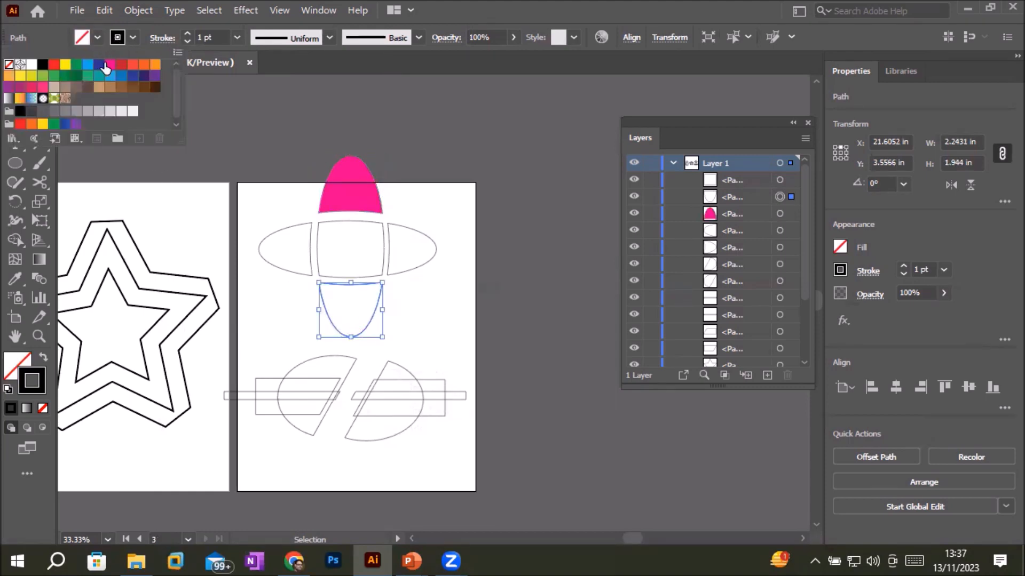
pyautogui.click(110, 64)
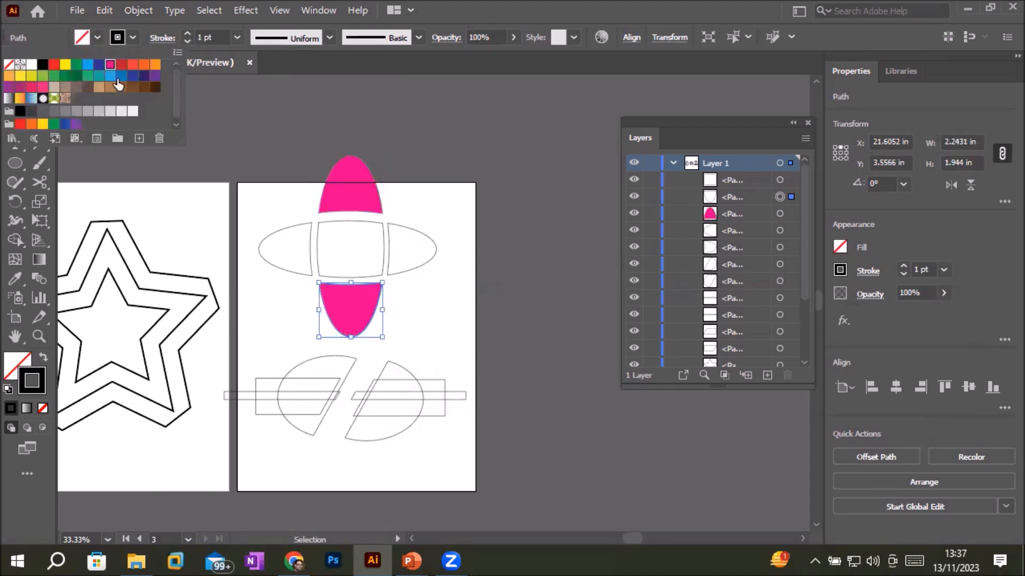
# Fill the left and right tips of the divided horizontal ellipse with dark blue.
pyautogui.click(295, 269)
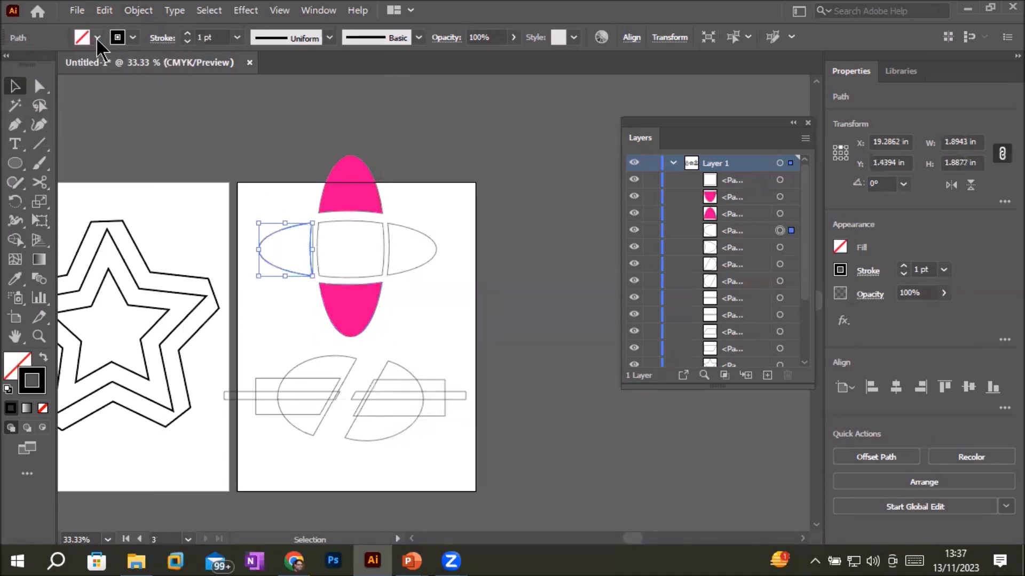
pyautogui.click(98, 37)
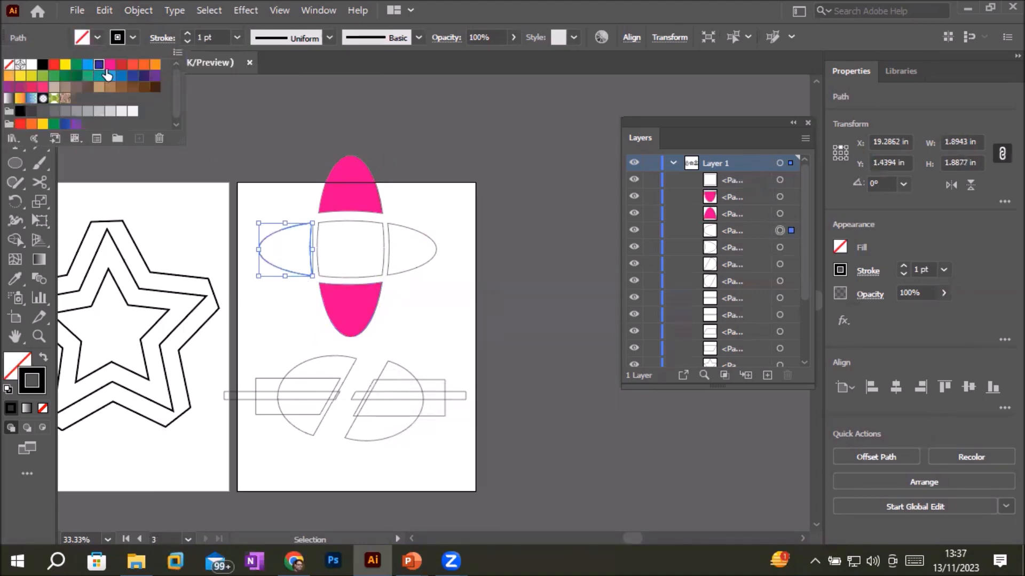
pyautogui.click(99, 64)
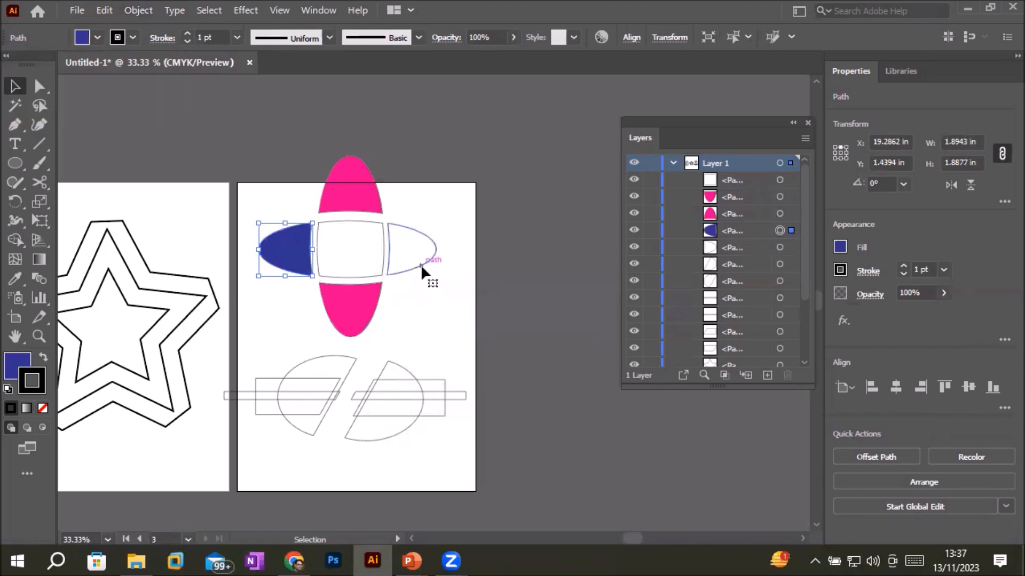
pyautogui.click(421, 264)
pyautogui.click(100, 36)
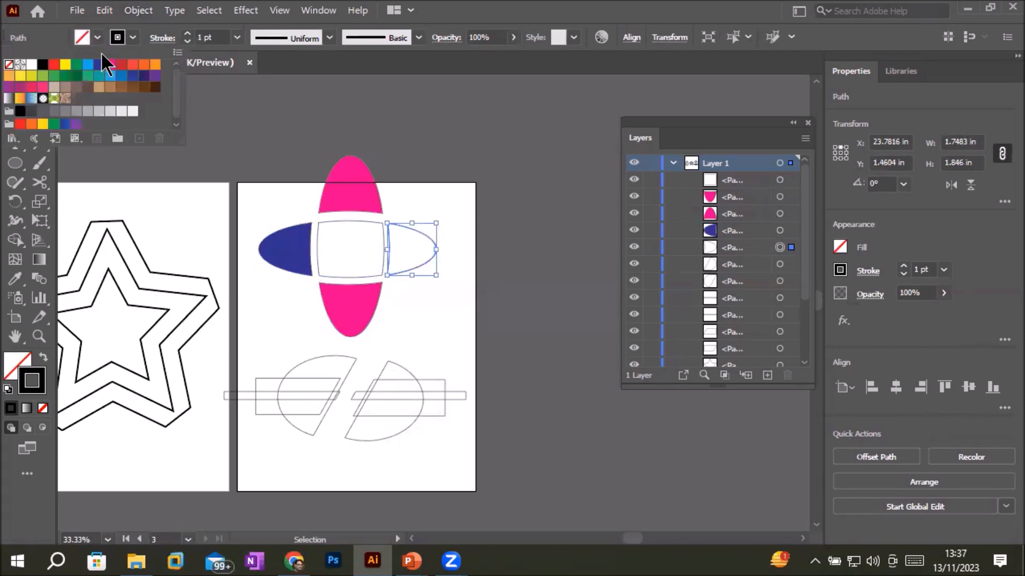
pyautogui.click(99, 64)
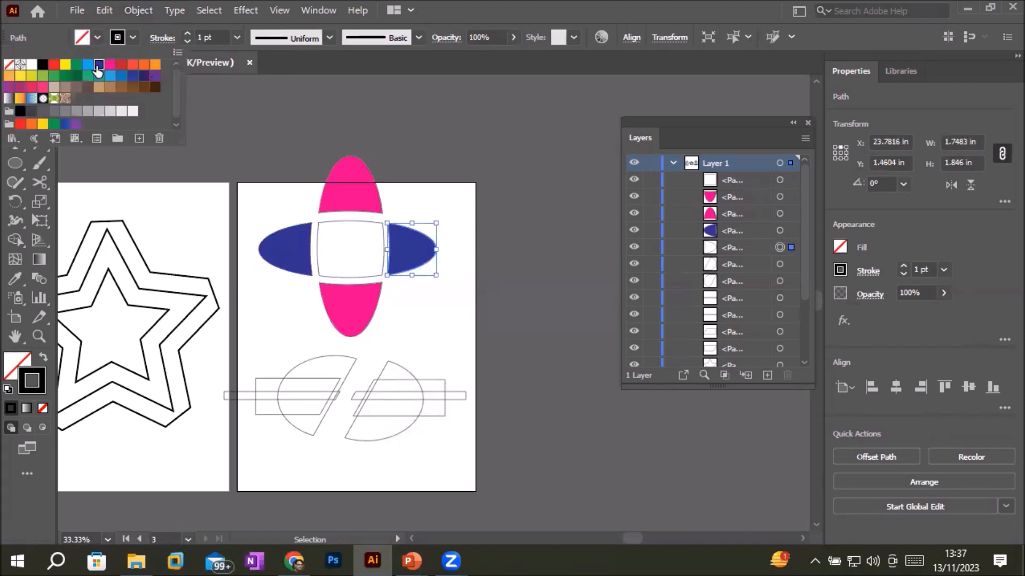
# Fill the central piece between the four ellipse tips with tan.
pyautogui.click(374, 283)
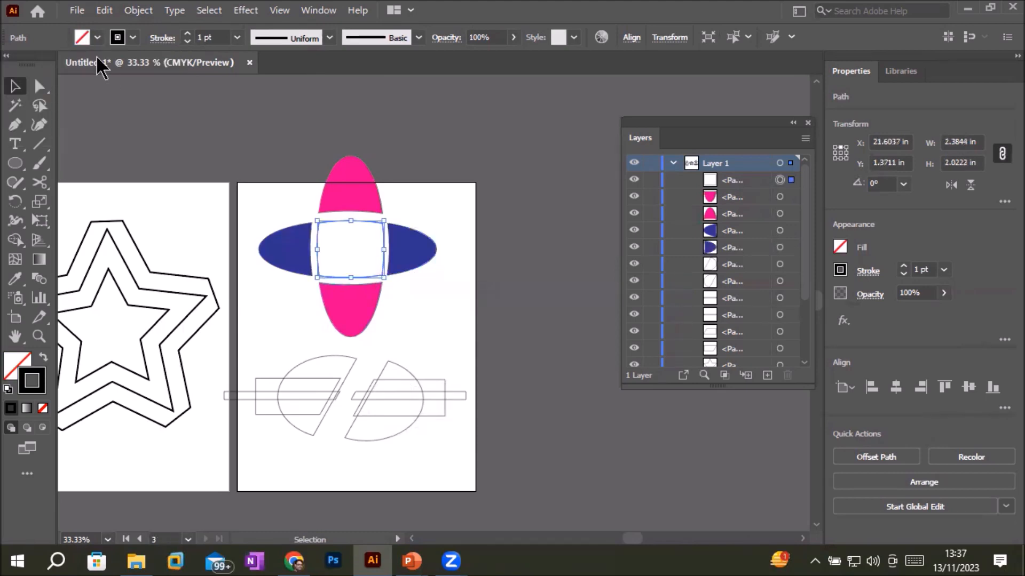
pyautogui.click(98, 37)
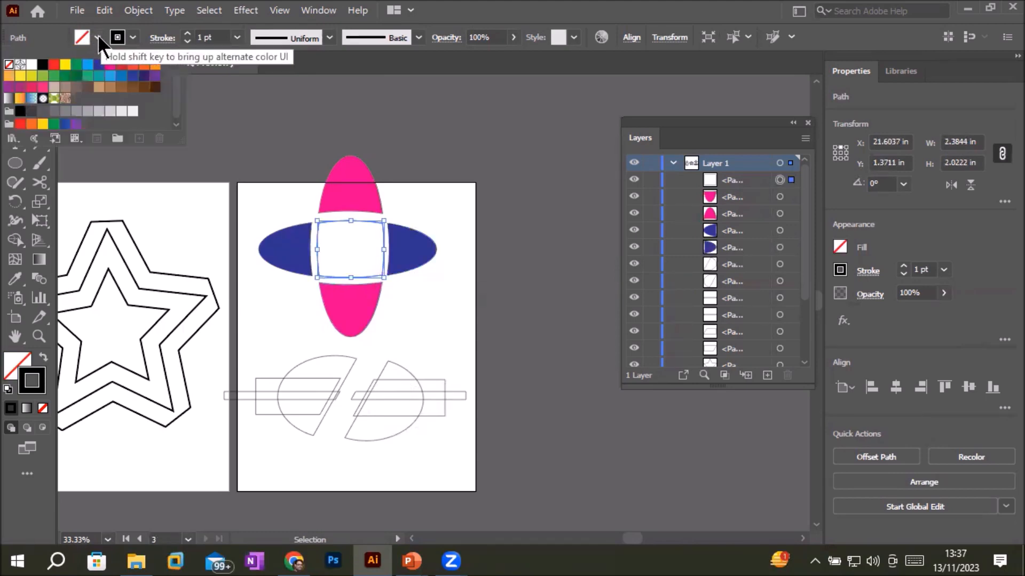
pyautogui.click(99, 92)
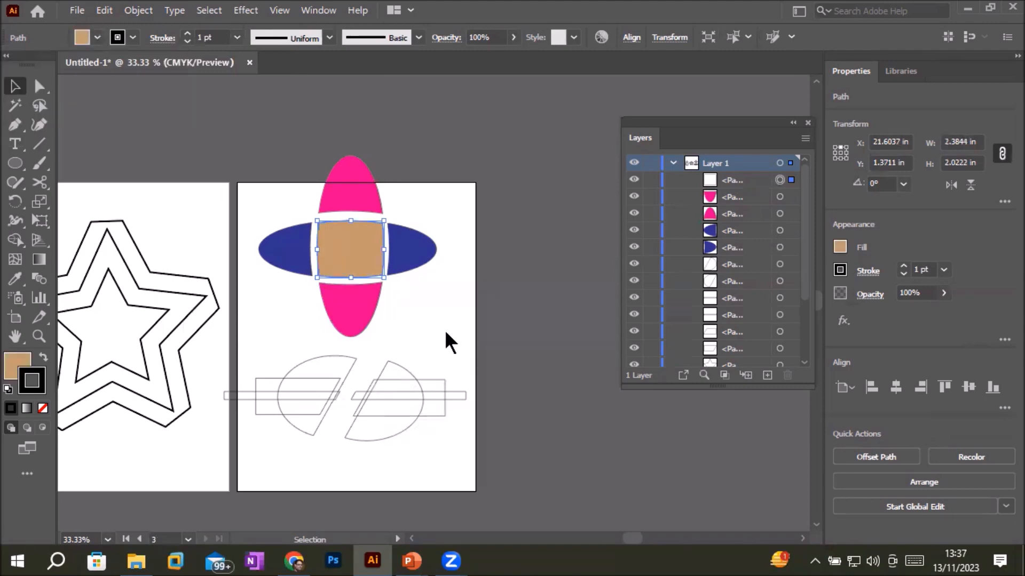
# Select all the artwork on the three artboards and delete it.
pyautogui.scroll(-3, 444, 330)
pyautogui.scroll(1, 385, 277)
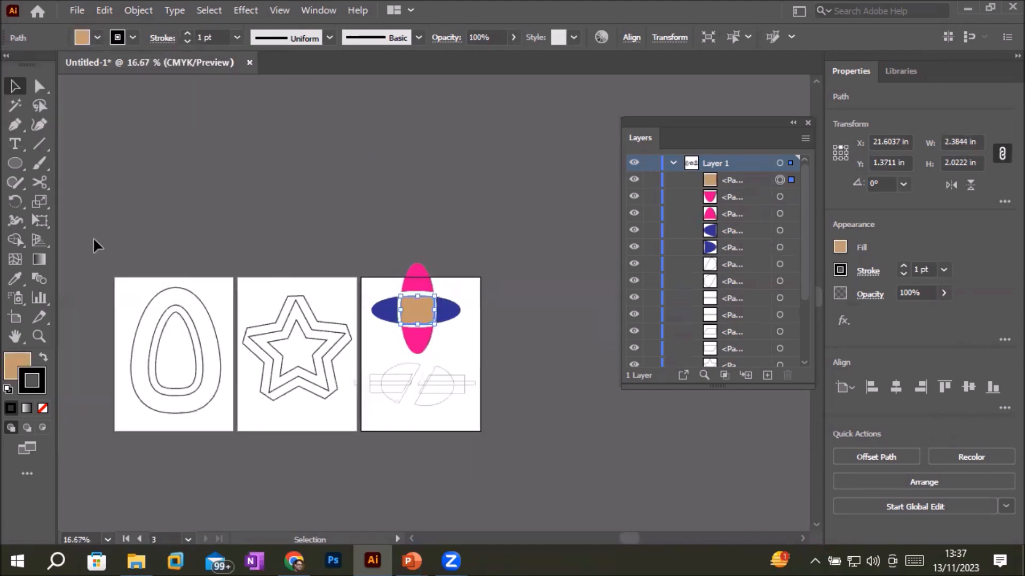
pyautogui.hotkey('ctrl', 'a')
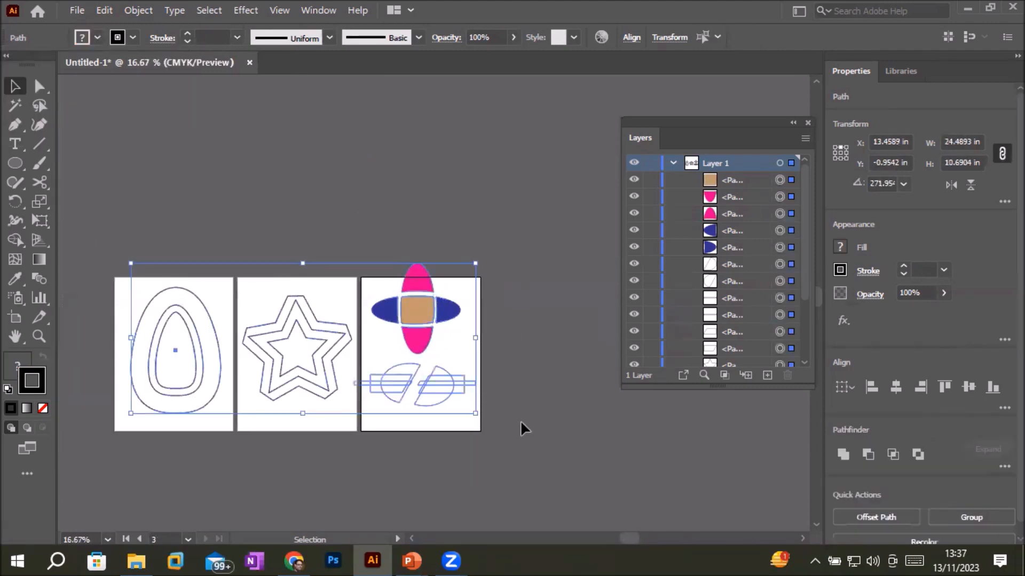
pyautogui.press('Delete')
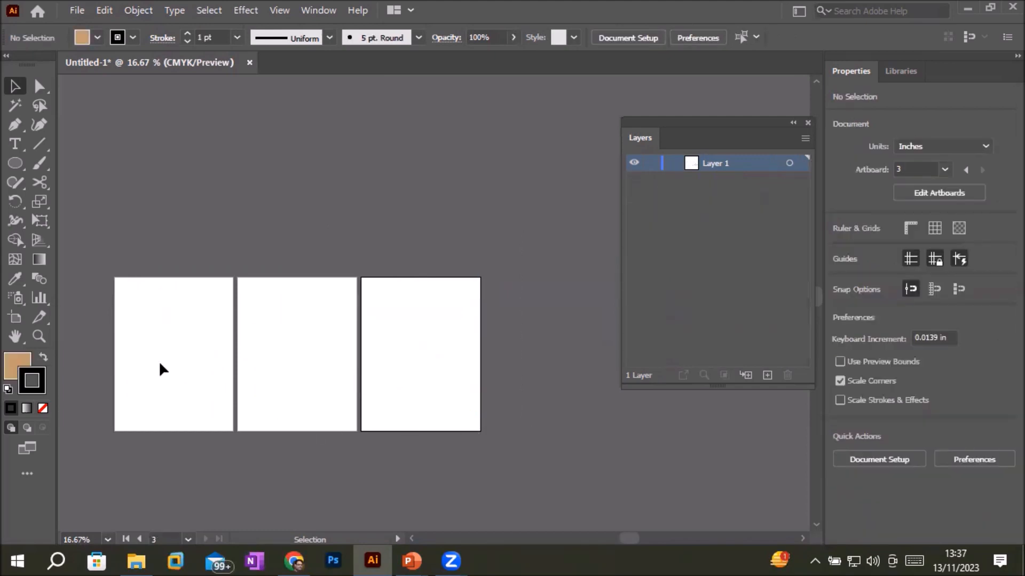
# Draw a rectangle about 8.5 × 10.6 in over the first artboard and reset it to the default white fill and black stroke.
pyautogui.scroll(2, 156, 367)
pyautogui.press('space')
pyautogui.moveTo(150, 358); pyautogui.dragTo(241, 291)
pyautogui.scroll(1, 282, 172)
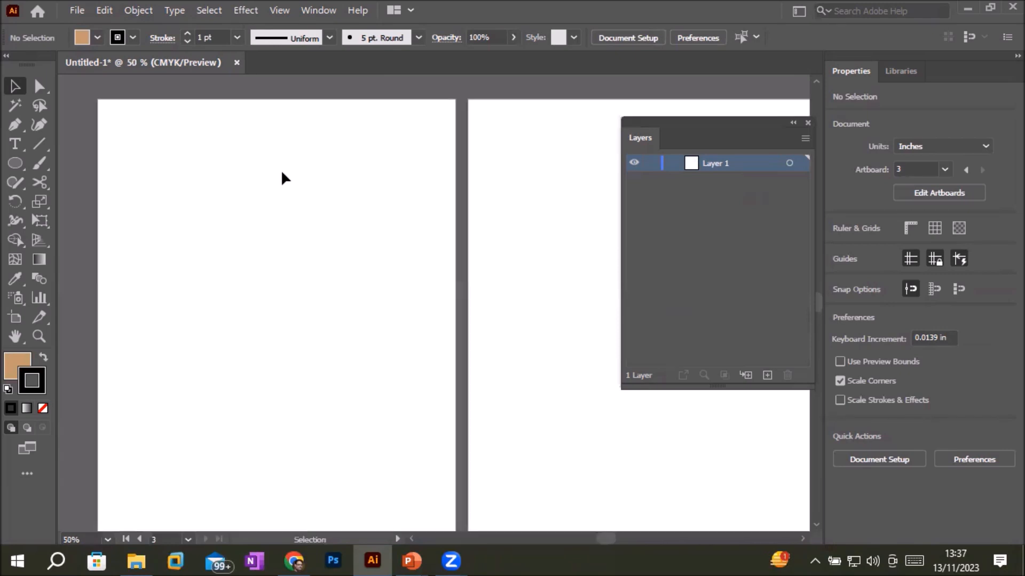
pyautogui.scroll(-1, 281, 176)
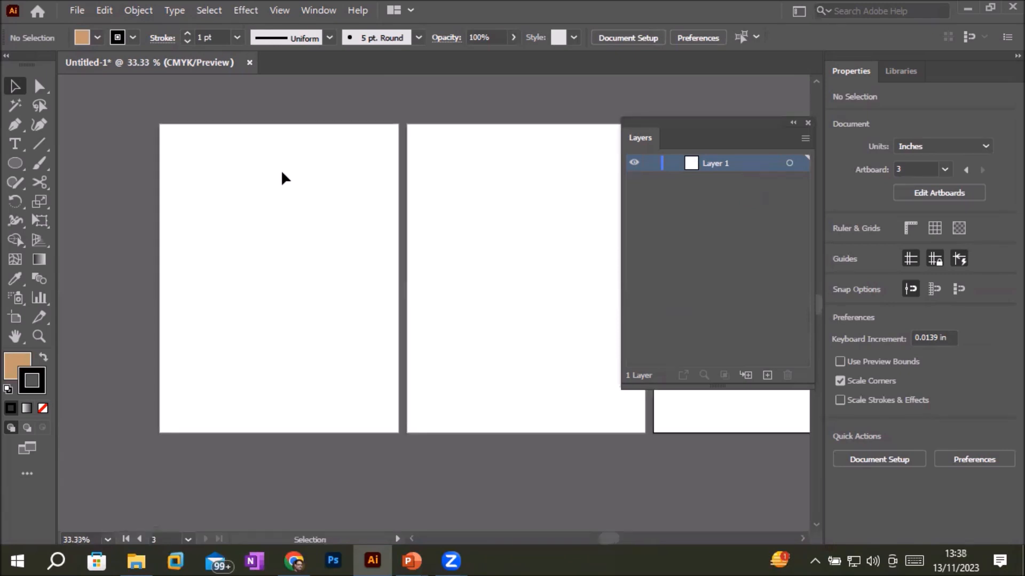
pyautogui.click(23, 161)
pyautogui.click(73, 163)
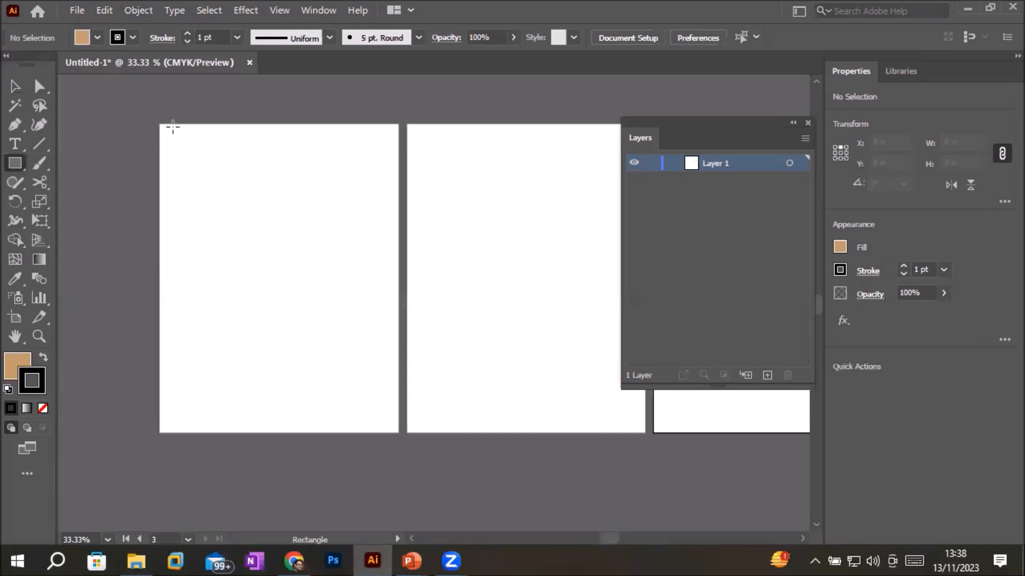
pyautogui.moveTo(161, 126); pyautogui.dragTo(397, 425)
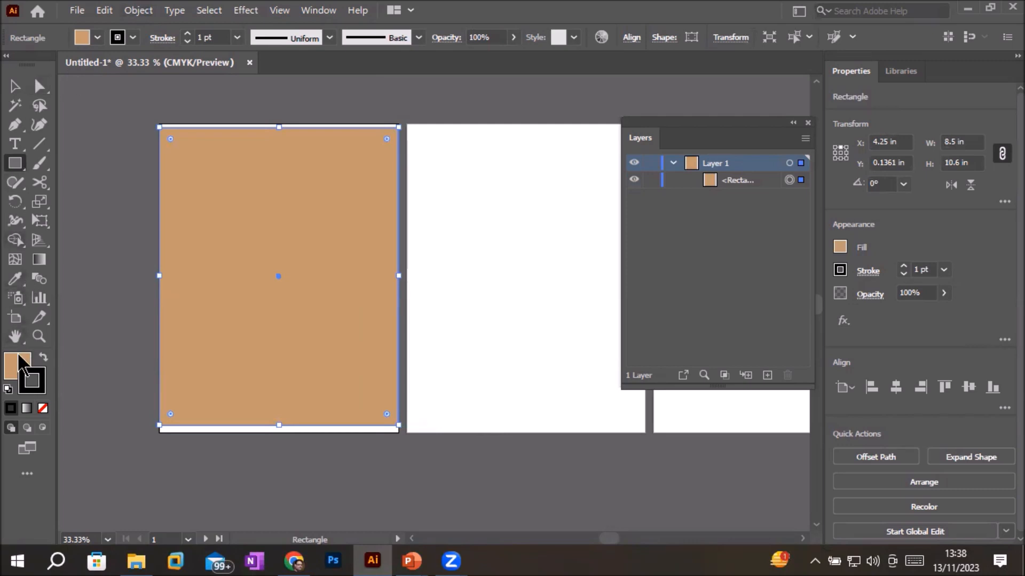
pyautogui.click(8, 389)
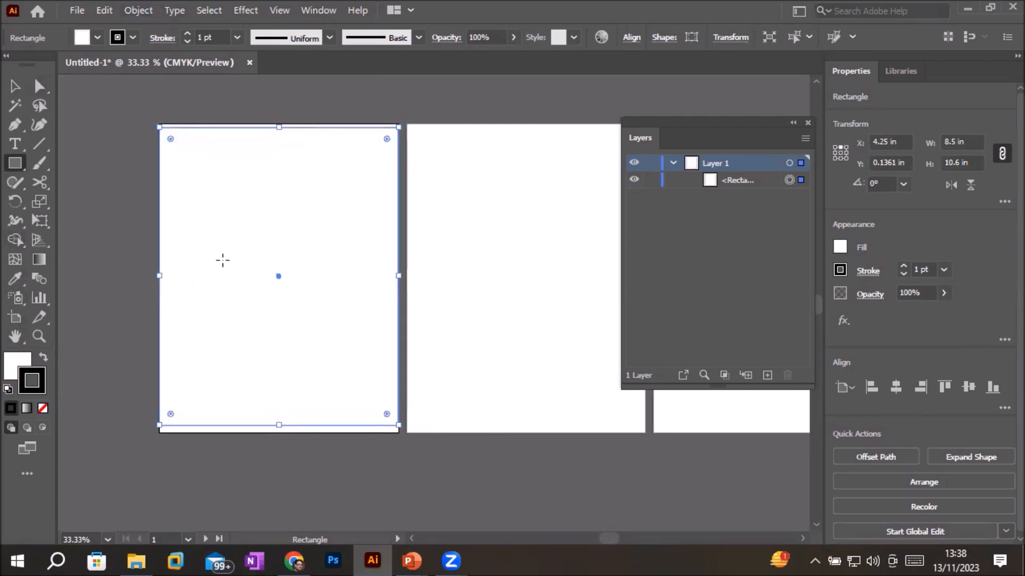
# Split the rectangle into a grid of 4 rows and 2 columns with Split Into Grid, keeping both gutters at 0 in.
pyautogui.click(140, 13)
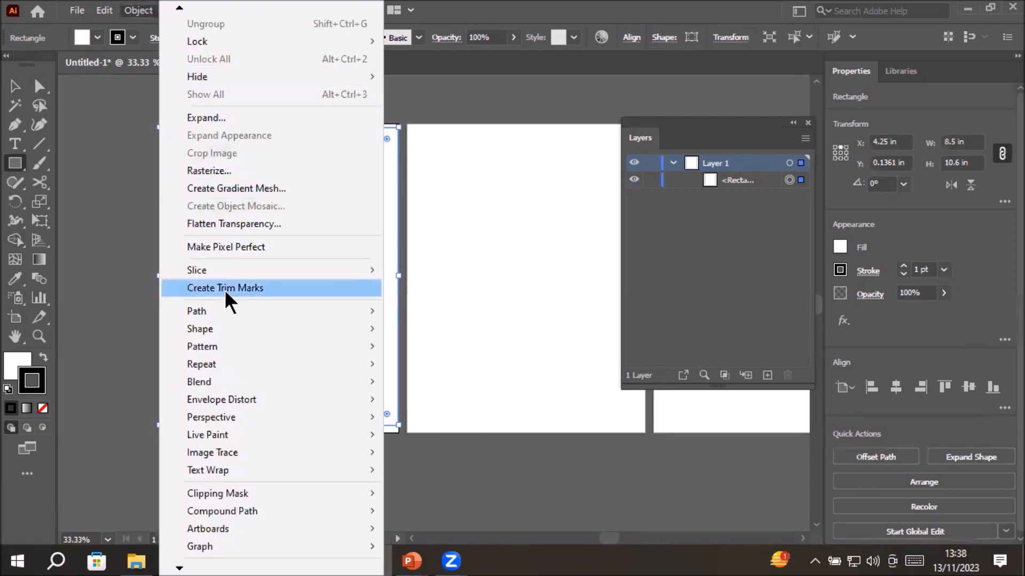
pyautogui.moveTo(232, 310)
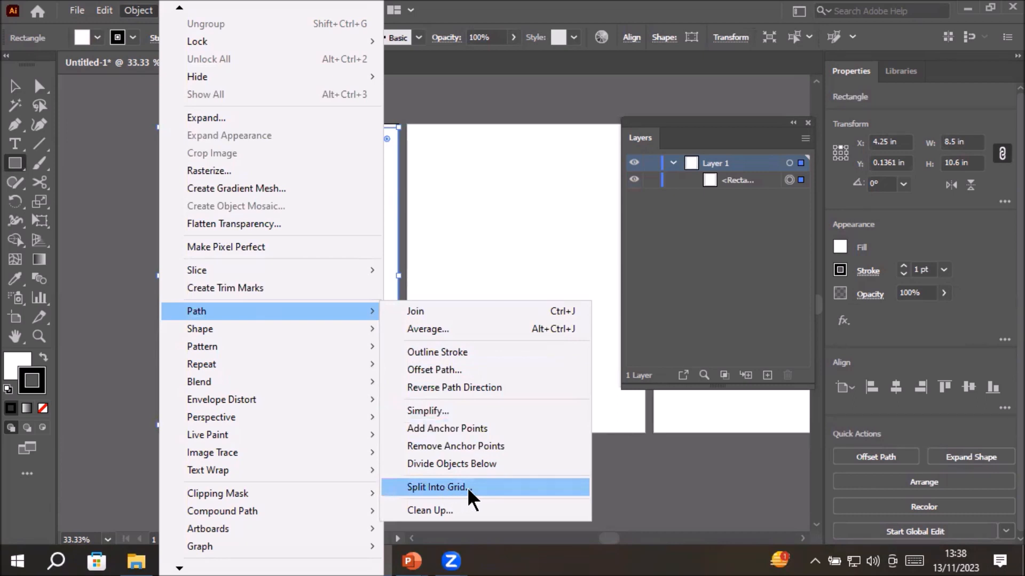
pyautogui.click(497, 487)
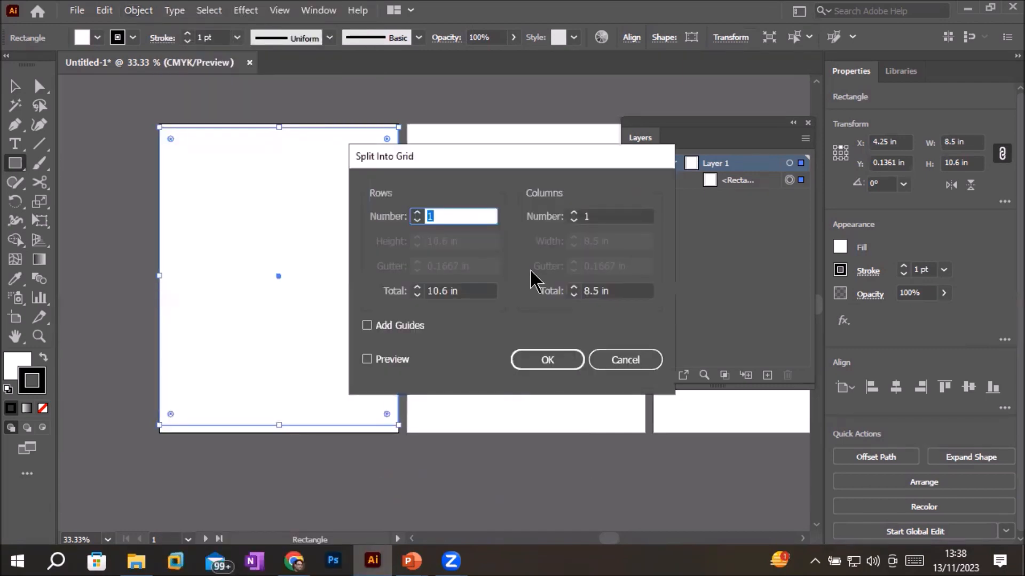
pyautogui.click(481, 211)
pyautogui.click(417, 213)
pyautogui.click(417, 212)
pyautogui.click(417, 213)
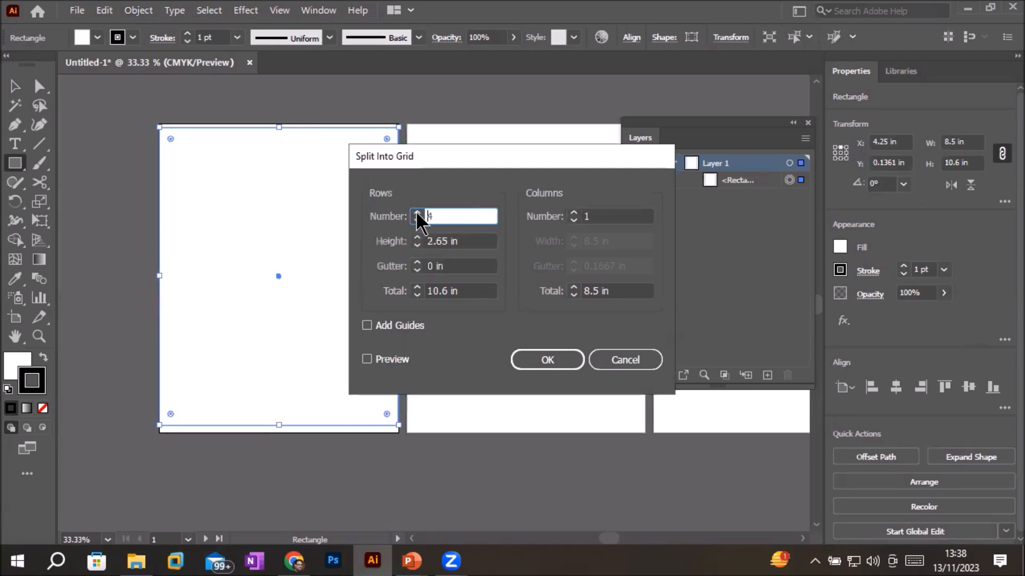
pyautogui.click(574, 213)
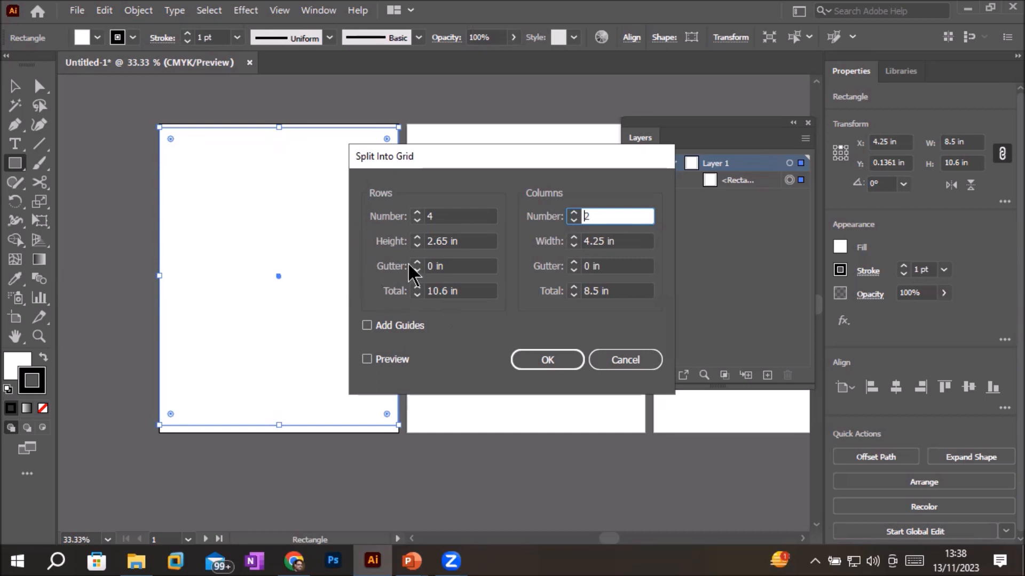
pyautogui.click(537, 356)
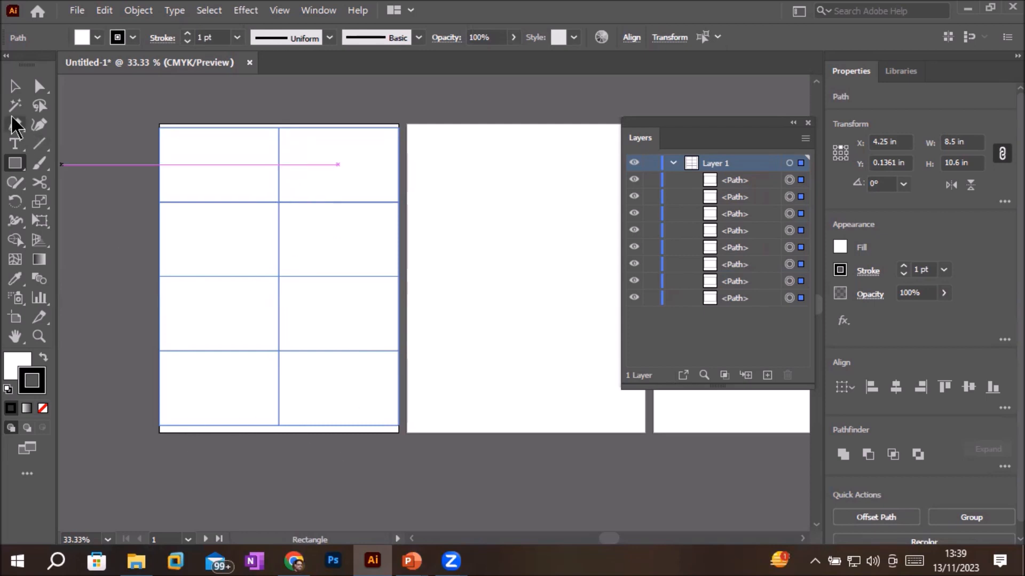
# Switch to the Selection tool and make the right cell of the grid's second row the key object of the selection.
pyautogui.click(15, 86)
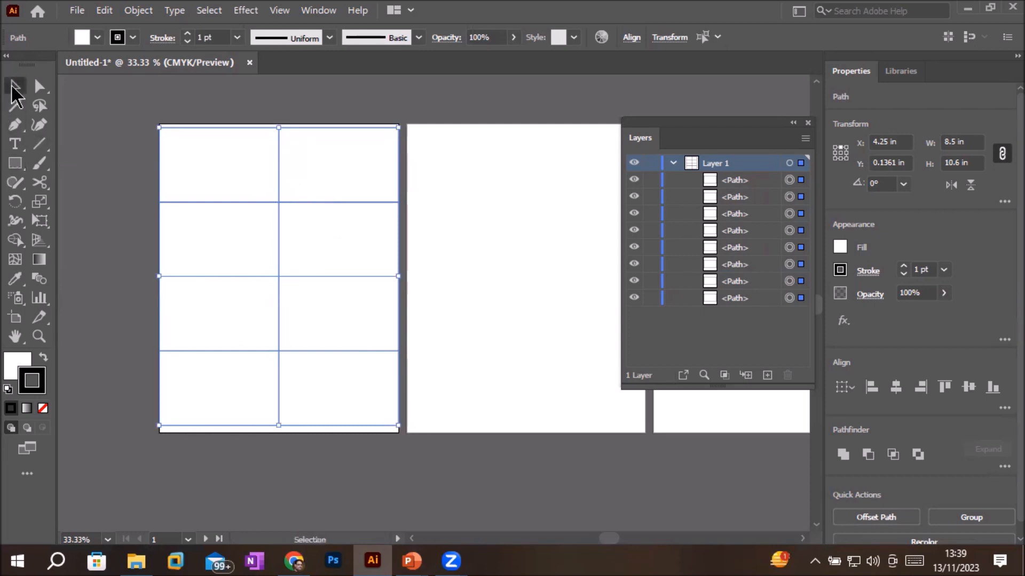
pyautogui.rightClick(287, 199)
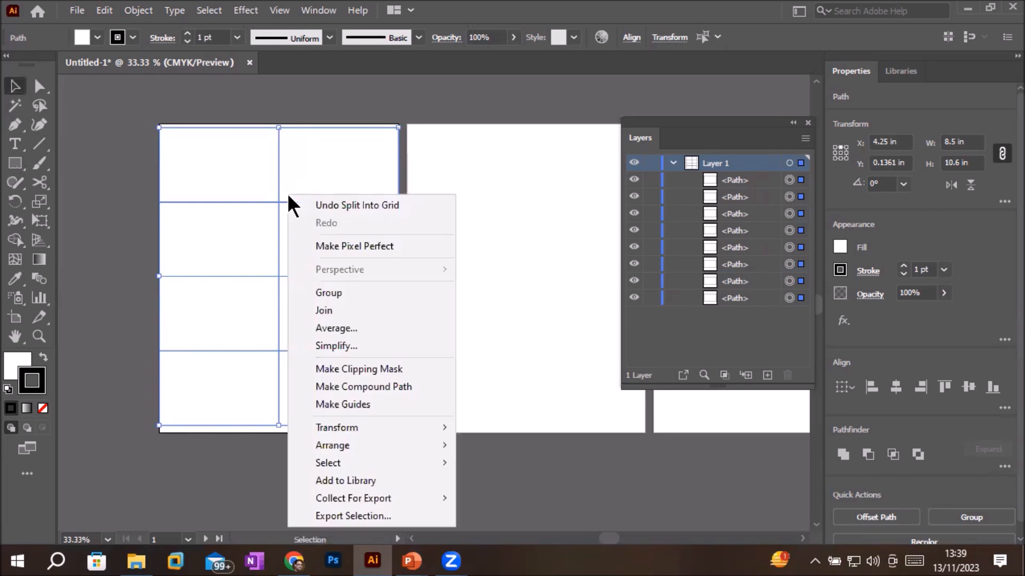
pyautogui.click(267, 212)
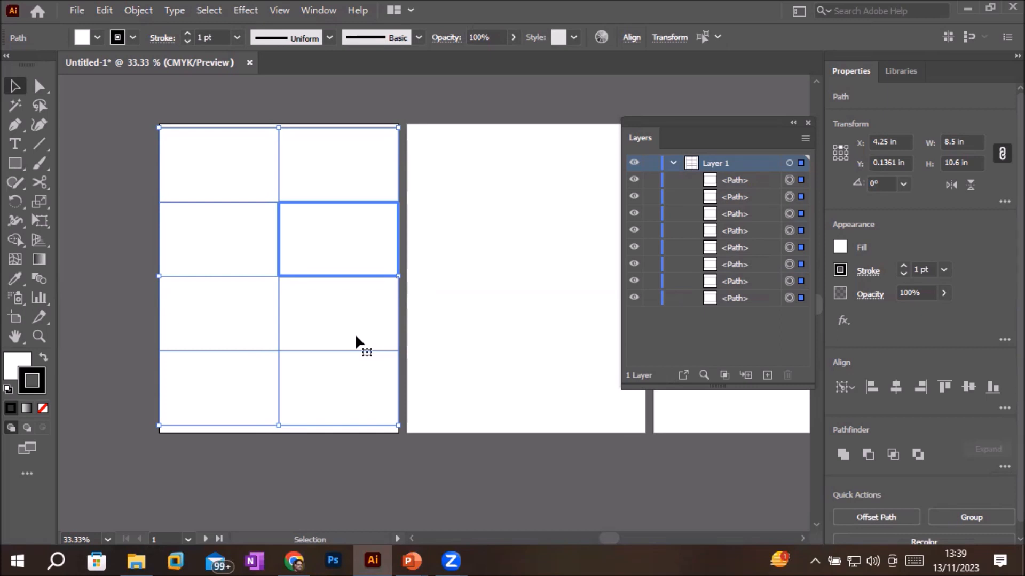
pyautogui.hscroll(5, 770, 511)
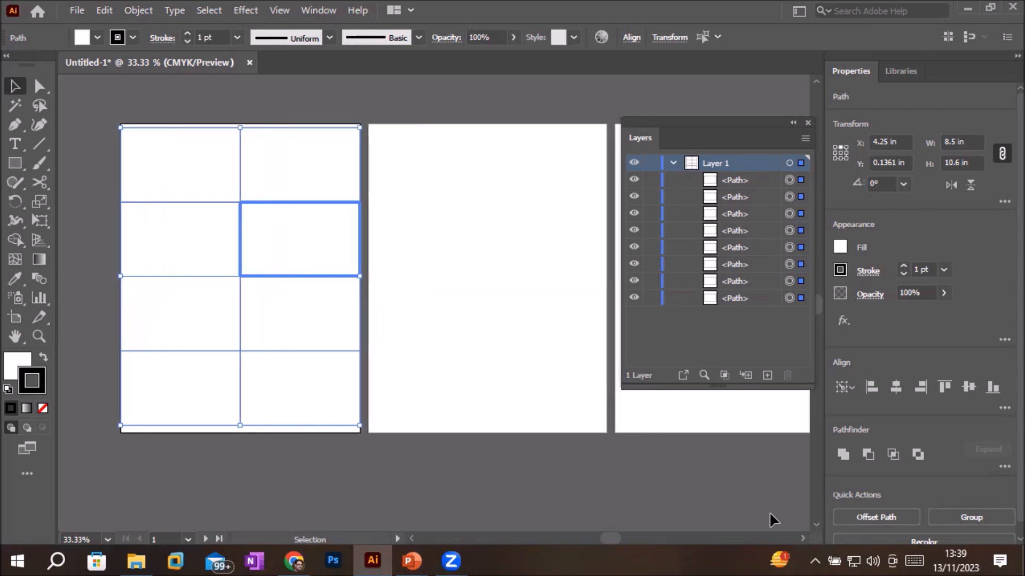
# Draw an 8.5 × 11 in rectangle over the second artboard and set Split Into Grid to 4 rows and 3 columns for it.
pyautogui.click(15, 163)
pyautogui.moveTo(291, 125)
pyautogui.mouseDown()
pyautogui.moveTo(437, 236)
pyautogui.moveTo(521, 384)
pyautogui.moveTo(530, 433)
pyautogui.mouseUp()
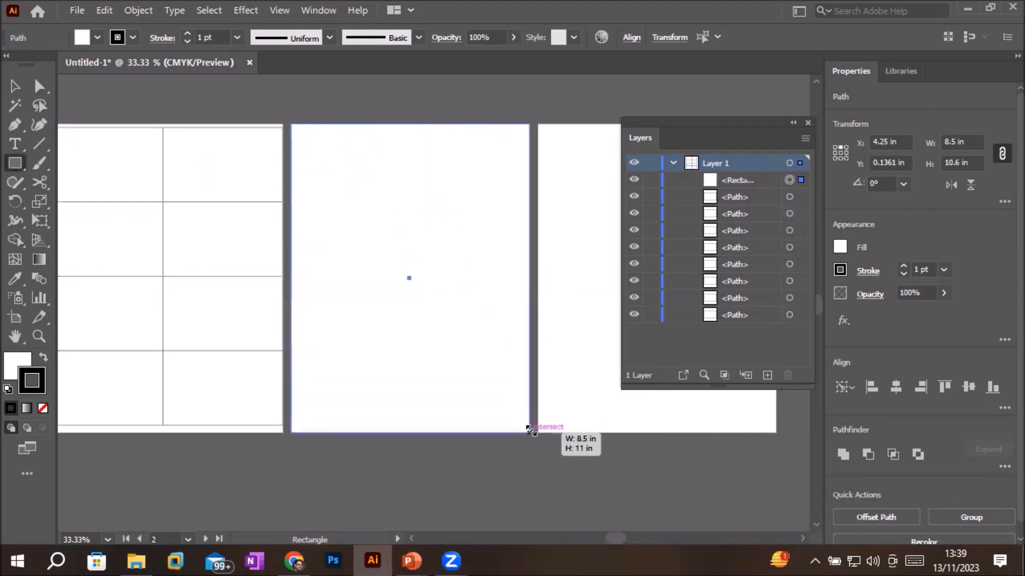
pyautogui.click(139, 11)
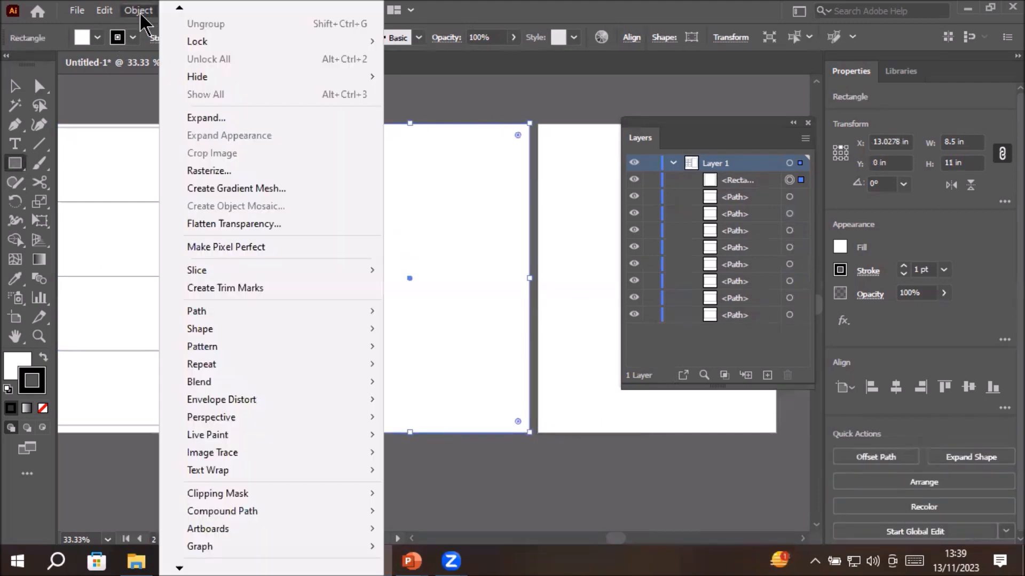
pyautogui.moveTo(245, 310)
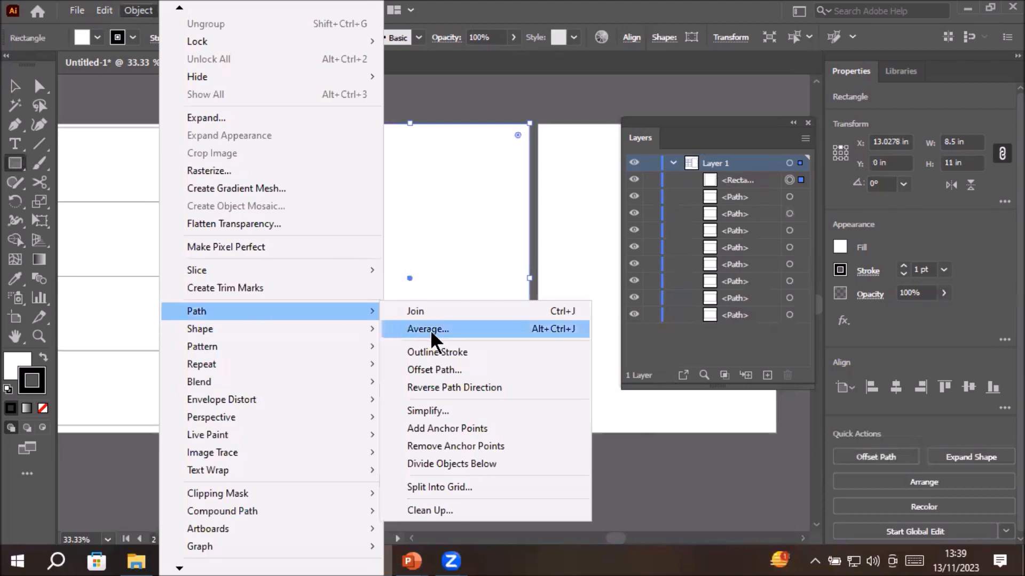
pyautogui.click(466, 488)
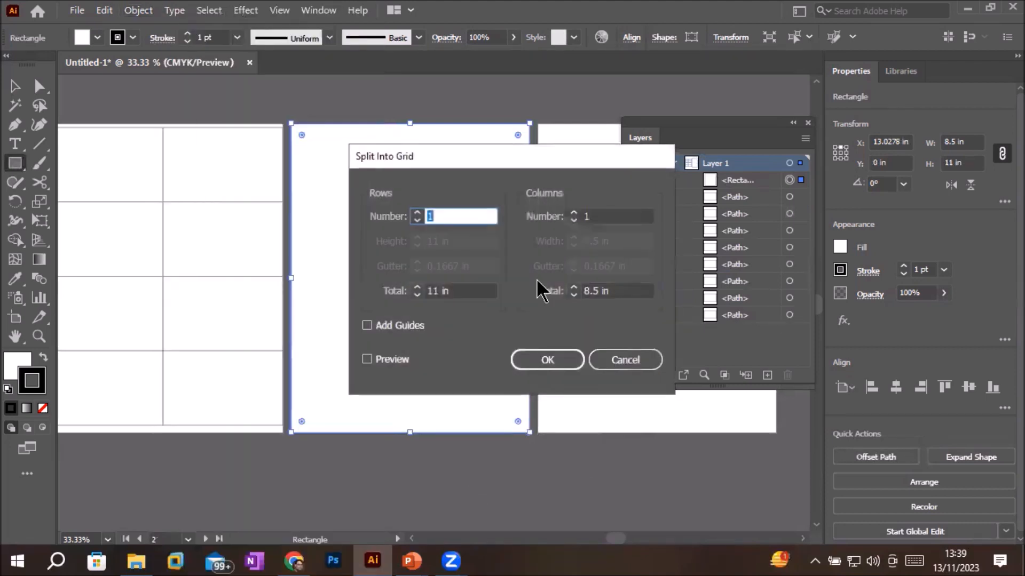
pyautogui.click(416, 212)
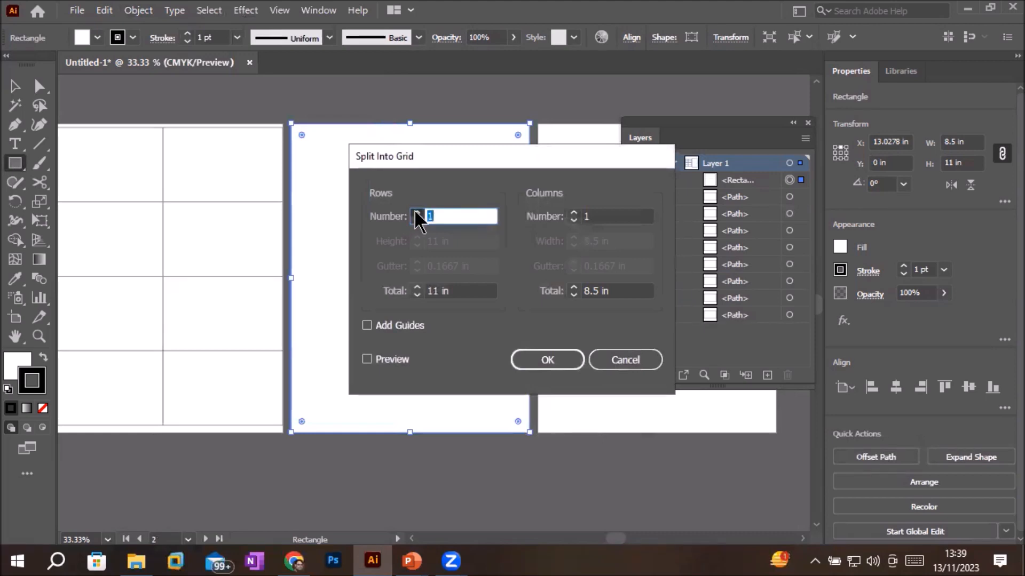
pyautogui.click(416, 212)
pyautogui.click(416, 213)
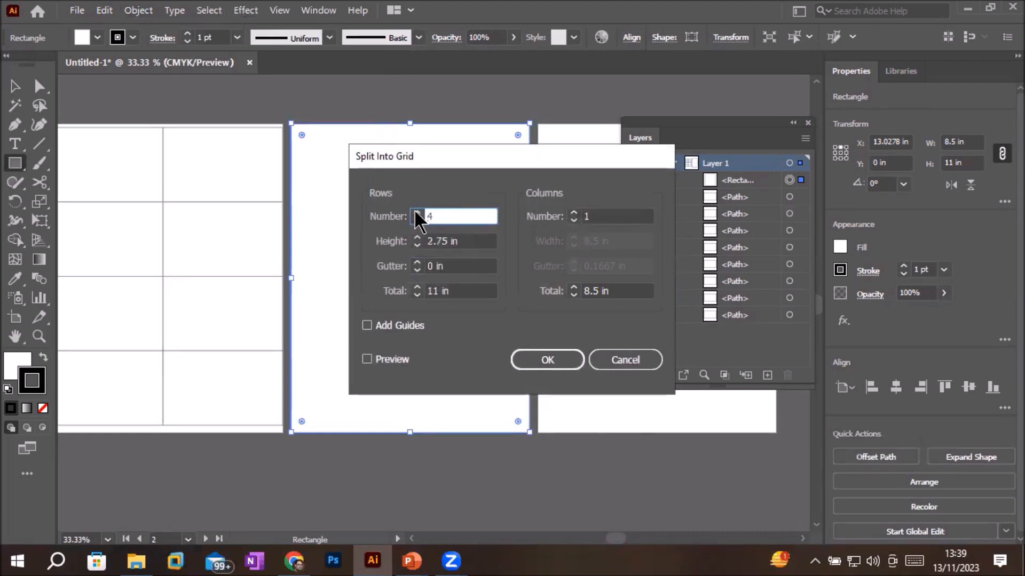
pyautogui.click(573, 213)
pyautogui.click(574, 213)
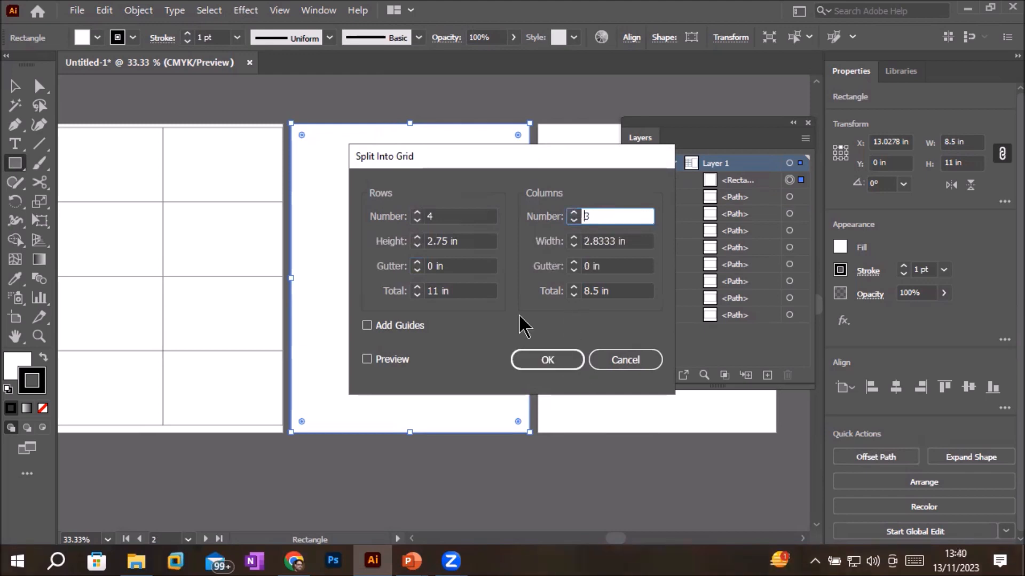
# Set the grid's row gutter to 0.25 in and column gutter to 0.75 in, and apply the split.
pyautogui.click(417, 263)
pyautogui.click(417, 262)
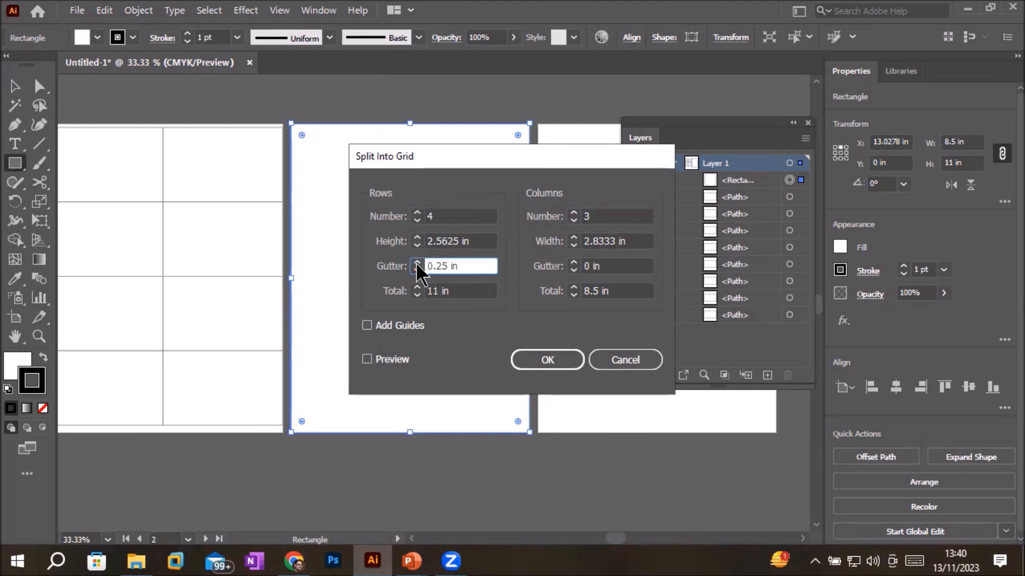
pyautogui.click(574, 262)
pyautogui.click(574, 262)
pyautogui.click(574, 262)
pyautogui.click(574, 262)
pyautogui.click(574, 262)
pyautogui.click(573, 262)
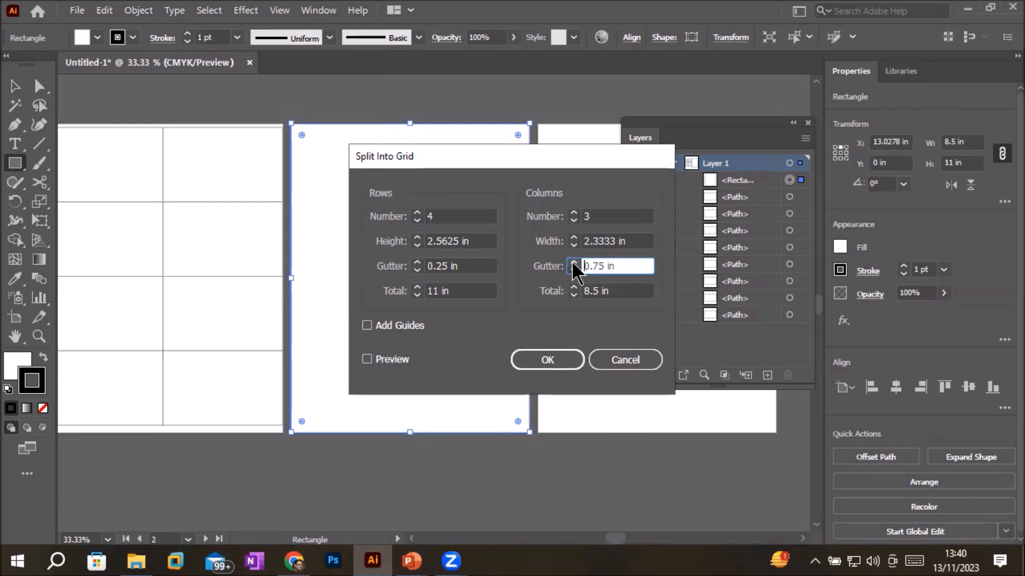
pyautogui.click(551, 357)
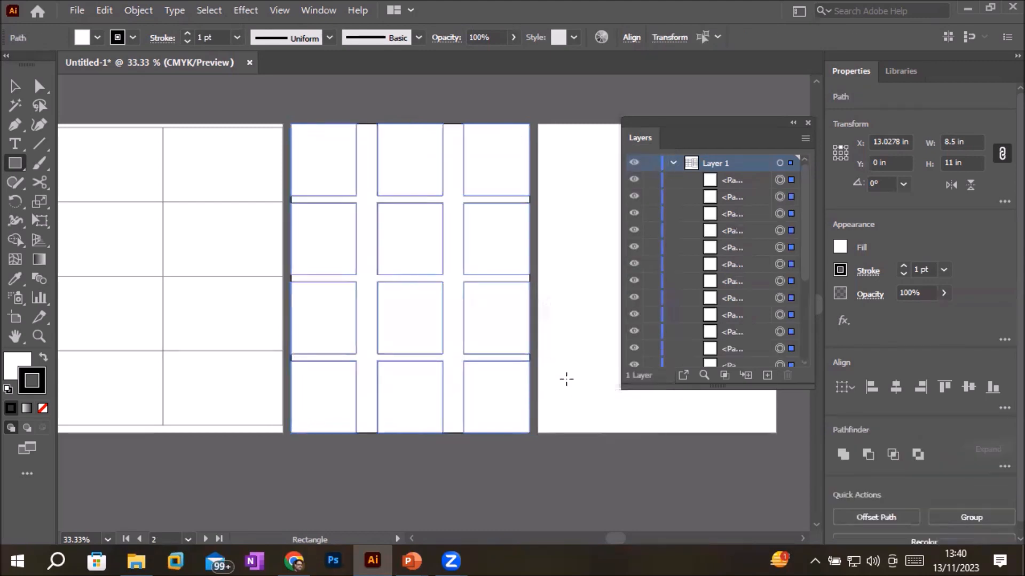
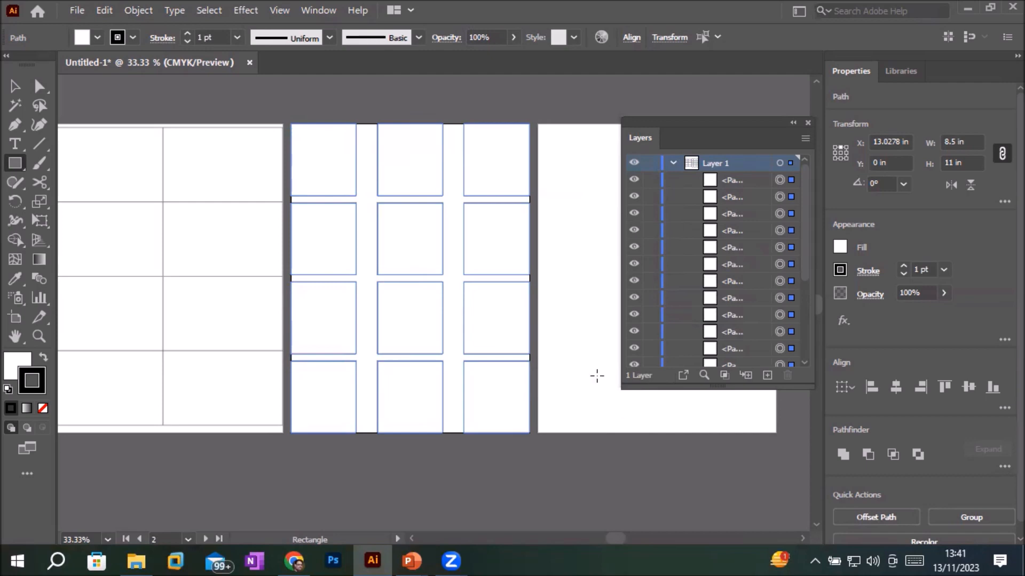
# Choose Landscapes- (2).jpg, Landscapes- (3).jpg and Landscapes- (4).jpg from the GreenLandscapes folder to place as linked images.
pyautogui.hscroll(5, 725, 515)
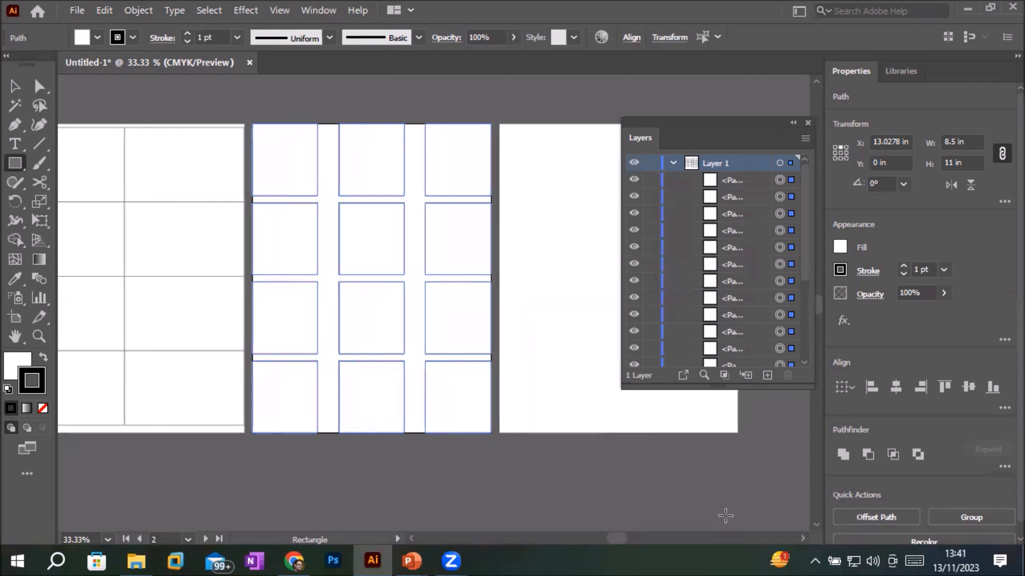
pyautogui.click(77, 12)
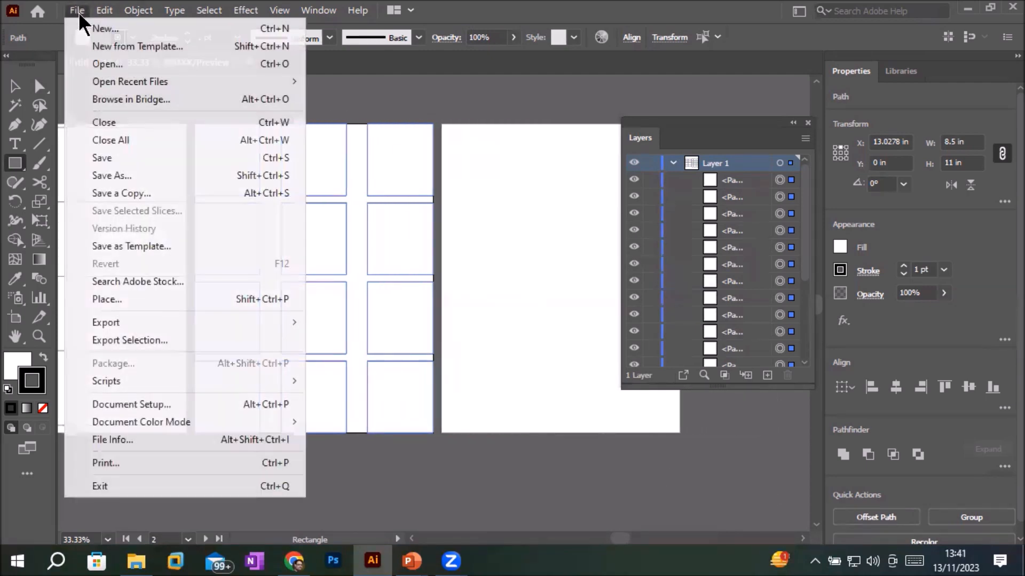
pyautogui.click(163, 304)
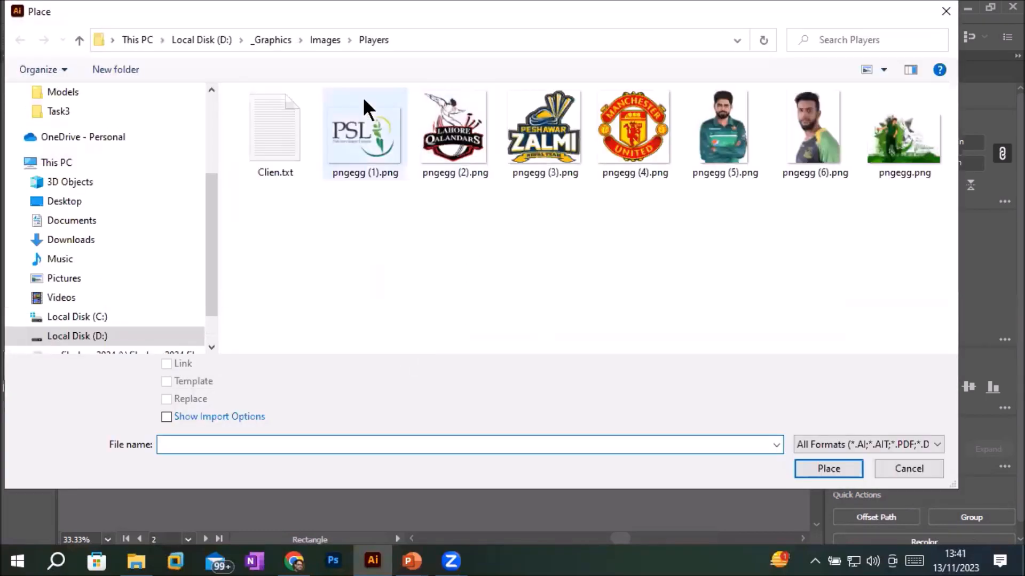
pyautogui.click(323, 40)
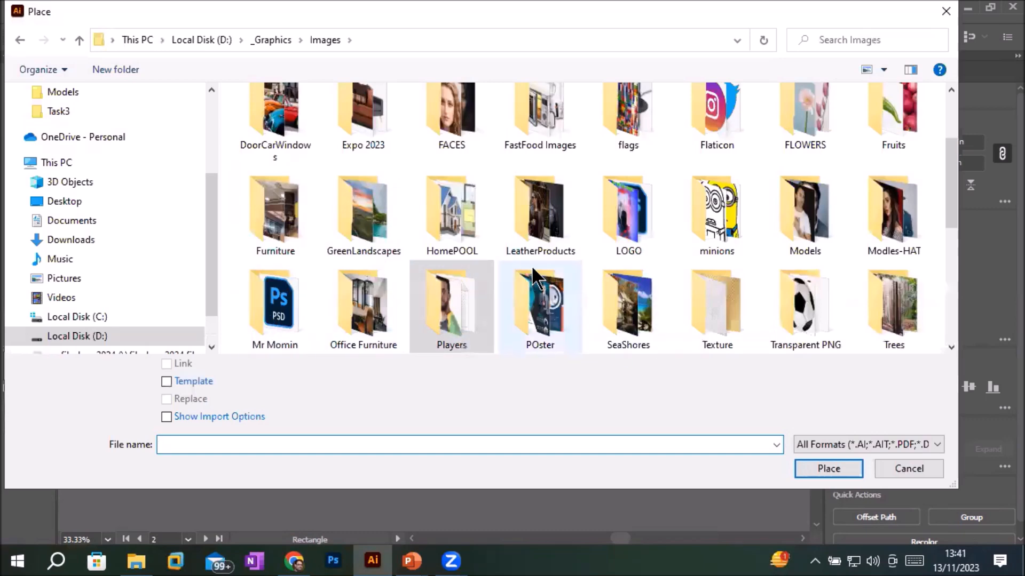
pyautogui.scroll(-2, 640, 310)
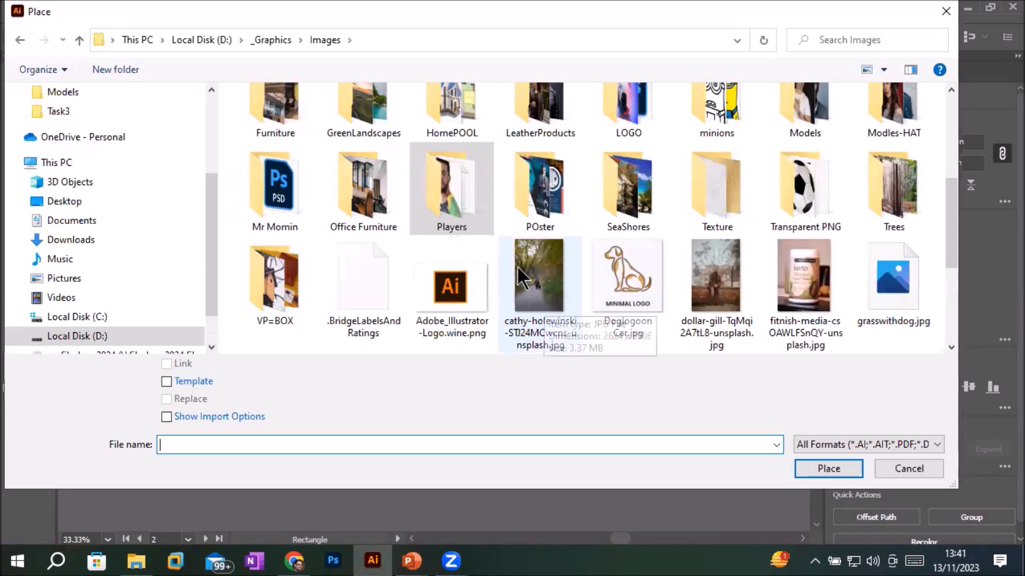
pyautogui.scroll(1, 350, 114)
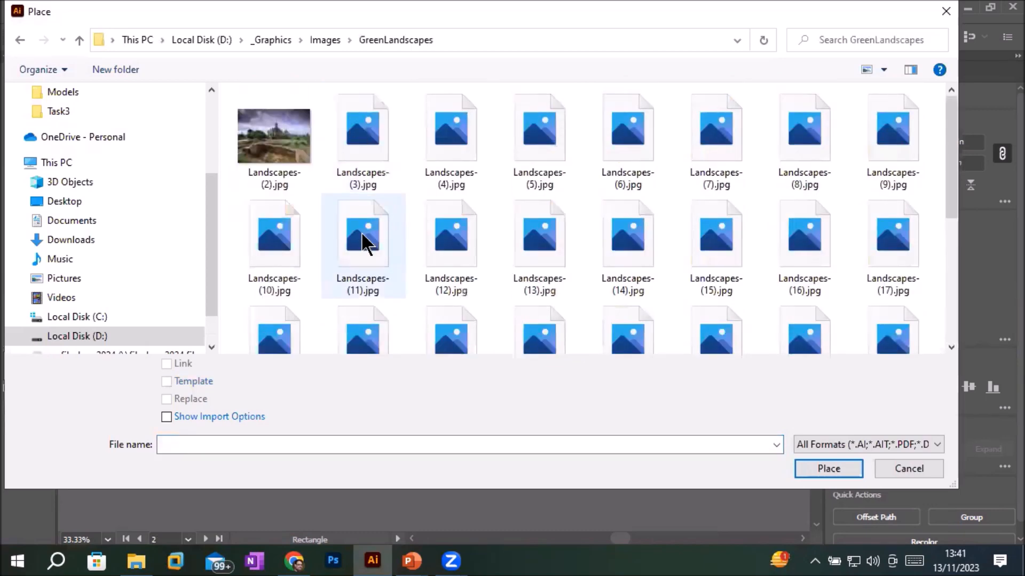
pyautogui.click(280, 144)
pyautogui.keyDown('ctrl'); pyautogui.click(387, 152); pyautogui.keyUp('ctrl')
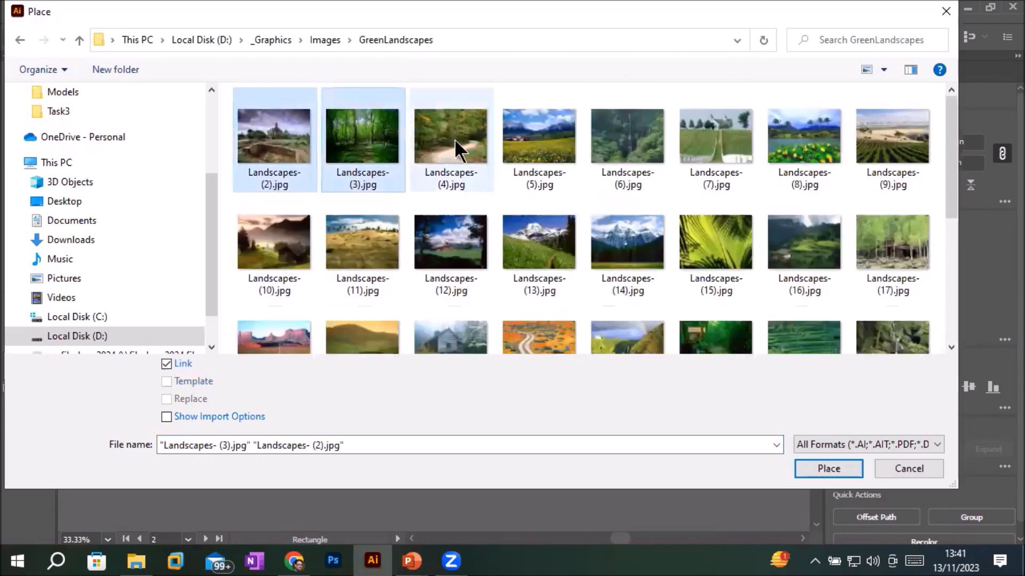
pyautogui.keyDown('ctrl'); pyautogui.click(458, 148); pyautogui.keyUp('ctrl')
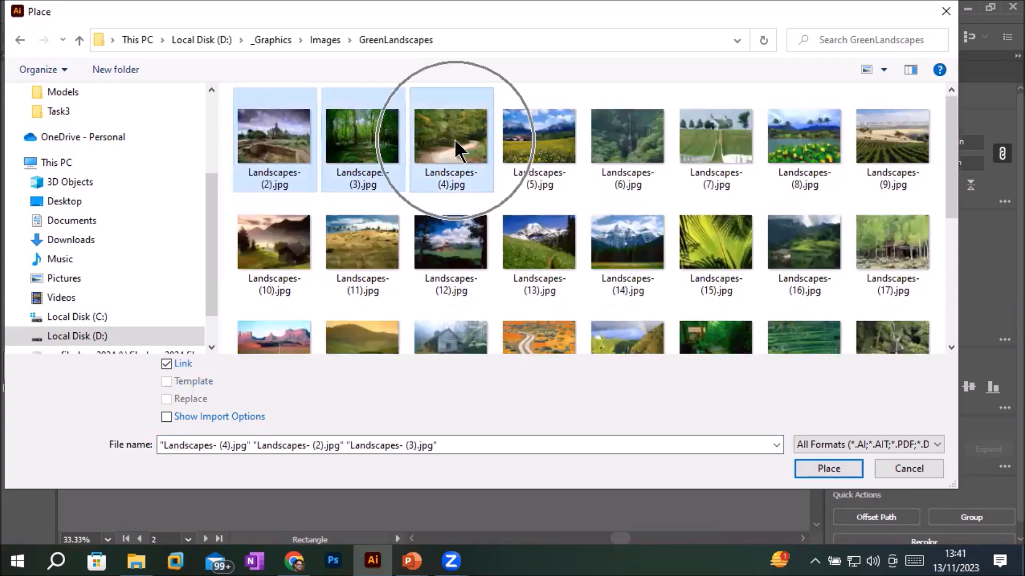
pyautogui.click(818, 468)
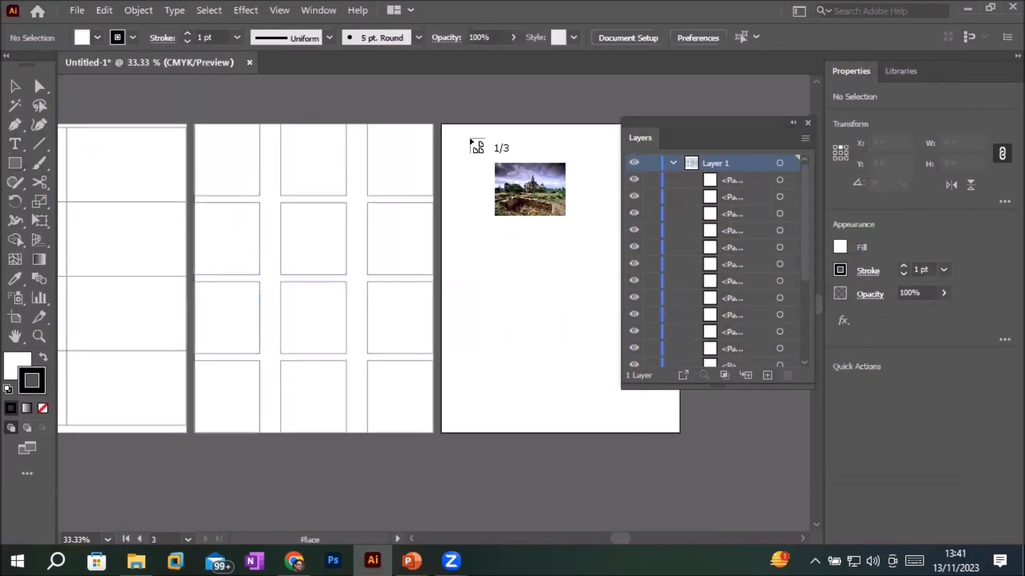
# Place the three landscape images in a column on the third artboard, about 2 to 2.4 in wide, and shift the first slightly left.
pyautogui.moveTo(464, 131); pyautogui.dragTo(532, 180)
pyautogui.moveTo(464, 190); pyautogui.dragTo(532, 241)
pyautogui.moveTo(469, 252); pyautogui.dragTo(525, 294)
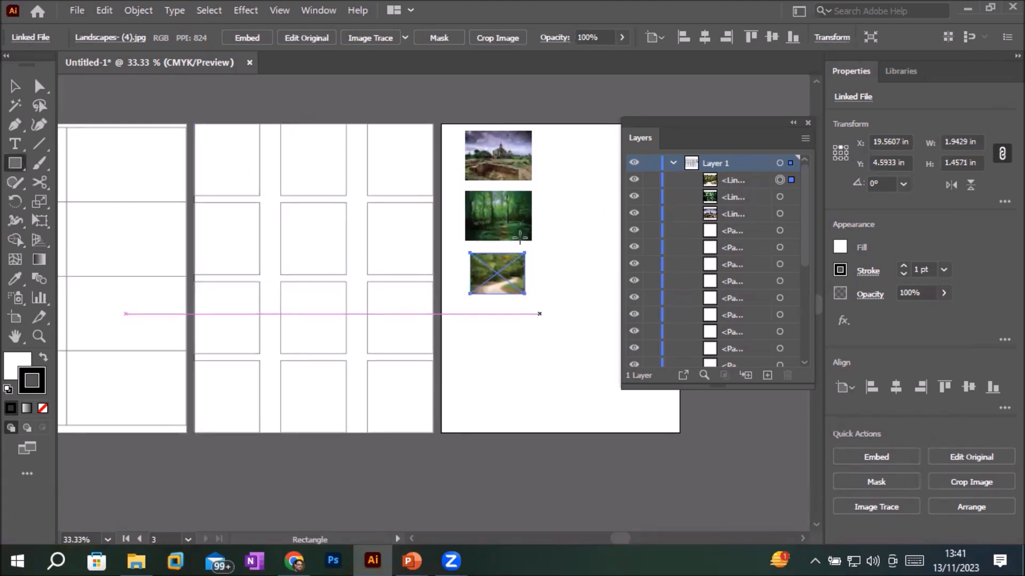
pyautogui.click(18, 88)
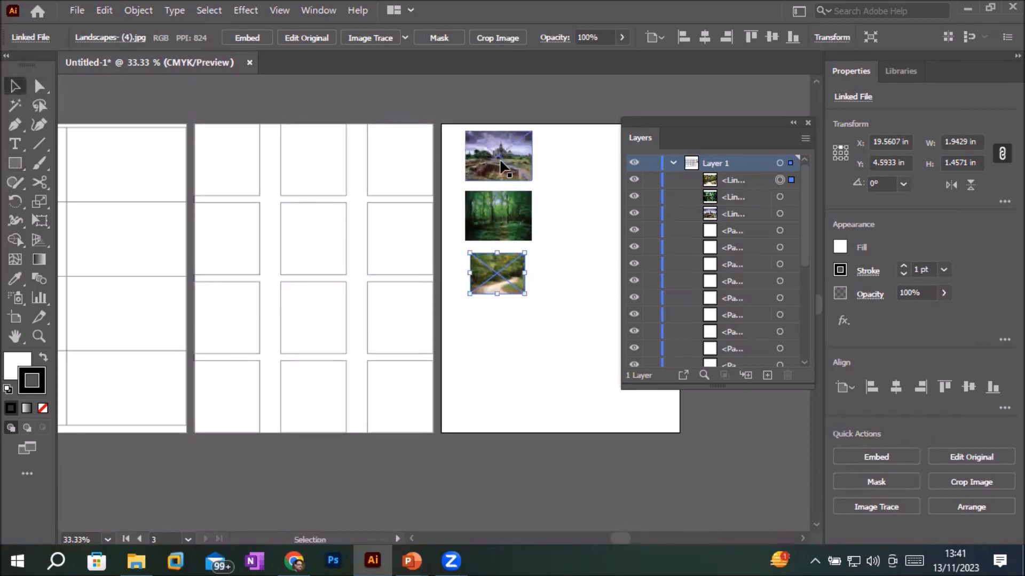
pyautogui.moveTo(500, 160)
pyautogui.mouseDown()
pyautogui.moveTo(429, 160)
pyautogui.moveTo(483, 163)
pyautogui.mouseUp()
# Rename the path of the second artboard's top-right grid cell as Right.
pyautogui.click(370, 184)
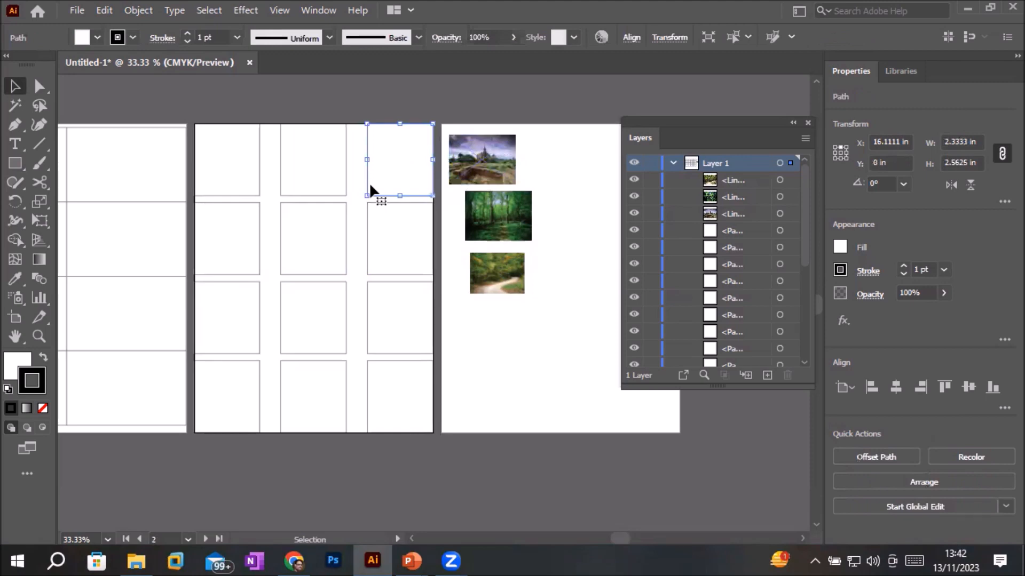
pyautogui.moveTo(806, 252); pyautogui.dragTo(817, 318)
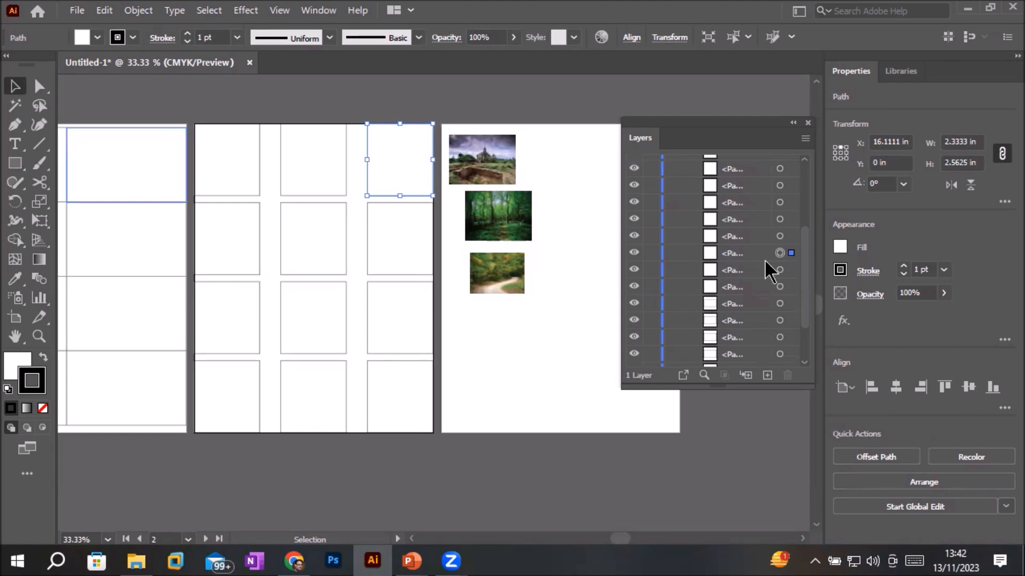
pyautogui.doubleClick(732, 253)
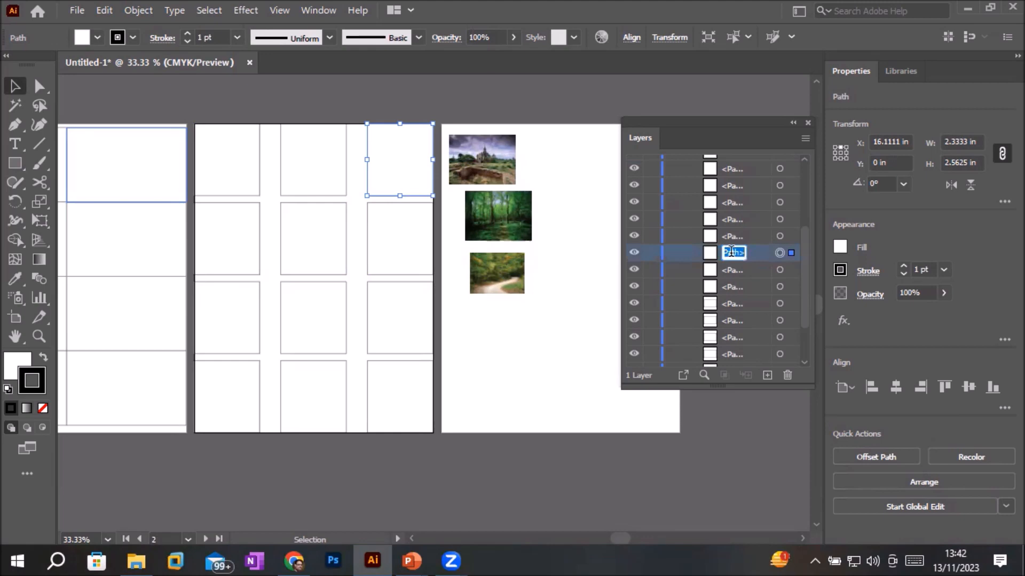
pyautogui.write('Right')
pyautogui.press('Return')
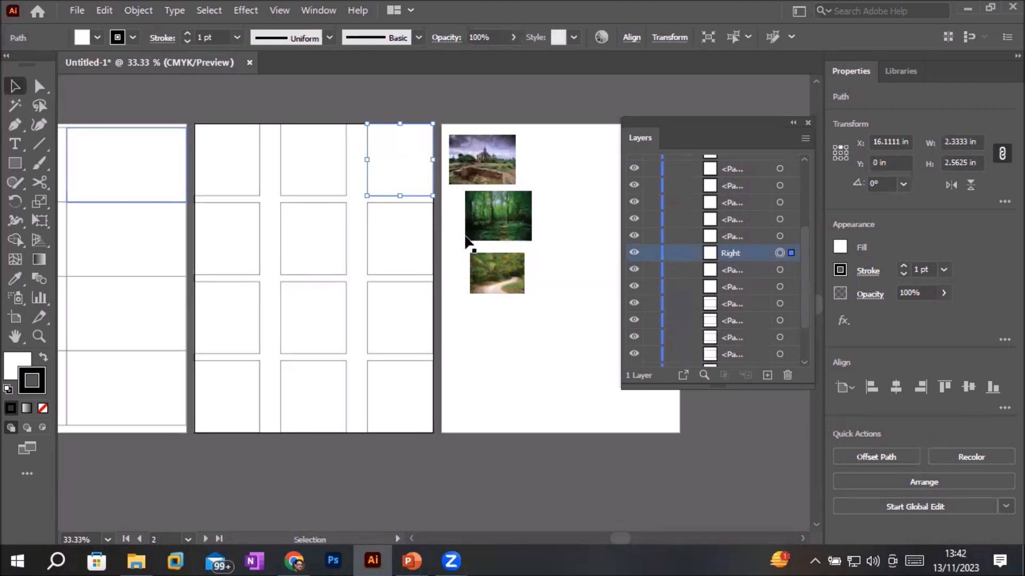
# Rename the middle cell of the grid's top row as center and the left cell as Left.
pyautogui.click(325, 197)
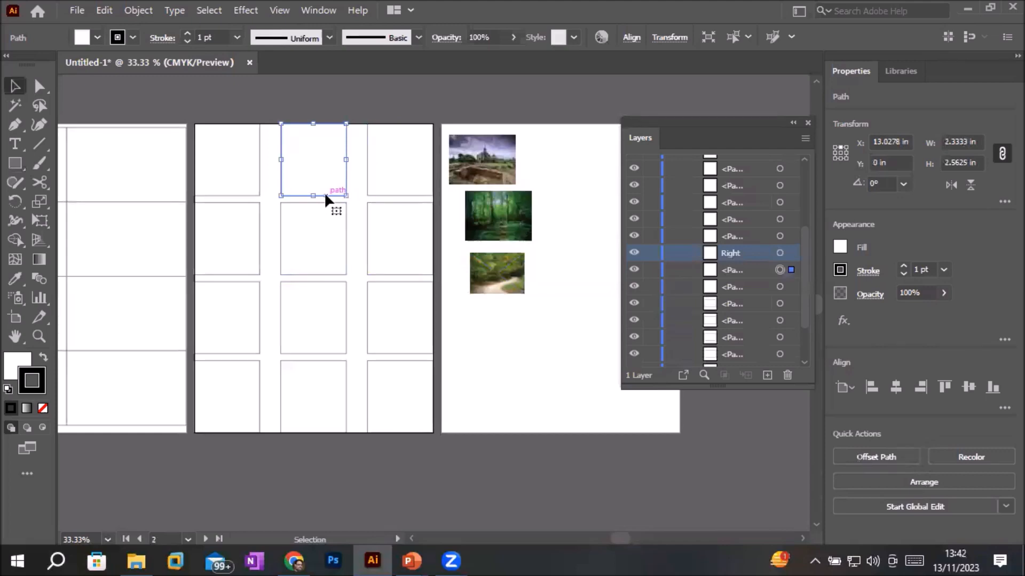
pyautogui.doubleClick(732, 270)
pyautogui.write('center')
pyautogui.press('Return')
pyautogui.click(235, 181)
pyautogui.doubleClick(732, 287)
pyautogui.write('Left')
pyautogui.press('Return')
# Stack the Landscapes- (4).jpg image directly beneath the Right cell and move the ruins image lower on the third artboard.
pyautogui.moveTo(805, 264); pyautogui.dragTo(805, 198)
pyautogui.moveTo(725, 187); pyautogui.dragTo(731, 271)
pyautogui.moveTo(481, 163); pyautogui.dragTo(503, 337)
# Move the Landscapes- (4).jpg image over the top-right cell and clip it with the Right path using a clipping mask.
pyautogui.click(779, 254)
pyautogui.keyDown('shift'); pyautogui.click(785, 253); pyautogui.keyUp('shift')
pyautogui.click(780, 253)
pyautogui.keyDown('shift'); pyautogui.click(780, 270); pyautogui.keyUp('shift')
pyautogui.click(420, 166)
pyautogui.click(780, 271)
pyautogui.moveTo(507, 272); pyautogui.dragTo(396, 154)
pyautogui.keyDown('shift'); pyautogui.click(779, 254); pyautogui.keyUp('shift')
pyautogui.rightClick(436, 162)
pyautogui.click(473, 302)
# Isolate the clip group, shift its image to the left within the cell, and leave isolation mode.
pyautogui.doubleClick(429, 160)
pyautogui.moveTo(422, 169)
pyautogui.mouseDown()
pyautogui.moveTo(476, 209)
pyautogui.moveTo(425, 189)
pyautogui.moveTo(443, 214)
pyautogui.moveTo(404, 168)
pyautogui.mouseUp()
pyautogui.click(486, 163)
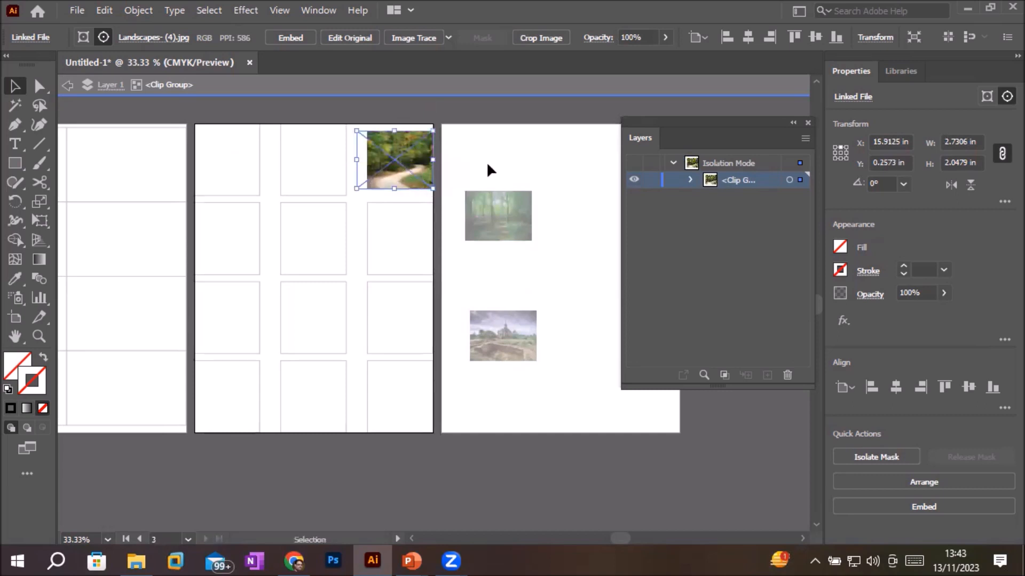
pyautogui.click(689, 180)
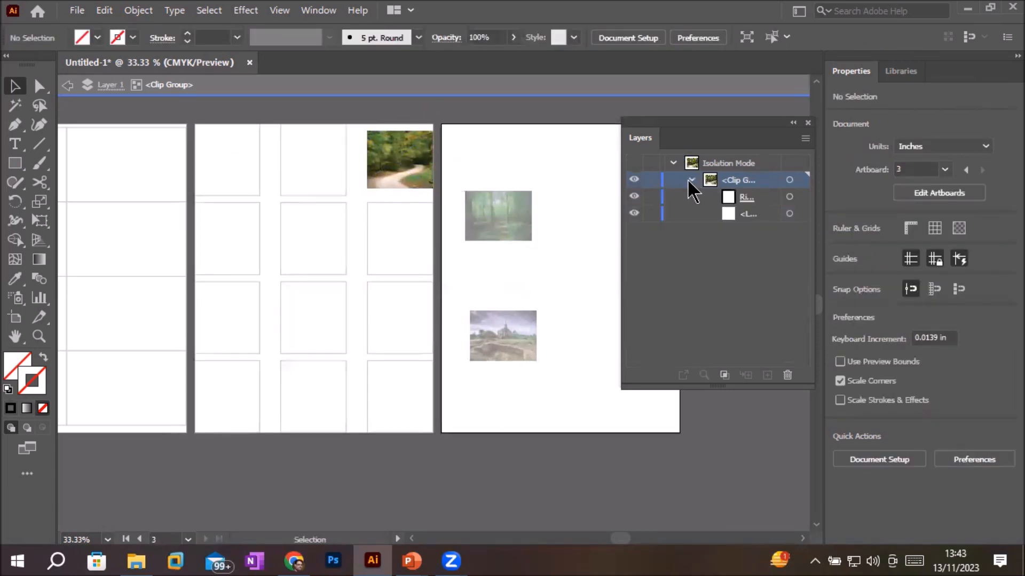
pyautogui.doubleClick(491, 152)
# Stack the Landscapes- (3).jpg forest image directly beneath the center cell and leave only that image selected.
pyautogui.click(504, 211)
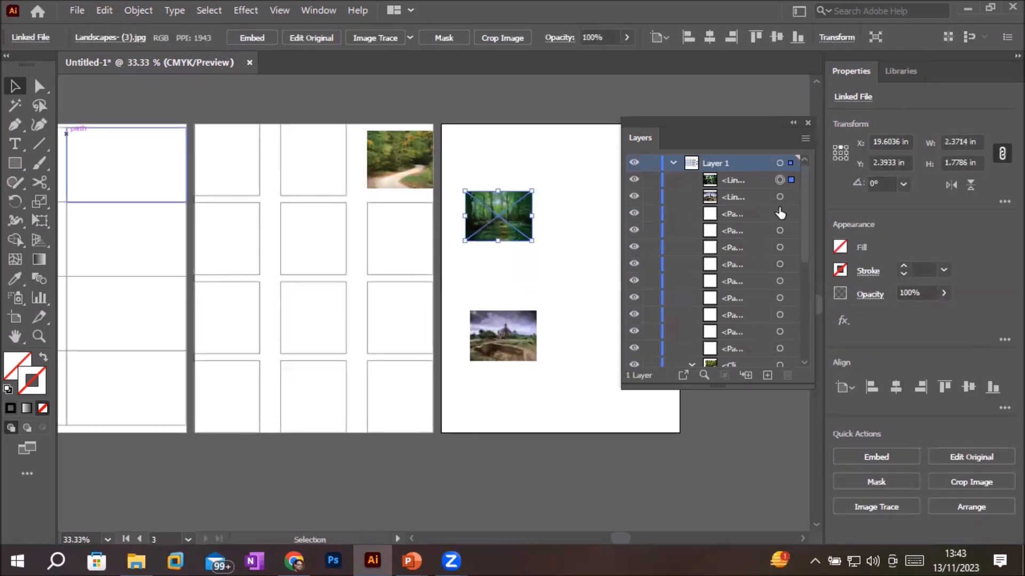
pyautogui.moveTo(734, 179); pyautogui.dragTo(738, 343)
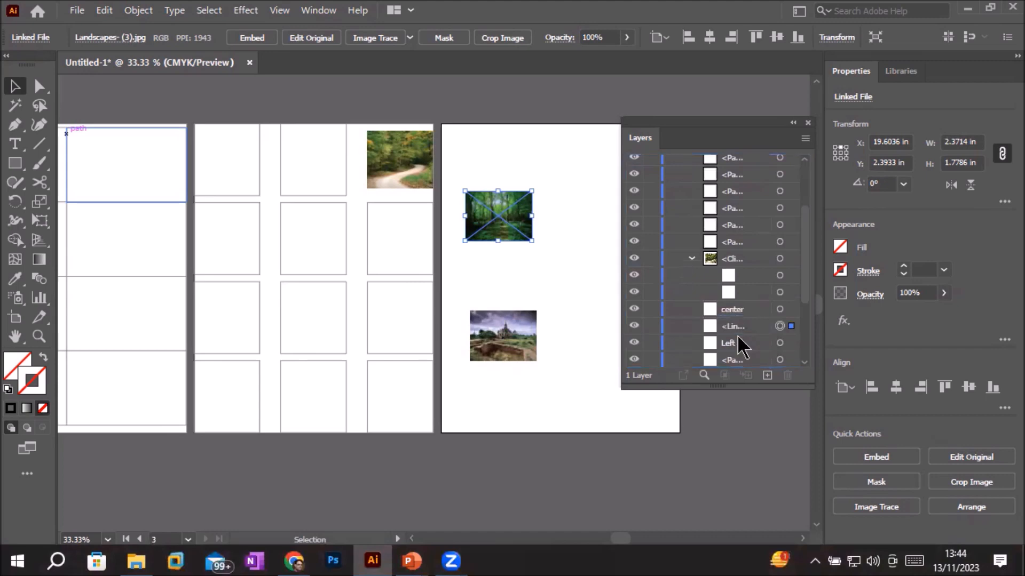
pyautogui.click(779, 310)
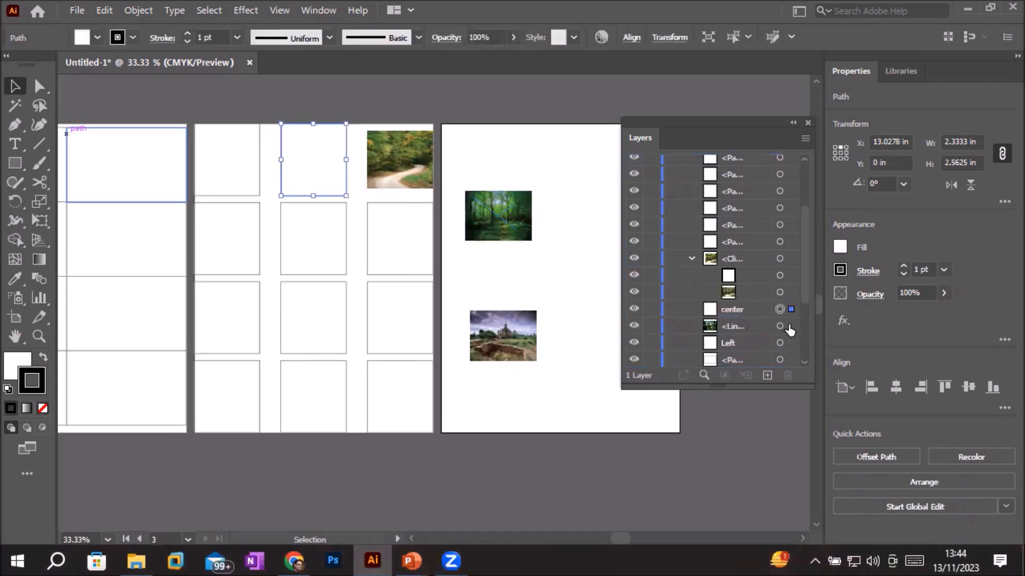
pyautogui.keyDown('shift'); pyautogui.click(779, 326); pyautogui.keyUp('shift')
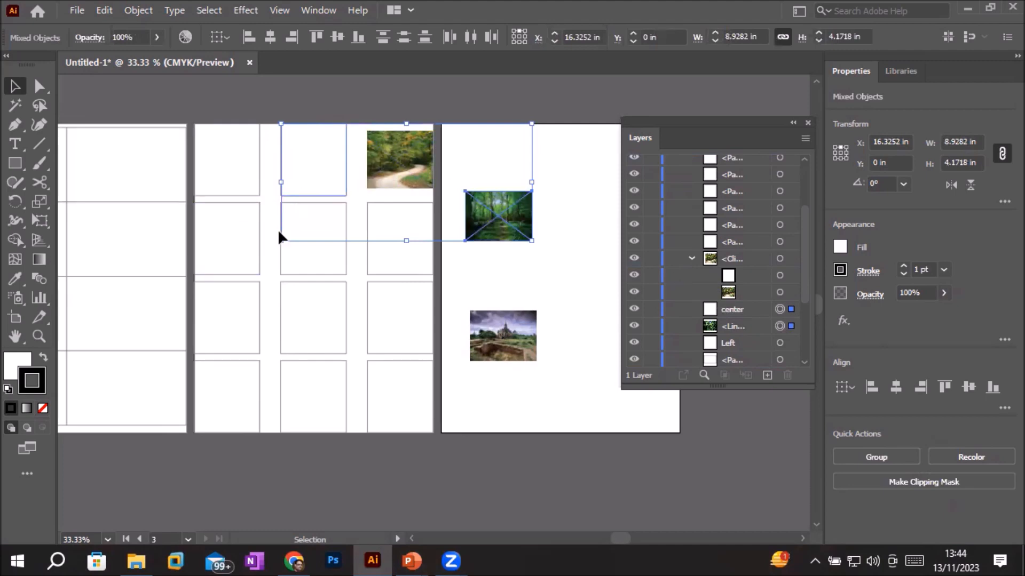
pyautogui.click(745, 327)
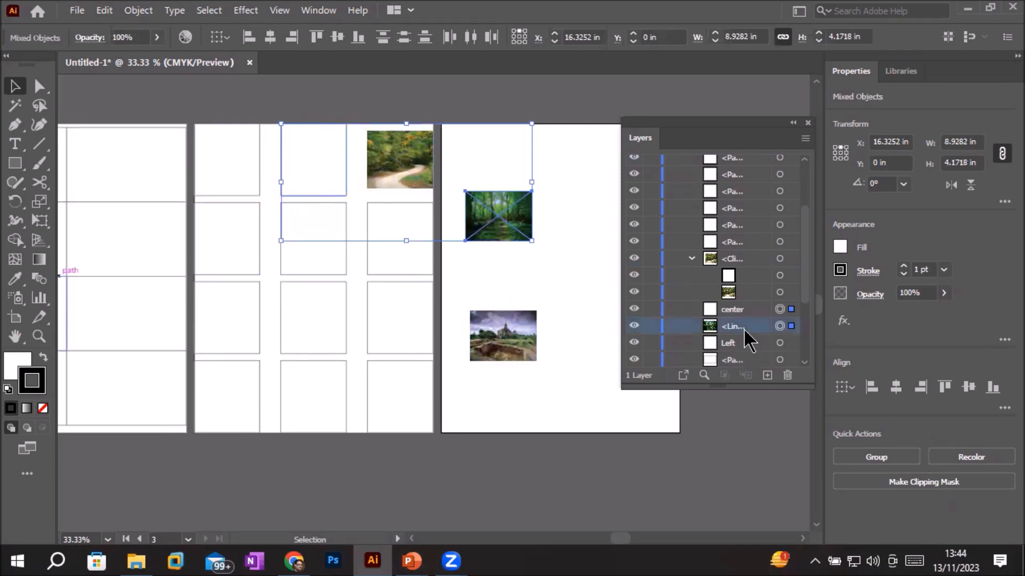
pyautogui.click(791, 326)
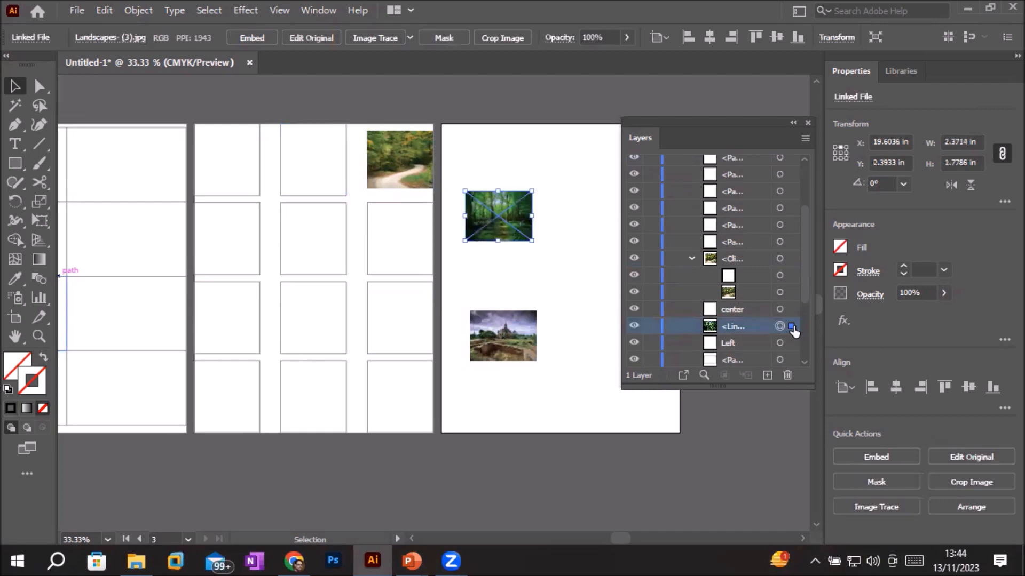
# Move the Landscapes- (3).jpg forest image over the top-center cell and clip it with the center path using a clipping mask.
pyautogui.moveTo(502, 210); pyautogui.dragTo(316, 156)
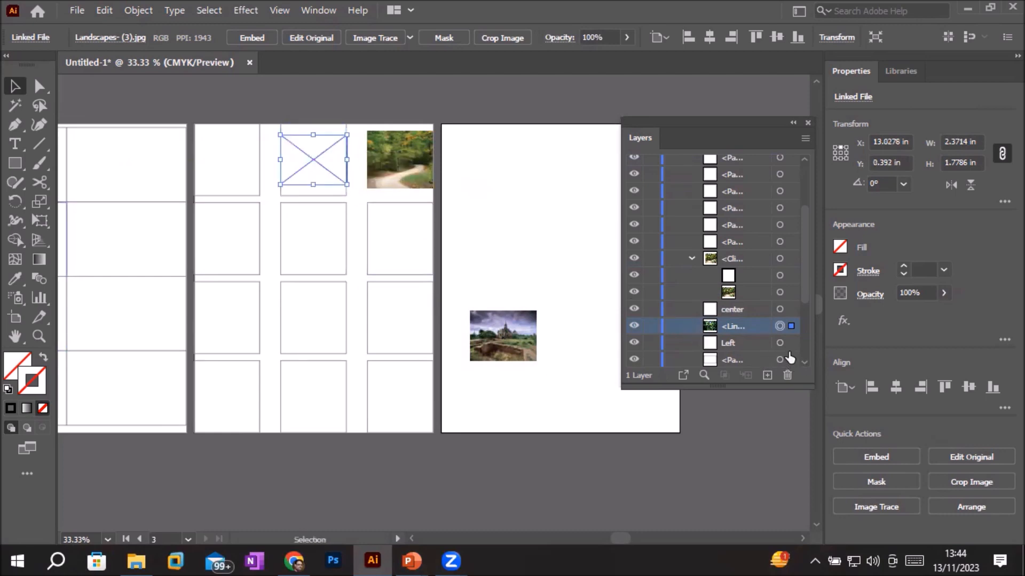
pyautogui.keyDown('shift'); pyautogui.click(780, 309); pyautogui.keyUp('shift')
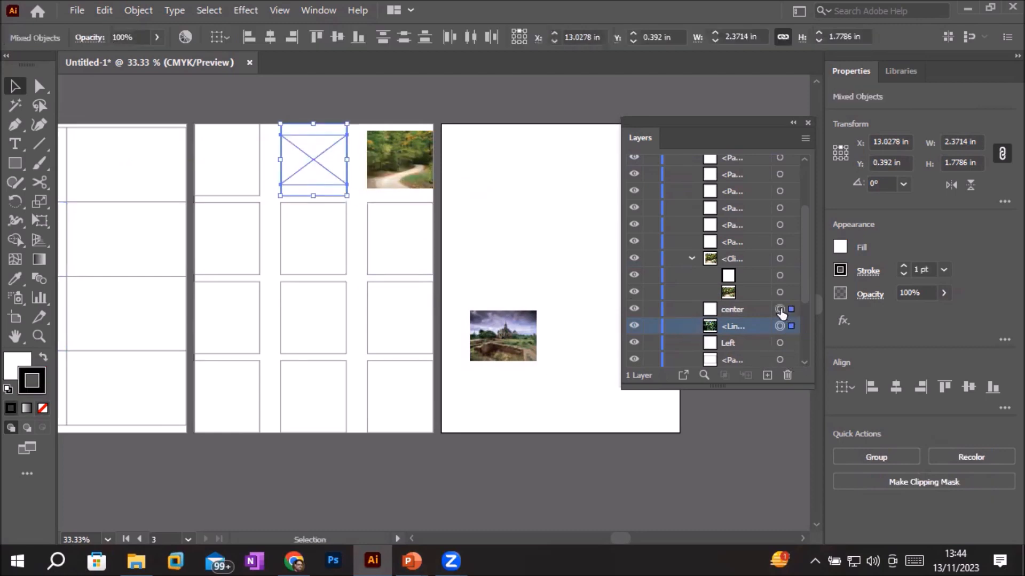
pyautogui.rightClick(328, 159)
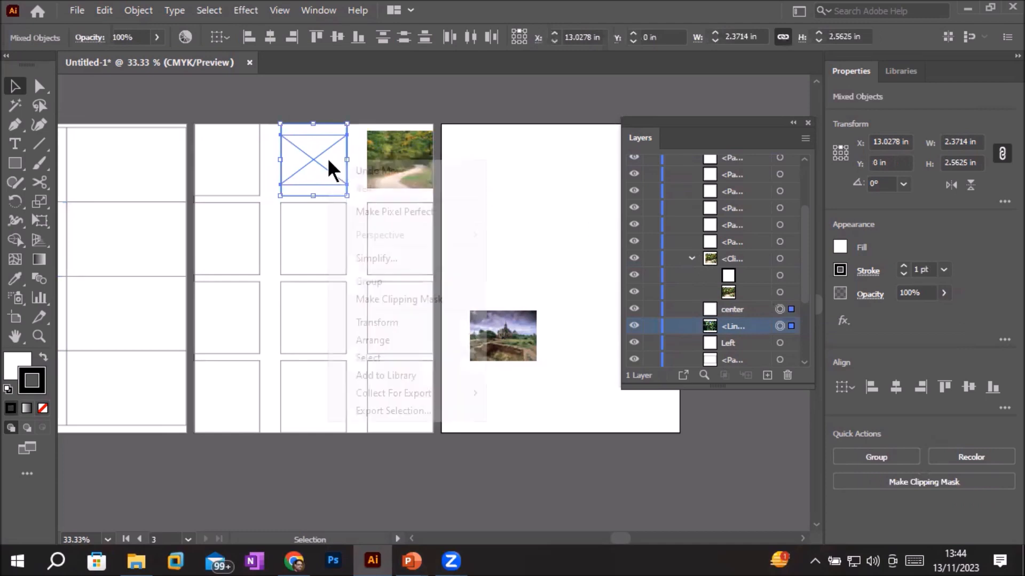
pyautogui.click(380, 300)
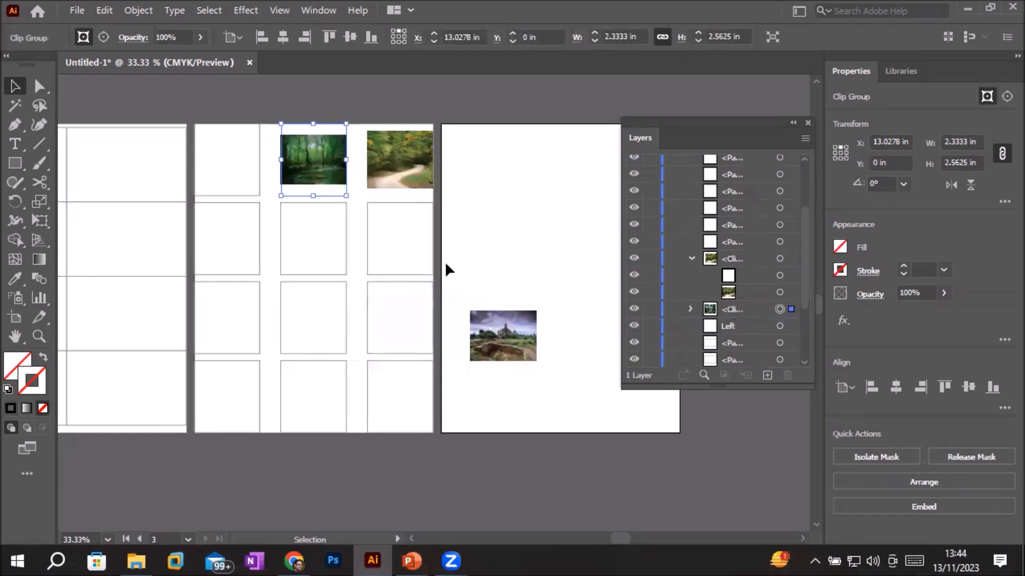
# Stack the Landscapes- (2).jpg ruins image directly beneath the Left cell and leave only that image selected.
pyautogui.click(252, 181)
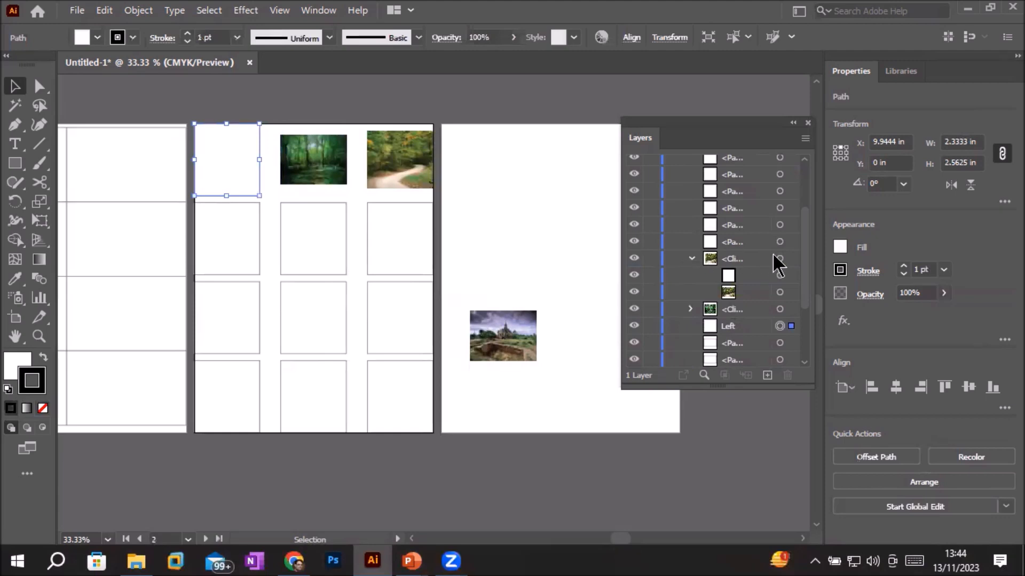
pyautogui.moveTo(805, 257); pyautogui.dragTo(801, 205)
pyautogui.click(738, 181)
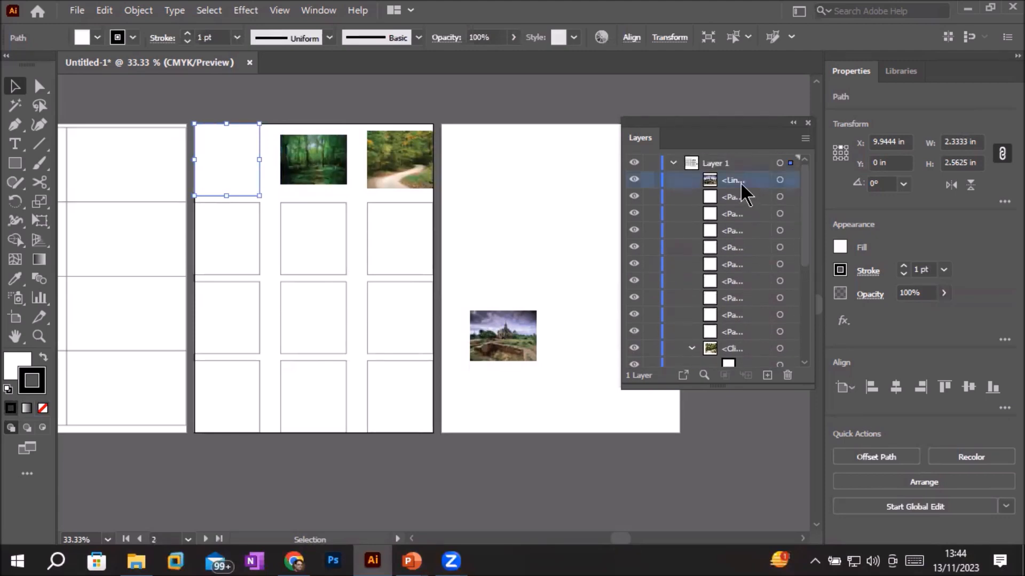
pyautogui.click(780, 181)
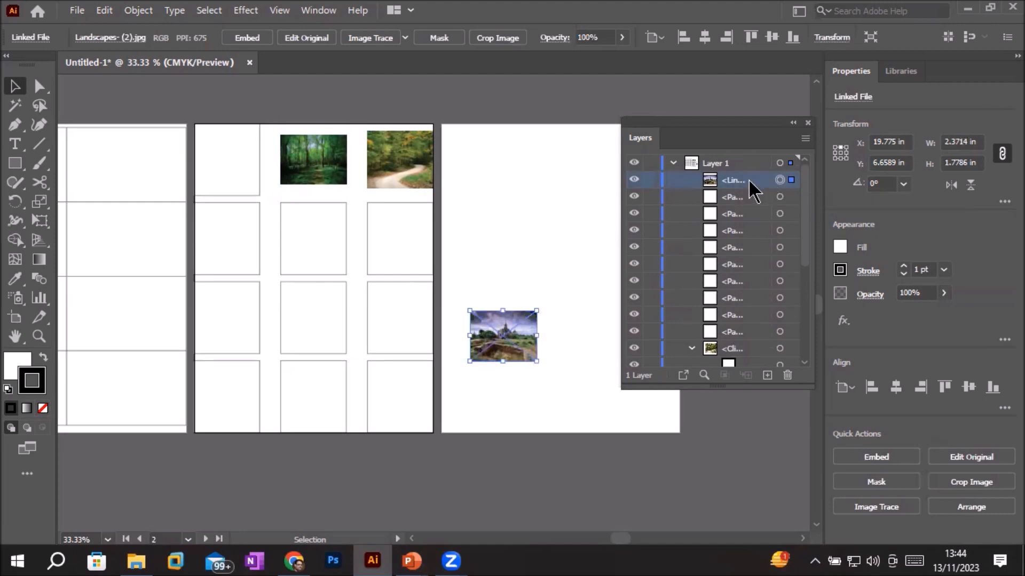
pyautogui.moveTo(750, 187); pyautogui.dragTo(760, 299)
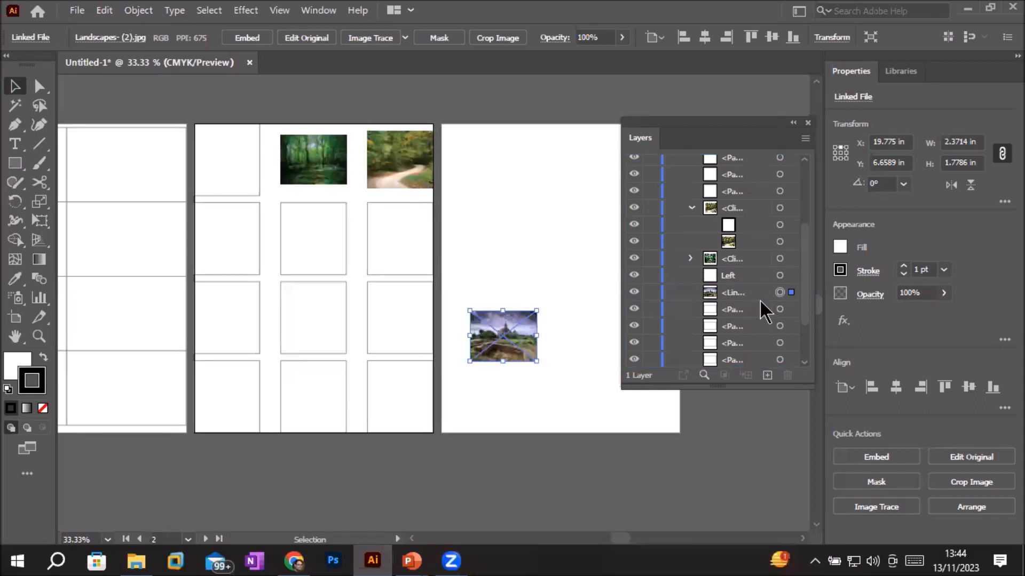
# Move the ruins image over the top-left cell and clip it with the Left path using a clipping mask.
pyautogui.moveTo(514, 345); pyautogui.dragTo(254, 155)
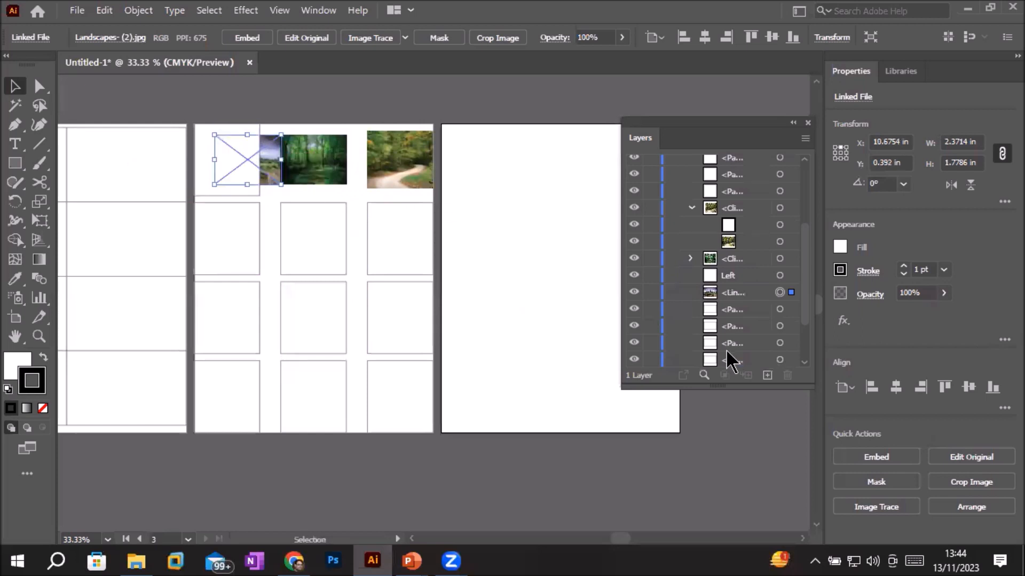
pyautogui.keyDown('shift'); pyautogui.click(780, 275); pyautogui.keyUp('shift')
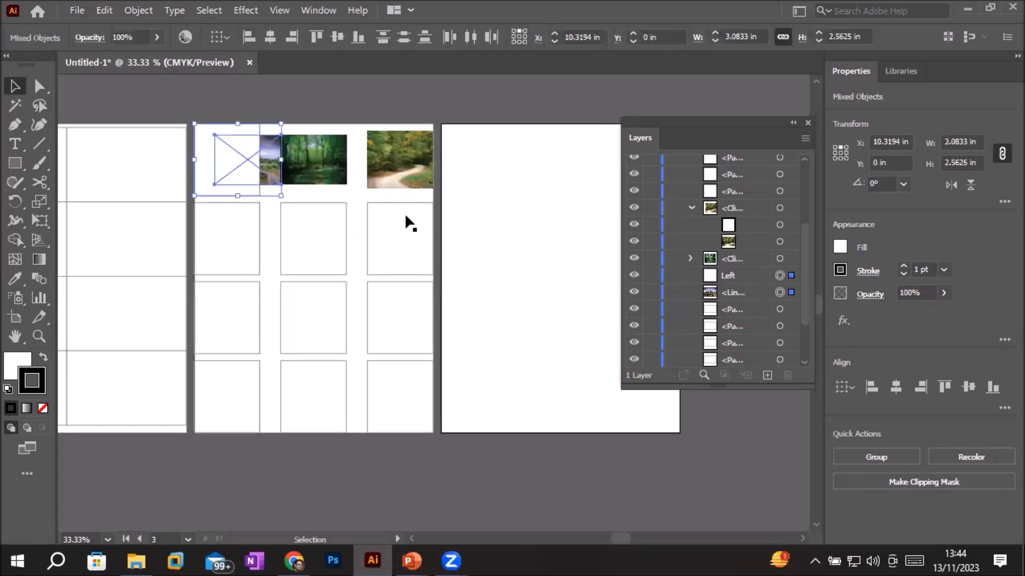
pyautogui.rightClick(245, 156)
pyautogui.click(318, 296)
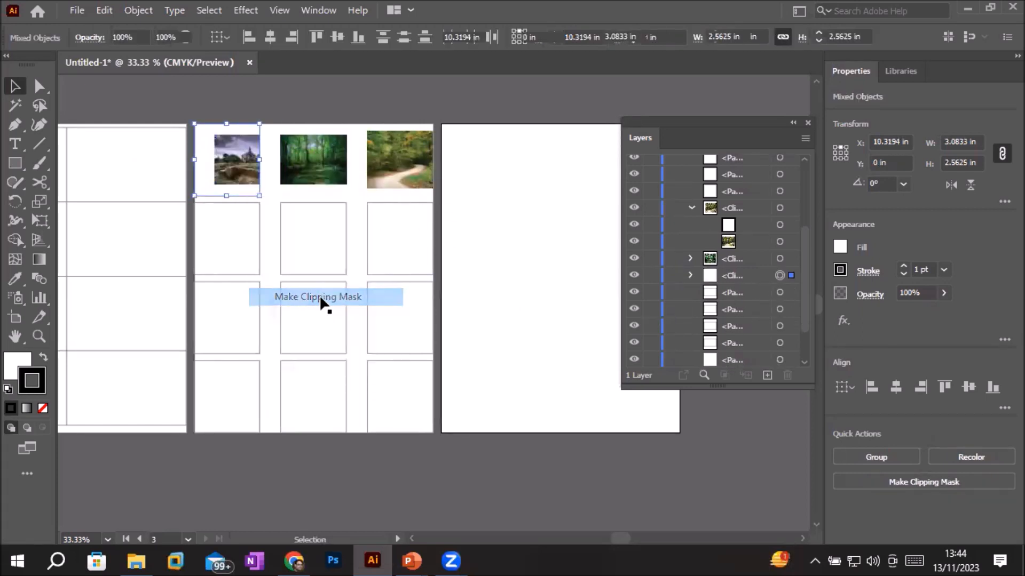
# Isolate the ruins clip group, shift its image left to fill the cell's width, and leave isolation mode.
pyautogui.doubleClick(235, 172)
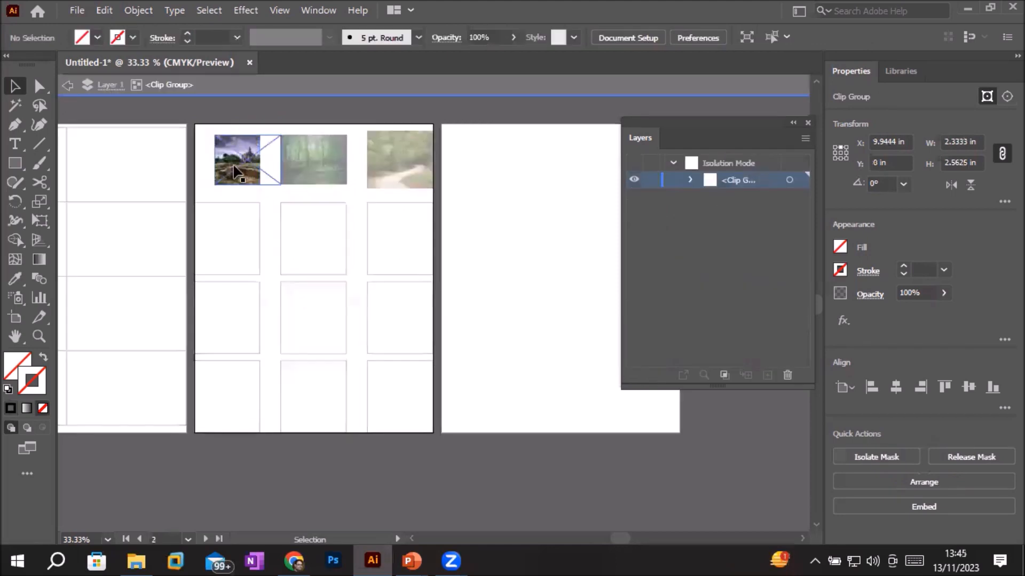
pyautogui.moveTo(235, 172); pyautogui.dragTo(214, 172)
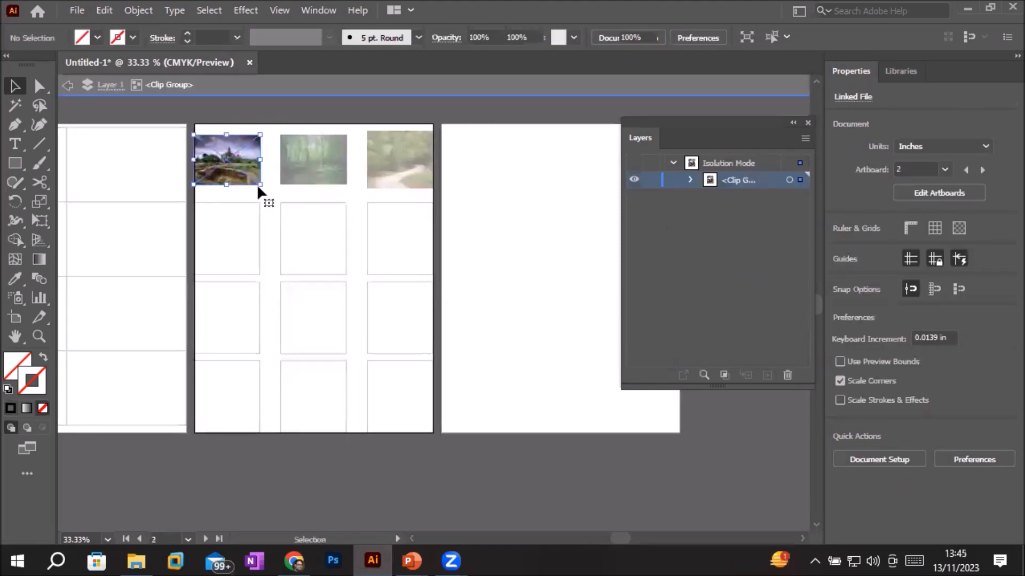
pyautogui.doubleClick(524, 229)
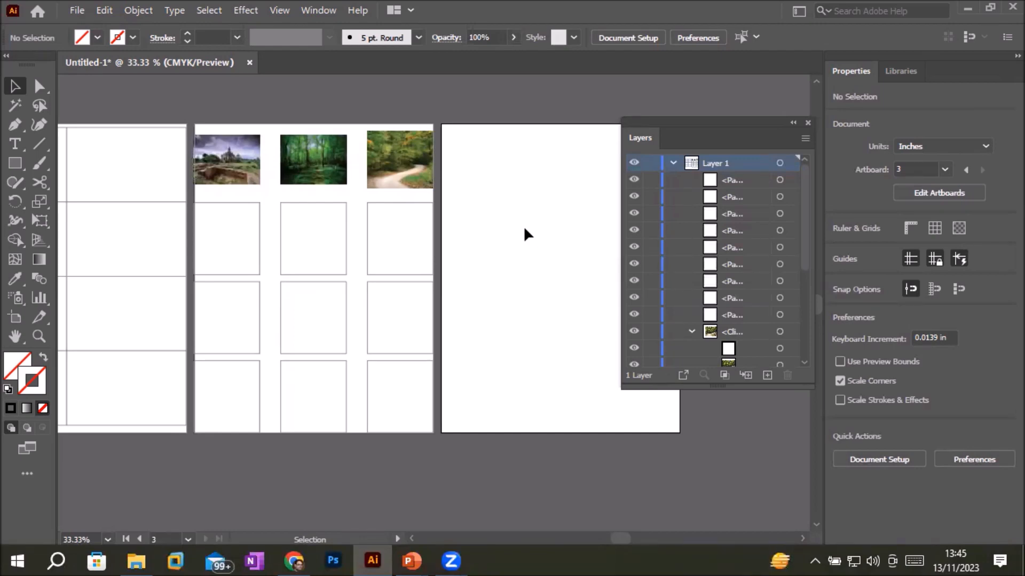
# Tilt the top-right clipped image slightly counterclockwise and the top-left one slightly clockwise, leaving nothing selected.
pyautogui.click(406, 163)
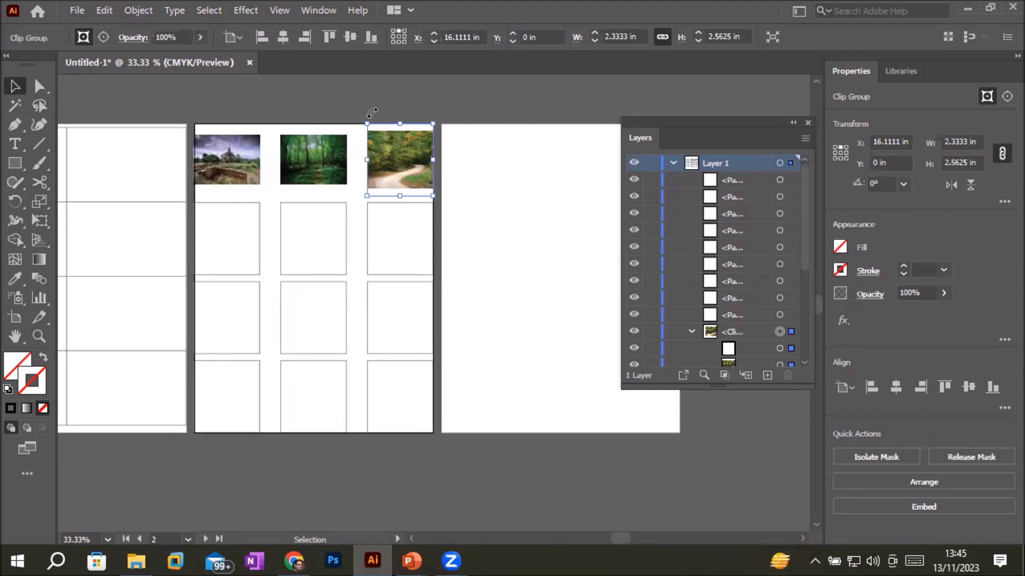
pyautogui.moveTo(372, 114); pyautogui.dragTo(360, 130)
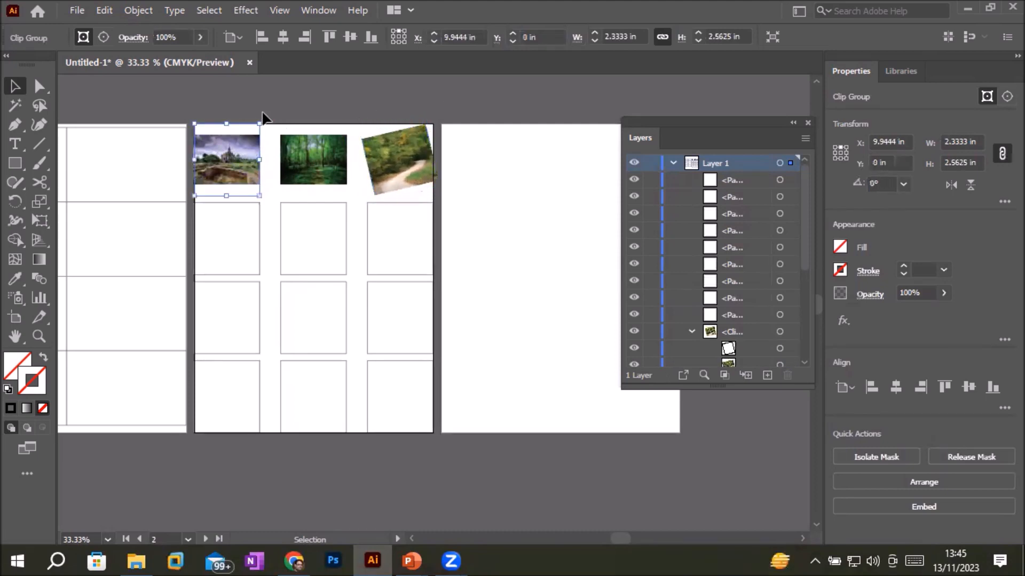
pyautogui.click(265, 120)
pyautogui.click(250, 143)
pyautogui.moveTo(263, 132); pyautogui.dragTo(270, 125)
pyautogui.click(312, 168)
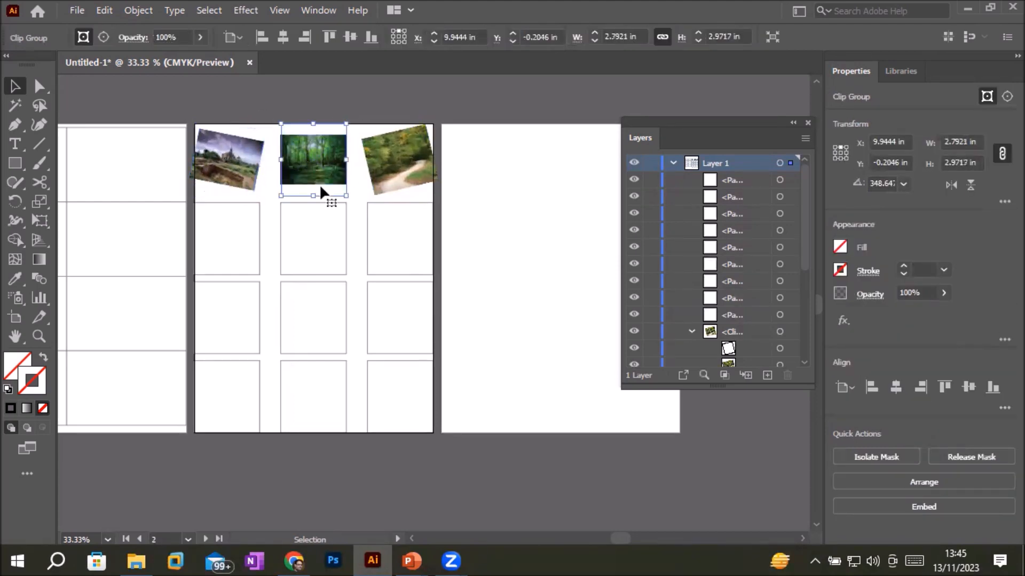
pyautogui.click(556, 222)
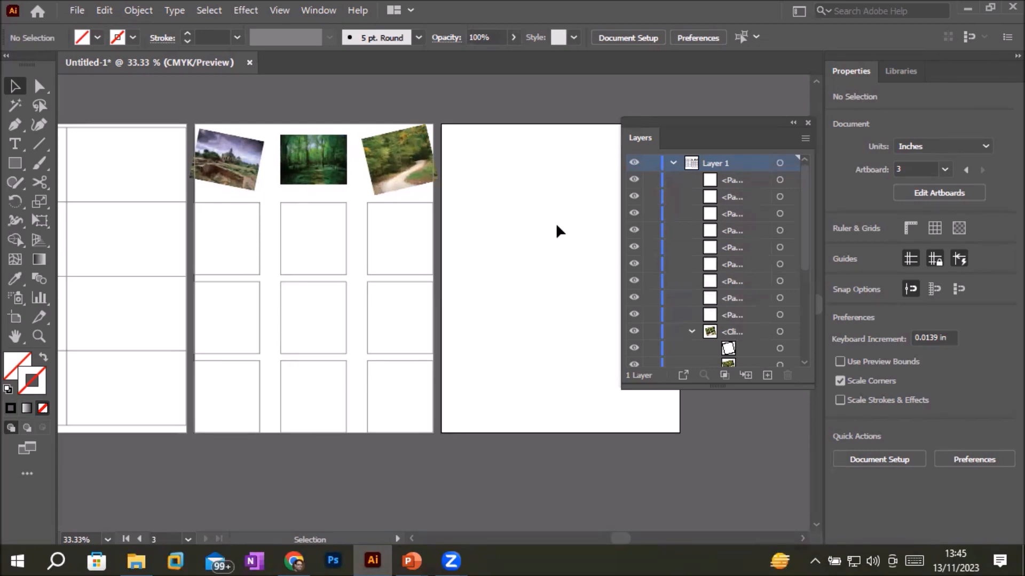
pyautogui.click(138, 16)
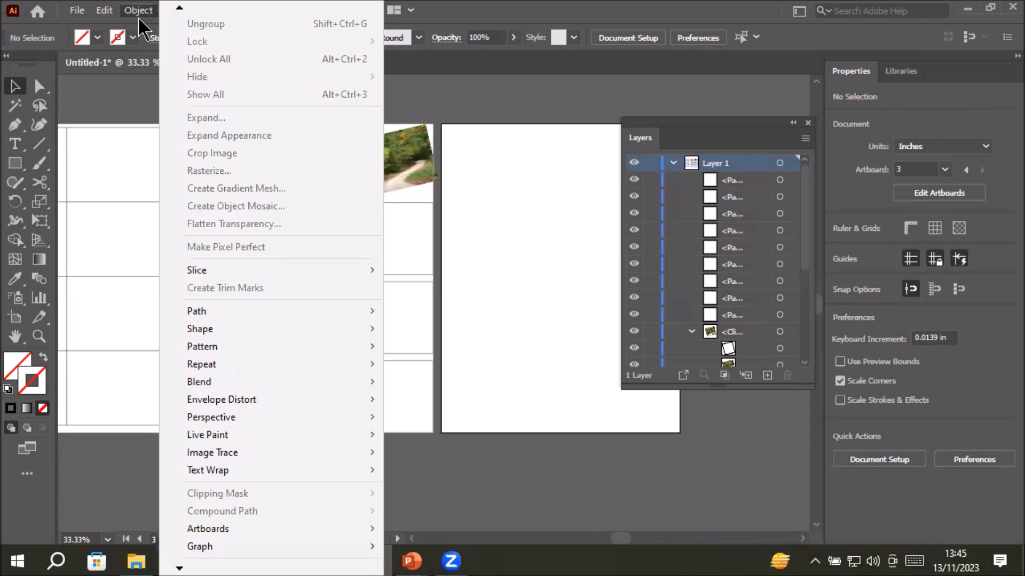
pyautogui.click(546, 165)
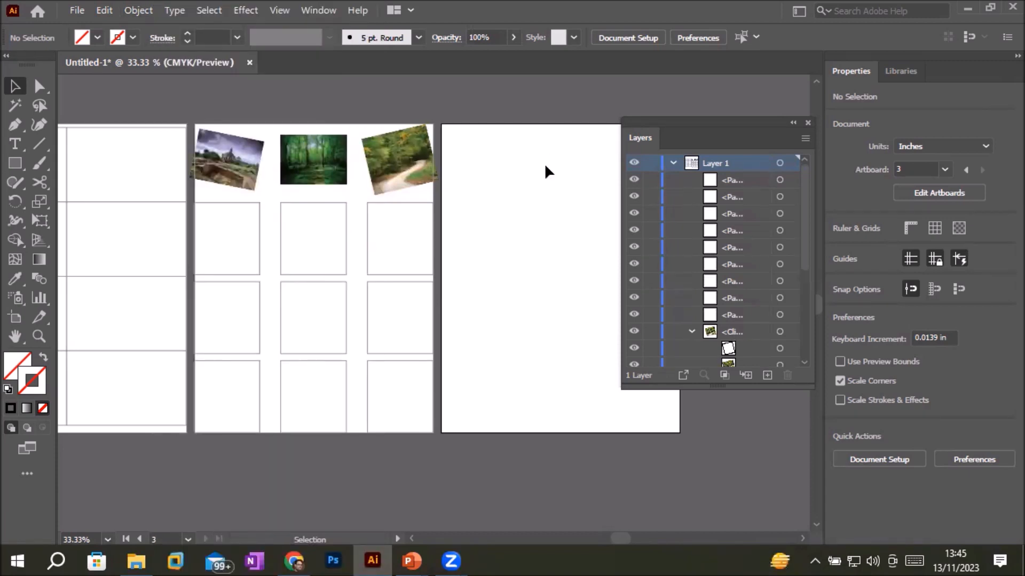
# Draw a four-sided polygon about 5.71 in wide with the Polygon tool and move it onto the third artboard.
pyautogui.click(14, 165)
pyautogui.click(14, 165)
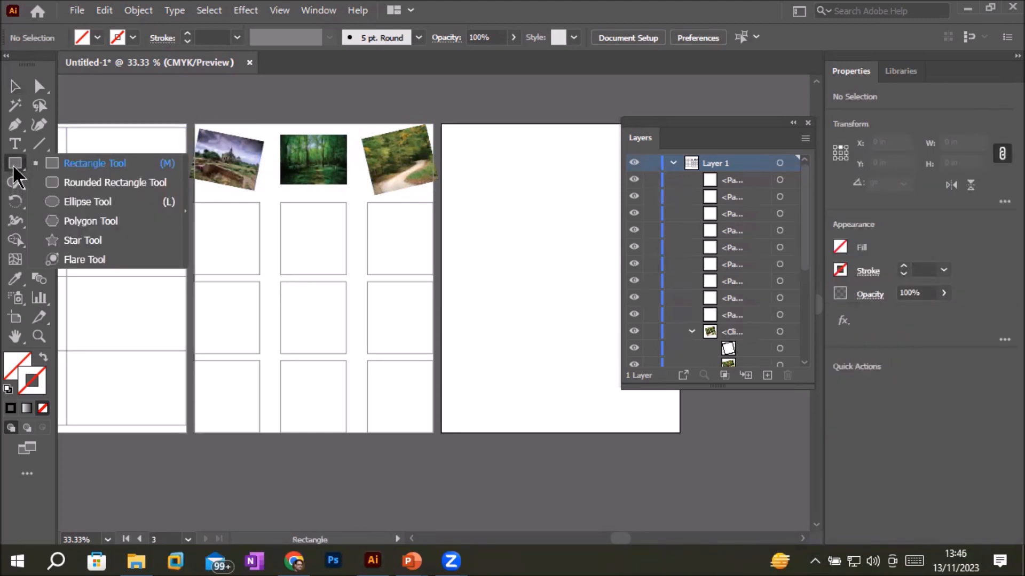
pyautogui.click(85, 221)
pyautogui.moveTo(482, 175); pyautogui.dragTo(566, 317)
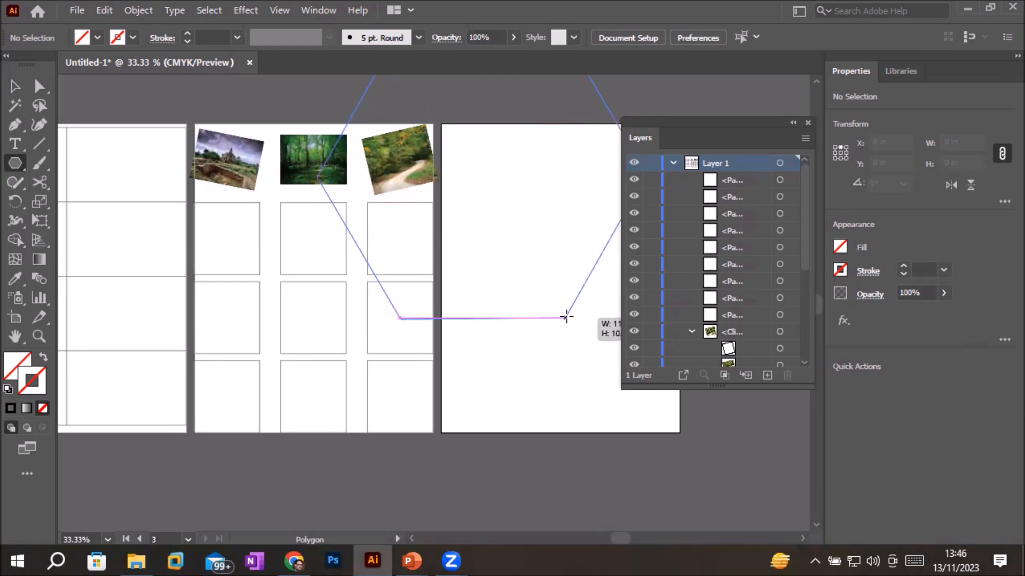
pyautogui.press('Down')
pyautogui.press('Down')
pyautogui.moveTo(566, 317); pyautogui.dragTo(561, 257)
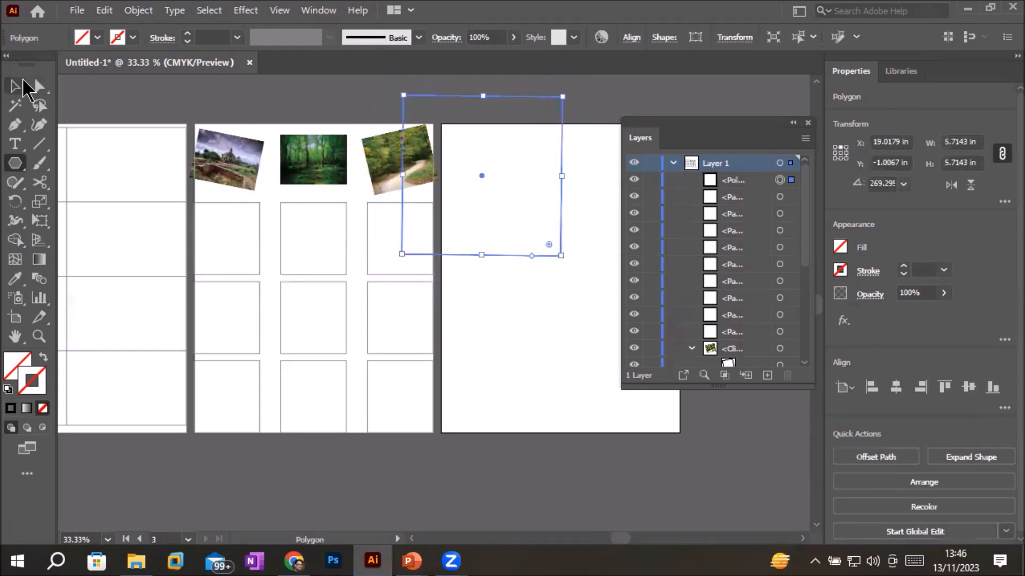
pyautogui.click(15, 87)
pyautogui.moveTo(489, 254); pyautogui.dragTo(575, 347)
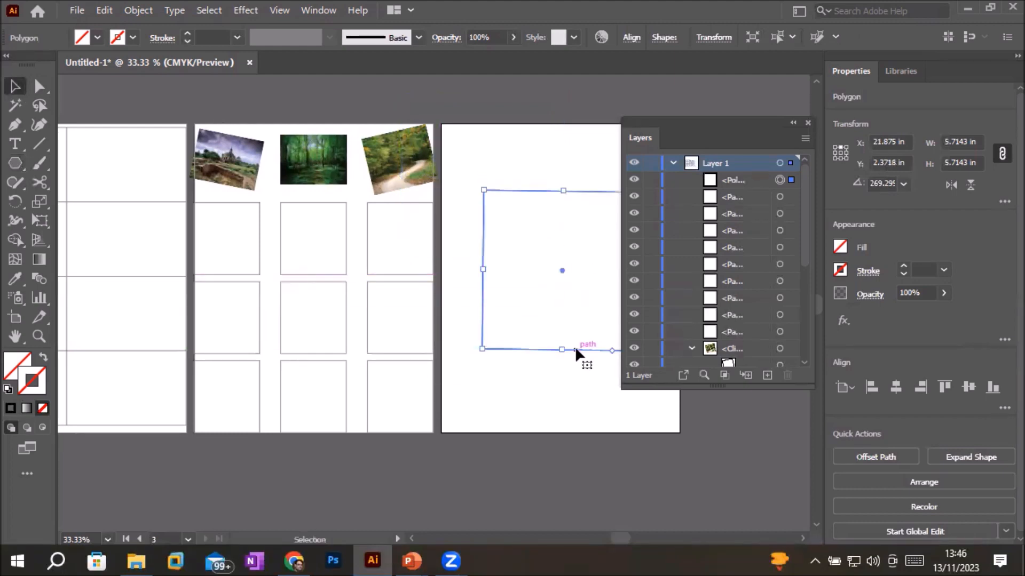
# Give the square on the third artboard a 5 pt black stroke.
pyautogui.click(187, 34)
pyautogui.click(190, 35)
pyautogui.click(189, 34)
pyautogui.click(189, 35)
pyautogui.click(189, 35)
pyautogui.click(189, 34)
pyautogui.click(189, 35)
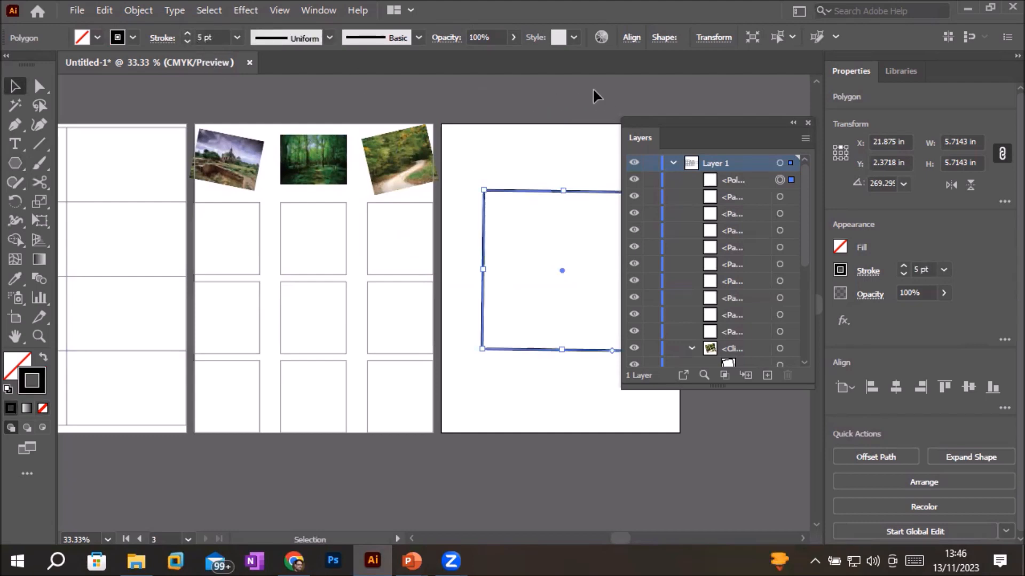
# Split the square on the third artboard into a grid of three rows and four columns.
pyautogui.click(137, 11)
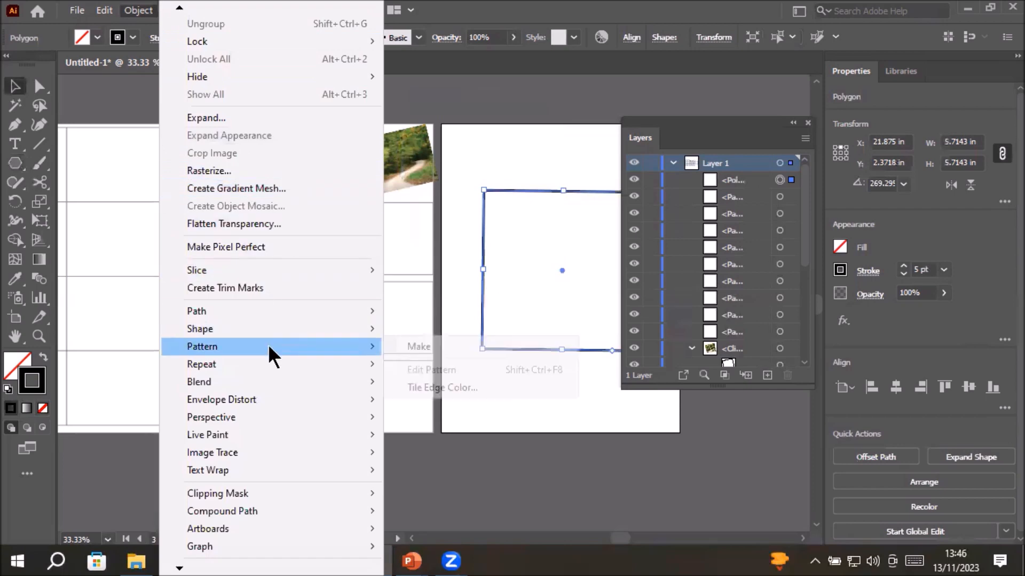
pyautogui.moveTo(281, 310)
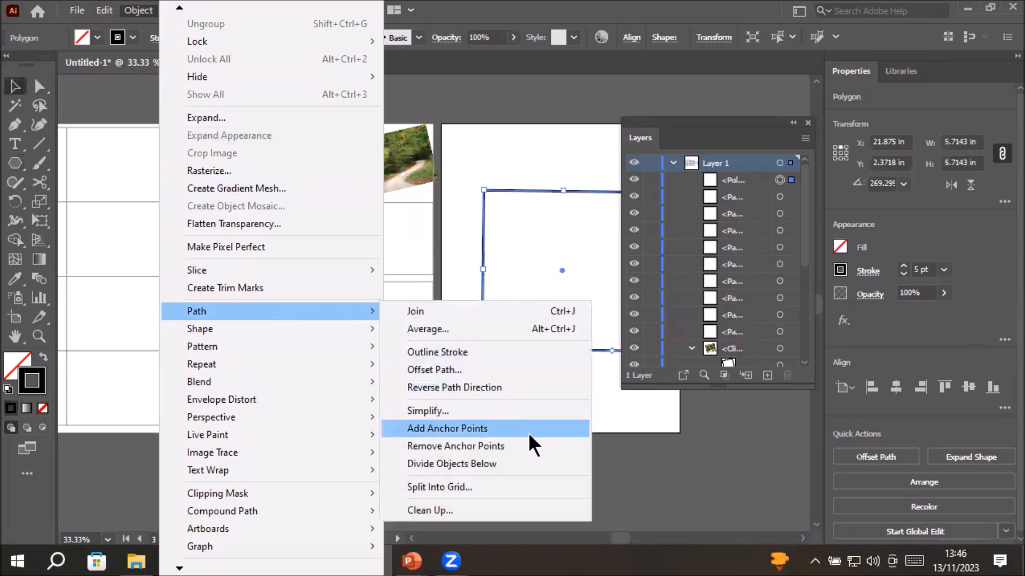
pyautogui.click(451, 488)
pyautogui.moveTo(510, 156); pyautogui.dragTo(257, 155)
pyautogui.click(165, 212)
pyautogui.click(165, 212)
pyautogui.click(321, 212)
pyautogui.click(324, 213)
pyautogui.click(323, 213)
pyautogui.click(309, 363)
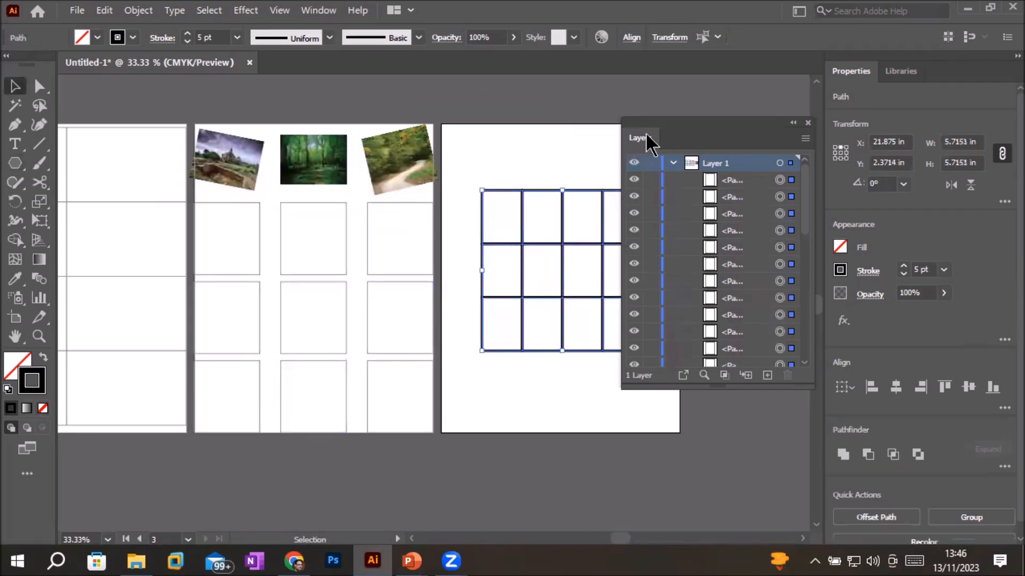
# Move the Layers panel clear of the third artboard and delete the split grid.
pyautogui.moveTo(655, 123); pyautogui.dragTo(717, 226)
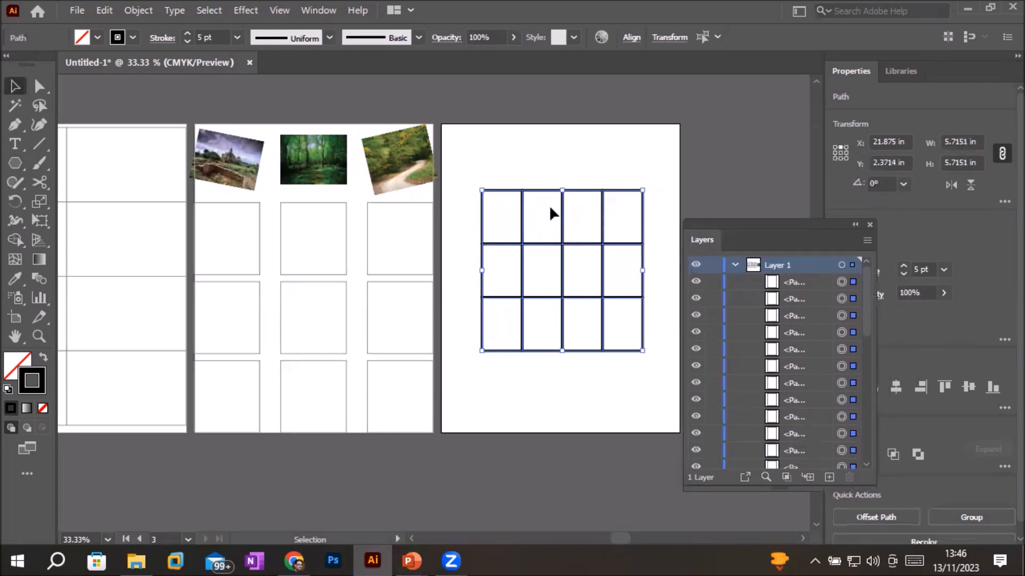
pyautogui.press('Delete')
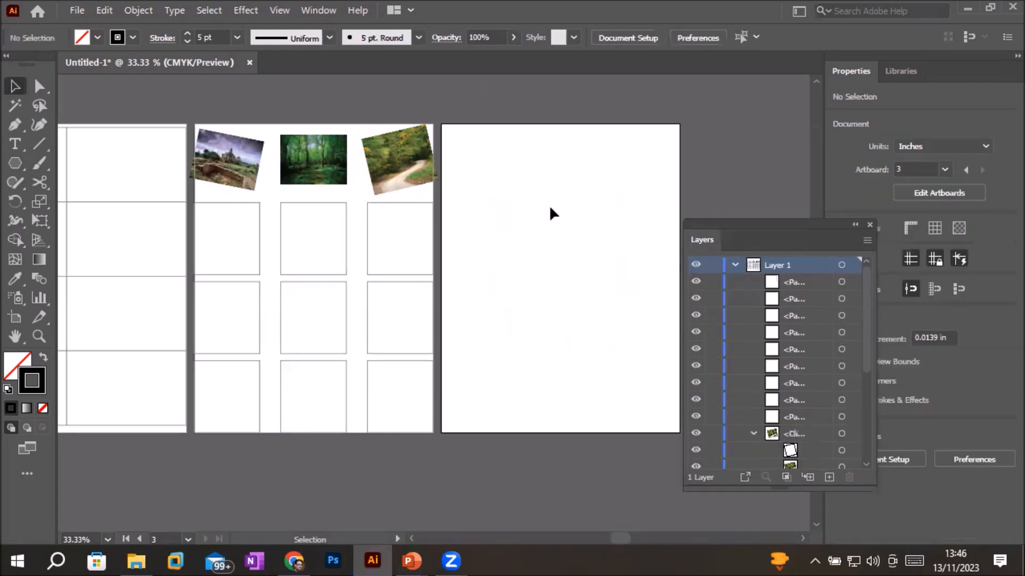
# Draw a tilted four-sided polygon about 10.96 in wide and move it onto the third artboard, spanning the page's height.
pyautogui.click(15, 163)
pyautogui.moveTo(480, 159); pyautogui.dragTo(485, 313)
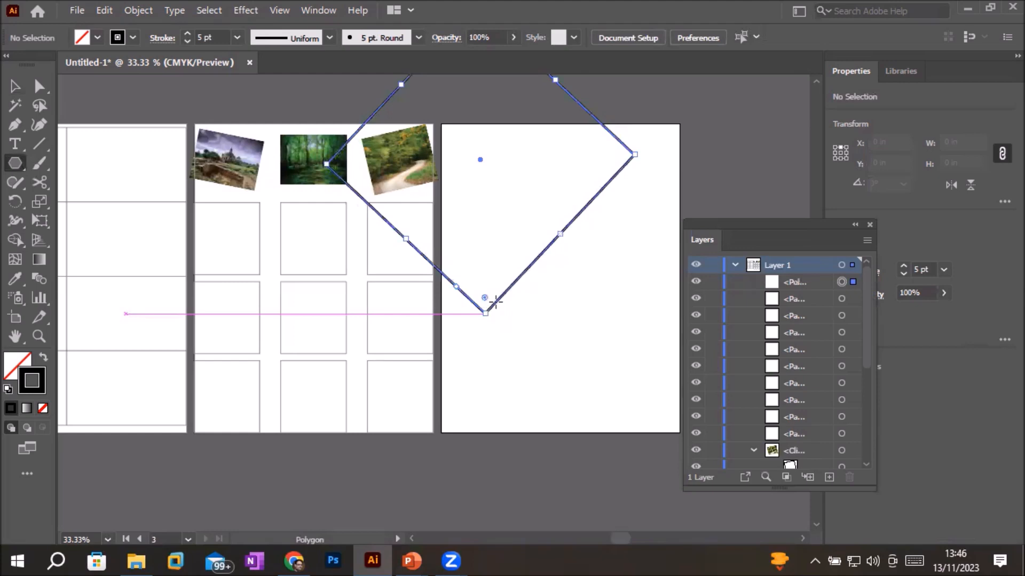
pyautogui.click(15, 85)
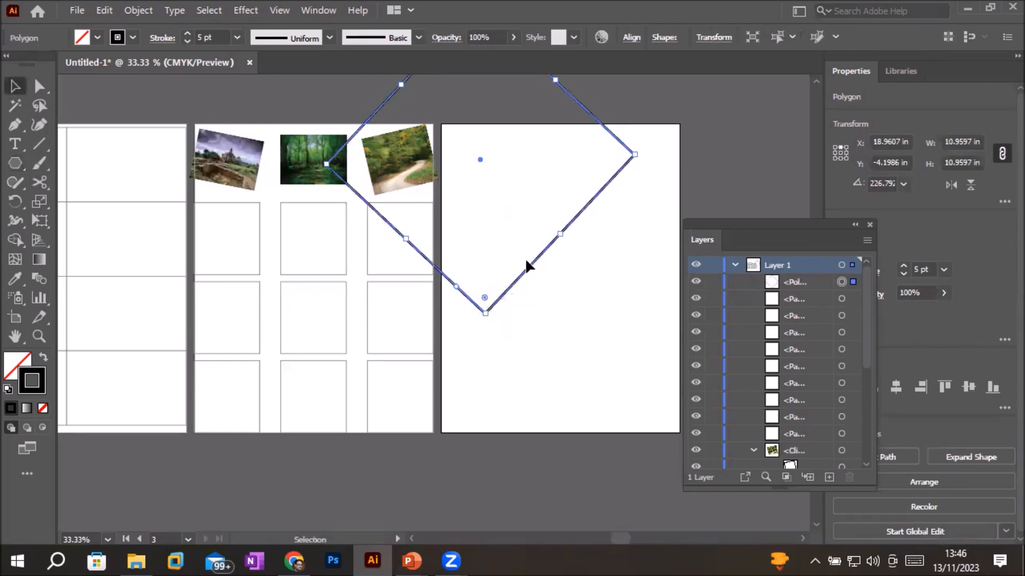
pyautogui.moveTo(533, 264); pyautogui.dragTo(631, 383)
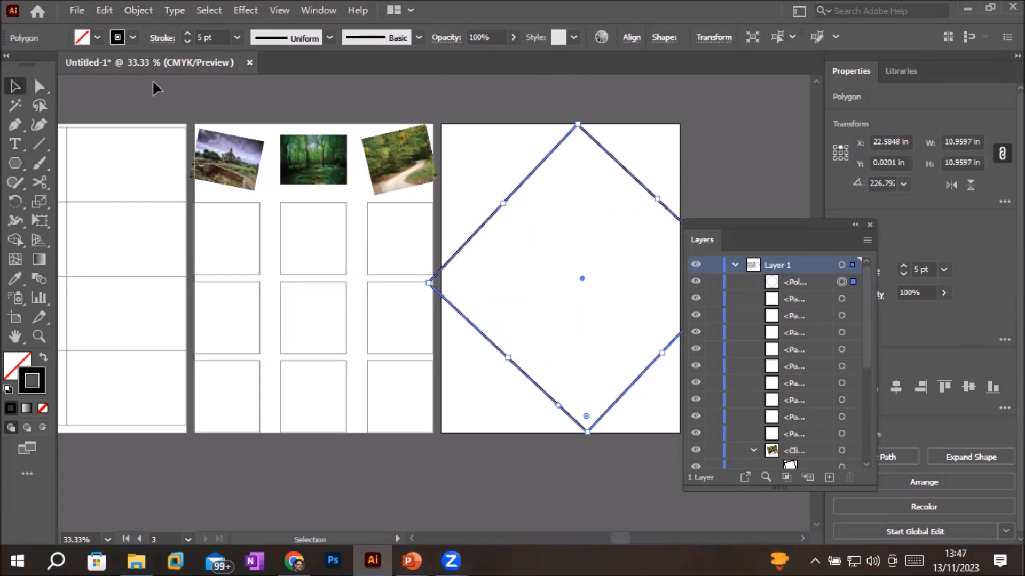
# Split the tilted polygon on the third artboard into a grid of five rows and six columns.
pyautogui.click(138, 10)
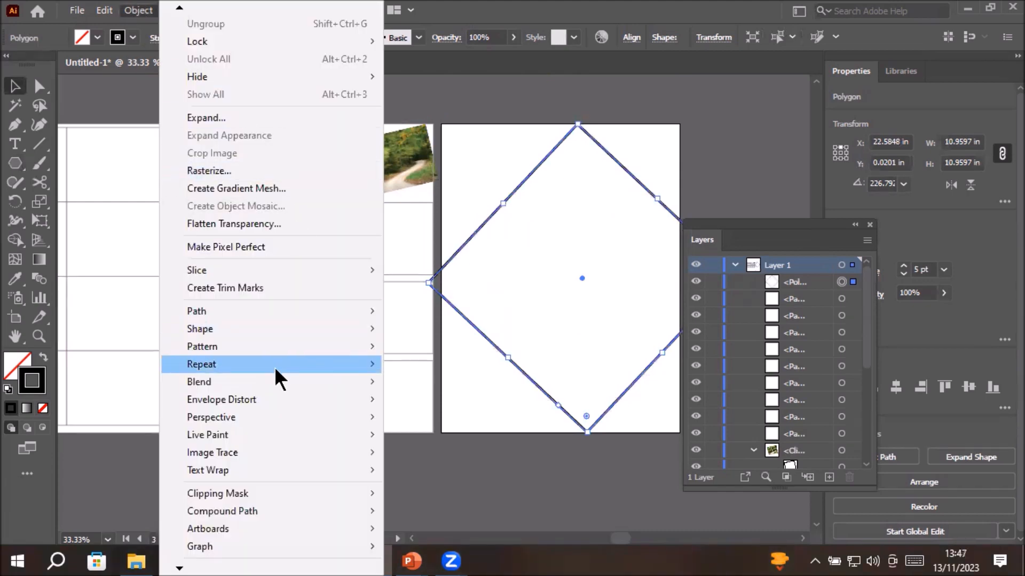
pyautogui.moveTo(280, 306)
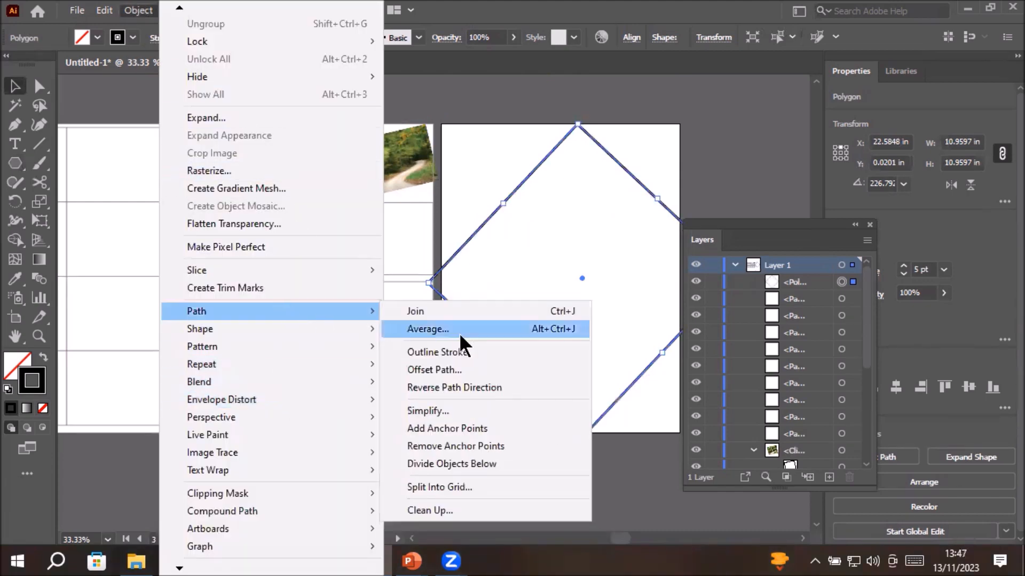
pyautogui.click(475, 485)
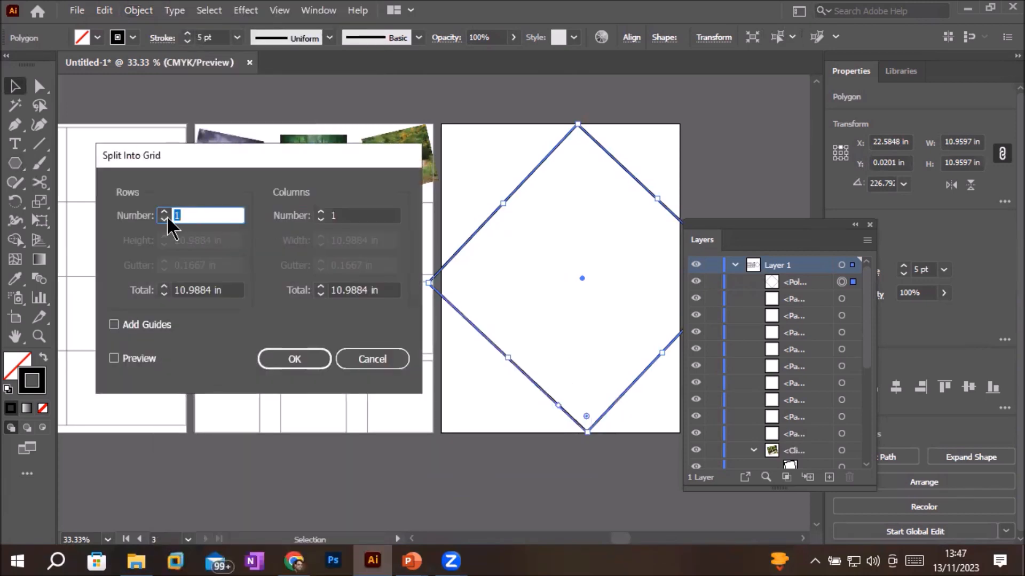
pyautogui.click(165, 211)
pyautogui.click(164, 212)
pyautogui.click(164, 212)
pyautogui.click(166, 212)
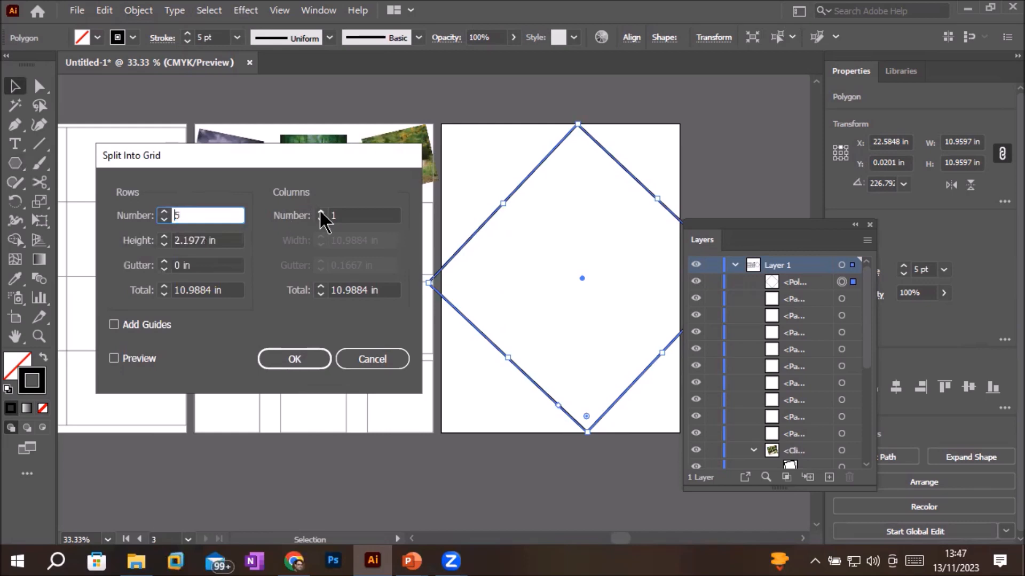
pyautogui.click(321, 215)
pyautogui.click(320, 213)
pyautogui.click(320, 212)
pyautogui.click(320, 212)
pyautogui.click(320, 212)
pyautogui.click(320, 212)
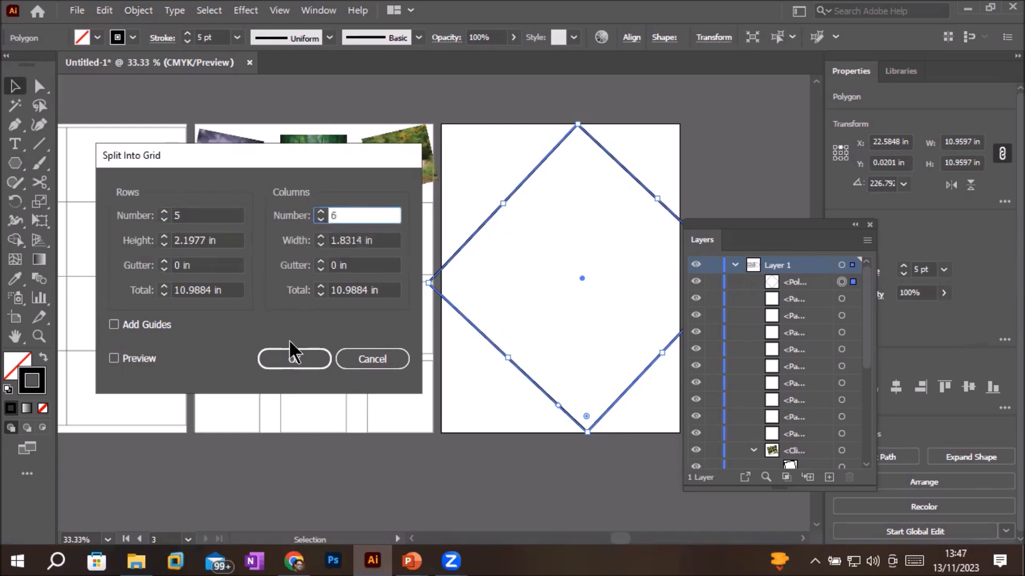
pyautogui.click(284, 360)
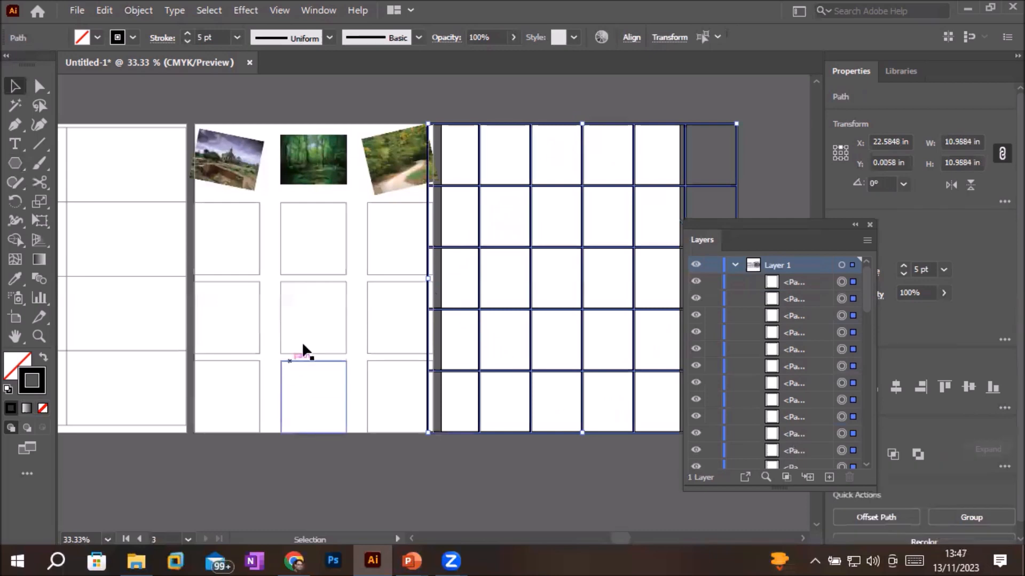
# Rotate the whole grid clockwise so it lies diagonally across the third artboard, and deselect it.
pyautogui.keyDown('alt'); pyautogui.scroll(-2, 438, 262); pyautogui.keyUp('alt')
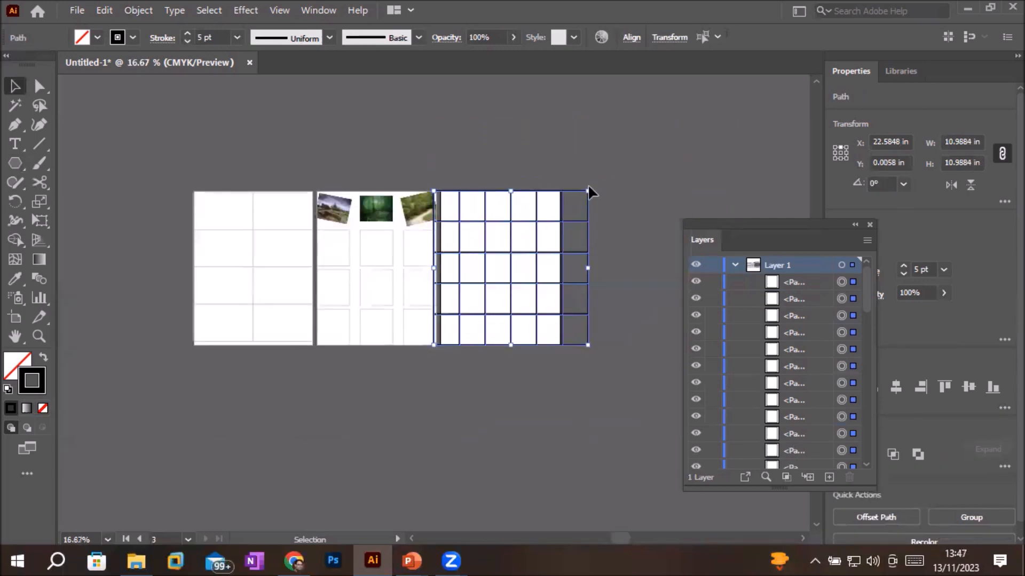
pyautogui.moveTo(593, 184); pyautogui.dragTo(587, 286)
pyautogui.click(474, 455)
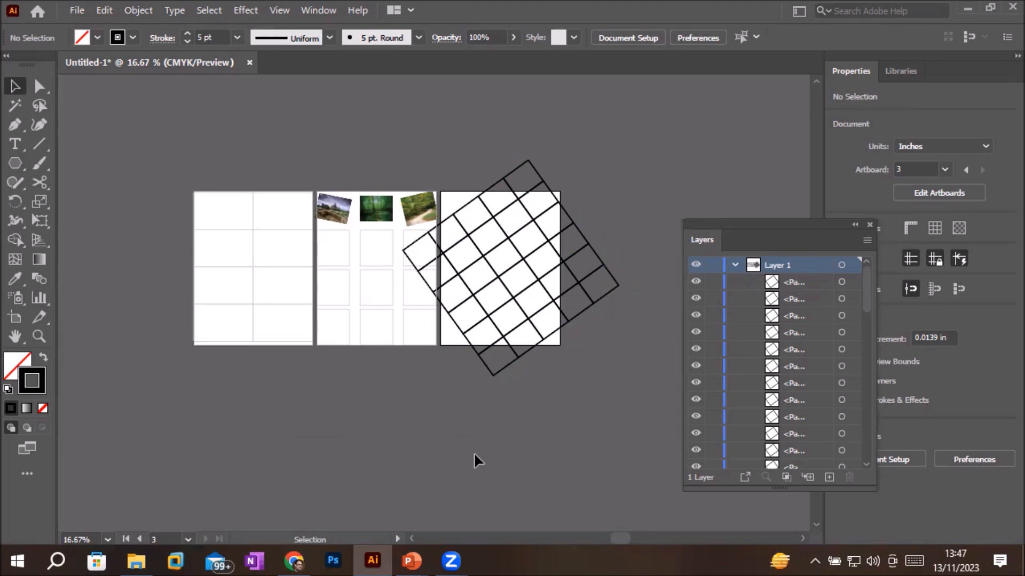
# Try to merge neighbouring cells of the rotated grid with the Shape Builder while only one cell is selected.
pyautogui.scroll(2, 544, 285)
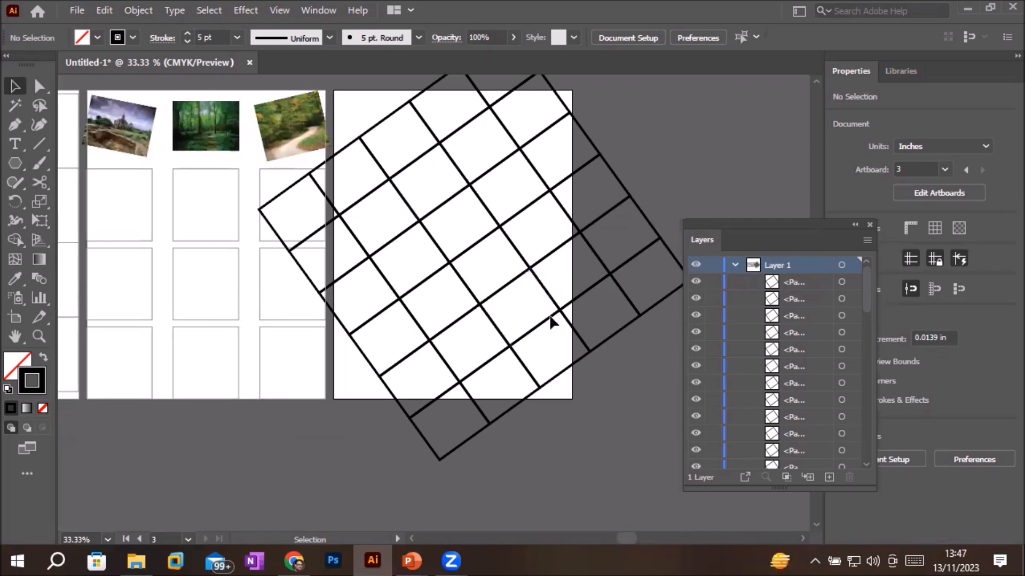
pyautogui.click(439, 246)
pyautogui.click(481, 219)
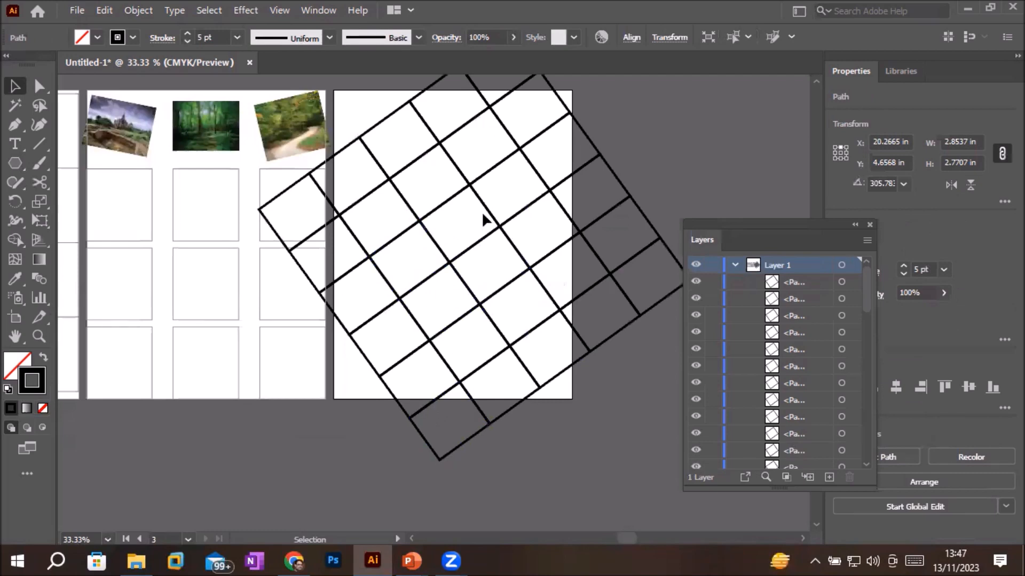
pyautogui.click(485, 142)
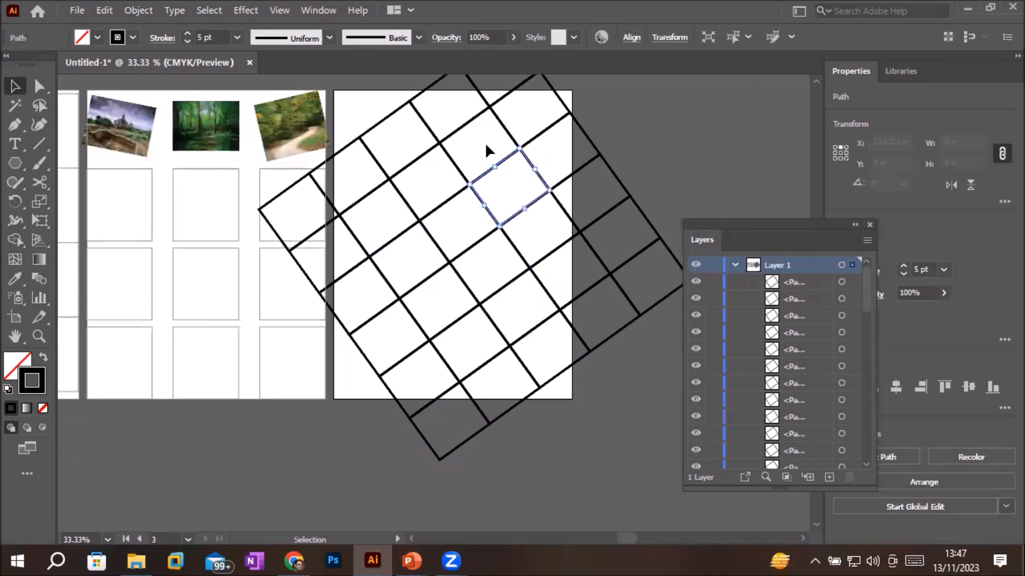
pyautogui.moveTo(473, 128); pyautogui.dragTo(401, 167)
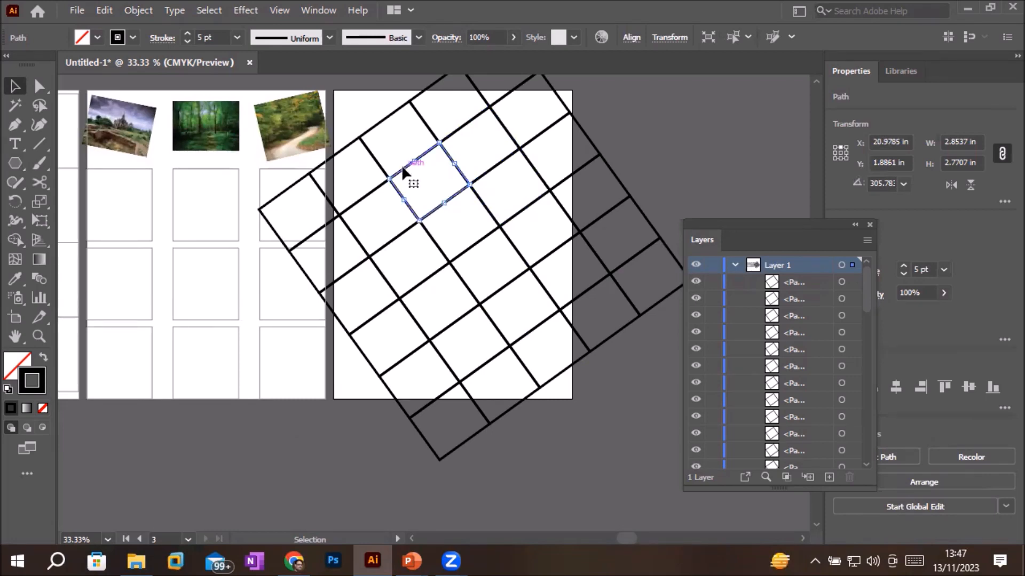
pyautogui.click(15, 240)
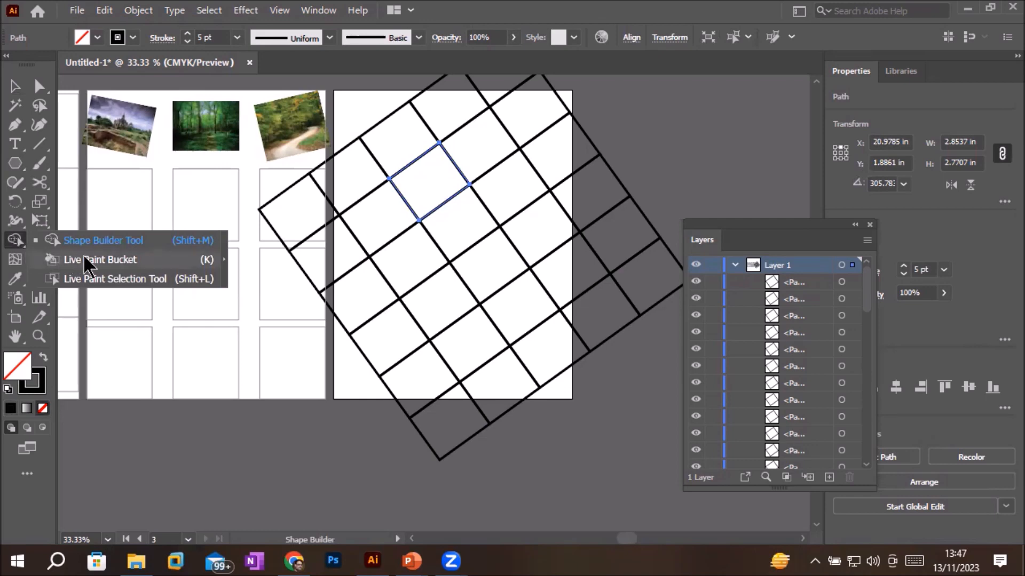
pyautogui.click(117, 241)
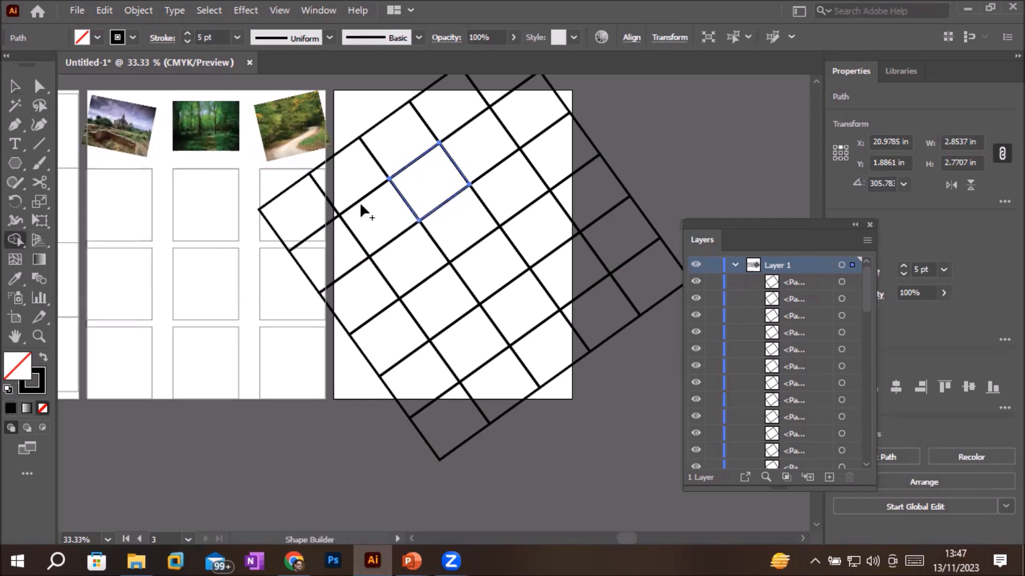
pyautogui.moveTo(429, 188); pyautogui.dragTo(490, 263)
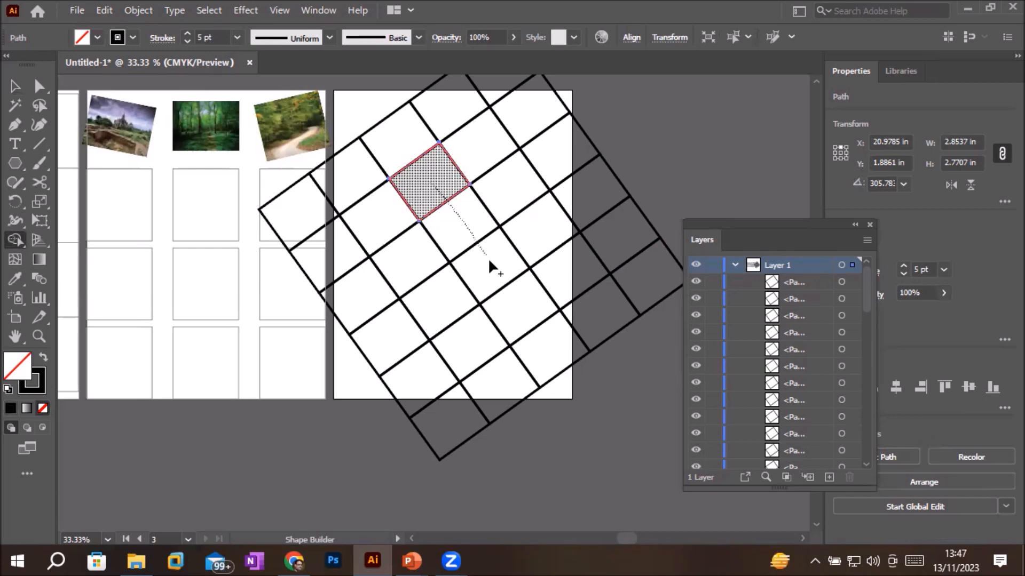
pyautogui.moveTo(521, 315); pyautogui.dragTo(520, 316)
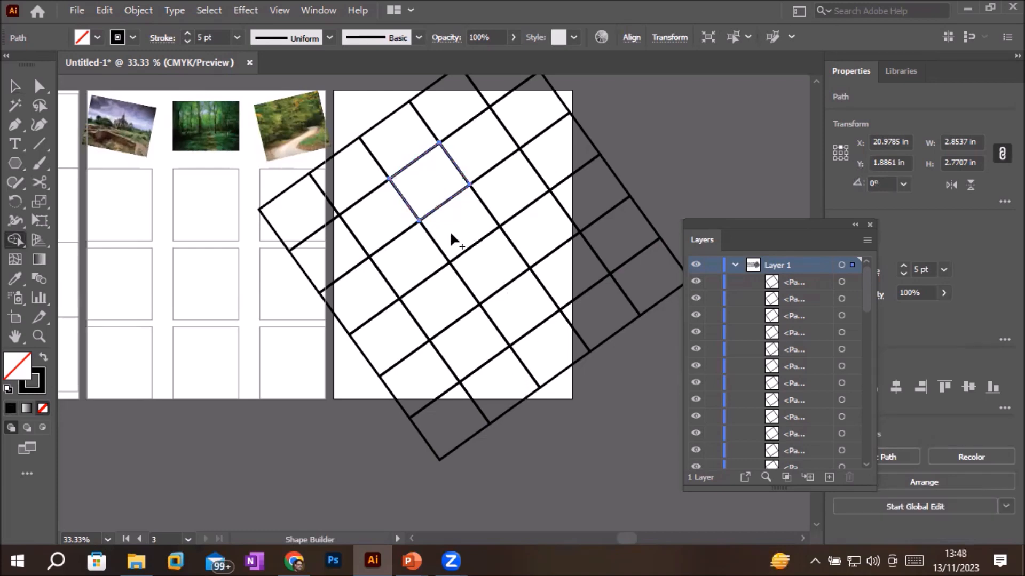
# Stretch the grid cell at the third artboard's upper-right corner outward and undo the change.
pyautogui.scroll(-2, 430, 267)
pyautogui.click(15, 86)
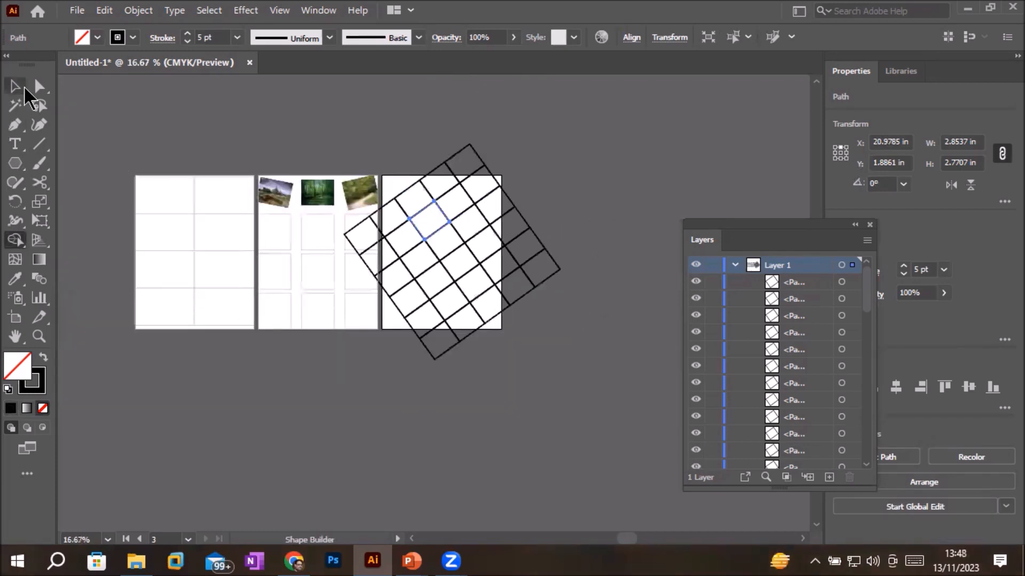
pyautogui.moveTo(475, 222); pyautogui.dragTo(500, 215)
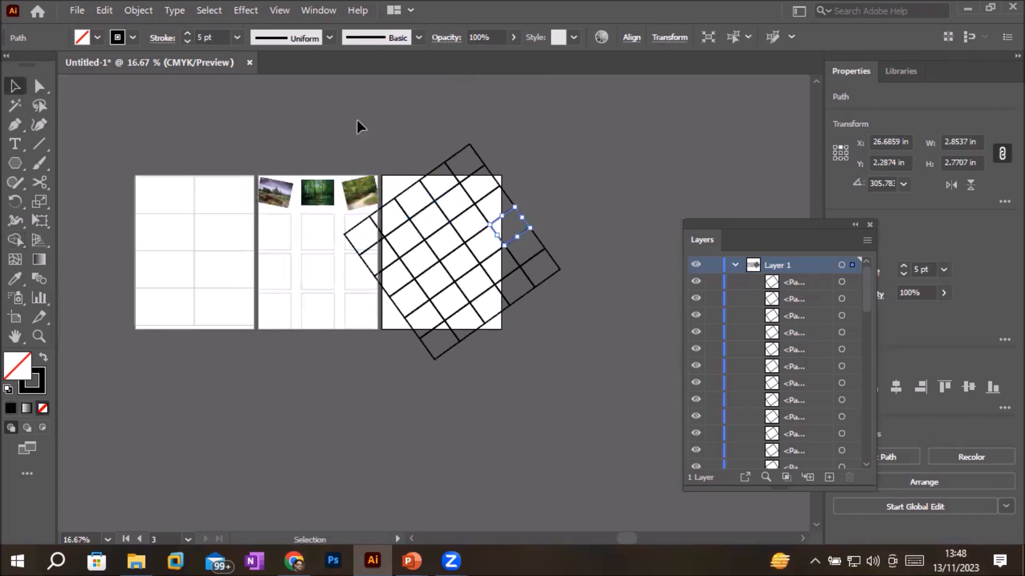
pyautogui.click(535, 123)
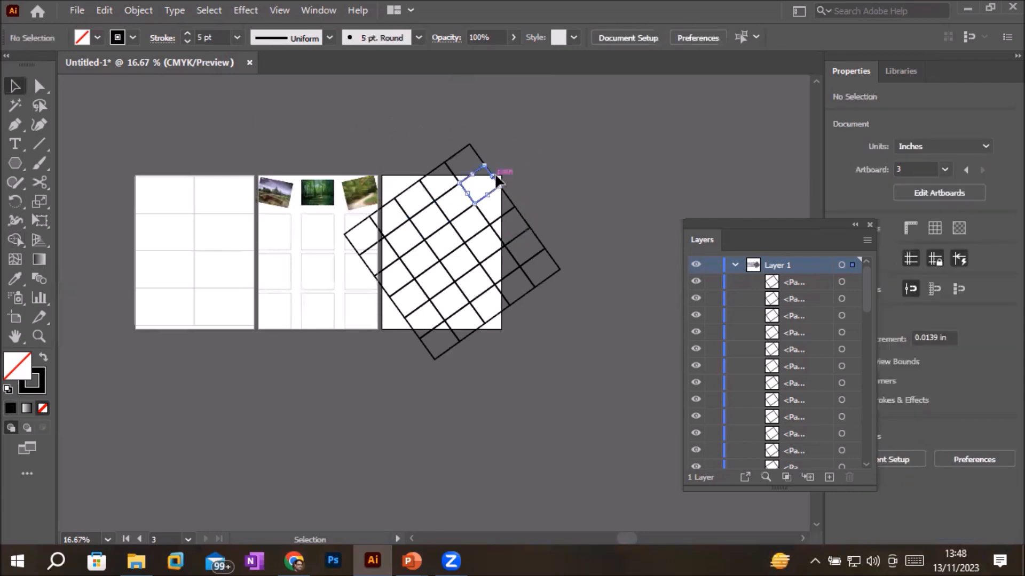
pyautogui.click(497, 180)
pyautogui.moveTo(496, 180); pyautogui.dragTo(539, 158)
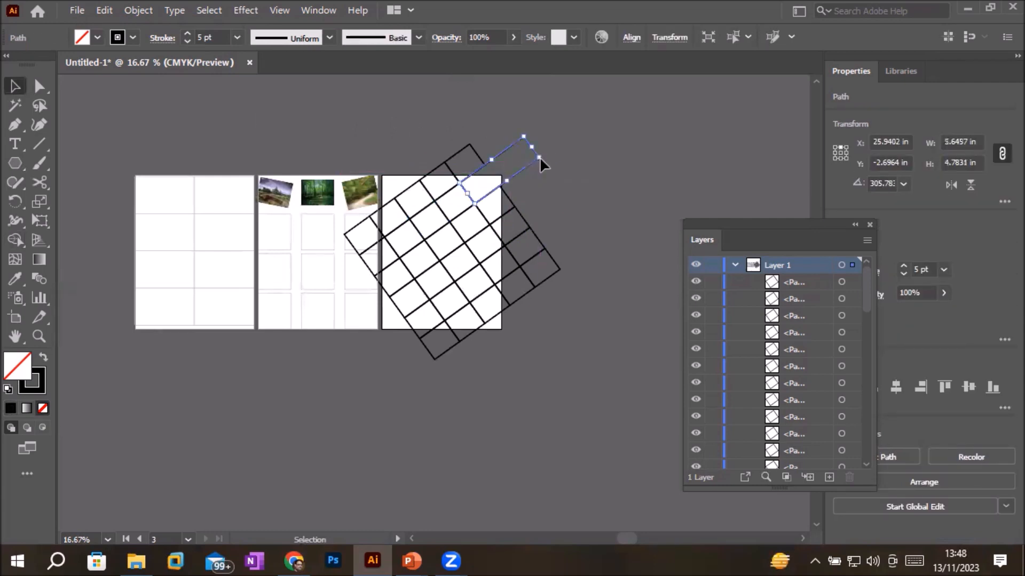
pyautogui.hotkey('ctrl', 'z')
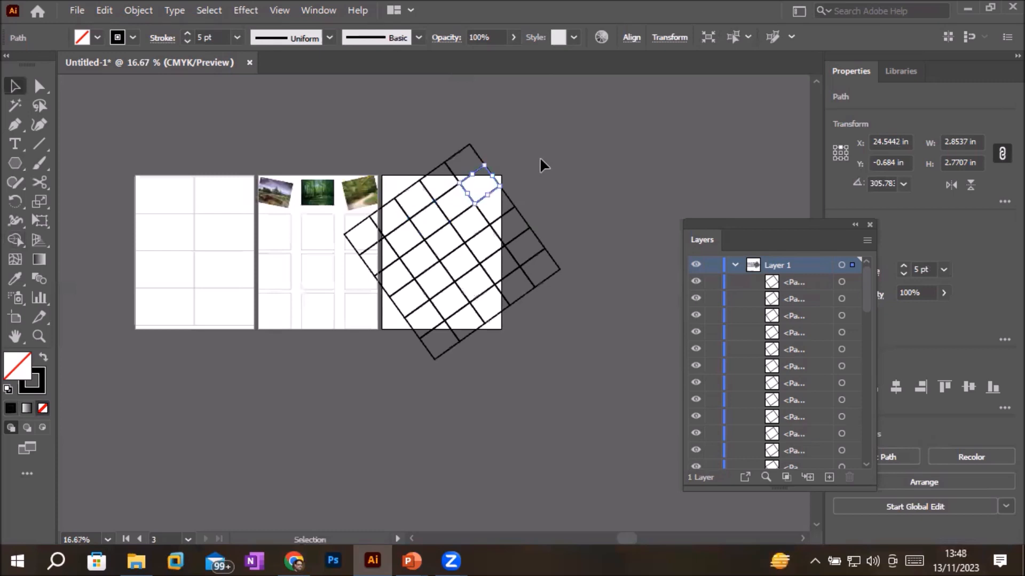
# Select the whole rotated grid together with the second artboard's third column and move them to the right.
pyautogui.scroll(1, 464, 227)
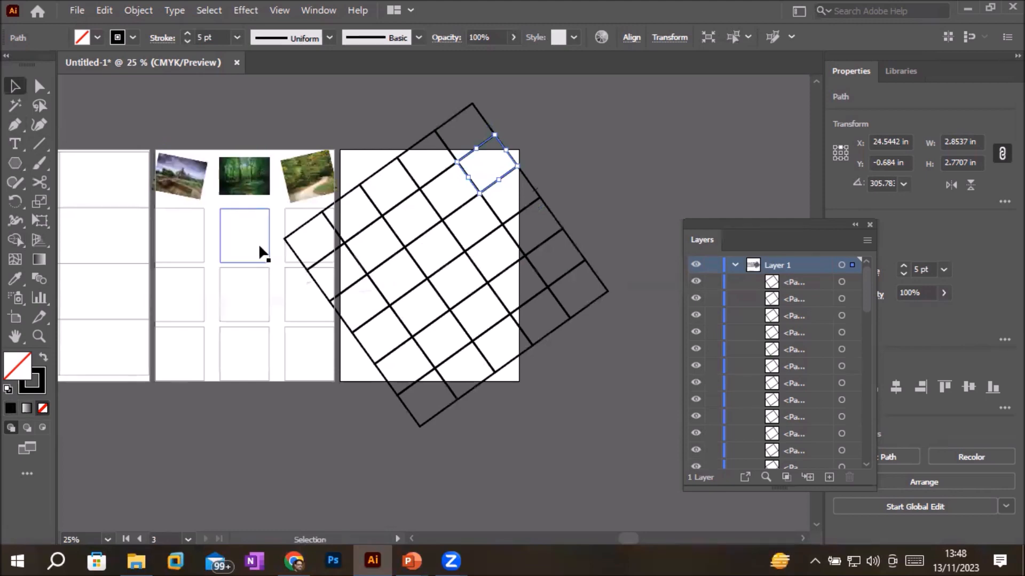
pyautogui.moveTo(284, 95); pyautogui.dragTo(504, 357)
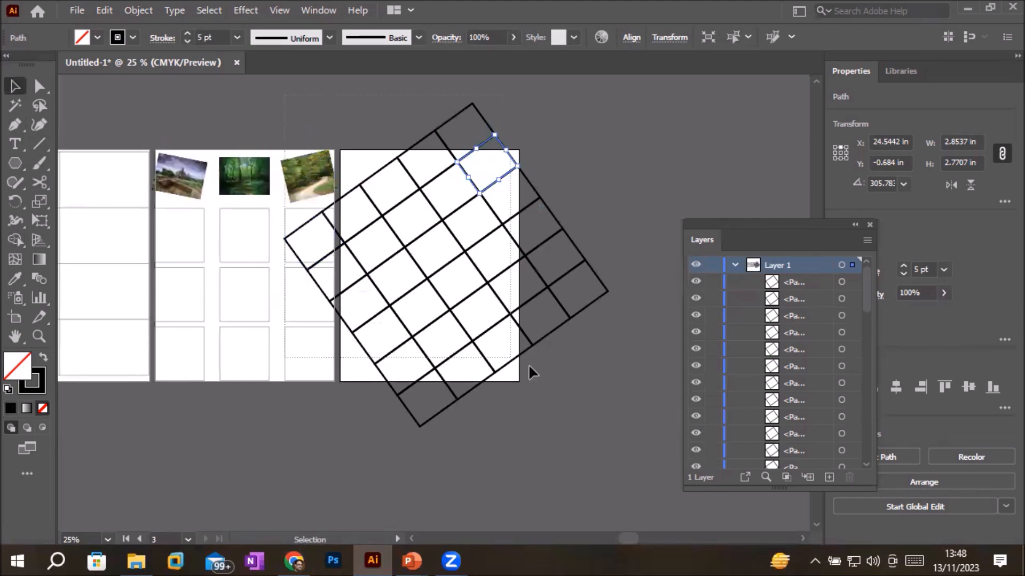
pyautogui.moveTo(657, 437); pyautogui.dragTo(665, 450)
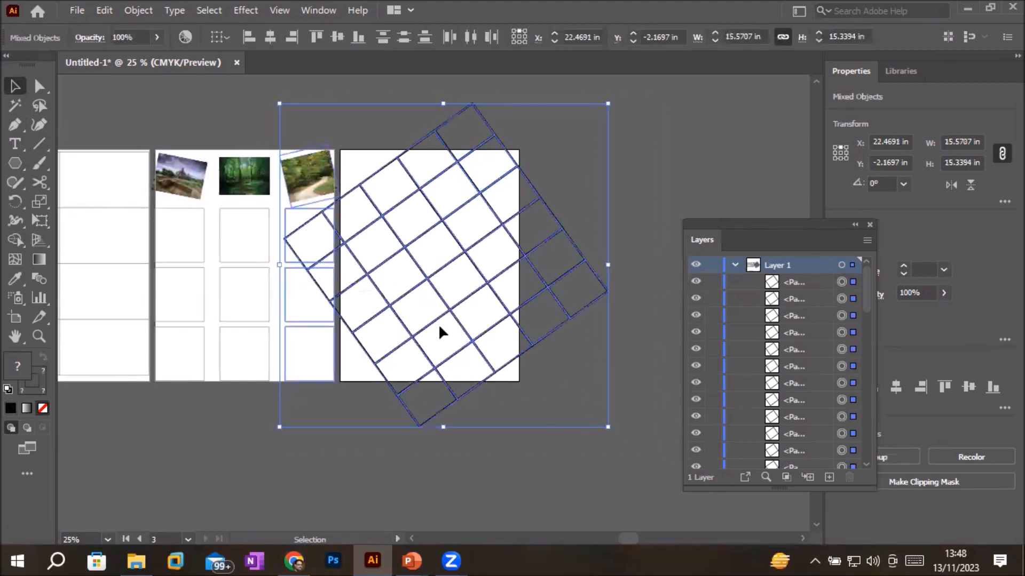
pyautogui.moveTo(439, 318); pyautogui.dragTo(525, 305)
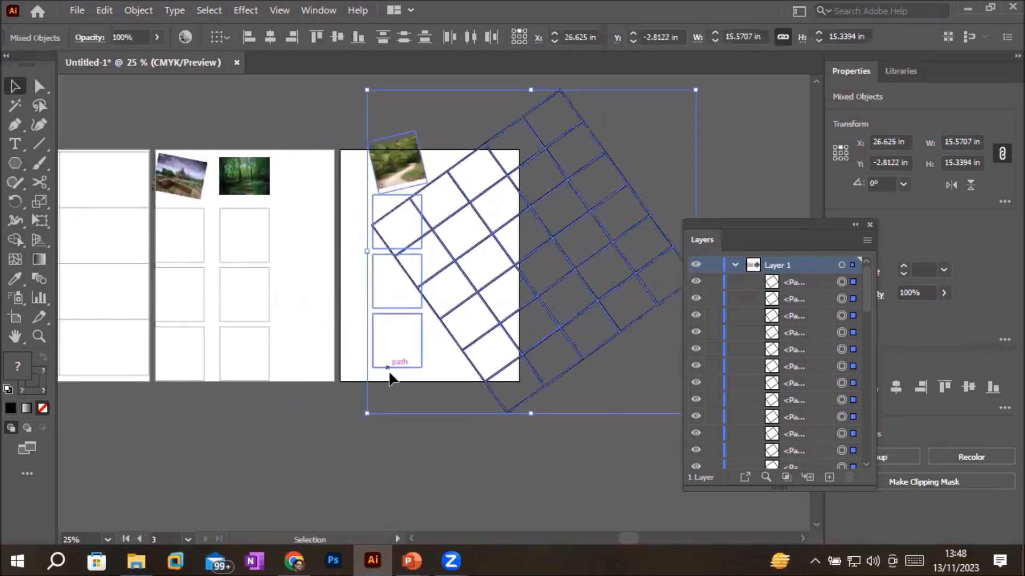
# Move the forest path photo and the three empty frames below it back to the second artboard as its third column.
pyautogui.click(391, 366)
pyautogui.keyDown('shift'); pyautogui.click(386, 300); pyautogui.keyUp('shift')
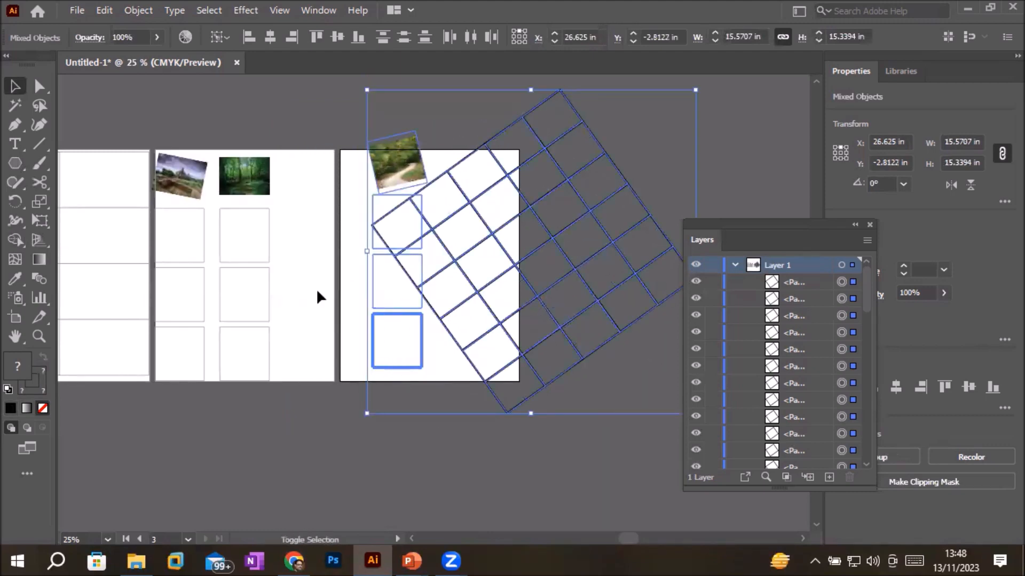
pyautogui.click(346, 290)
pyautogui.click(374, 245)
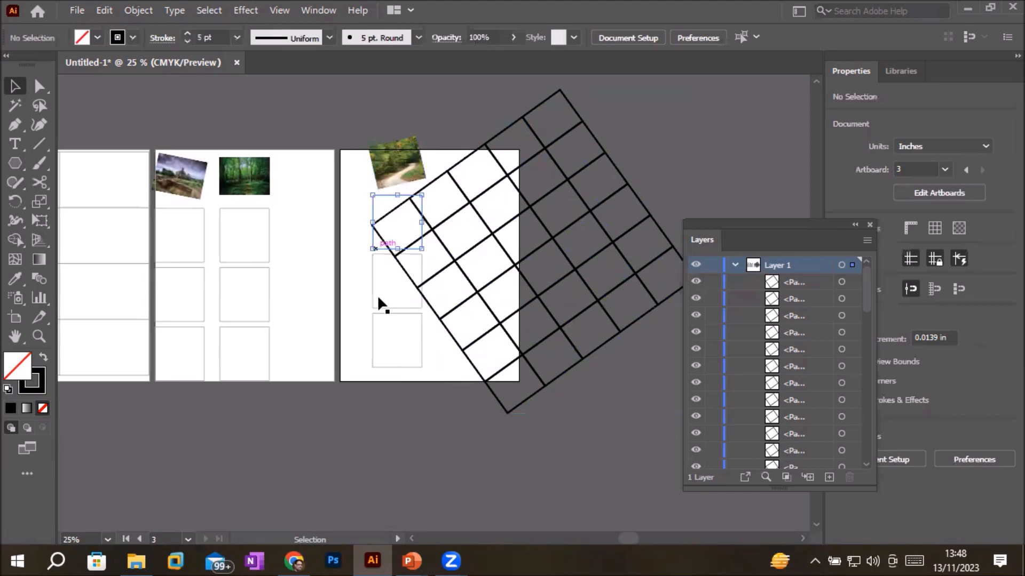
pyautogui.keyDown('shift'); pyautogui.click(380, 302); pyautogui.keyUp('shift')
pyautogui.keyDown('shift'); pyautogui.click(381, 330); pyautogui.keyUp('shift')
pyautogui.keyDown('shift'); pyautogui.click(393, 167); pyautogui.keyUp('shift')
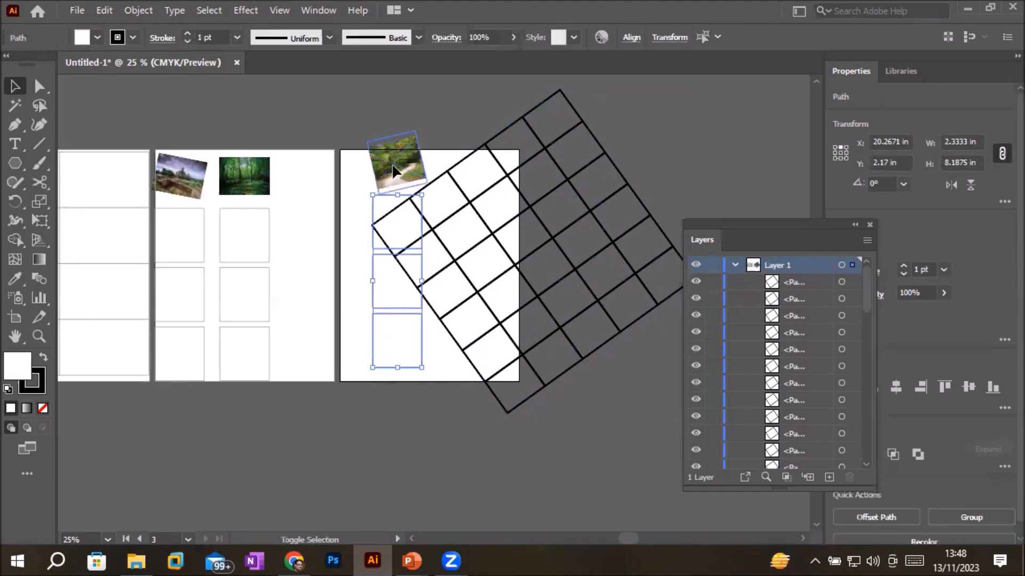
pyautogui.moveTo(393, 167); pyautogui.dragTo(303, 177)
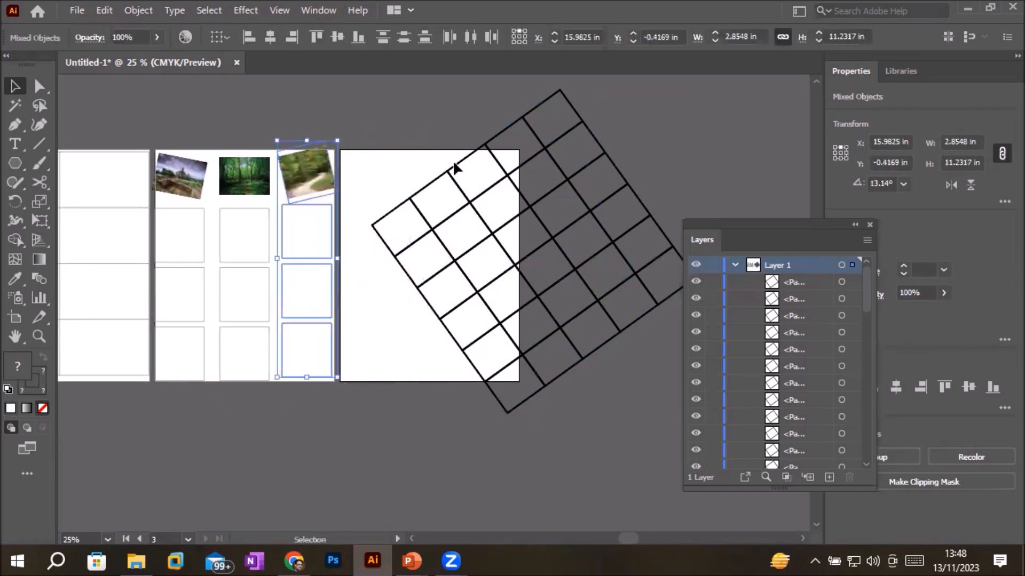
# Select the whole rotated grid and use the Shape Builder to merge three cells of its second column and three of its outermost upper-right column.
pyautogui.moveTo(351, 82); pyautogui.dragTo(643, 398)
pyautogui.moveTo(691, 441); pyautogui.dragTo(696, 441)
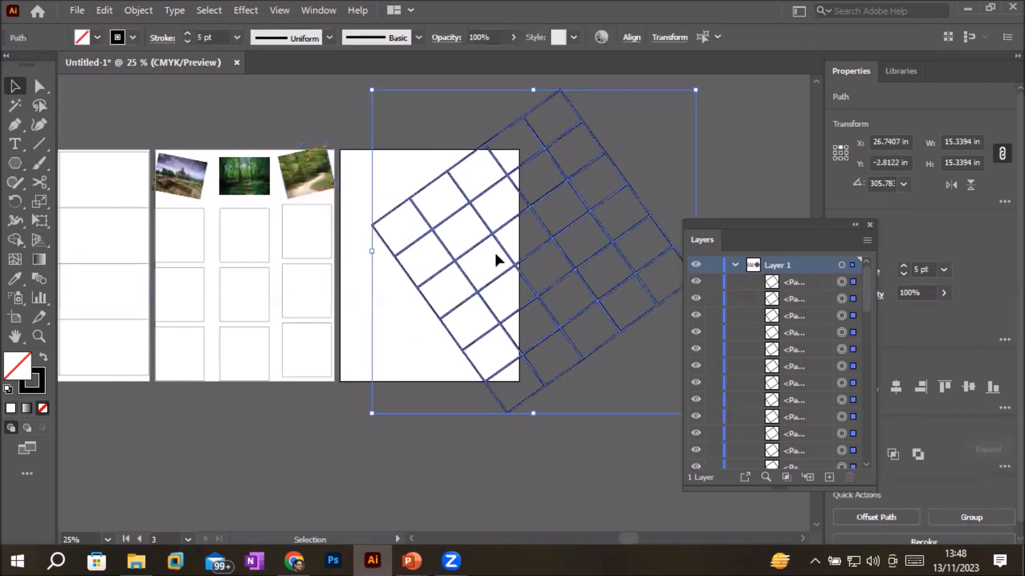
pyautogui.click(14, 242)
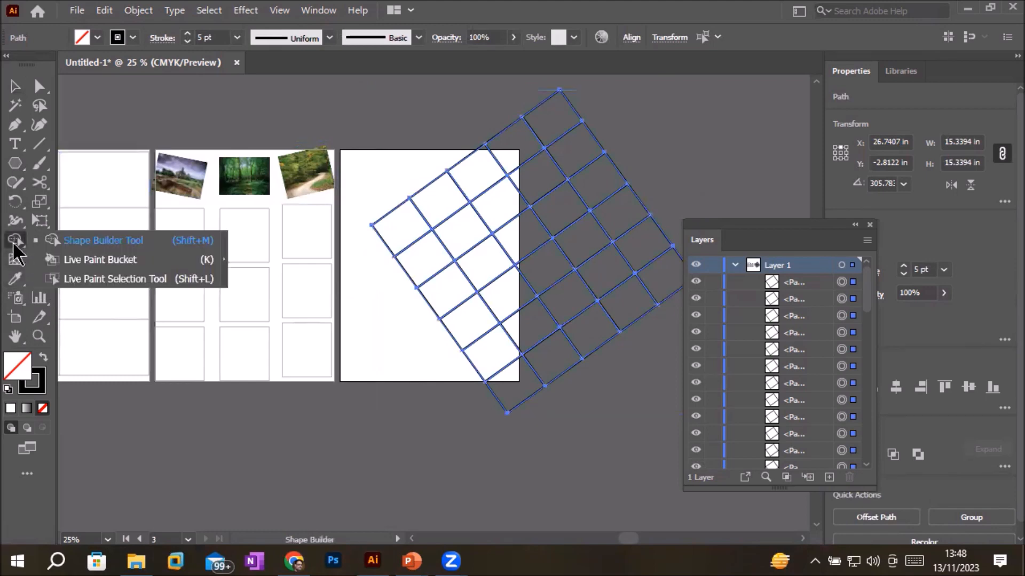
pyautogui.click(80, 241)
pyautogui.moveTo(437, 210); pyautogui.dragTo(492, 297)
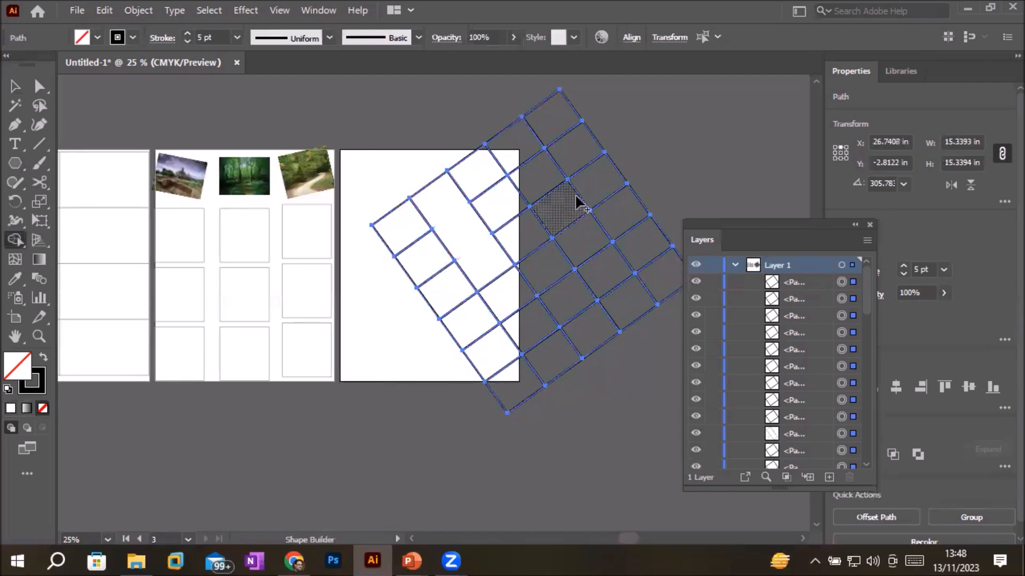
pyautogui.moveTo(559, 119); pyautogui.dragTo(597, 180)
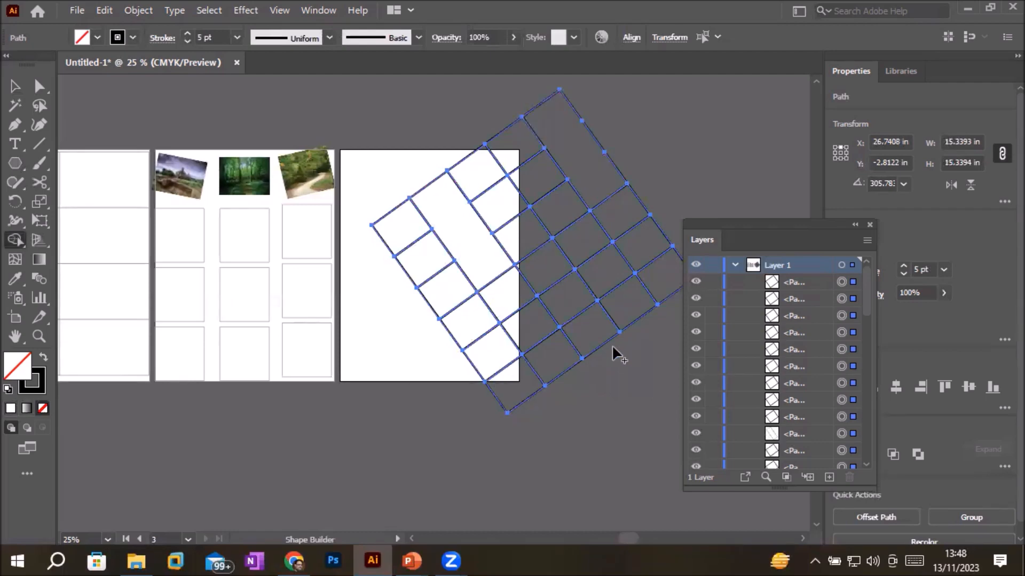
# Merge a block of six cells in the middle of the grid with the Shape Builder and remove the line left inside it.
pyautogui.scroll(-2, 614, 352)
pyautogui.scroll(3, 647, 259)
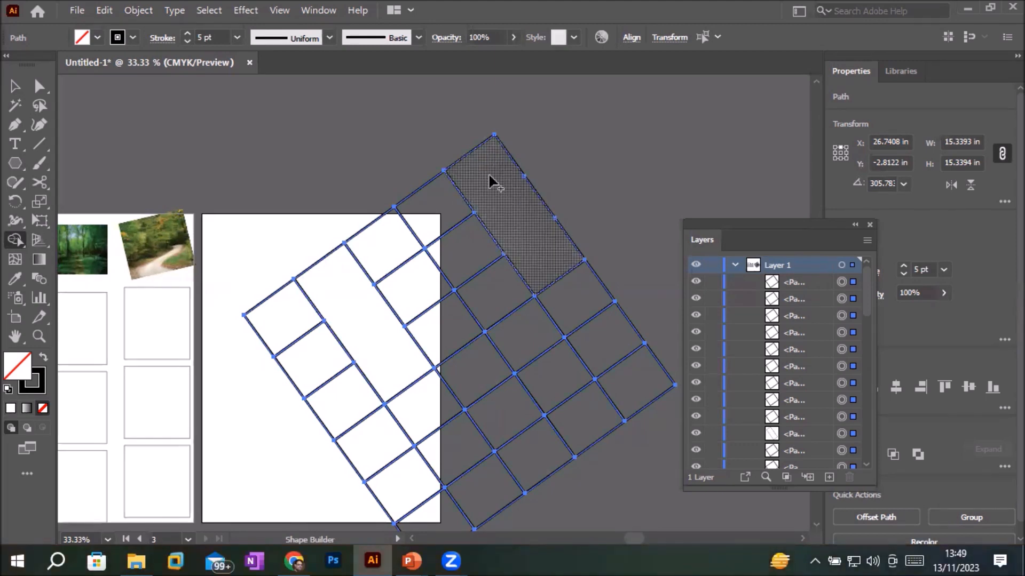
pyautogui.moveTo(419, 282)
pyautogui.mouseDown()
pyautogui.moveTo(469, 377)
pyautogui.moveTo(514, 353)
pyautogui.moveTo(465, 222)
pyautogui.moveTo(461, 258)
pyautogui.mouseUp()
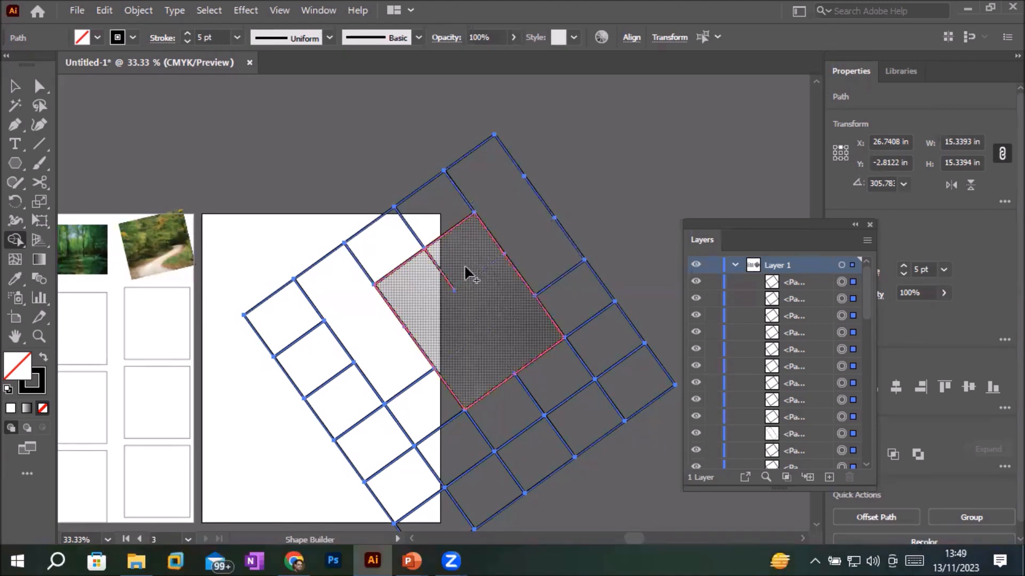
pyautogui.keyDown('alt'); pyautogui.click(402, 290); pyautogui.keyUp('alt')
pyautogui.scroll(2, 629, 237)
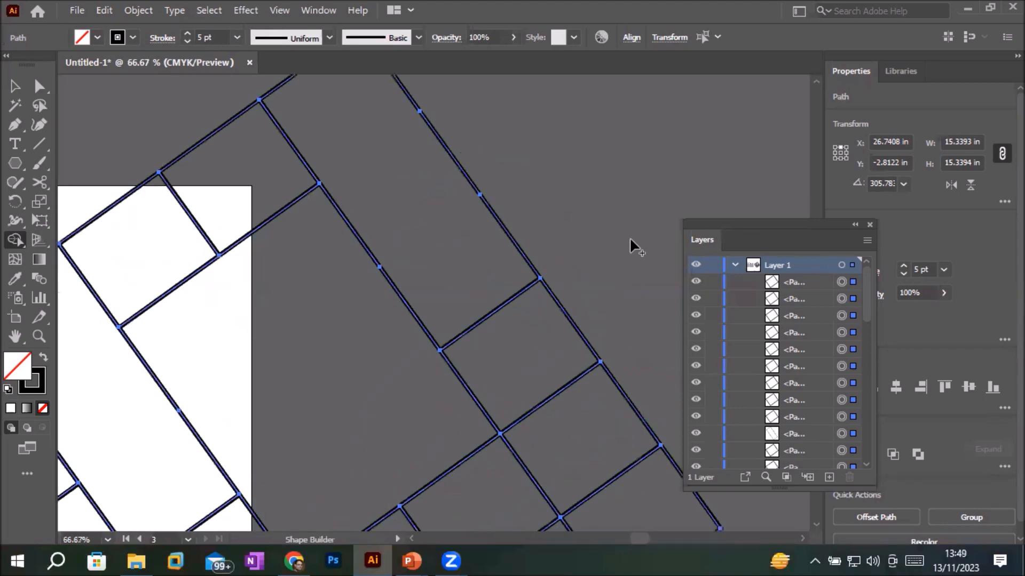
pyautogui.scroll(-1, 630, 237)
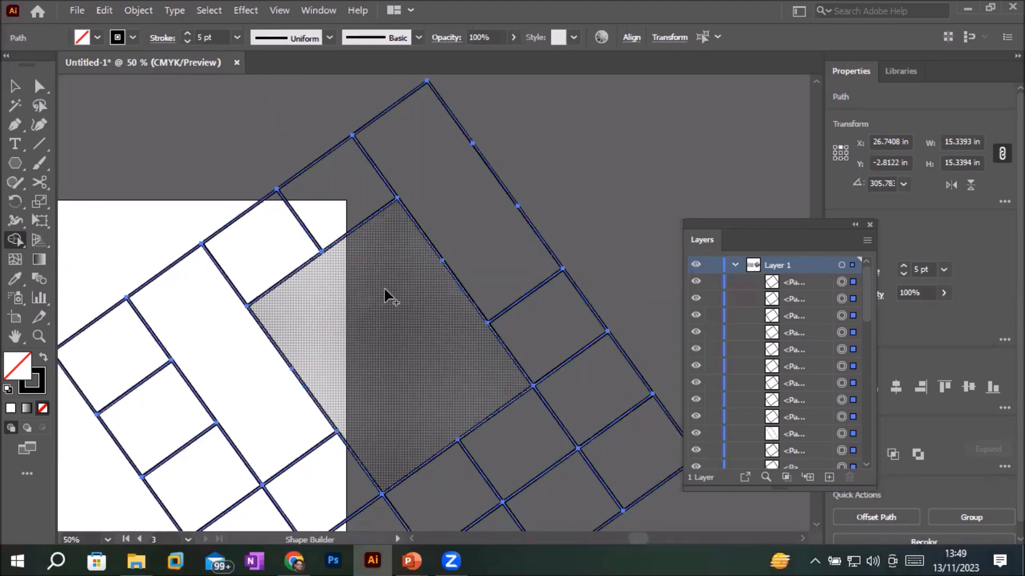
pyautogui.scroll(-1, 387, 293)
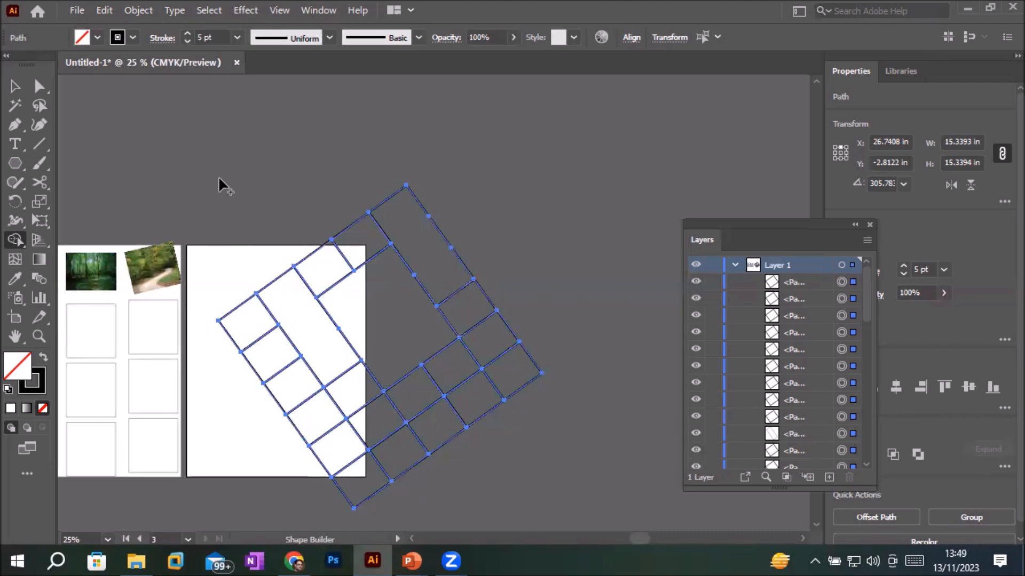
# Delete the entire rotated grid from the third artboard.
pyautogui.click(15, 86)
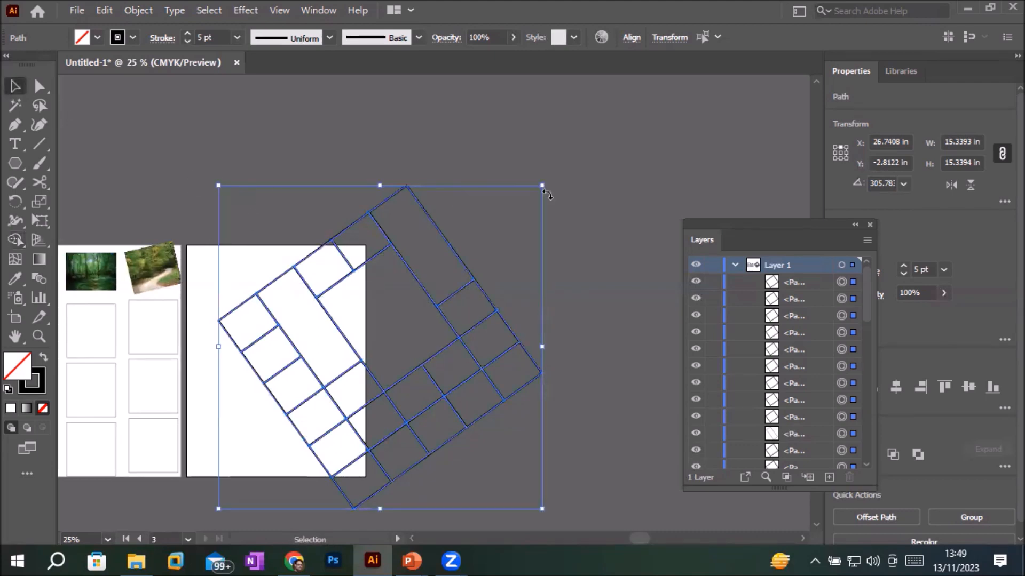
pyautogui.press('Delete')
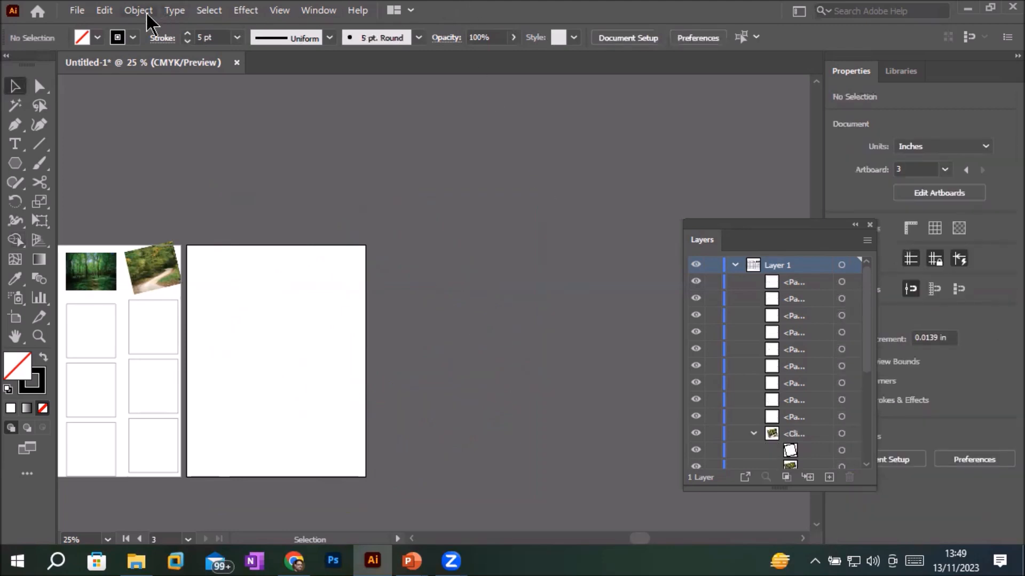
pyautogui.click(140, 11)
pyautogui.moveTo(263, 312)
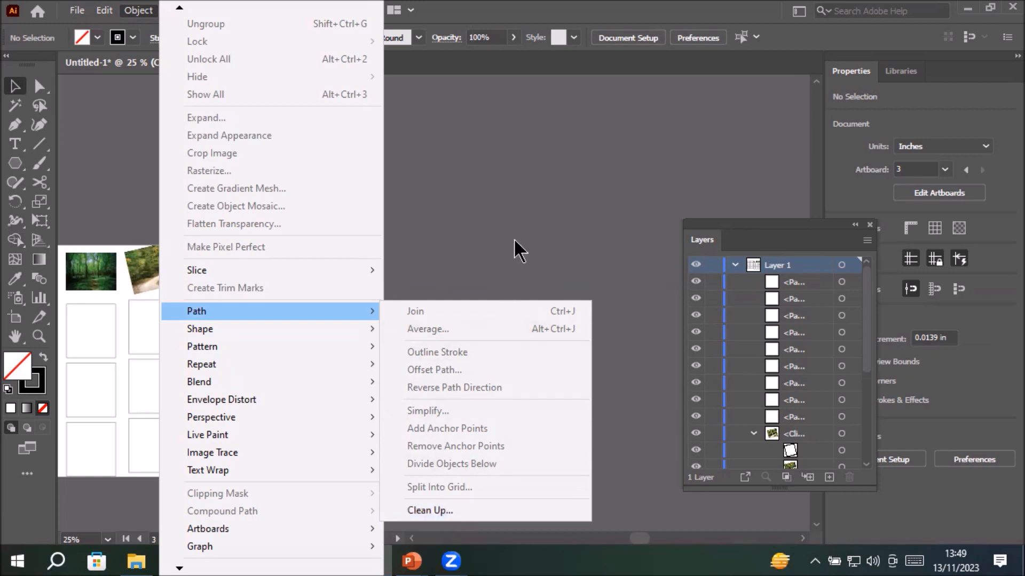
pyautogui.click(514, 218)
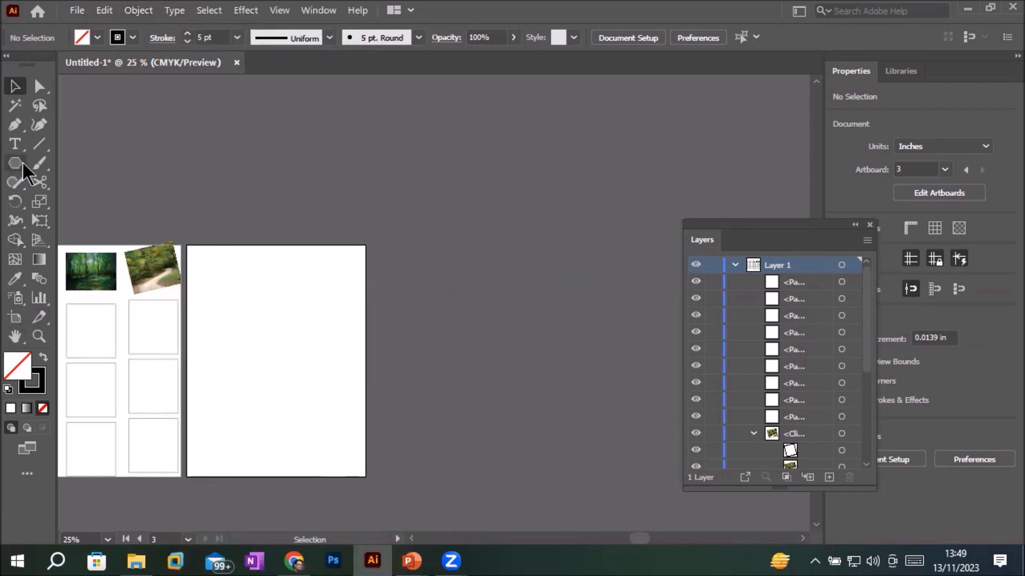
# Draw a diagonal line about 5.4 in wide and 4.3 in high, descending to the right across the third artboard.
pyautogui.click(41, 142)
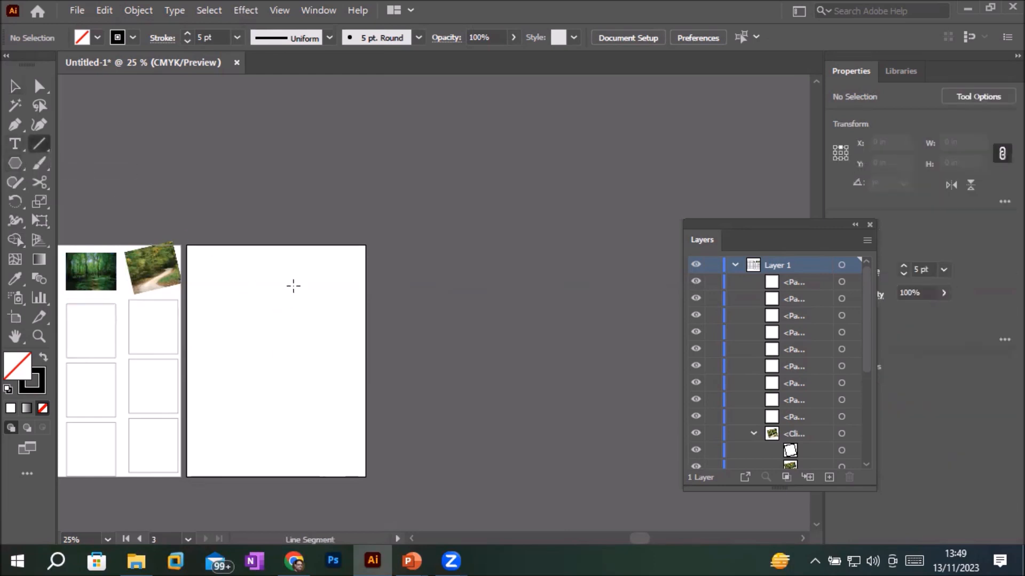
pyautogui.moveTo(227, 283); pyautogui.dragTo(340, 373)
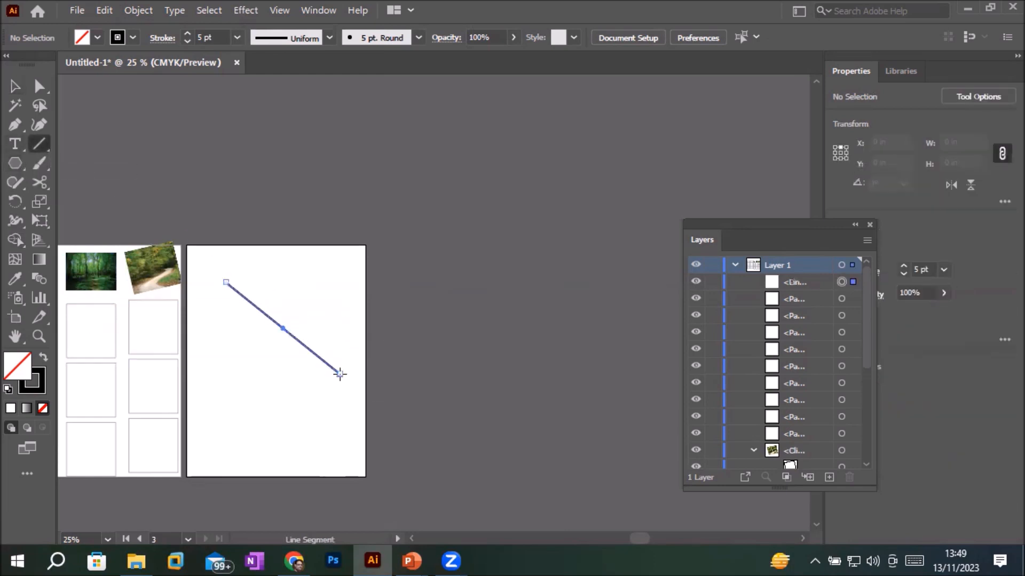
pyautogui.scroll(2, 459, 401)
pyautogui.scroll(-2, 281, 359)
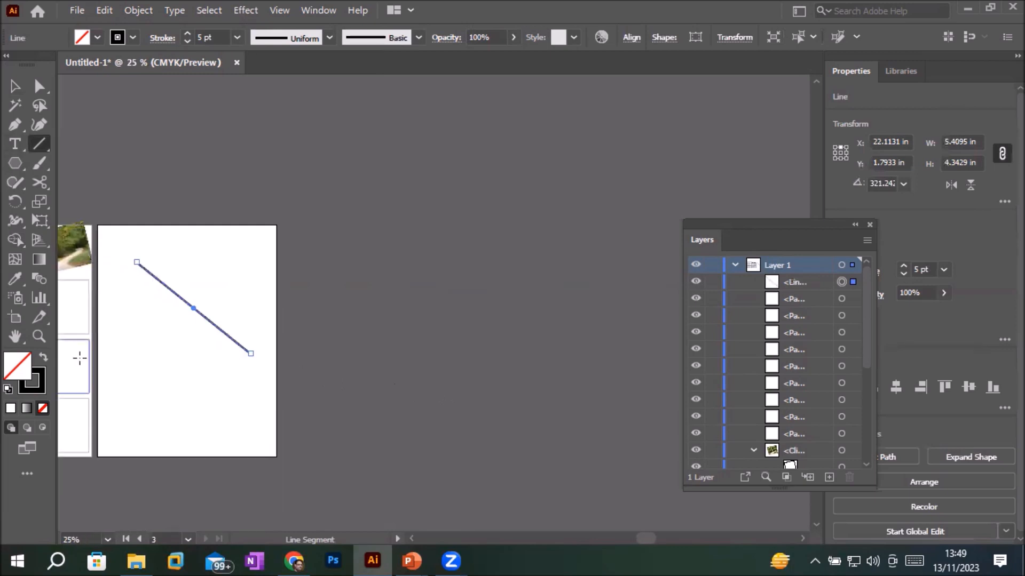
pyautogui.scroll(2, 70, 304)
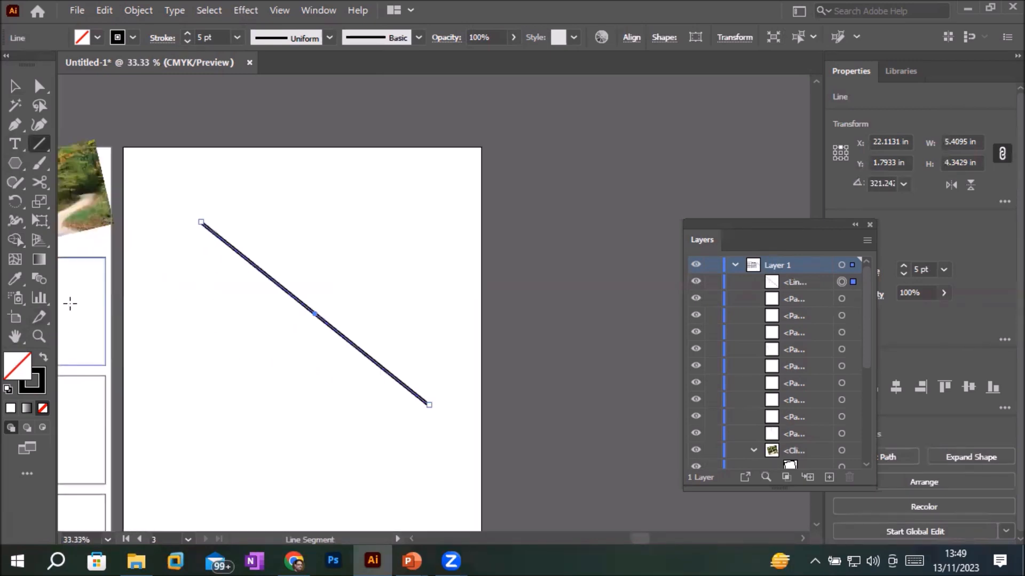
# Remove the lower-right end point of the diagonal line with the Delete Anchor Point tool and inspect the remaining anchor up close.
pyautogui.click(40, 91)
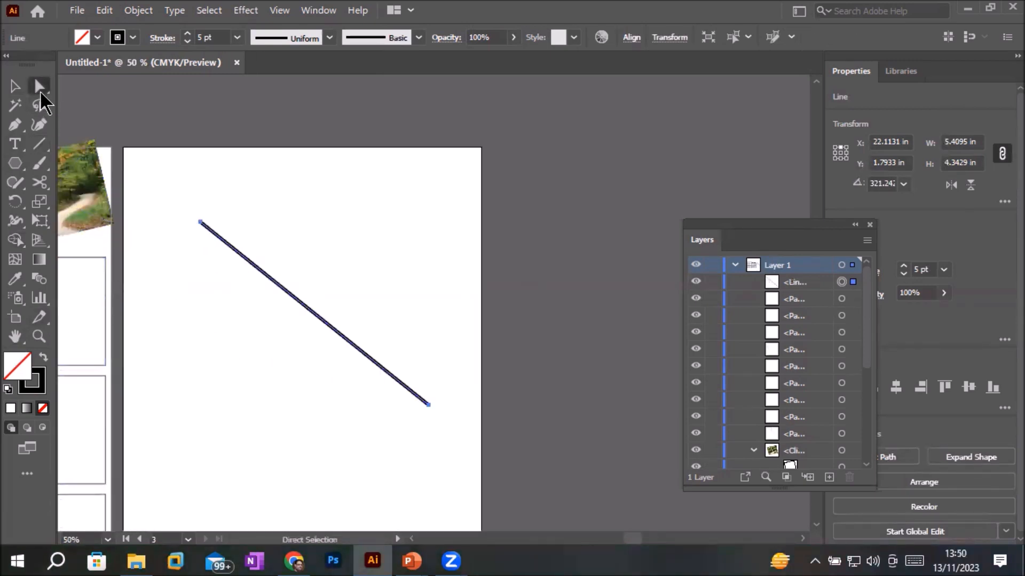
pyautogui.click(16, 127)
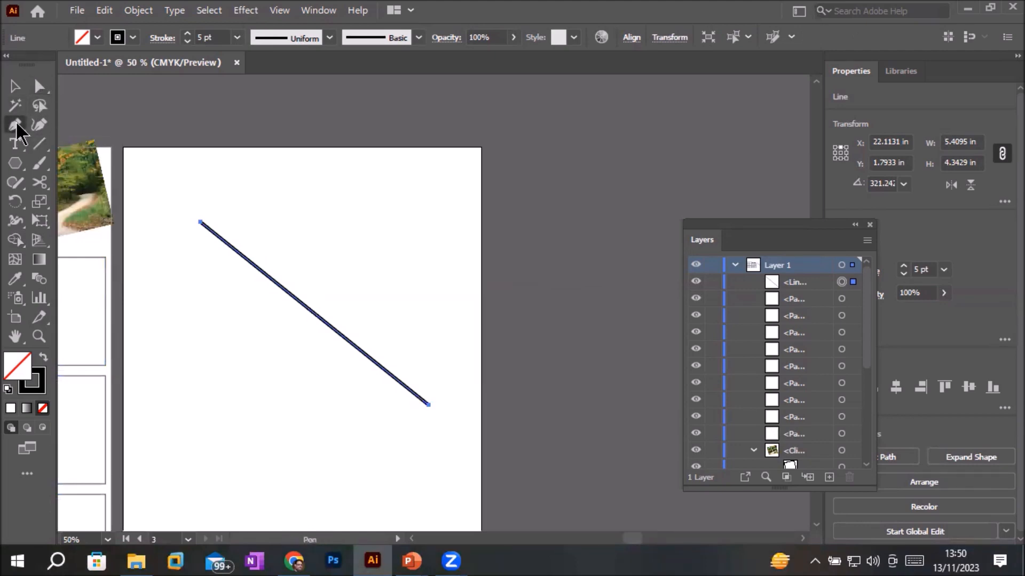
pyautogui.click(429, 406)
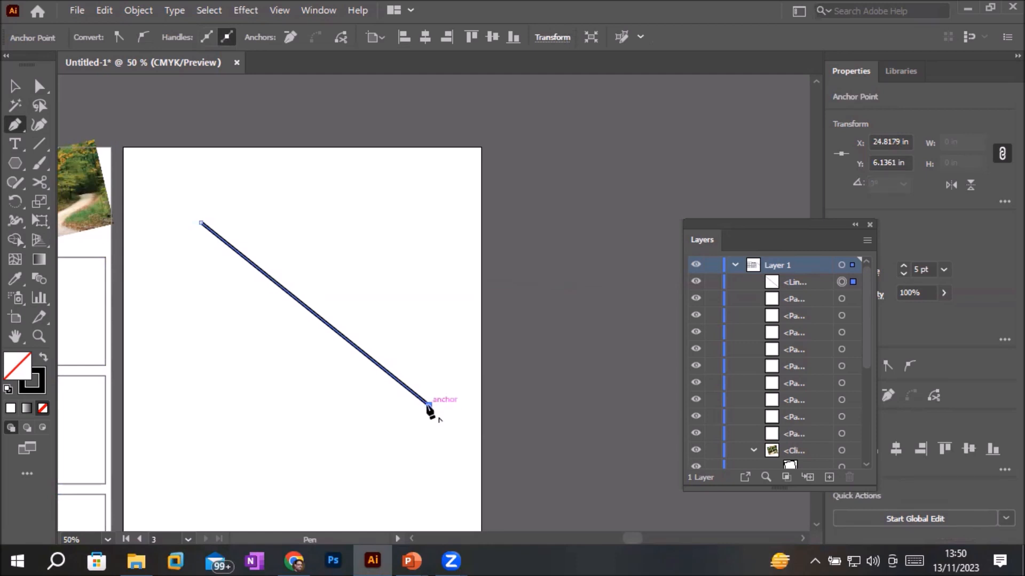
pyautogui.click(16, 125)
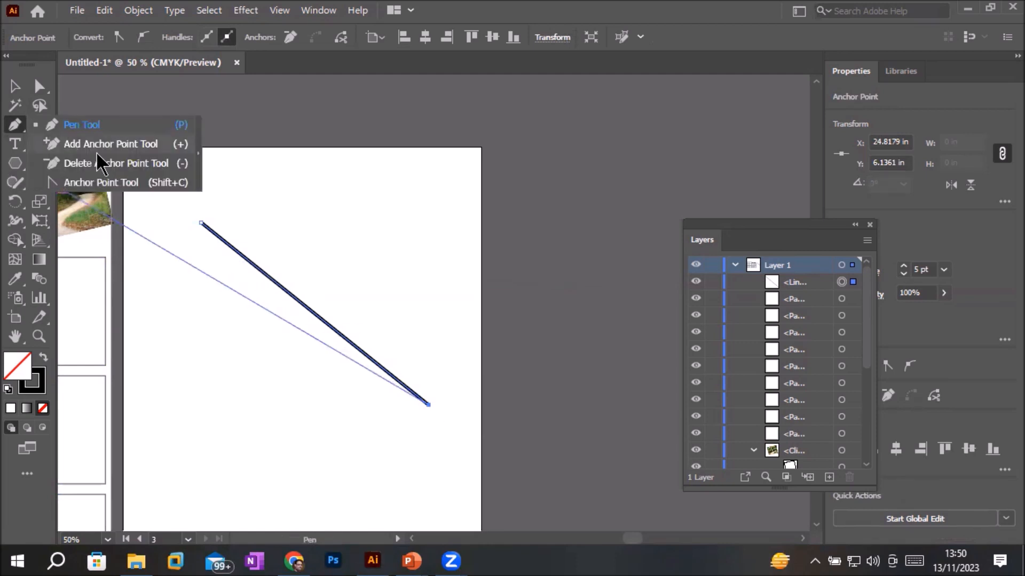
pyautogui.click(118, 163)
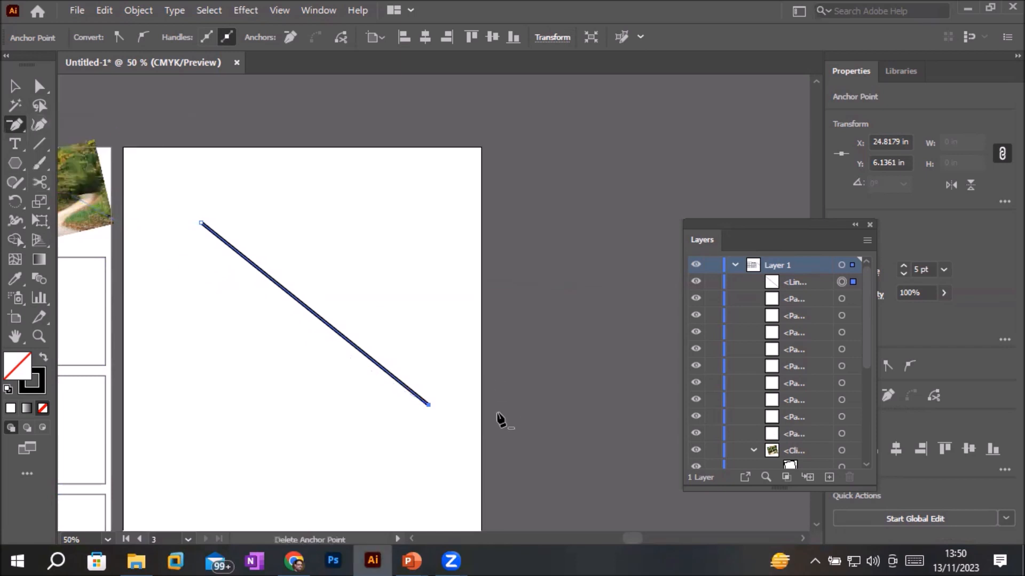
pyautogui.click(429, 406)
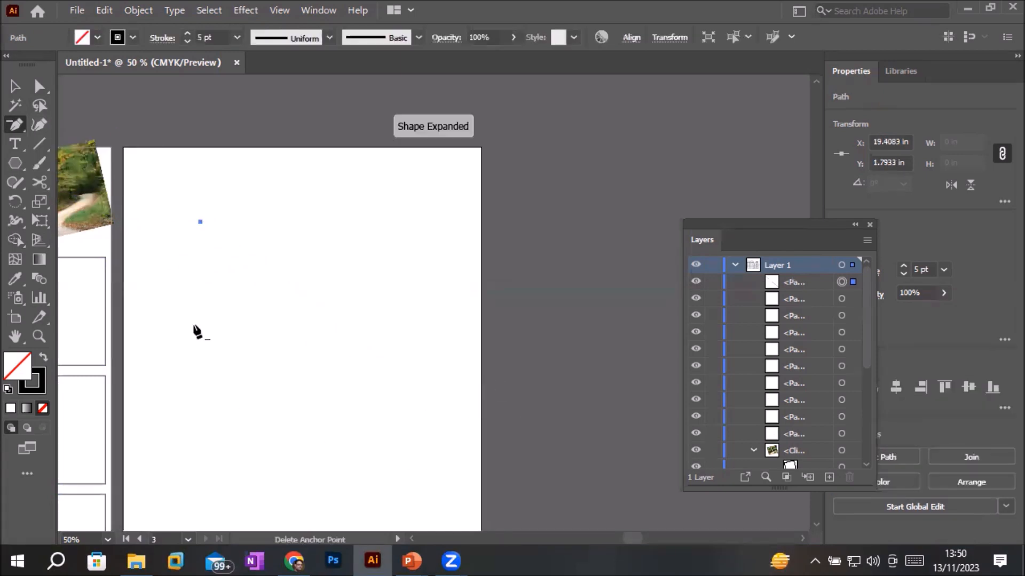
pyautogui.scroll(1, 172, 216)
pyautogui.scroll(10, 169, 219)
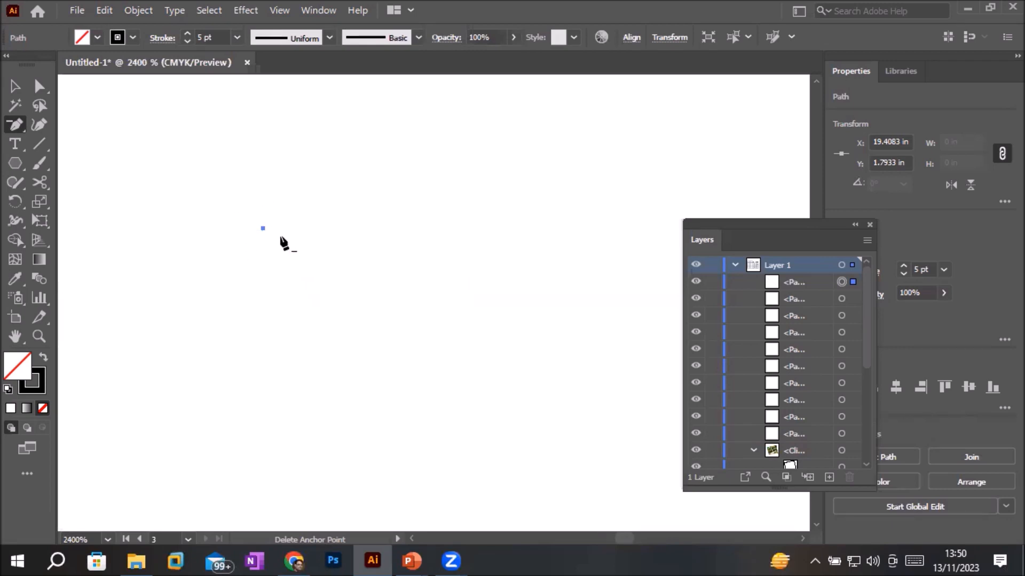
# Draw a rectangle about 0.04 in wide and 0.07 in high beside the remaining anchor and apply the default fill and stroke.
pyautogui.click(15, 166)
pyautogui.moveTo(15, 170); pyautogui.dragTo(80, 164)
pyautogui.moveTo(503, 110)
pyautogui.mouseDown()
pyautogui.moveTo(553, 343)
pyautogui.moveTo(540, 242)
pyautogui.moveTo(586, 250)
pyautogui.mouseUp()
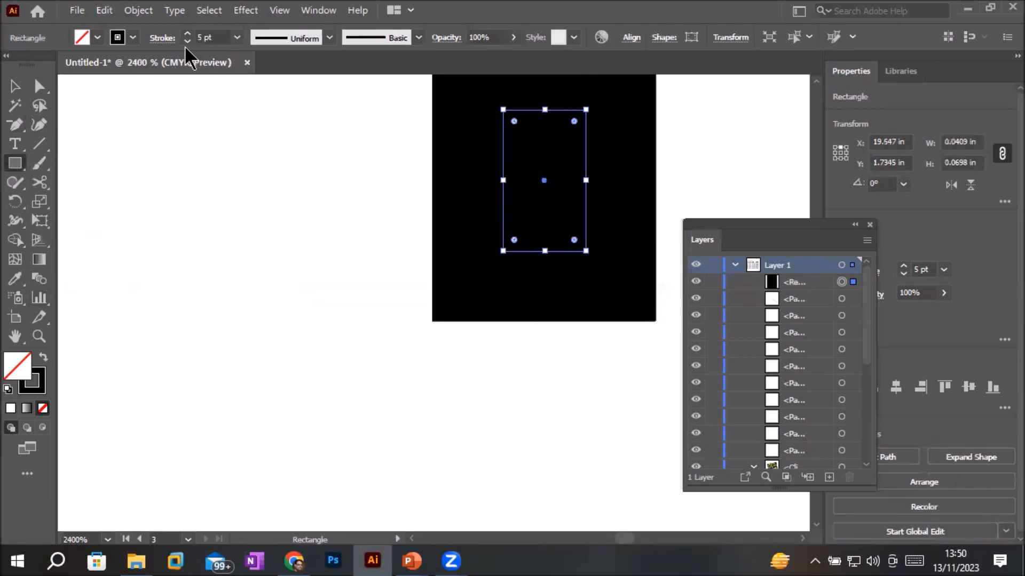
pyautogui.click(7, 388)
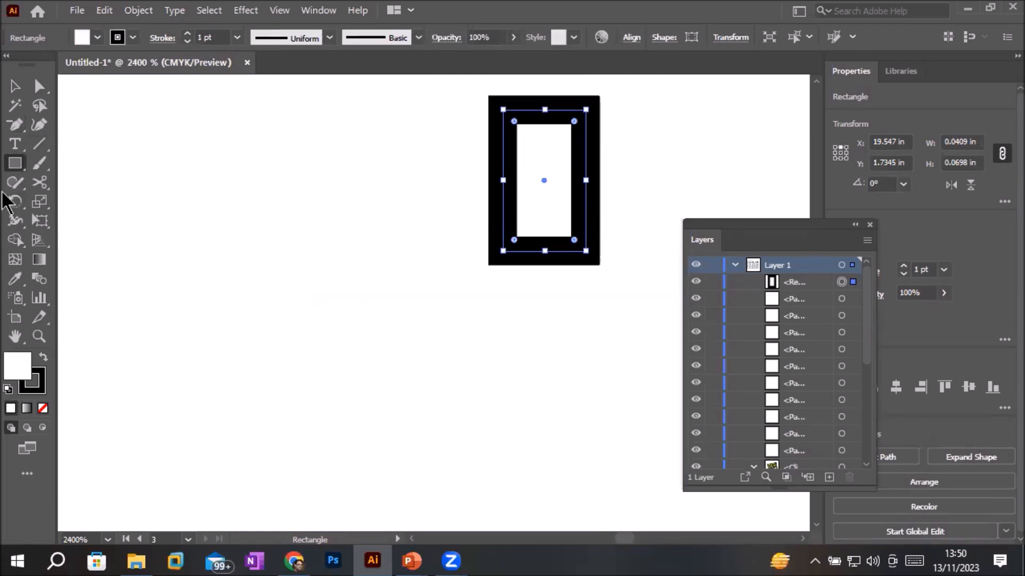
# Delete the small rectangle's upper-right, upper-left and lower-right anchor points, leaving a single anchor.
pyautogui.click(14, 126)
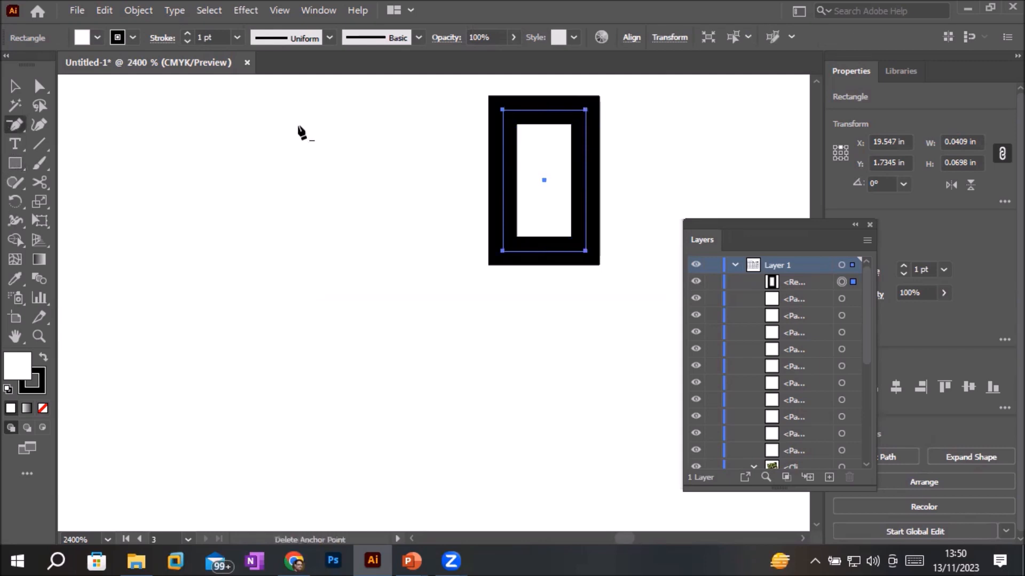
pyautogui.click(585, 110)
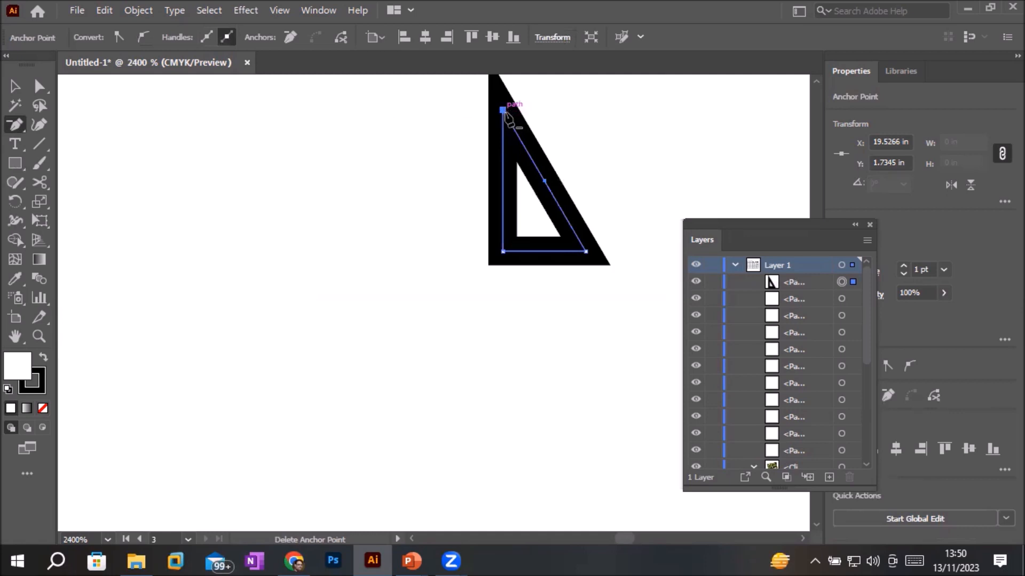
pyautogui.click(504, 112)
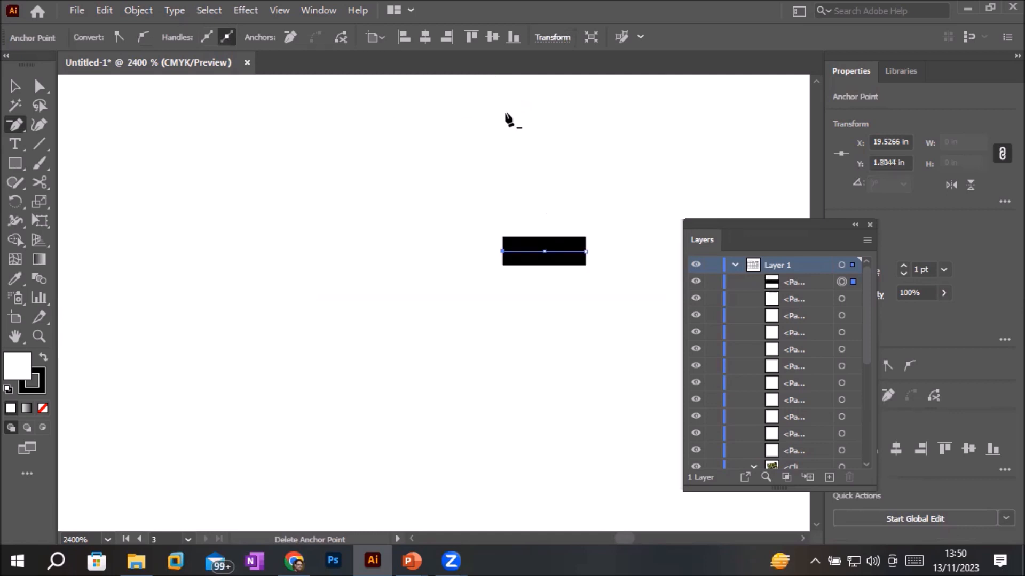
pyautogui.click(585, 251)
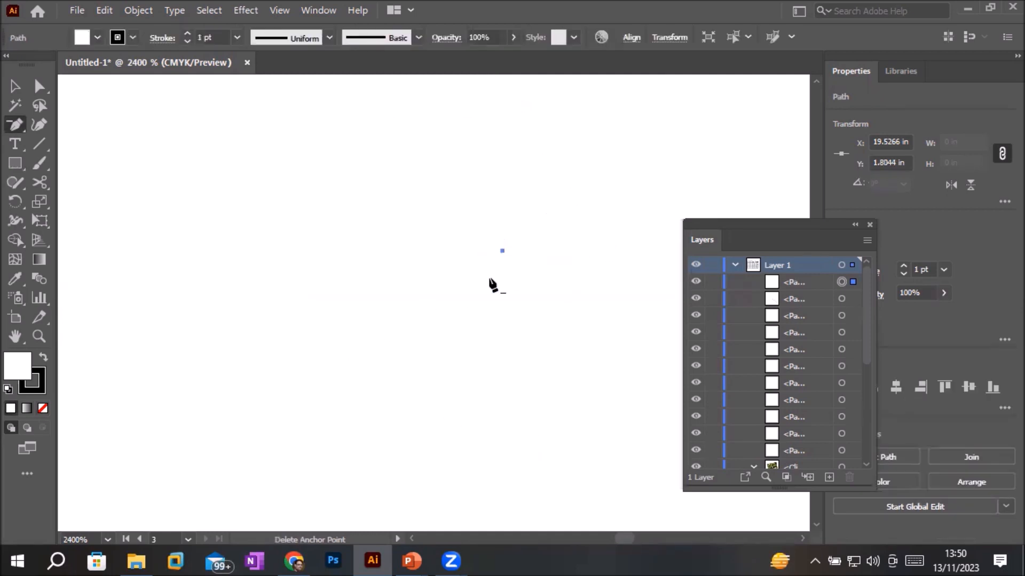
pyautogui.scroll(2, 506, 264)
pyautogui.scroll(-3, 430, 184)
pyautogui.scroll(-5, 277, 226)
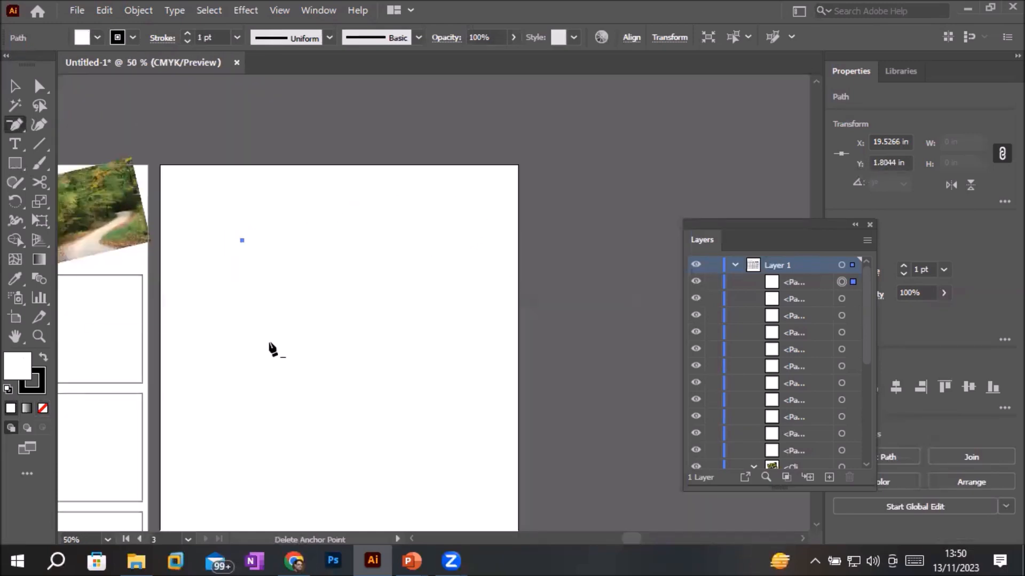
pyautogui.click(238, 312)
pyautogui.hotkey('ctrl', 'z')
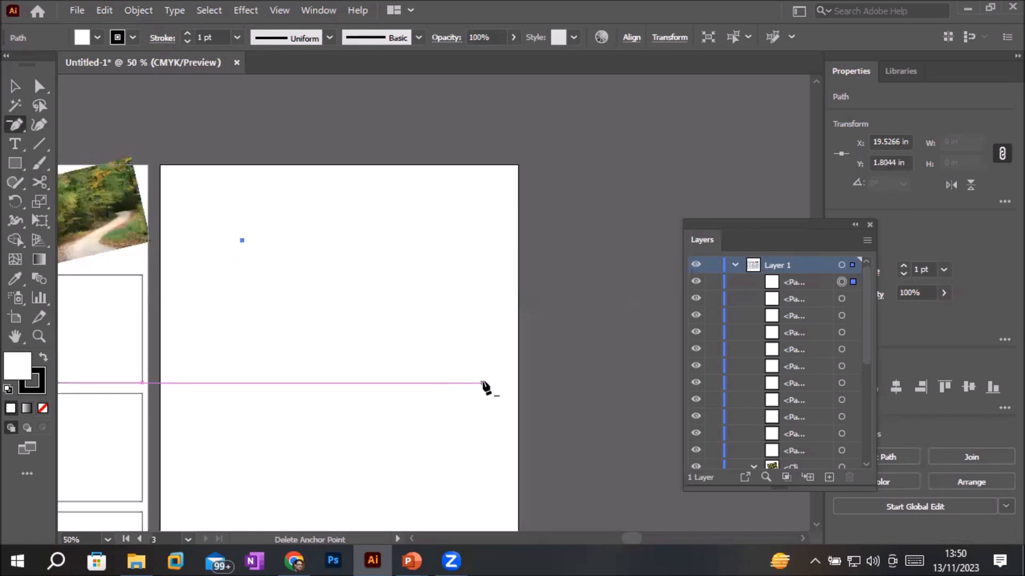
# Marquee-select the two stray anchor points on the third artboard to locate them, and deselect them.
pyautogui.click(14, 87)
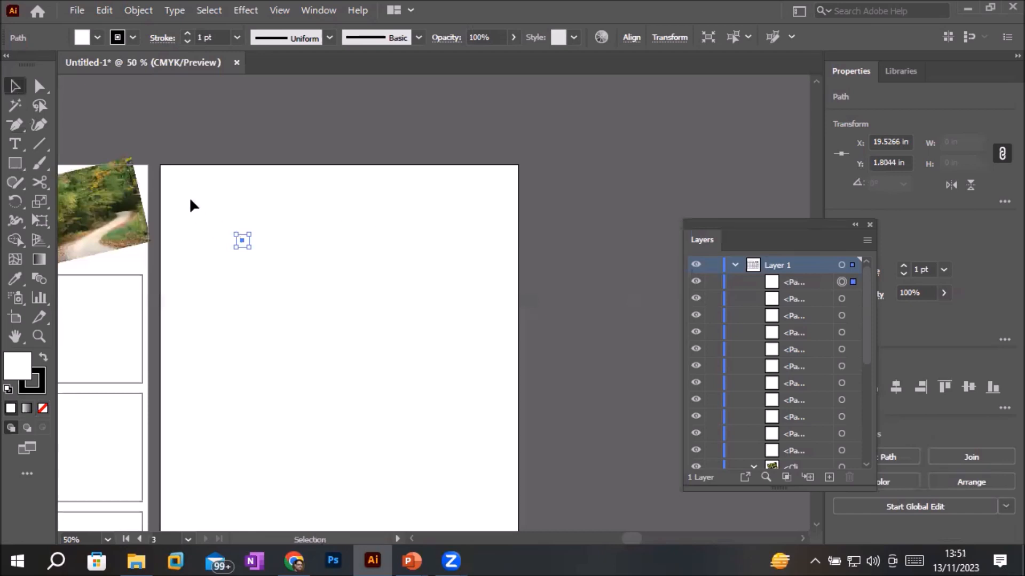
pyautogui.moveTo(192, 183); pyautogui.dragTo(453, 481)
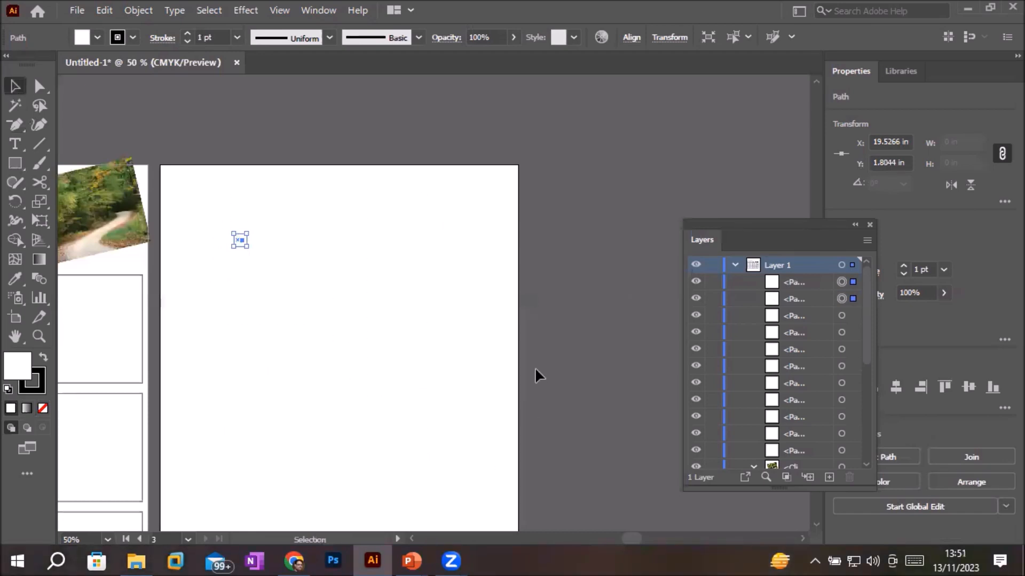
pyautogui.scroll(-1, 534, 370)
pyautogui.moveTo(299, 242); pyautogui.dragTo(396, 521)
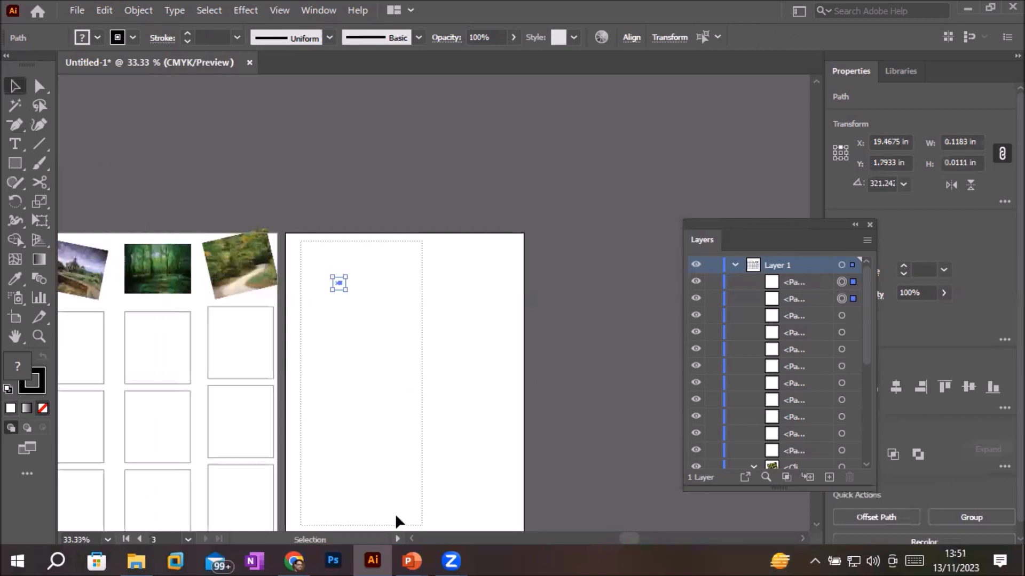
pyautogui.scroll(-1, 505, 382)
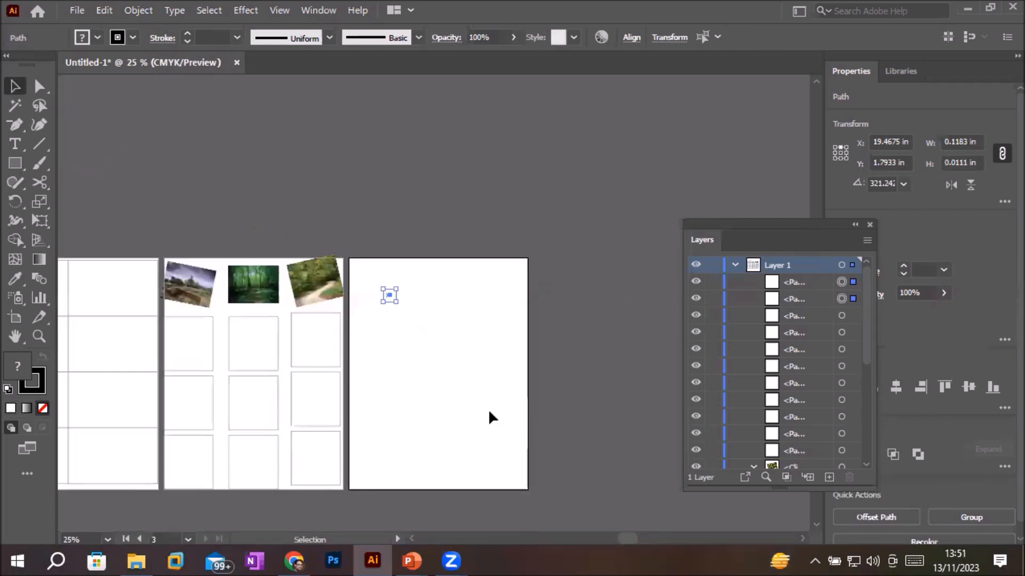
pyautogui.click(478, 237)
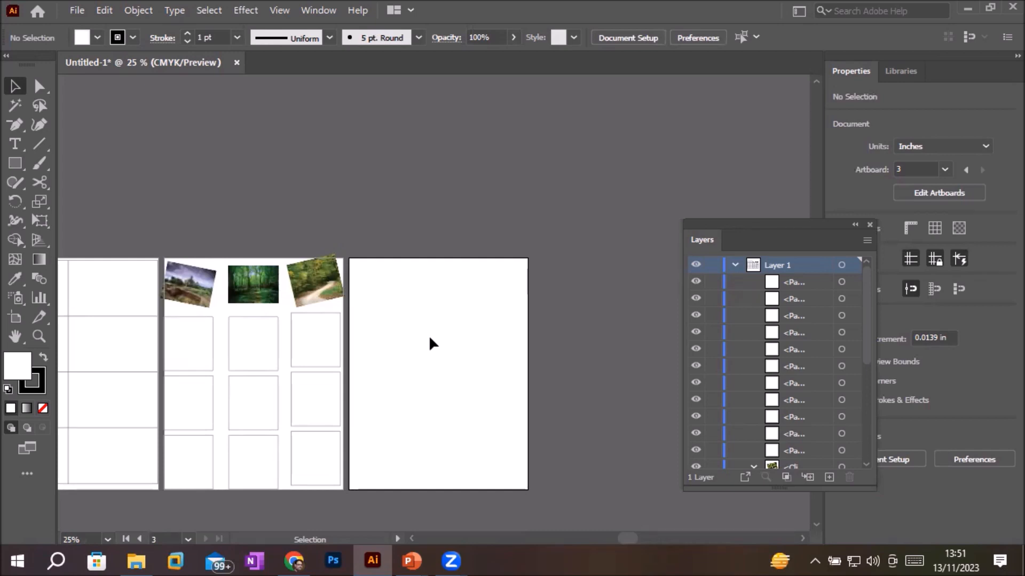
# Locate the topmost path through its layer entry, check both stray points with a marquee over the artboard, and clear the selection.
pyautogui.click(841, 283)
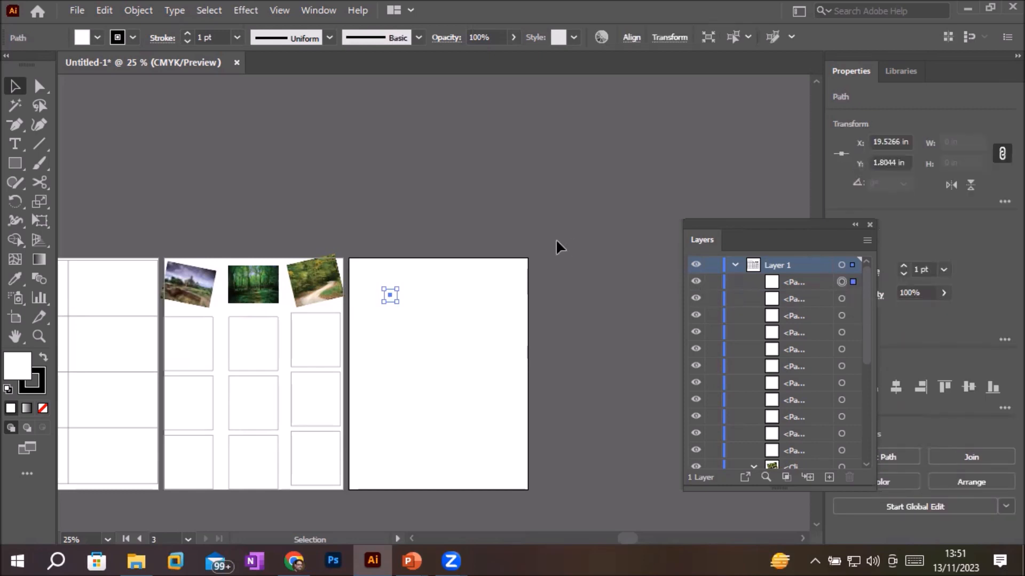
pyautogui.click(430, 243)
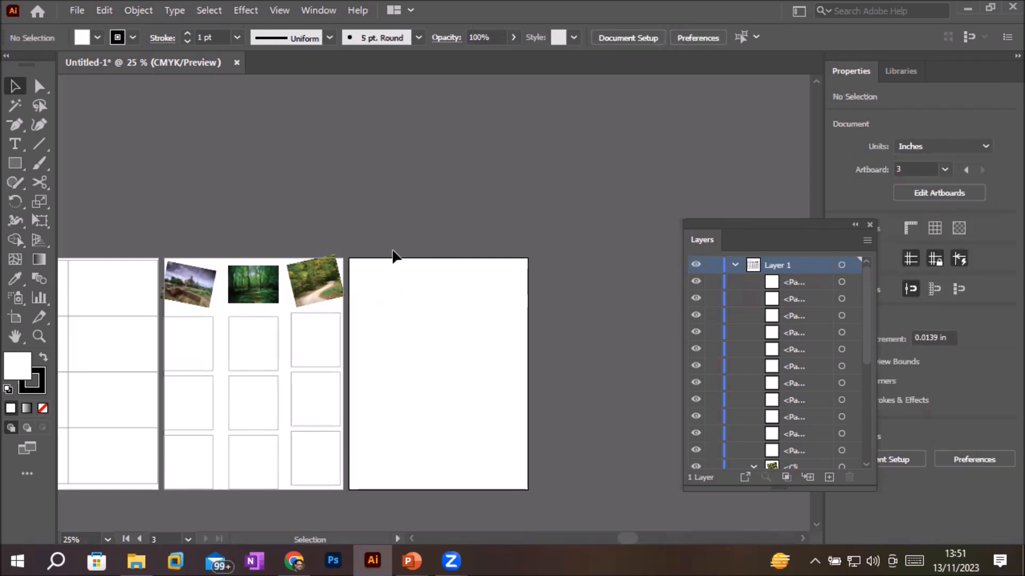
pyautogui.moveTo(361, 260); pyautogui.dragTo(504, 452)
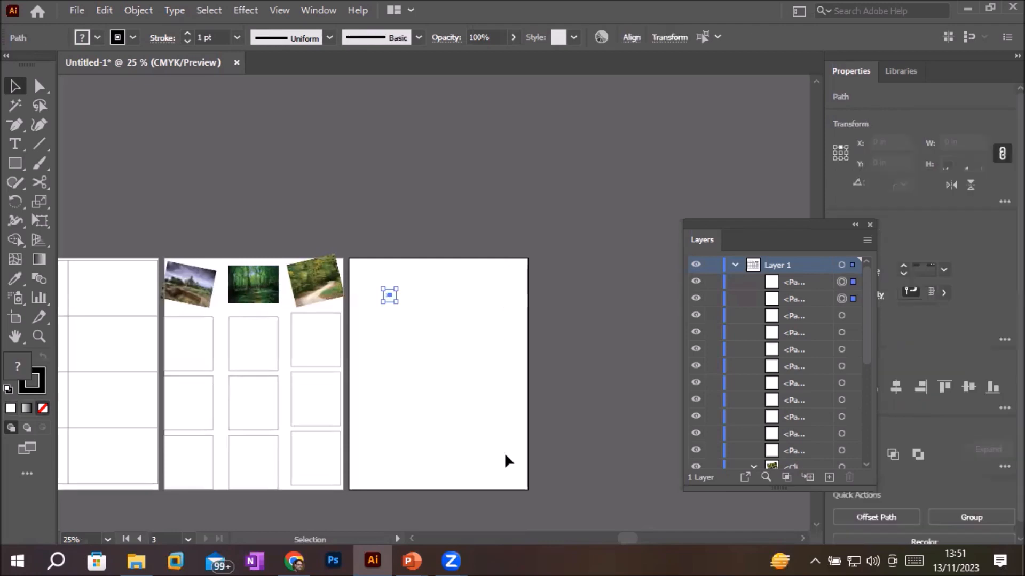
pyautogui.click(464, 372)
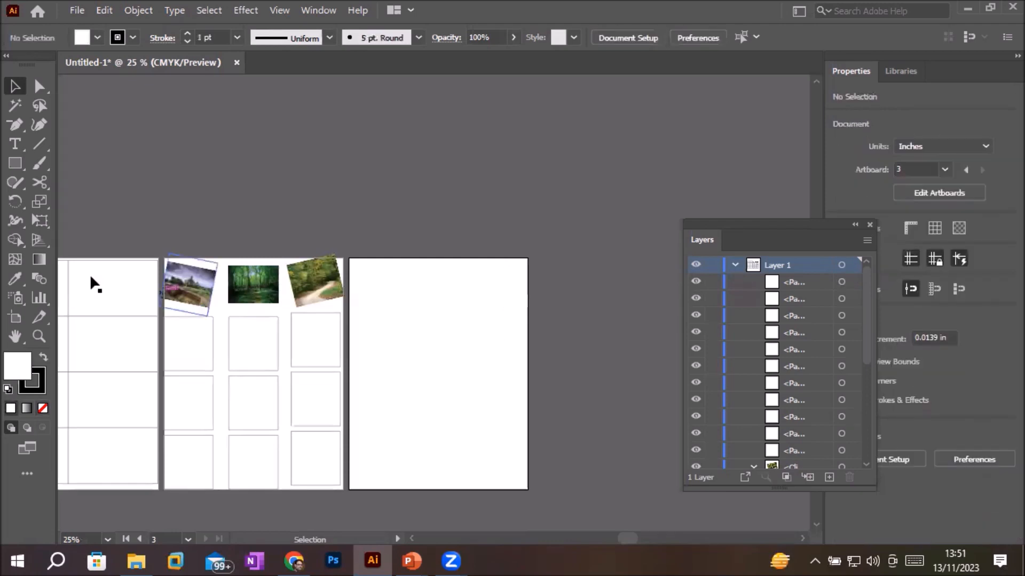
# Draw a steep line about 2.2 in wide and 5.9 in high on the third artboard and delete its upper anchor point.
pyautogui.click(38, 146)
pyautogui.moveTo(447, 301); pyautogui.dragTo(401, 426)
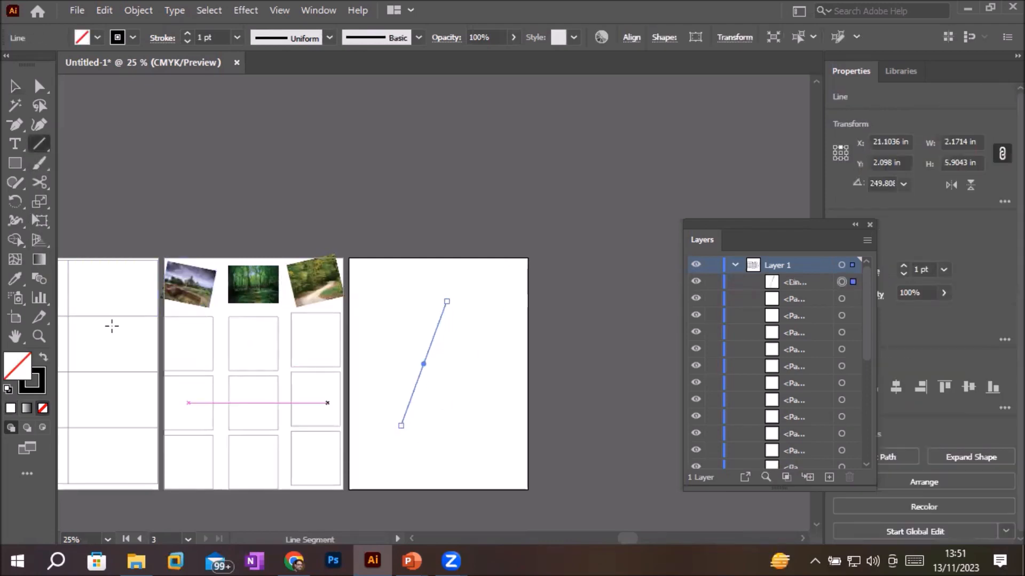
pyautogui.click(16, 126)
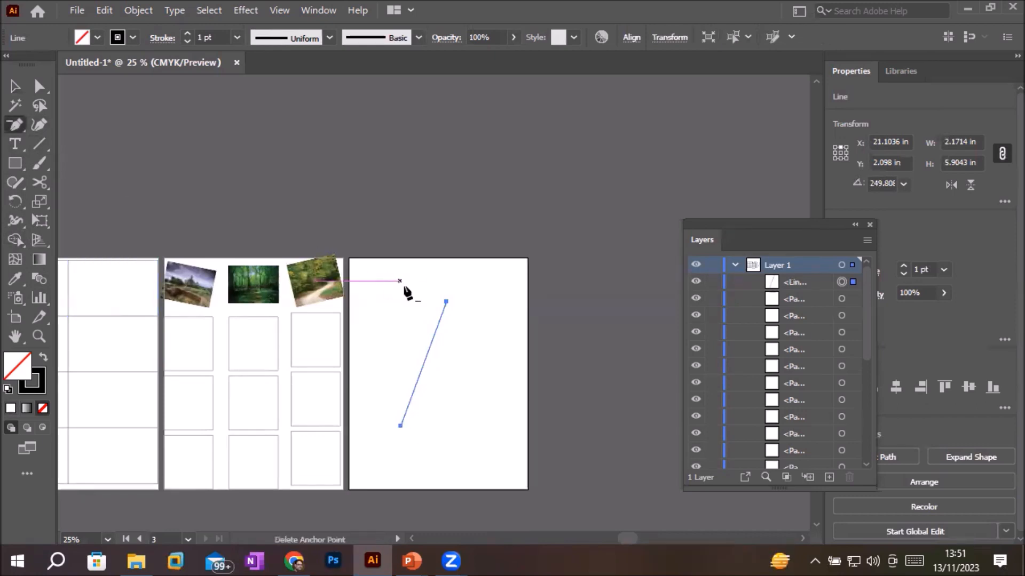
pyautogui.click(447, 302)
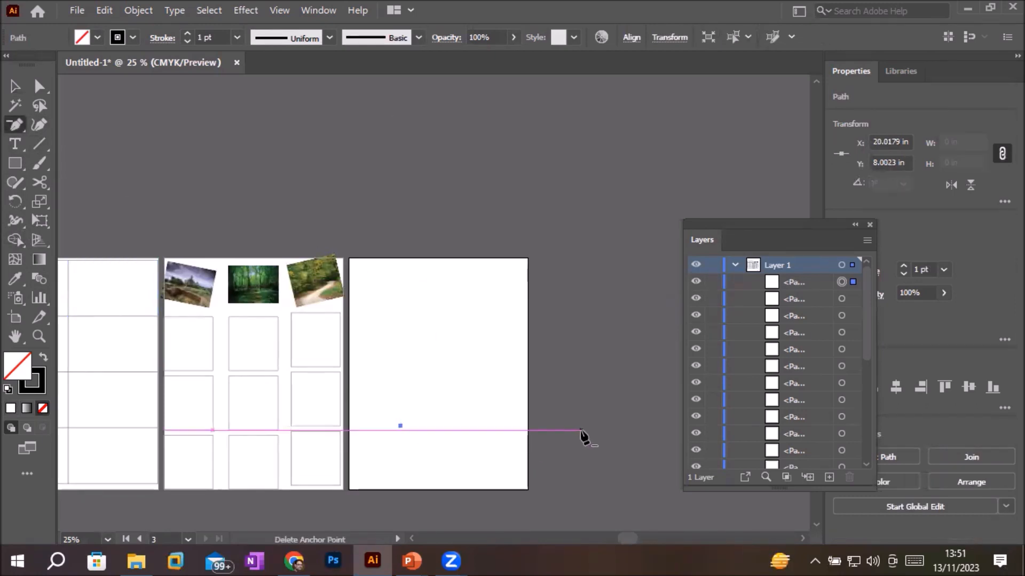
# Select the two topmost paths in the layer list alternately to compare where their stray anchor points lie.
pyautogui.click(854, 300)
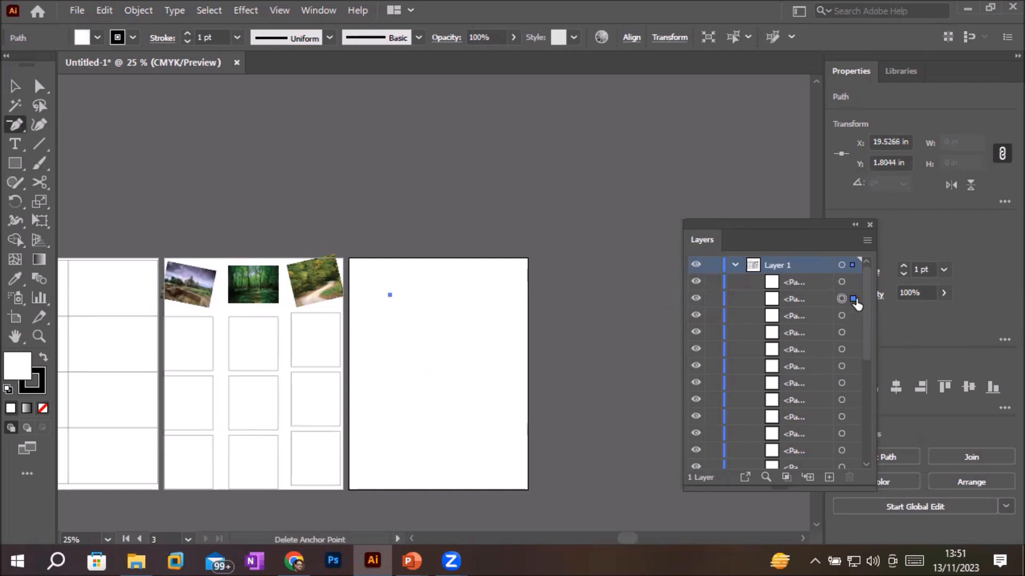
pyautogui.click(855, 282)
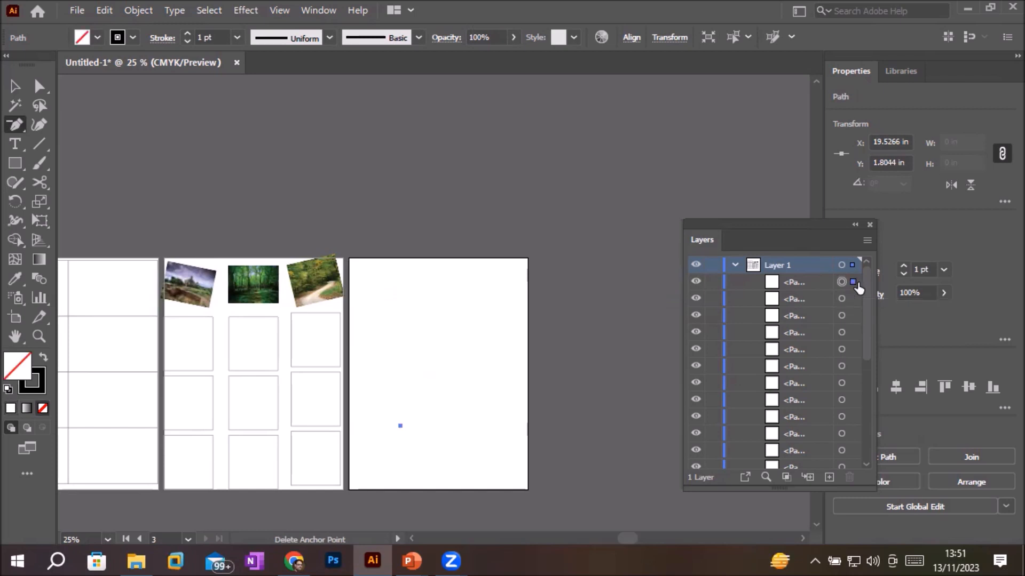
pyautogui.click(853, 300)
pyautogui.click(853, 283)
pyautogui.click(853, 299)
pyautogui.click(854, 283)
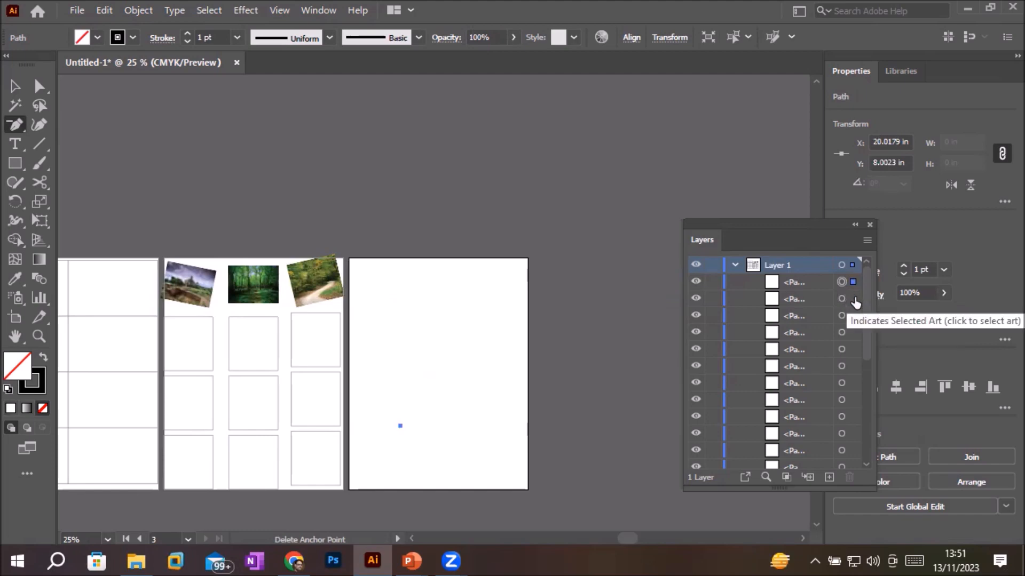
pyautogui.click(853, 300)
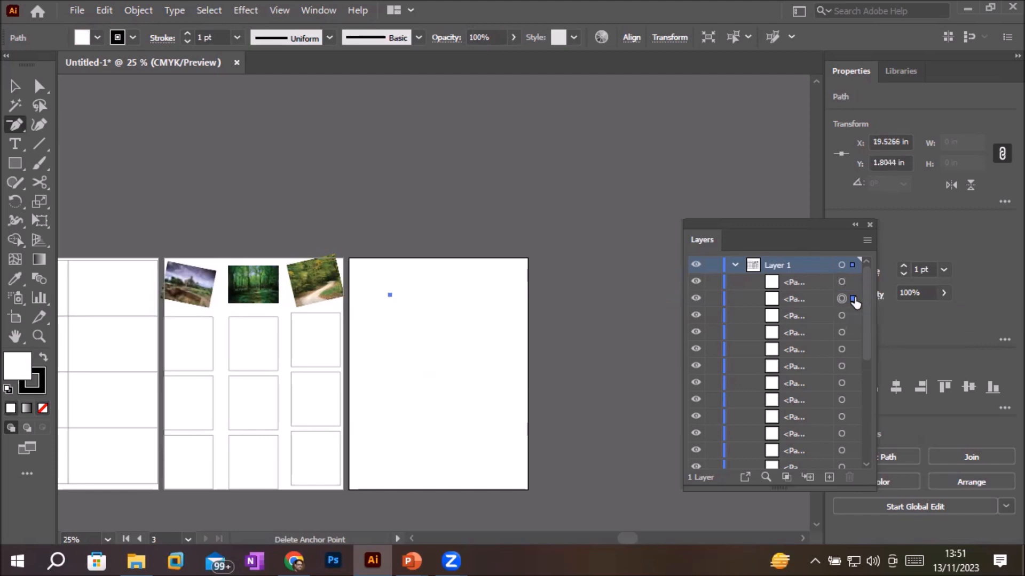
# Recheck the positions of the lower and upper stray points by selecting their entries in the layer list in turn.
pyautogui.click(854, 283)
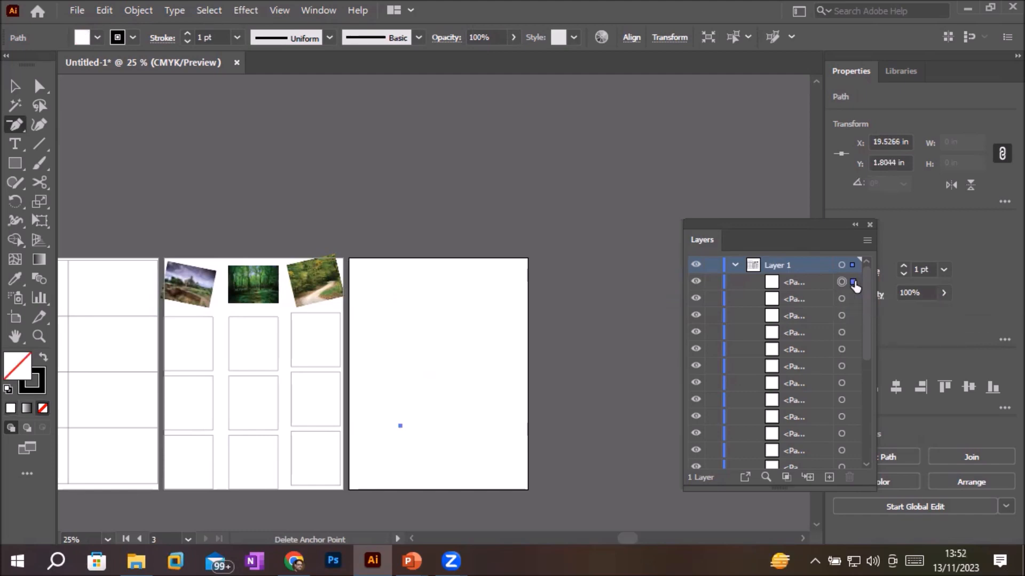
pyautogui.click(854, 300)
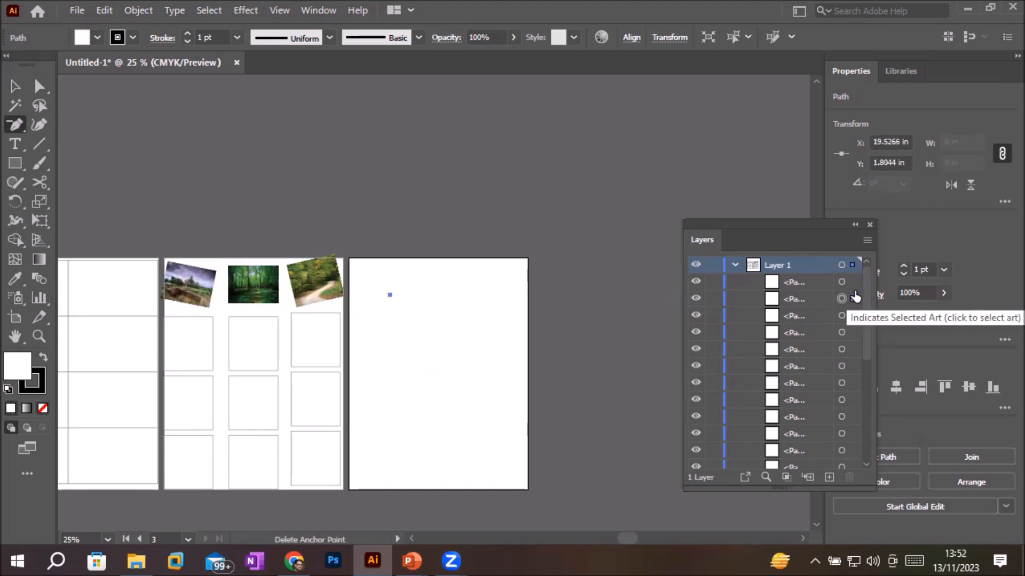
pyautogui.click(854, 282)
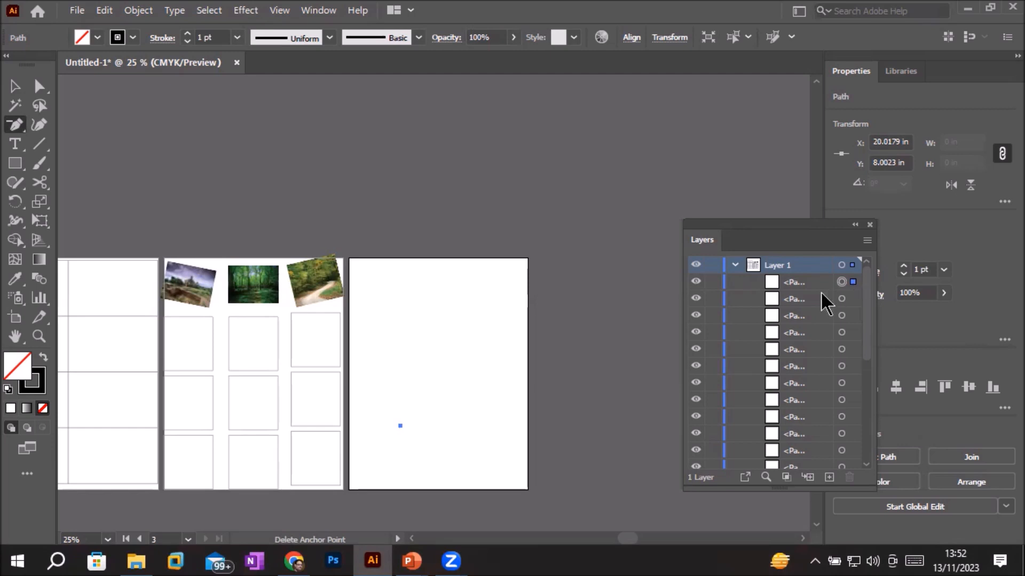
pyautogui.click(853, 298)
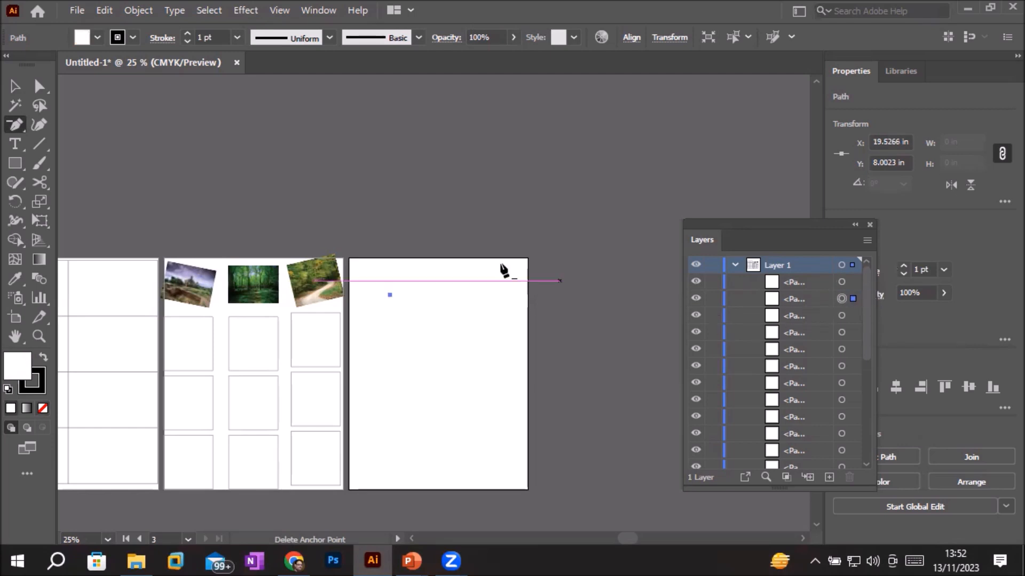
# Marquee-select all stray points on the third artboard, check the third path's layer entry, and clear the selection.
pyautogui.click(14, 89)
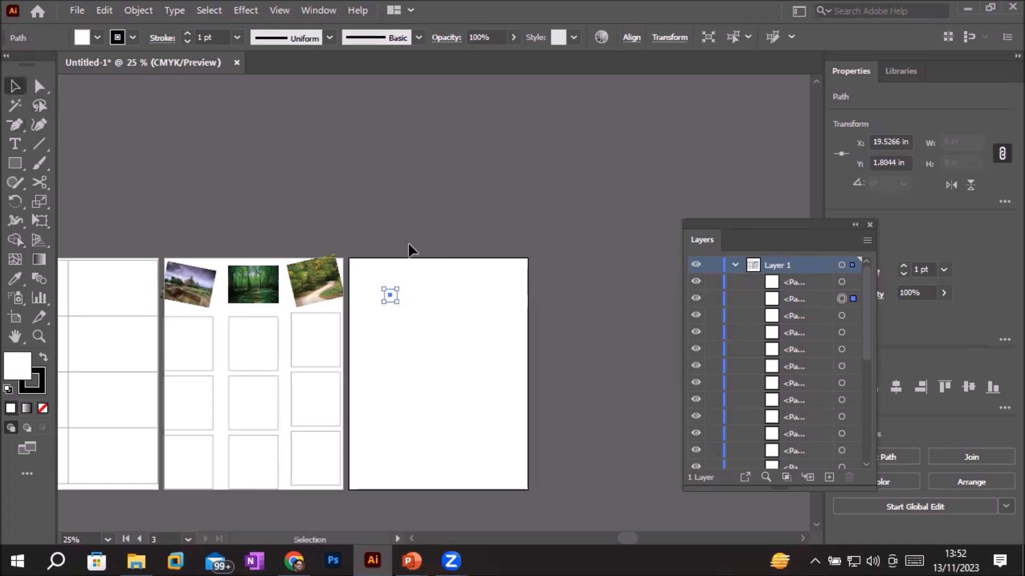
pyautogui.moveTo(365, 251); pyautogui.dragTo(497, 504)
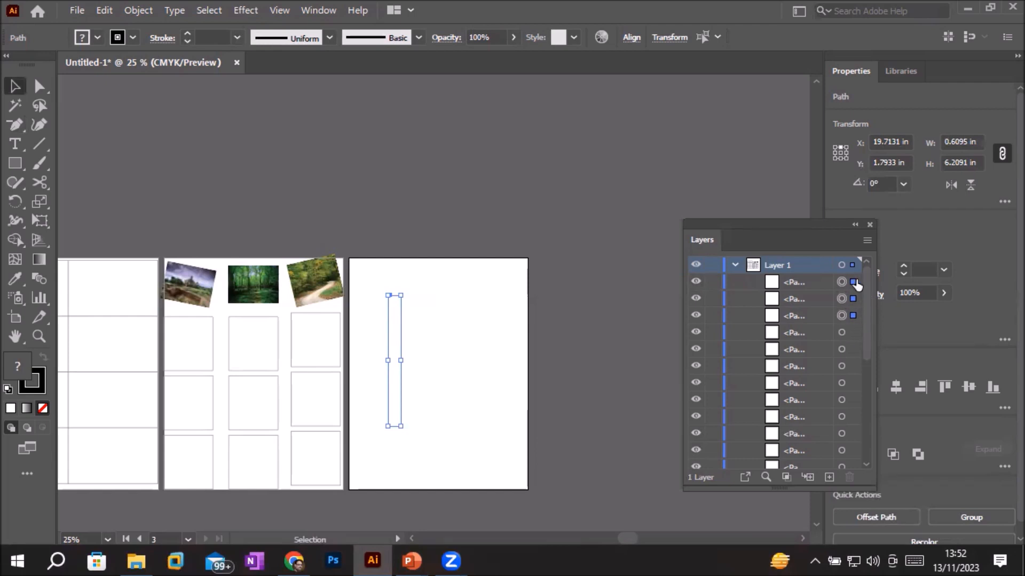
pyautogui.click(852, 314)
pyautogui.click(396, 271)
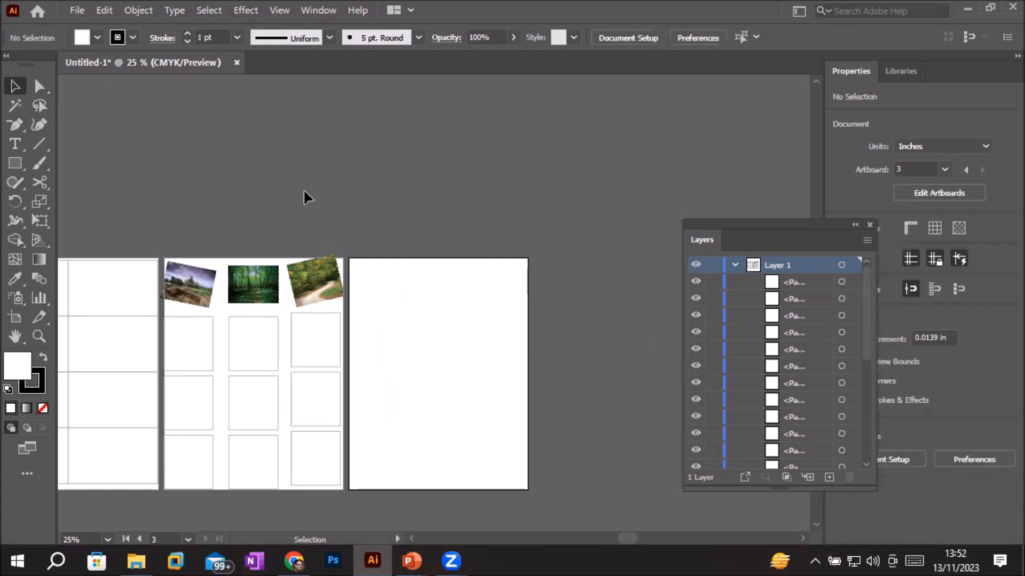
# Review the path Clean Up options, switching Stray Points off and on, and close the dialog without applying it.
pyautogui.click(137, 9)
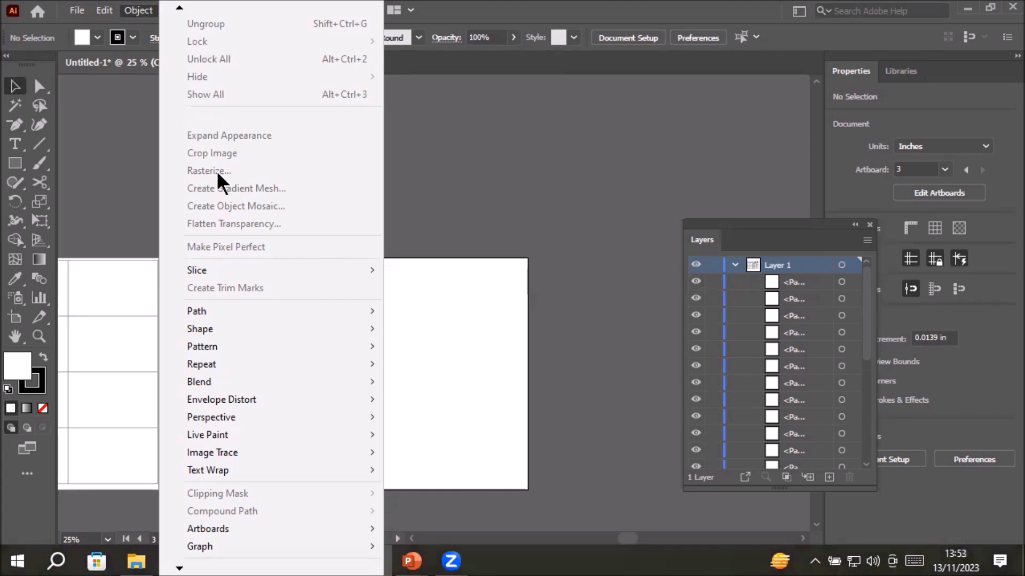
pyautogui.moveTo(271, 313)
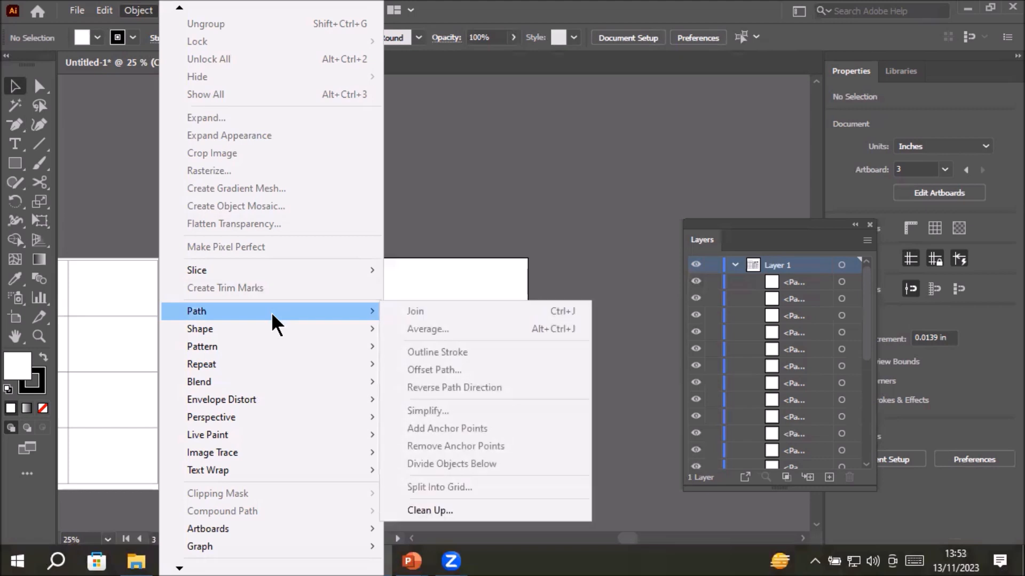
pyautogui.click(444, 510)
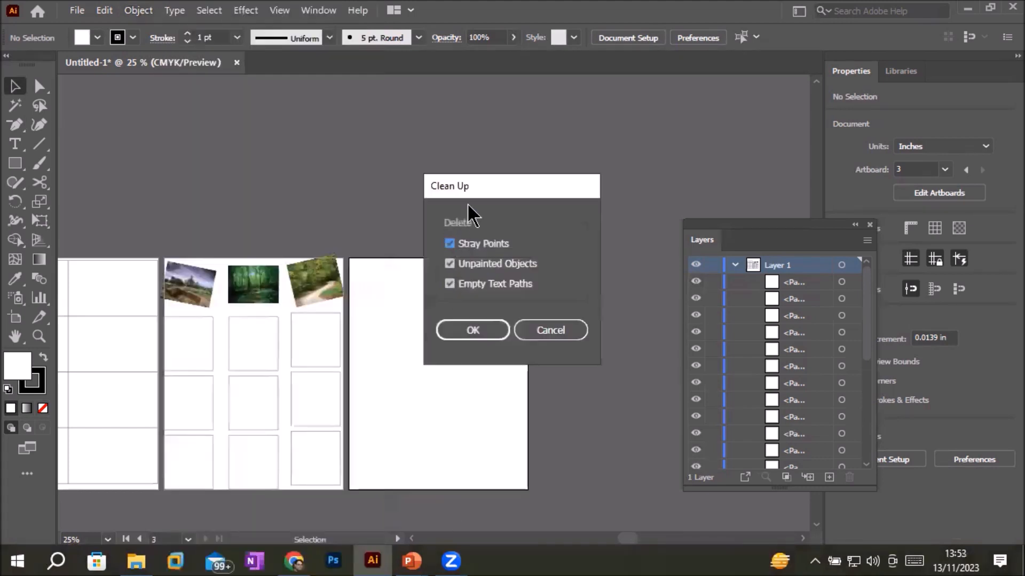
pyautogui.moveTo(479, 182); pyautogui.dragTo(538, 99)
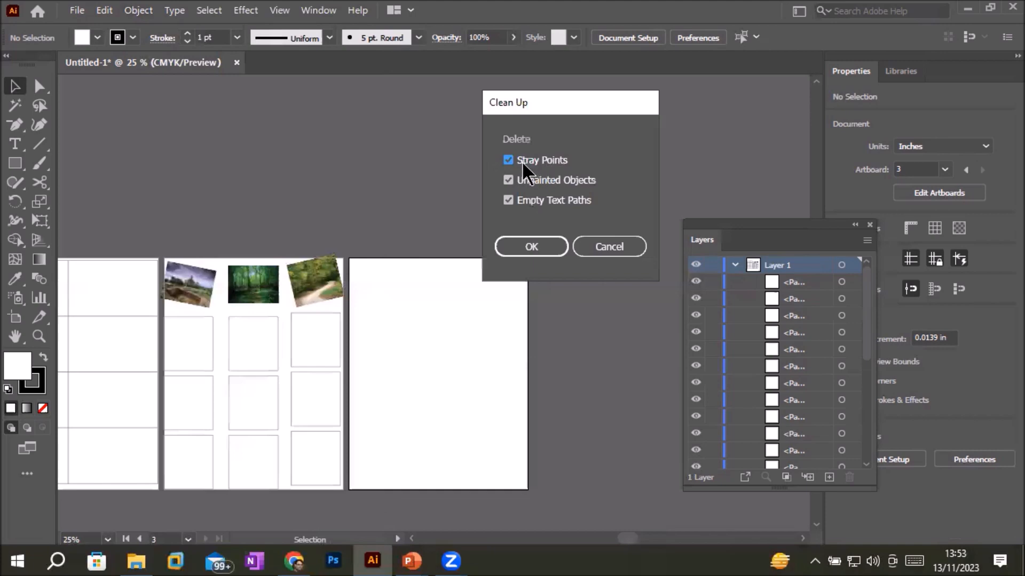
pyautogui.click(538, 161)
pyautogui.click(538, 160)
pyautogui.click(617, 245)
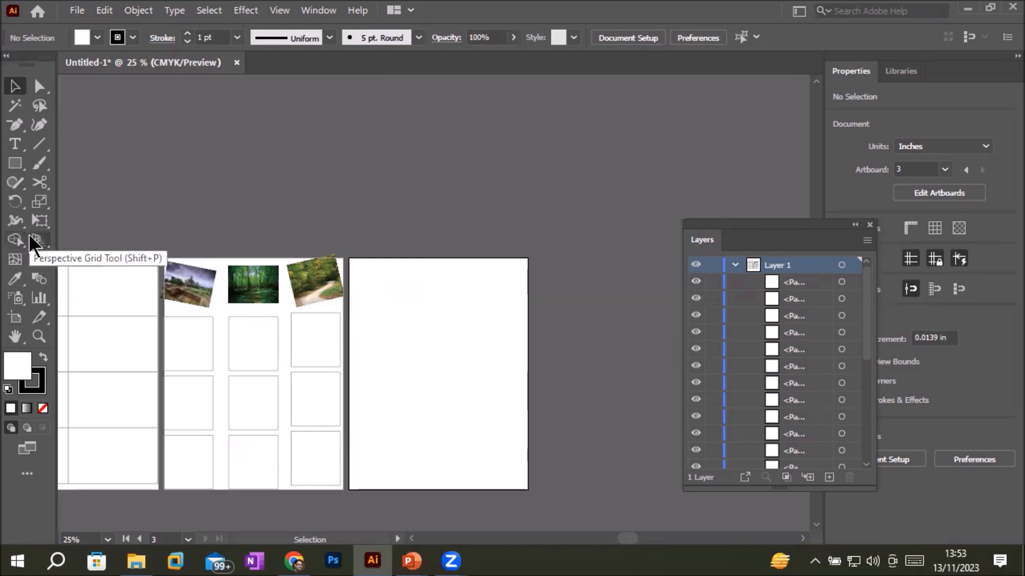
# Draw a rectangle about 2.9 in wide and 5.1 in high on the third artboard.
pyautogui.click(15, 163)
pyautogui.moveTo(453, 323); pyautogui.dragTo(514, 430)
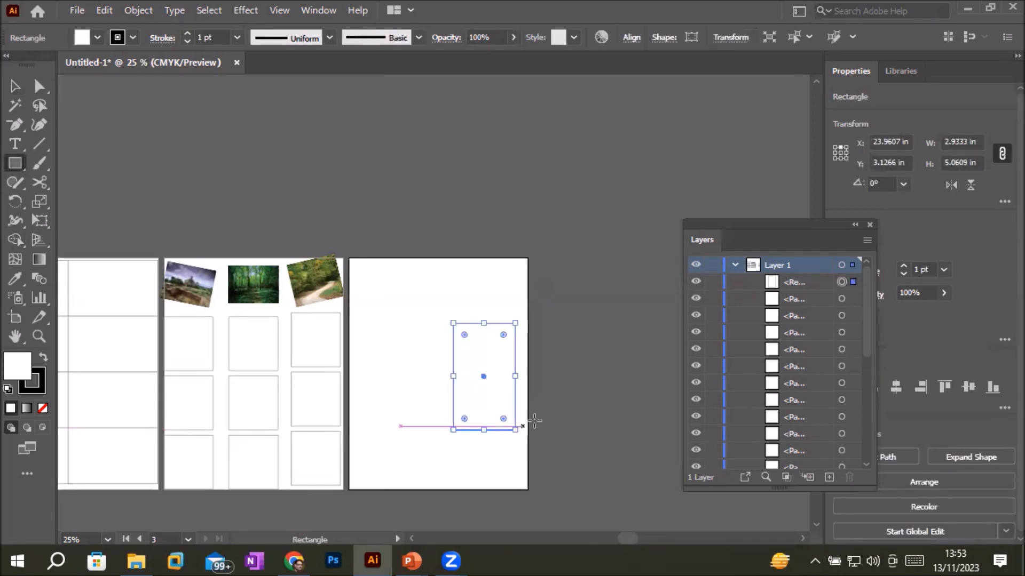
pyautogui.scroll(2, 528, 422)
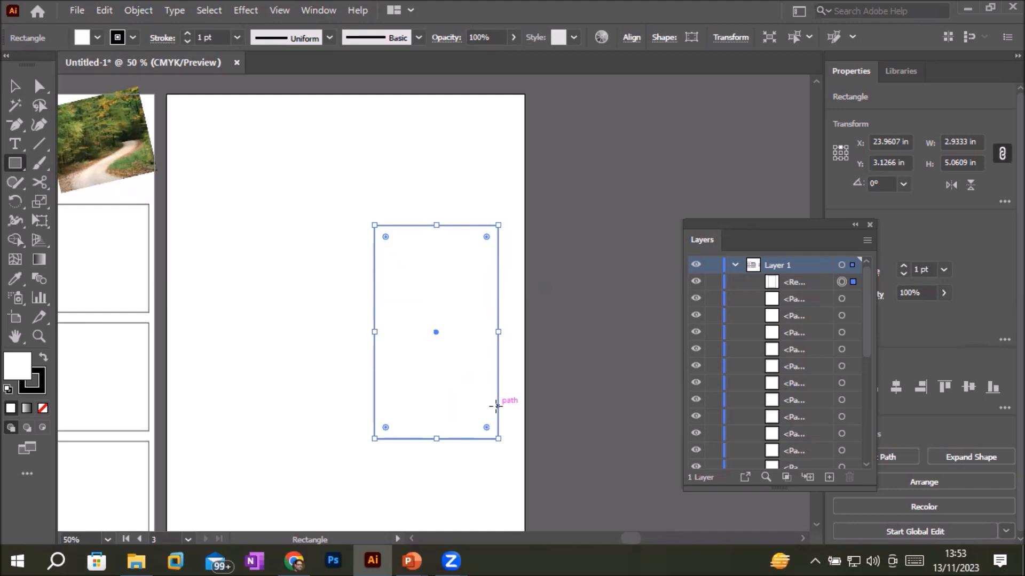
# Remove both the fill and the stroke from the rectangle and deselect it.
pyautogui.click(98, 37)
pyautogui.click(10, 64)
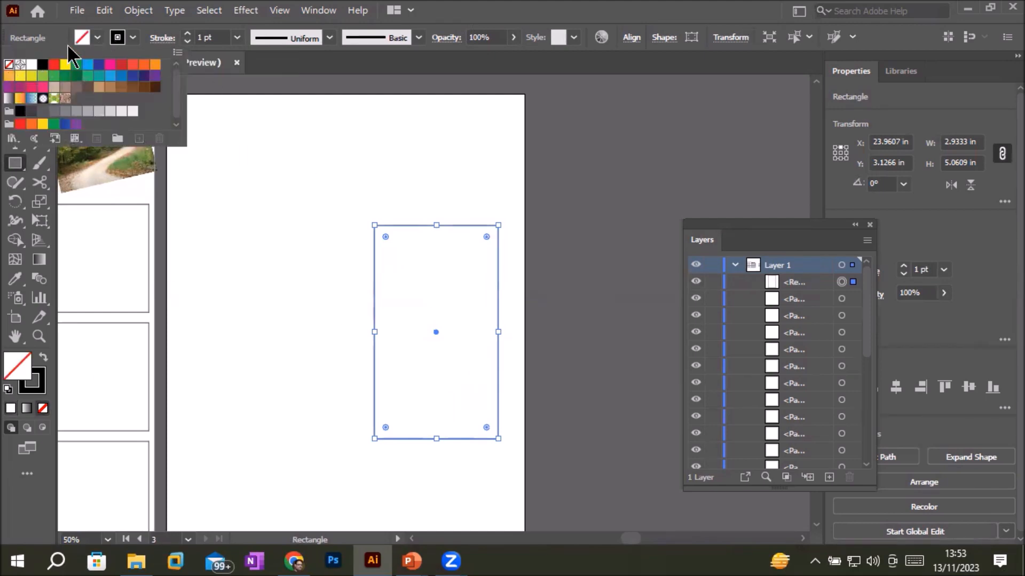
pyautogui.click(129, 37)
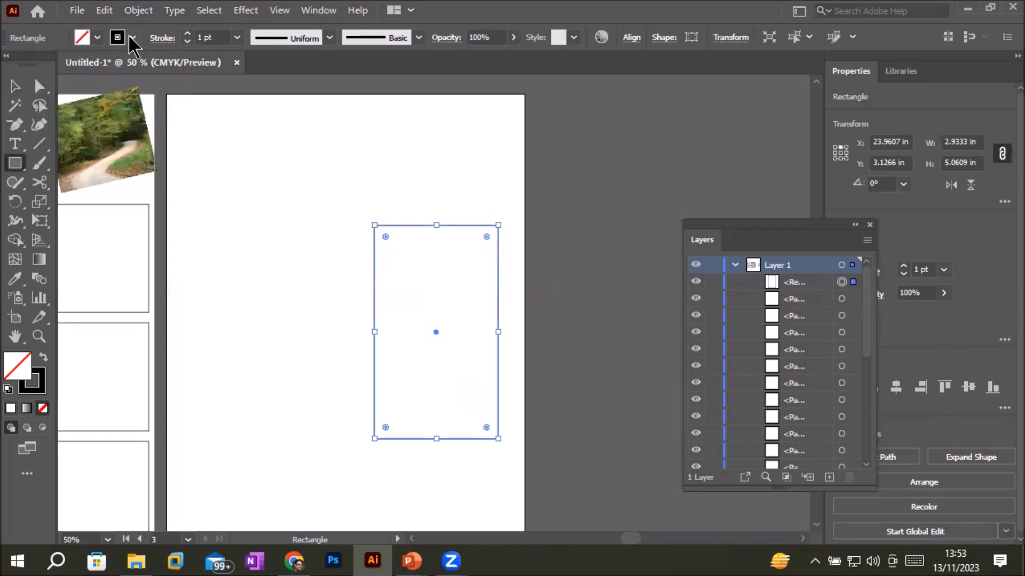
pyautogui.click(133, 38)
pyautogui.click(10, 66)
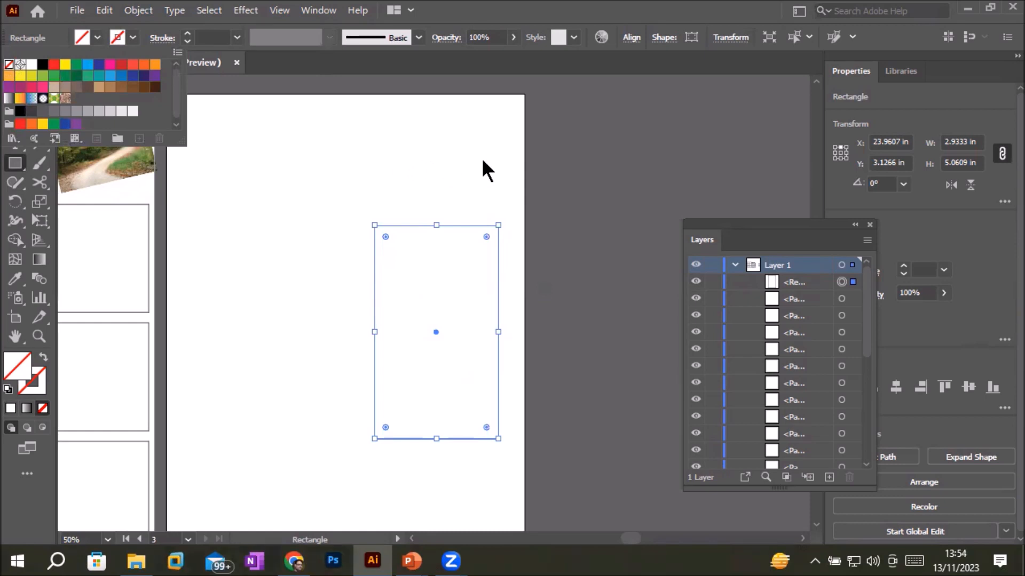
pyautogui.click(559, 142)
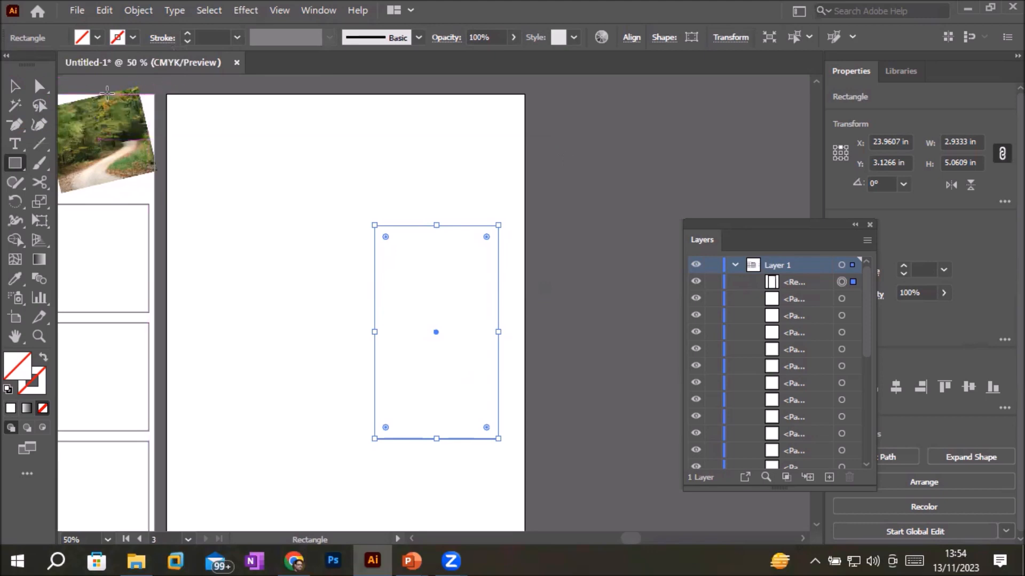
pyautogui.click(15, 86)
pyautogui.click(564, 146)
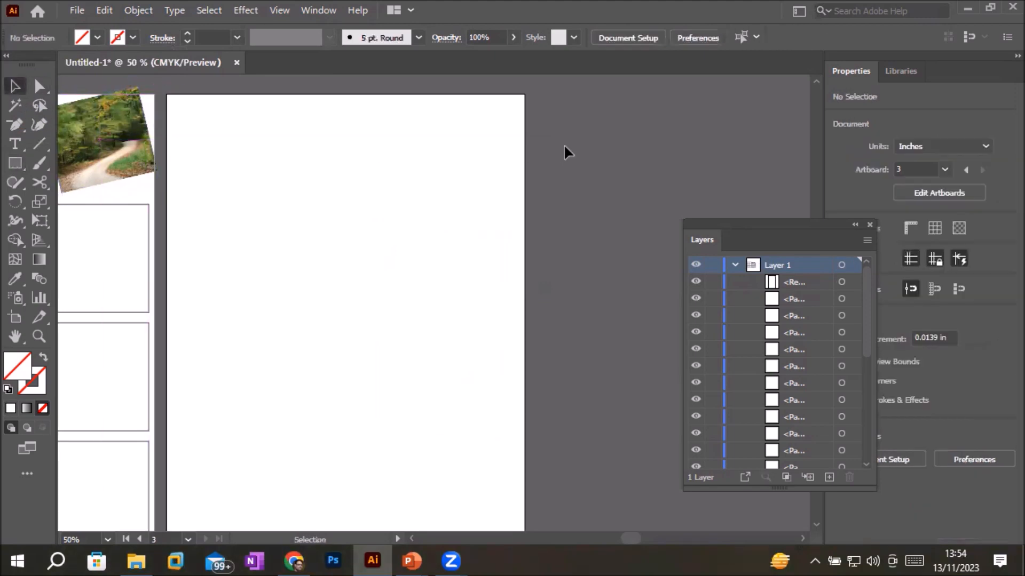
# Run the path Clean Up on the document to delete stray points, unpainted objects and empty text paths.
pyautogui.scroll(-2, 372, 424)
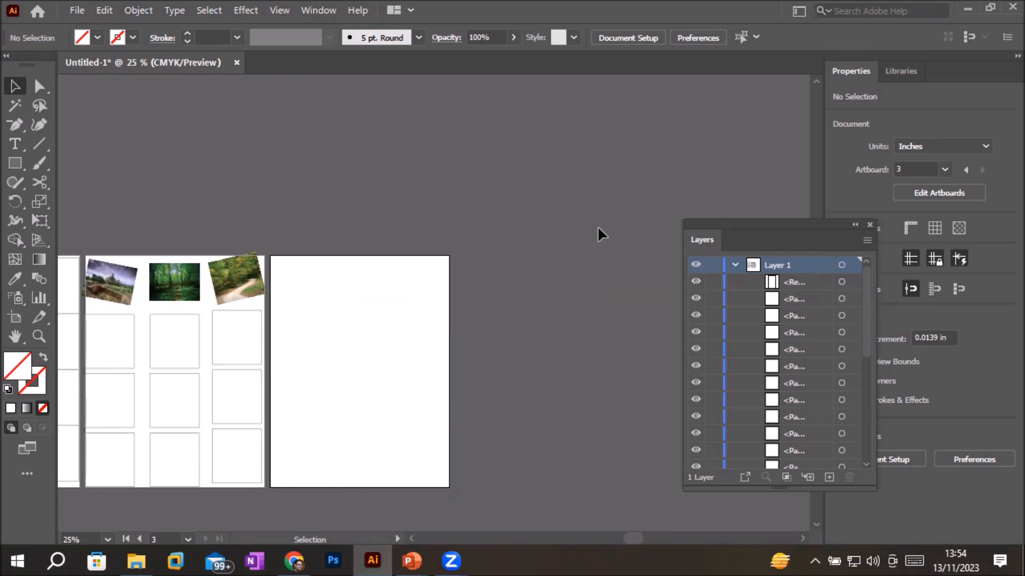
pyautogui.click(136, 11)
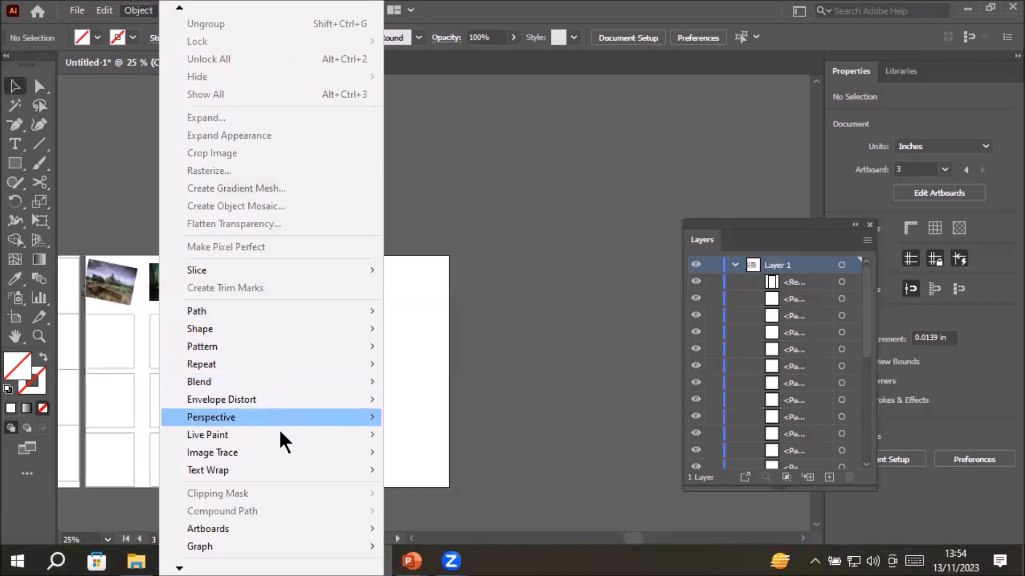
pyautogui.moveTo(297, 316)
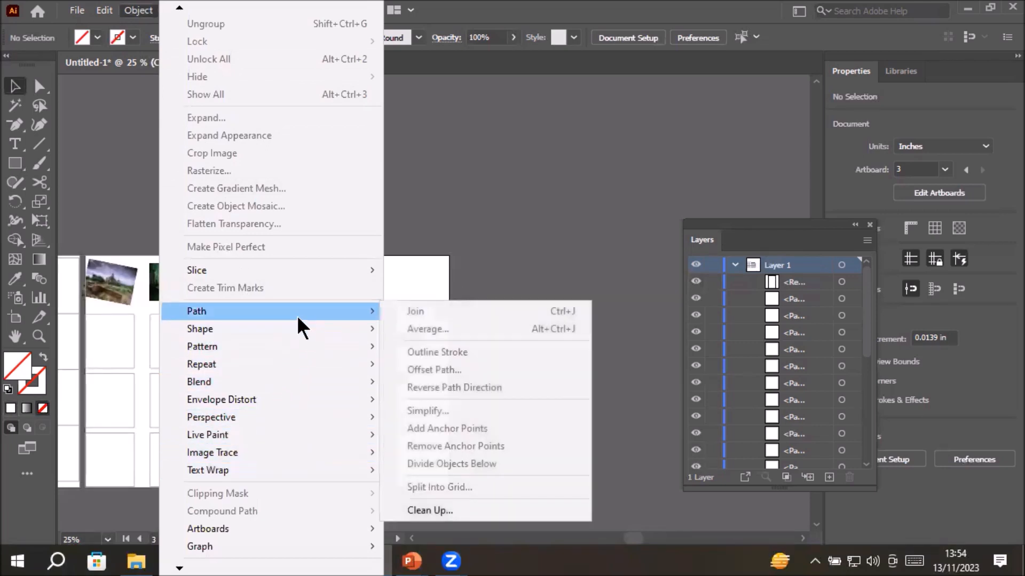
pyautogui.click(457, 510)
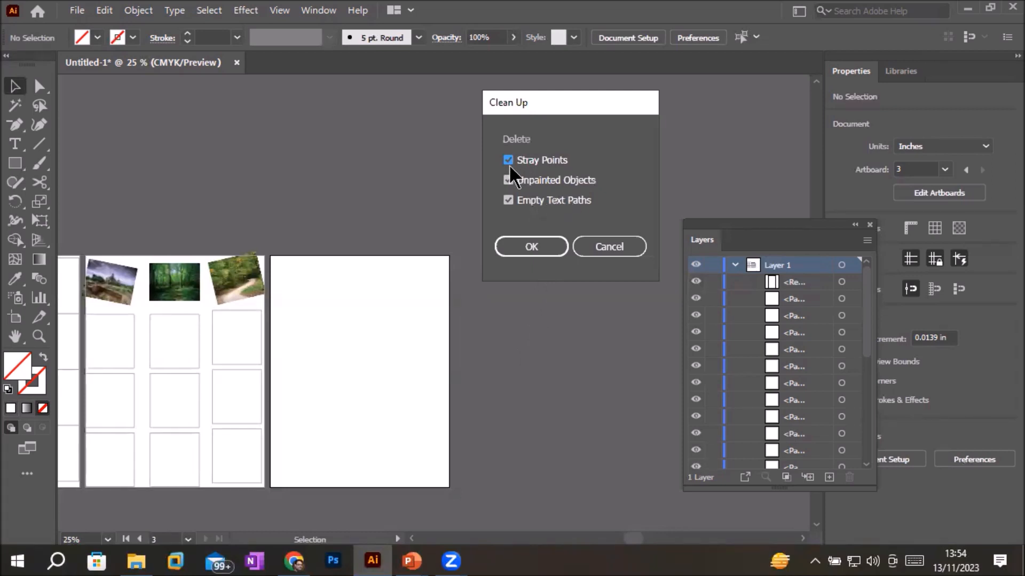
pyautogui.click(519, 249)
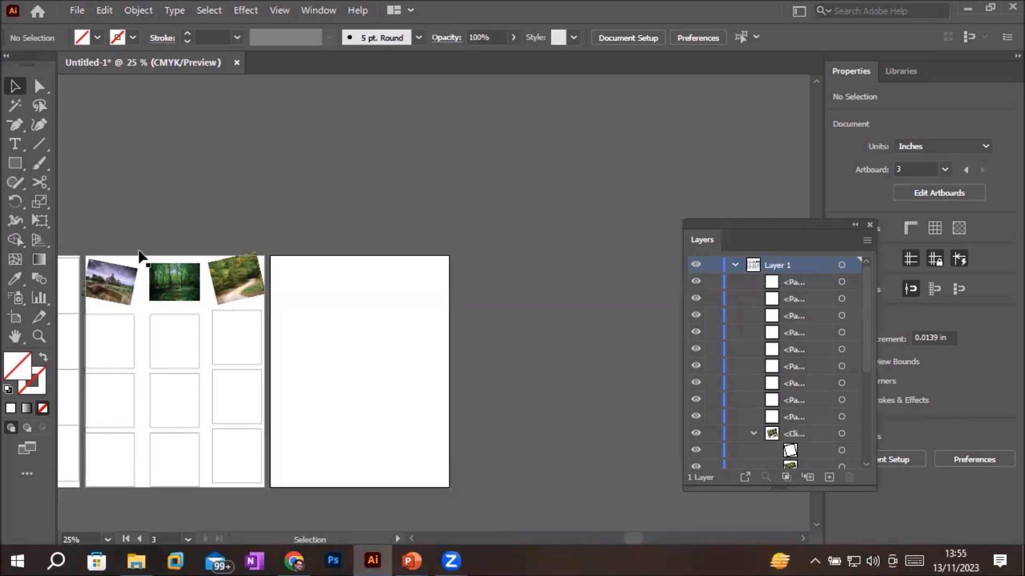
pyautogui.click(134, 15)
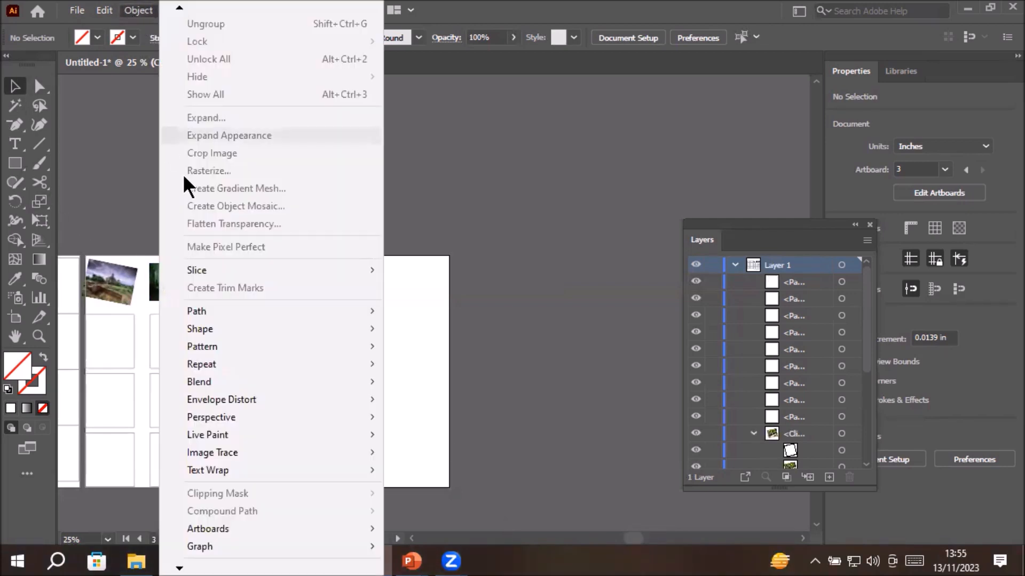
pyautogui.moveTo(241, 312)
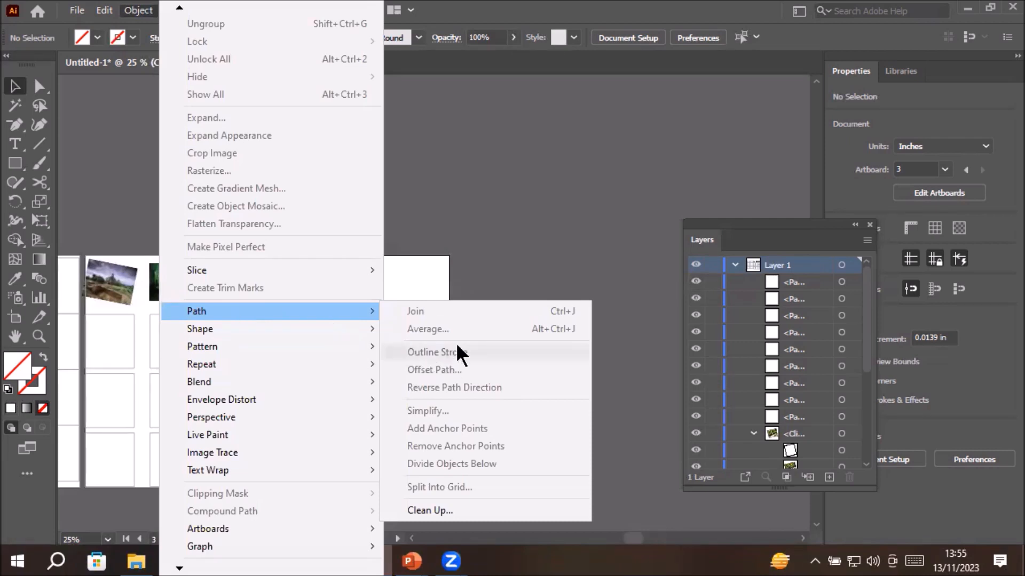
pyautogui.click(462, 210)
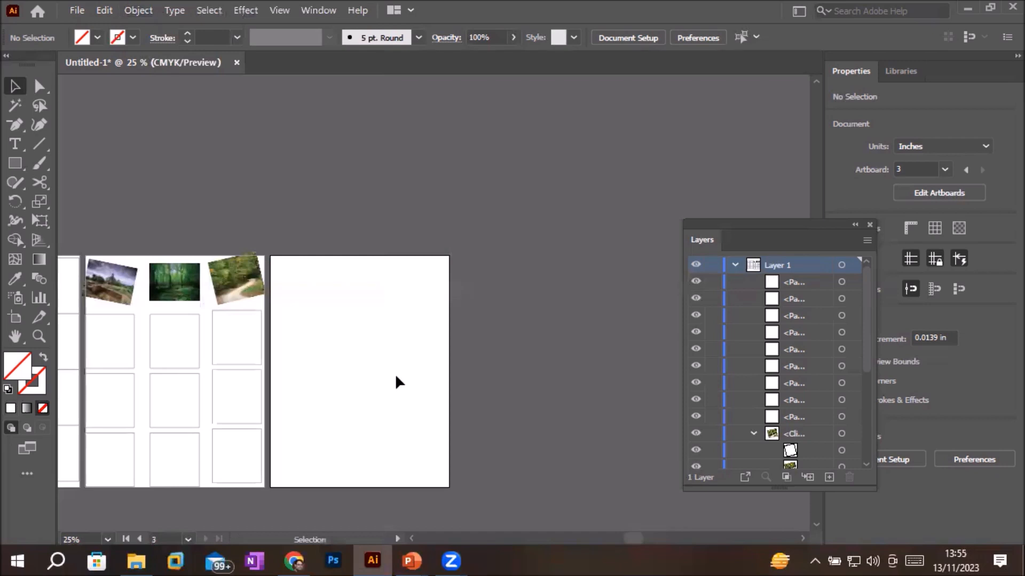
# Draw an ellipse about 5 in wide and 6.1 in high on the third artboard.
pyautogui.scroll(2, 395, 374)
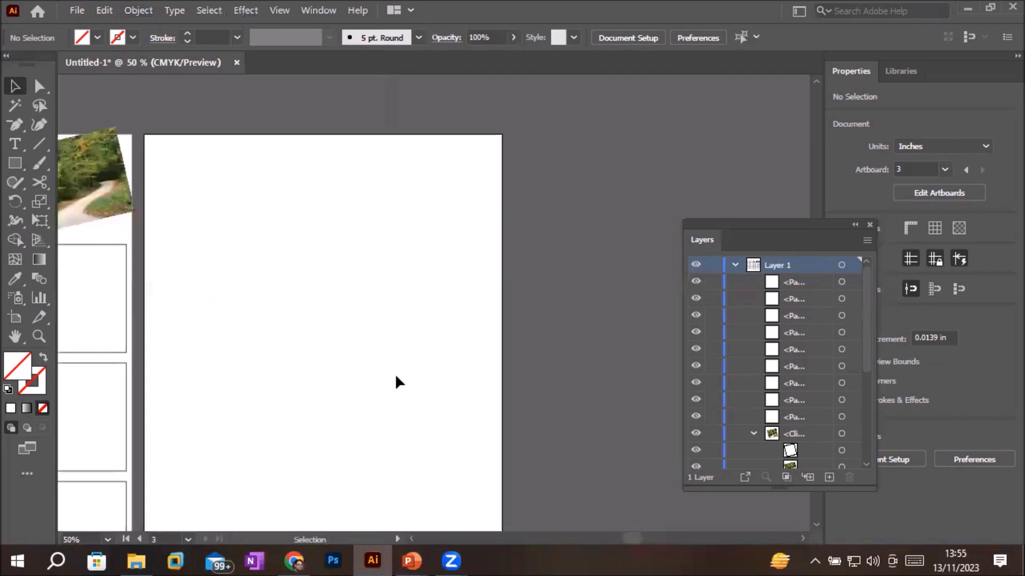
pyautogui.click(15, 163)
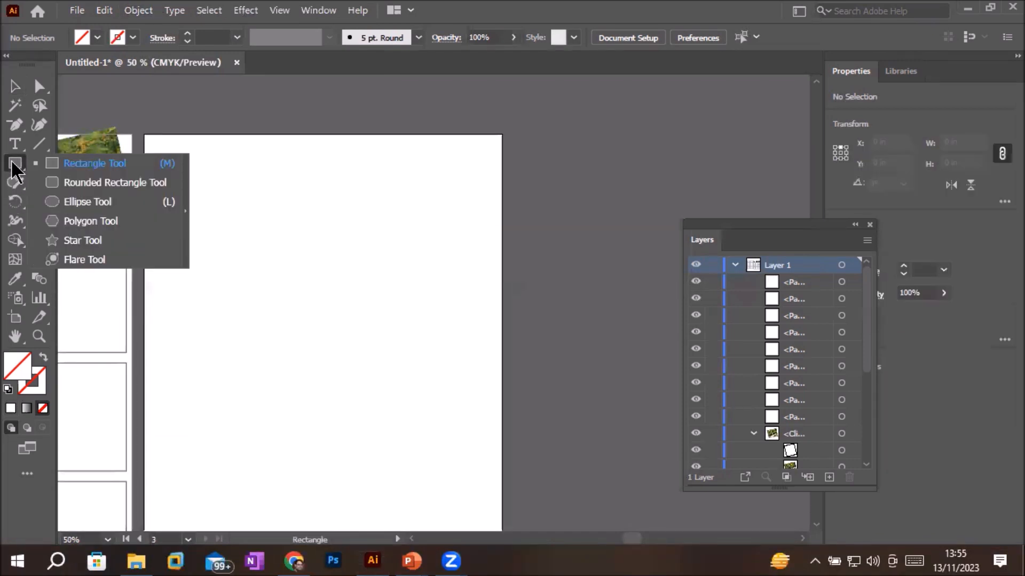
pyautogui.click(81, 202)
pyautogui.moveTo(236, 192)
pyautogui.mouseDown()
pyautogui.moveTo(402, 378)
pyautogui.moveTo(449, 451)
pyautogui.mouseUp()
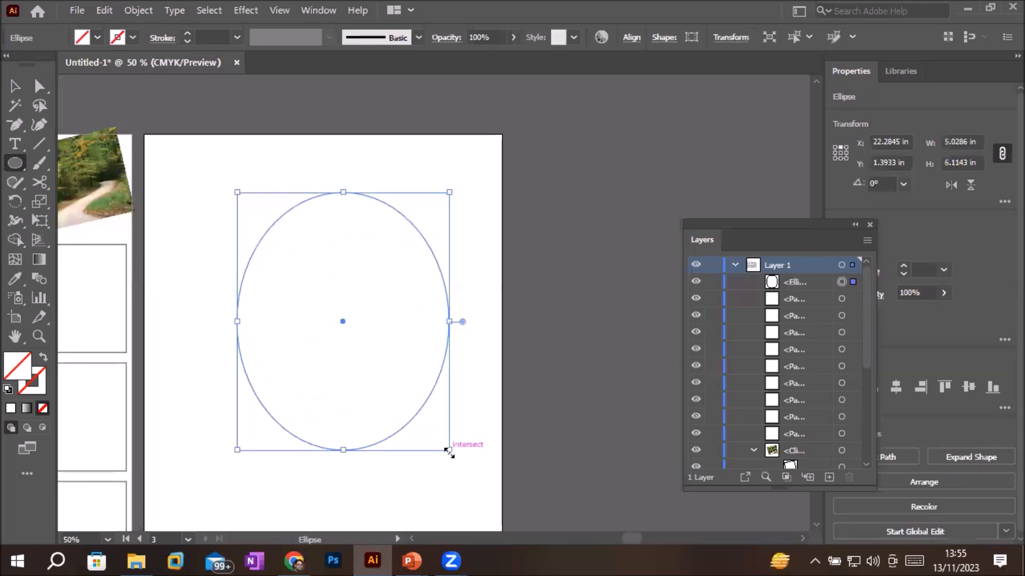
# Give the ellipse a 12 pt black stroke and a bright blue fill.
pyautogui.click(186, 33)
pyautogui.click(188, 34)
pyautogui.click(187, 34)
pyautogui.click(187, 34)
pyautogui.click(188, 33)
pyautogui.click(187, 34)
pyautogui.click(187, 34)
pyautogui.click(187, 34)
pyautogui.click(98, 37)
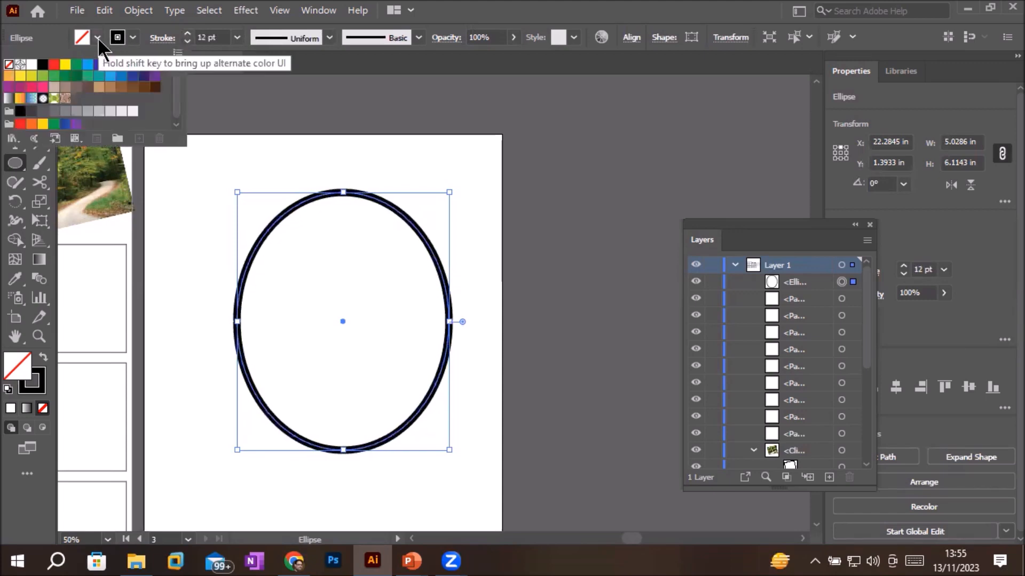
pyautogui.click(86, 65)
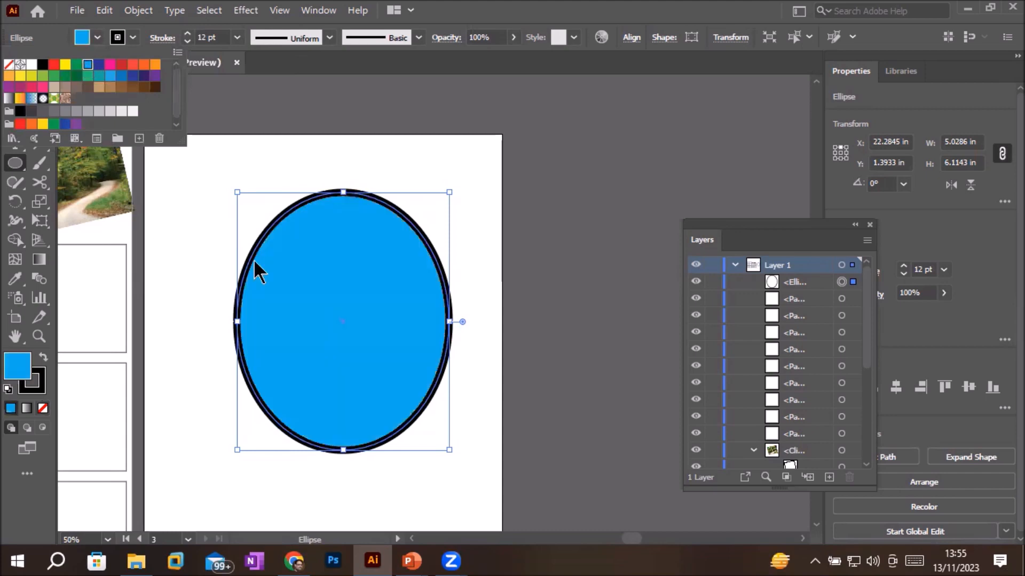
pyautogui.click(481, 193)
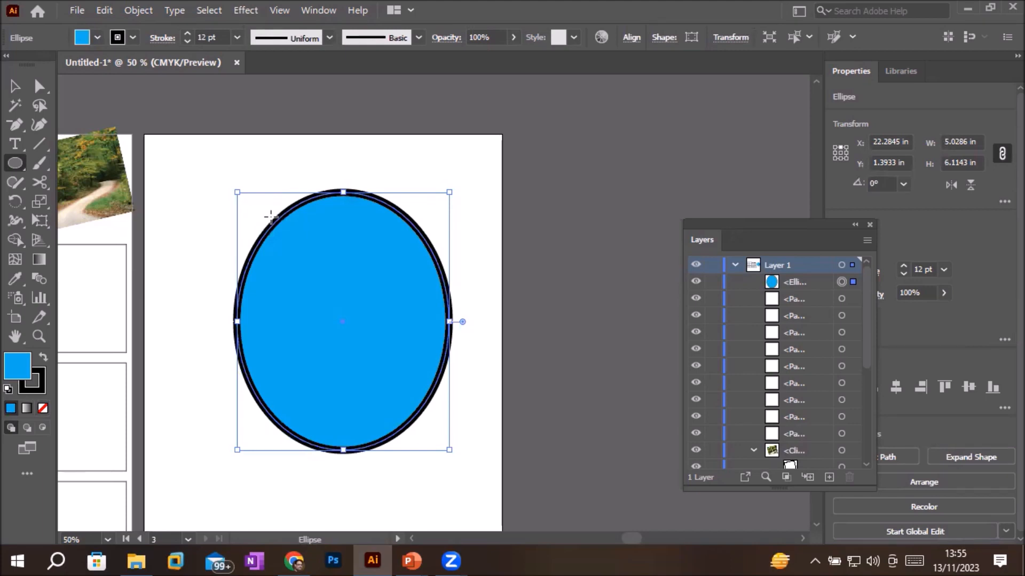
# Convert the blue ellipse's stroke into a filled shape with Outline Stroke.
pyautogui.click(142, 14)
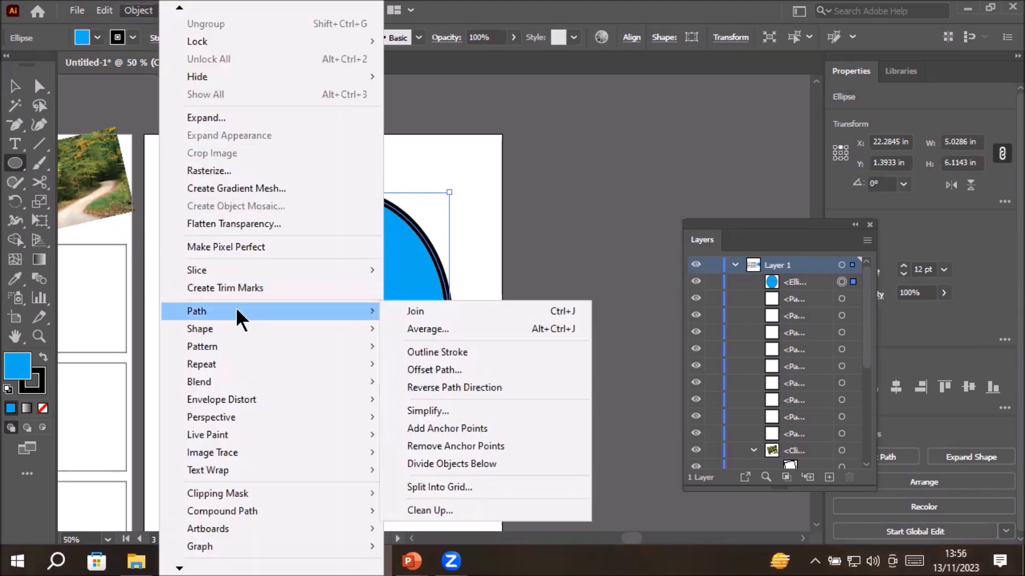
pyautogui.click(451, 352)
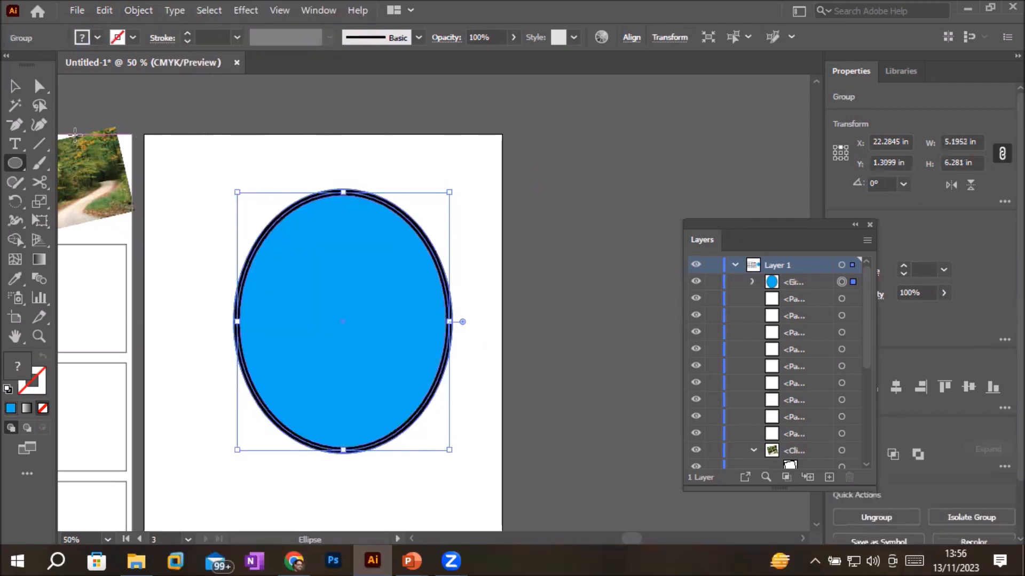
# Ungroup the outlined ellipse and move its black ring off the blue ellipse, past the artboard's right edge.
pyautogui.click(15, 86)
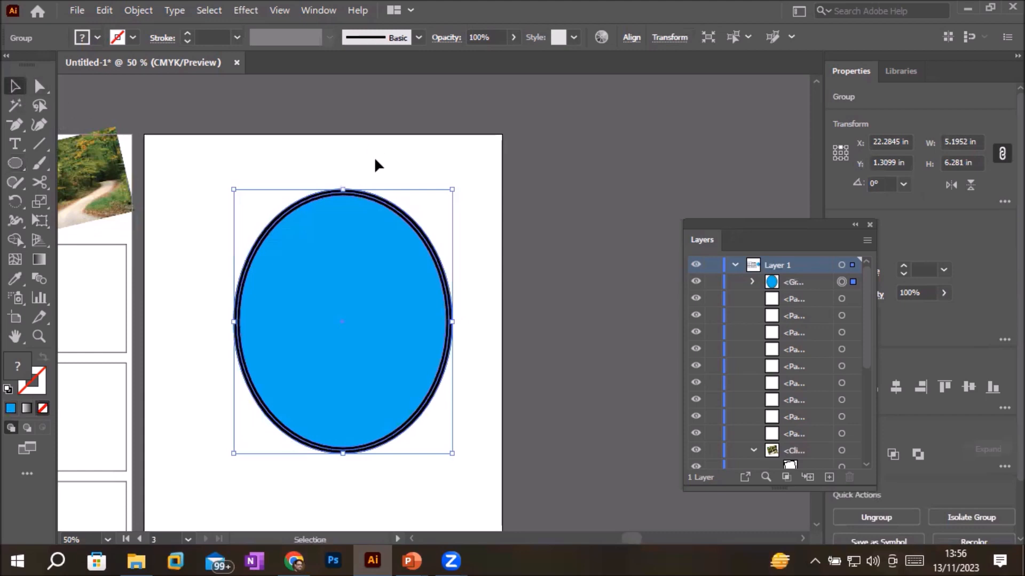
pyautogui.click(378, 166)
pyautogui.moveTo(345, 192); pyautogui.dragTo(316, 170)
pyautogui.rightClick(321, 209)
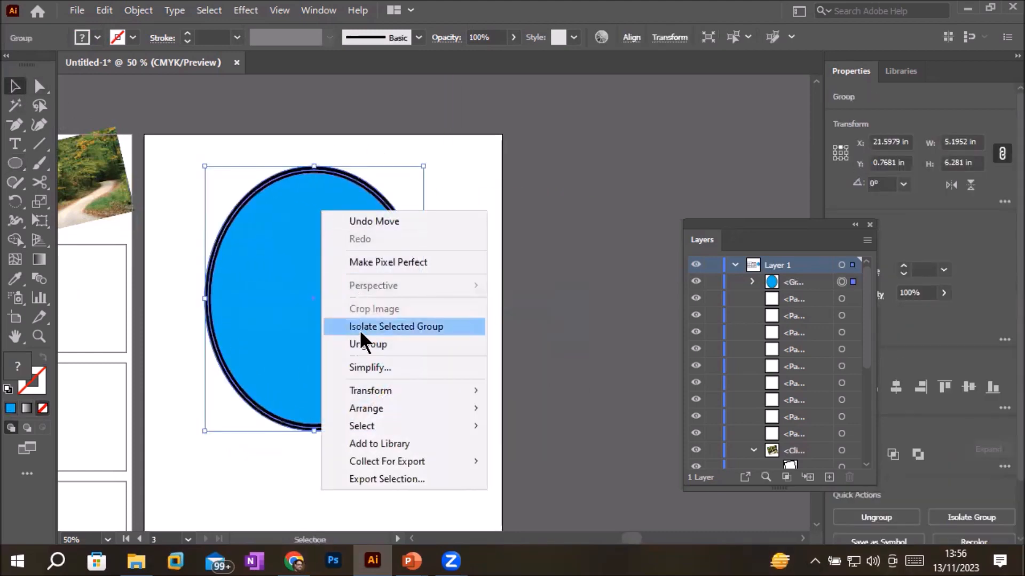
pyautogui.click(366, 344)
pyautogui.click(277, 479)
pyautogui.moveTo(305, 431); pyautogui.dragTo(538, 446)
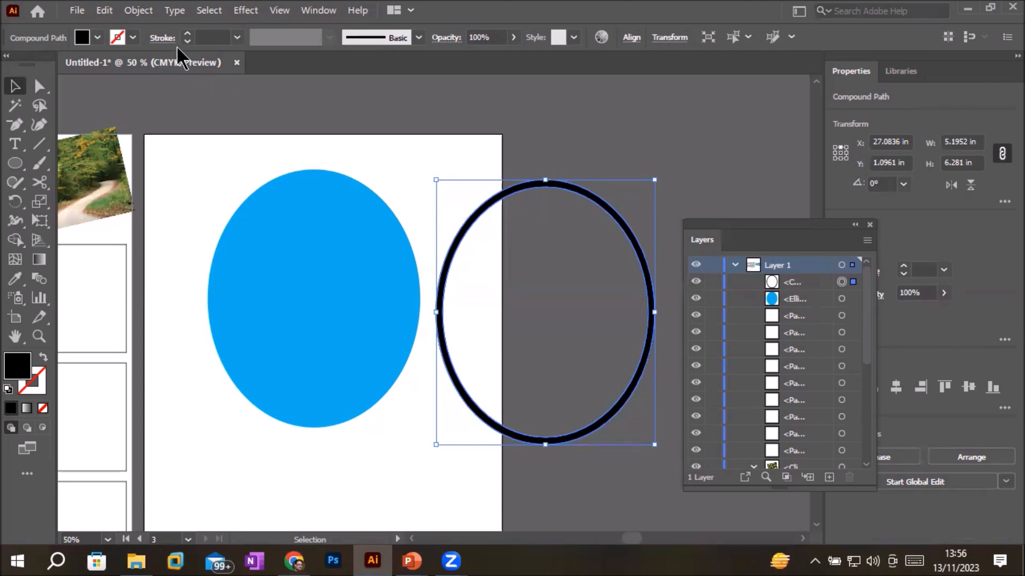
# Give the black ring a 6 pt pink stroke.
pyautogui.click(133, 38)
pyautogui.click(110, 65)
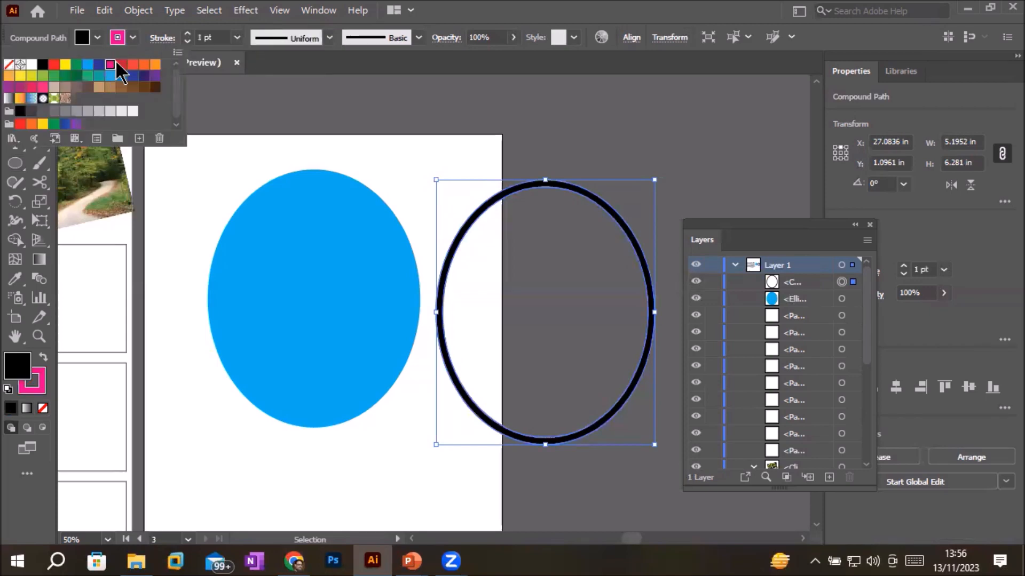
pyautogui.click(189, 34)
pyautogui.click(188, 34)
pyautogui.click(188, 34)
pyautogui.click(188, 34)
pyautogui.click(188, 33)
pyautogui.click(189, 33)
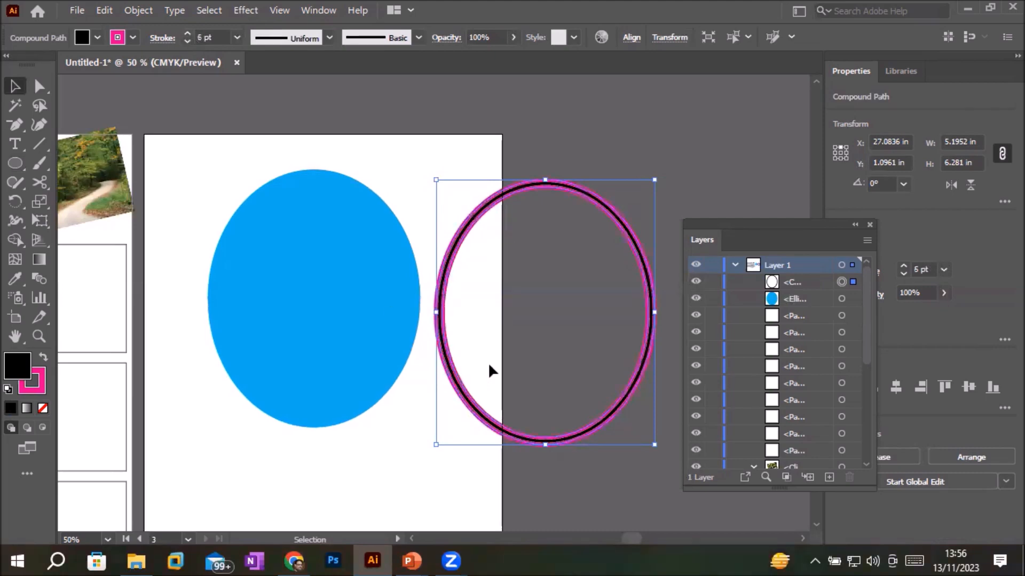
# Change the ring's fill to yellow.
pyautogui.scroll(5, 482, 373)
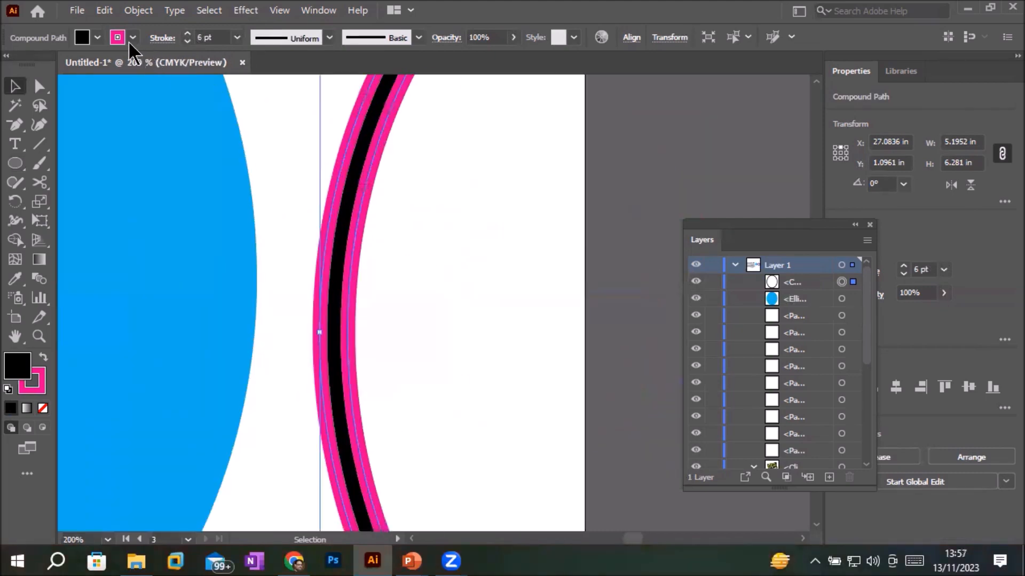
pyautogui.click(98, 38)
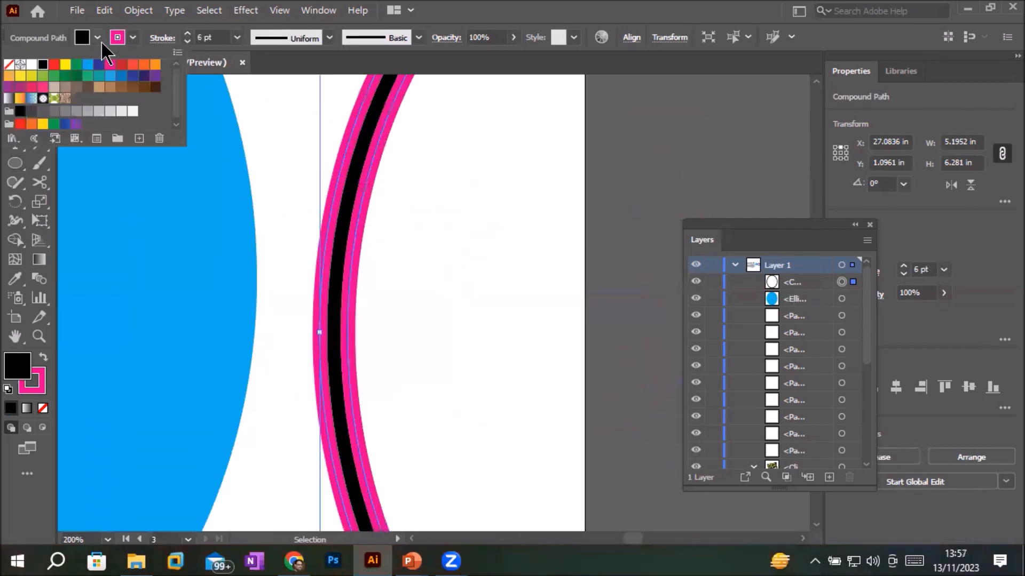
pyautogui.click(65, 65)
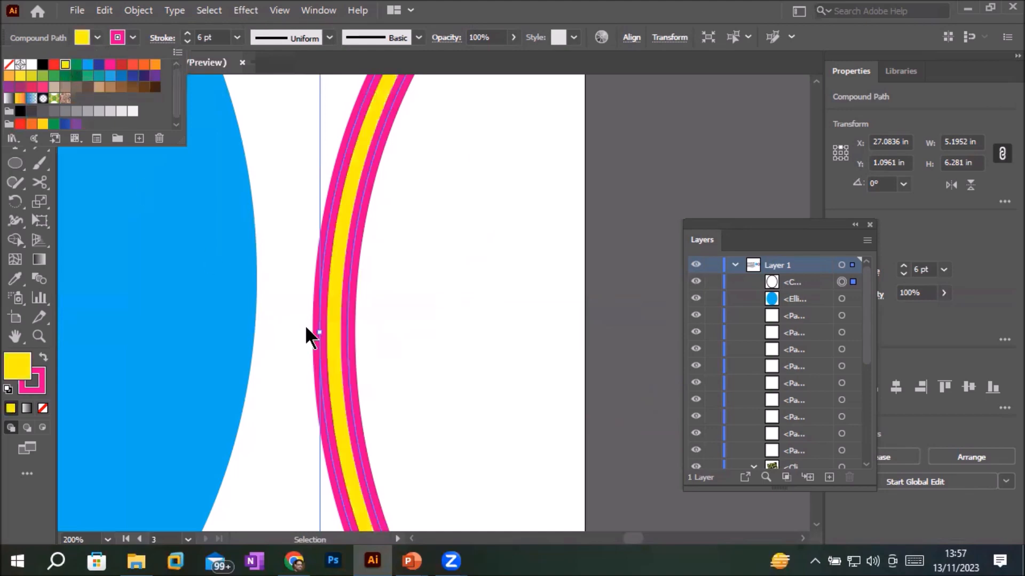
pyautogui.click(203, 316)
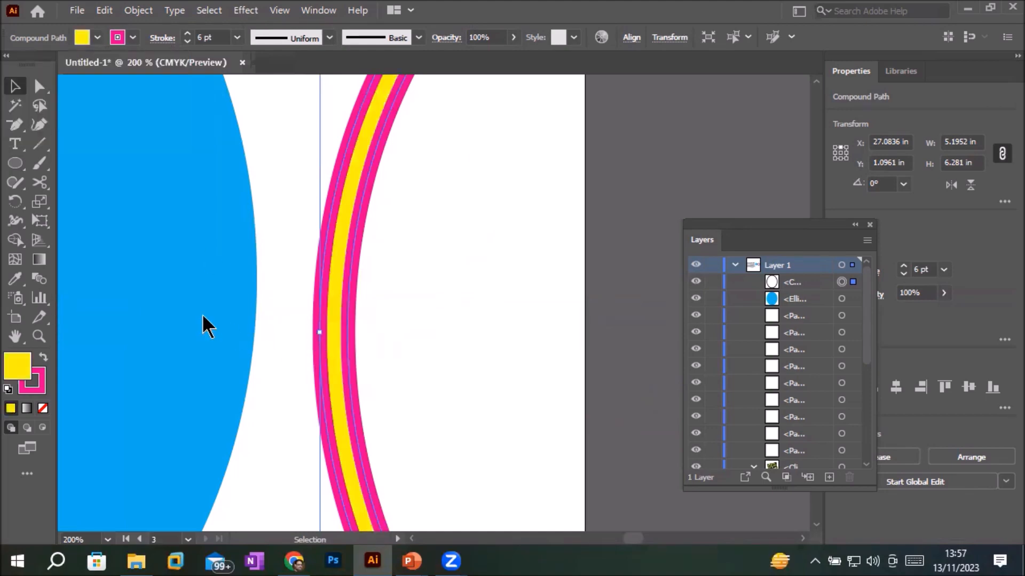
# Delete both the blue ellipse and the ring from the third artboard.
pyautogui.click(174, 280)
pyautogui.scroll(-3, 178, 283)
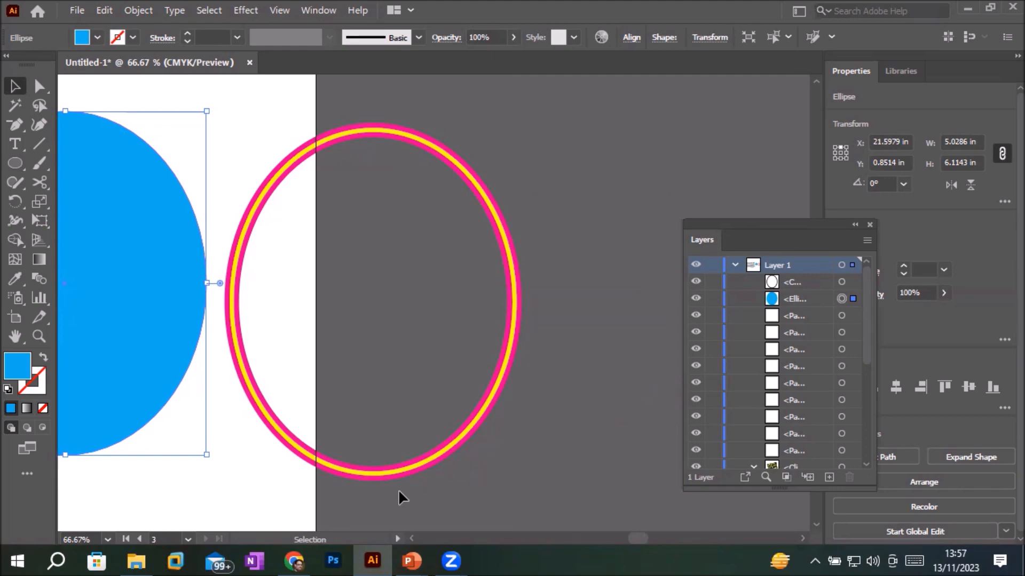
pyautogui.press('space')
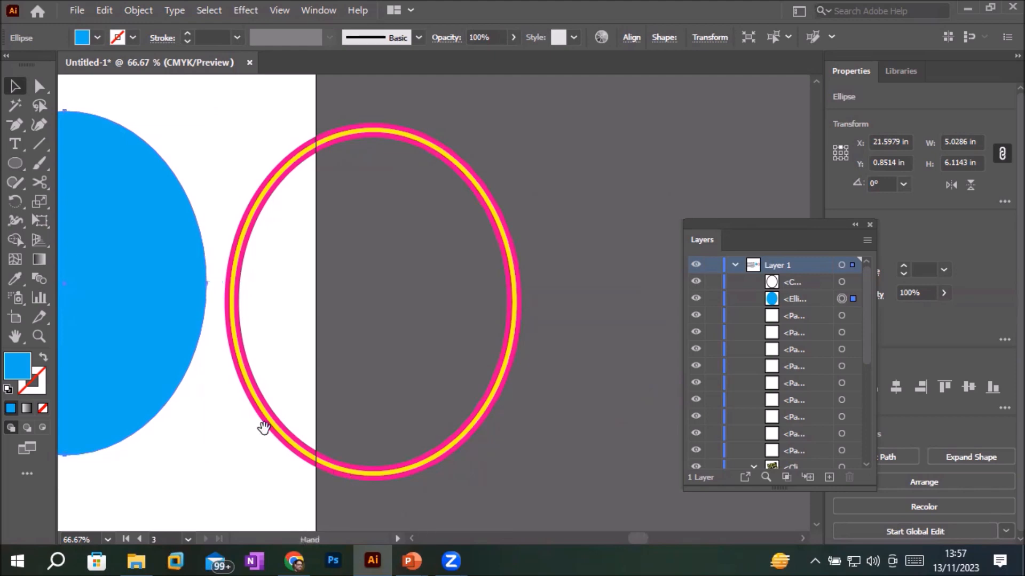
pyautogui.moveTo(232, 442); pyautogui.dragTo(400, 414)
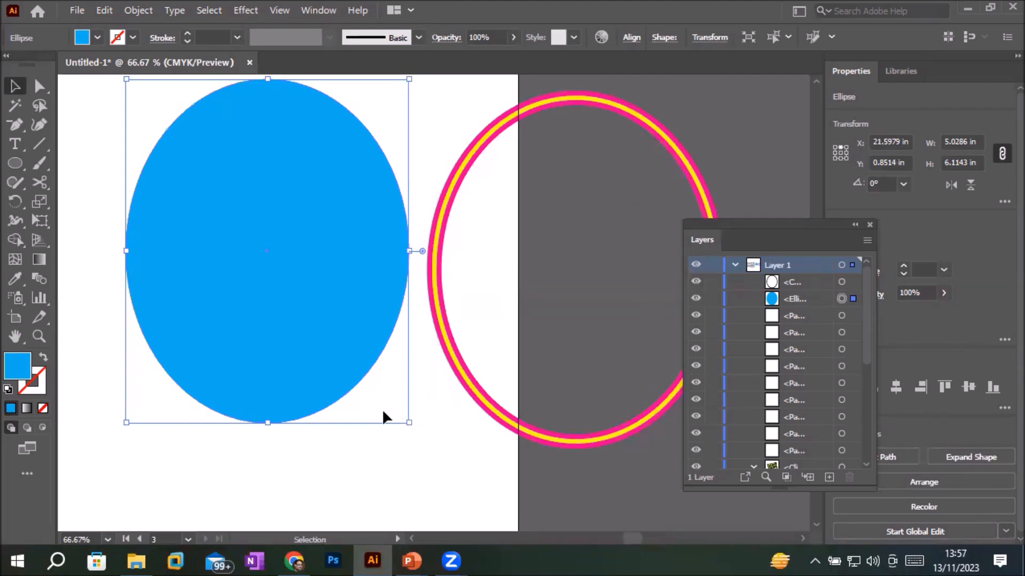
pyautogui.scroll(-2, 382, 408)
pyautogui.moveTo(229, 225); pyautogui.dragTo(575, 451)
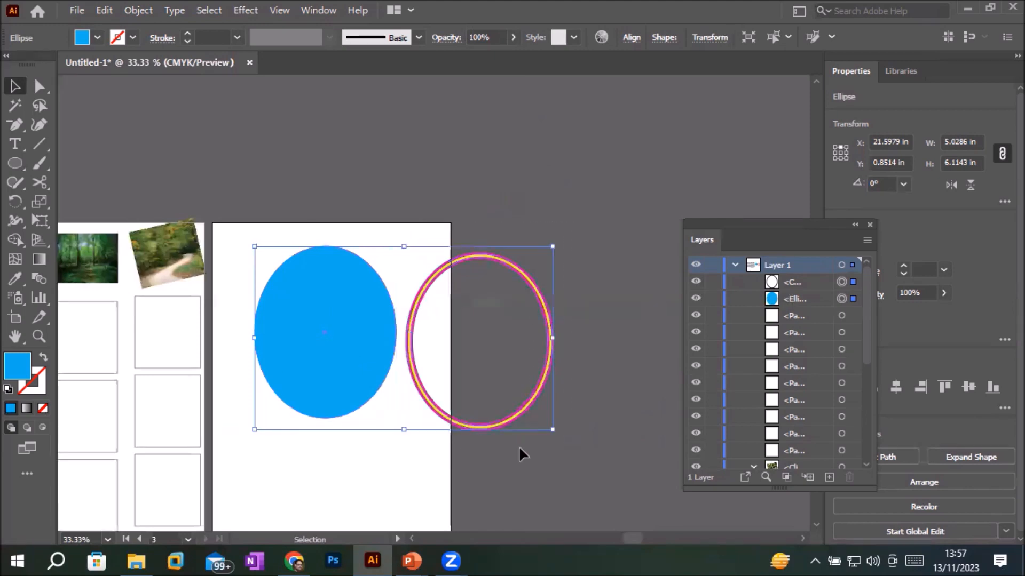
pyautogui.click(297, 465)
pyautogui.moveTo(237, 205); pyautogui.dragTo(605, 463)
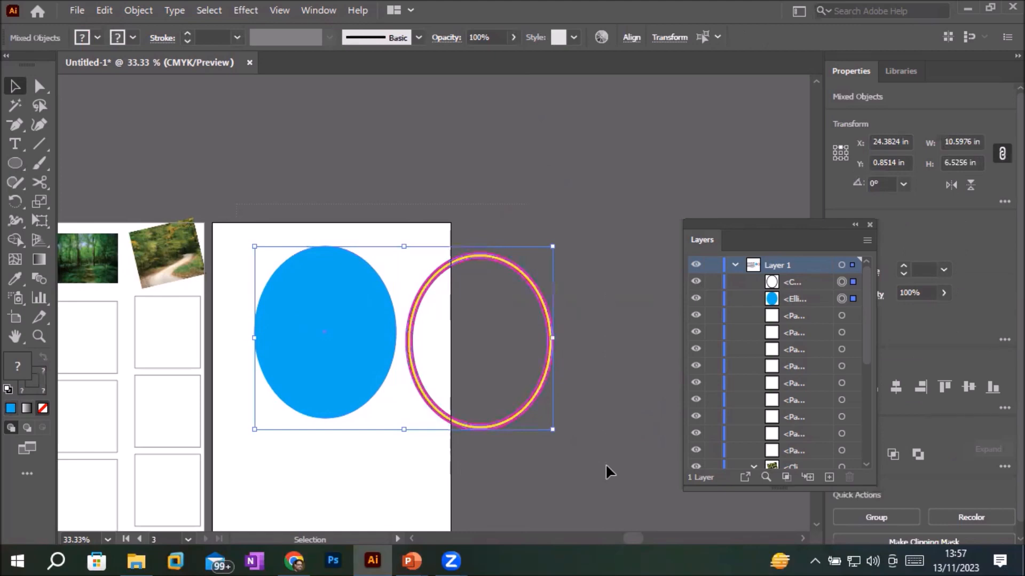
pyautogui.press('Delete')
# Draw a blue five-pointed star about 10 in wide and 9.6 in high overlapping the third artboard's upper edge.
pyautogui.moveTo(15, 162); pyautogui.dragTo(16, 165)
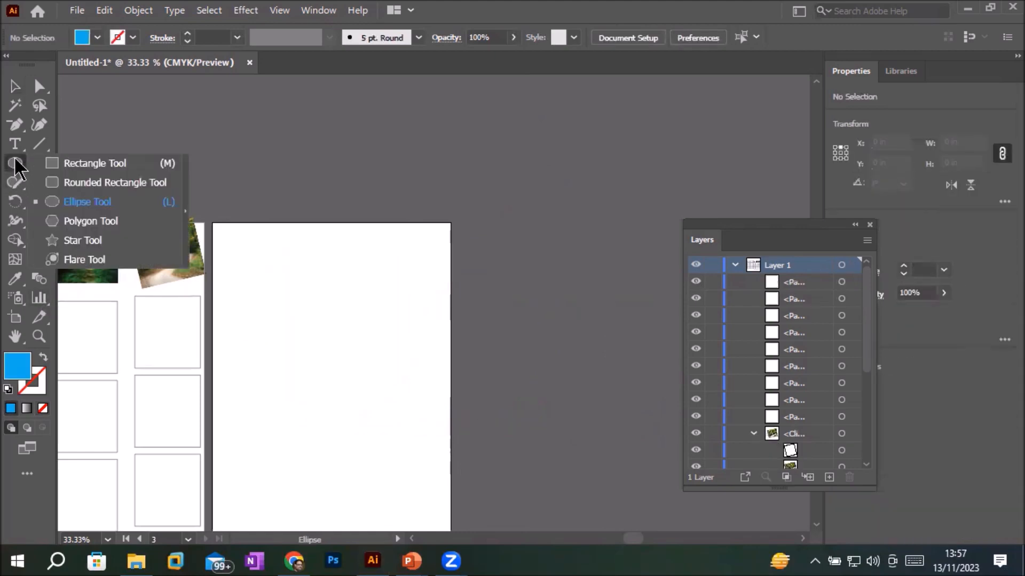
pyautogui.click(85, 241)
pyautogui.moveTo(277, 278); pyautogui.dragTo(367, 395)
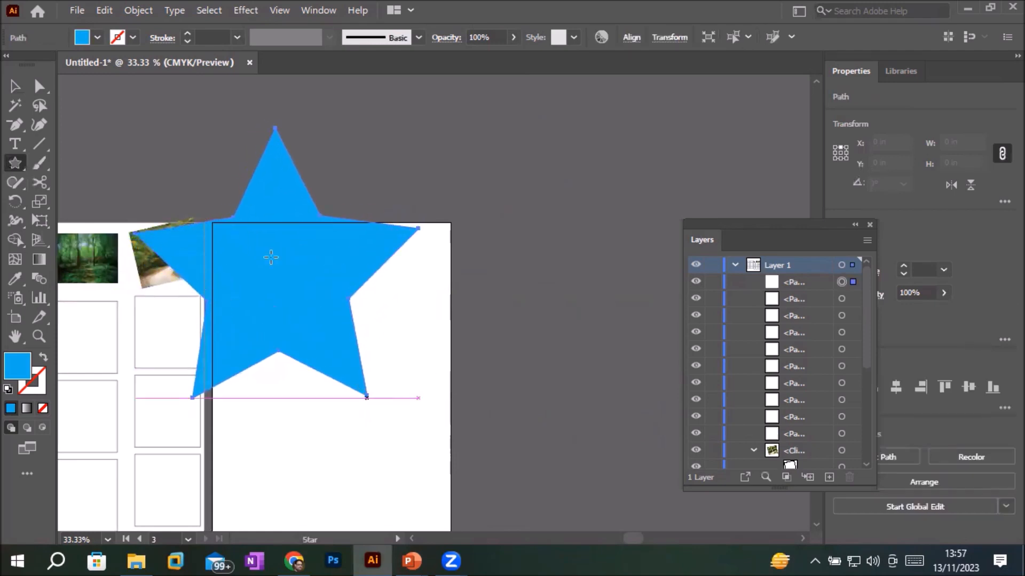
# Give the star a 19 pt pink stroke.
pyautogui.click(187, 34)
pyautogui.click(187, 34)
pyautogui.click(187, 34)
pyautogui.click(188, 34)
pyautogui.click(187, 34)
pyautogui.click(187, 34)
pyautogui.click(187, 34)
pyautogui.click(187, 34)
pyautogui.click(187, 34)
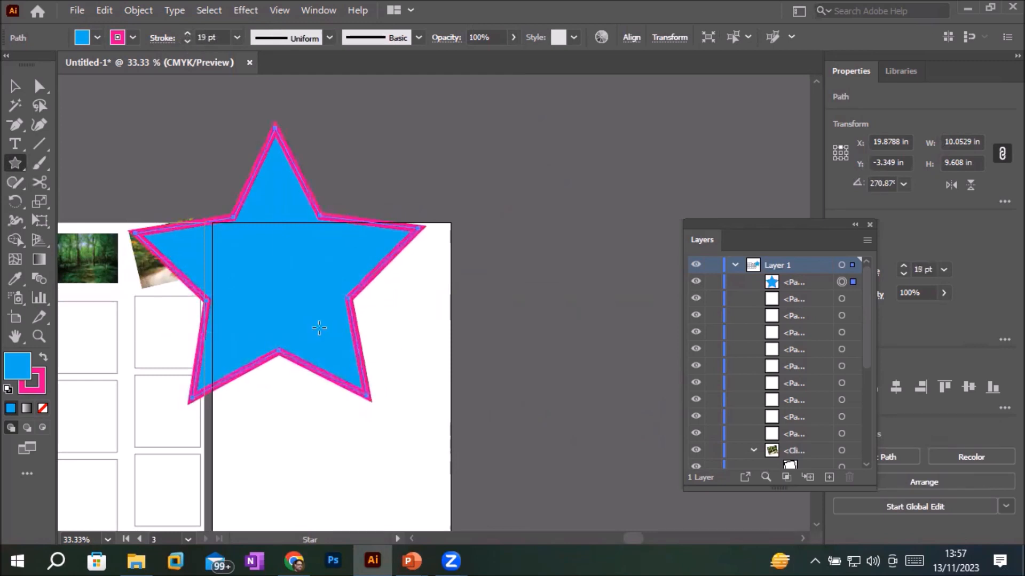
# Move the star down onto the third artboard and convert its stroke into a filled shape with Outline Stroke.
pyautogui.click(15, 86)
pyautogui.moveTo(243, 253); pyautogui.dragTo(340, 388)
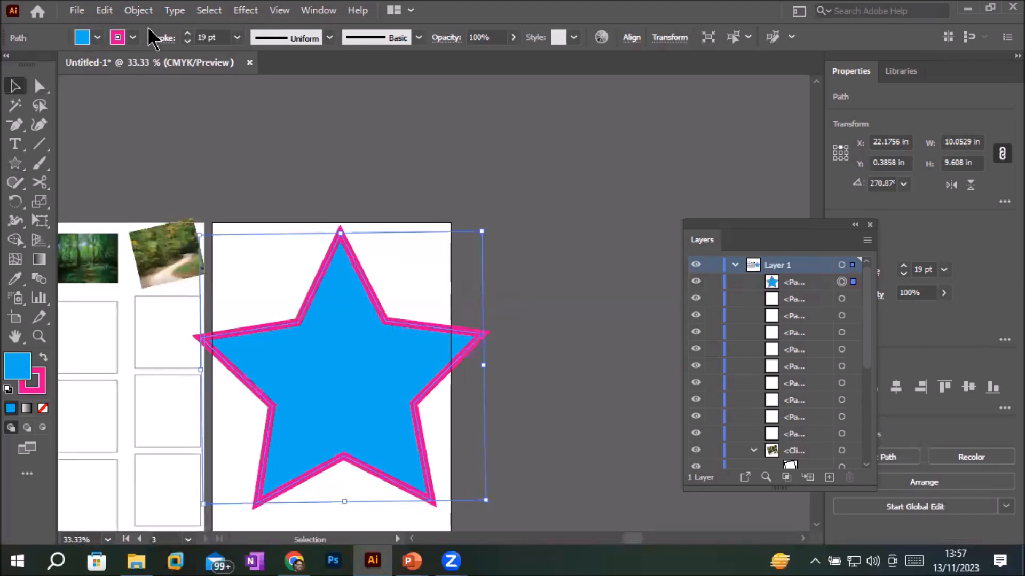
pyautogui.click(140, 12)
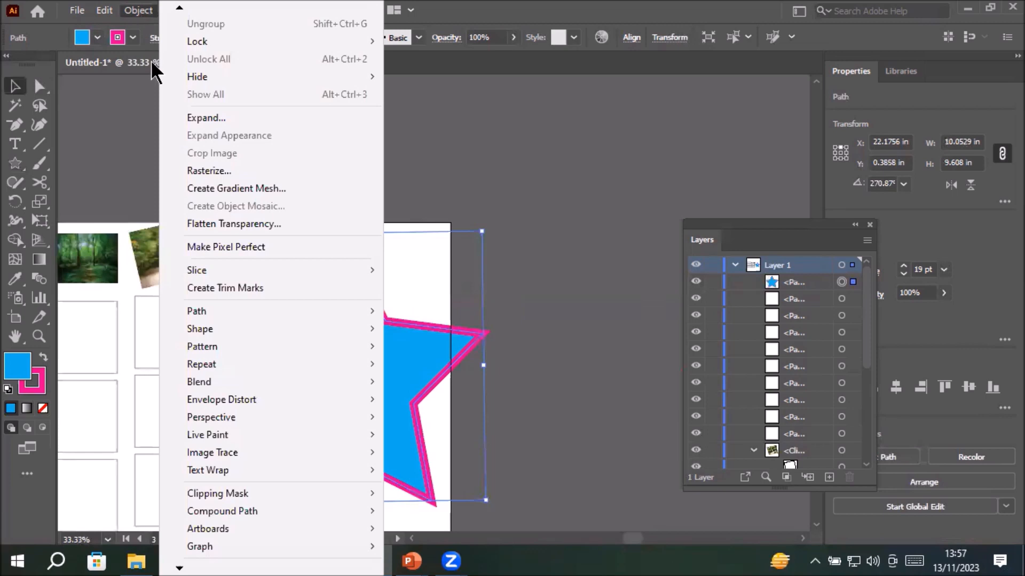
pyautogui.moveTo(227, 309)
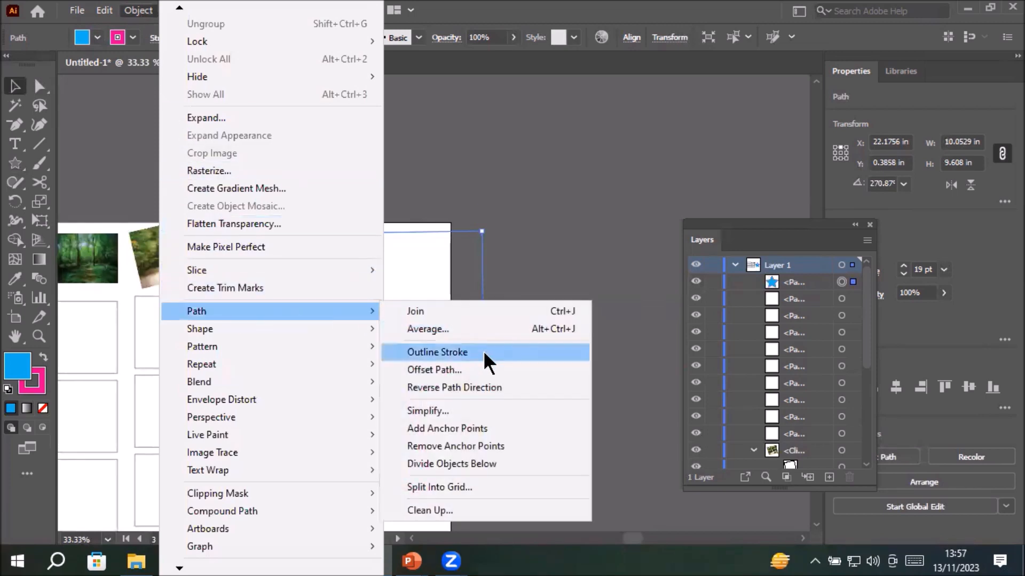
pyautogui.click(446, 352)
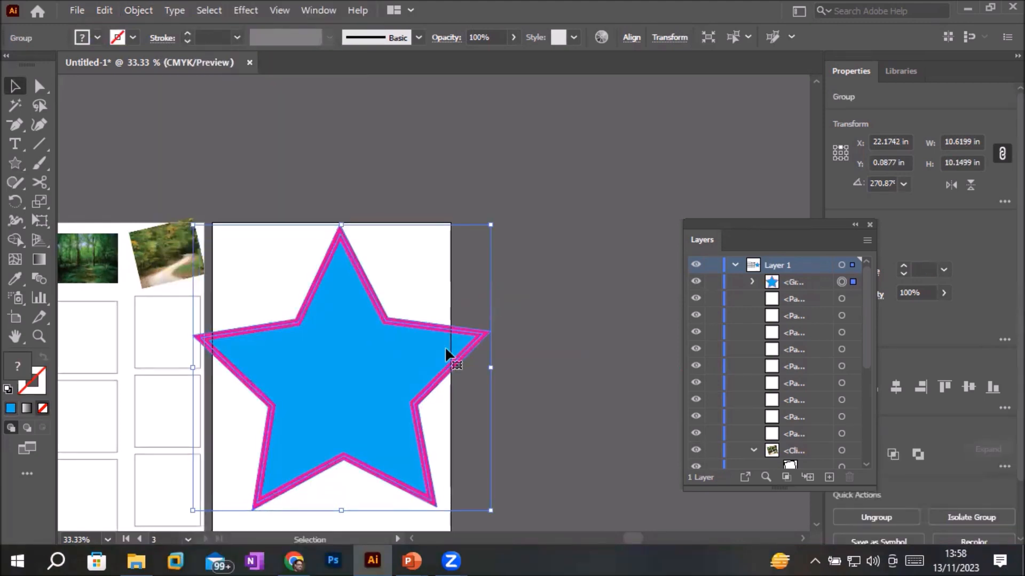
# Ungroup the outlined star and move its pink outline to the right, partly off the blue star.
pyautogui.rightClick(347, 334)
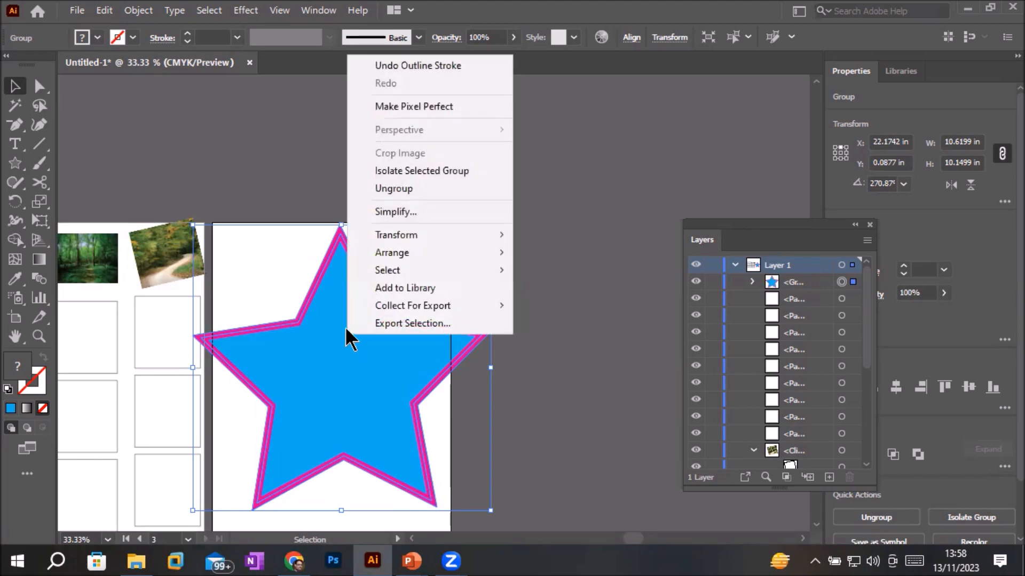
pyautogui.click(393, 189)
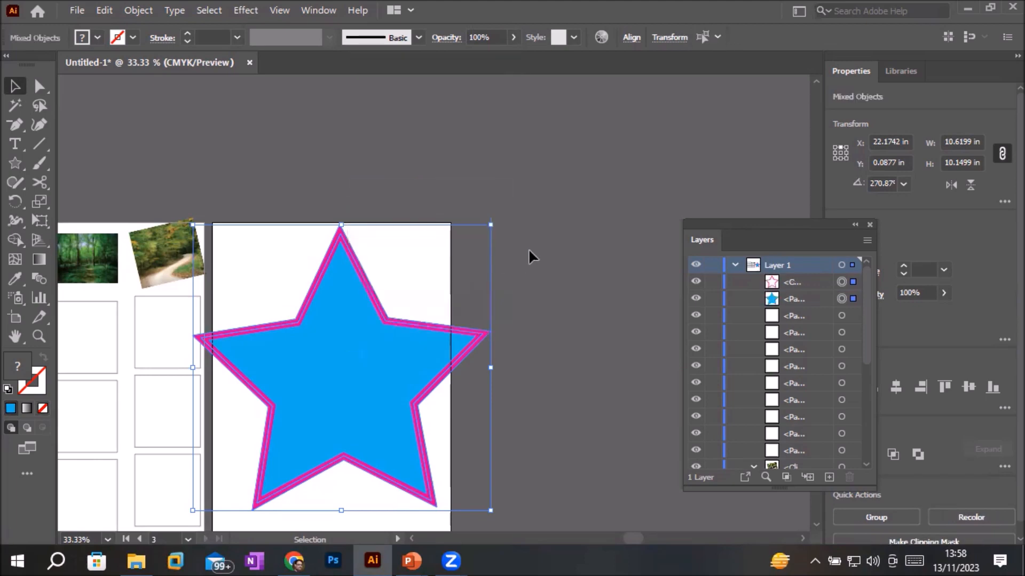
pyautogui.click(536, 211)
pyautogui.moveTo(369, 288); pyautogui.dragTo(511, 285)
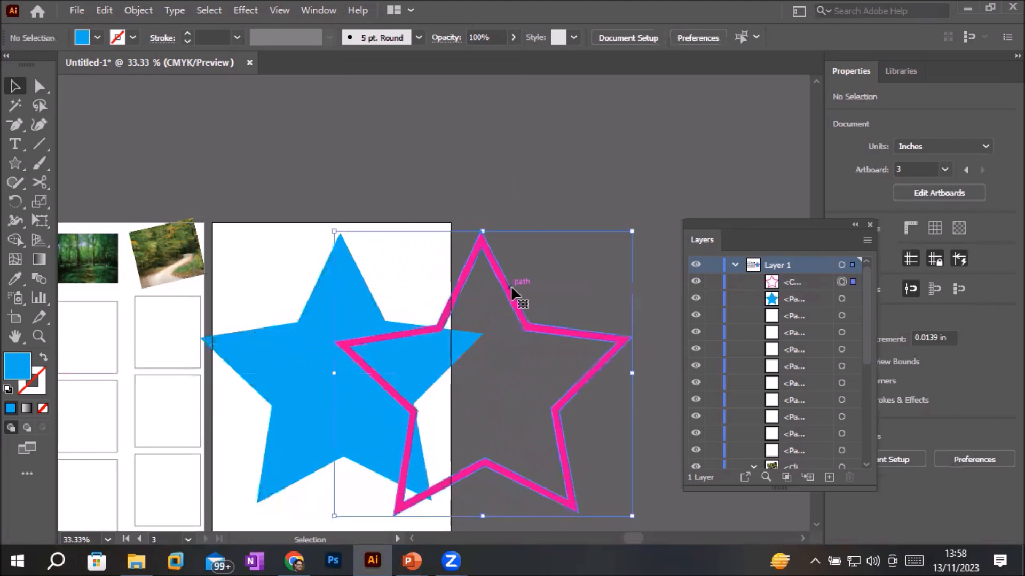
pyautogui.click(308, 353)
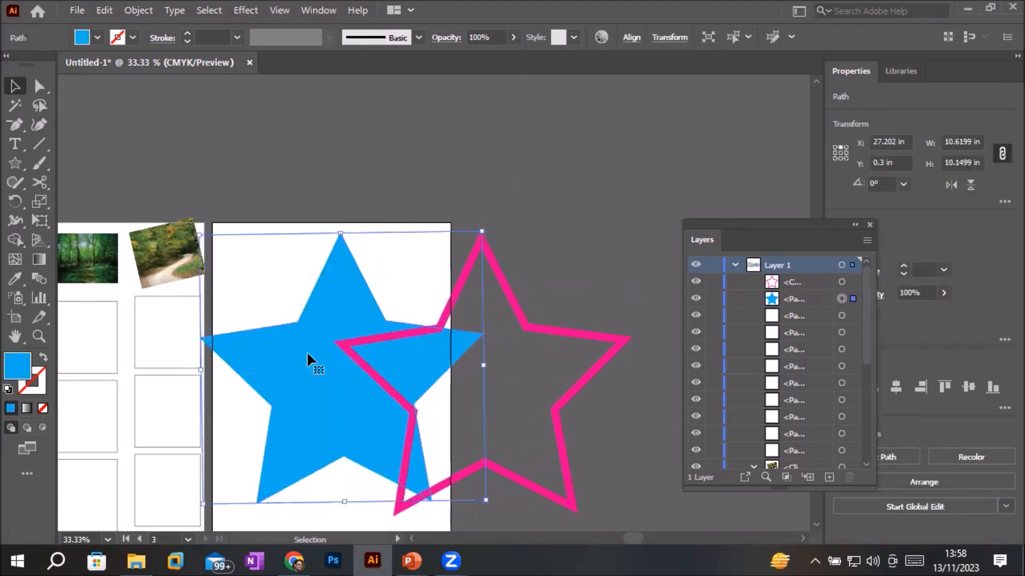
# Give the pink star outline a 4 pt bright blue stroke.
pyautogui.click(513, 297)
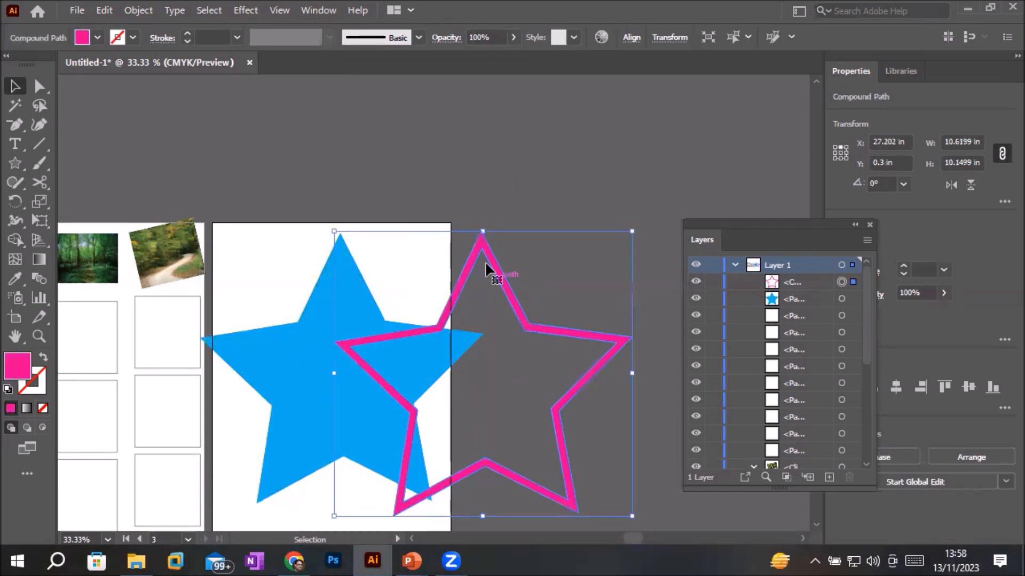
pyautogui.scroll(5, 479, 256)
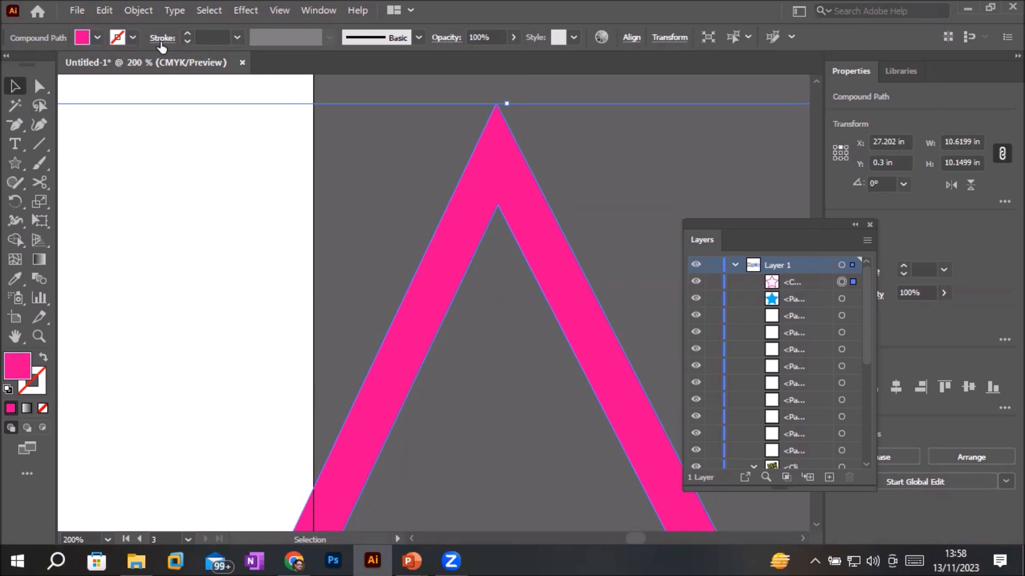
pyautogui.click(187, 34)
pyautogui.click(187, 34)
pyautogui.click(187, 34)
pyautogui.click(187, 34)
pyautogui.click(132, 37)
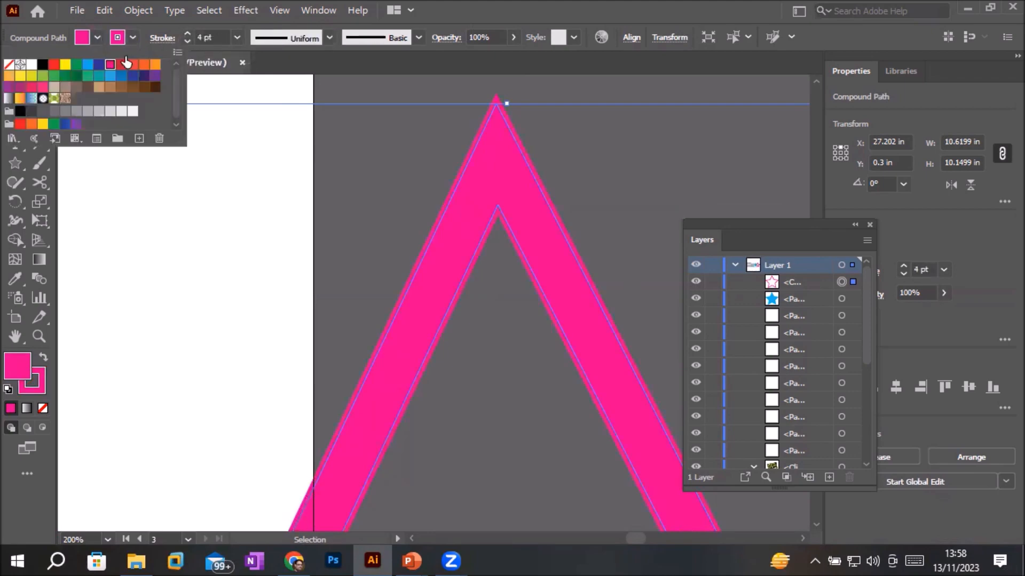
pyautogui.click(87, 68)
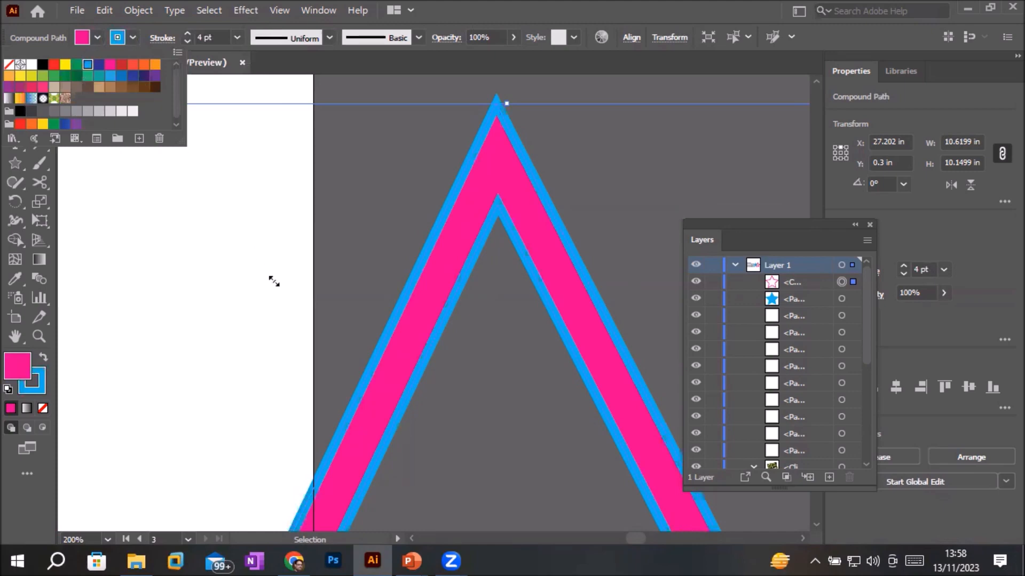
pyautogui.press('Escape')
# Move the blue star and the pink star outline together to the empty canvas above the third artboard.
pyautogui.scroll(-3, 314, 309)
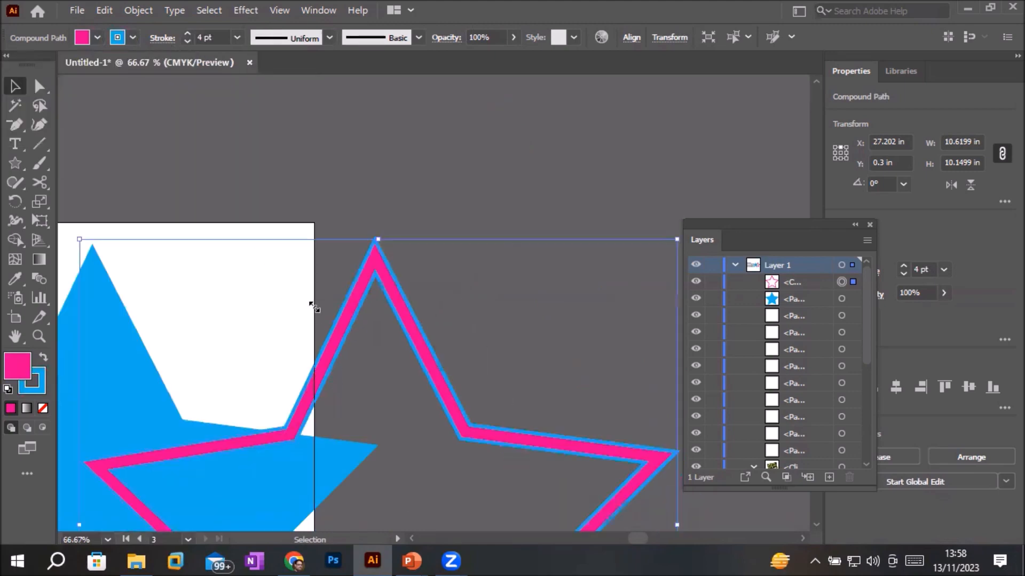
pyautogui.scroll(-4, 314, 308)
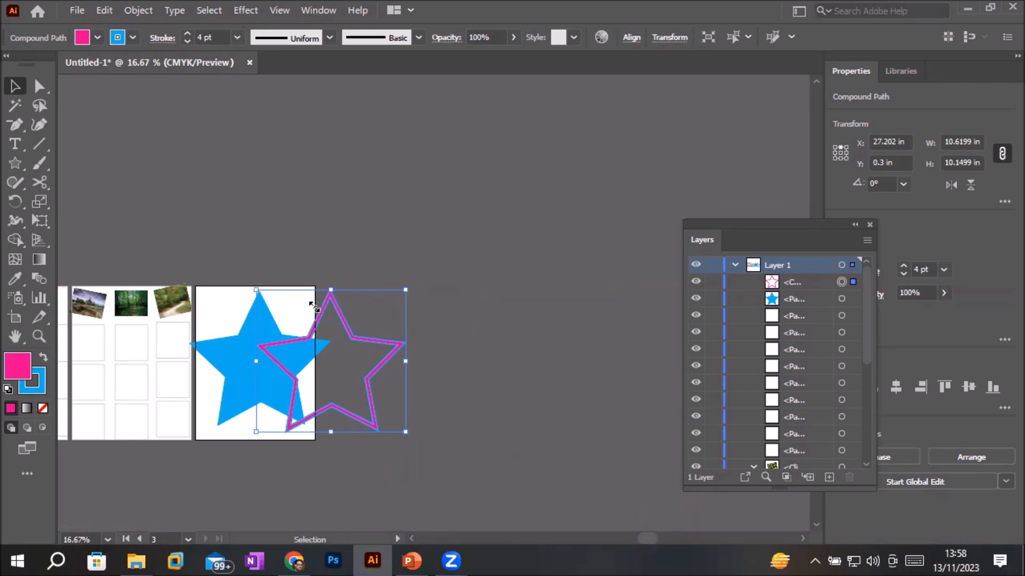
pyautogui.moveTo(216, 263); pyautogui.dragTo(436, 462)
pyautogui.moveTo(223, 370); pyautogui.dragTo(215, 218)
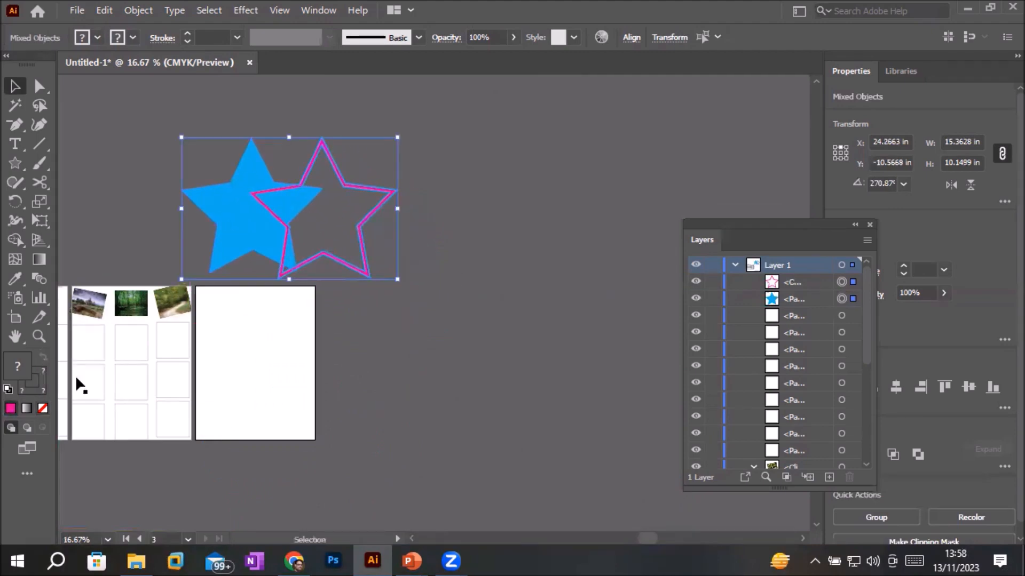
# Add the point text "Headline" in the upper part of the third artboard.
pyautogui.scroll(2, 207, 369)
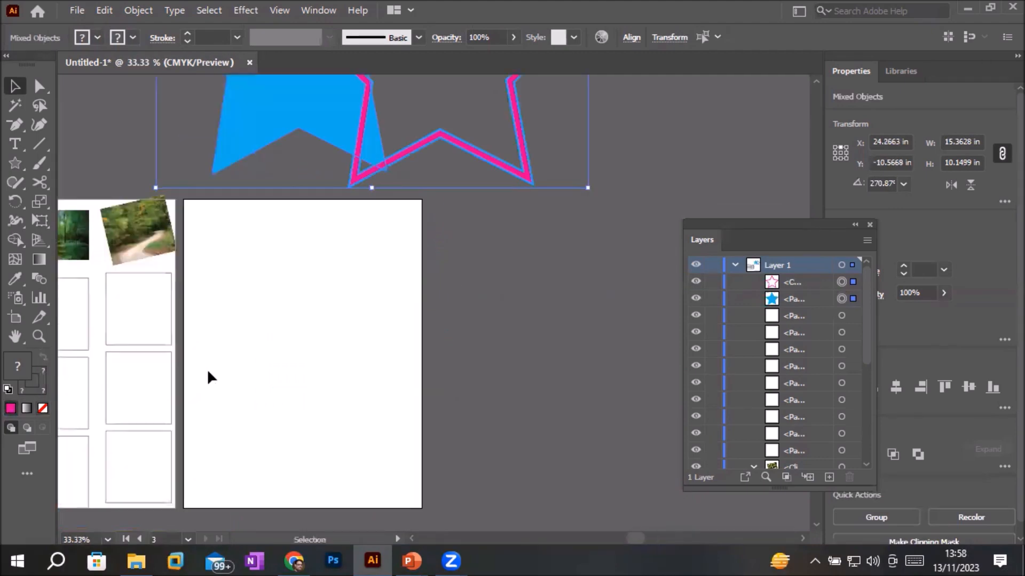
pyautogui.click(15, 144)
pyautogui.click(220, 297)
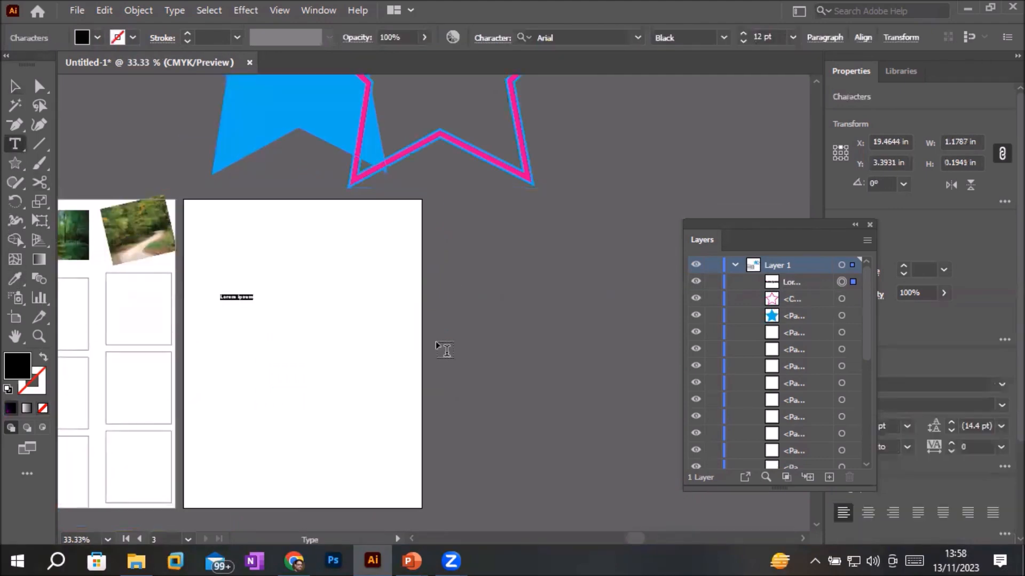
pyautogui.write('Heading')
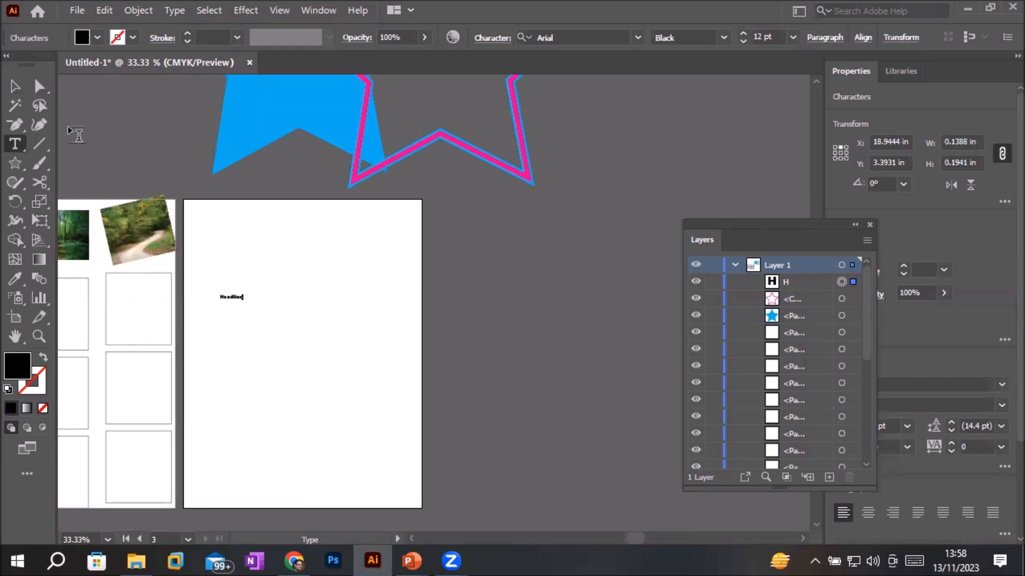
# Enlarge the "Headline" text to about 11.8 in wide and give it an 11 pt bright blue stroke.
pyautogui.click(15, 85)
pyautogui.moveTo(242, 303)
pyautogui.mouseDown()
pyautogui.moveTo(272, 344)
pyautogui.moveTo(549, 495)
pyautogui.moveTo(362, 327)
pyautogui.mouseUp()
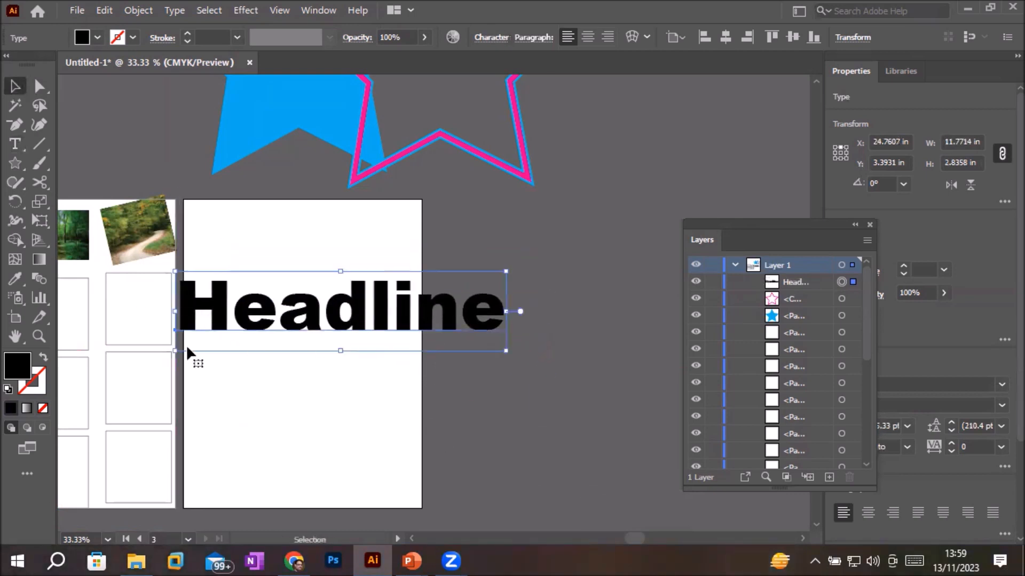
pyautogui.click(187, 34)
pyautogui.click(188, 35)
pyautogui.click(188, 34)
pyautogui.click(188, 34)
pyautogui.click(187, 34)
pyautogui.click(188, 34)
pyautogui.click(187, 34)
pyautogui.click(188, 34)
pyautogui.click(188, 34)
pyautogui.click(188, 34)
pyautogui.click(188, 34)
pyautogui.scroll(2, 271, 379)
pyautogui.scroll(1, 271, 380)
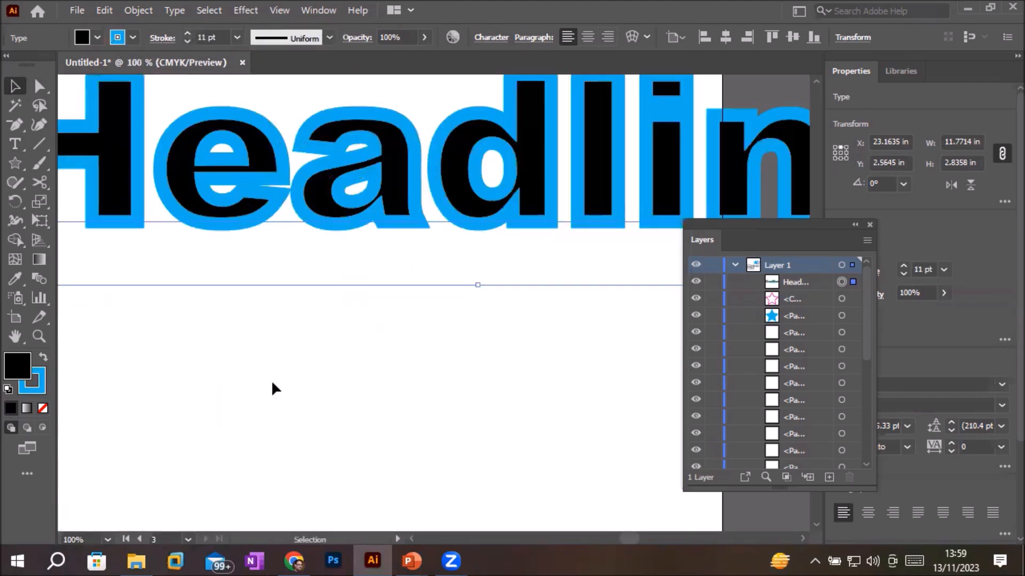
# Convert the "Headline" text to outlines and apply Outline Stroke to its blue stroke.
pyautogui.scroll(-2, 271, 380)
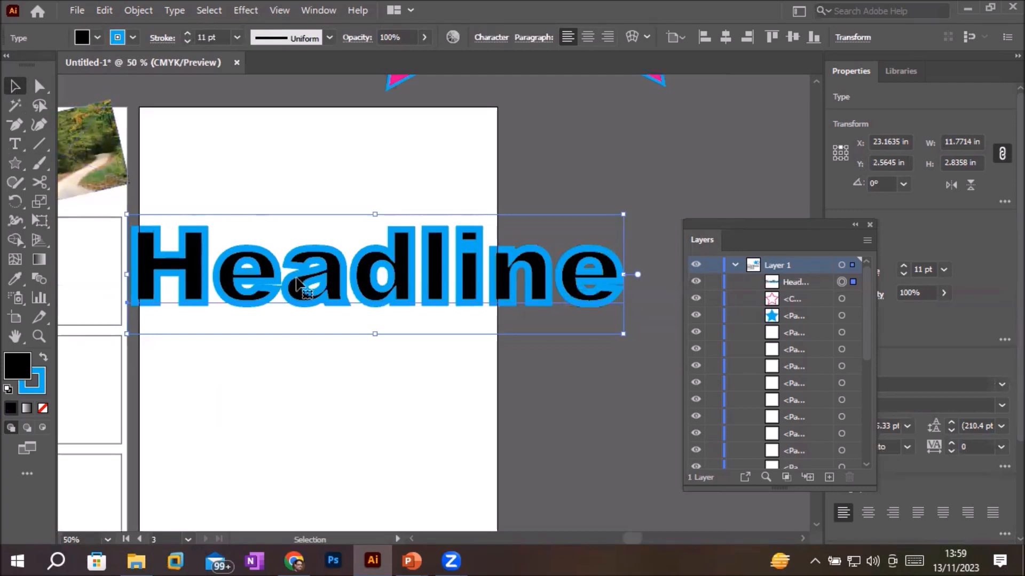
pyautogui.rightClick(295, 284)
pyautogui.click(364, 323)
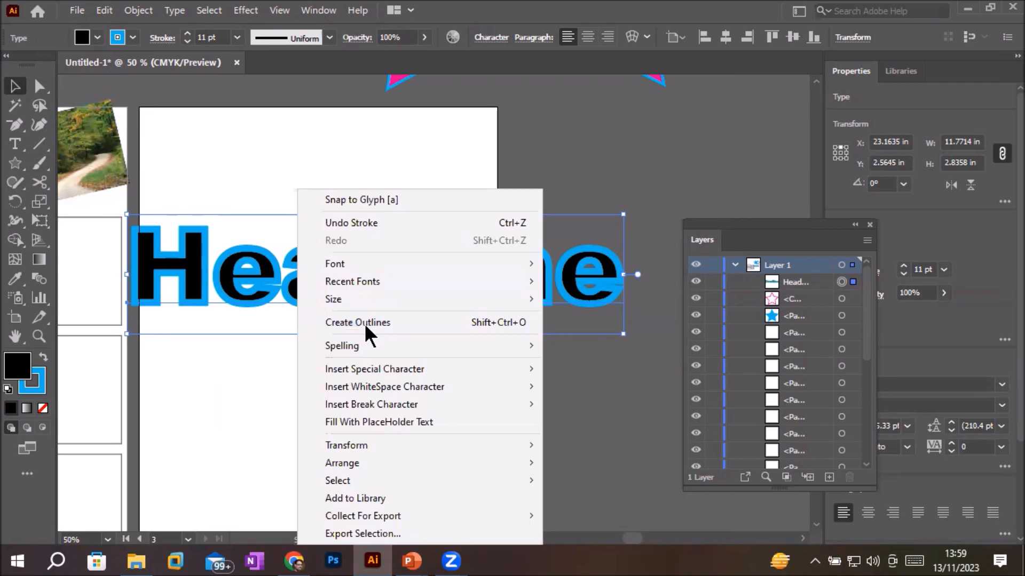
pyautogui.click(142, 9)
pyautogui.moveTo(267, 310)
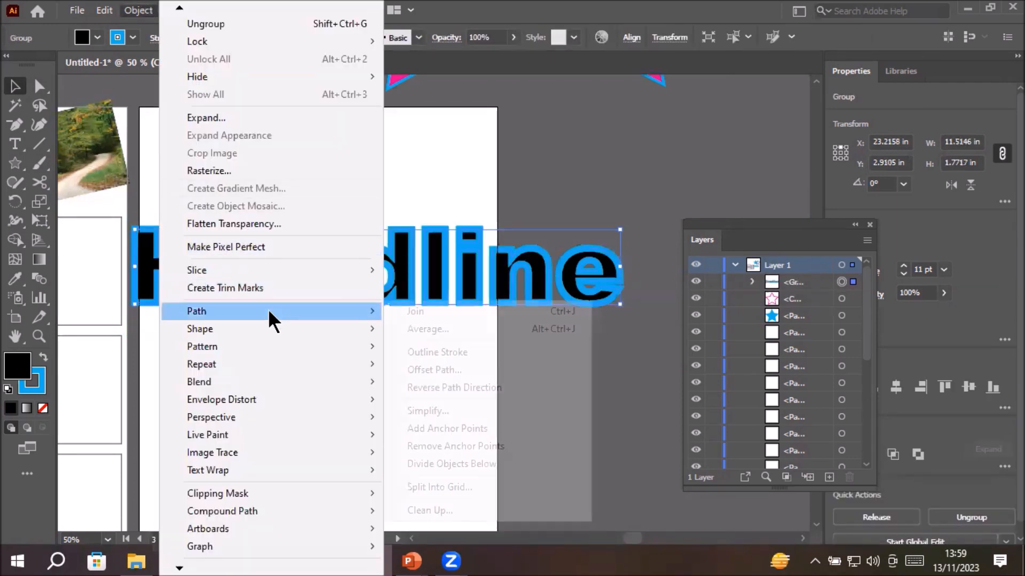
pyautogui.click(487, 348)
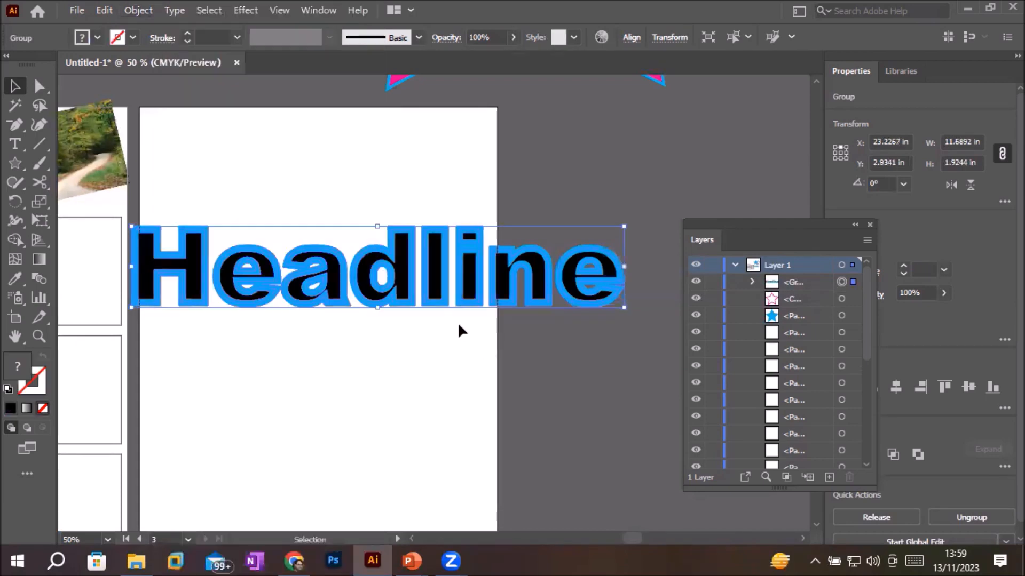
# Ungroup the outlined headline into separate letter groups and clear the selection.
pyautogui.rightClick(415, 270)
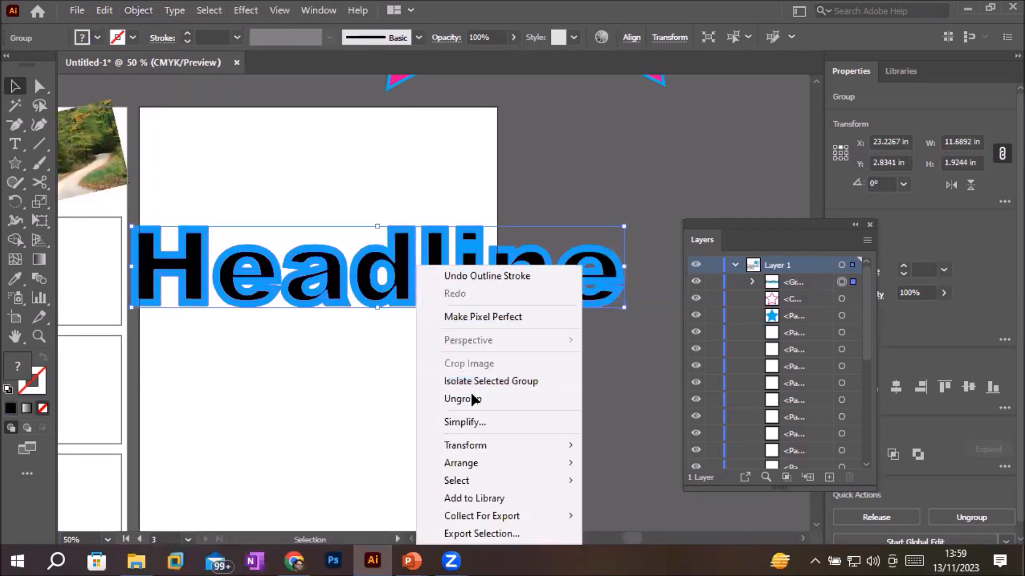
pyautogui.click(470, 399)
pyautogui.click(377, 417)
# Try moving the letter d below the rest of the word and undo the move.
pyautogui.moveTo(363, 278); pyautogui.dragTo(361, 378)
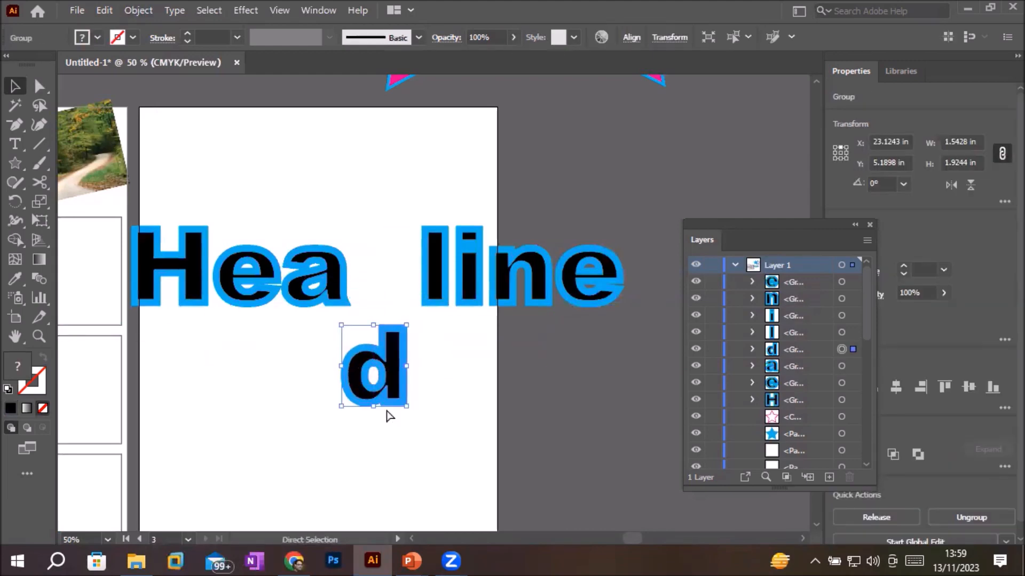
pyautogui.hotkey('ctrl', 'z')
pyautogui.click(377, 354)
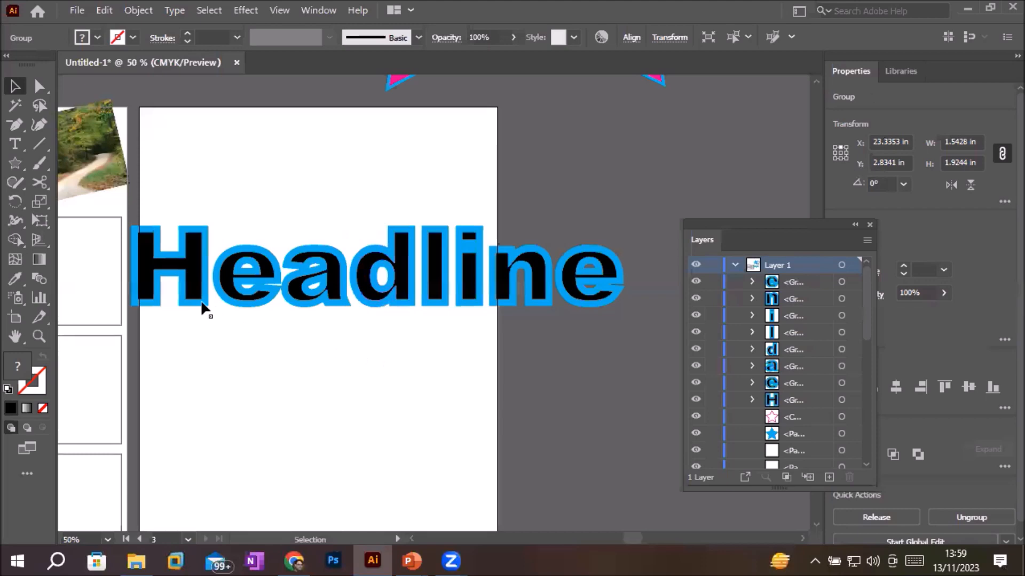
# Move the H below the word, ungroup it, and place its black letter shape above its blue outline.
pyautogui.moveTo(187, 303); pyautogui.dragTo(193, 383)
pyautogui.rightClick(179, 346)
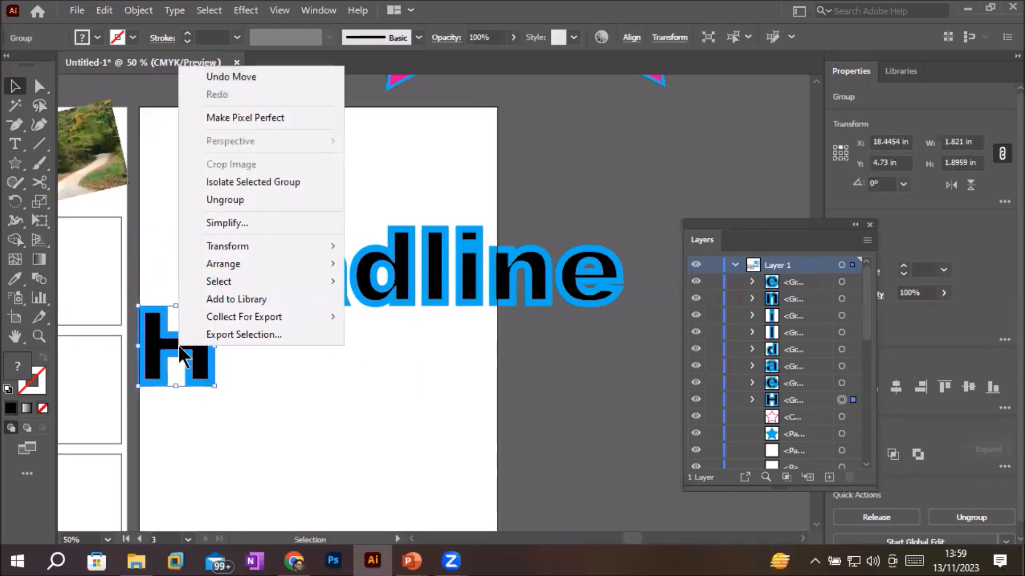
pyautogui.click(235, 200)
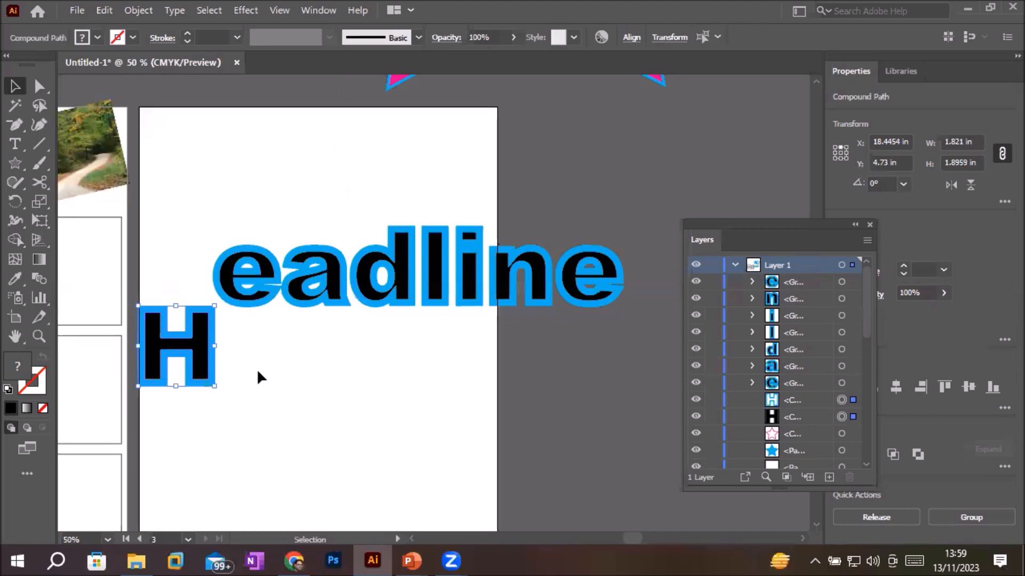
pyautogui.click(231, 359)
pyautogui.moveTo(201, 354); pyautogui.dragTo(204, 208)
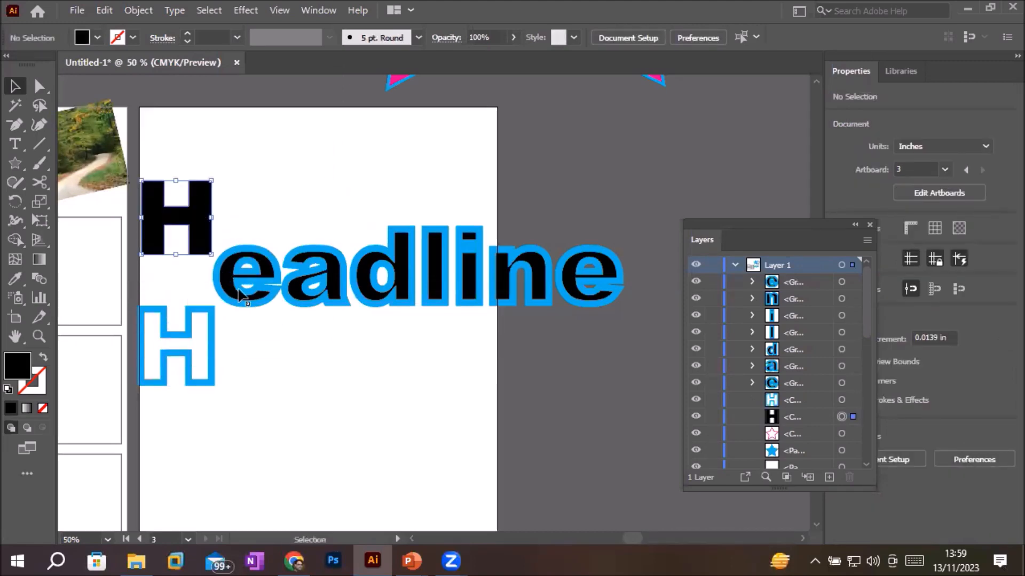
# Ungroup the first e and separate it, placing the black shape beside the black H and the blue outline beside the outlined H.
pyautogui.click(239, 289)
pyautogui.rightClick(238, 289)
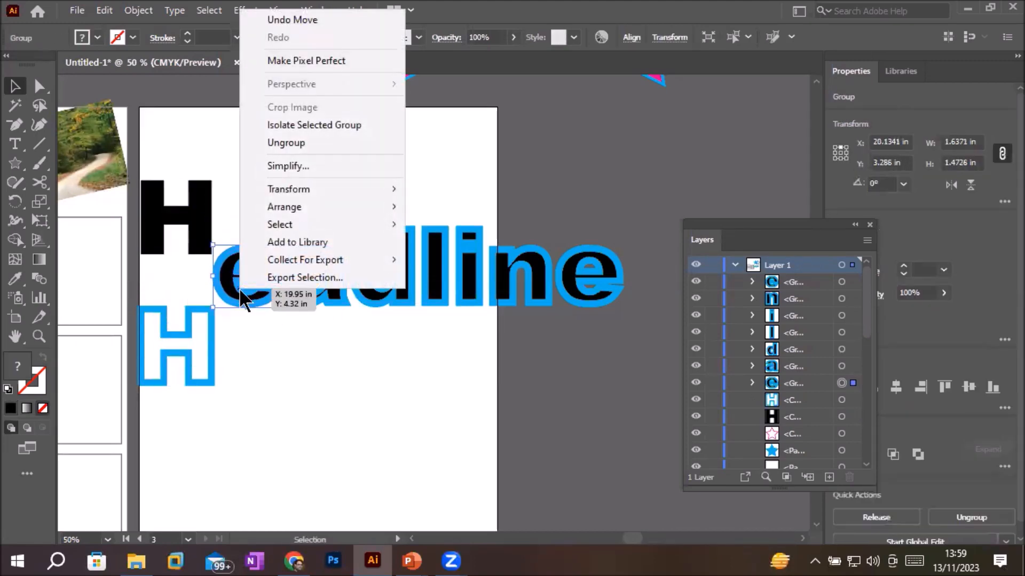
pyautogui.click(299, 140)
pyautogui.moveTo(255, 279); pyautogui.dragTo(244, 228)
# Ungroup the a and separate it, adding the black shape to the upper letters and the blue outline to the lower ones.
pyautogui.click(291, 285)
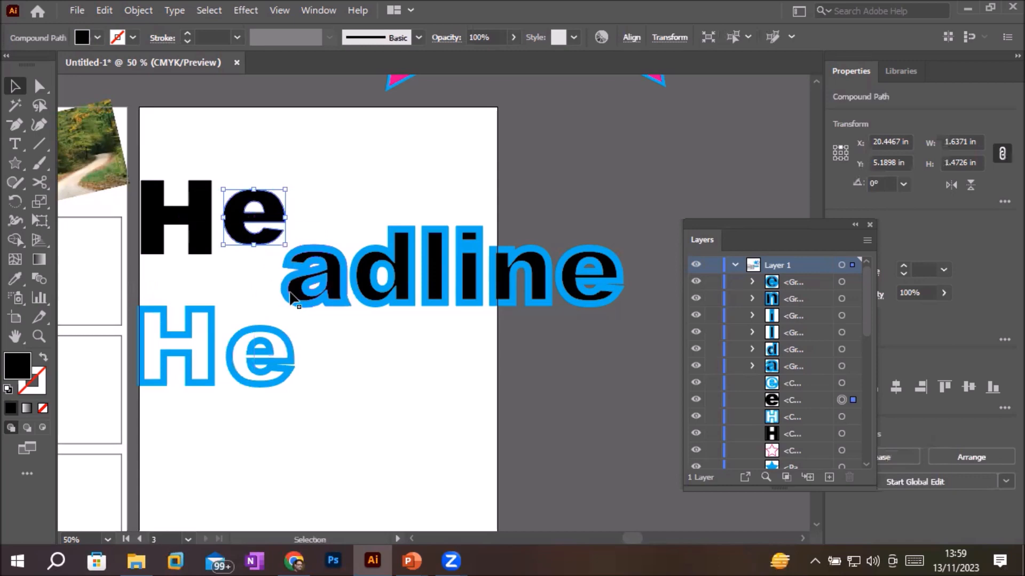
pyautogui.rightClick(302, 293)
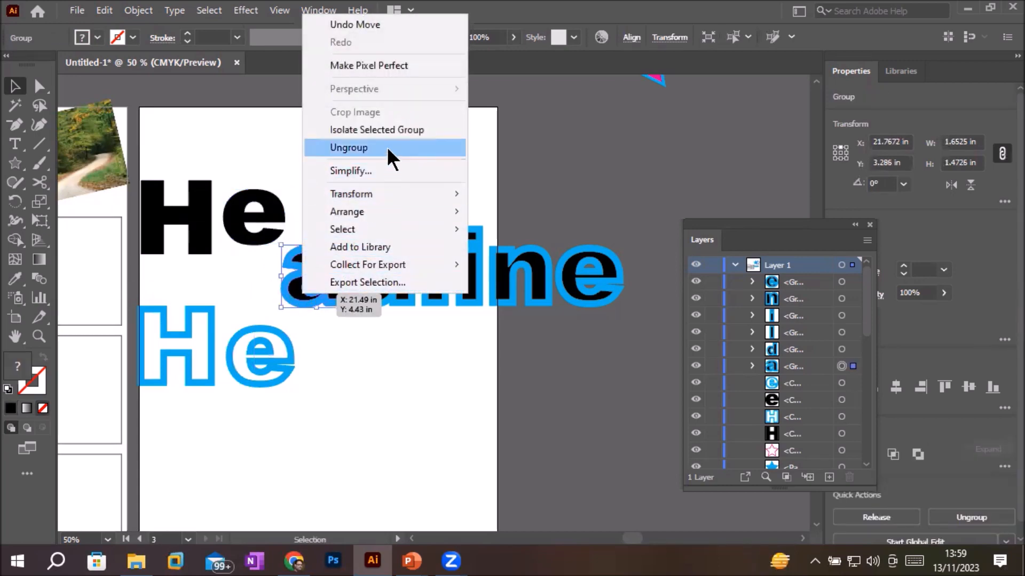
pyautogui.click(386, 147)
pyautogui.click(368, 354)
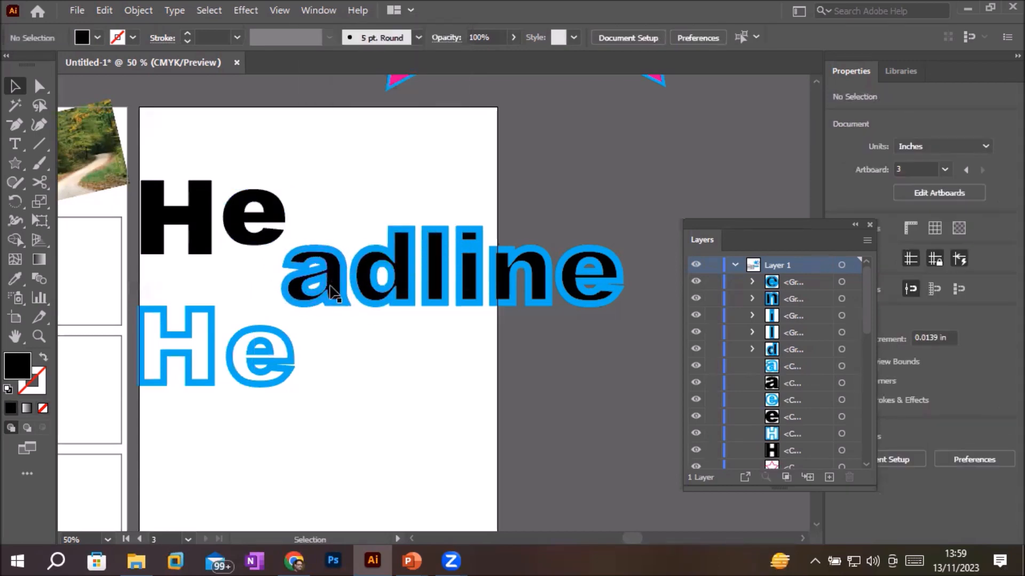
pyautogui.moveTo(338, 286); pyautogui.dragTo(346, 369)
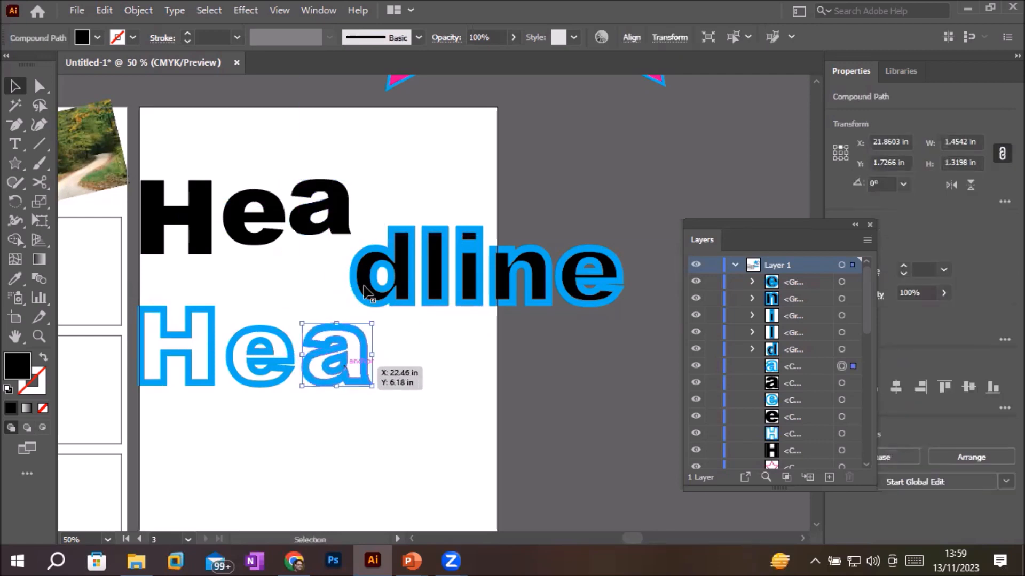
# Ungroup the d and separate its black shape and blue outline to complete "Head" in both rows.
pyautogui.click(372, 291)
pyautogui.rightClick(372, 291)
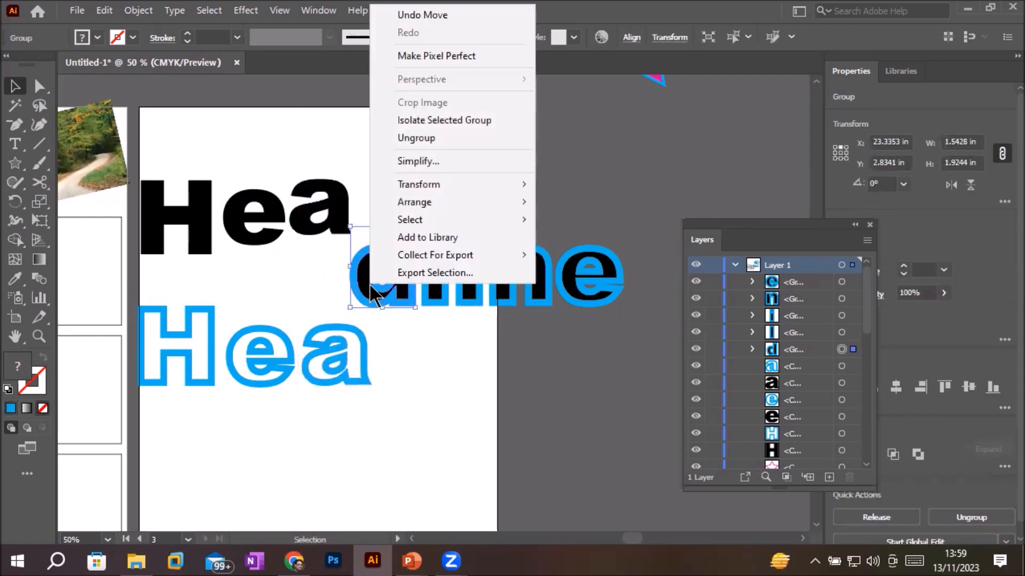
pyautogui.click(427, 140)
pyautogui.moveTo(393, 279); pyautogui.dragTo(404, 201)
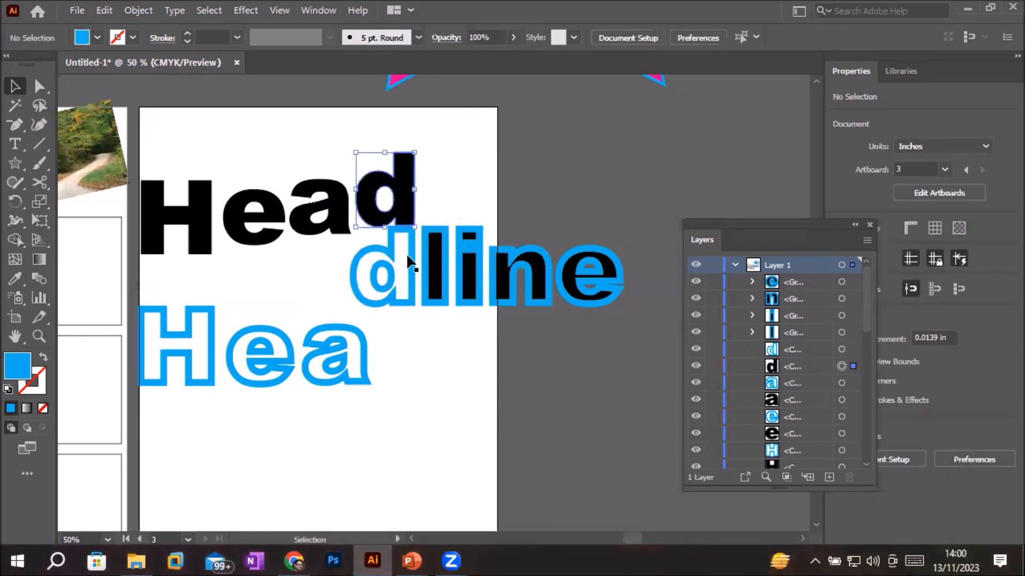
pyautogui.moveTo(414, 267); pyautogui.dragTo(442, 352)
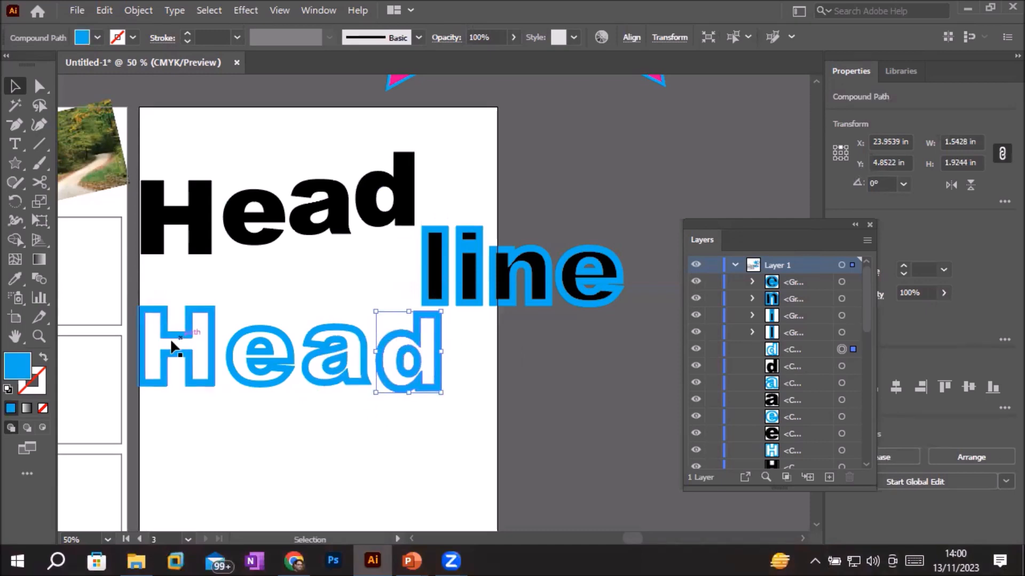
# Give the H outline in the lower row a pink stroke and a red fill.
pyautogui.click(178, 353)
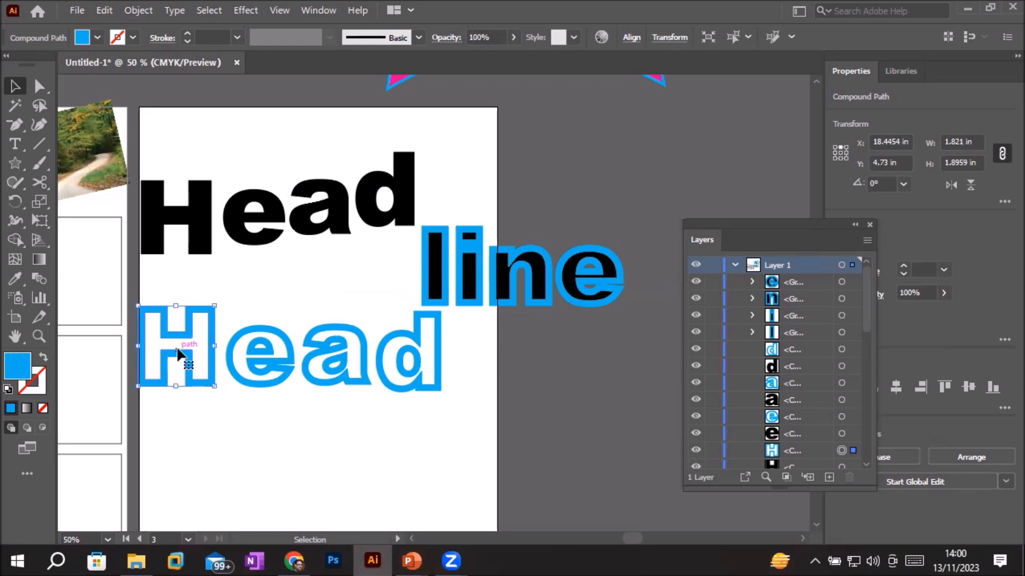
pyautogui.click(132, 37)
pyautogui.click(110, 66)
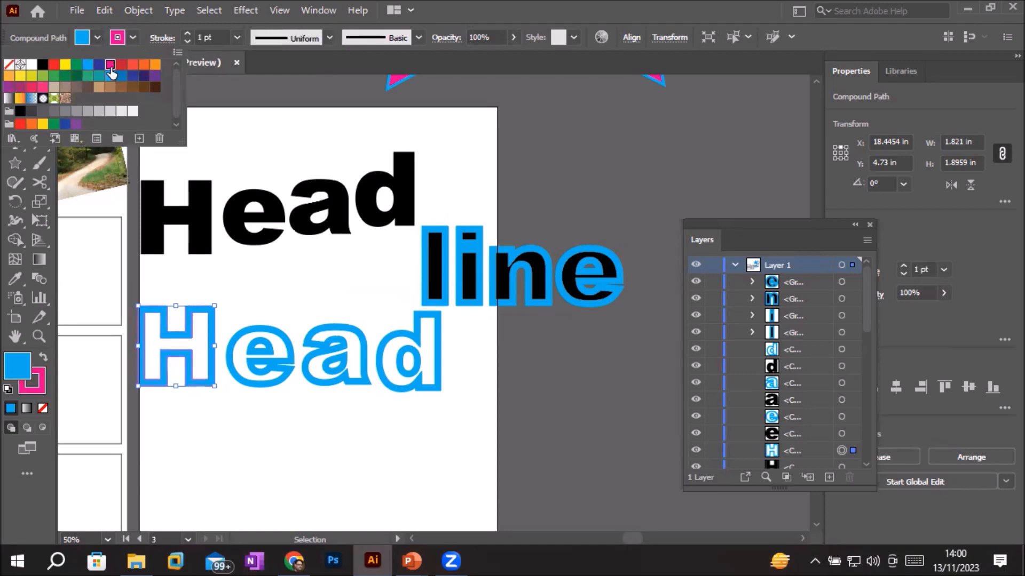
pyautogui.click(97, 38)
pyautogui.click(54, 65)
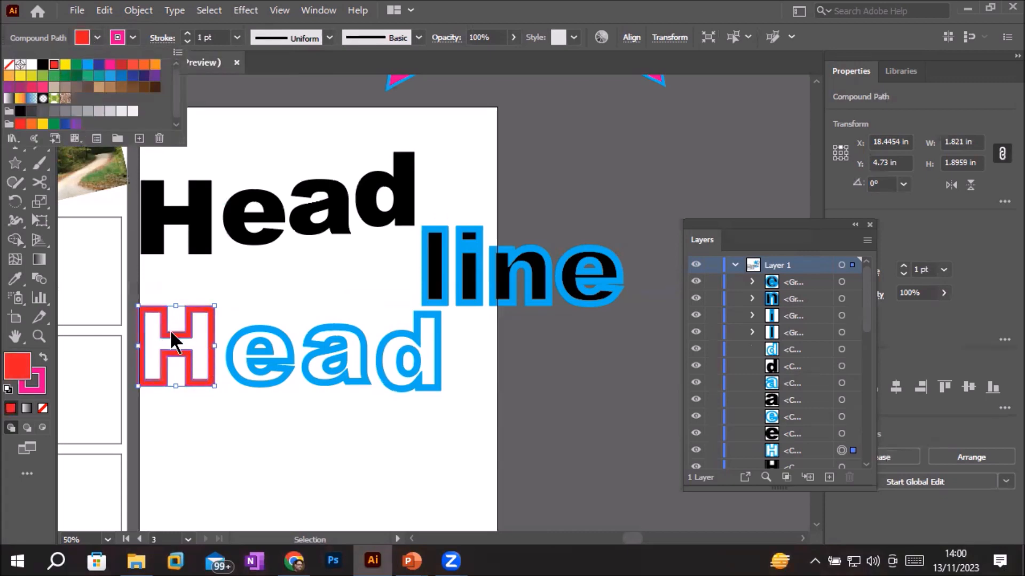
# Increase the H outline's stroke to 3 pt and recolor it bright blue.
pyautogui.scroll(6, 176, 336)
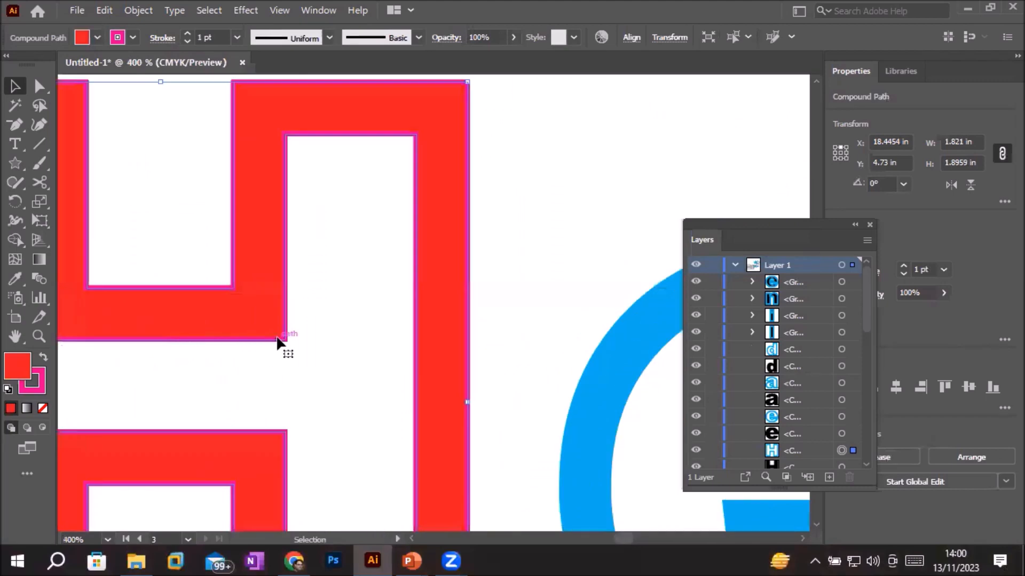
pyautogui.click(187, 34)
pyautogui.click(187, 34)
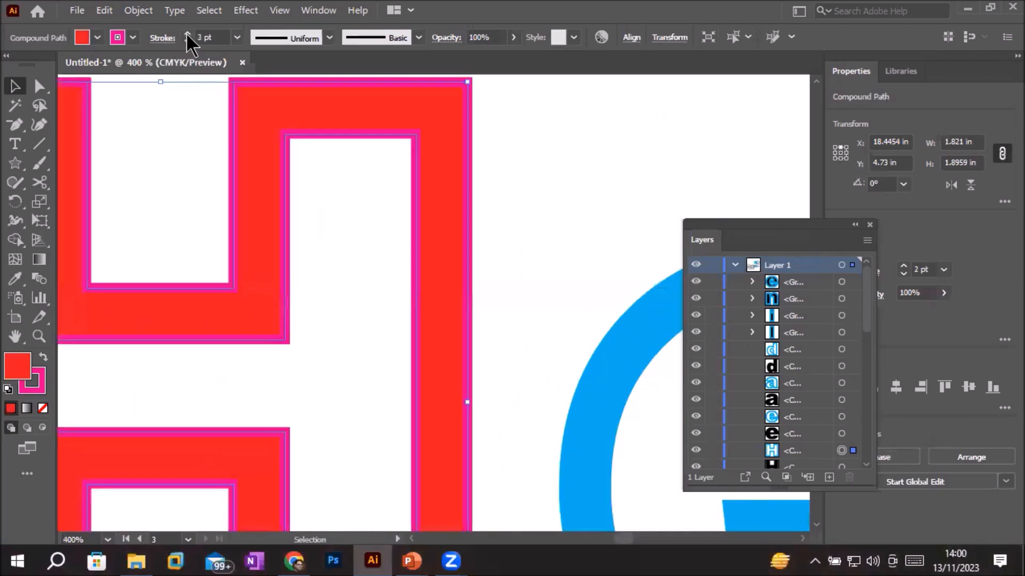
pyautogui.click(133, 39)
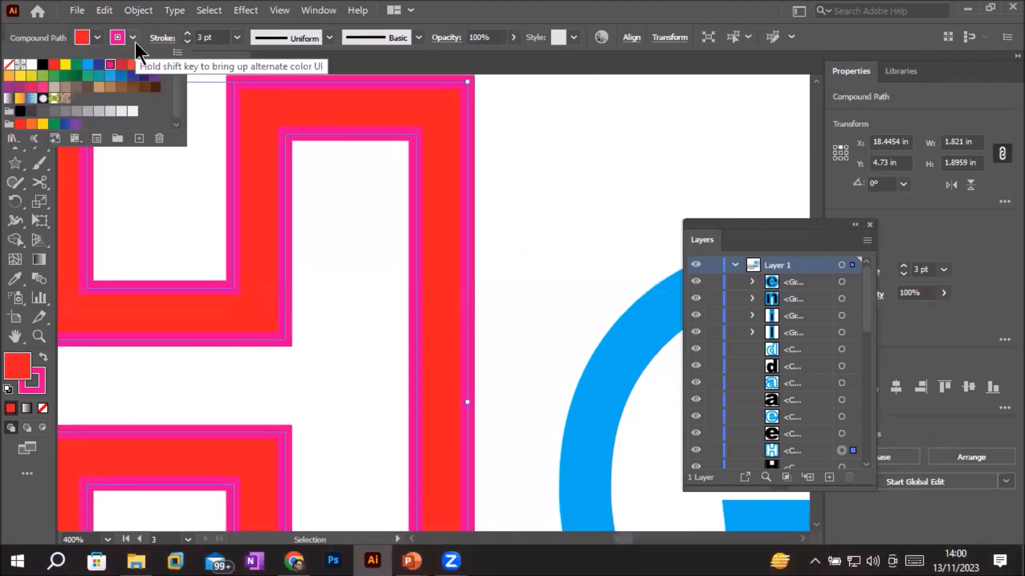
pyautogui.click(87, 65)
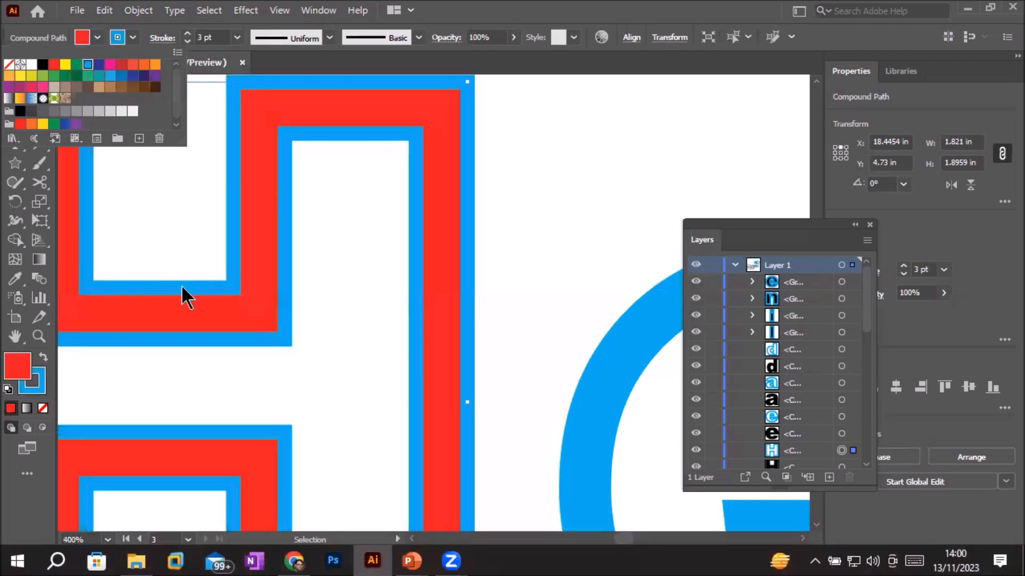
# Turn the H outline into a Live Paint group and fill its empty interior with orange using the Live Paint Bucket.
pyautogui.scroll(-3, 354, 381)
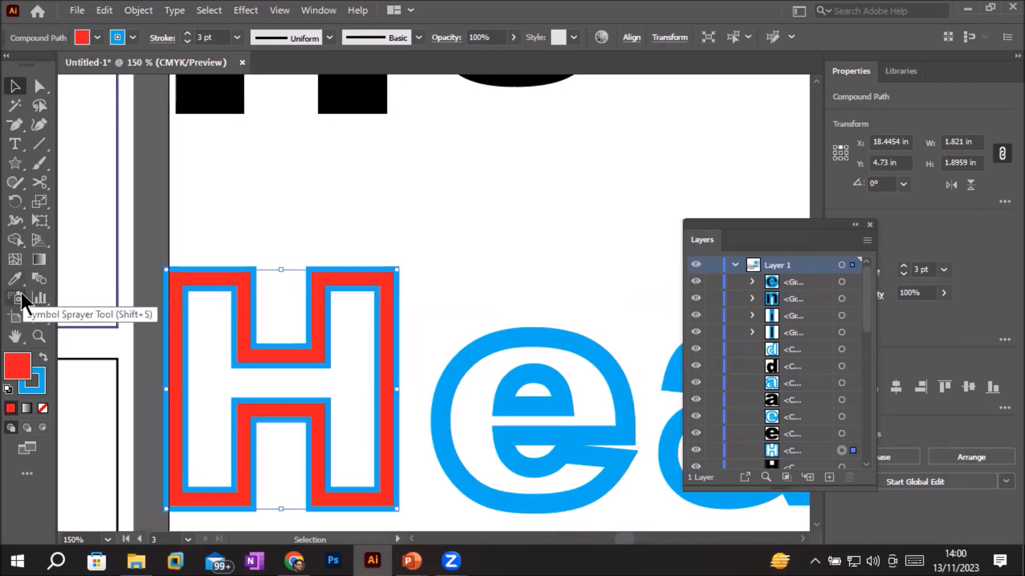
pyautogui.moveTo(11, 242); pyautogui.dragTo(87, 256)
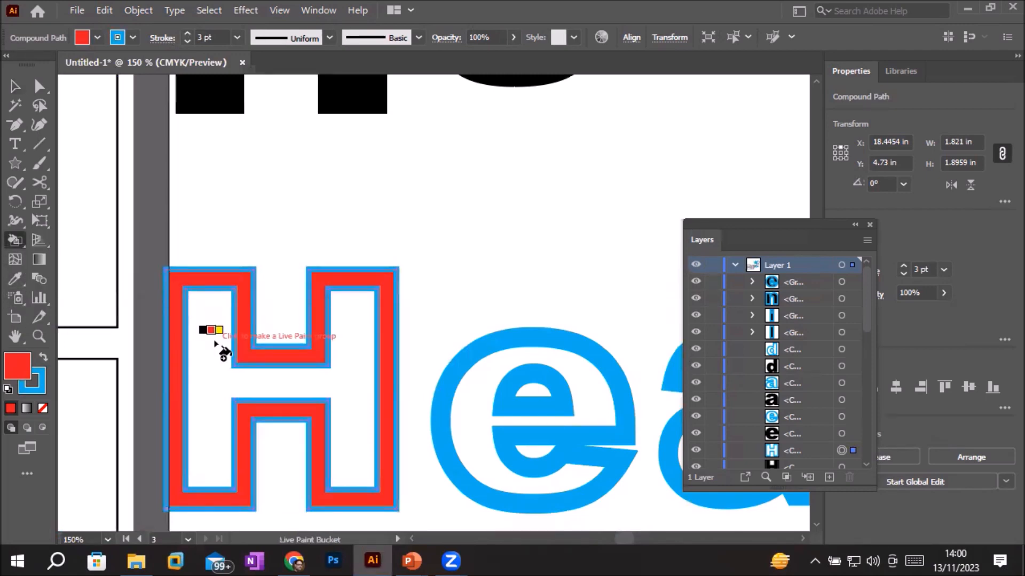
pyautogui.press('Right')
pyautogui.press('Right')
pyautogui.press('Right')
pyautogui.press('Right')
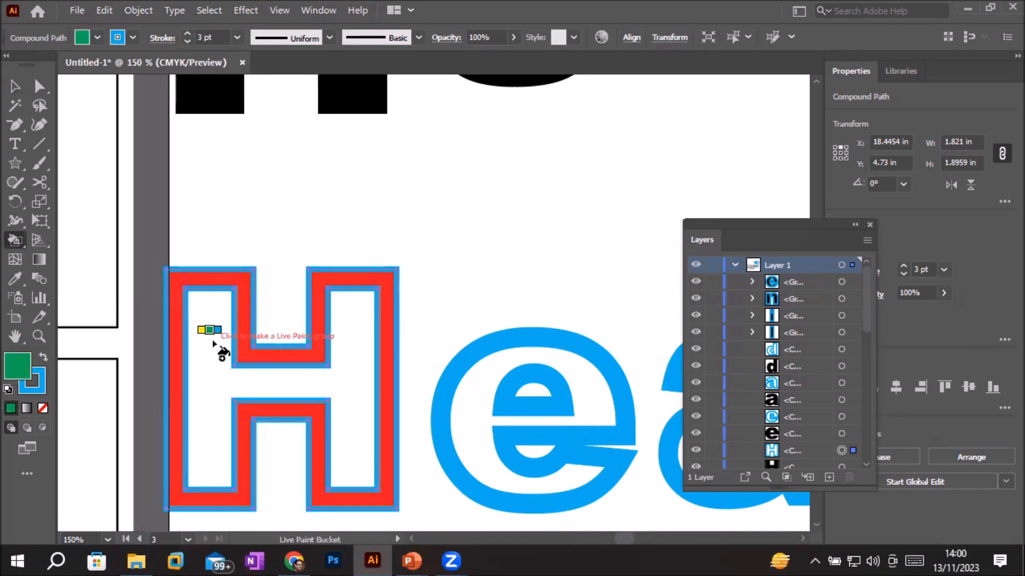
pyautogui.press('Right')
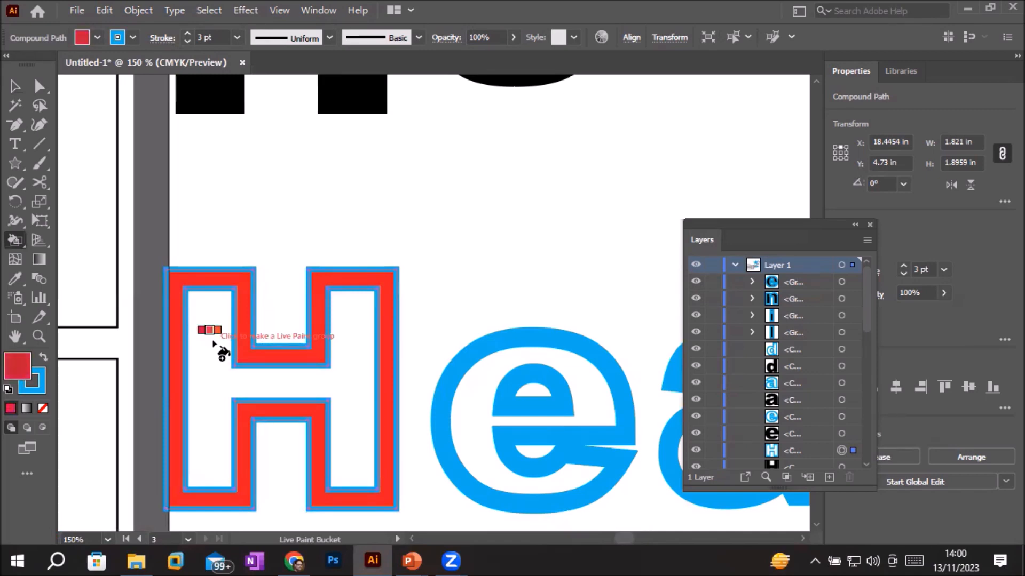
pyautogui.press('Right')
pyautogui.press('Right')
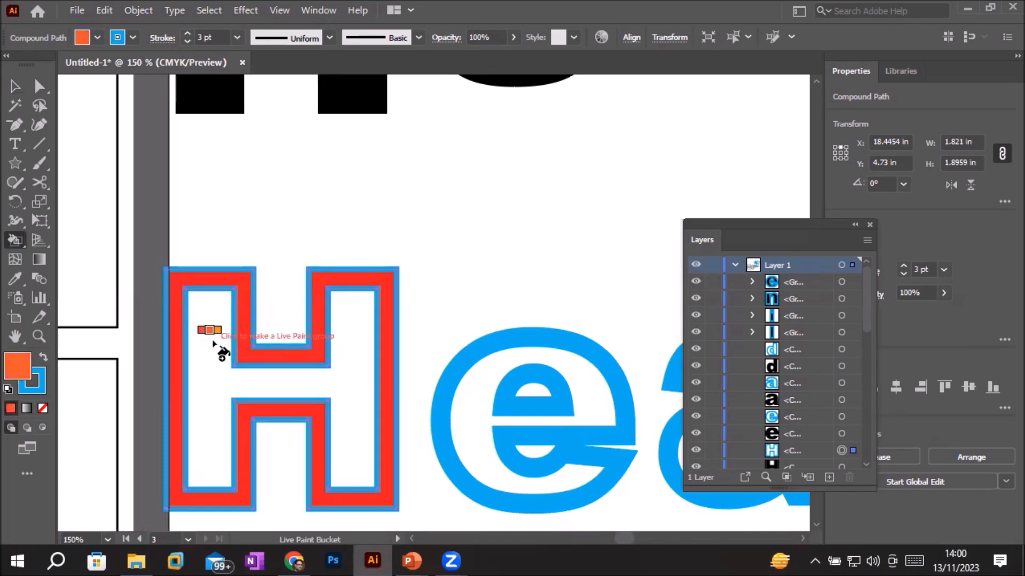
pyautogui.click(202, 373)
# Repaint the interior of the H with a lighter orange and finally with yellow.
pyautogui.press('Right')
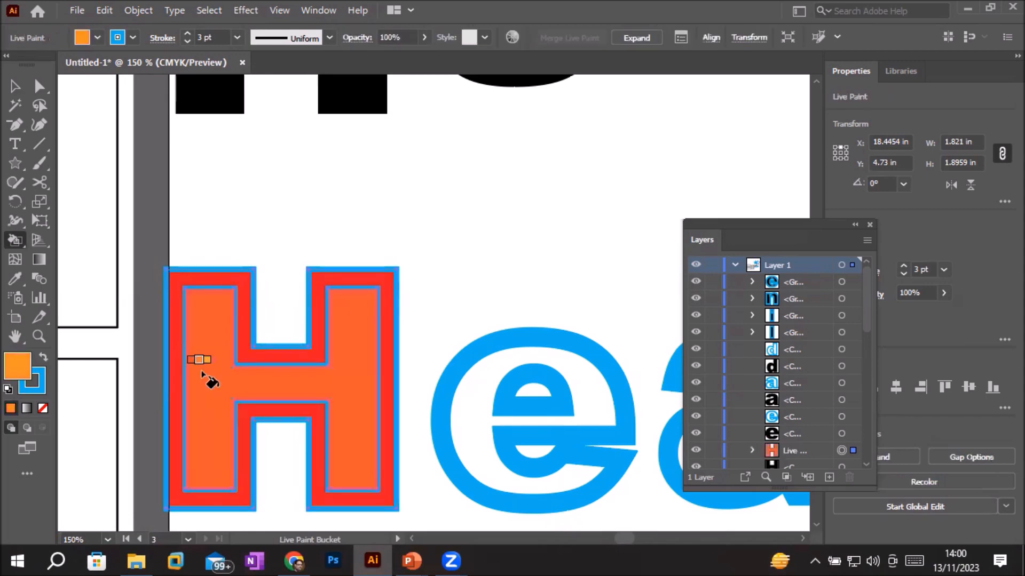
pyautogui.click(202, 373)
pyautogui.press('Right')
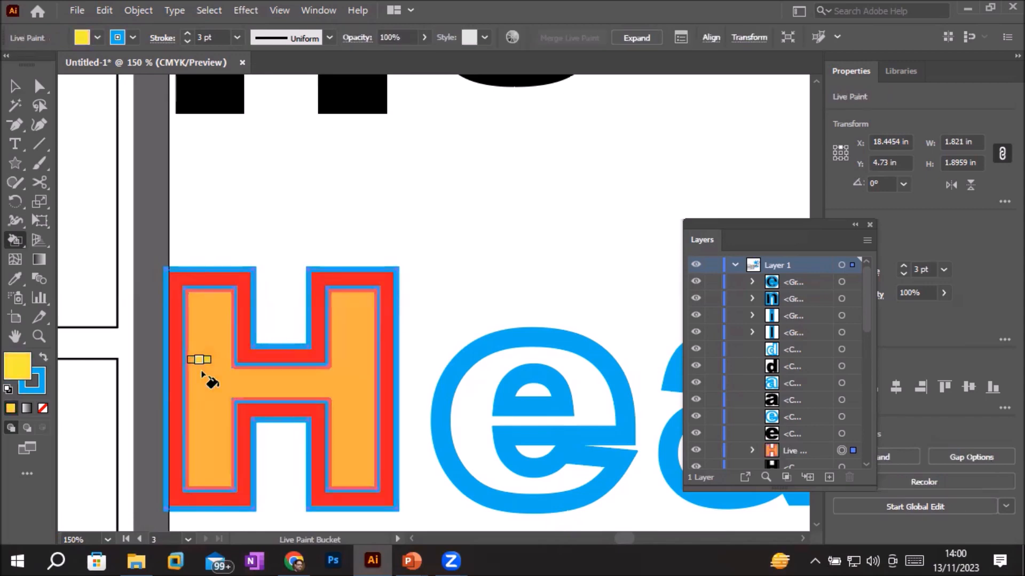
pyautogui.click(202, 373)
pyautogui.keyDown('alt'); pyautogui.scroll(-3, 243, 405); pyautogui.keyUp('alt')
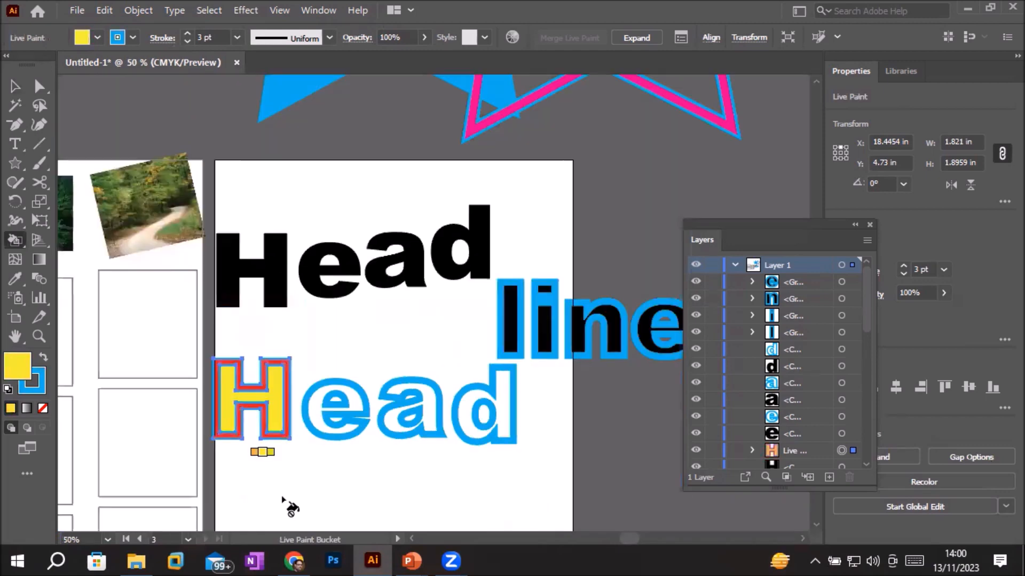
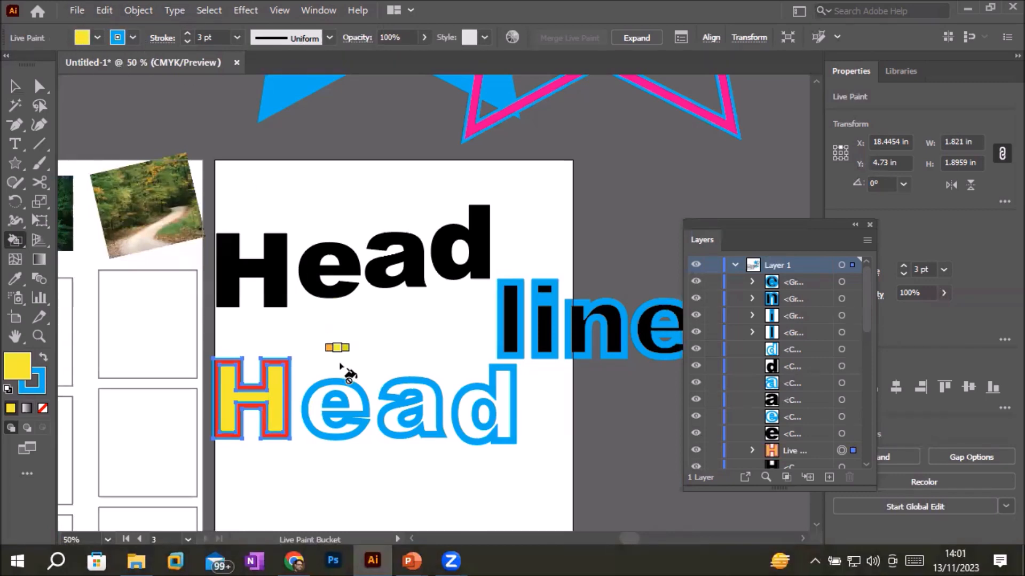
pyautogui.scroll(-1, 346, 375)
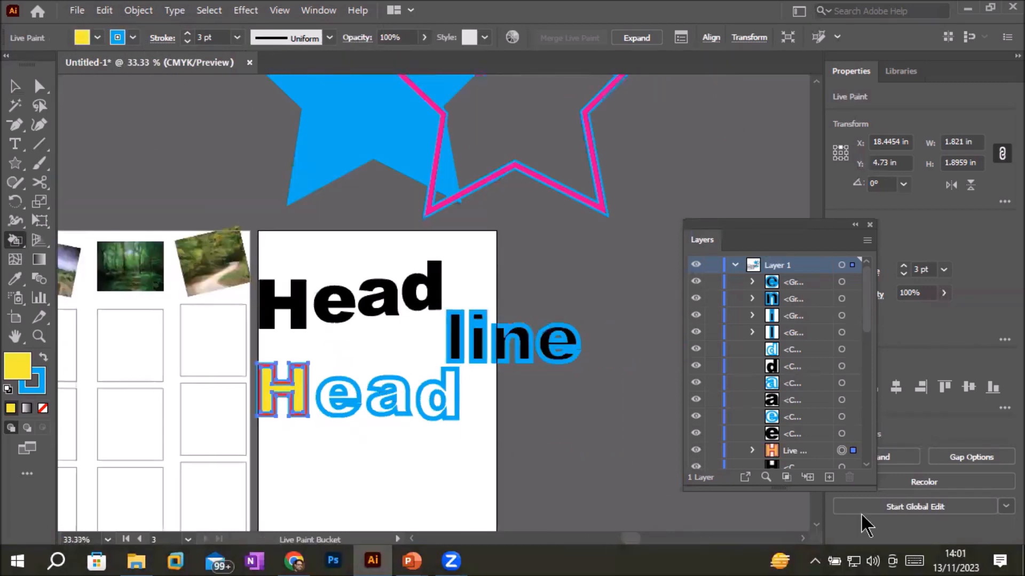
pyautogui.scroll(-1, 609, 389)
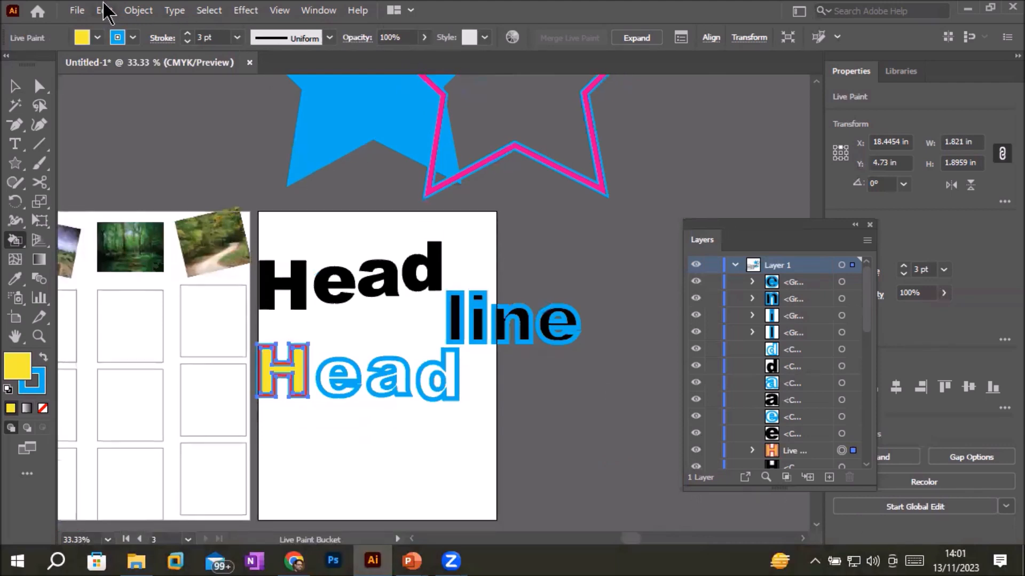
pyautogui.click(139, 11)
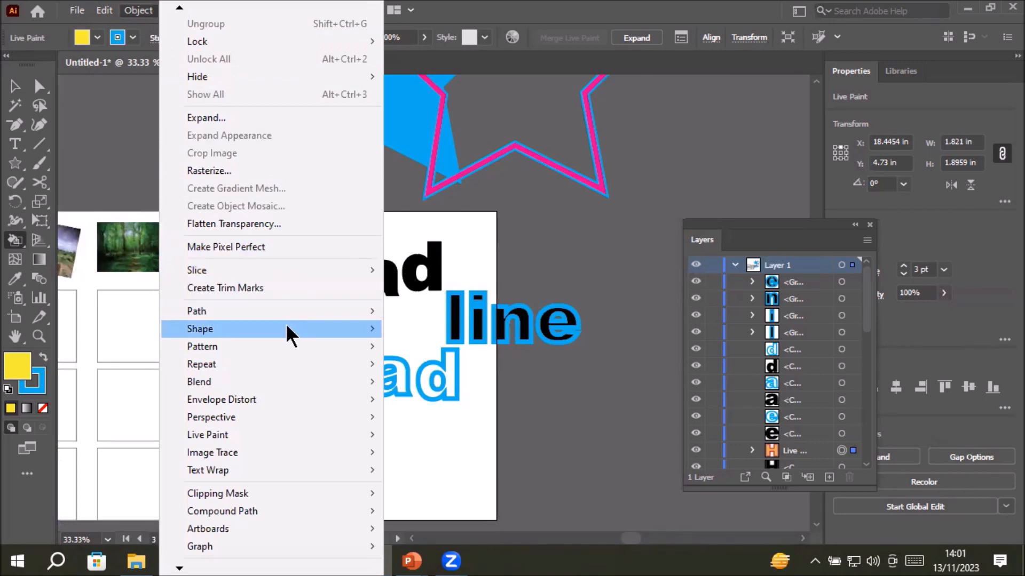
pyautogui.moveTo(293, 309)
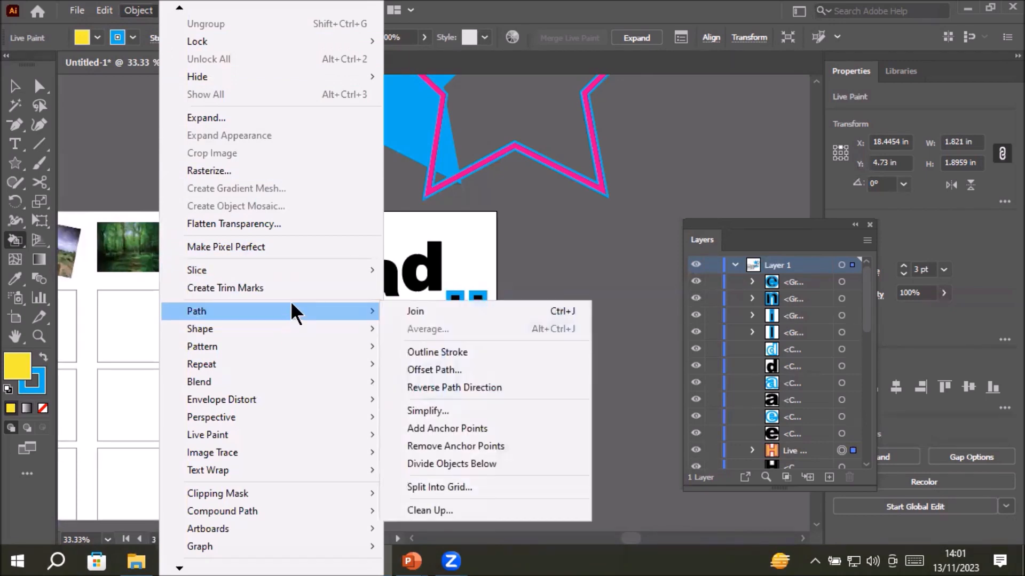
pyautogui.click(417, 412)
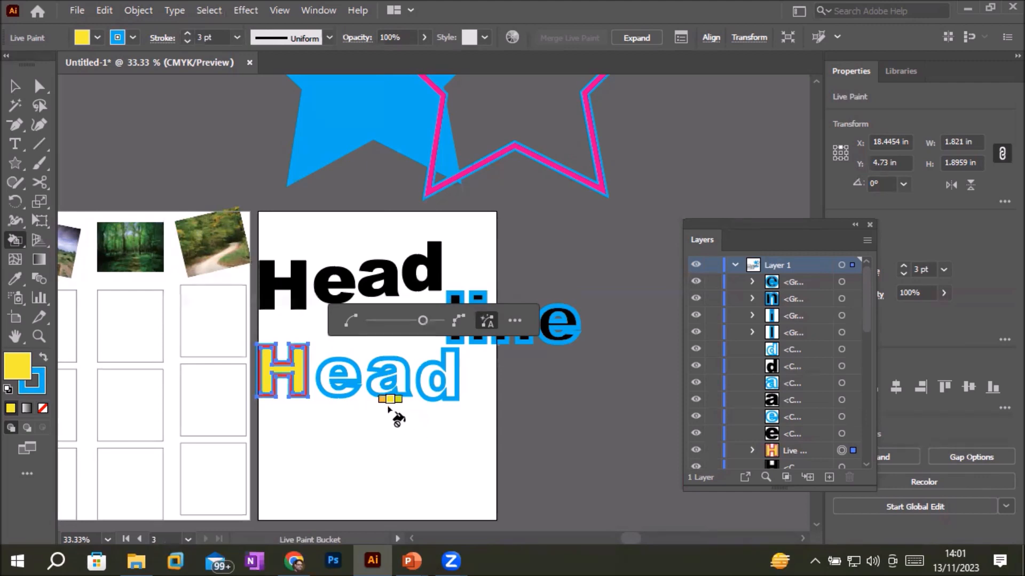
pyautogui.click(309, 428)
# Move all the headline letters off the artboard to the empty area beside the pink star outline.
pyautogui.scroll(-1, 310, 428)
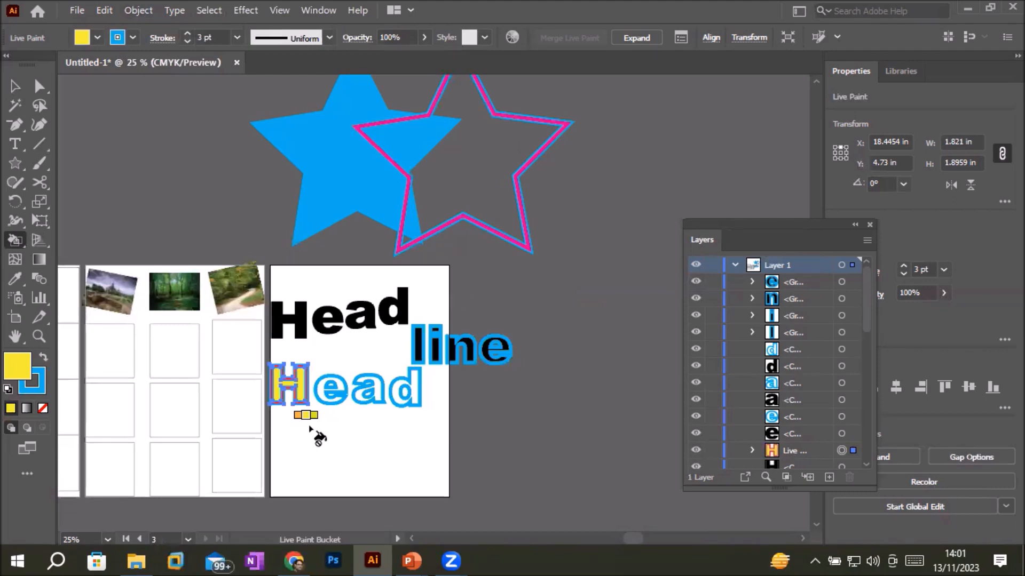
pyautogui.click(15, 86)
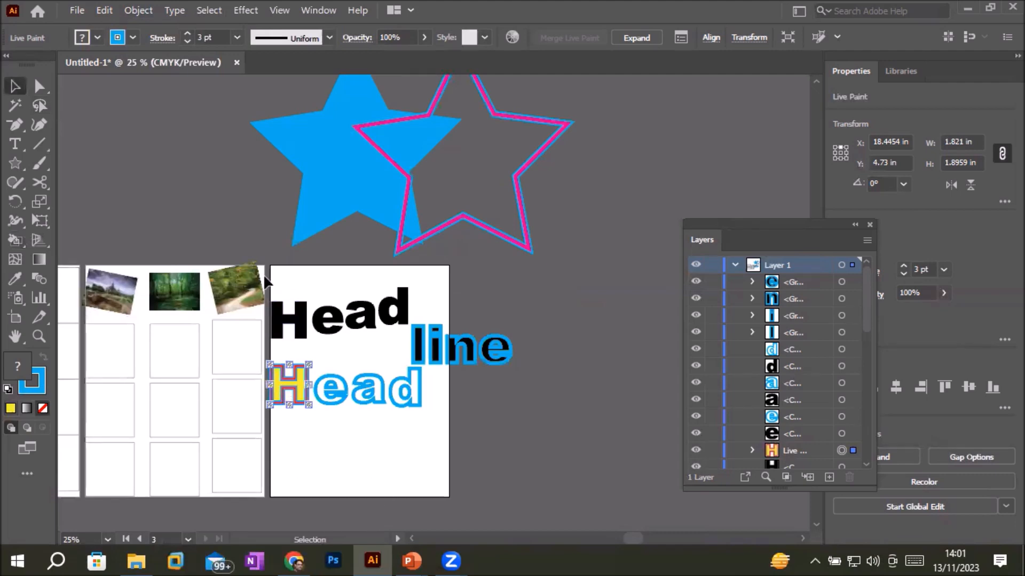
pyautogui.moveTo(267, 265); pyautogui.dragTo(567, 446)
pyautogui.moveTo(510, 358); pyautogui.dragTo(798, 141)
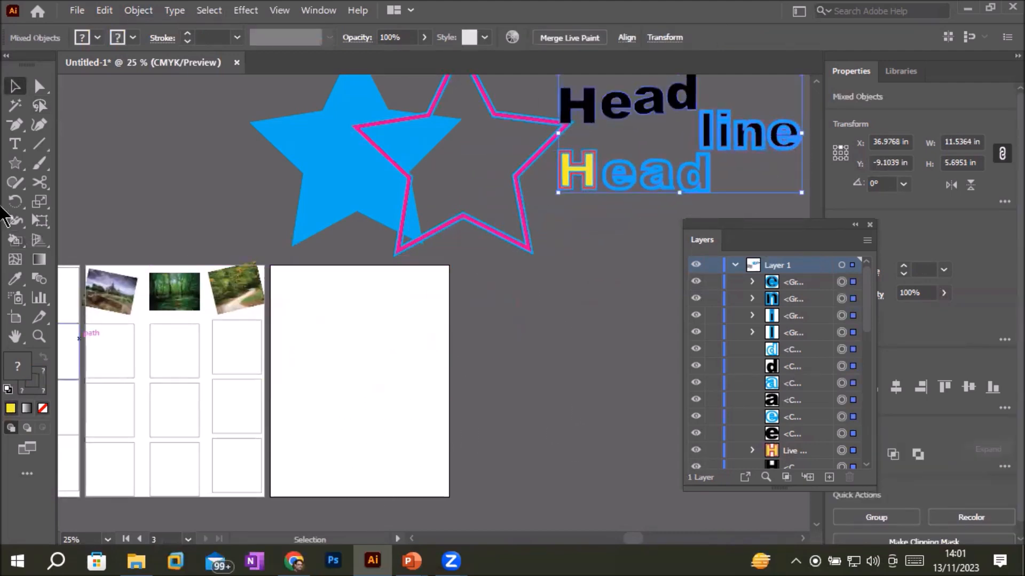
# Add three evenly spaced anchor points along the horizontal blue line with the Pen tool.
pyautogui.click(17, 166)
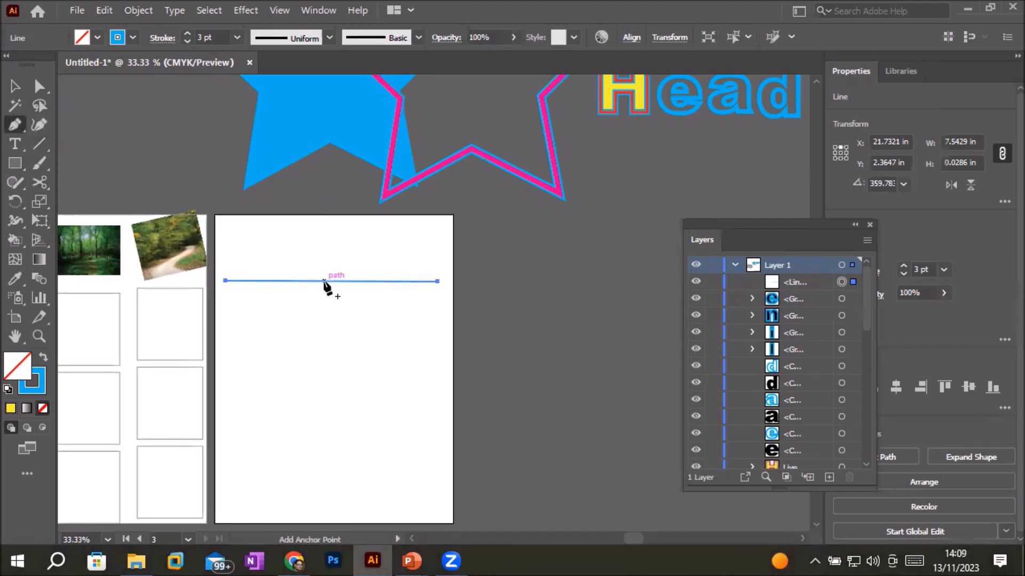
pyautogui.click(325, 280)
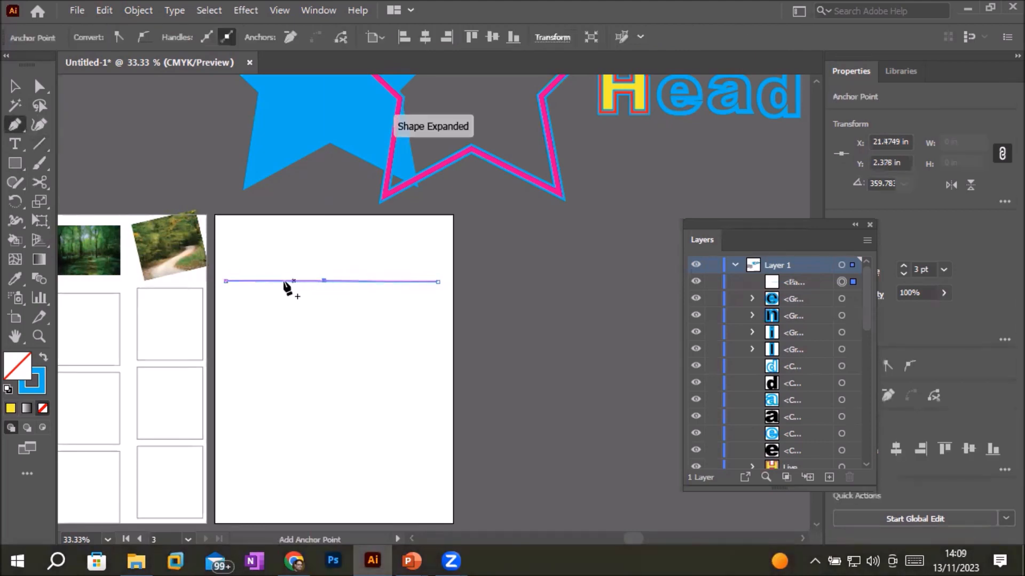
pyautogui.click(377, 281)
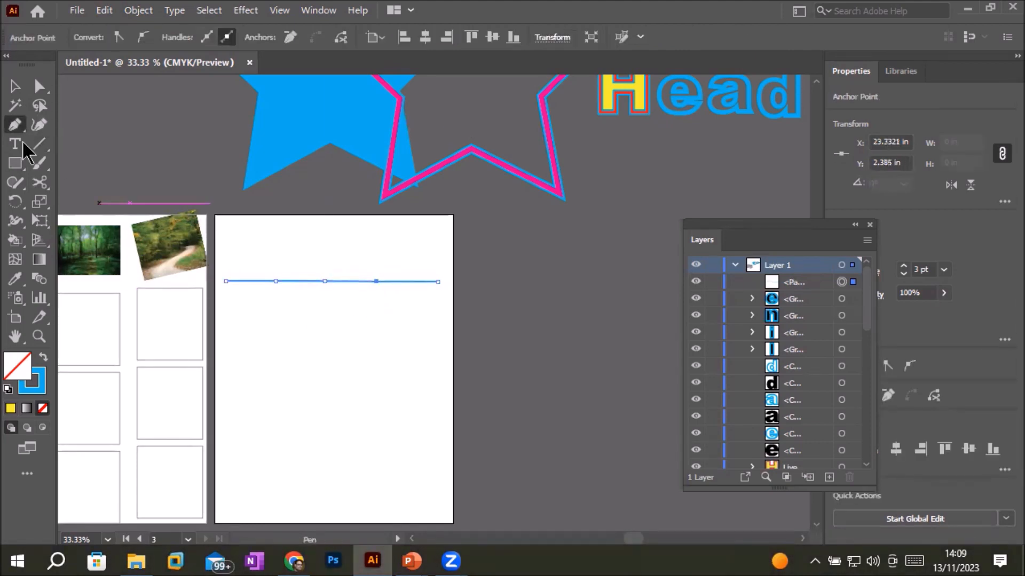
# Move the line's second and fourth anchor points down together to form a W-shaped zigzag about 2.06 in high.
pyautogui.click(40, 86)
pyautogui.click(276, 282)
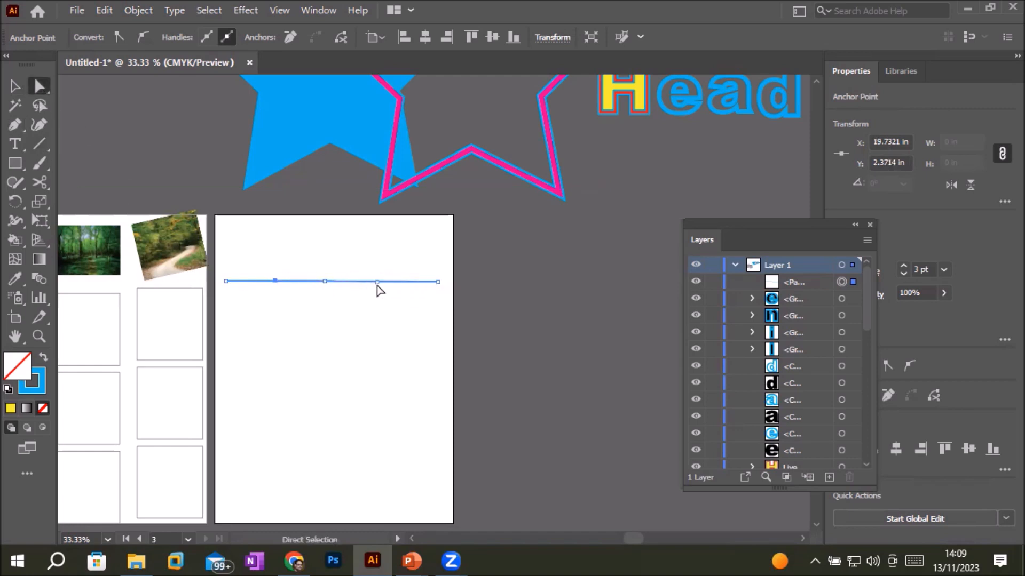
pyautogui.keyDown('shift'); pyautogui.click(377, 281); pyautogui.keyUp('shift')
pyautogui.moveTo(376, 282); pyautogui.dragTo(370, 337)
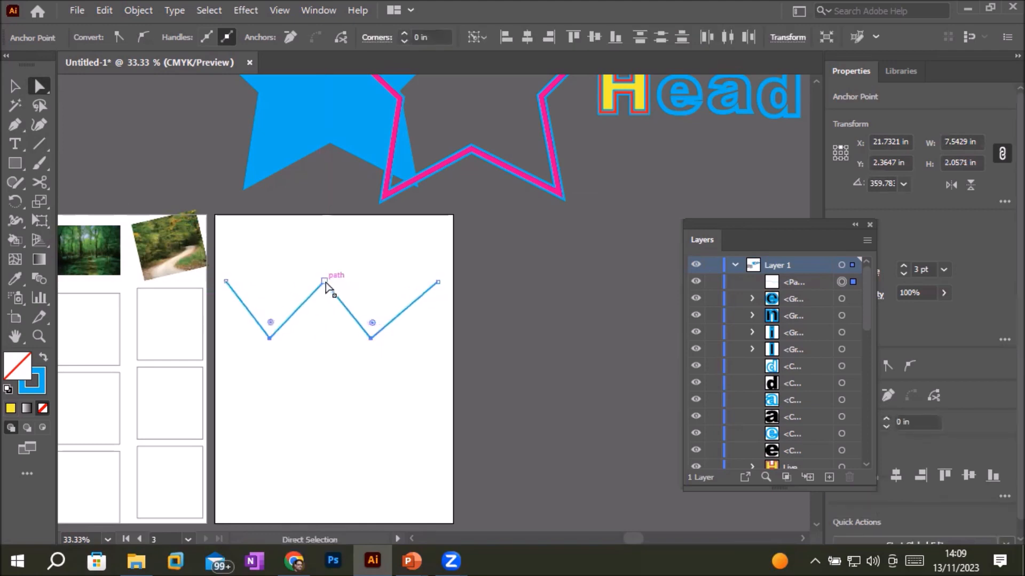
pyautogui.click(382, 384)
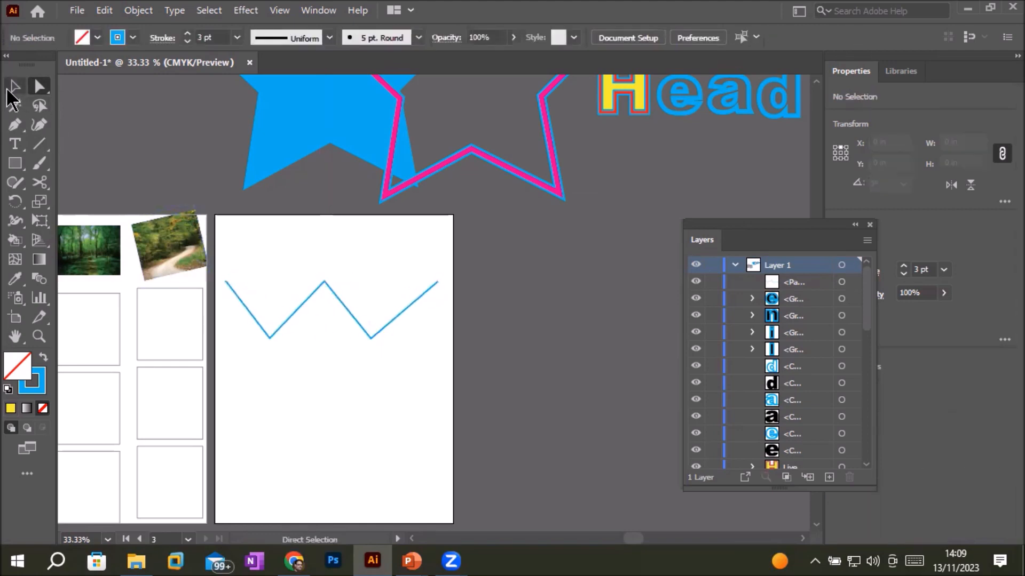
# Open the detailed Simplify options for the zigzag path and try corner point angle thresholds of 0° and 180°.
pyautogui.click(15, 86)
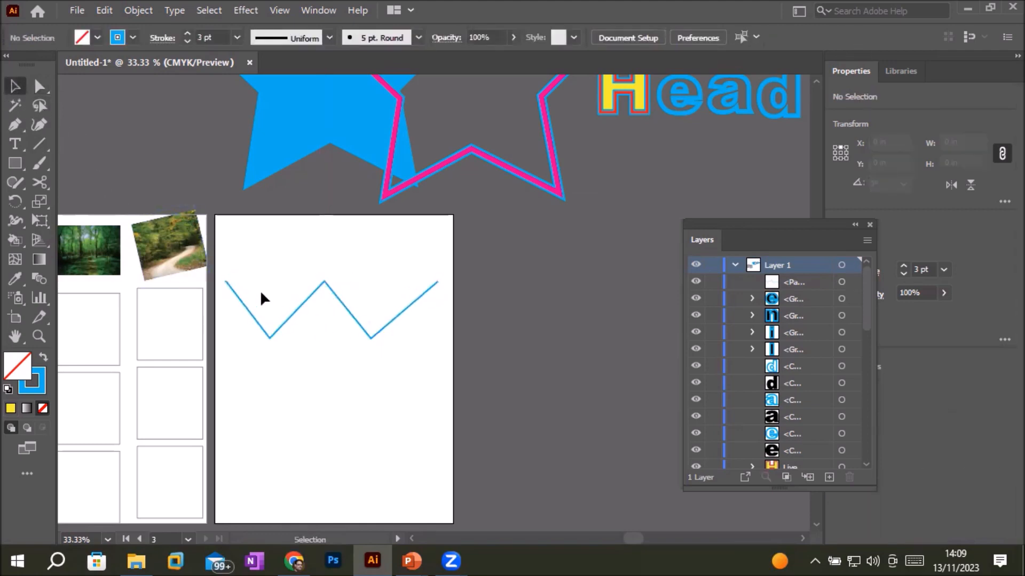
pyautogui.click(292, 310)
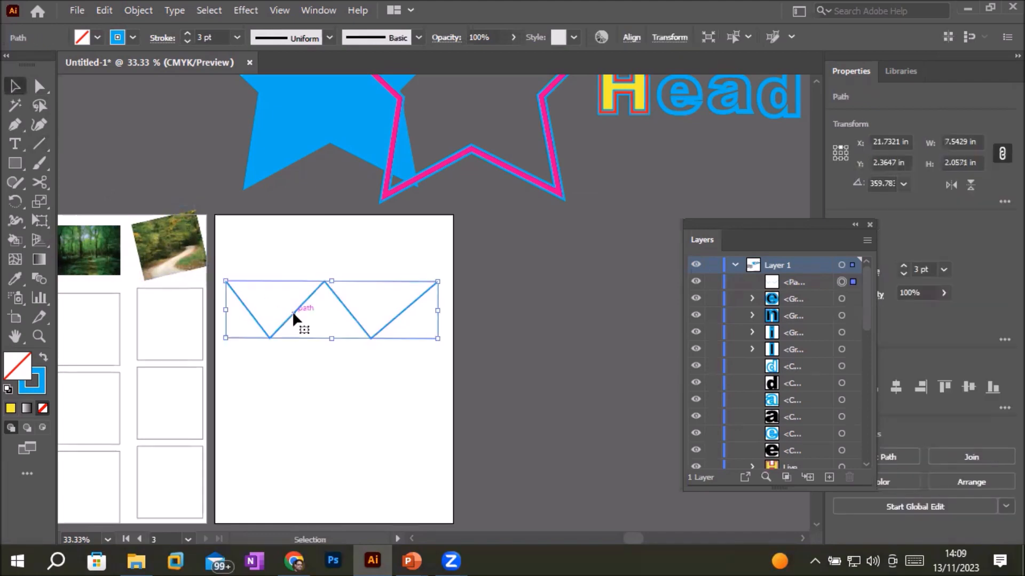
pyautogui.click(142, 11)
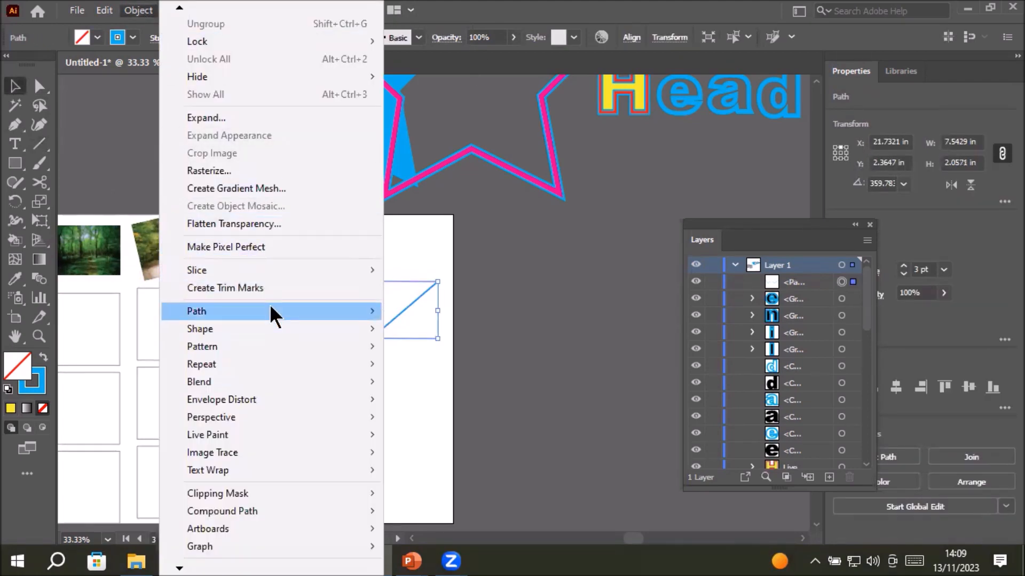
pyautogui.moveTo(271, 308)
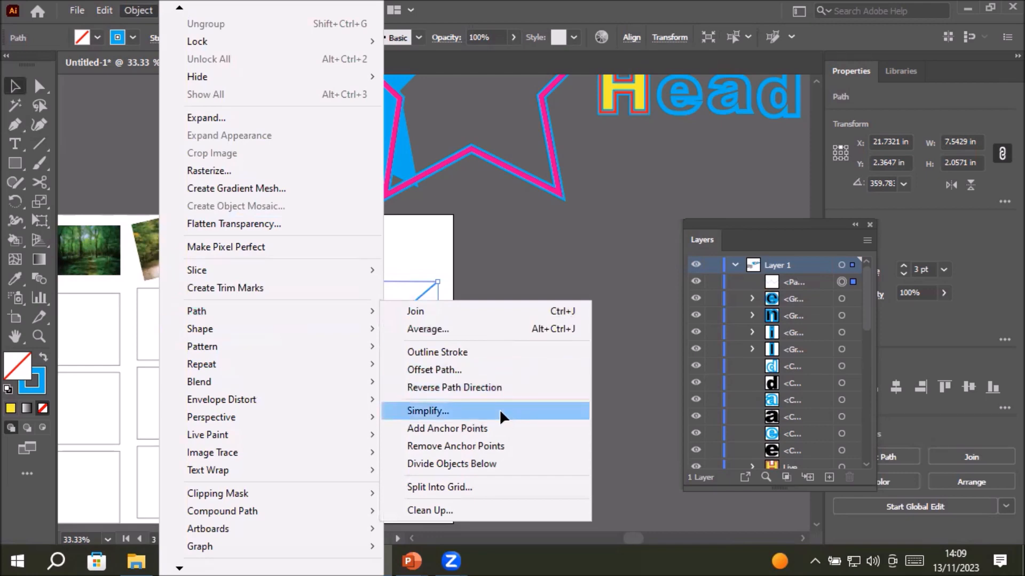
pyautogui.click(426, 411)
pyautogui.click(515, 321)
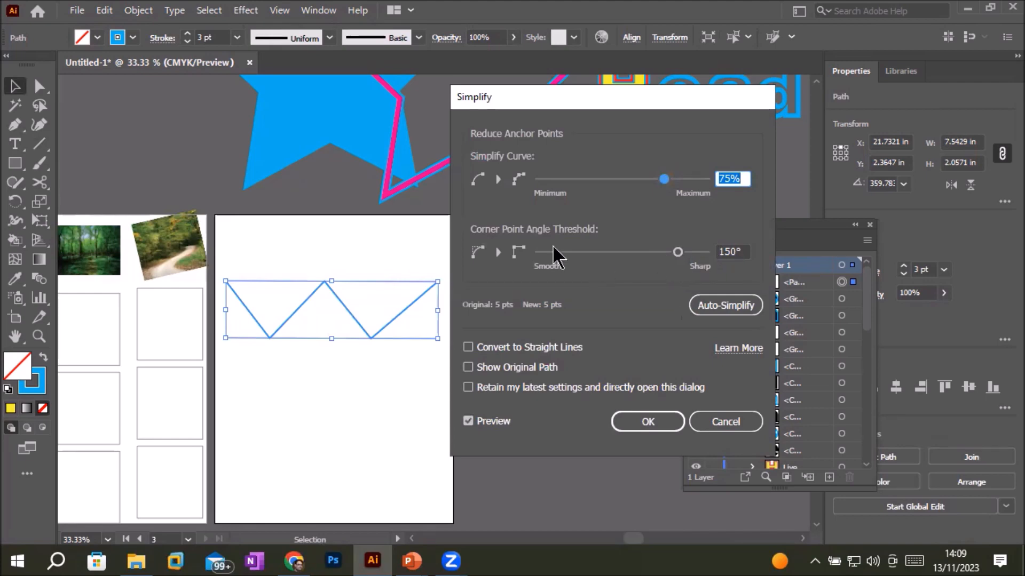
pyautogui.click(678, 252)
pyautogui.moveTo(678, 252); pyautogui.dragTo(528, 265)
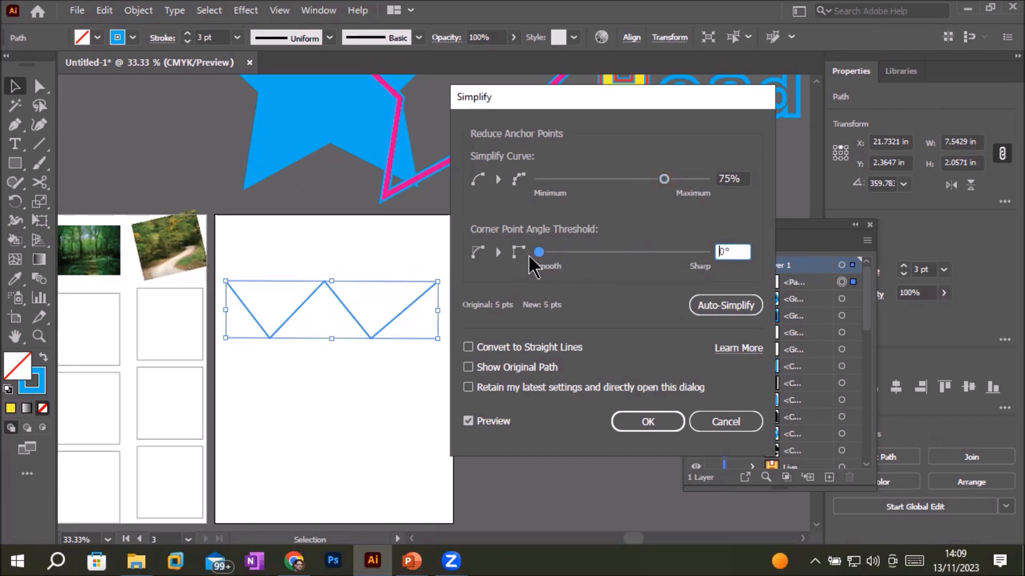
pyautogui.moveTo(540, 262); pyautogui.dragTo(729, 267)
# Try simplify curve values of 47% and 52% with the original path shown, and cancel the simplification.
pyautogui.moveTo(664, 179); pyautogui.dragTo(613, 180)
pyautogui.moveTo(613, 179)
pyautogui.mouseDown()
pyautogui.moveTo(524, 183)
pyautogui.moveTo(619, 187)
pyautogui.mouseUp()
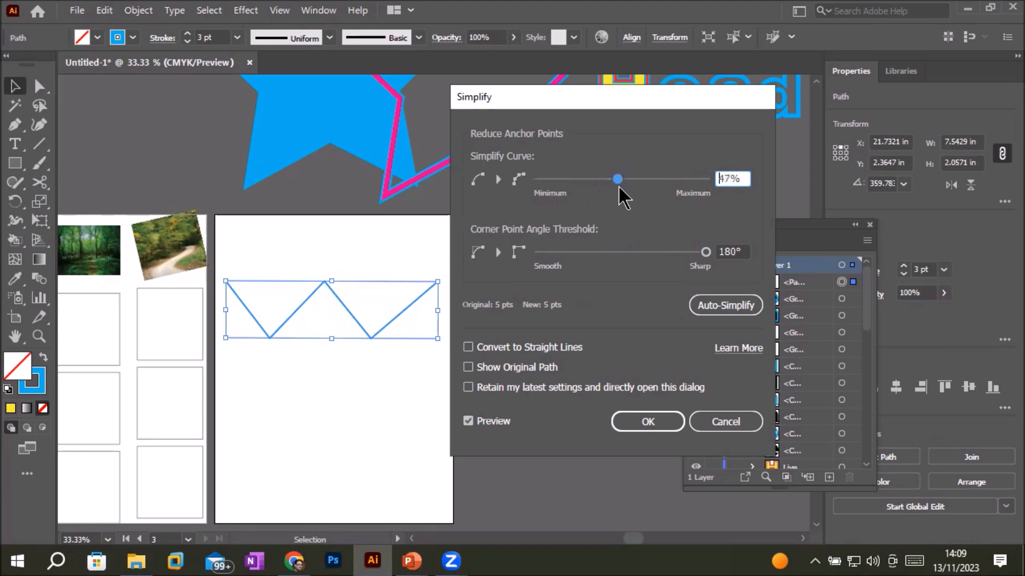
pyautogui.click(484, 369)
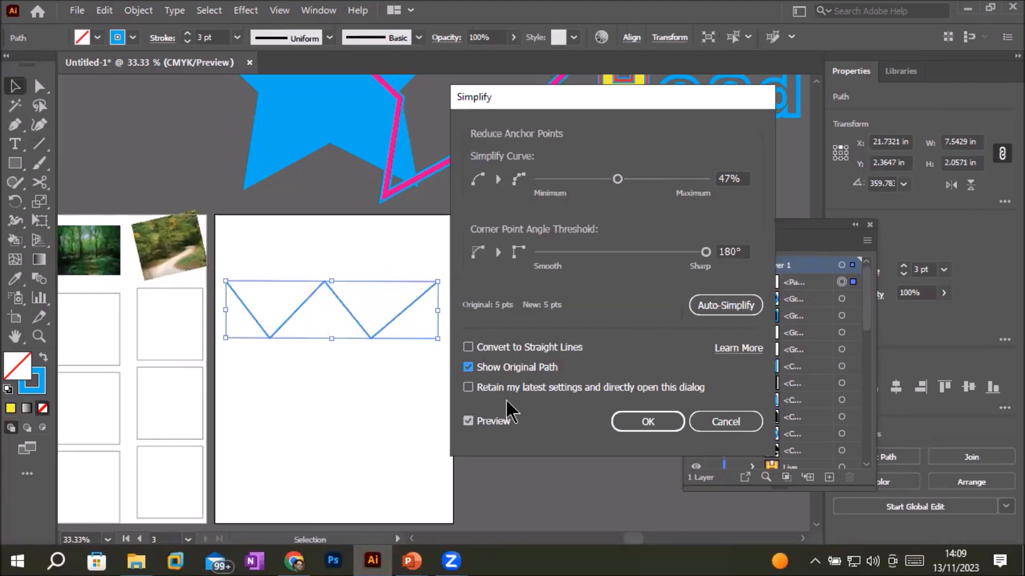
pyautogui.moveTo(617, 184)
pyautogui.mouseDown()
pyautogui.moveTo(708, 177)
pyautogui.moveTo(608, 177)
pyautogui.moveTo(674, 178)
pyautogui.moveTo(626, 182)
pyautogui.mouseUp()
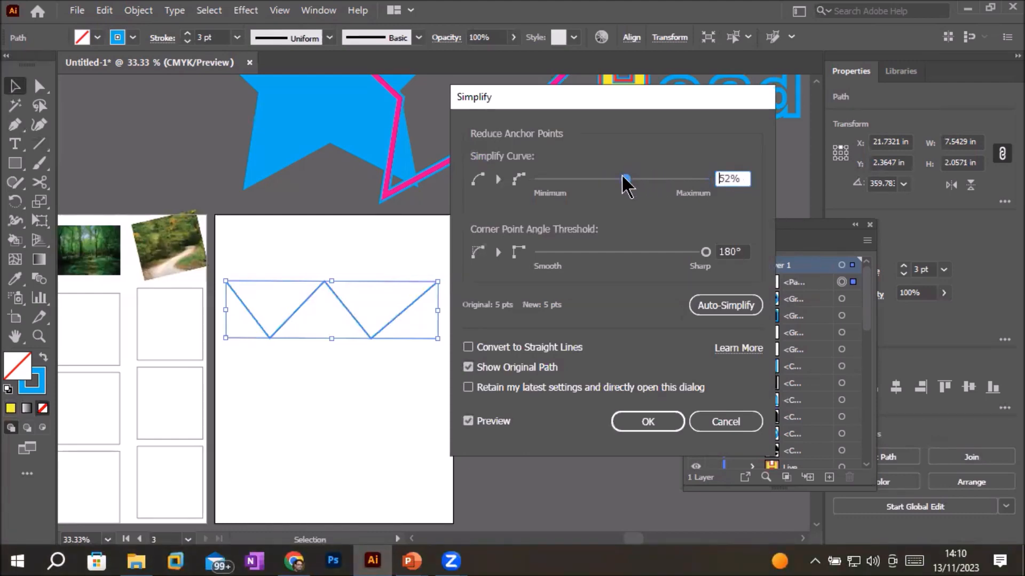
pyautogui.click(727, 424)
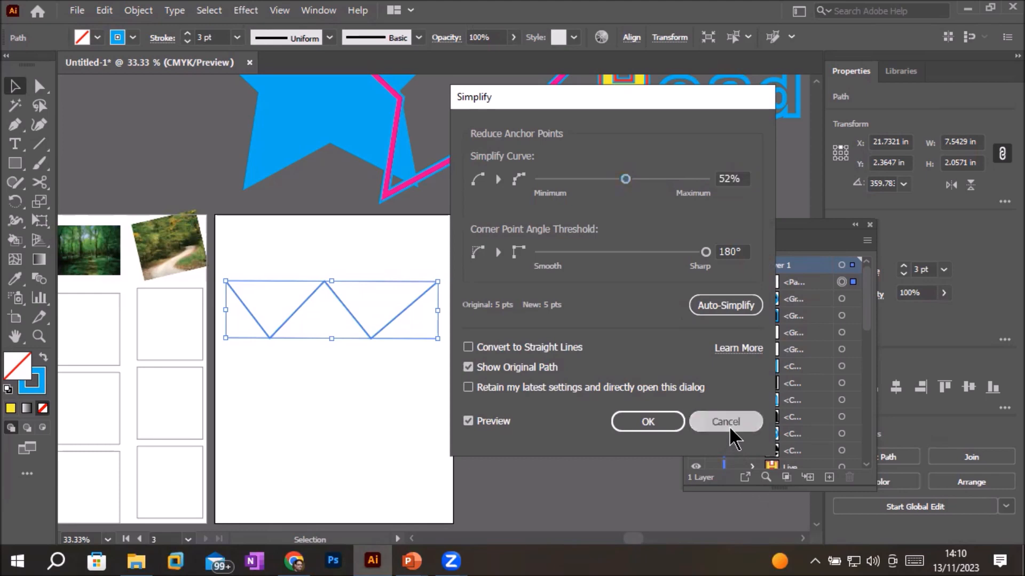
# Try to draw a curved path with the Pen tool below the zigzag, and undo it.
pyautogui.click(15, 128)
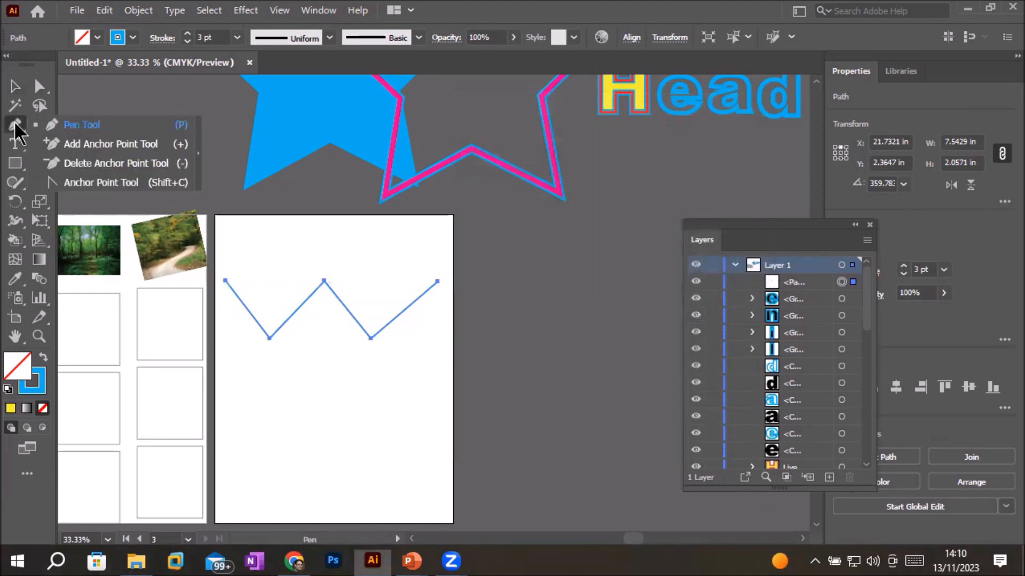
pyautogui.click(72, 123)
pyautogui.moveTo(244, 365); pyautogui.dragTo(352, 400)
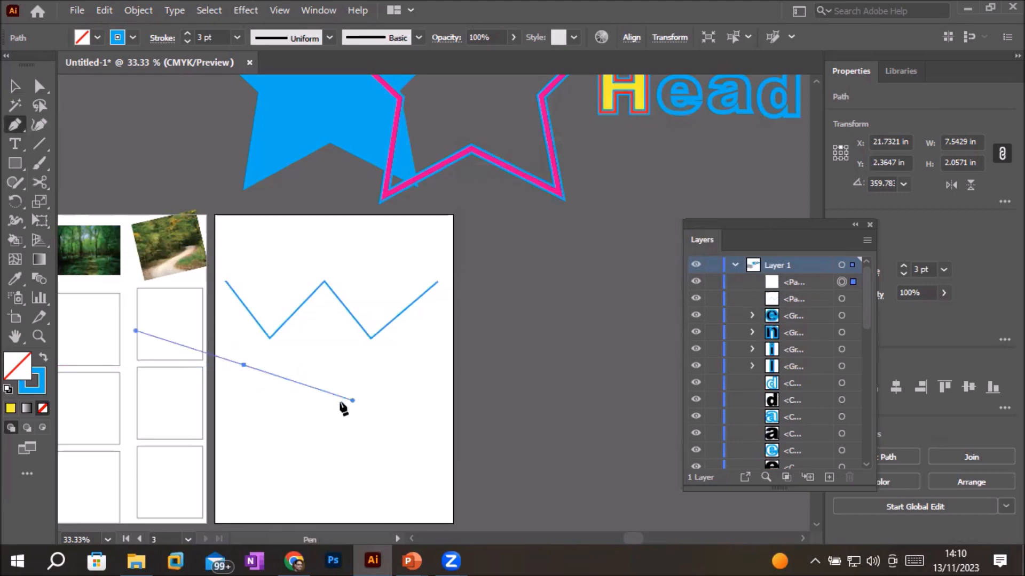
pyautogui.click(301, 439)
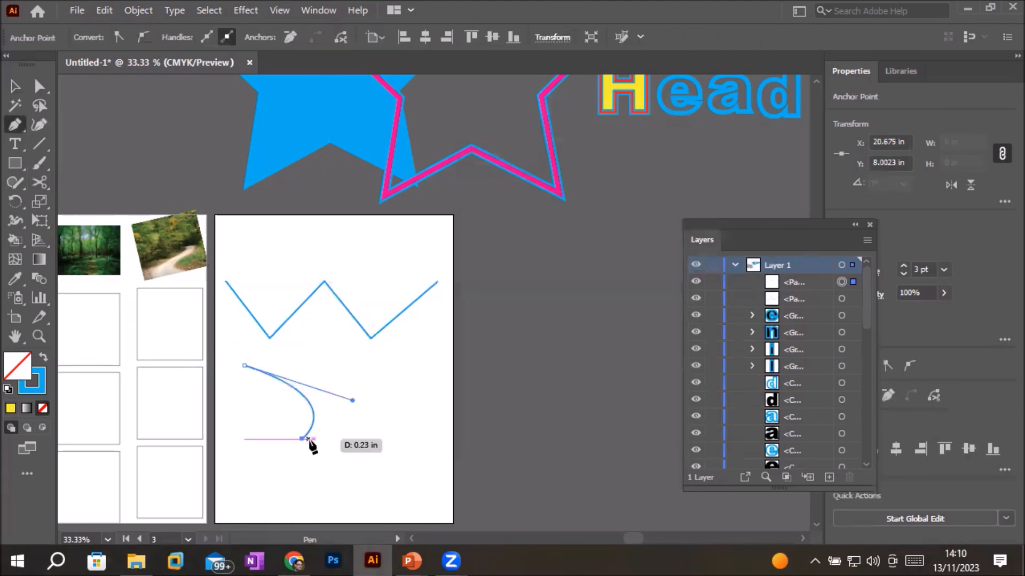
pyautogui.hotkey('ctrl', 'z')
pyautogui.hotkey('ctrl', 'z')
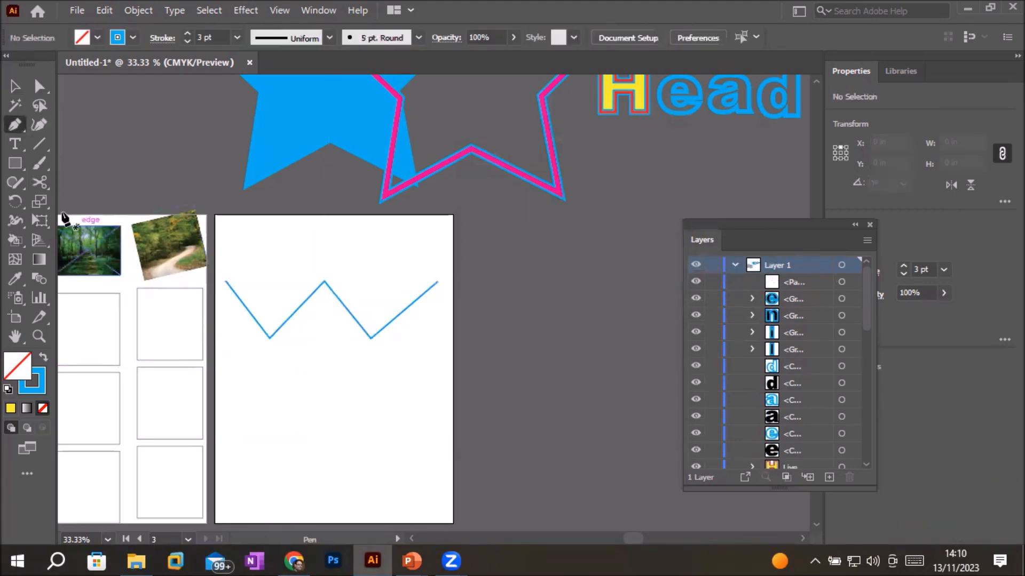
# Paint a blue wavy line about 6.9 in wide and 1.7 in high below the zigzag with the Paintbrush.
pyautogui.click(40, 145)
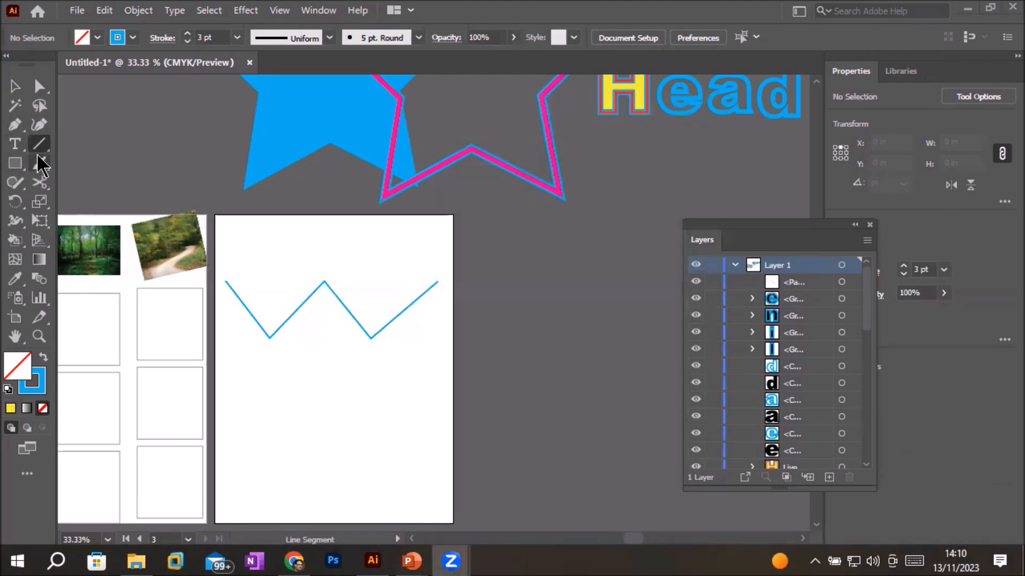
pyautogui.click(39, 163)
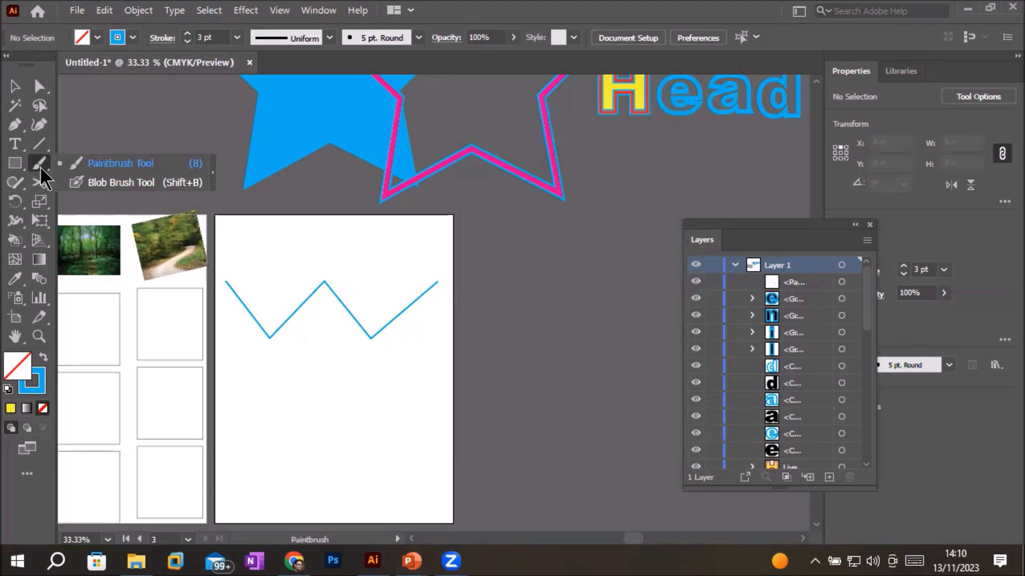
pyautogui.click(100, 169)
pyautogui.moveTo(246, 375)
pyautogui.mouseDown()
pyautogui.moveTo(262, 402)
pyautogui.moveTo(314, 373)
pyautogui.moveTo(359, 406)
pyautogui.moveTo(387, 373)
pyautogui.moveTo(441, 362)
pyautogui.mouseUp()
# Examine the painted wavy line's curves and anchor points up close and in full on the artboard.
pyautogui.hotkey('ctrl', '=')
pyautogui.hotkey('ctrl', '=')
pyautogui.hotkey('ctrl', '=')
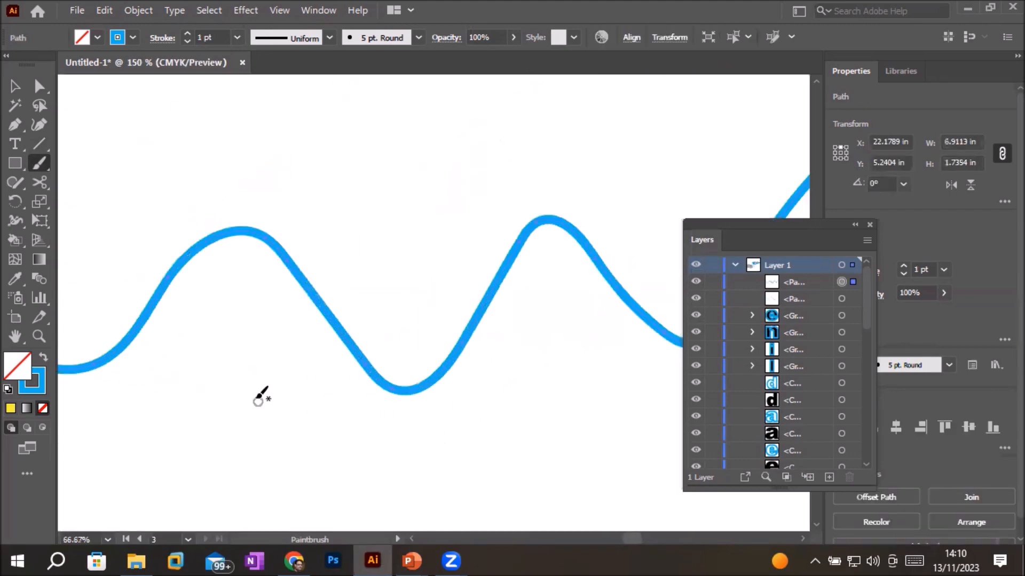
pyautogui.hotkey('ctrl', '-')
pyautogui.hotkey('ctrl', '-')
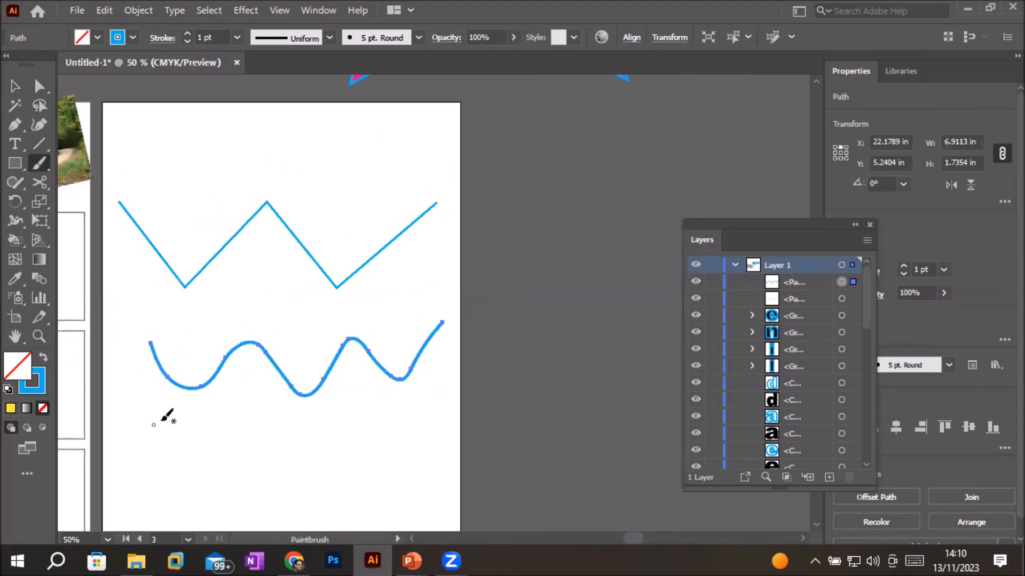
pyautogui.hotkey('ctrl', '=')
pyautogui.hotkey('ctrl', '=')
pyautogui.hotkey('ctrl', '=')
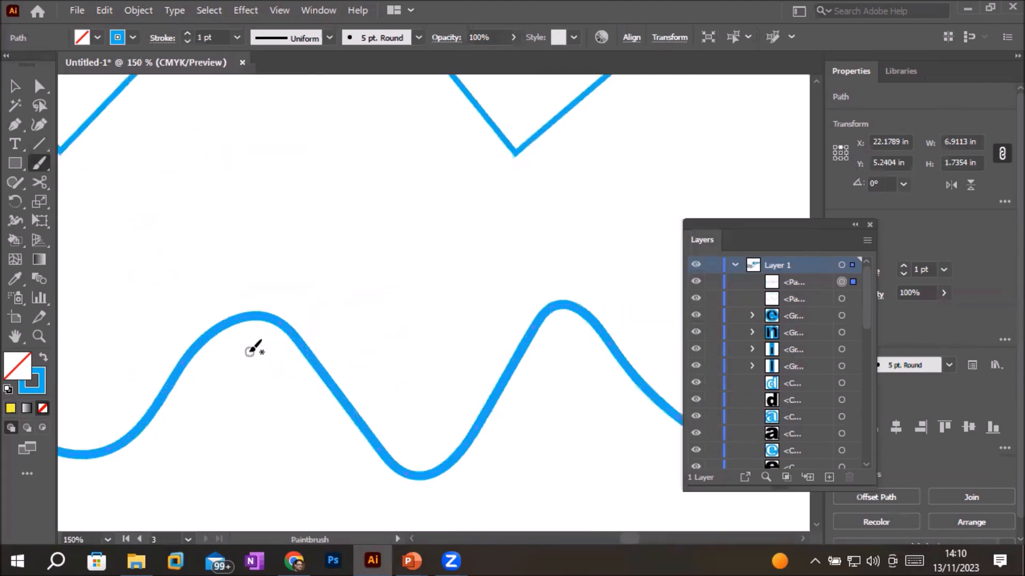
pyautogui.hotkey('ctrl', '-')
pyautogui.hotkey('ctrl', '-')
pyautogui.hotkey('ctrl', '-')
pyautogui.hotkey('ctrl', '-')
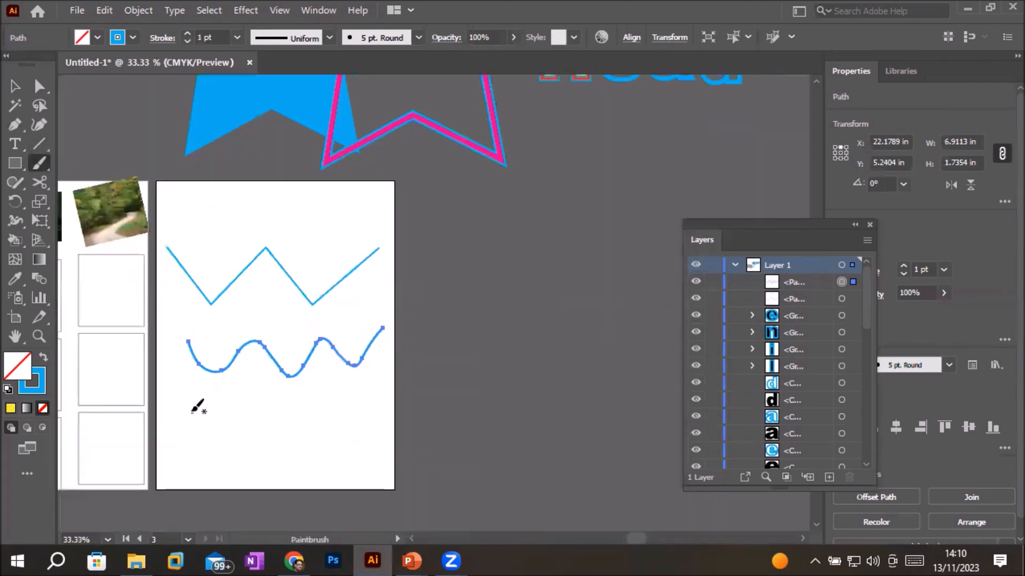
# Set the Paintbrush fidelity to fully Accurate and paint a second wavy line about 7.9 in wide and 1.6 in high below the first.
pyautogui.doubleClick(39, 163)
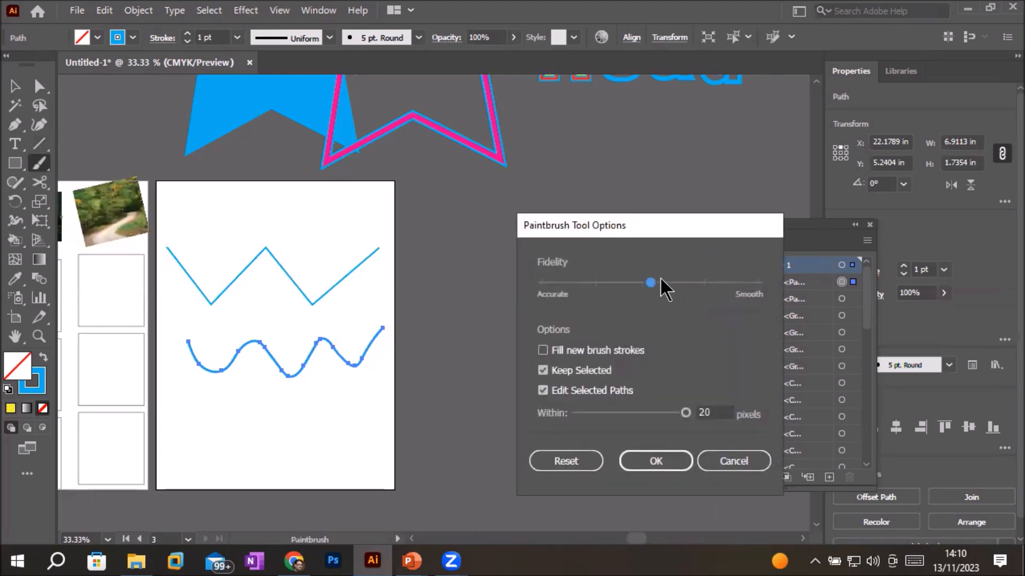
pyautogui.moveTo(651, 282); pyautogui.dragTo(526, 288)
pyautogui.click(655, 458)
pyautogui.moveTo(201, 414)
pyautogui.mouseDown()
pyautogui.moveTo(247, 411)
pyautogui.moveTo(295, 436)
pyautogui.moveTo(324, 400)
pyautogui.moveTo(369, 398)
pyautogui.moveTo(429, 422)
pyautogui.mouseUp()
# Examine the new wavy line's curves and anchor points up close along its length.
pyautogui.scroll(3, 402, 414)
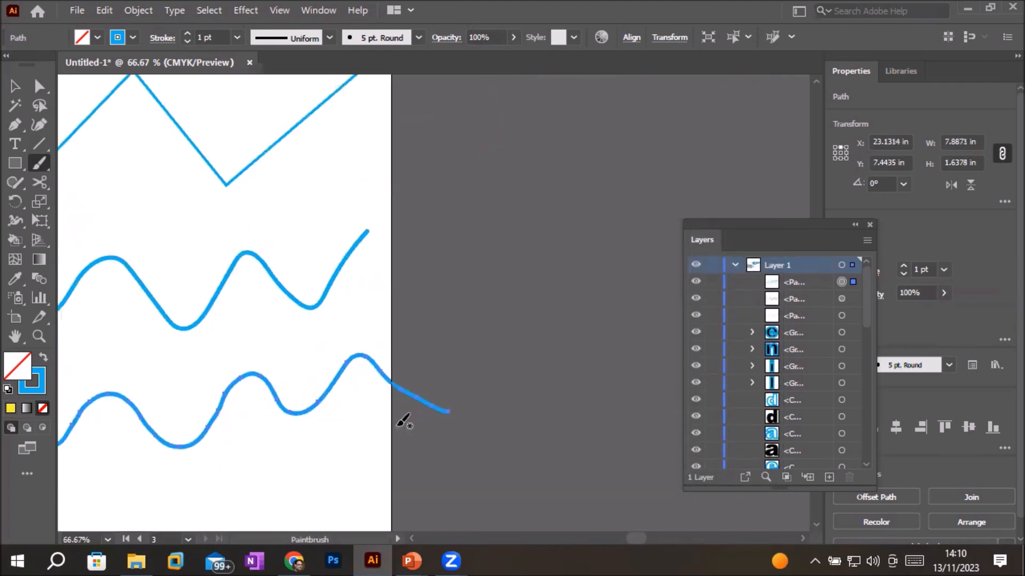
pyautogui.scroll(1, 298, 388)
pyautogui.scroll(2, 192, 387)
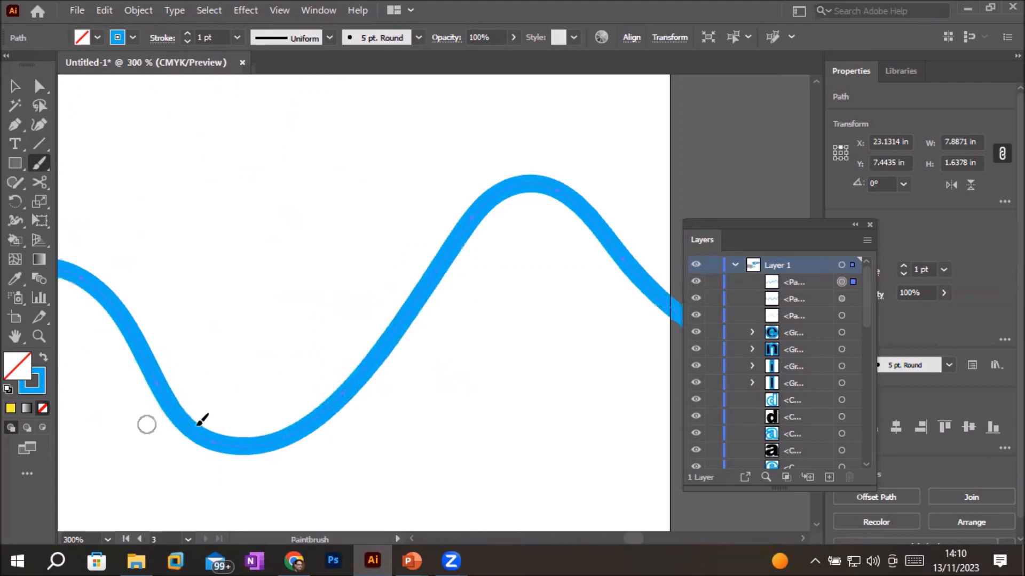
pyautogui.scroll(-3, 224, 397)
pyautogui.scroll(-1, 183, 389)
pyautogui.scroll(2, 106, 408)
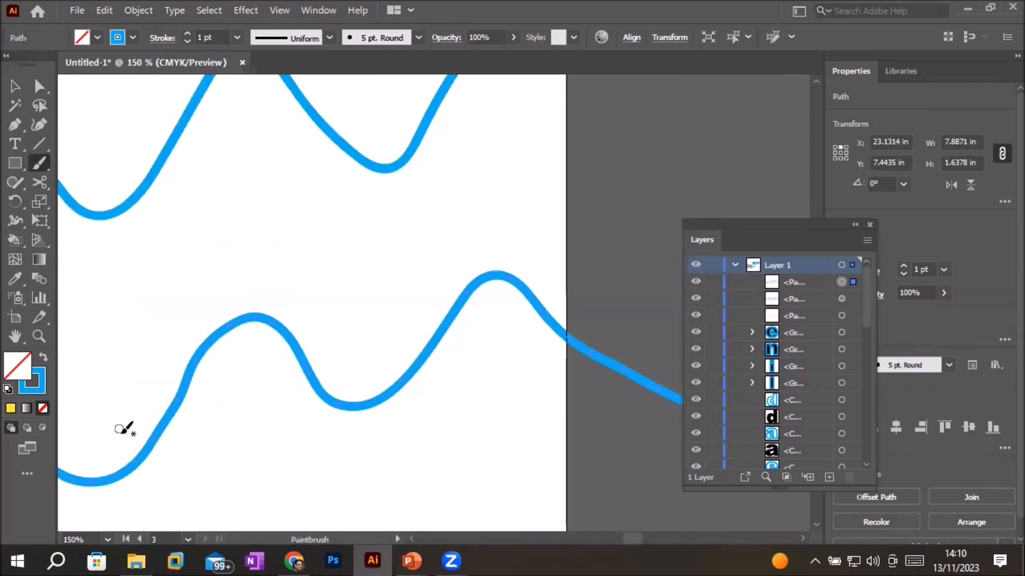
pyautogui.scroll(2, 136, 456)
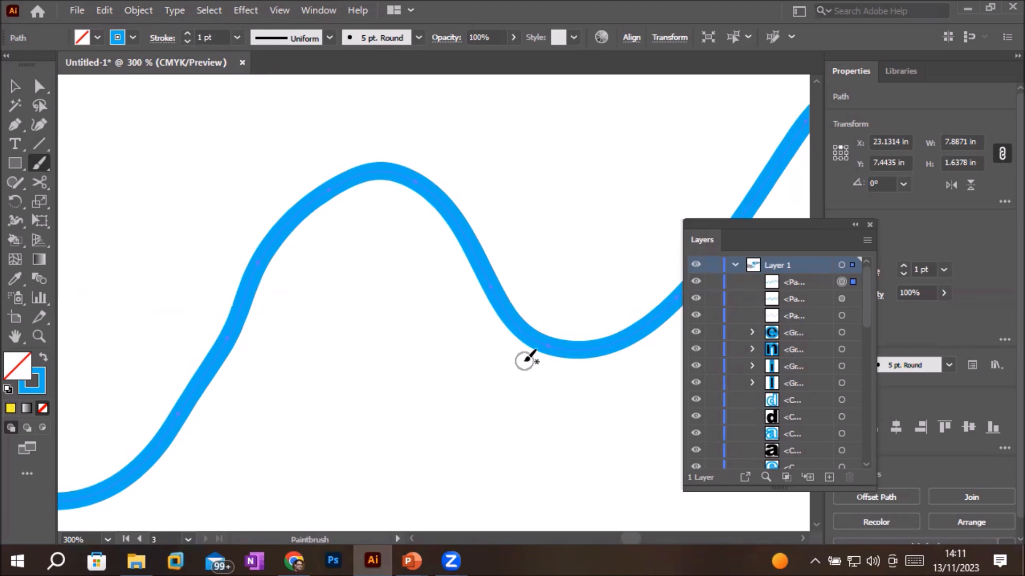
pyautogui.click(39, 87)
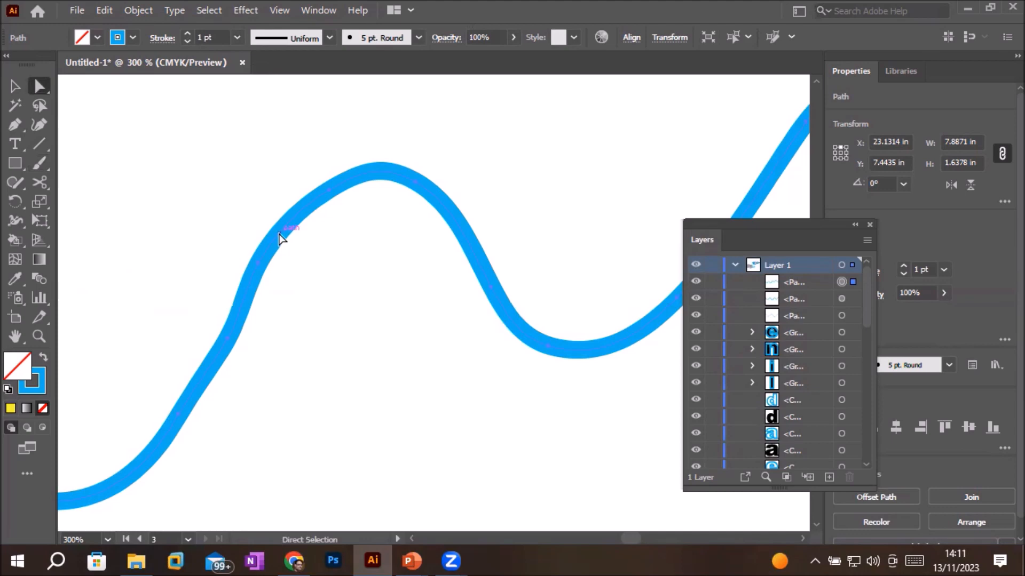
pyautogui.click(15, 87)
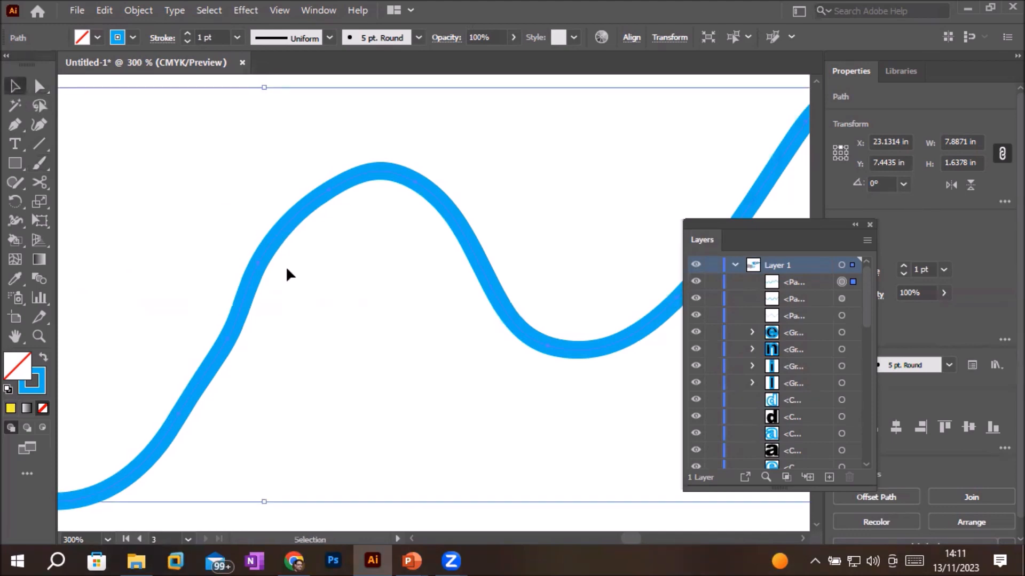
pyautogui.scroll(-3, 303, 281)
pyautogui.scroll(-1, 303, 280)
pyautogui.scroll(2, 195, 309)
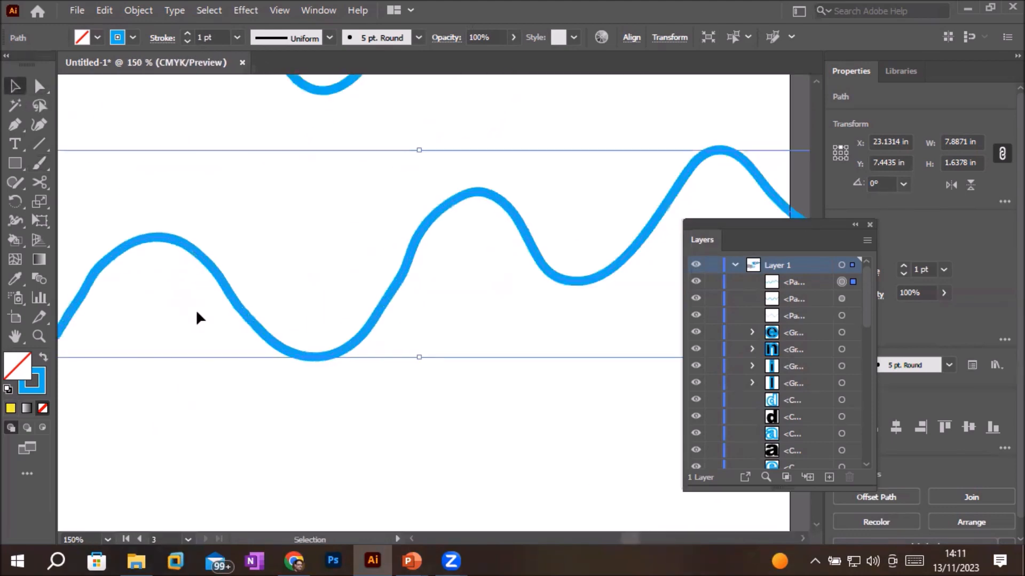
pyautogui.scroll(2, 166, 300)
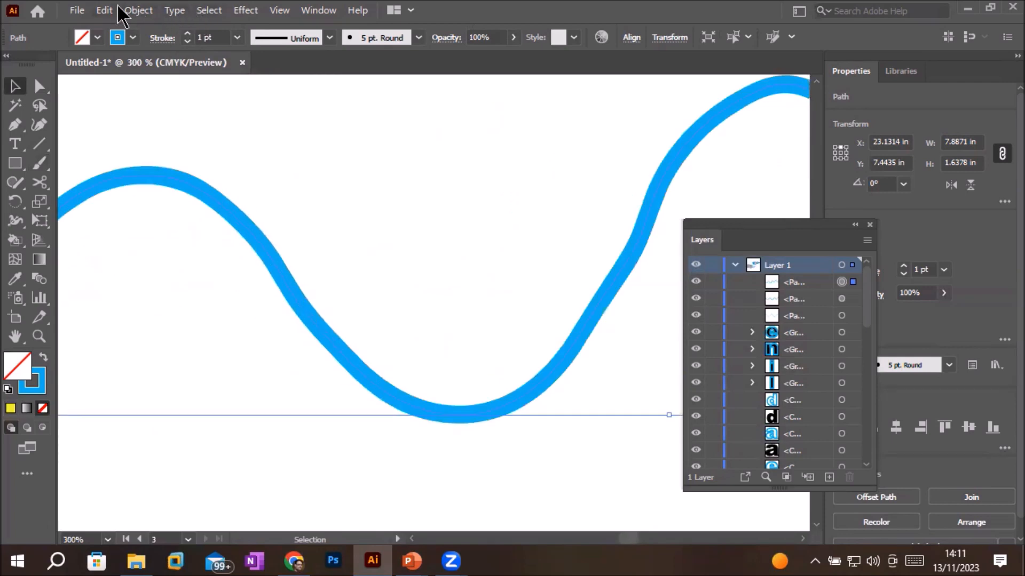
# Start Simplify on the lower wavy line and open its full options, keeping the curve in view.
pyautogui.click(134, 11)
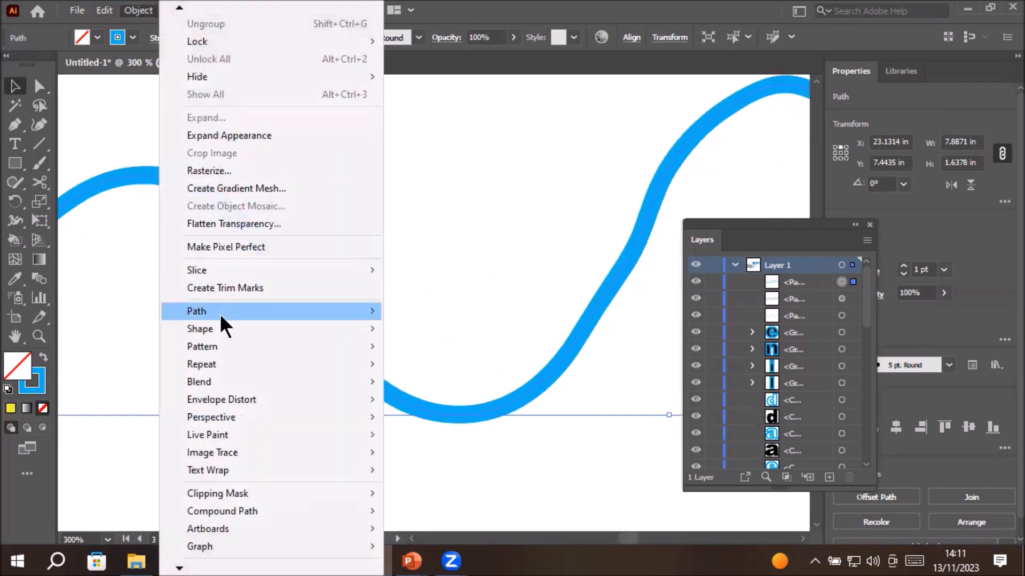
pyautogui.moveTo(221, 315)
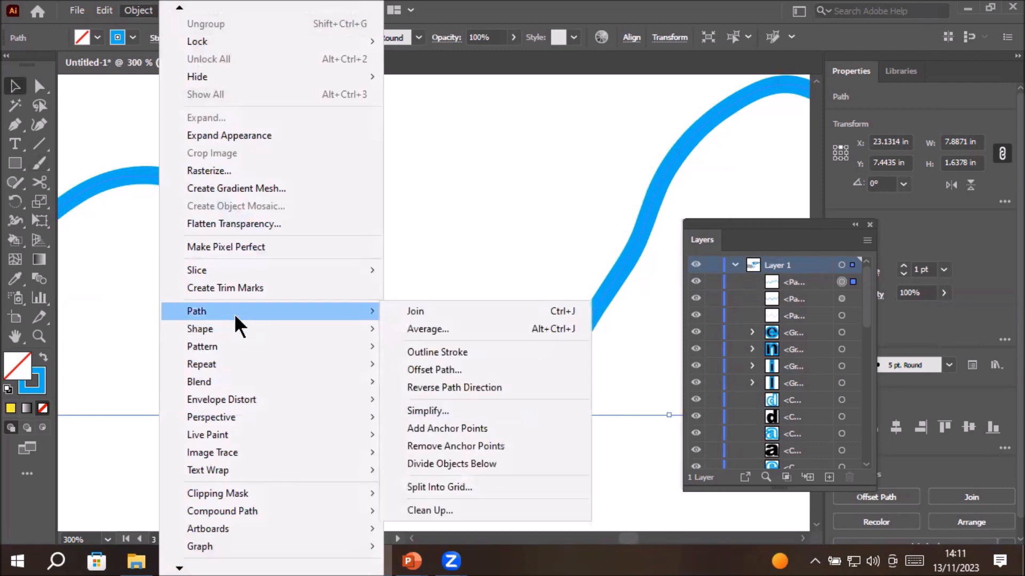
pyautogui.click(481, 411)
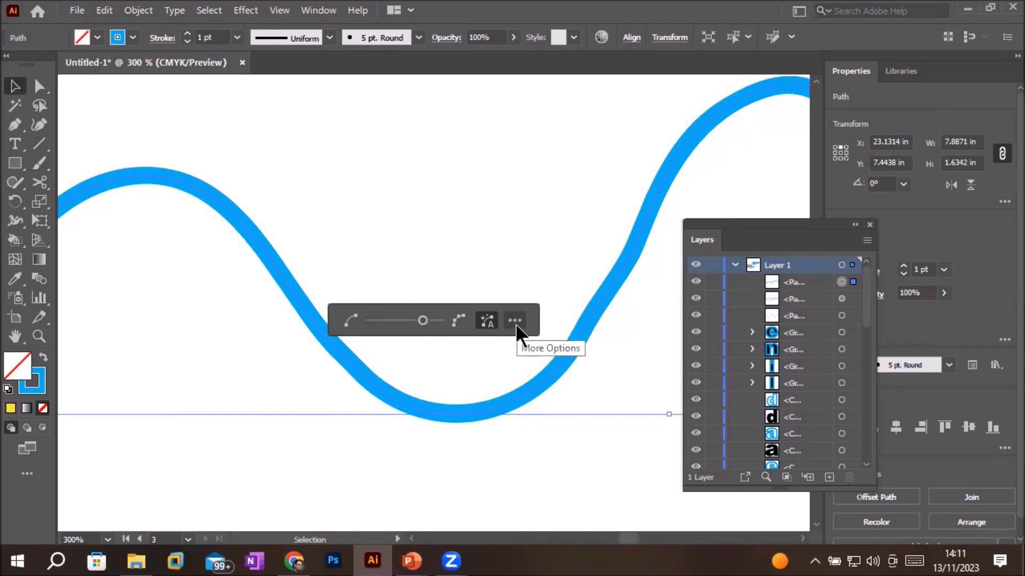
pyautogui.click(515, 321)
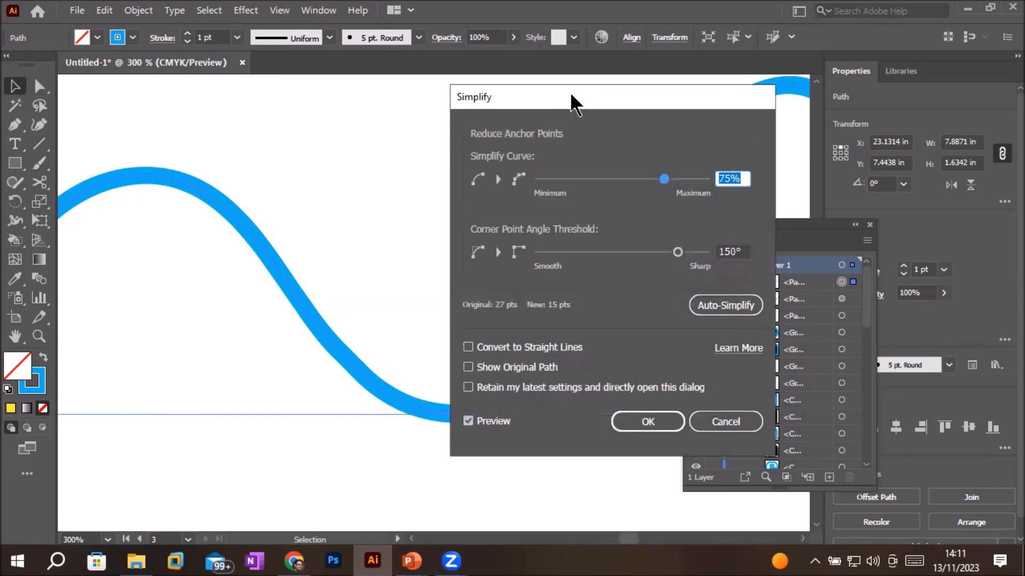
pyautogui.moveTo(569, 92); pyautogui.dragTo(635, 92)
# Try simplify curve values of 100% and 0% alternately on the lower wavy line, and cancel the simplification.
pyautogui.moveTo(730, 179); pyautogui.dragTo(773, 180)
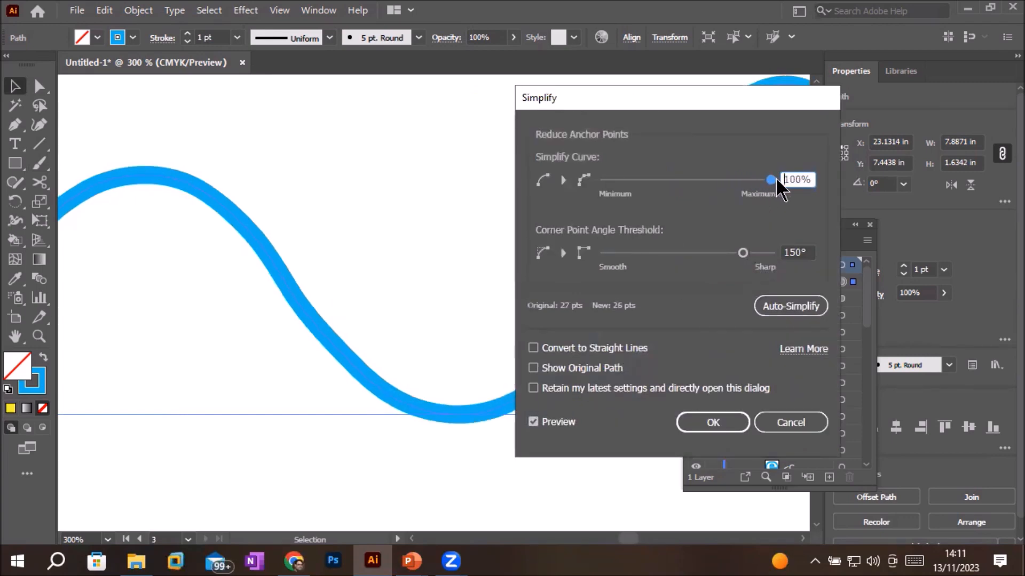
pyautogui.moveTo(776, 179); pyautogui.dragTo(588, 180)
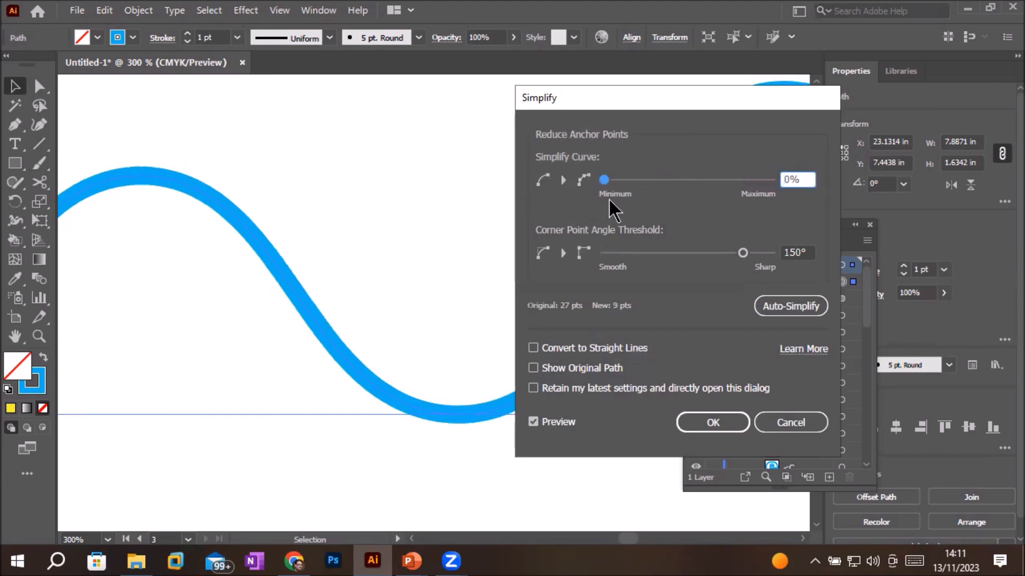
pyautogui.moveTo(606, 180); pyautogui.dragTo(789, 194)
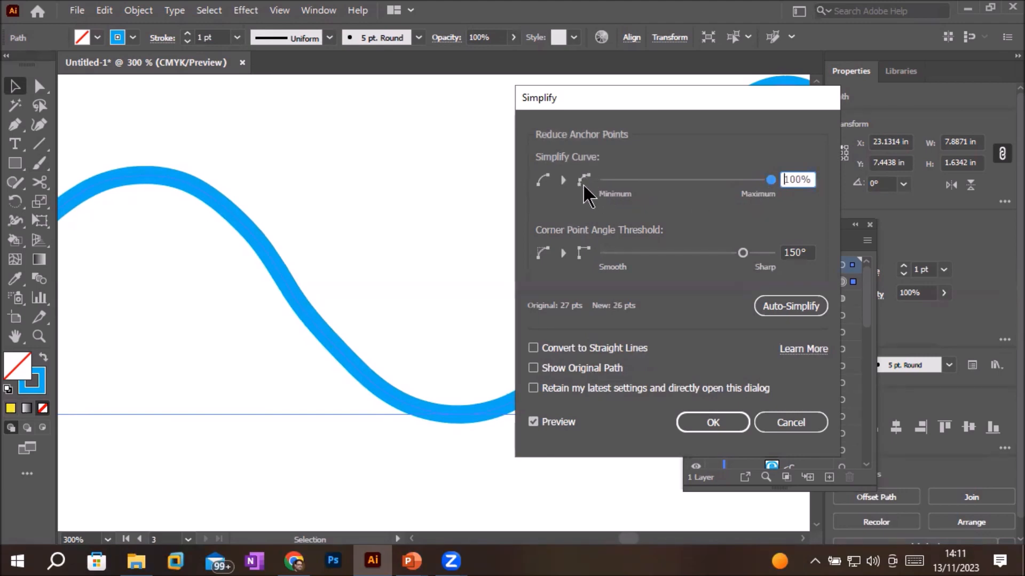
pyautogui.moveTo(770, 180); pyautogui.dragTo(599, 181)
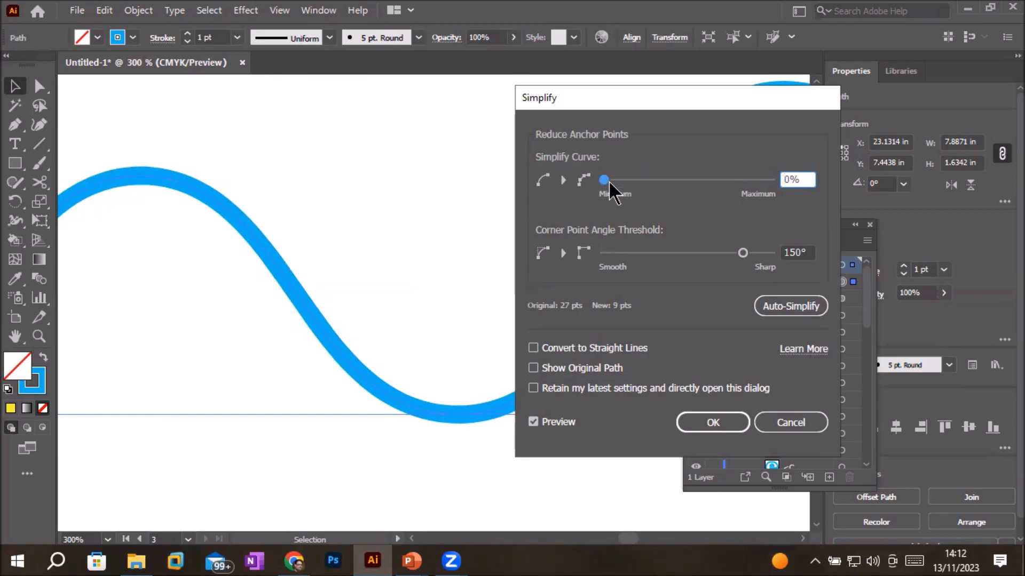
pyautogui.moveTo(608, 186); pyautogui.dragTo(817, 201)
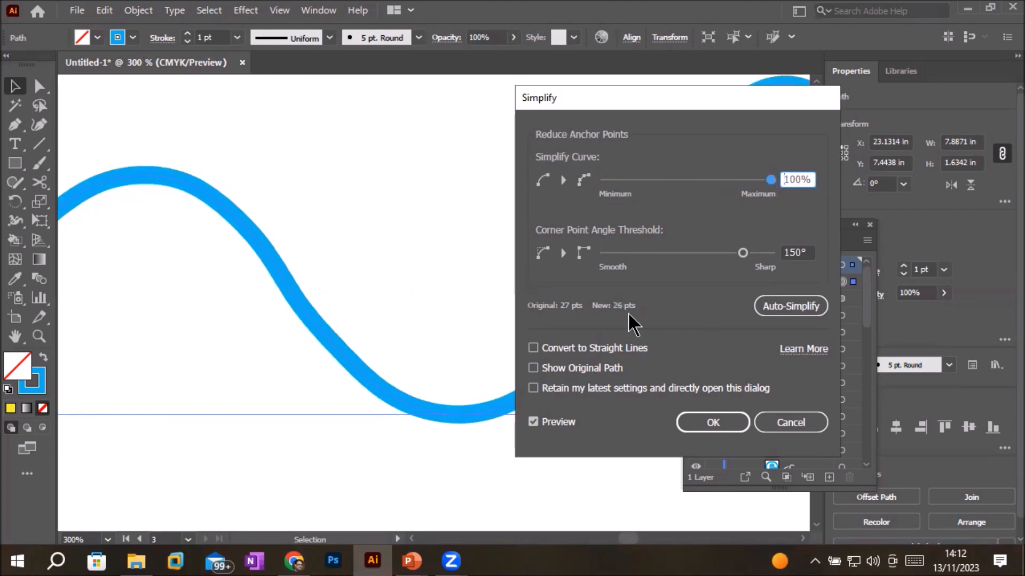
pyautogui.click(772, 181)
pyautogui.moveTo(772, 183); pyautogui.dragTo(591, 185)
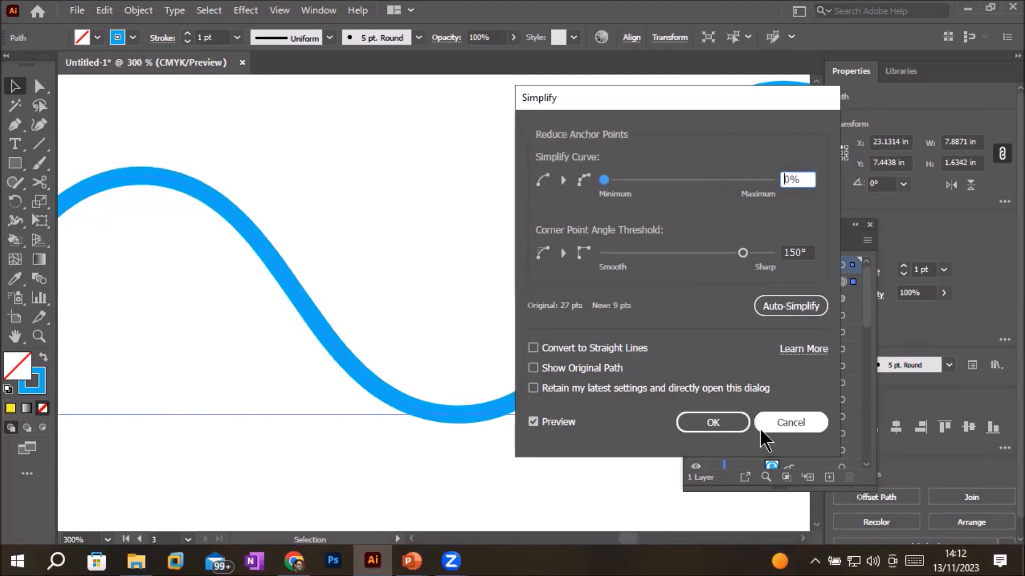
pyautogui.click(791, 422)
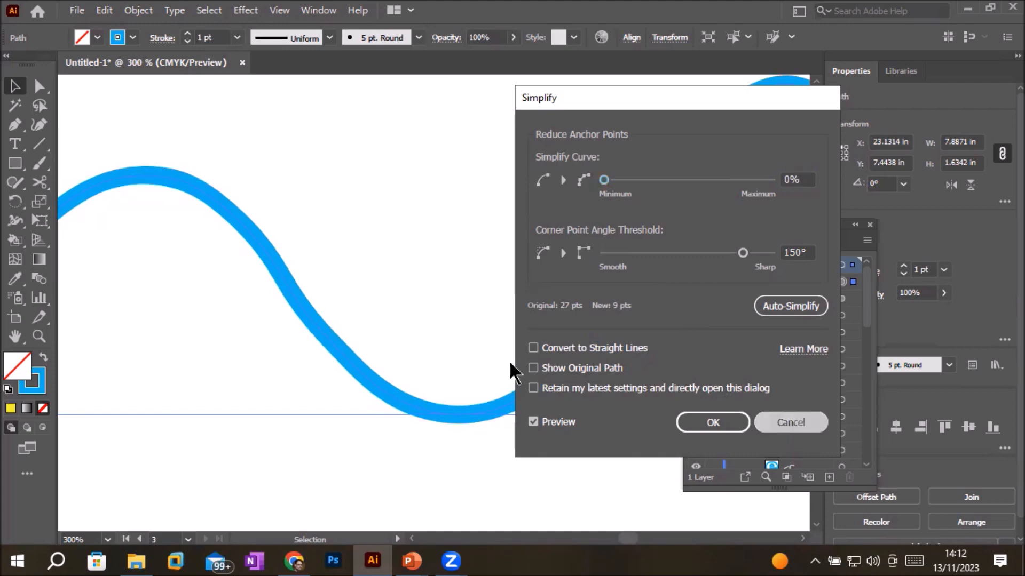
# Reduce the lower wavy line's stroke weight through 0.75 pt and 0.25 pt until the stroke is removed.
pyautogui.hotkey('ctrl', '1')
pyautogui.hotkey('ctrl', '-')
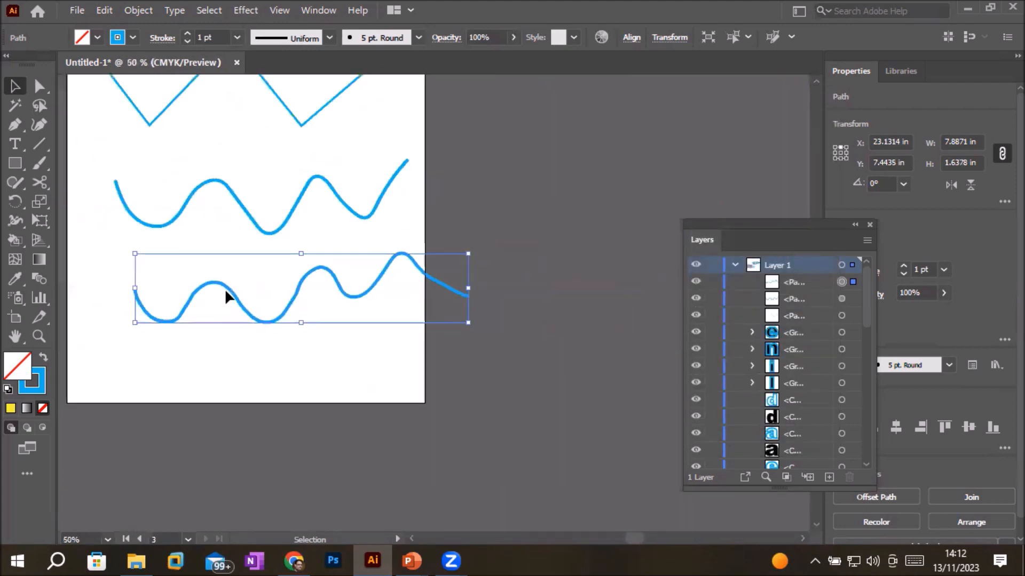
pyautogui.click(39, 86)
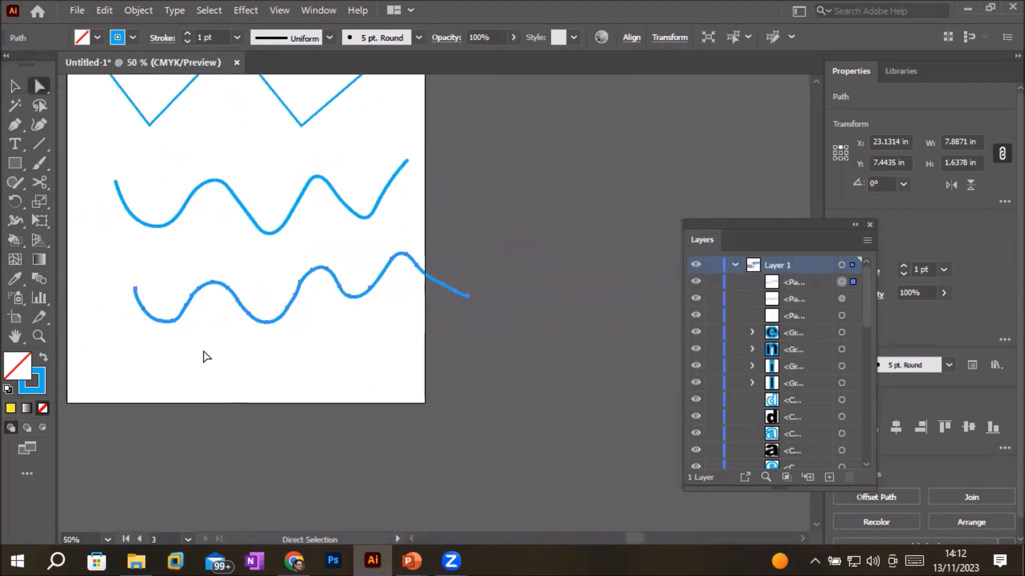
pyautogui.scroll(1, 203, 354)
pyautogui.scroll(1, 203, 297)
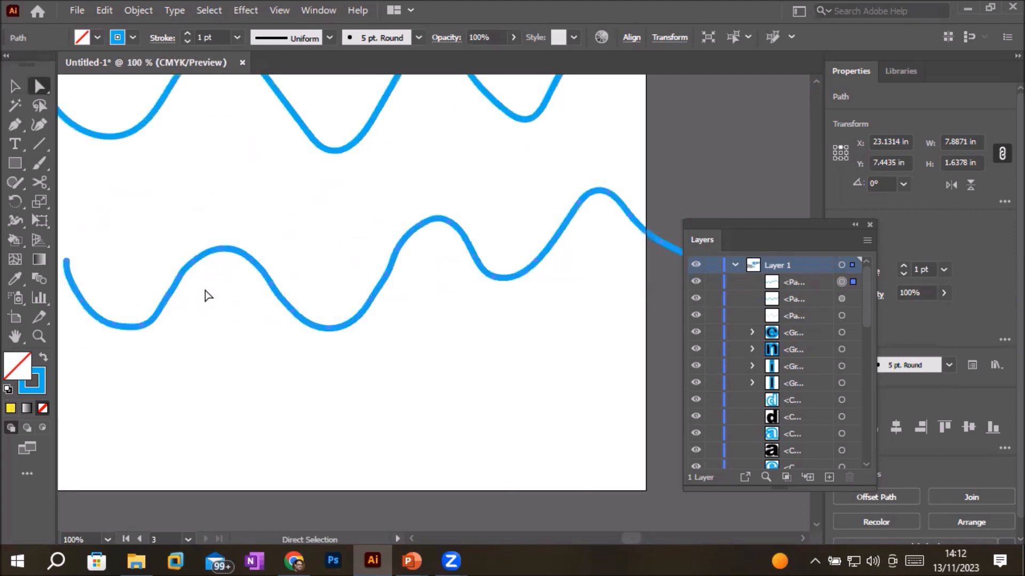
pyautogui.click(187, 41)
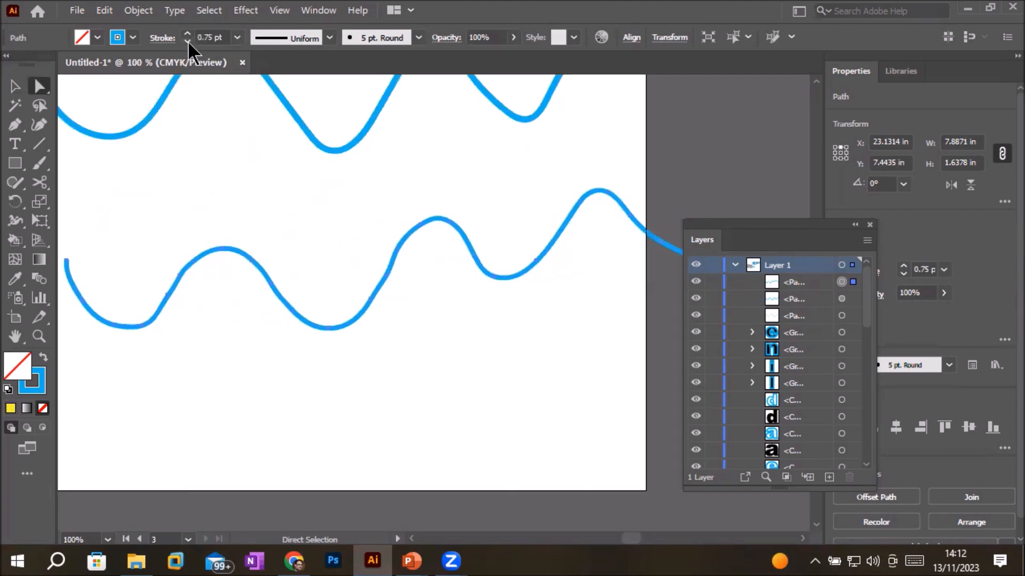
pyautogui.click(187, 41)
pyautogui.click(187, 41)
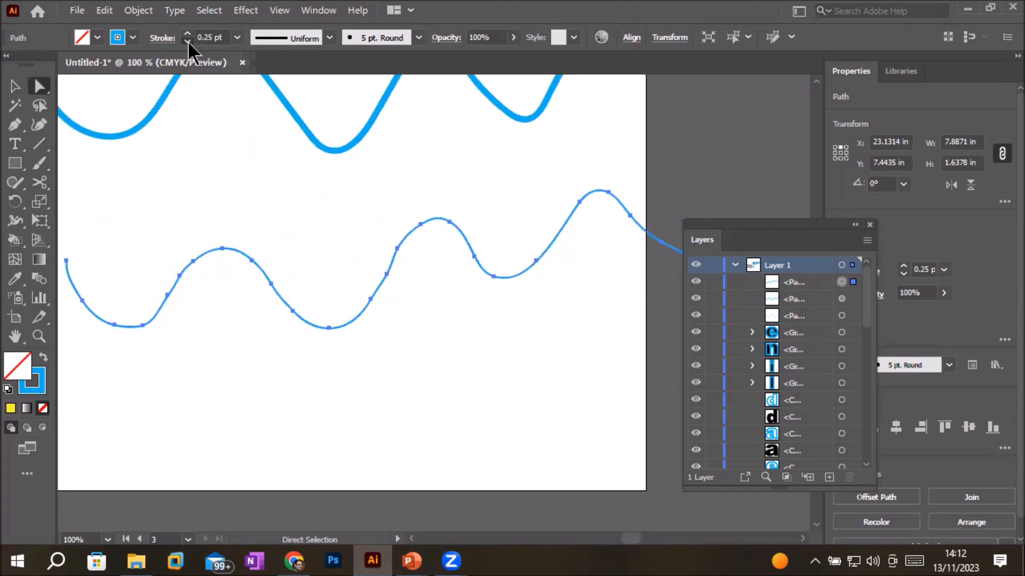
pyautogui.click(187, 41)
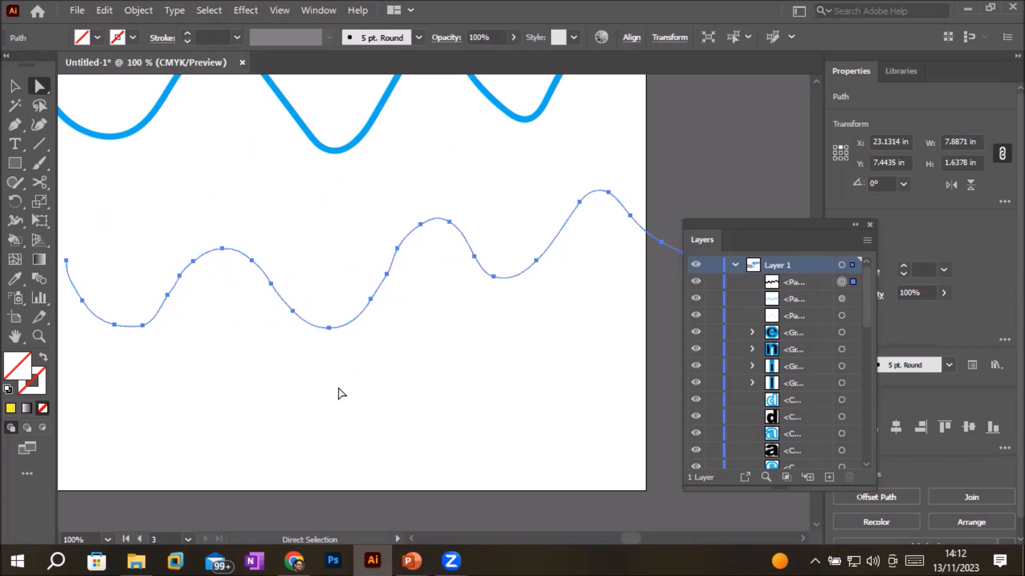
# Start Simplify on the lower wavy line and try the minimum and maximum anchor point amounts alternately.
pyautogui.scroll(3, 400, 298)
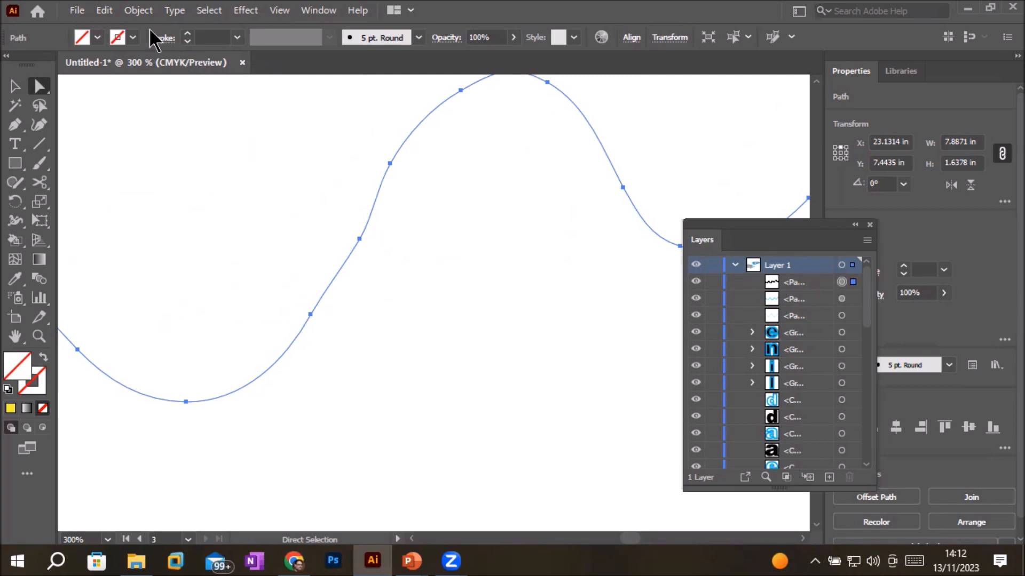
pyautogui.click(140, 12)
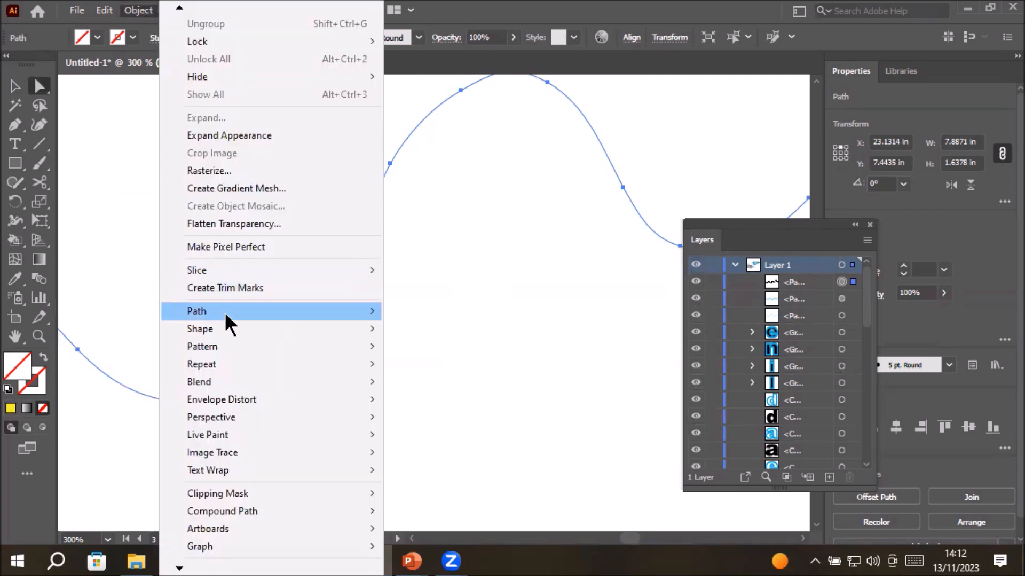
pyautogui.moveTo(227, 314)
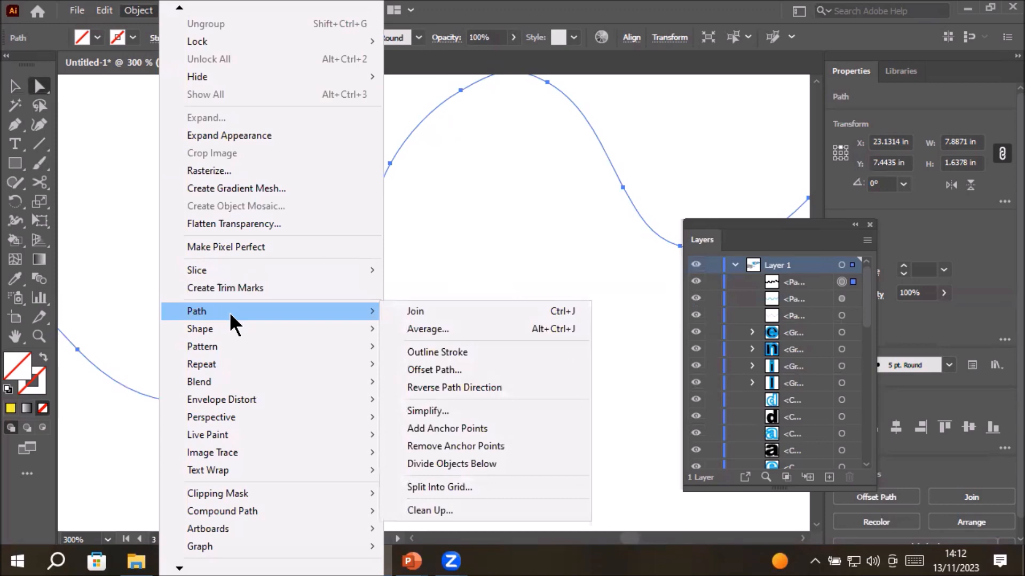
pyautogui.click(507, 411)
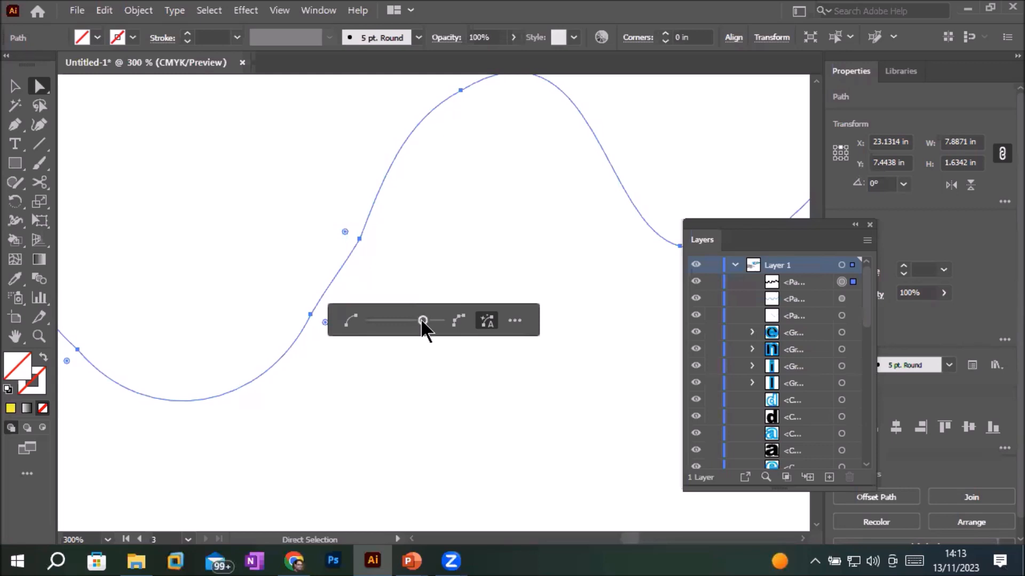
pyautogui.moveTo(421, 319); pyautogui.dragTo(368, 320)
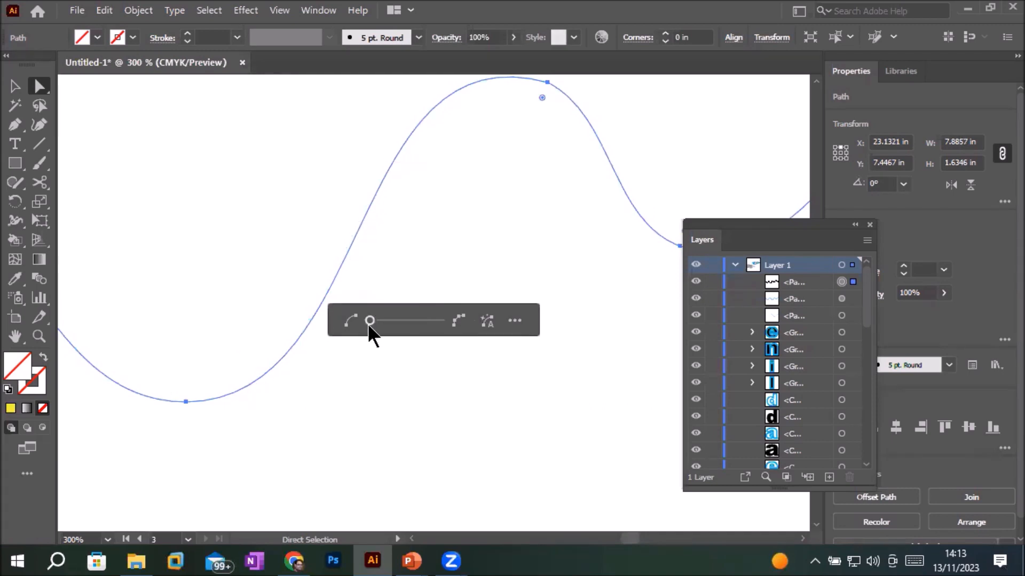
pyautogui.moveTo(405, 321); pyautogui.dragTo(446, 317)
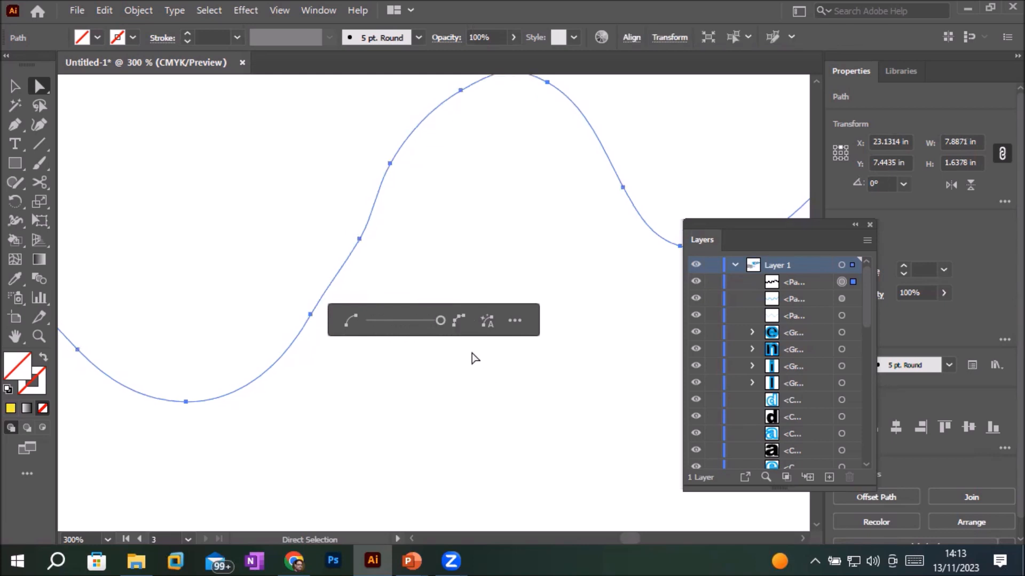
pyautogui.moveTo(441, 321); pyautogui.dragTo(369, 320)
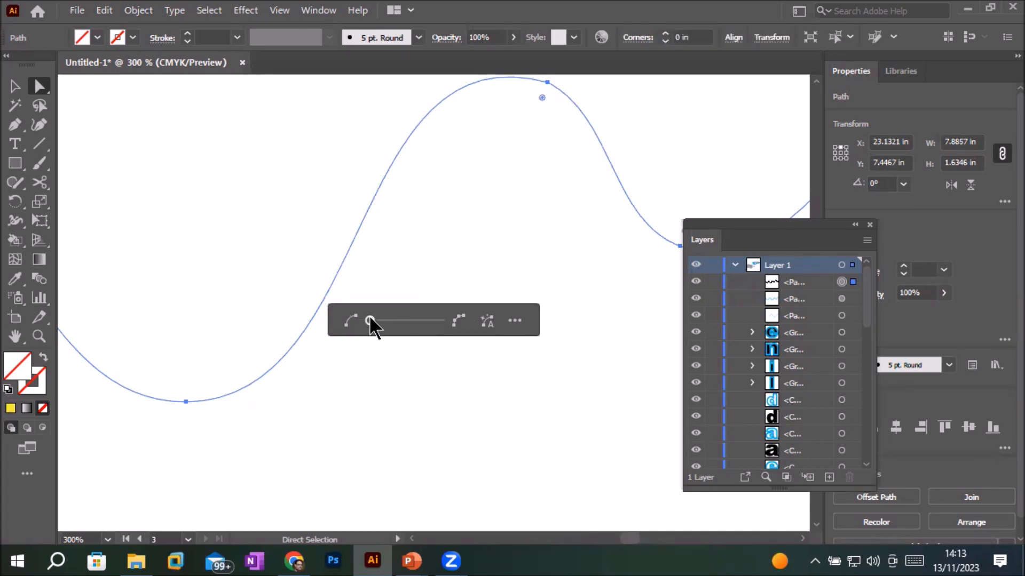
pyautogui.moveTo(369, 320); pyautogui.dragTo(457, 319)
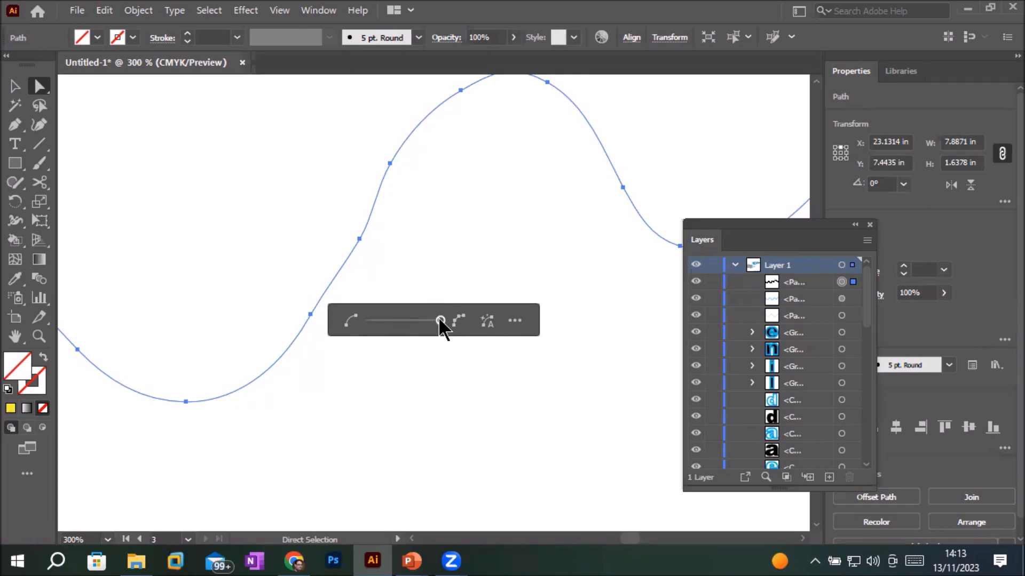
# In the full Simplify options, show the original path and compare simplify curve values of 69% and 0% with Auto-Simplify.
pyautogui.click(514, 321)
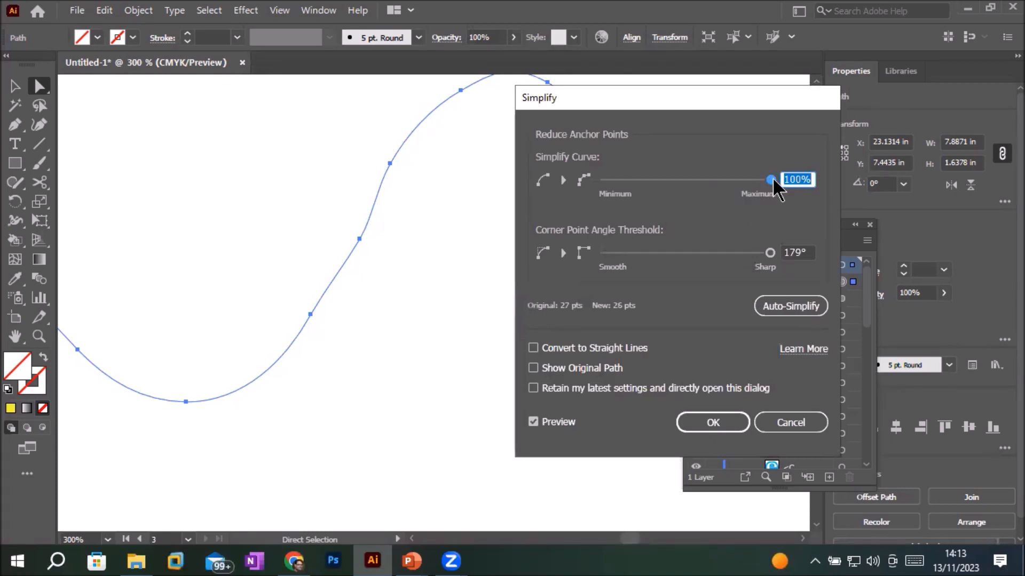
pyautogui.moveTo(774, 182); pyautogui.dragTo(715, 182)
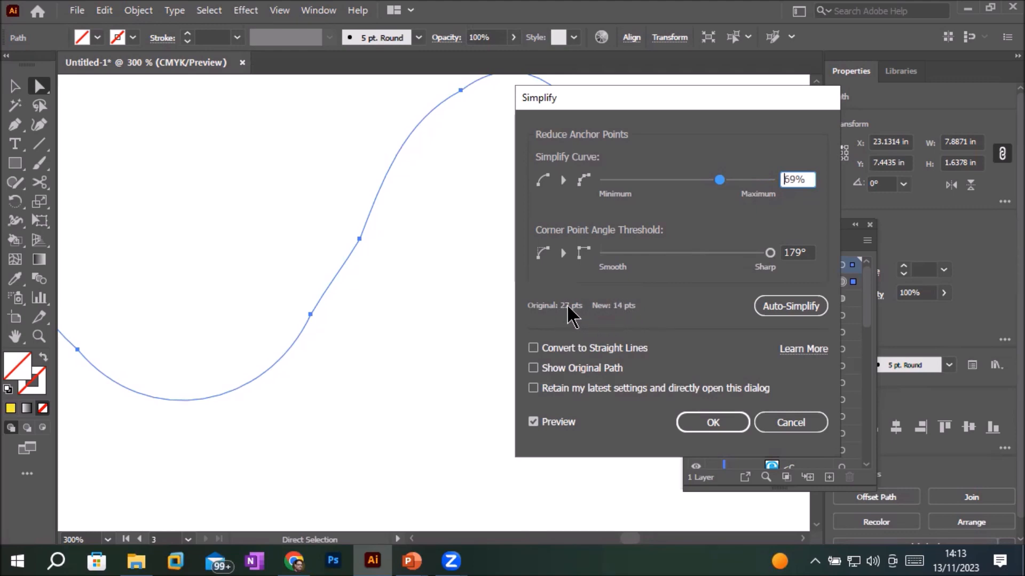
pyautogui.click(533, 368)
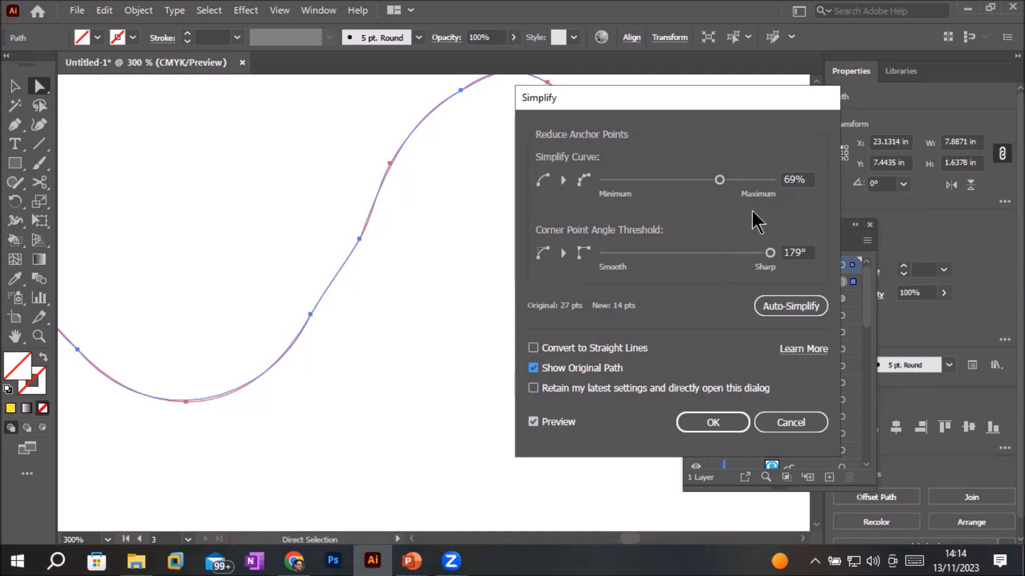
pyautogui.moveTo(719, 181); pyautogui.dragTo(595, 182)
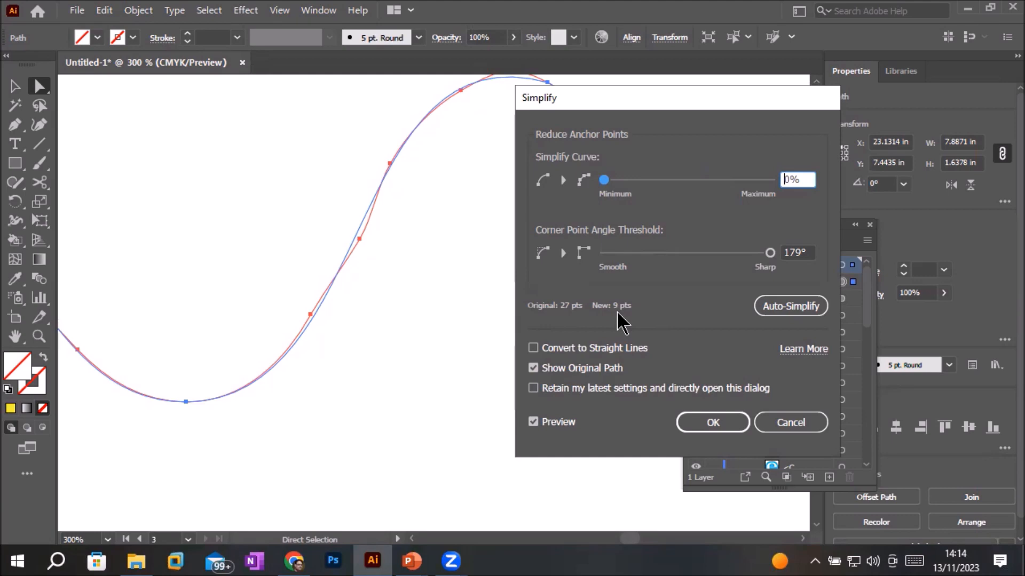
pyautogui.click(808, 305)
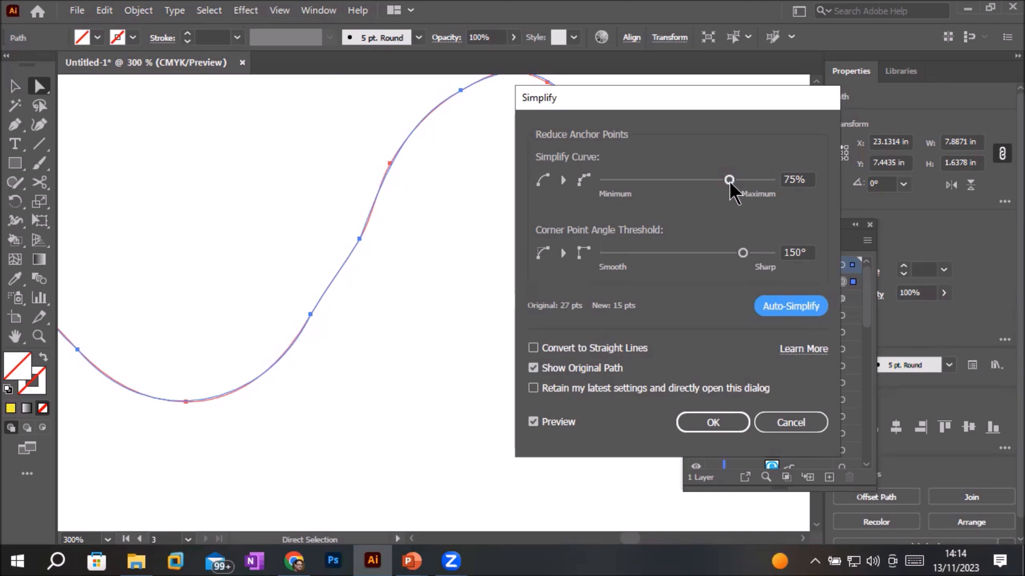
pyautogui.moveTo(729, 180); pyautogui.dragTo(597, 194)
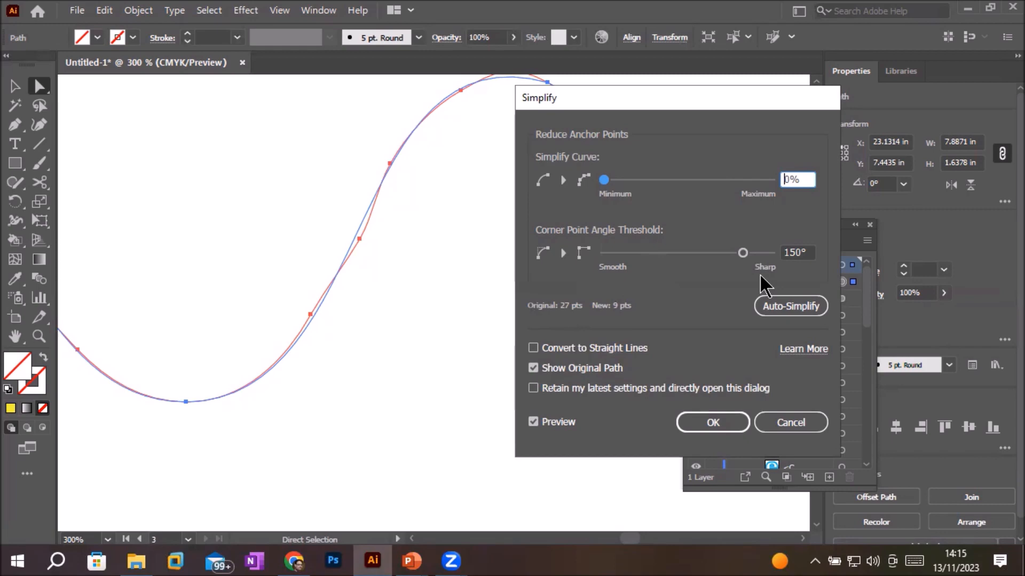
# Apply Simplify with Convert to Straight Lines to the lower wavy line, and undo the simplification.
pyautogui.click(554, 347)
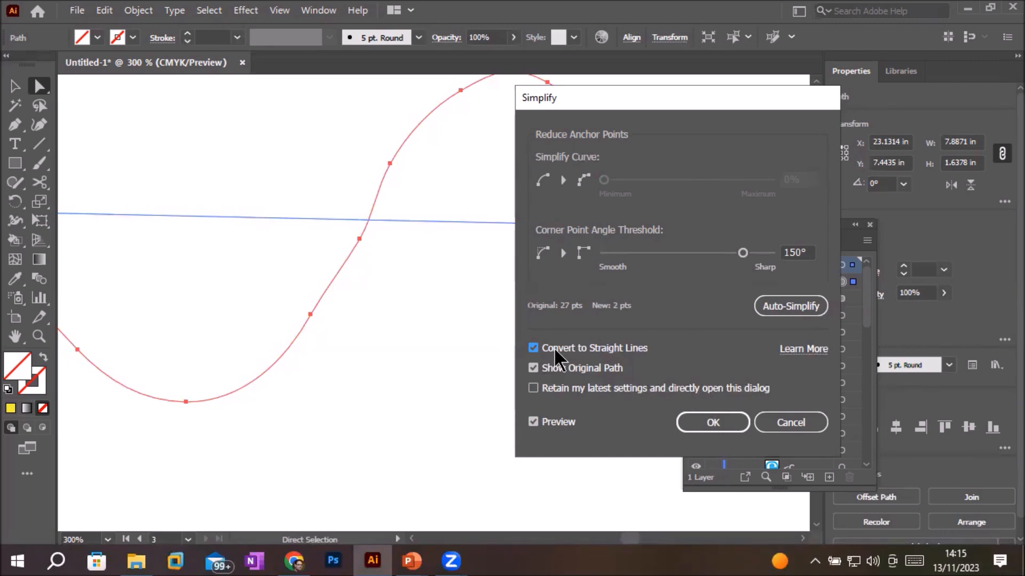
pyautogui.click(553, 347)
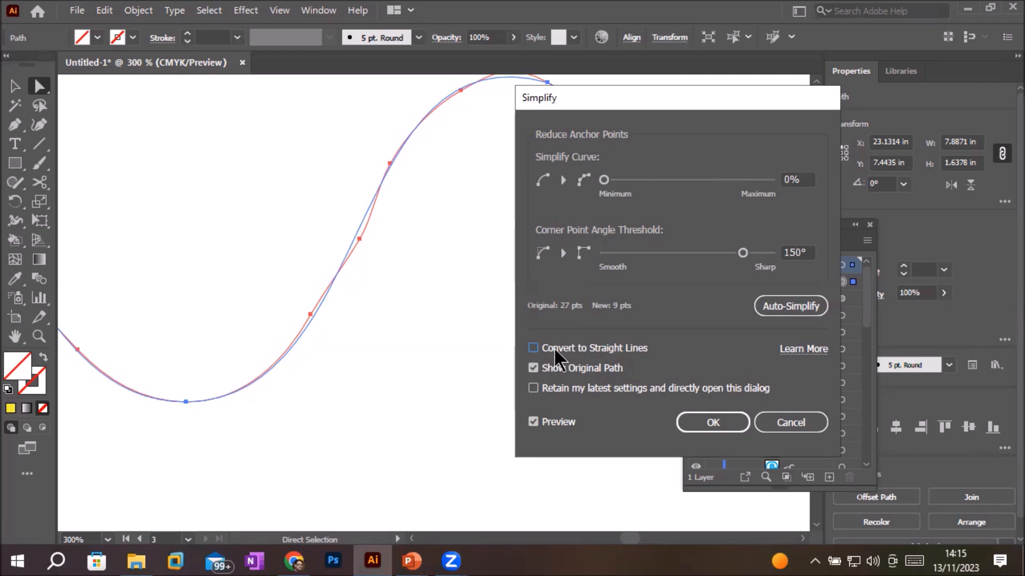
pyautogui.click(554, 347)
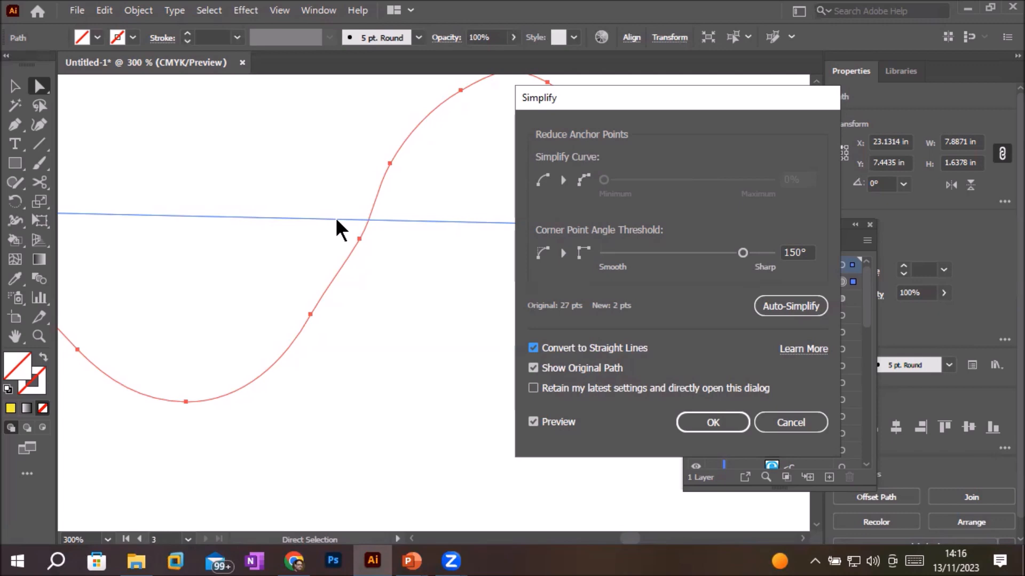
pyautogui.click(703, 427)
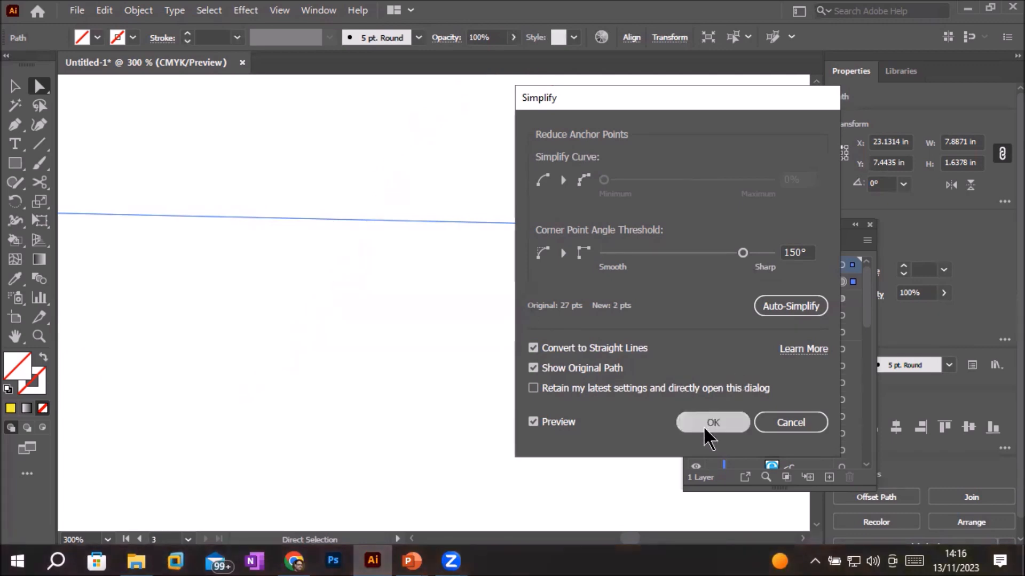
pyautogui.scroll(-5, 409, 348)
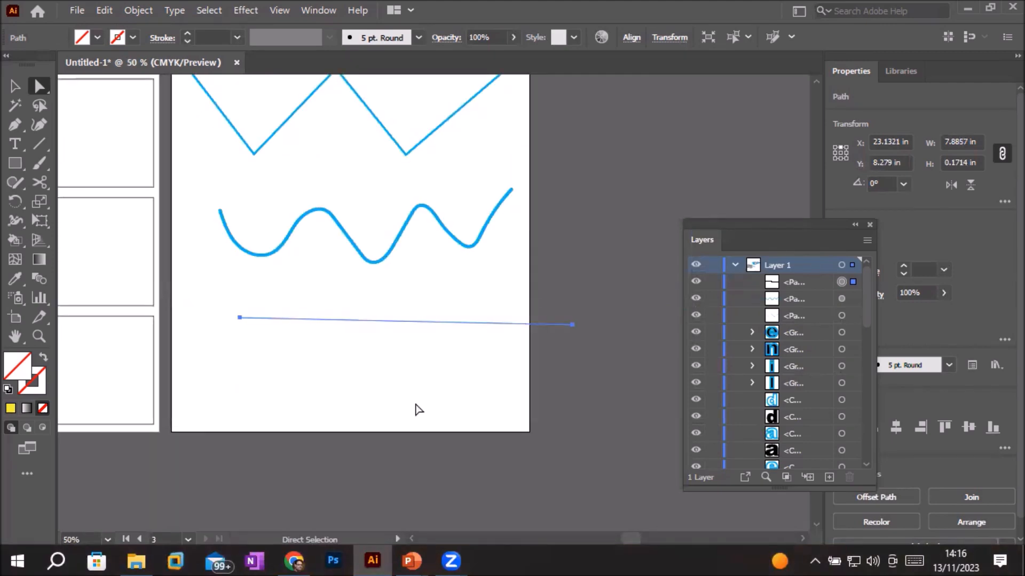
pyautogui.hotkey('ctrl', 'z')
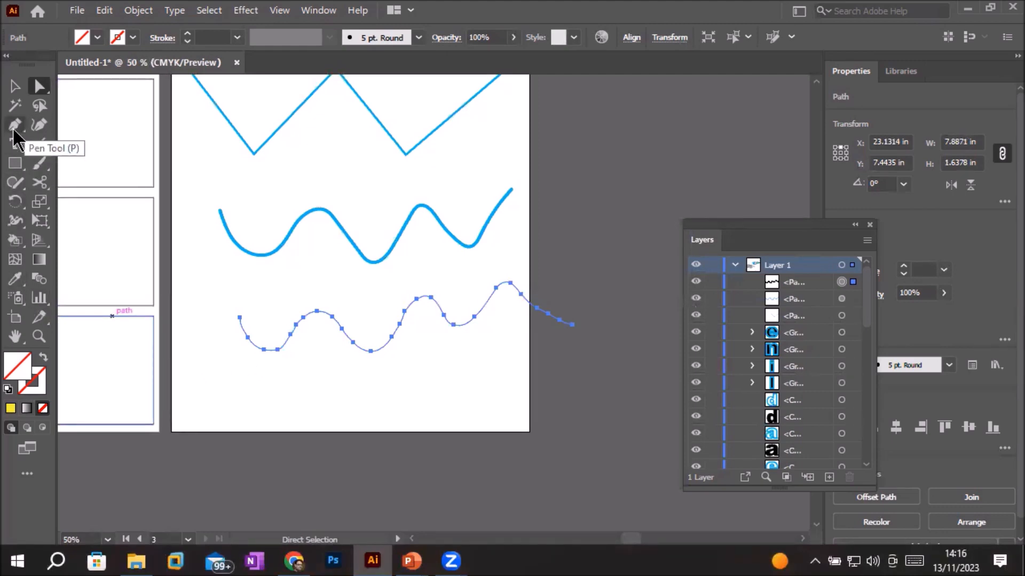
# Paint a freehand zigzag about 7.33 in wide and 4.66 in high below the wavy lines with the Paintbrush.
pyautogui.click(42, 168)
pyautogui.moveTo(194, 409)
pyautogui.mouseDown()
pyautogui.moveTo(219, 364)
pyautogui.moveTo(259, 417)
pyautogui.moveTo(288, 343)
pyautogui.moveTo(347, 430)
pyautogui.moveTo(394, 290)
pyautogui.mouseUp()
pyautogui.moveTo(427, 368); pyautogui.dragTo(501, 232)
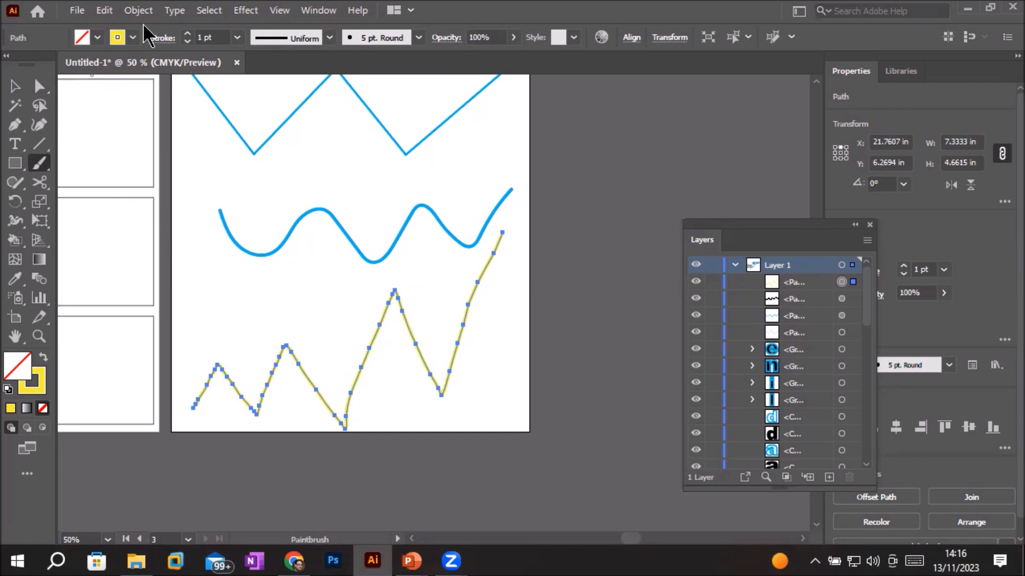
# Recolor the new zigzag's stroke to light blue and reduce its weight until the stroke is removed.
pyautogui.click(131, 38)
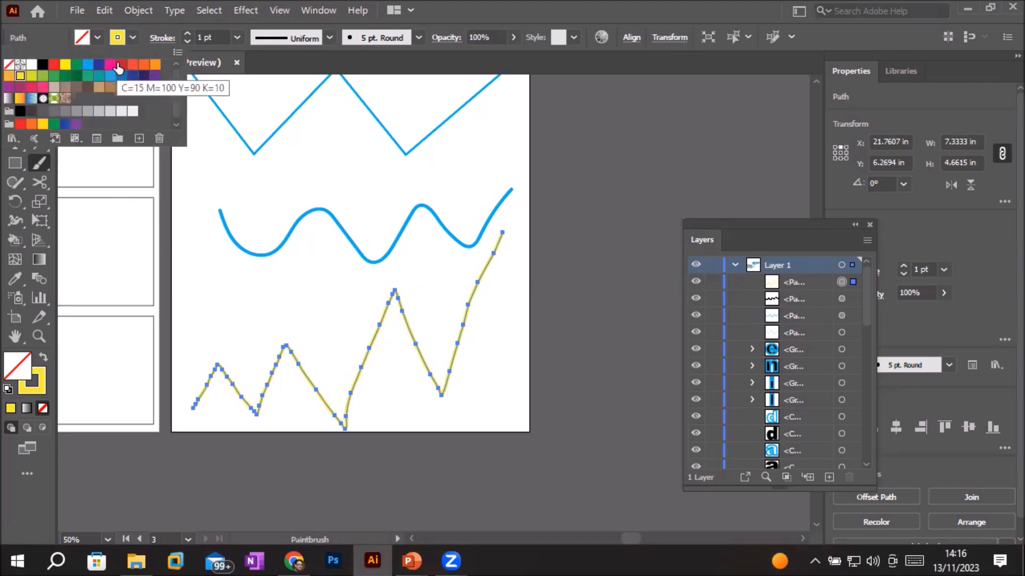
pyautogui.click(121, 64)
pyautogui.click(87, 64)
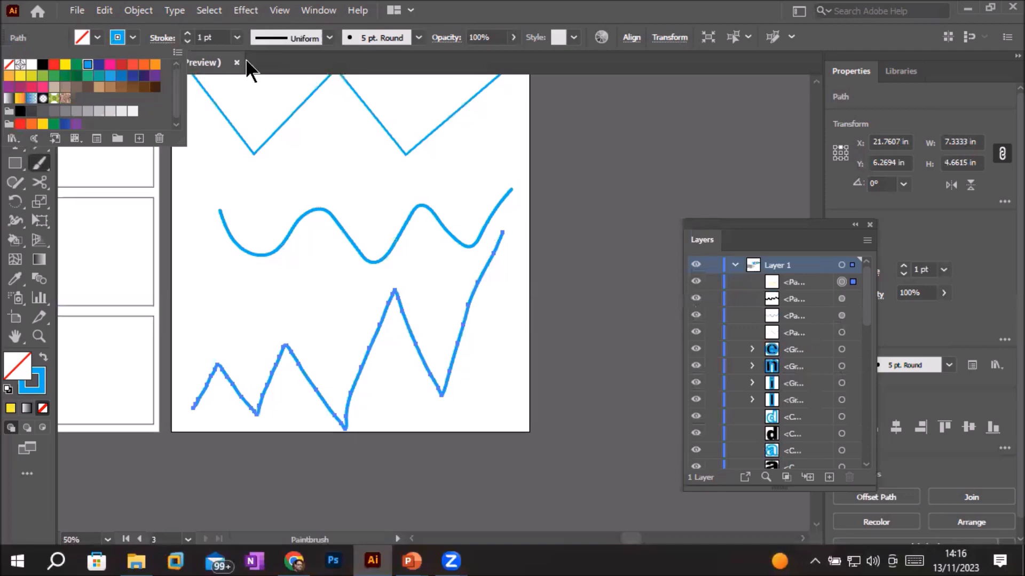
pyautogui.click(186, 42)
pyautogui.click(187, 42)
pyautogui.click(187, 41)
pyautogui.click(186, 42)
pyautogui.click(187, 42)
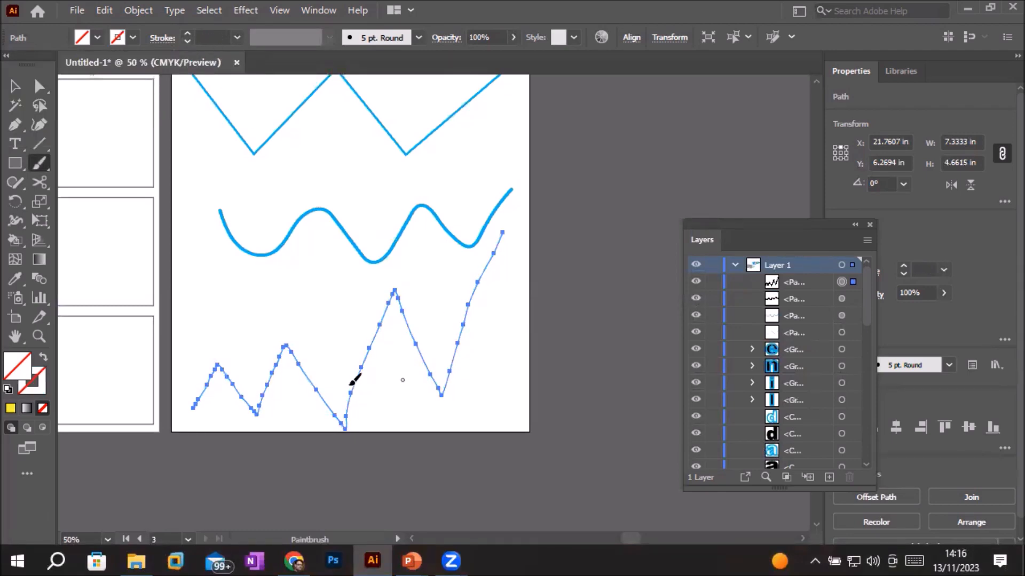
# Open the full Simplify options for the zigzag clear of the path and turn off Convert to Straight Lines.
pyautogui.scroll(1, 351, 382)
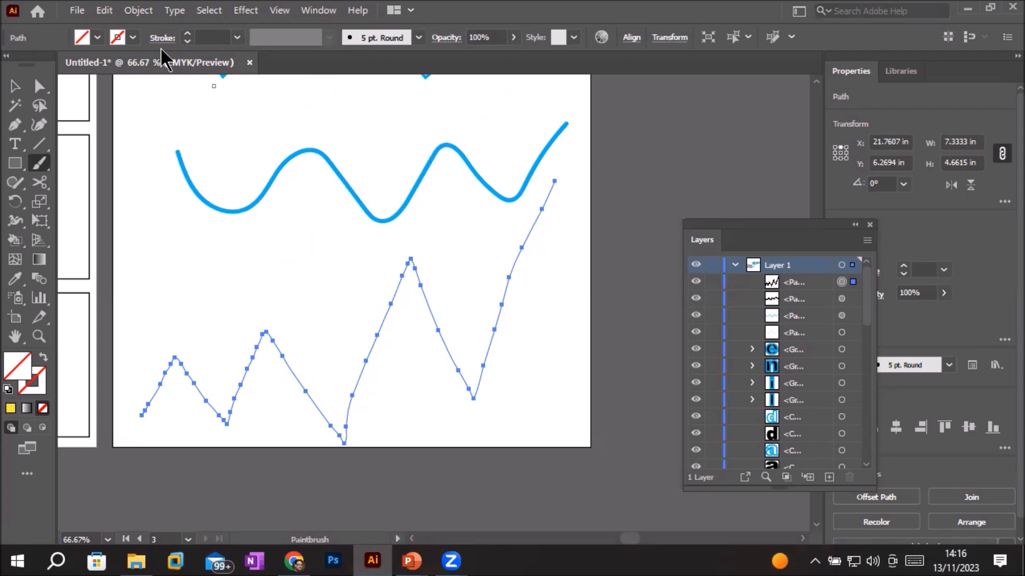
pyautogui.click(138, 17)
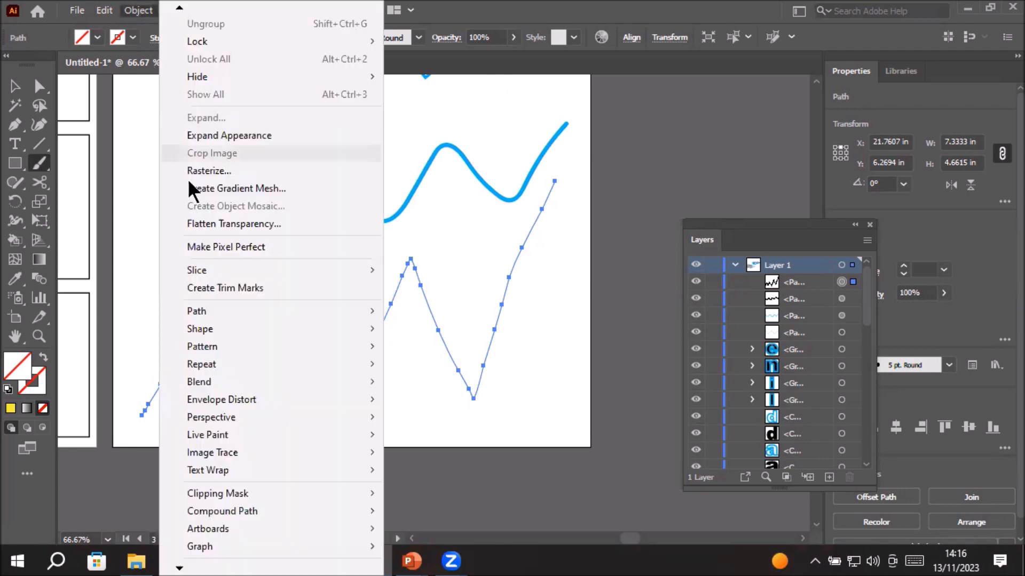
pyautogui.moveTo(240, 311)
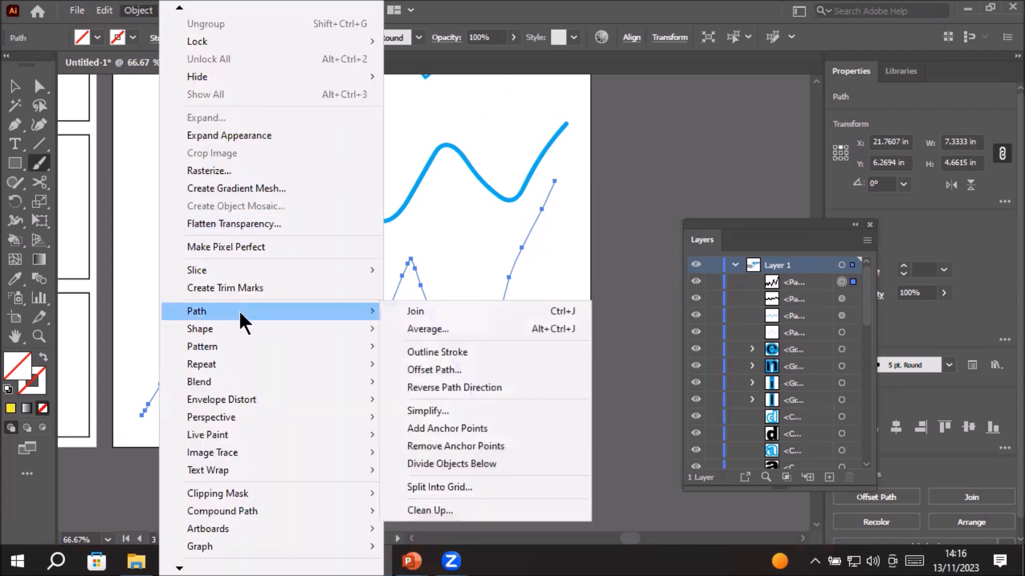
pyautogui.click(487, 420)
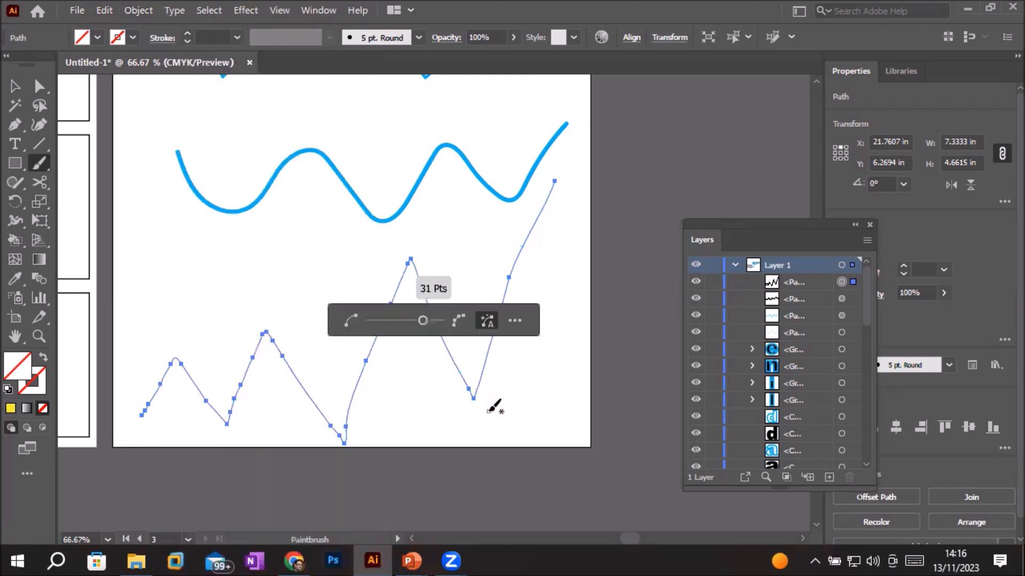
pyautogui.click(514, 321)
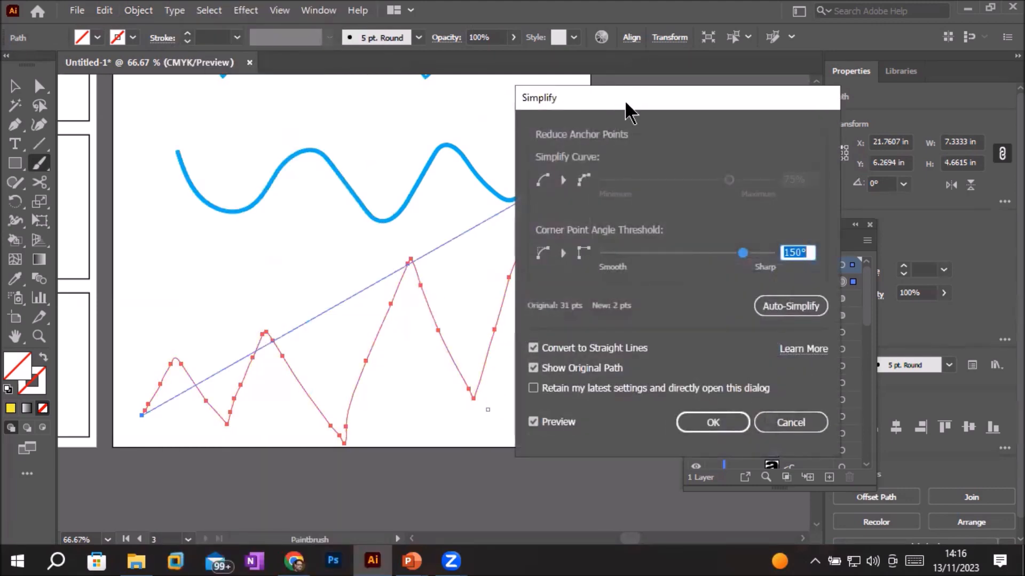
pyautogui.moveTo(627, 106); pyautogui.dragTo(731, 119)
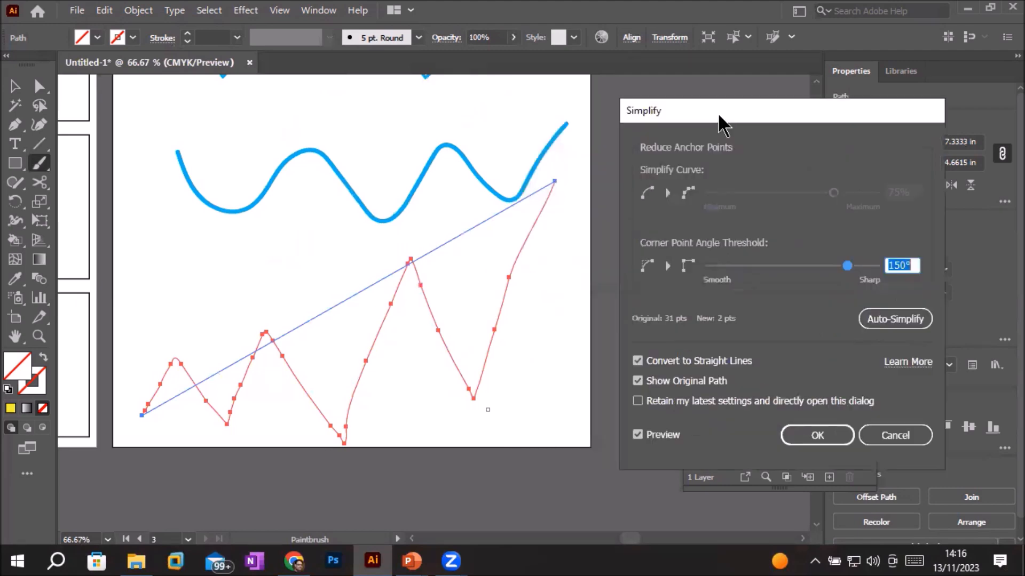
pyautogui.click(637, 361)
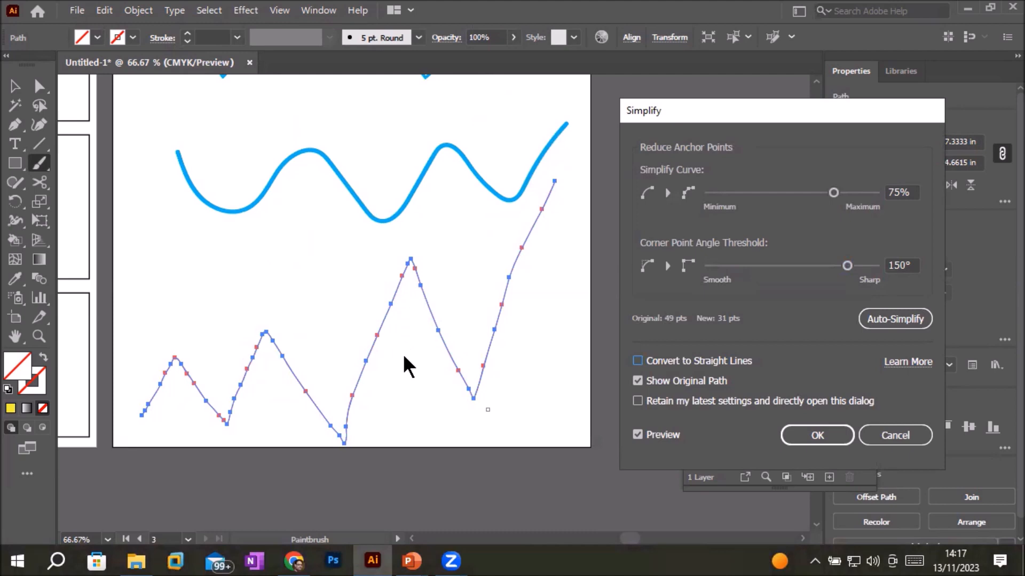
# Preview the zigzag's simplification with the Corner Point Angle Threshold at 0° and Simplify Curve at 0%.
pyautogui.moveTo(833, 194)
pyautogui.mouseDown()
pyautogui.moveTo(774, 199)
pyautogui.moveTo(774, 210)
pyautogui.moveTo(833, 201)
pyautogui.mouseUp()
pyautogui.moveTo(847, 267); pyautogui.dragTo(708, 269)
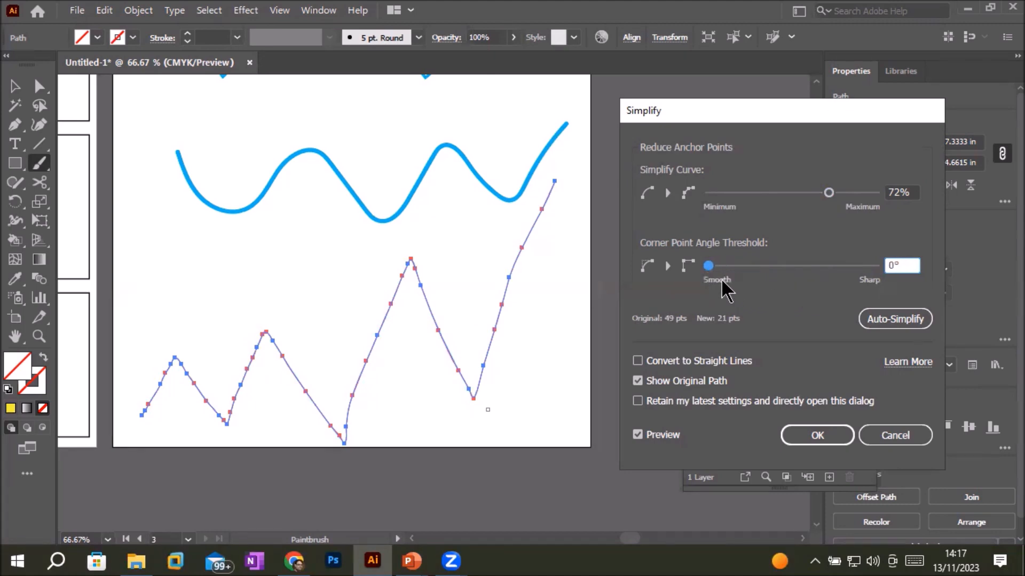
pyautogui.moveTo(710, 266); pyautogui.dragTo(629, 267)
pyautogui.moveTo(828, 193); pyautogui.dragTo(698, 196)
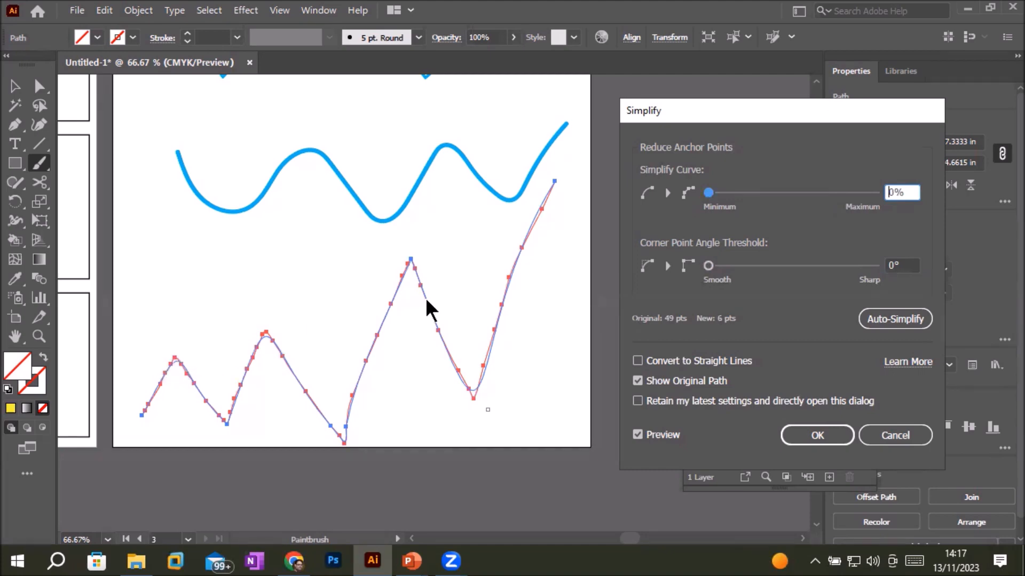
# Raise the Corner Point Angle Threshold to 180° and Simplify Curve to 100% to preview both maximums on the zigzag.
pyautogui.moveTo(708, 266); pyautogui.dragTo(910, 264)
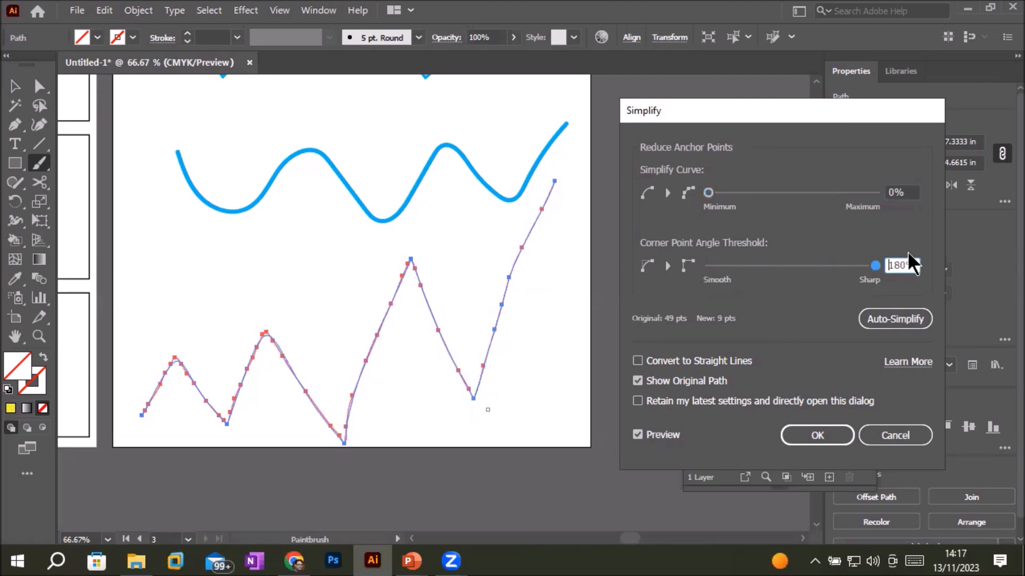
pyautogui.moveTo(708, 192); pyautogui.dragTo(875, 193)
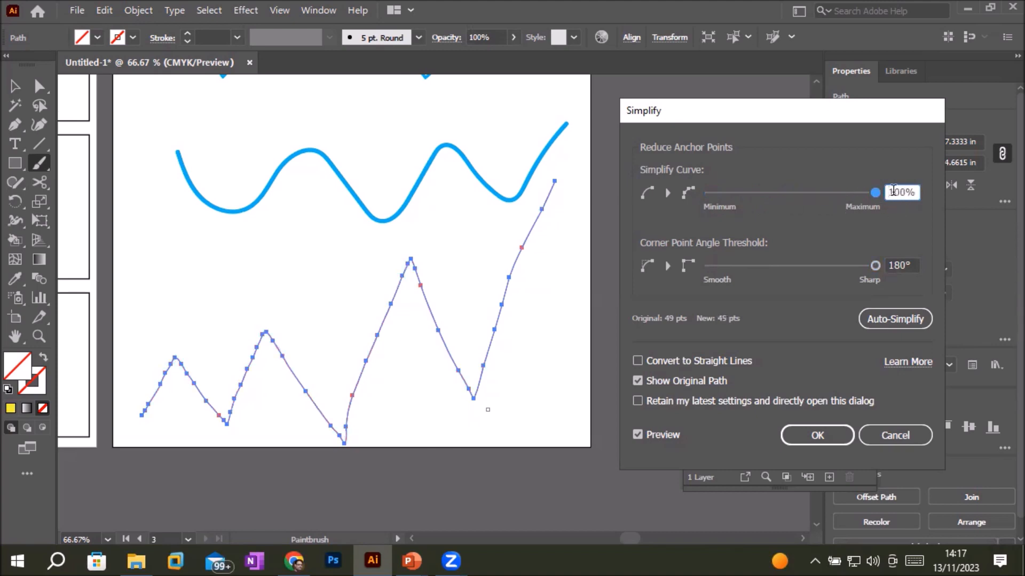
pyautogui.click(893, 190)
# Simplify the zigzag with a Corner Point Angle Threshold of 0° and Simplify Curve at 2%.
pyautogui.moveTo(875, 267); pyautogui.dragTo(675, 269)
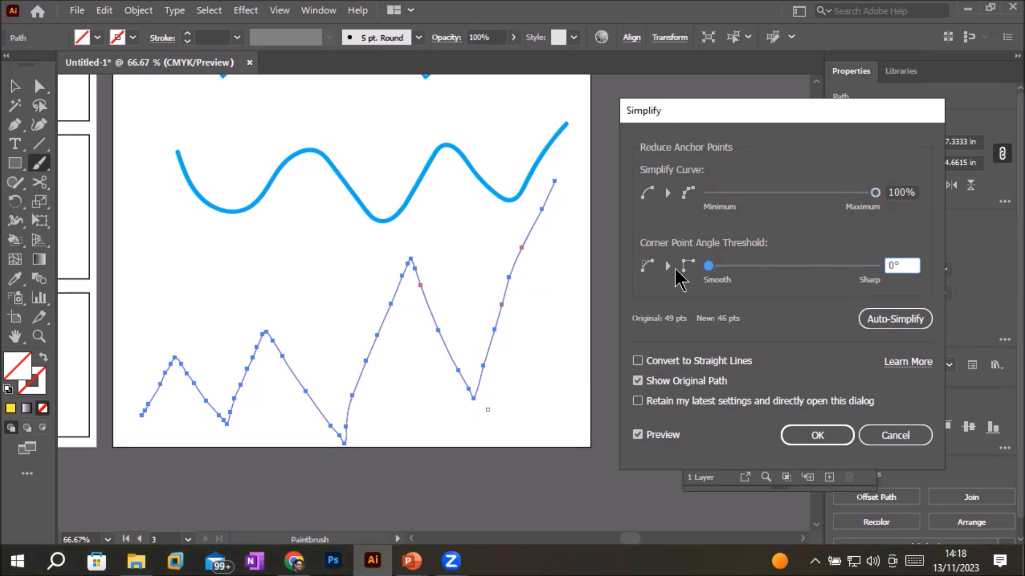
pyautogui.moveTo(875, 192); pyautogui.dragTo(712, 204)
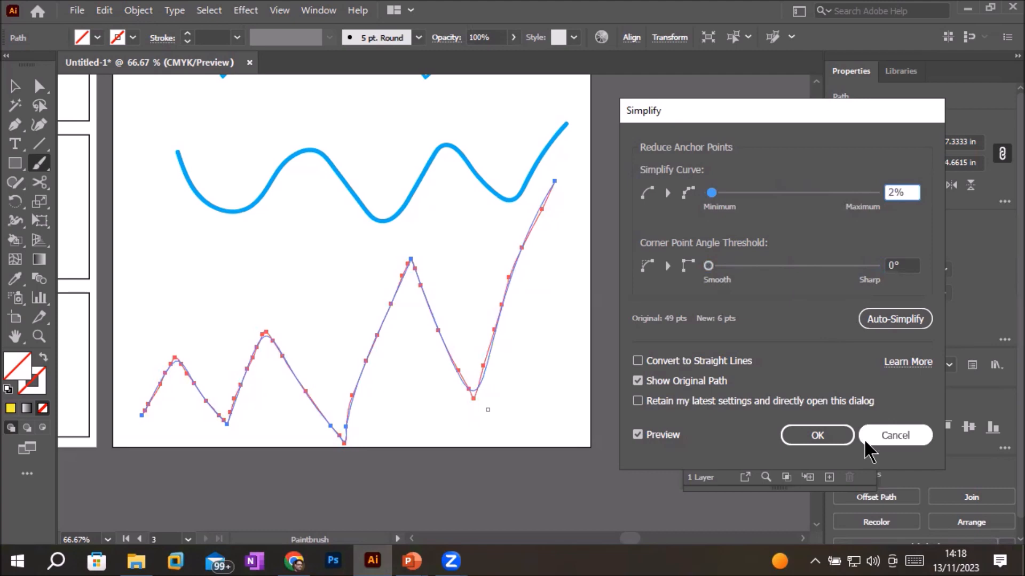
pyautogui.click(818, 436)
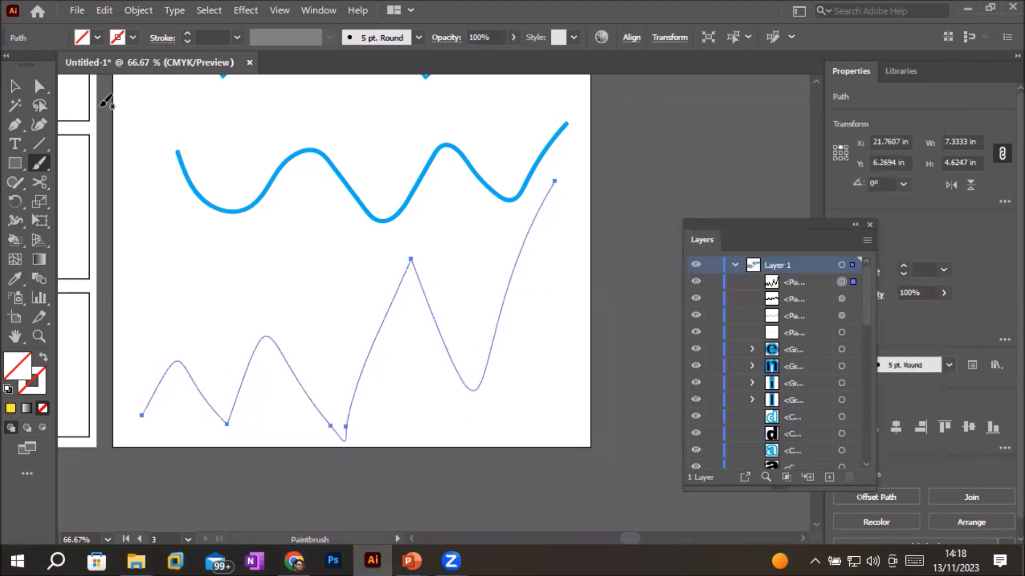
# Switch to the Selection tool, inspect the simplified zigzag up close, and bring up the available path operations.
pyautogui.click(15, 86)
pyautogui.scroll(1, 242, 355)
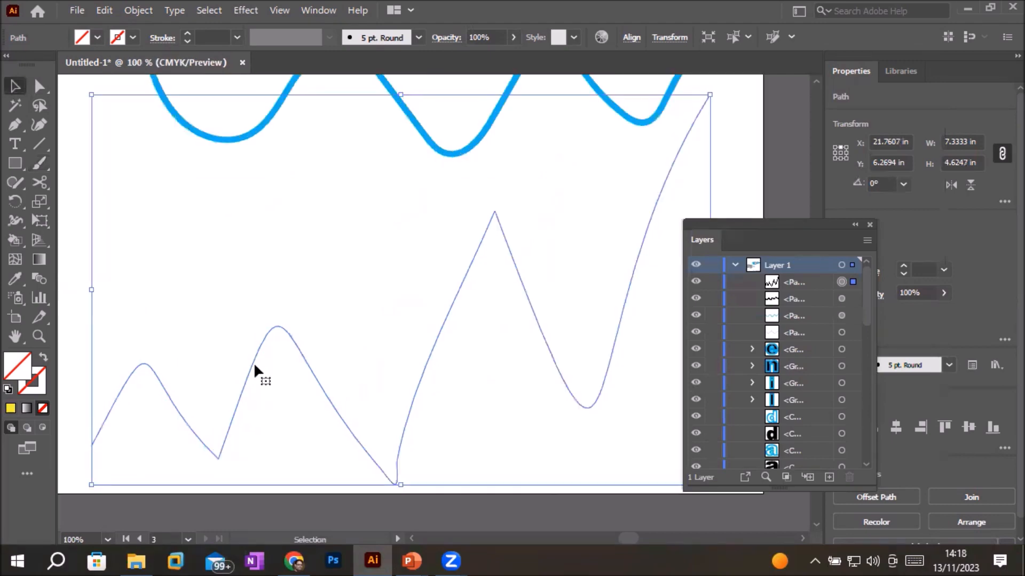
pyautogui.scroll(1, 292, 398)
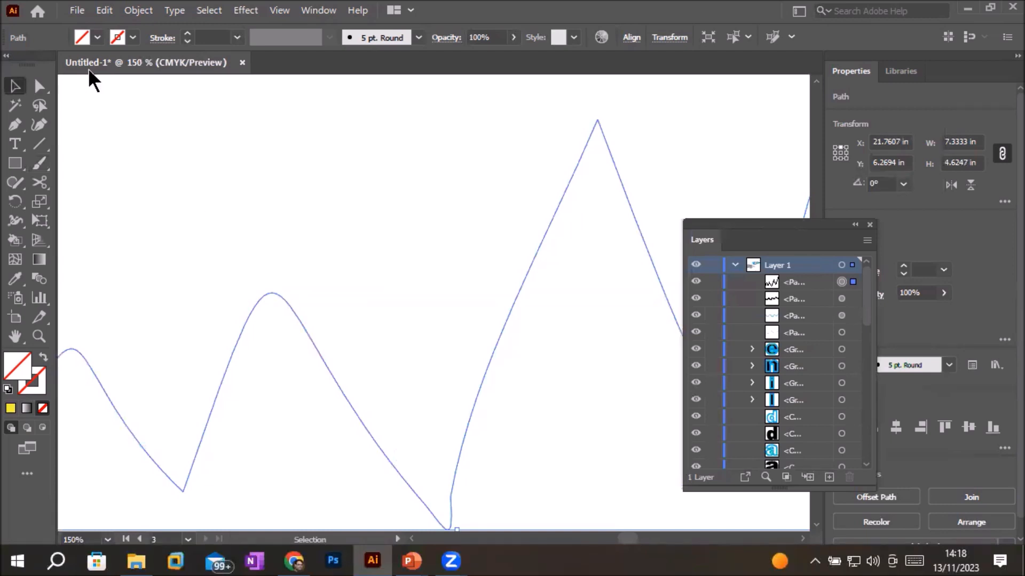
pyautogui.click(131, 12)
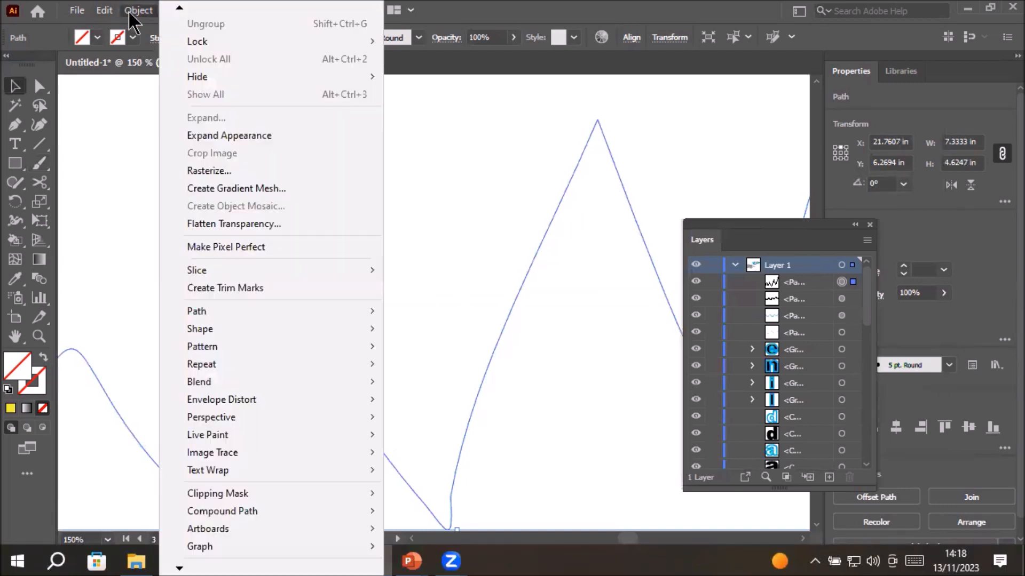
pyautogui.moveTo(246, 307)
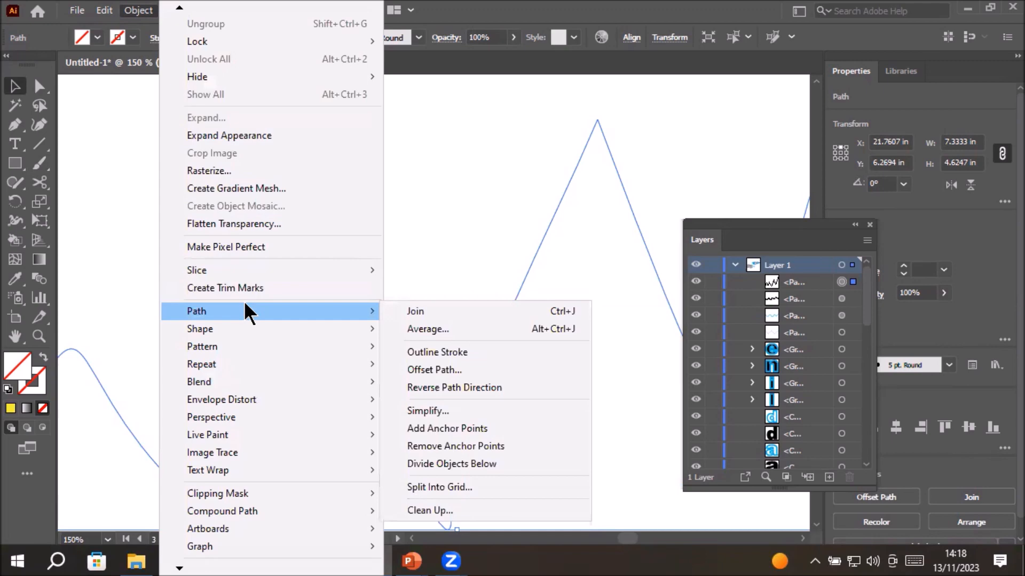